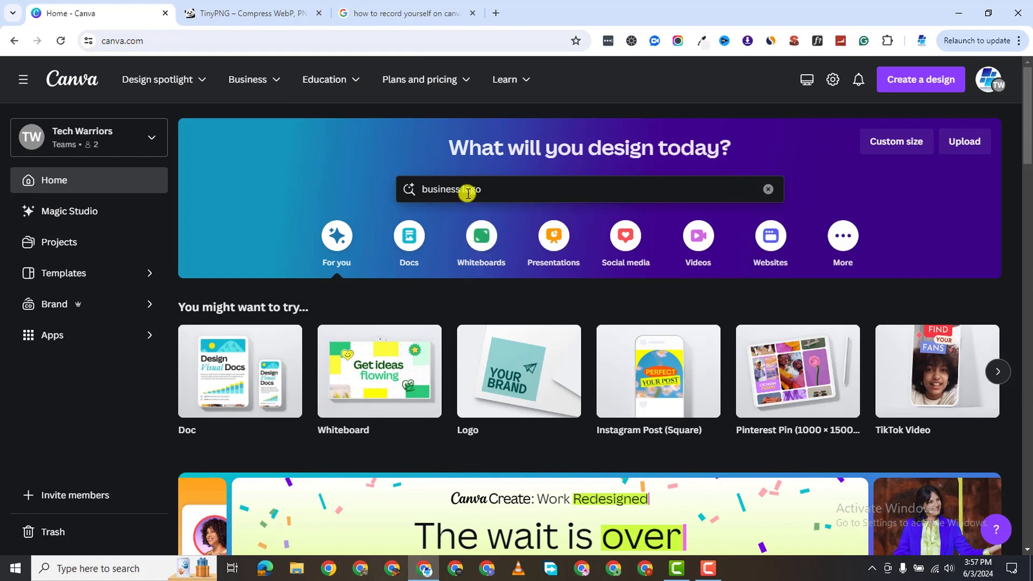
Clear the old business logo search and browse the website design templates.
left_click(486, 189)
key("BackSpace")
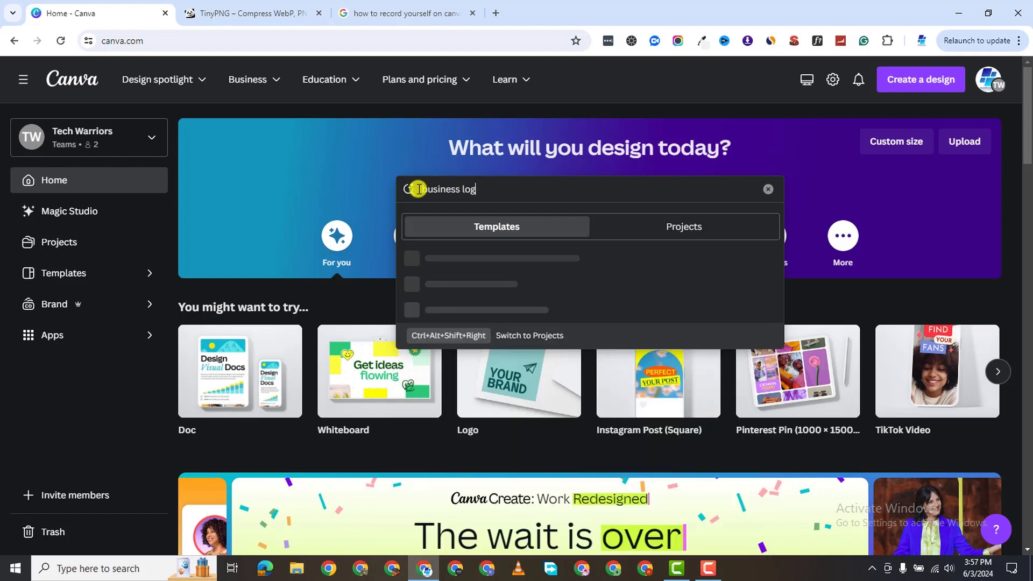
key("BackSpace")
key("BackSpace")
key("BackSpace")
key("BackSpace")
key("BackSpace")
key("BackSpace")
left_click(269, 199)
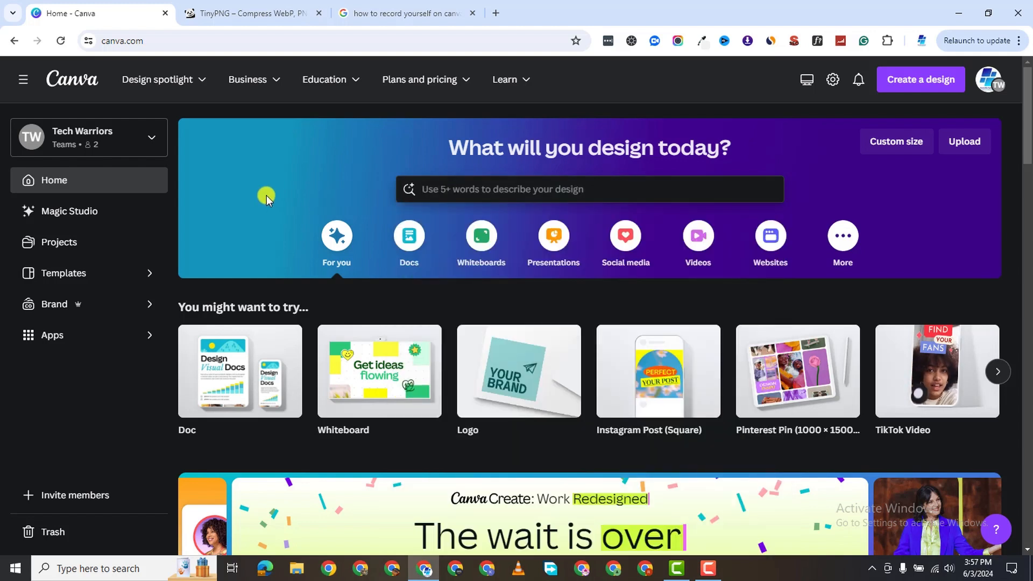
left_click(770, 242)
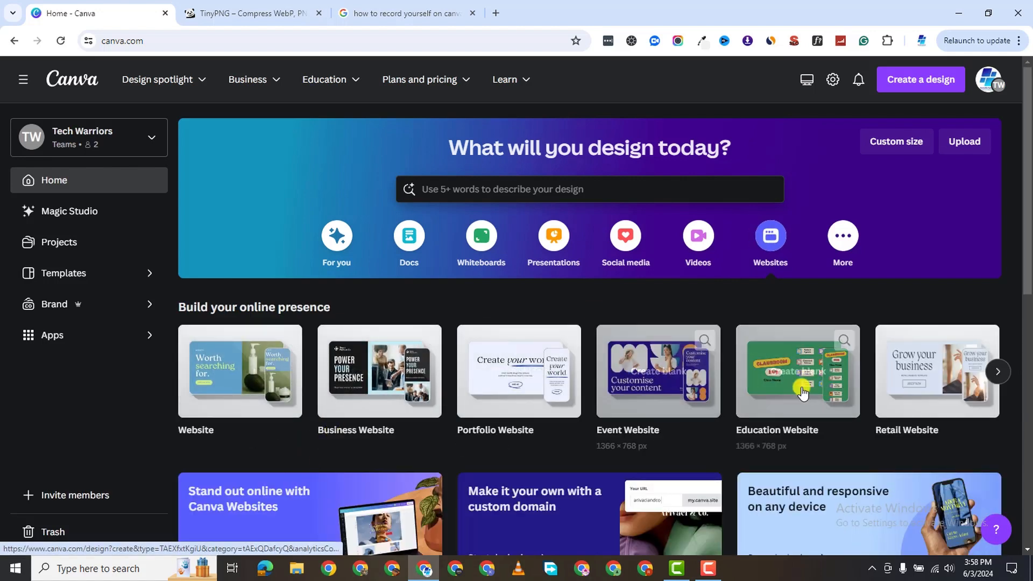
left_click(997, 371)
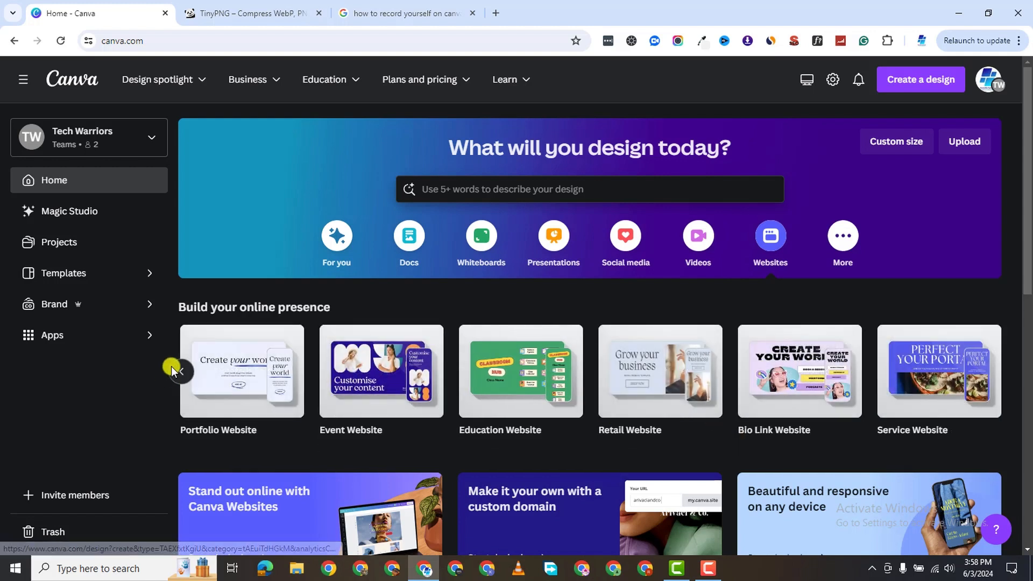
left_click(183, 373)
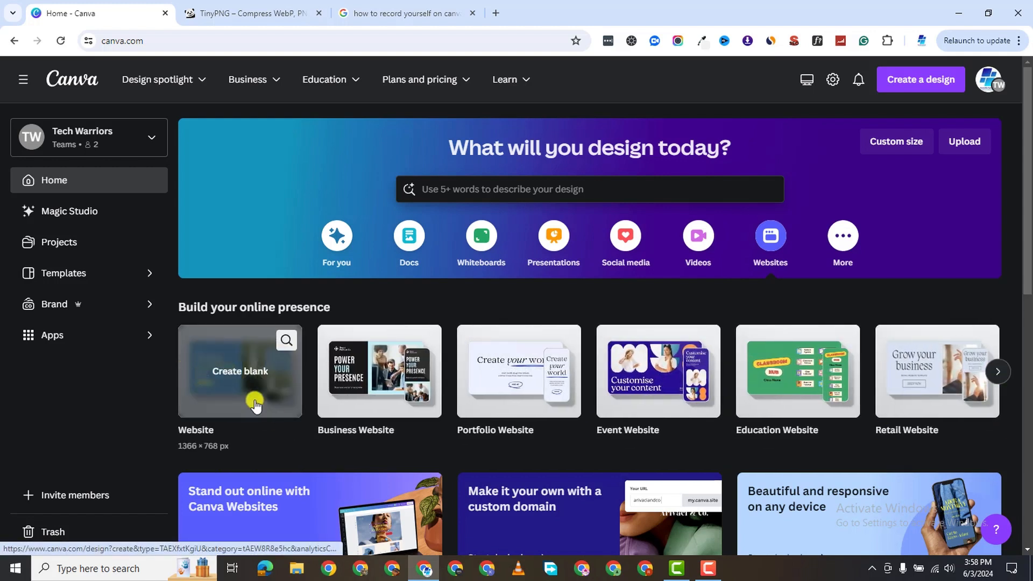
Start a new blank Website design by searching 'website' in Create a design.
left_click(911, 82)
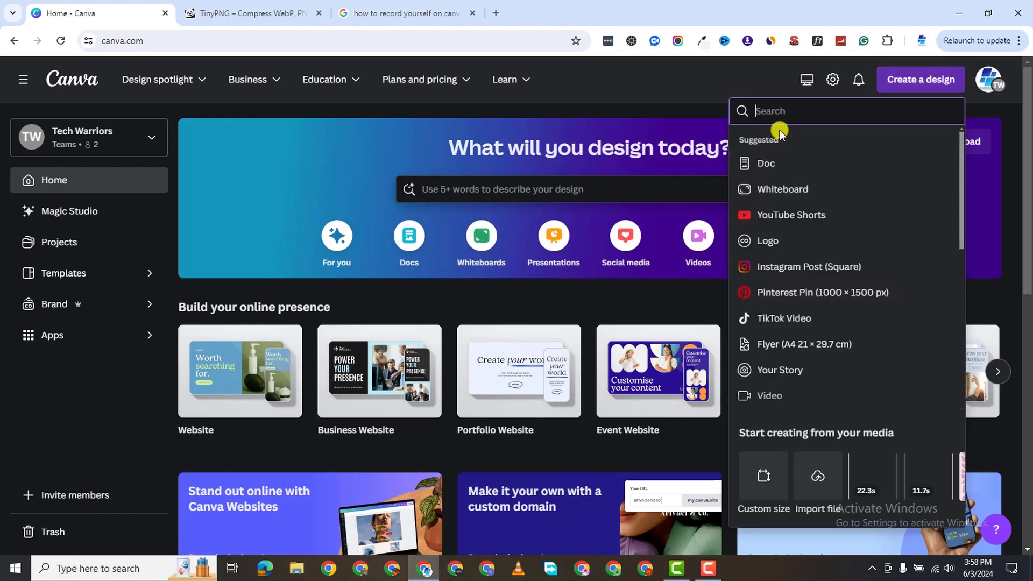
type("website")
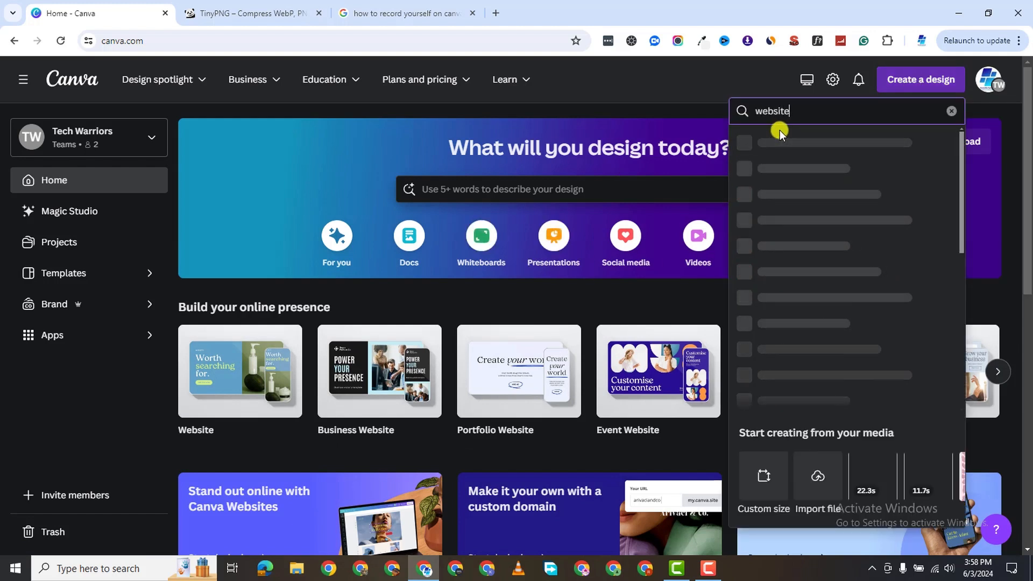
left_click(824, 142)
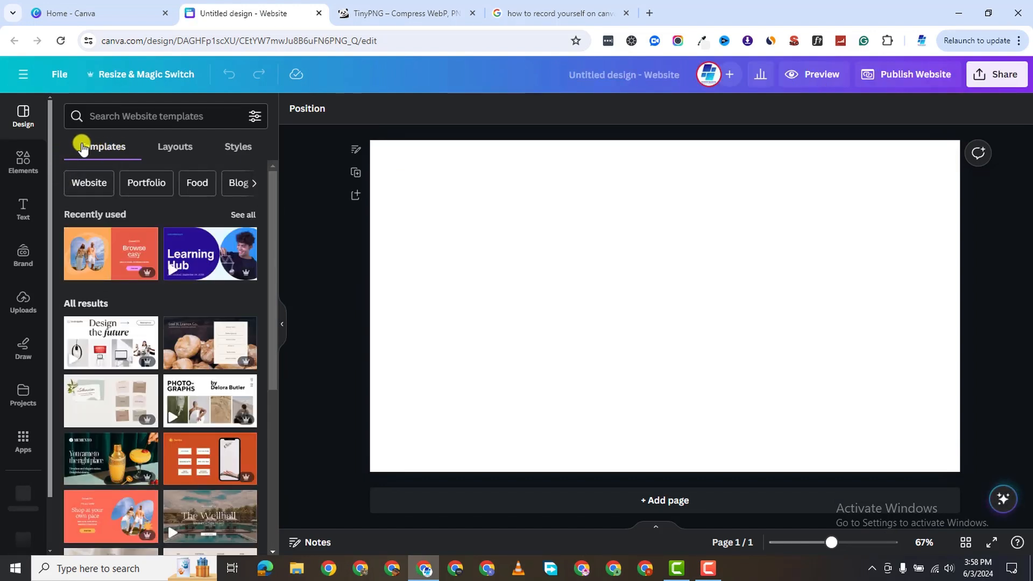
Search the Design panel templates for 'eCommerce WEBSITE'.
left_click(128, 118)
type("ecom")
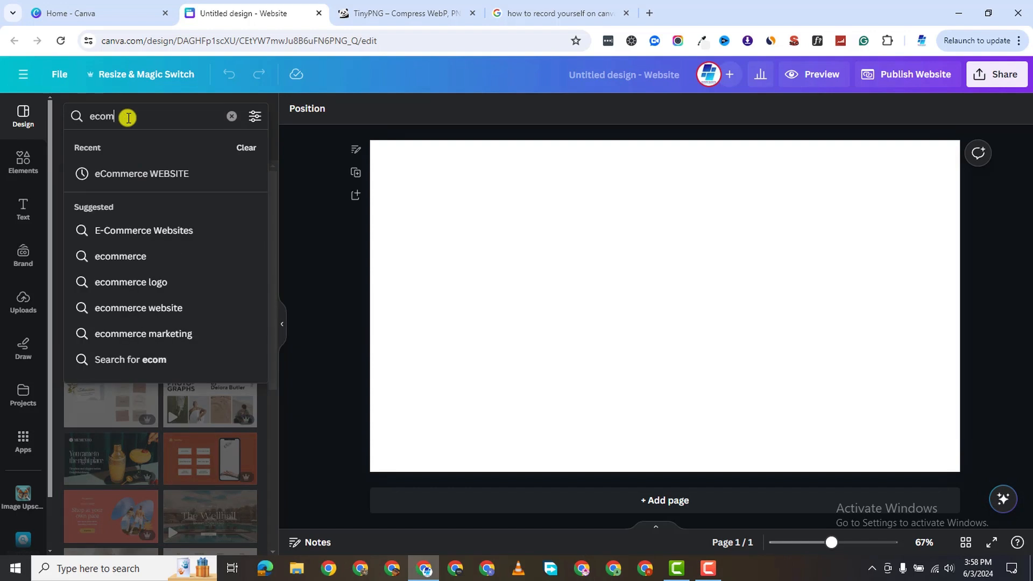
key("Return")
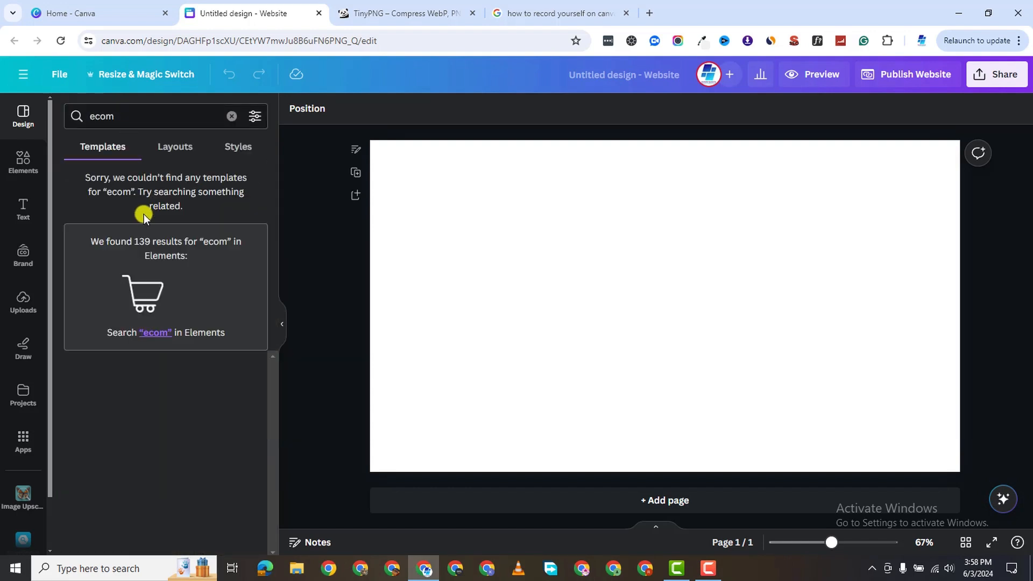
left_click(234, 116)
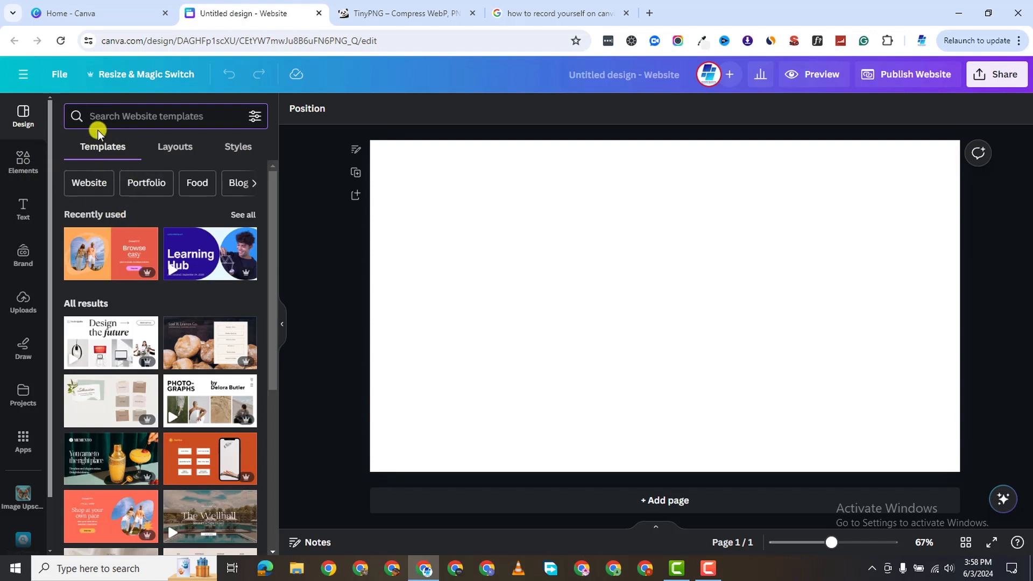
type("ecommerce")
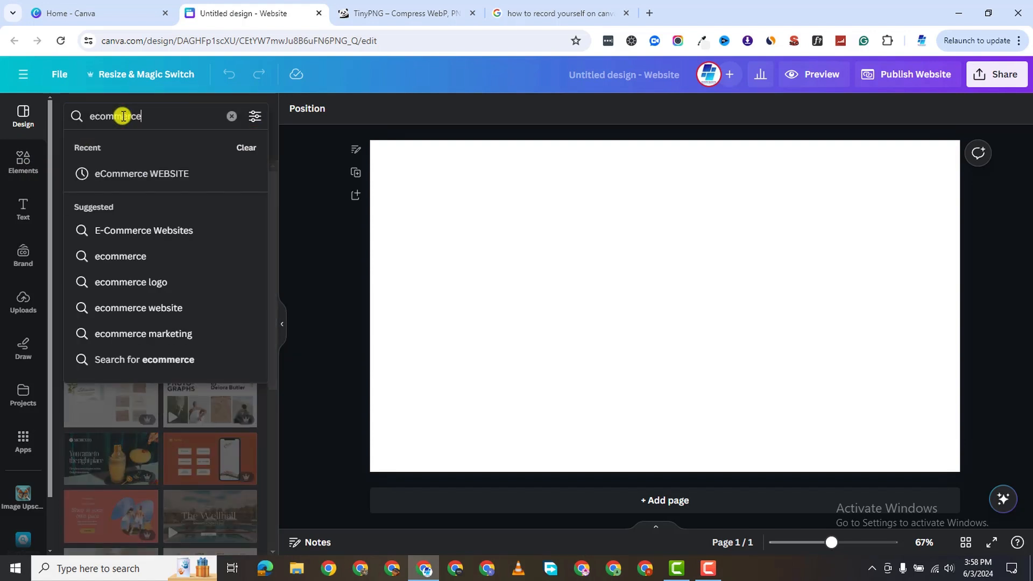
left_click(154, 172)
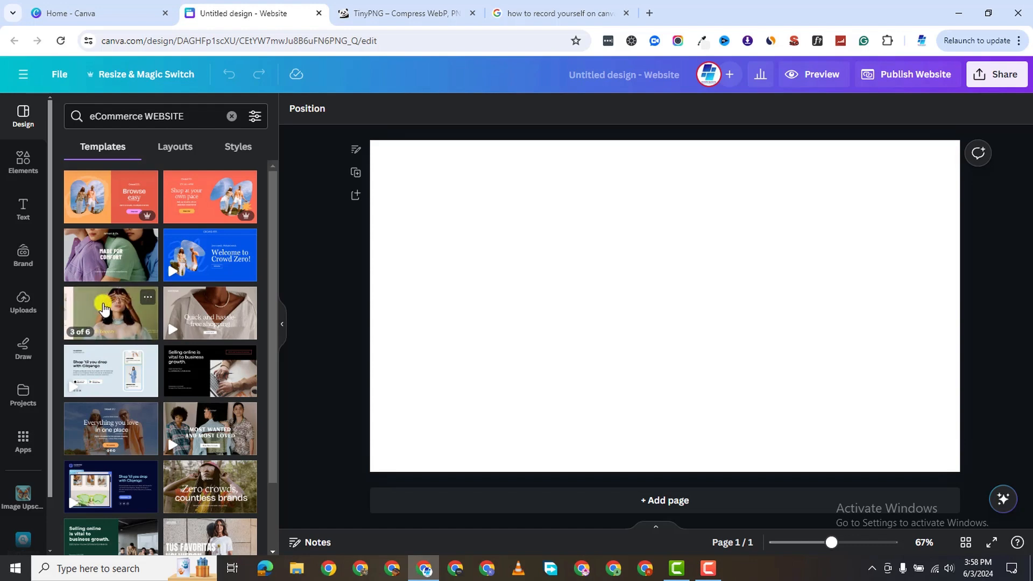
Preview the Olive Green and Pastel Colorful Blocks templates, then open Fashion Retail's pages.
left_click(146, 298)
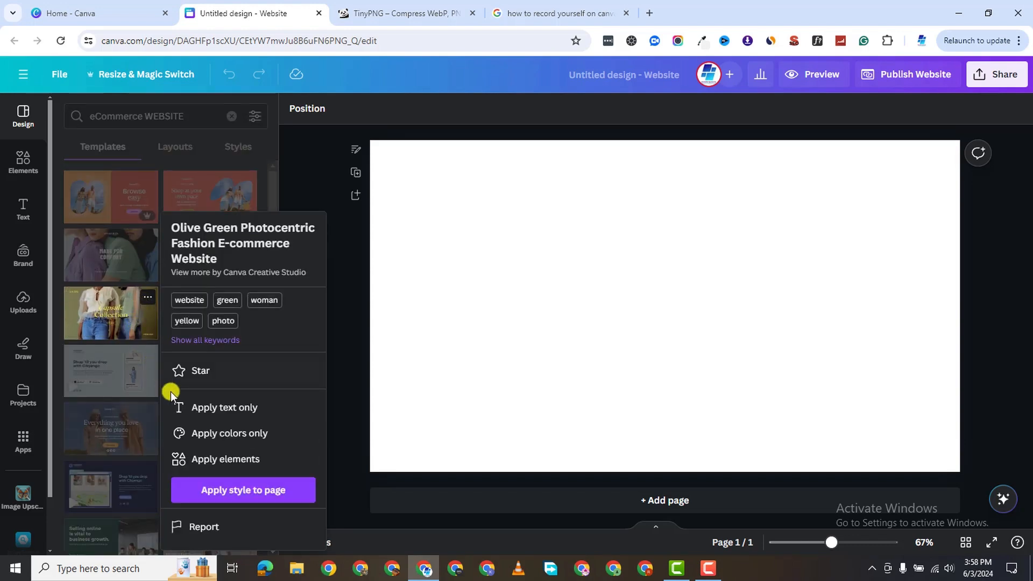
left_click(85, 303)
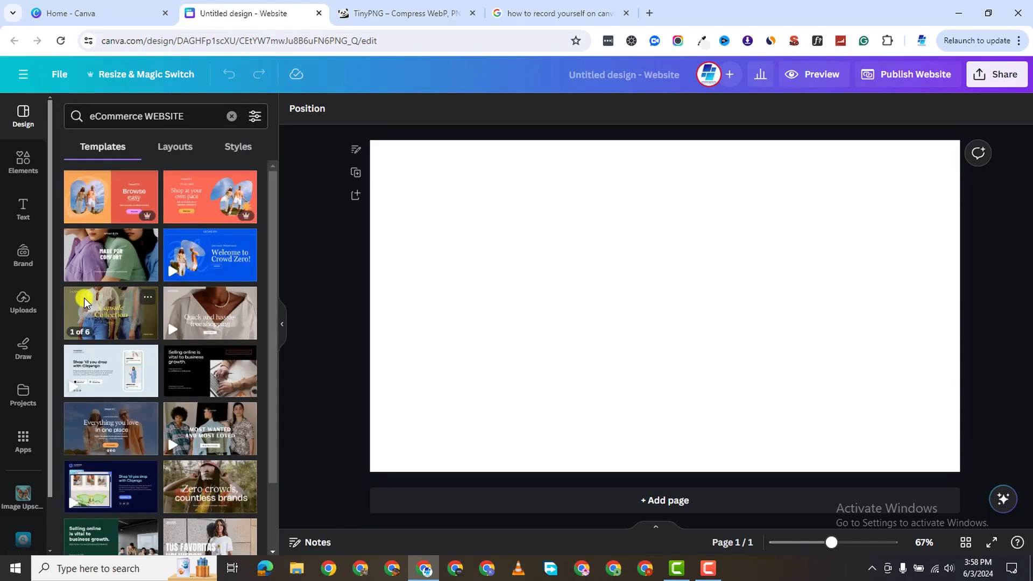
left_click(84, 302)
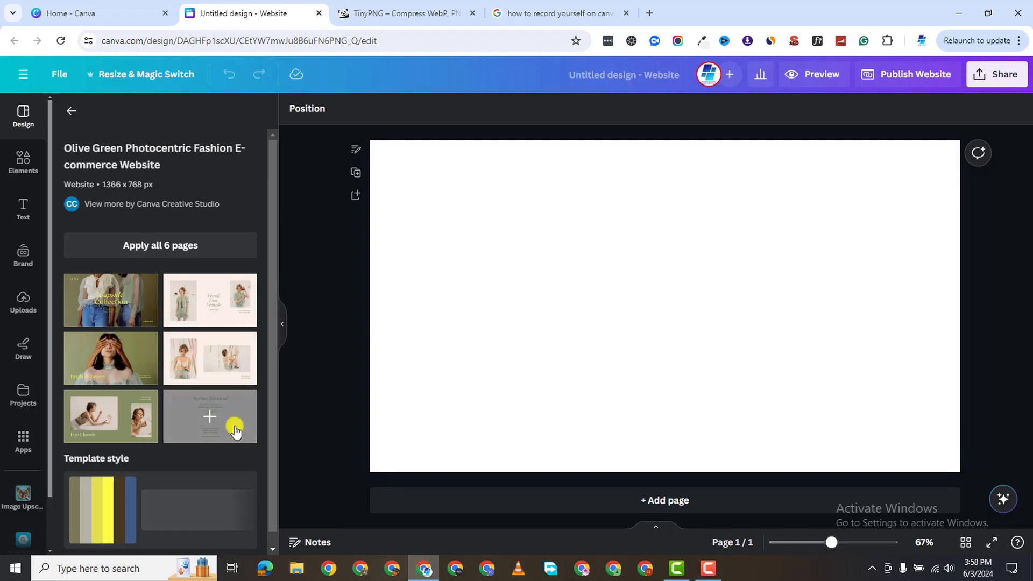
scroll(161, 457, "down", 1)
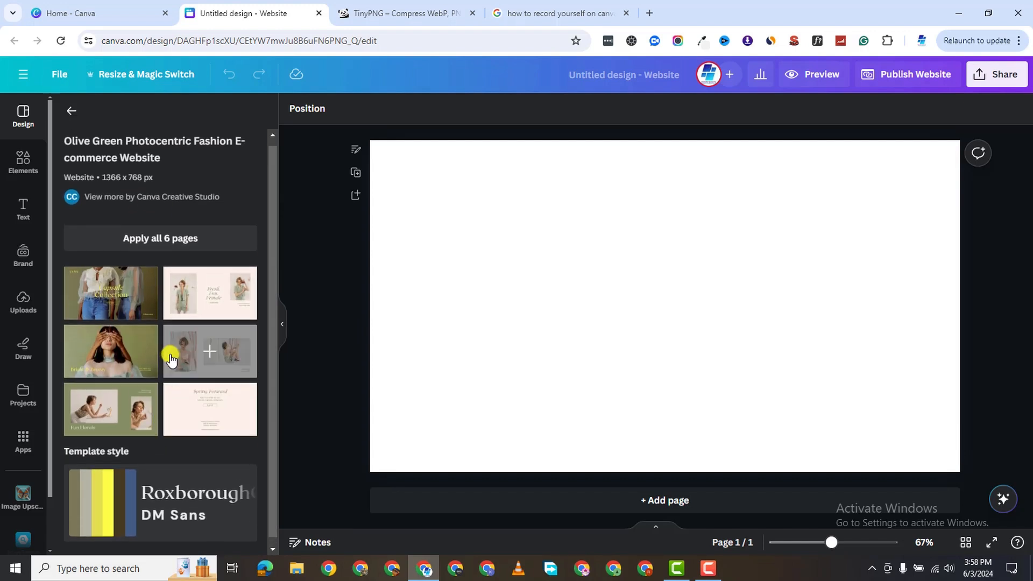
scroll(168, 353, "up", 1)
left_click(73, 112)
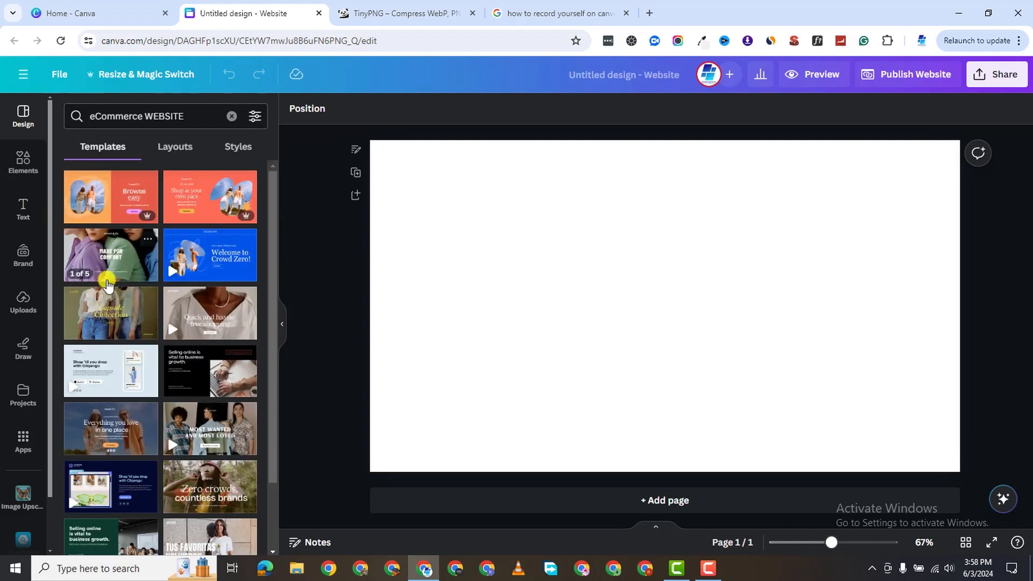
left_click(87, 244)
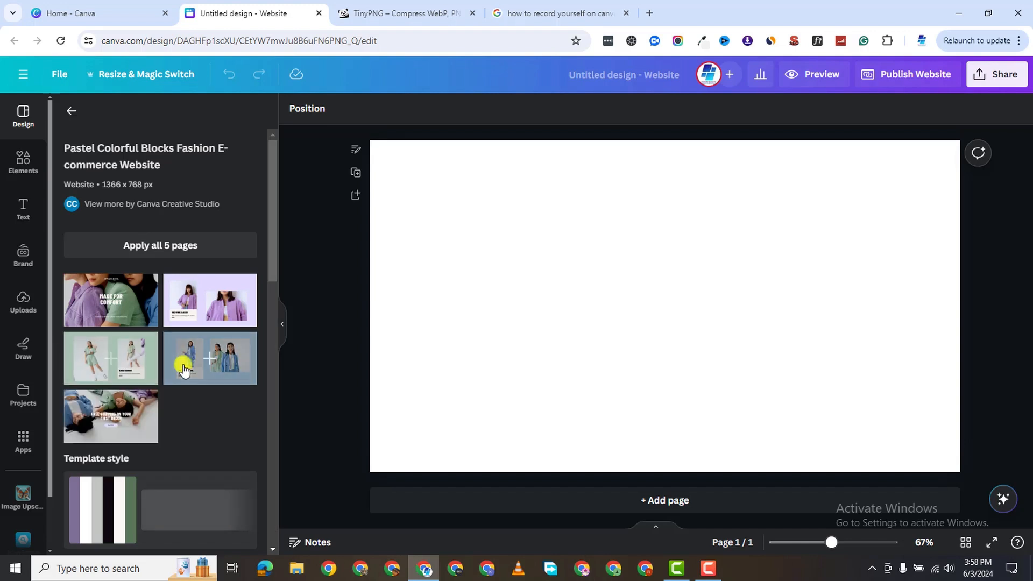
left_click(71, 112)
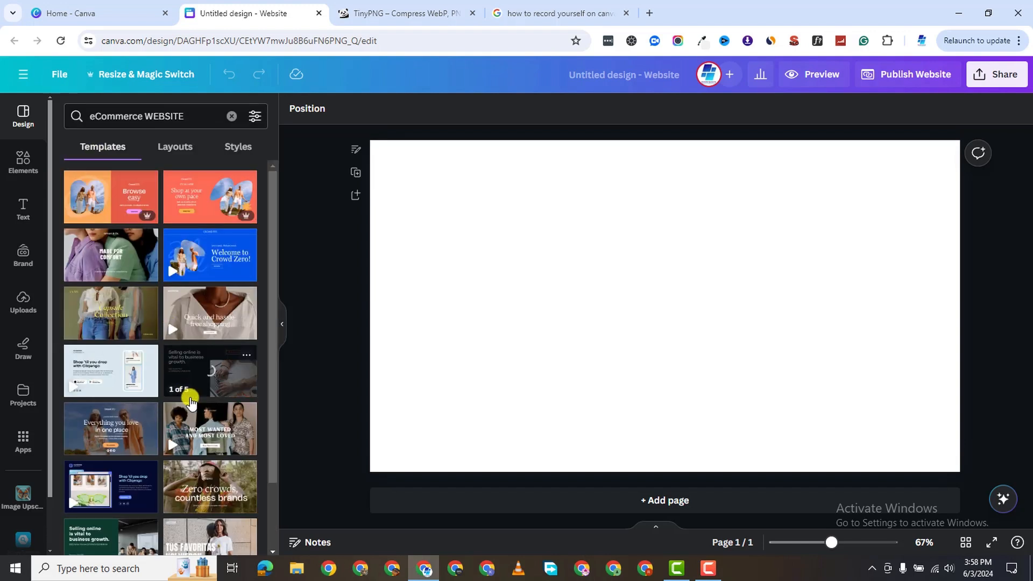
left_click(210, 452)
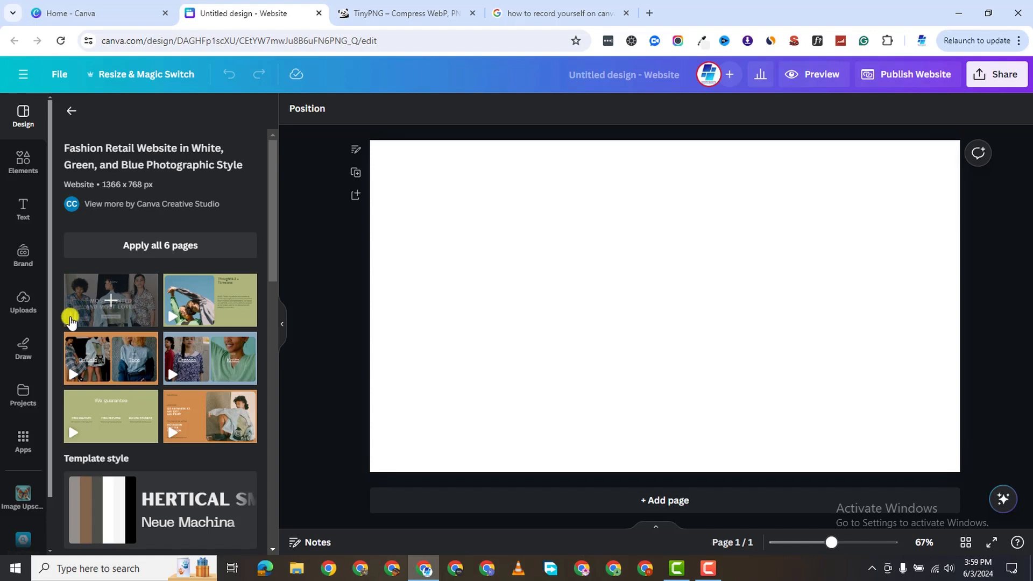
Apply the Most Wanted page and rearrange its brand text, headline and Shop New Arrivals button.
left_click(80, 301)
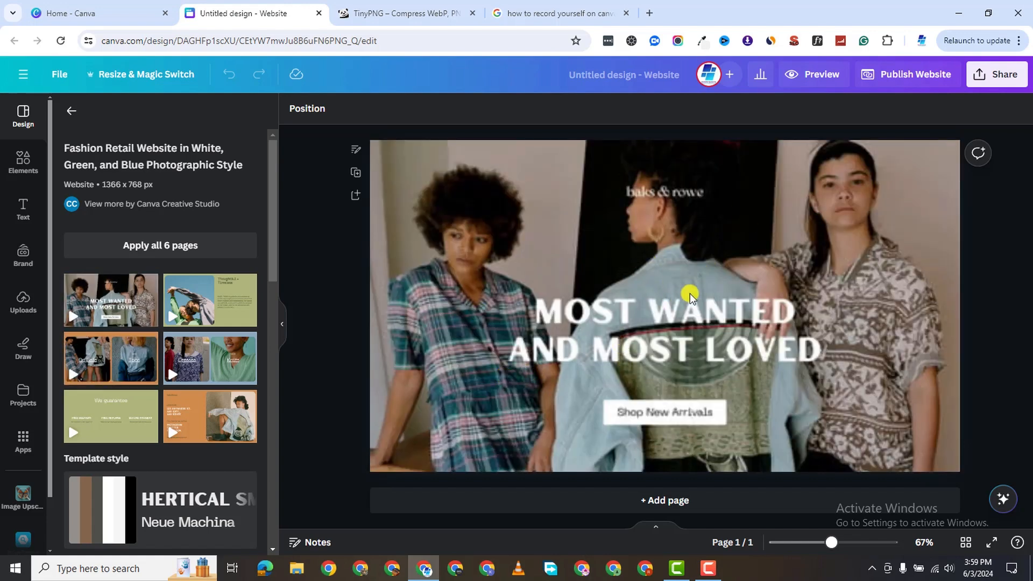
left_click(722, 269)
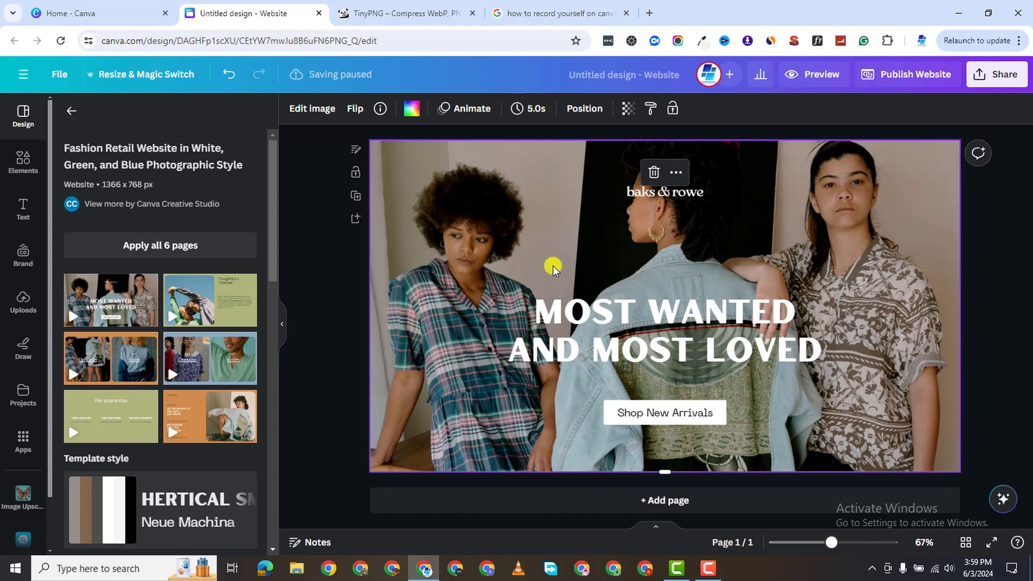
left_click_drag(743, 329, 802, 388)
left_click(666, 199)
left_click_drag(665, 198, 734, 227)
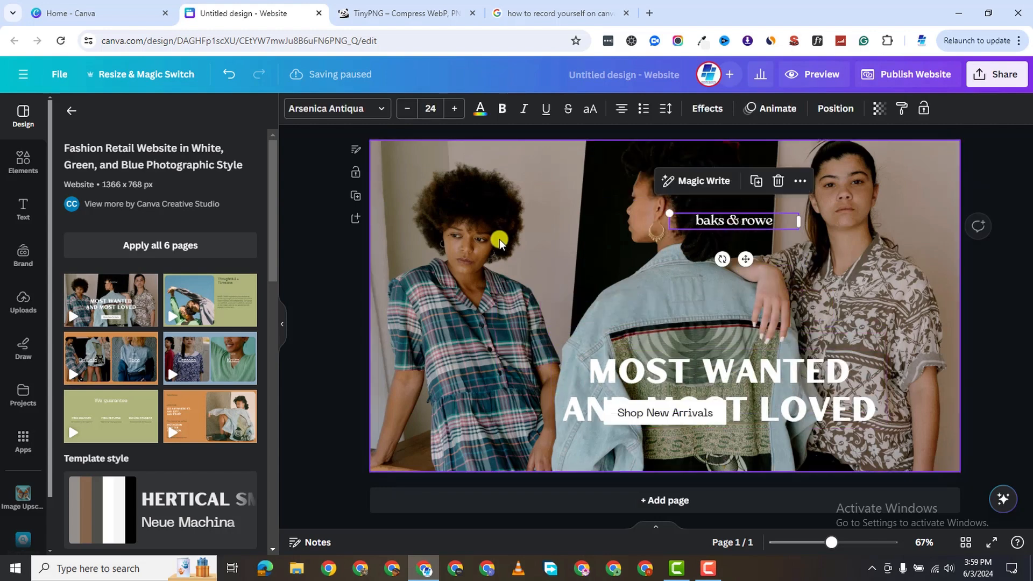
left_click(506, 251)
left_click_drag(707, 394, 665, 329)
left_click(549, 234)
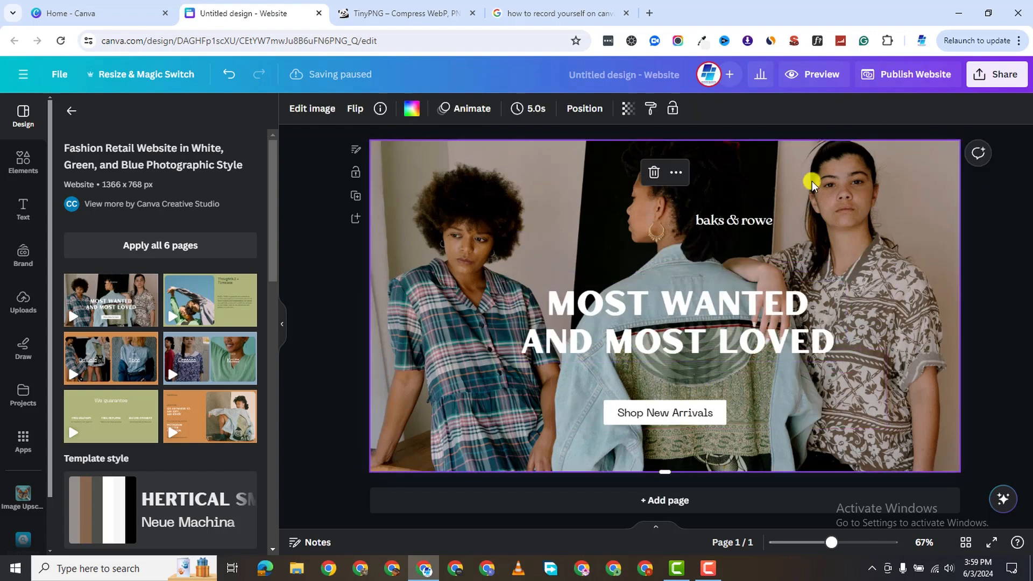
left_click_drag(638, 338, 631, 283)
left_click(654, 411)
left_click_drag(604, 390, 646, 342)
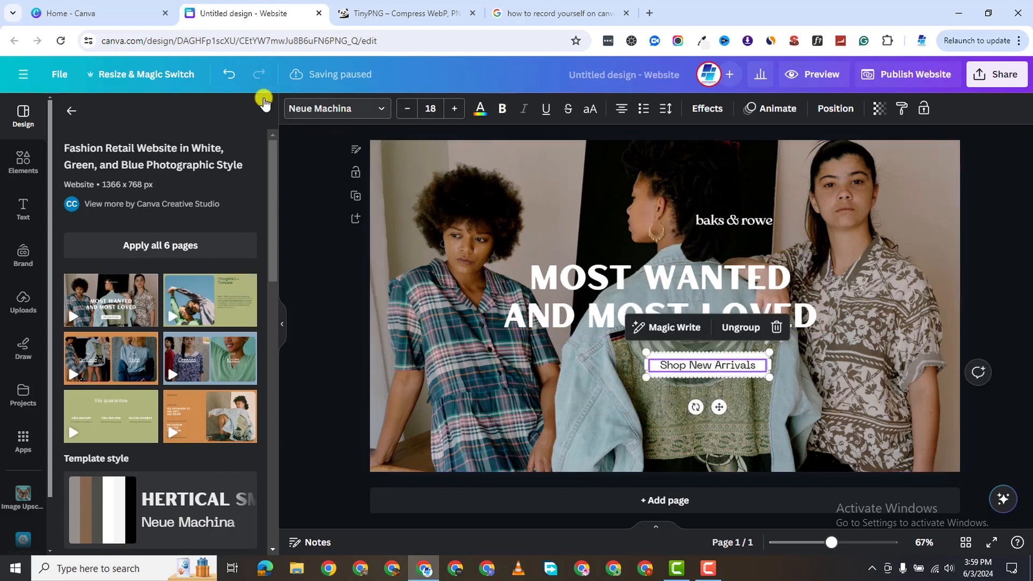
Delete the brand name, headline and button text together, then select the background photo.
left_click(71, 111)
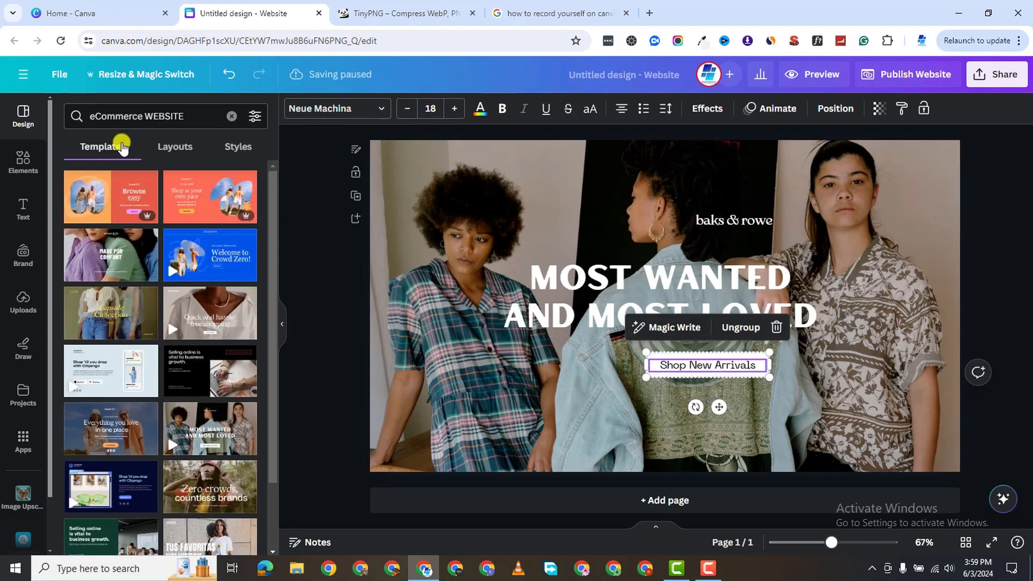
left_click(463, 158)
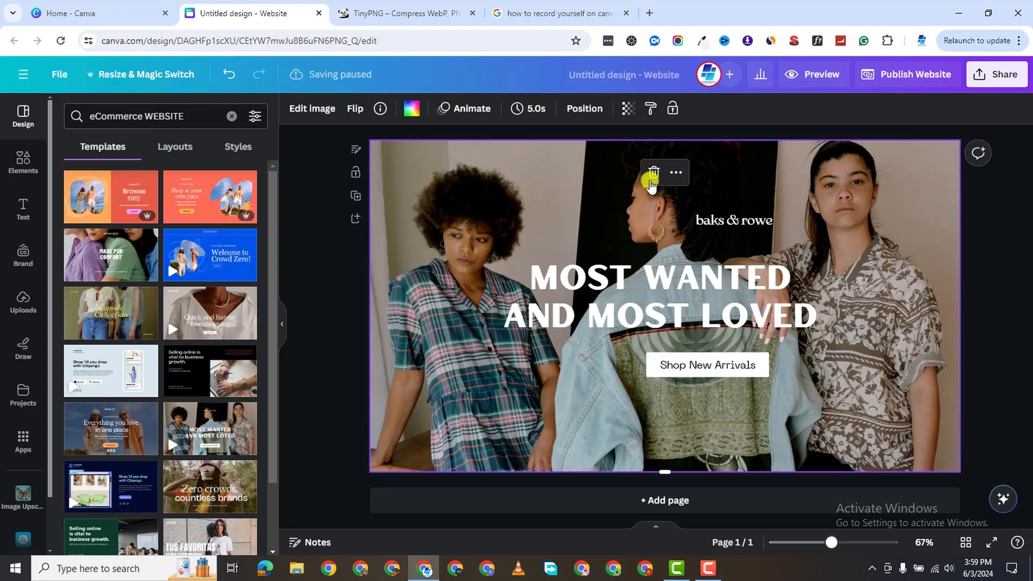
left_click(703, 219)
left_click(723, 293, "shift")
left_click(738, 361, "shift")
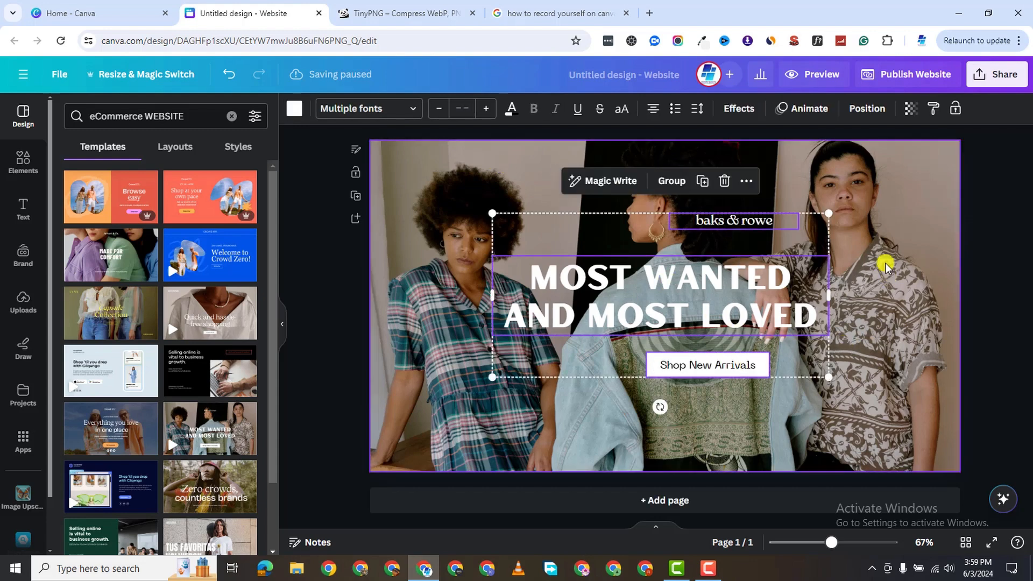
key("Delete")
left_click(595, 214)
Delete the background photo and try the Everything you love template on the page.
left_click(653, 172)
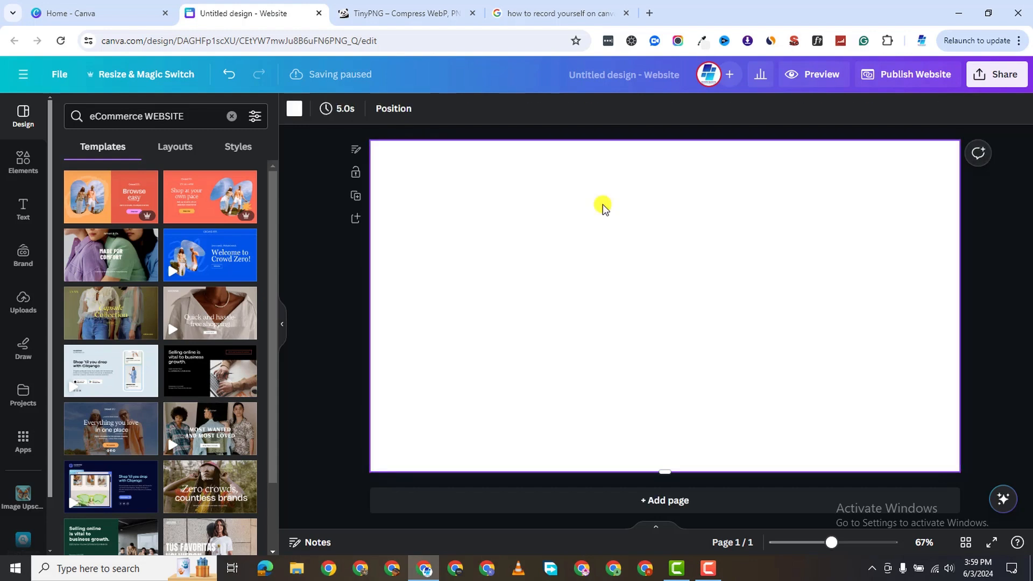
scroll(177, 312, "down", 2)
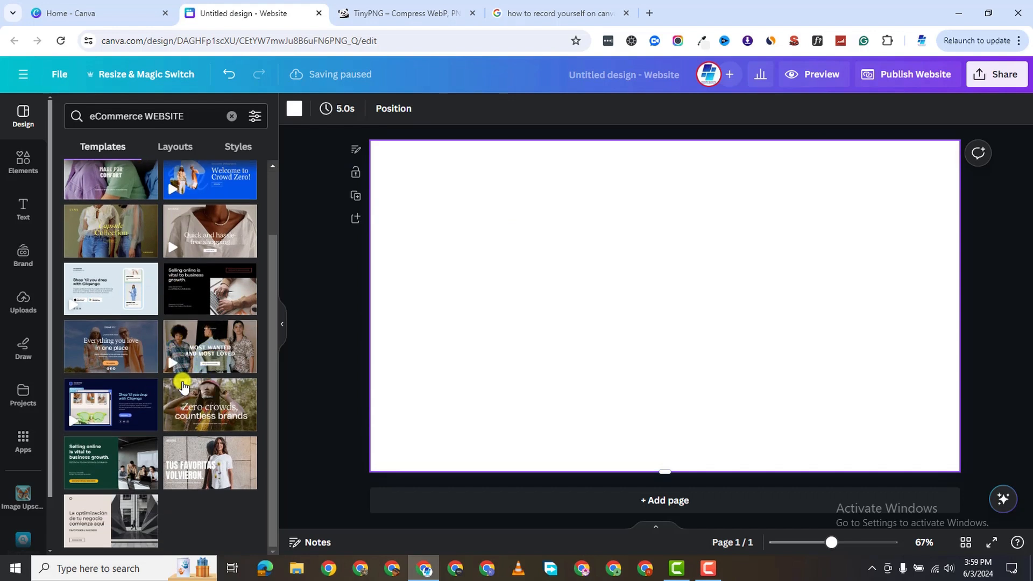
left_click(102, 347)
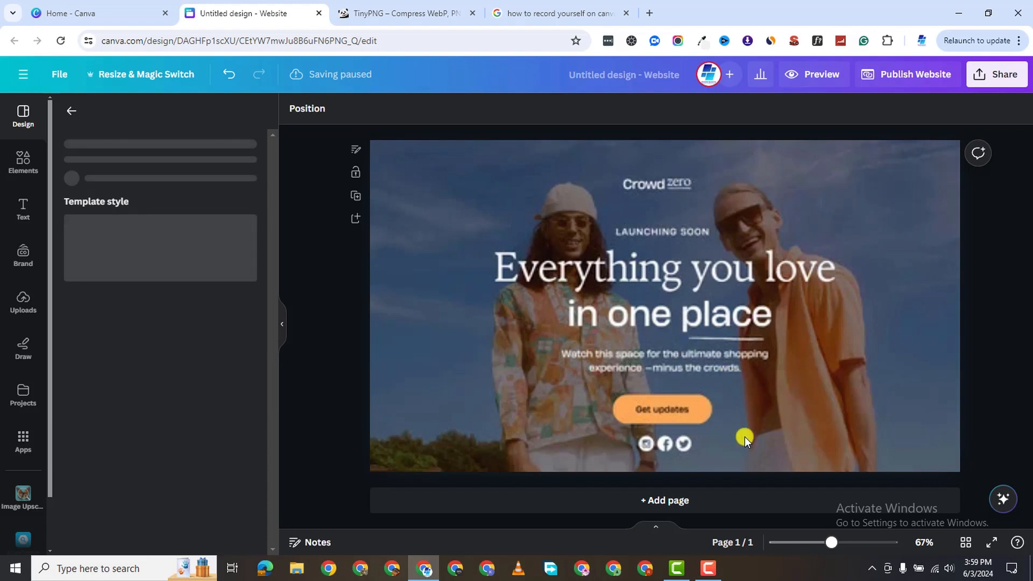
left_click(691, 290)
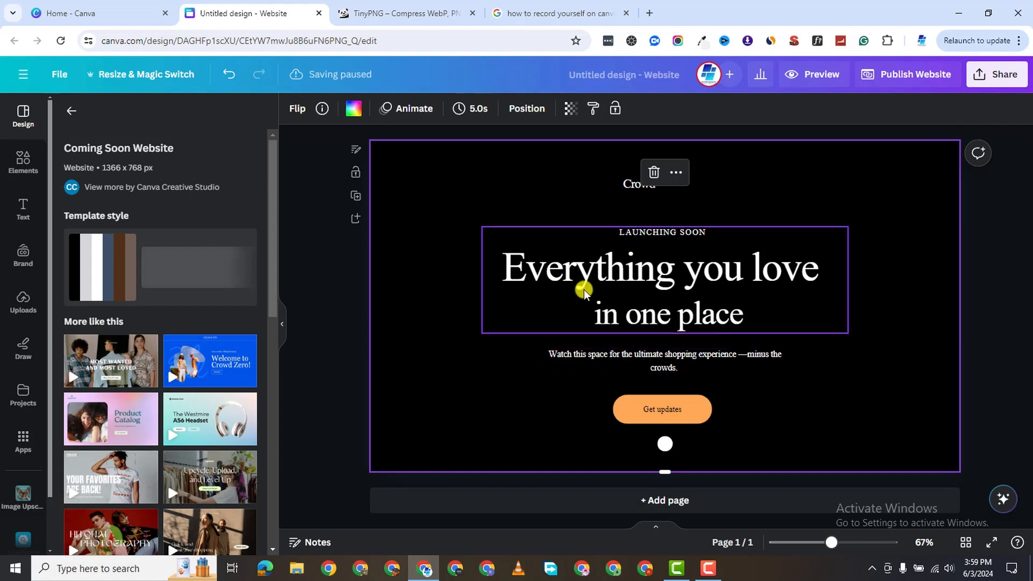
scroll(131, 401, "down", 2)
scroll(131, 401, "down", 3)
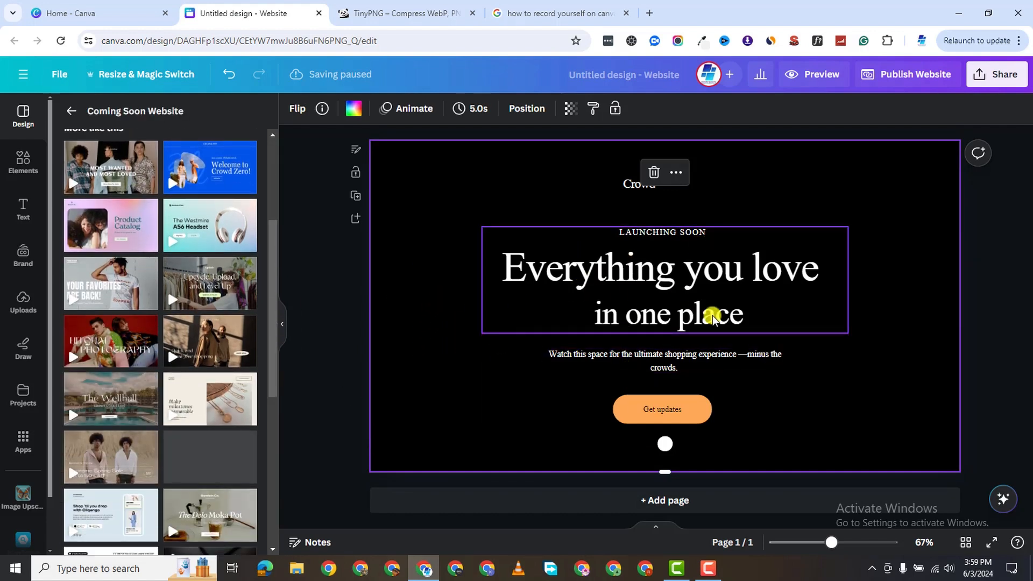
Undo the applied template and open the Browse easy template's page set.
left_click(75, 113)
left_click(228, 74)
scroll(150, 196, "up", 1)
scroll(150, 196, "up", 3)
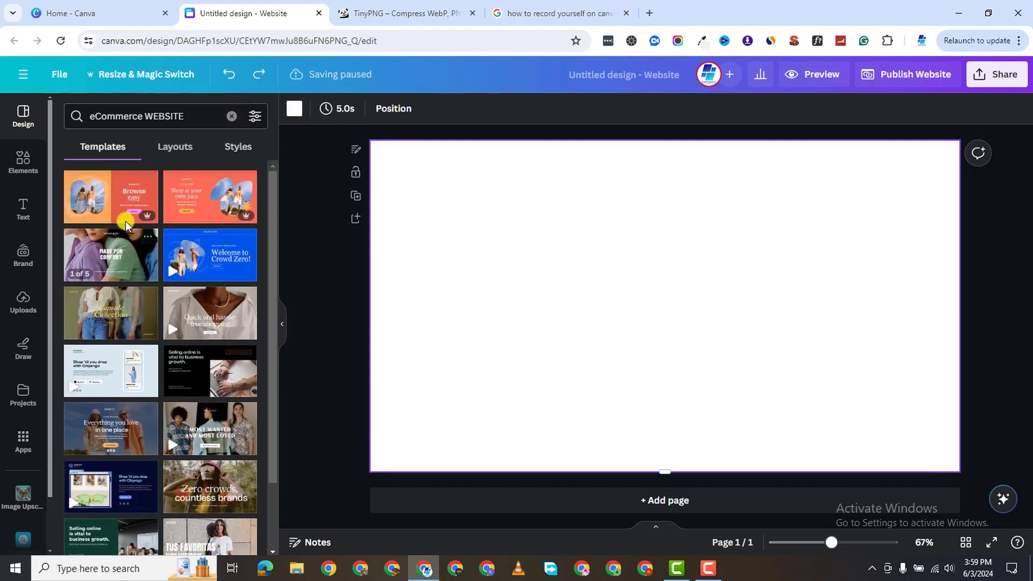
left_click(105, 204)
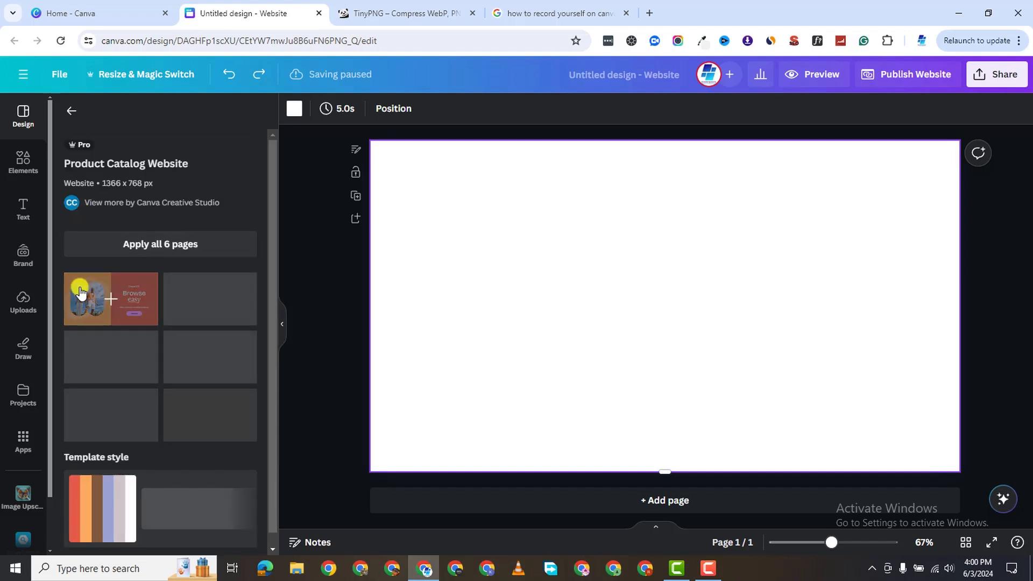
Apply the Browse easy hero, then add category cards and Life's a picnic as pages 2 and 3.
left_click(81, 294)
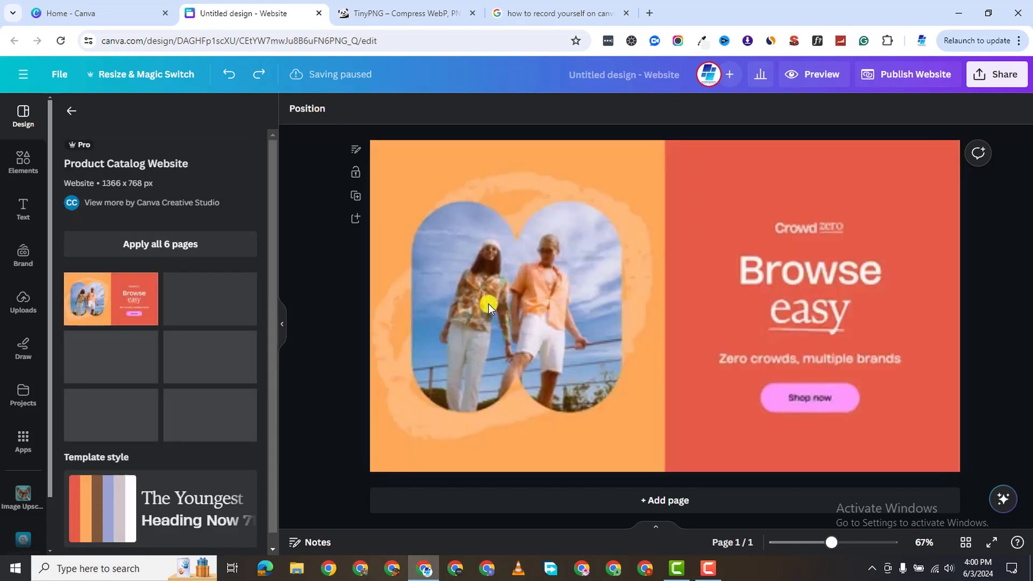
left_click_drag(550, 284, 562, 323)
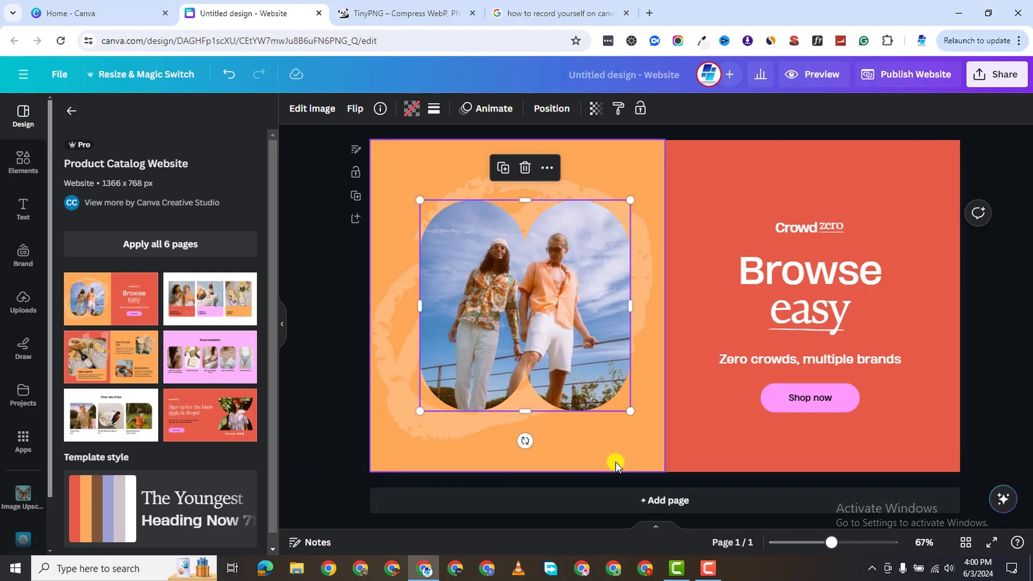
left_click(647, 501)
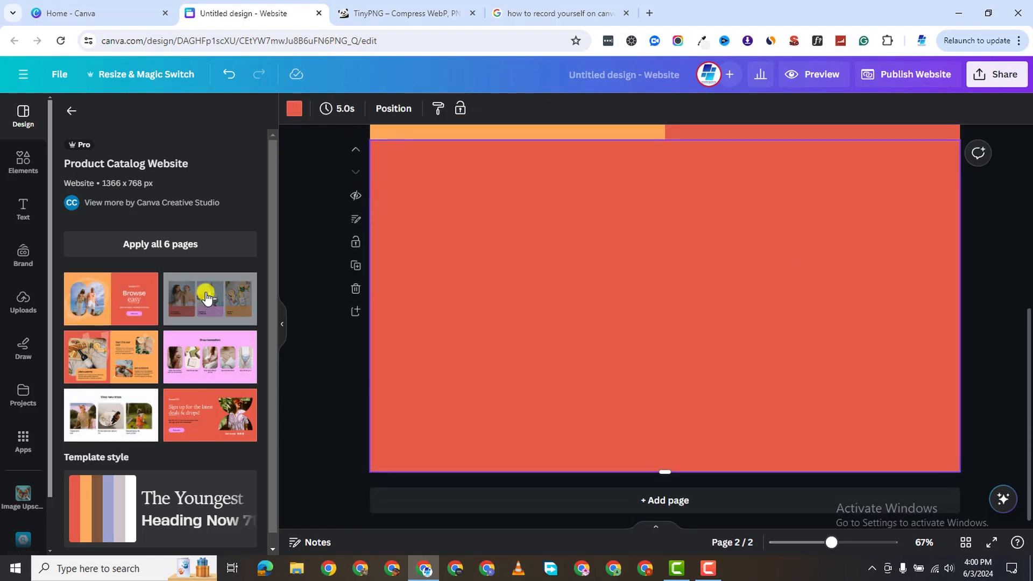
left_click(210, 298)
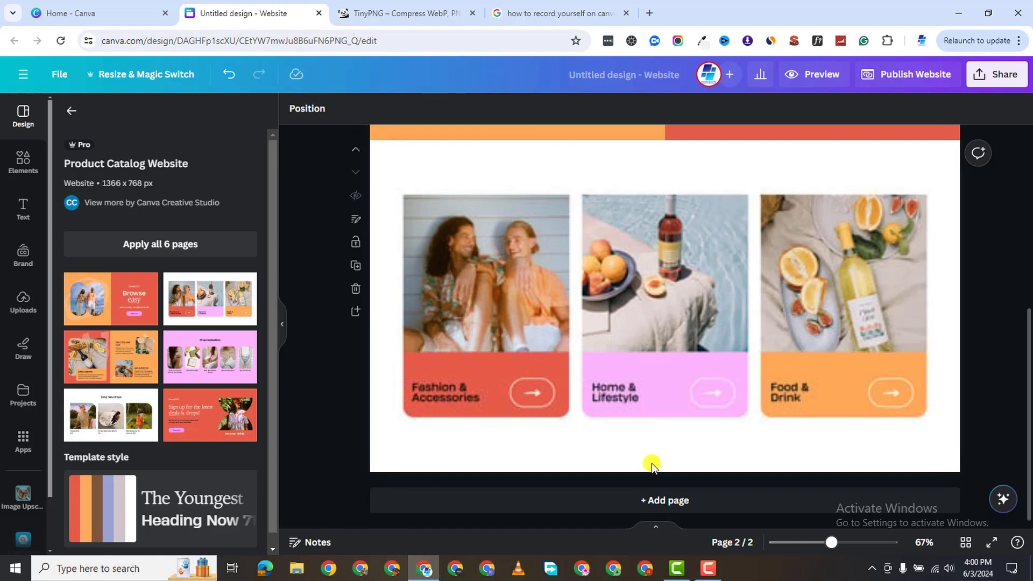
left_click(637, 506)
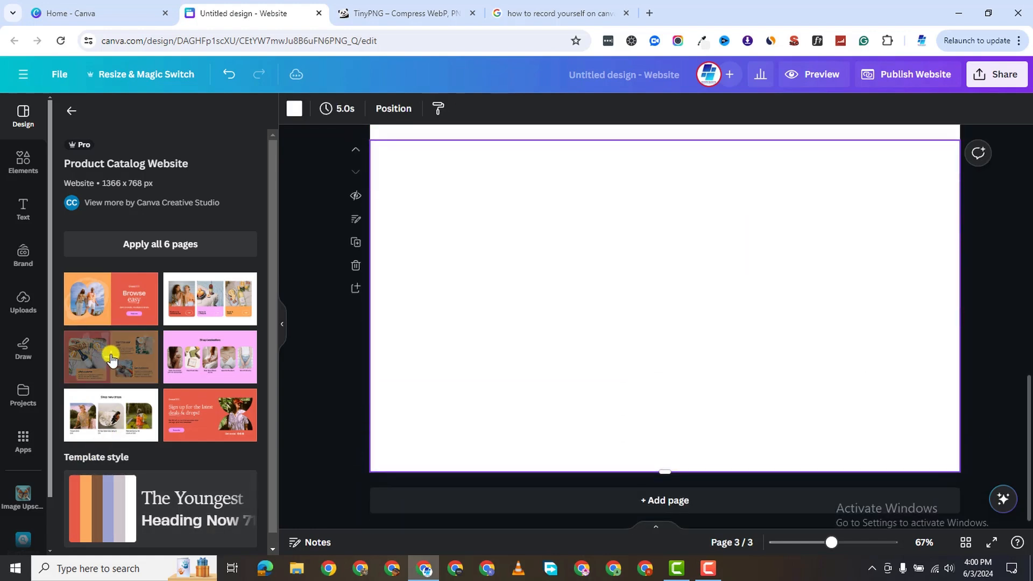
left_click(111, 357)
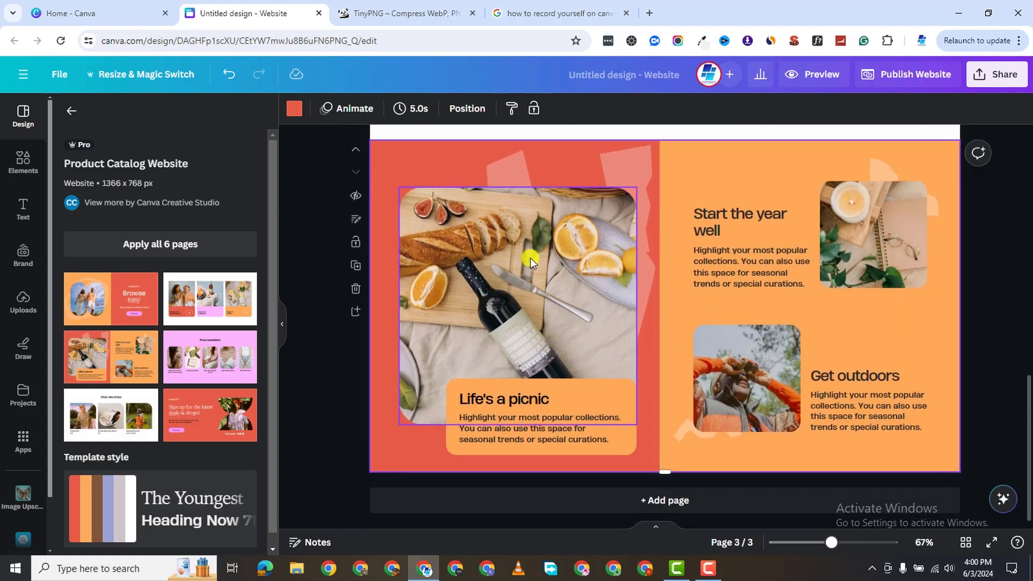
left_click_drag(530, 257, 531, 249)
mouse_move(589, 388)
left_mouse_down()
mouse_move(613, 407)
mouse_move(595, 370)
mouse_move(588, 379)
left_mouse_up()
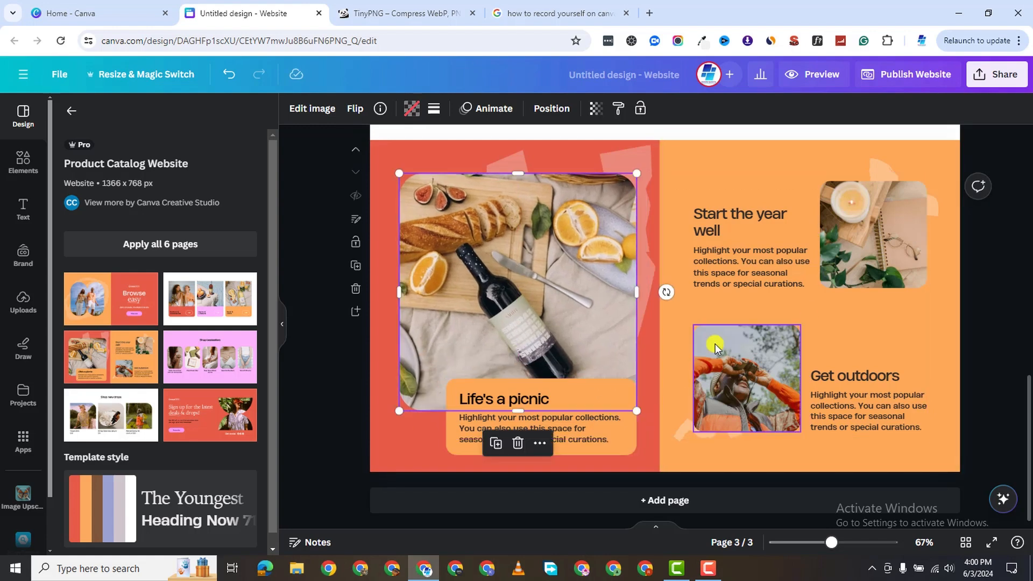
Add pages 4-6 with Shop bestsellers, Shop new drops and the sign-up deals layout.
left_click(684, 498)
left_click(210, 356)
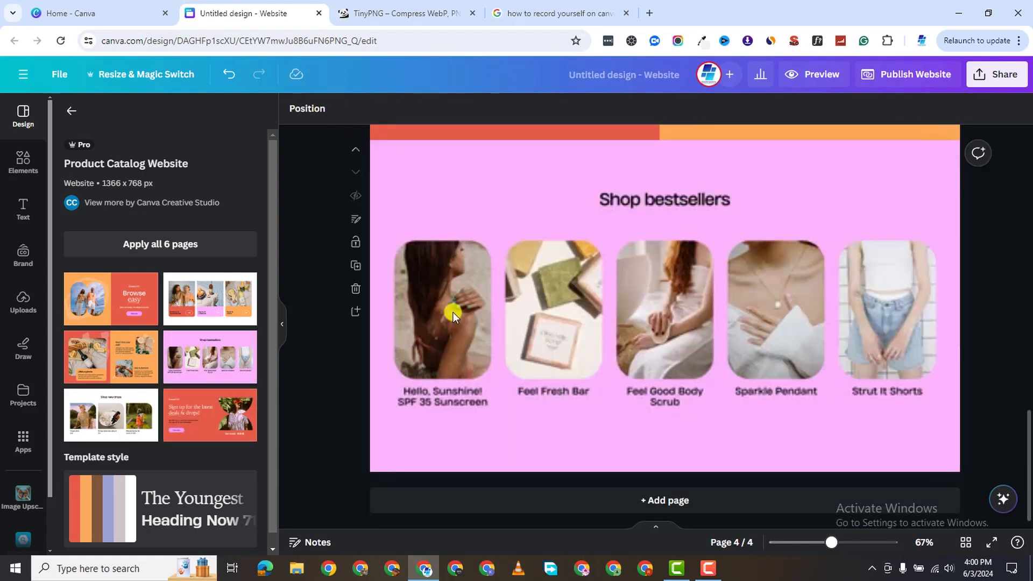
left_click(547, 498)
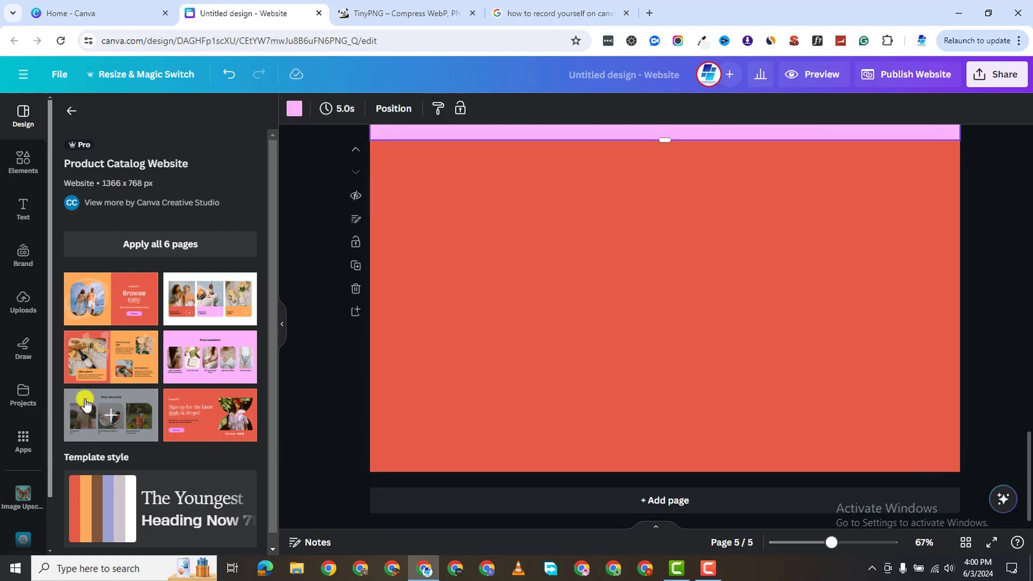
left_click_drag(111, 415, 481, 272)
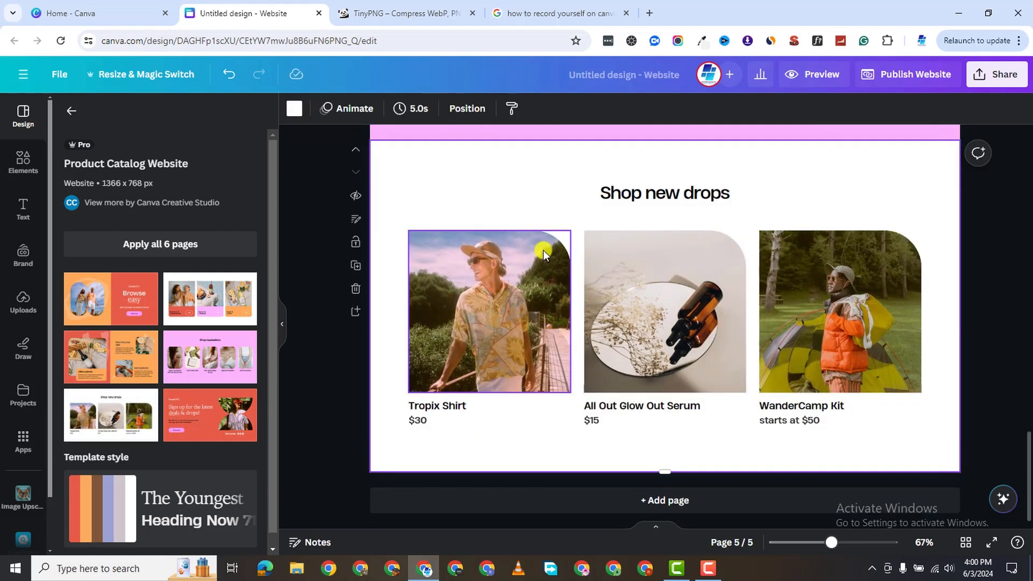
left_click(594, 493)
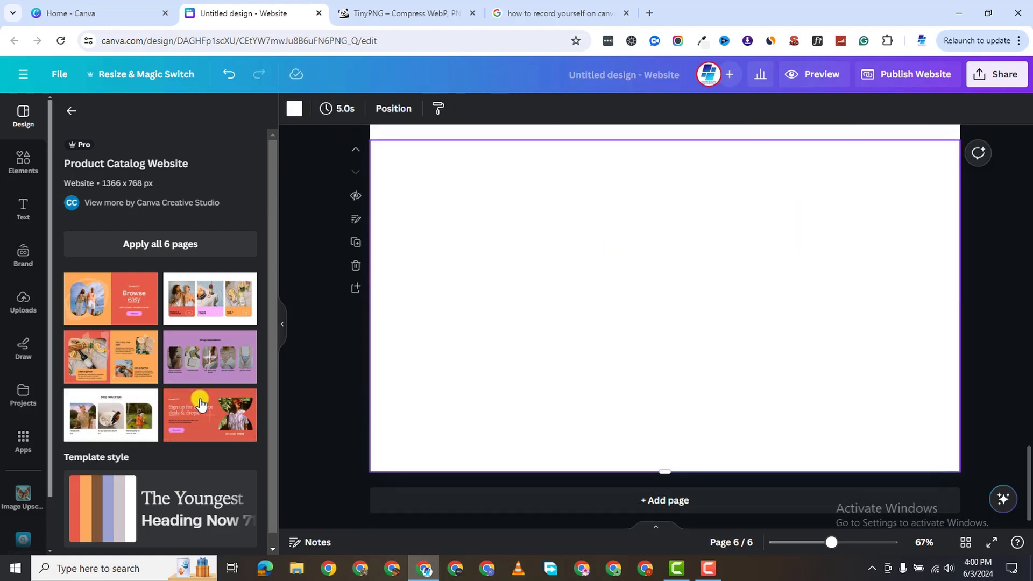
left_click(198, 408)
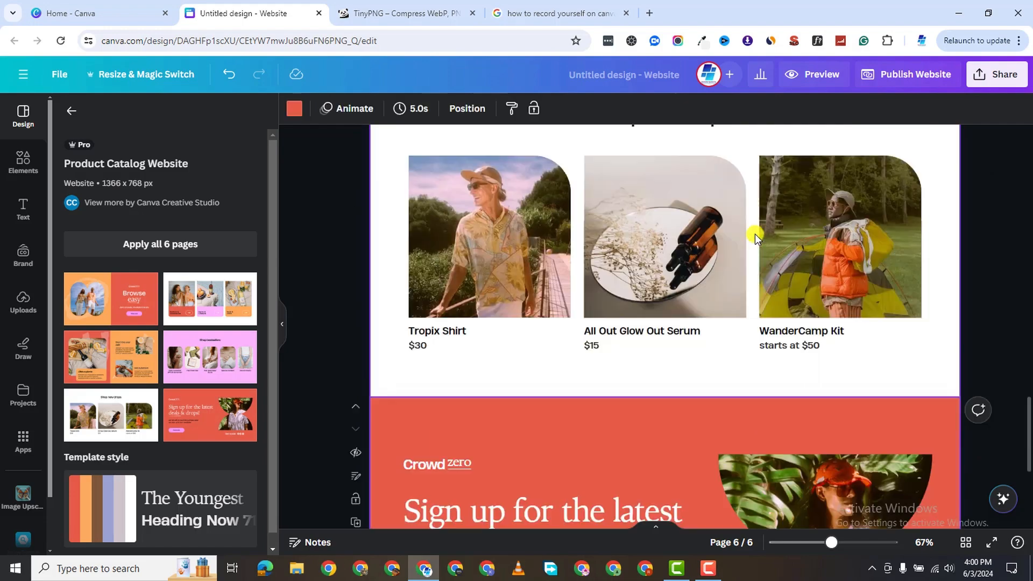
Scroll through all six pages down to the 'Sign up for the latest deals & drops!' page.
scroll(660, 299, "up", 20)
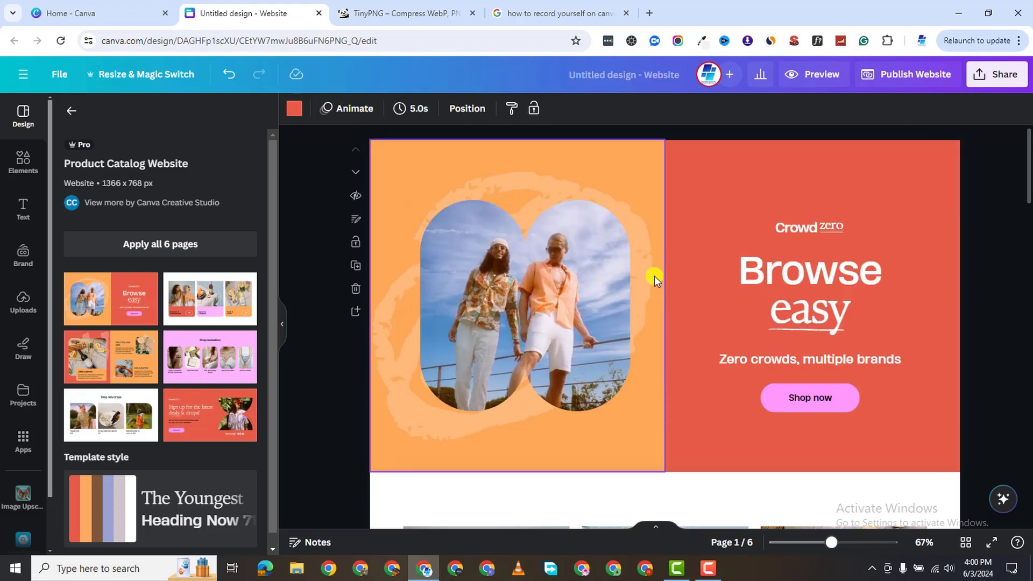
scroll(657, 275, "down", 15)
scroll(624, 315, "down", 10)
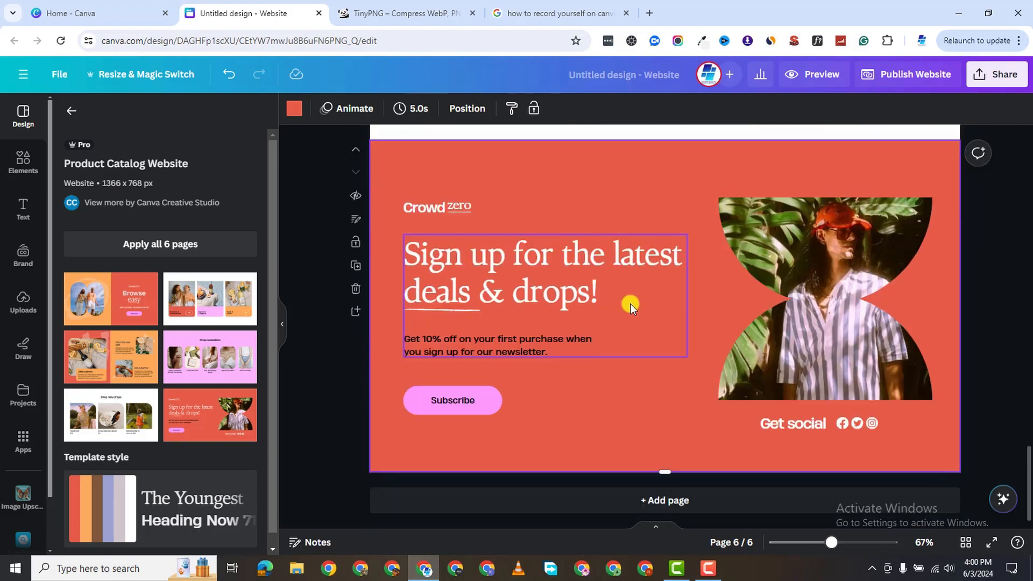
scroll(644, 321, "up", 10)
scroll(649, 319, "up", 10)
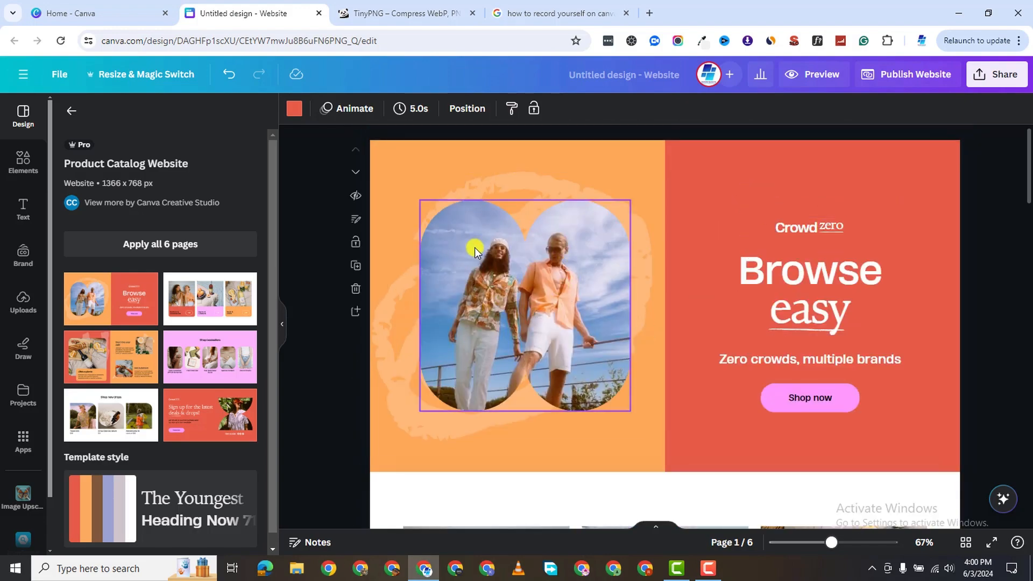
scroll(561, 262, "down", 5)
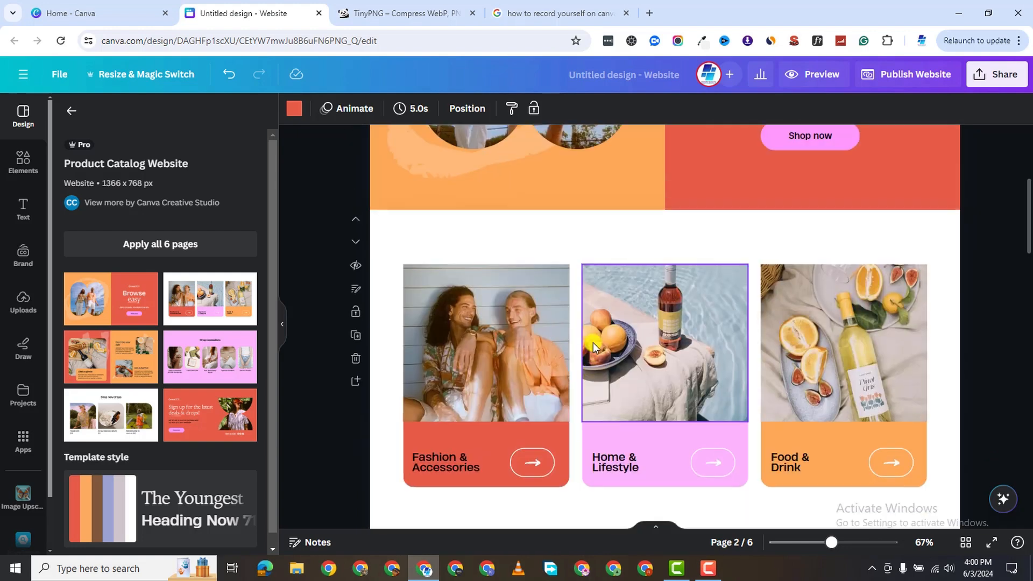
scroll(811, 161, "up", 3)
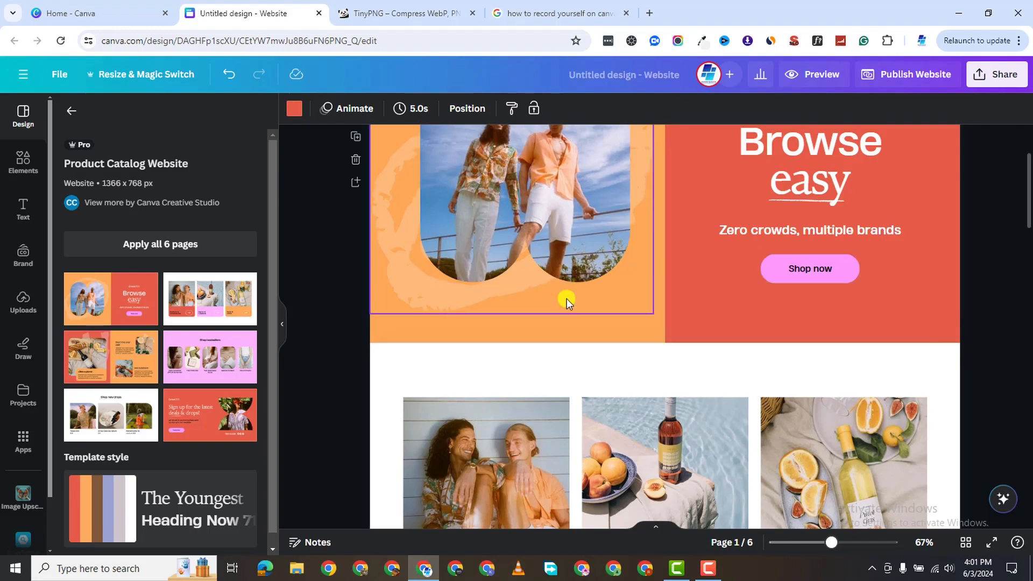
scroll(460, 382, "down", 1)
scroll(460, 382, "down", 10)
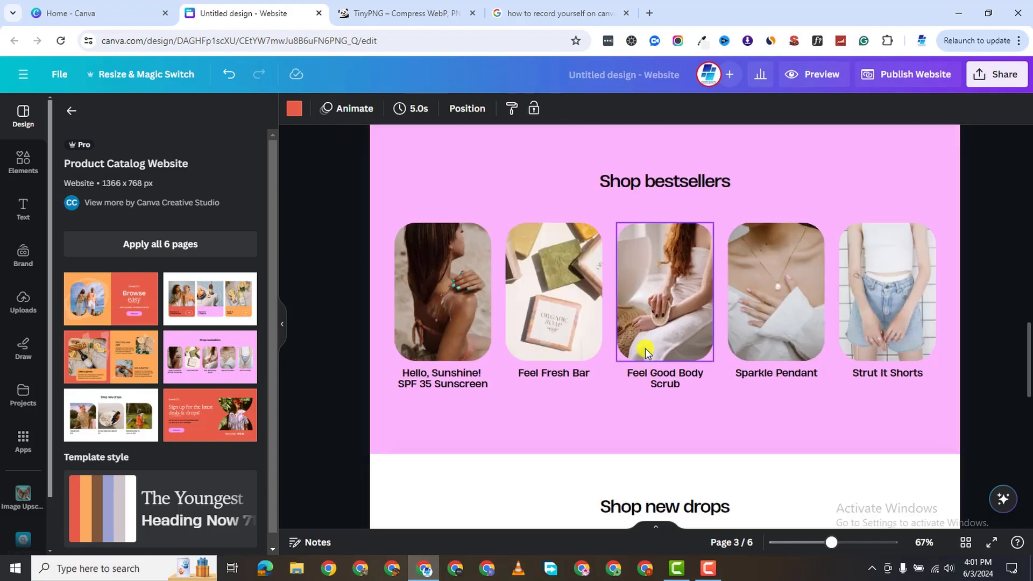
scroll(699, 337, "up", 10)
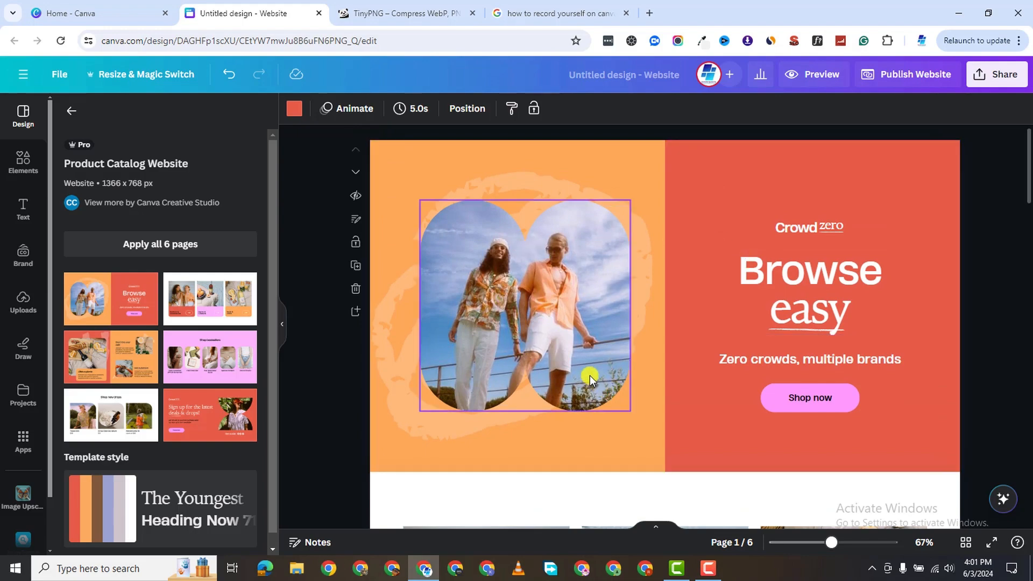
scroll(589, 375, "down", 10)
scroll(579, 377, "down", 8)
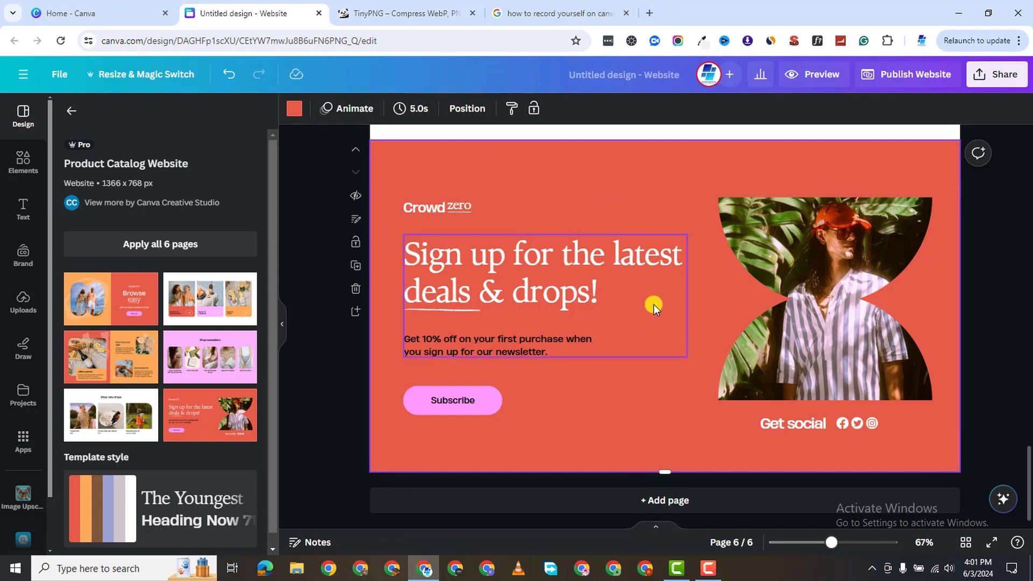
scroll(658, 305, "up", 15)
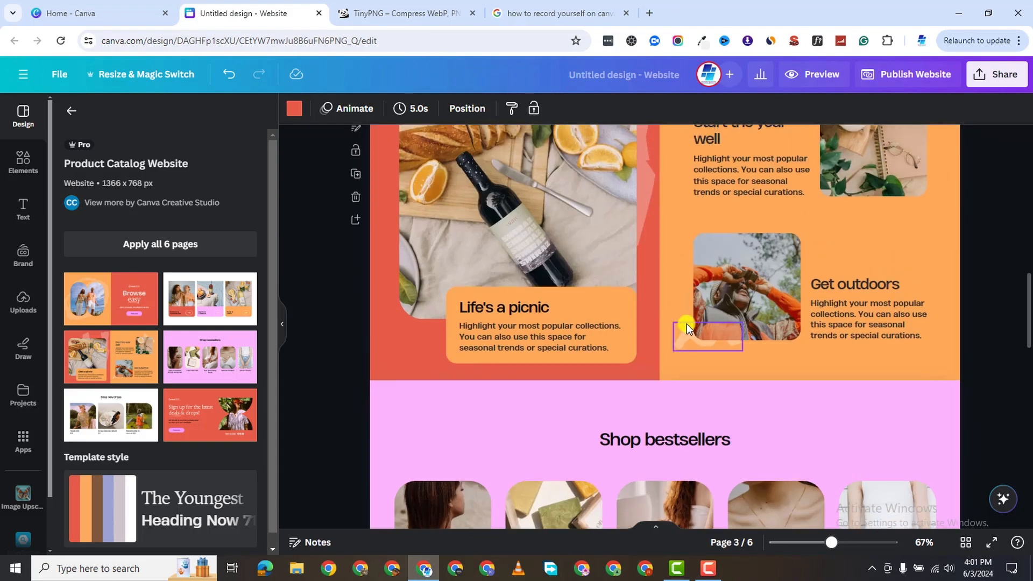
scroll(683, 313, "up", 5)
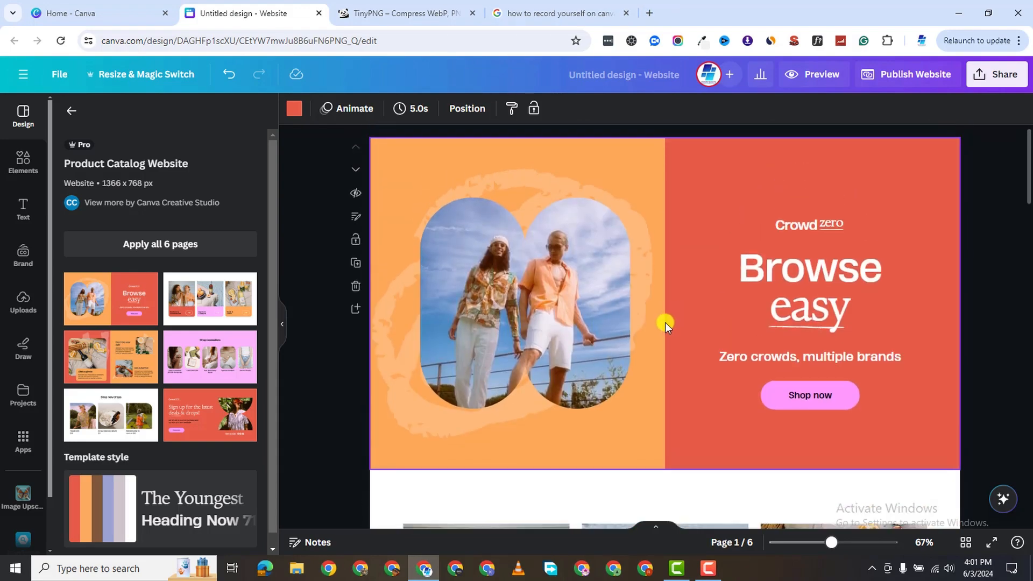
scroll(666, 325, "down", 10)
scroll(667, 330, "down", 15)
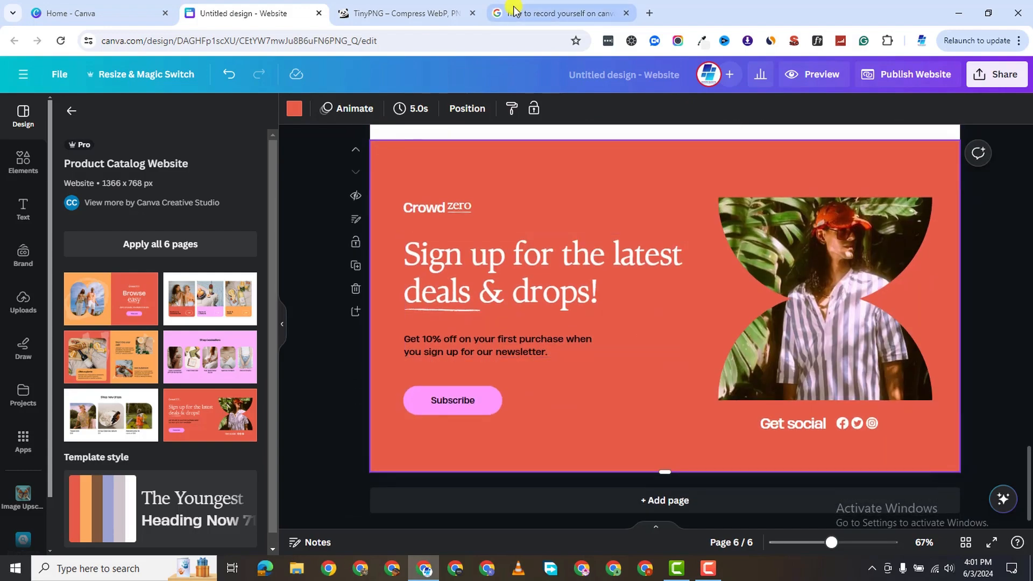
Close the Google search results and TinyPNG tabs, leaving a new blank tab.
left_click(616, 21)
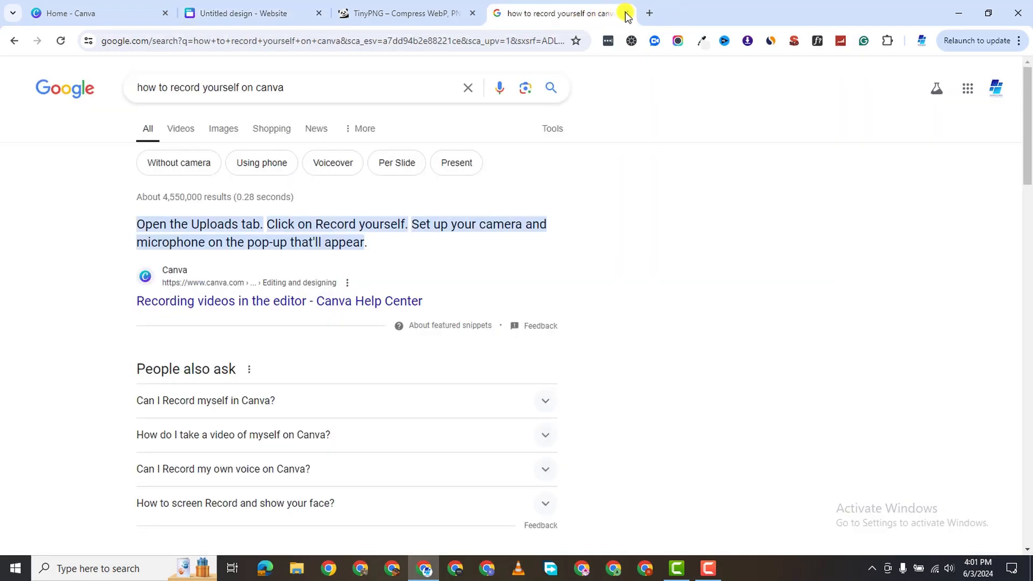
left_click(625, 13)
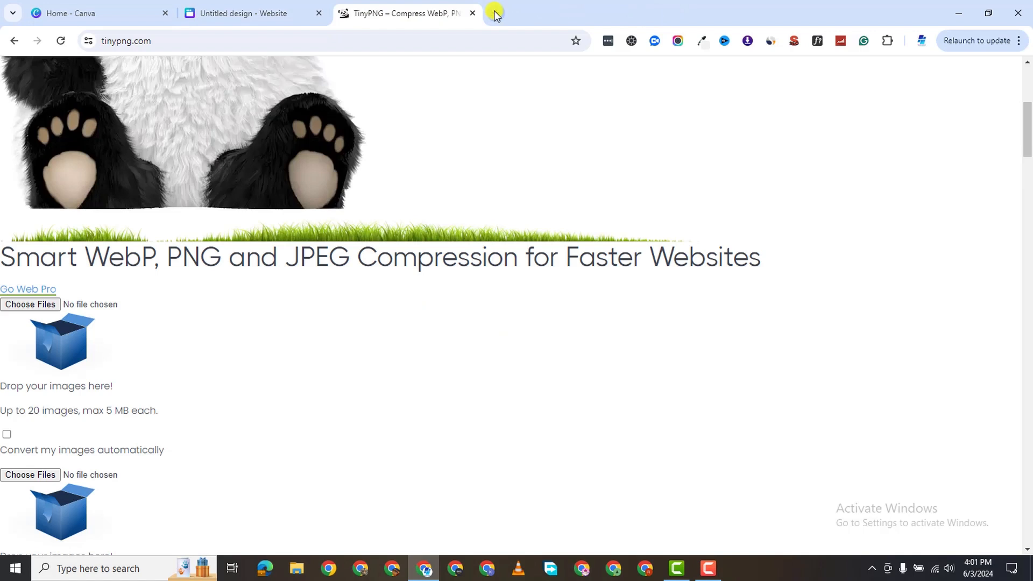
left_click(495, 13)
left_click(473, 21)
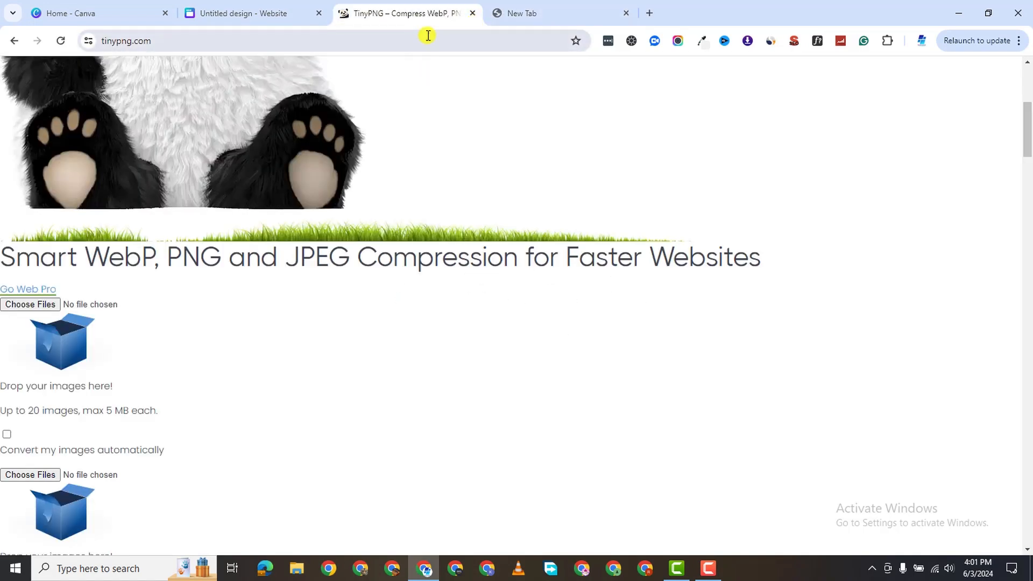
left_click(472, 14)
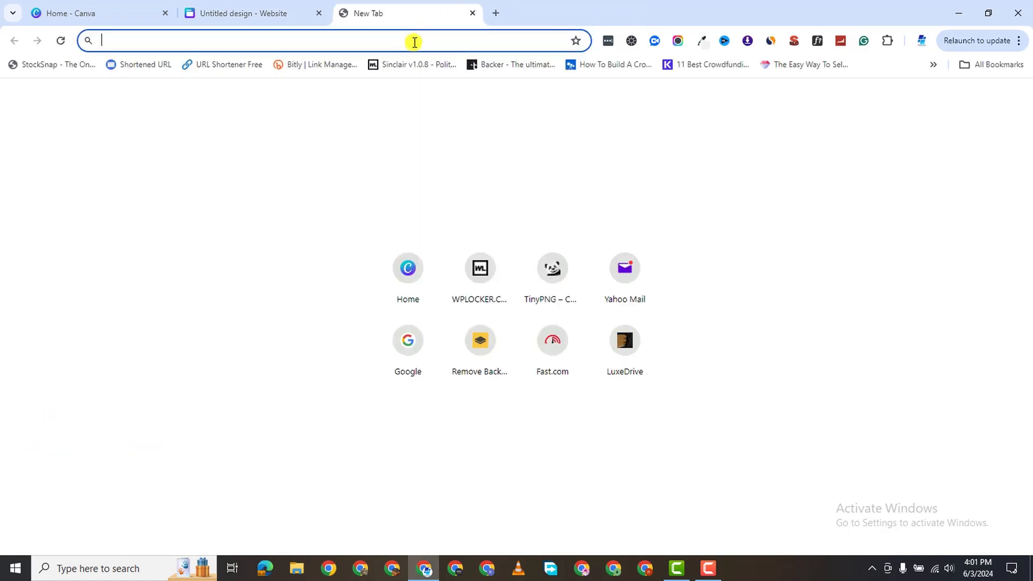
Go to printify.com in the new tab.
type("printi")
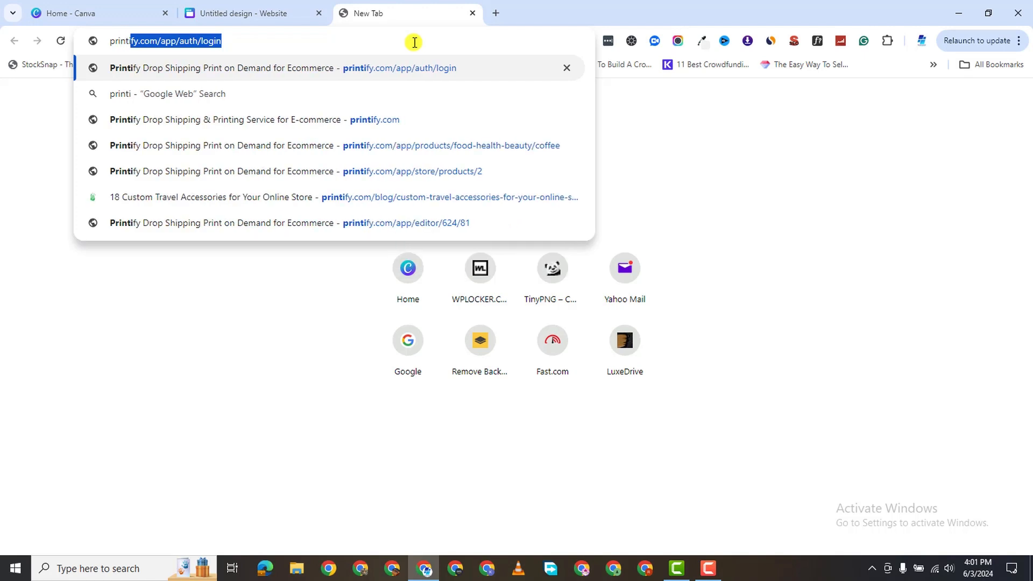
key("BackSpace")
type("fy.com")
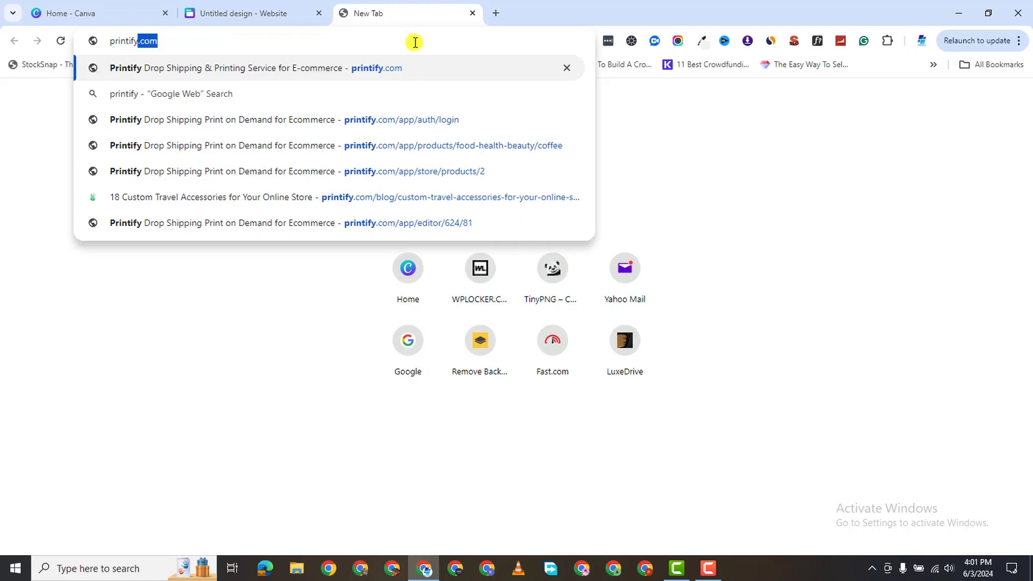
key("Return")
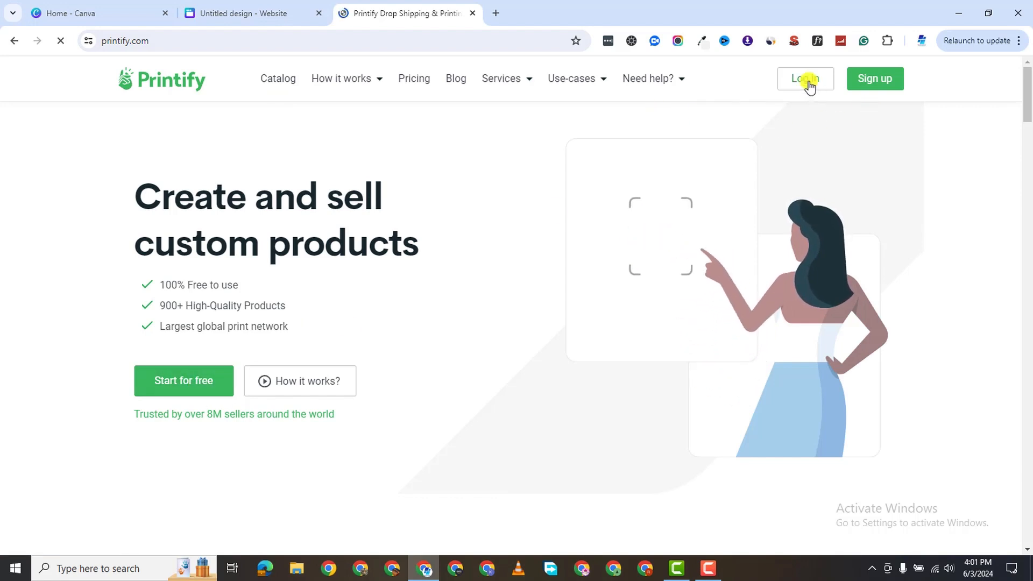
Look over the Printify dashboard and bring up the Catalog category list.
left_click(706, 570)
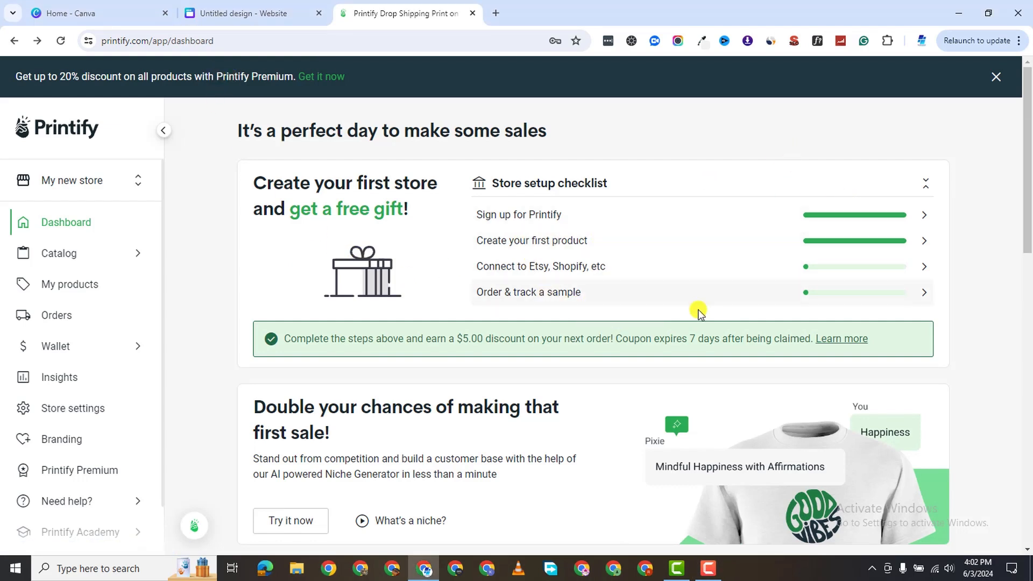
scroll(591, 274, "down", 1)
scroll(484, 243, "up", 1)
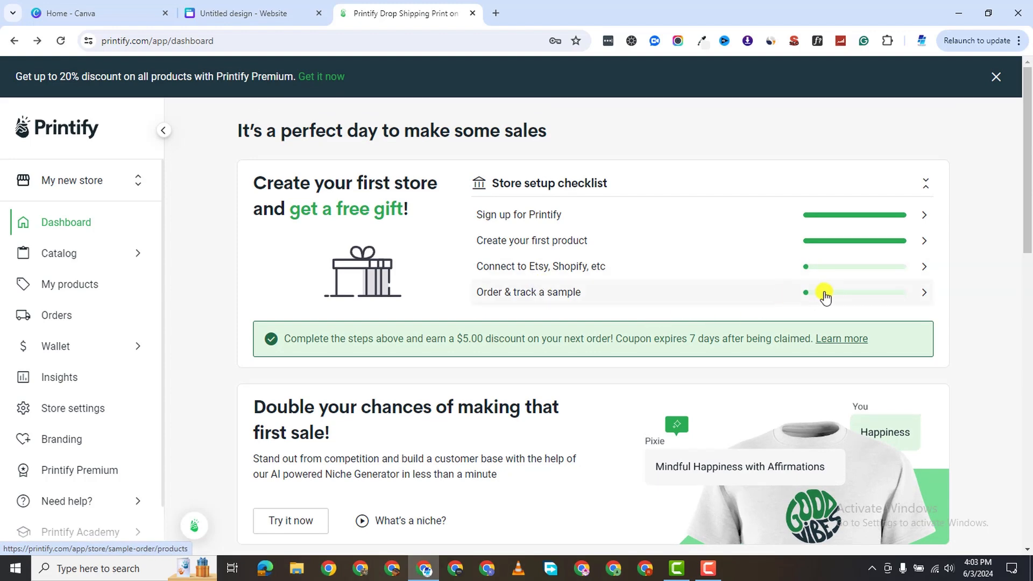
scroll(437, 369, "down", 2)
scroll(489, 330, "up", 1)
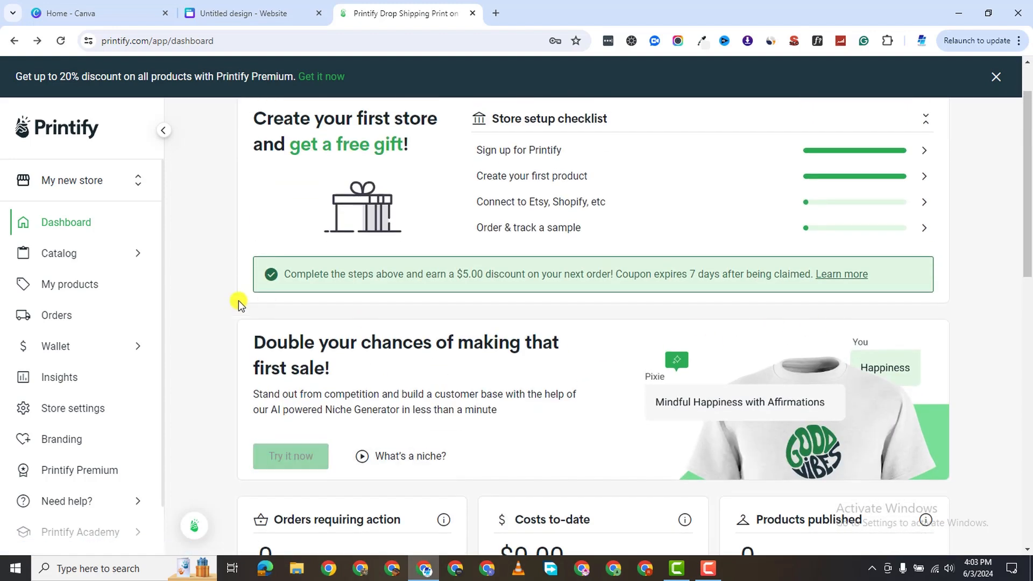
scroll(349, 342, "down", 1)
scroll(348, 341, "down", 2)
scroll(322, 339, "down", 1)
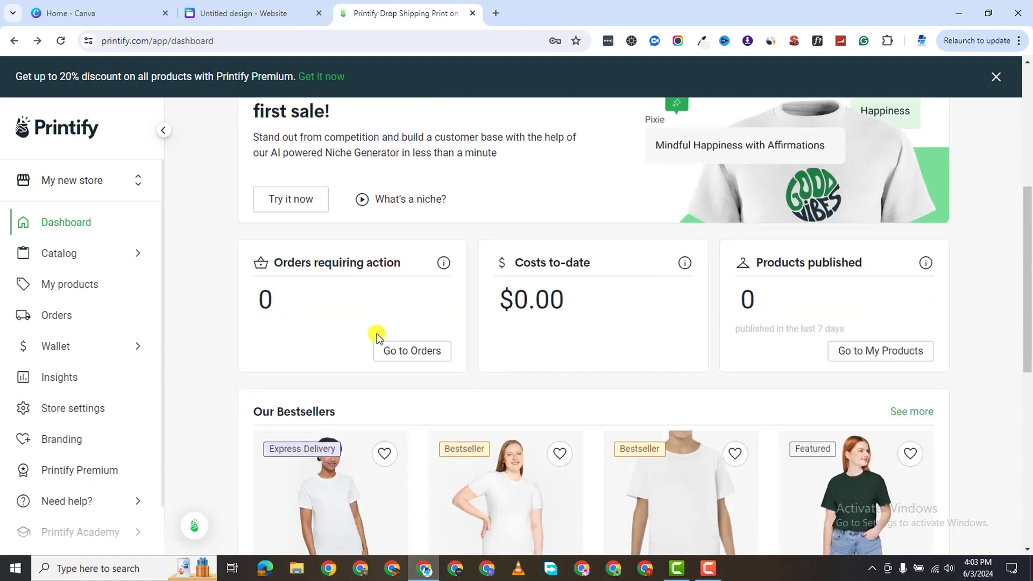
scroll(351, 209, "up", 2)
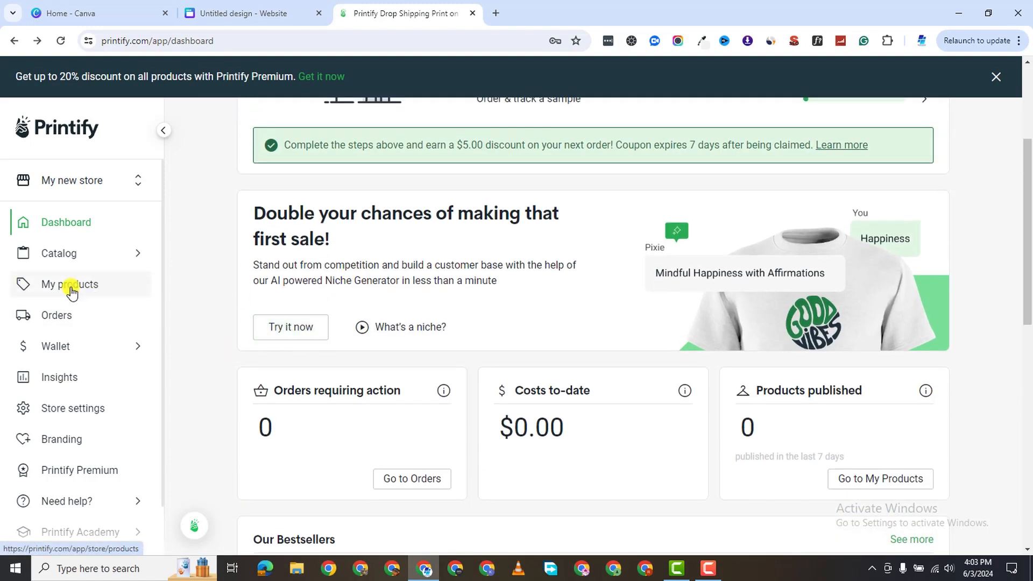
left_click(95, 259)
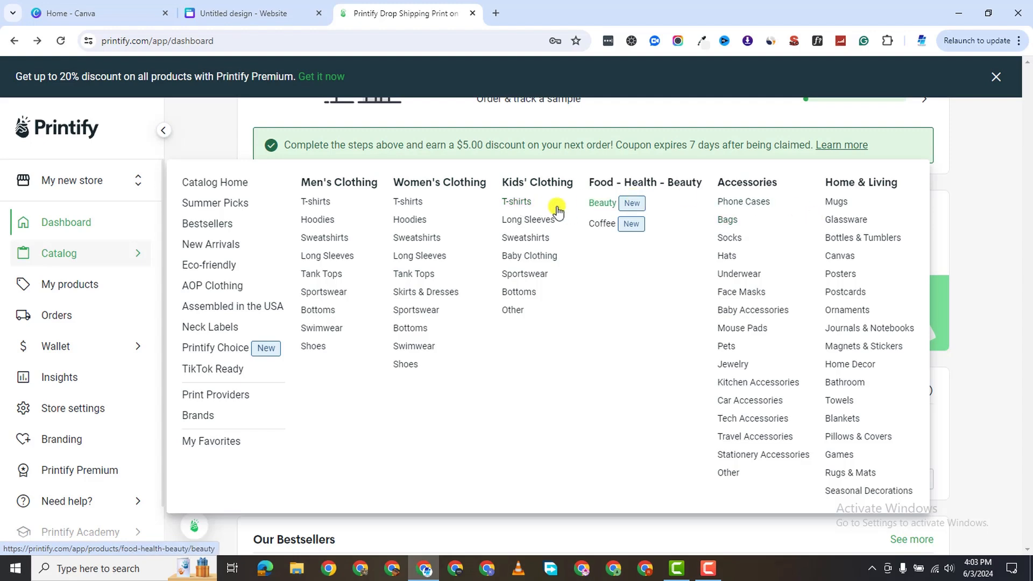
Glance at the kids' T-shirts catalog, then browse the men's Hoodies catalog page.
left_click(518, 203)
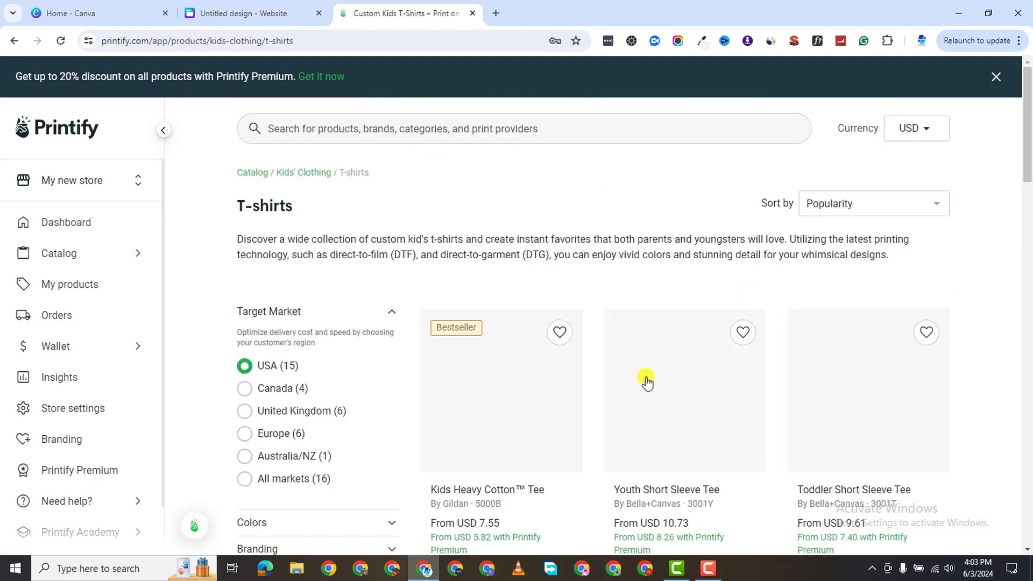
scroll(709, 416, "down", 2)
scroll(780, 423, "down", 4)
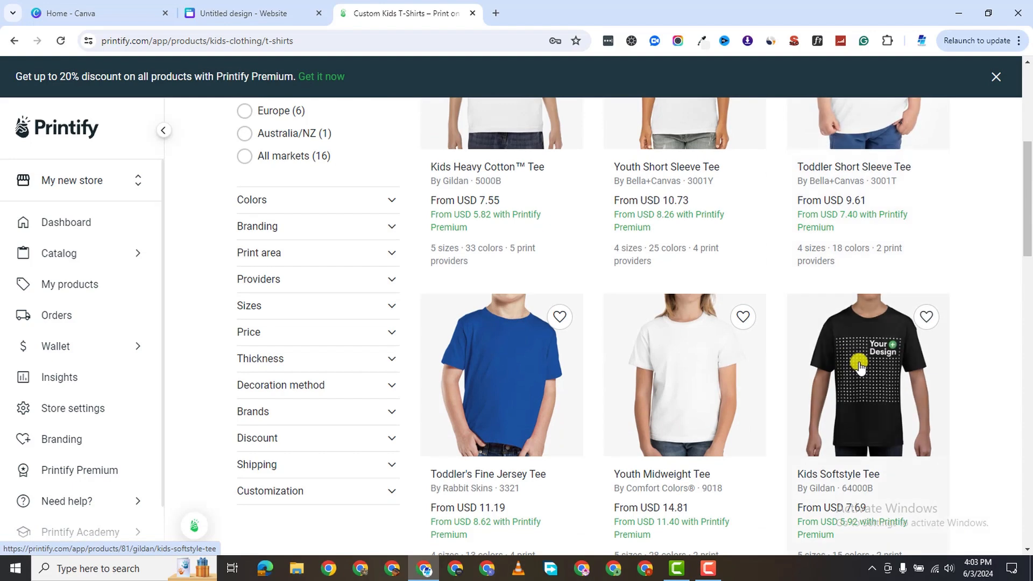
scroll(177, 226, "up", 6)
mouse_move(121, 260)
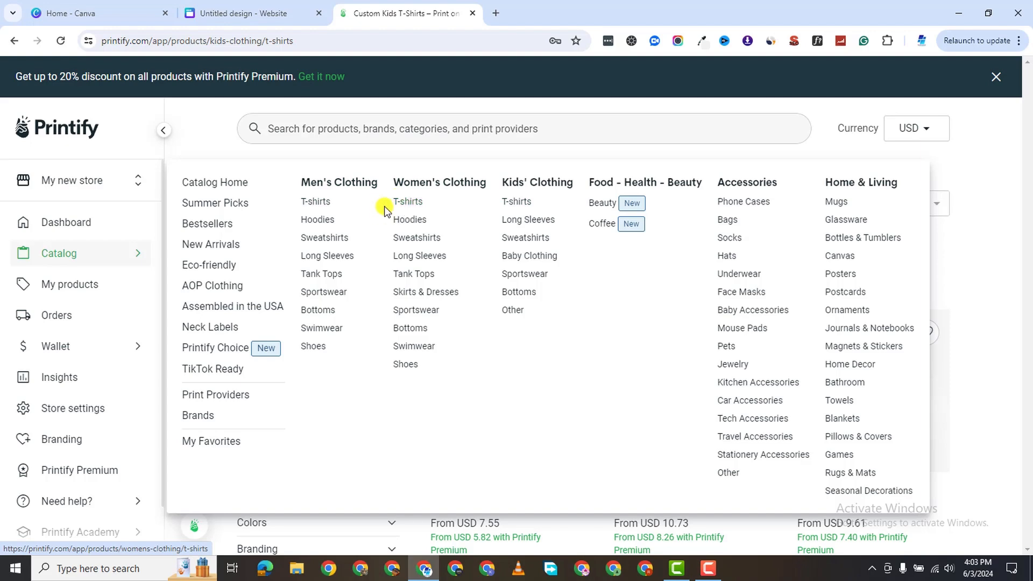
left_click(320, 220)
scroll(542, 406, "down", 1)
scroll(542, 407, "down", 2)
scroll(653, 299, "up", 1)
scroll(546, 387, "down", 2)
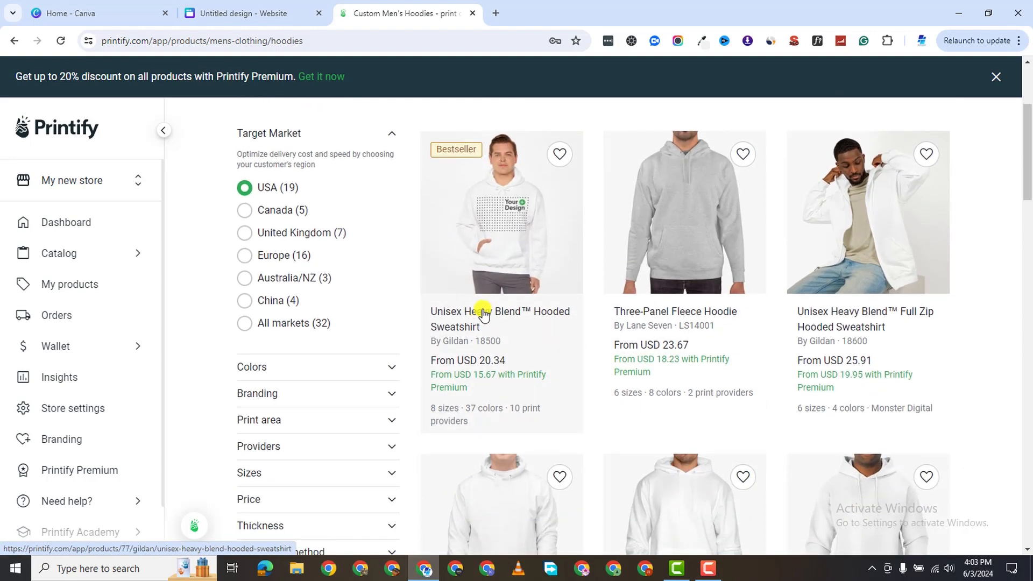
Open the Unisex Heavy Blend hoodie in a new tab and start designing it.
right_click(486, 315)
left_click(559, 321)
left_click(554, 13)
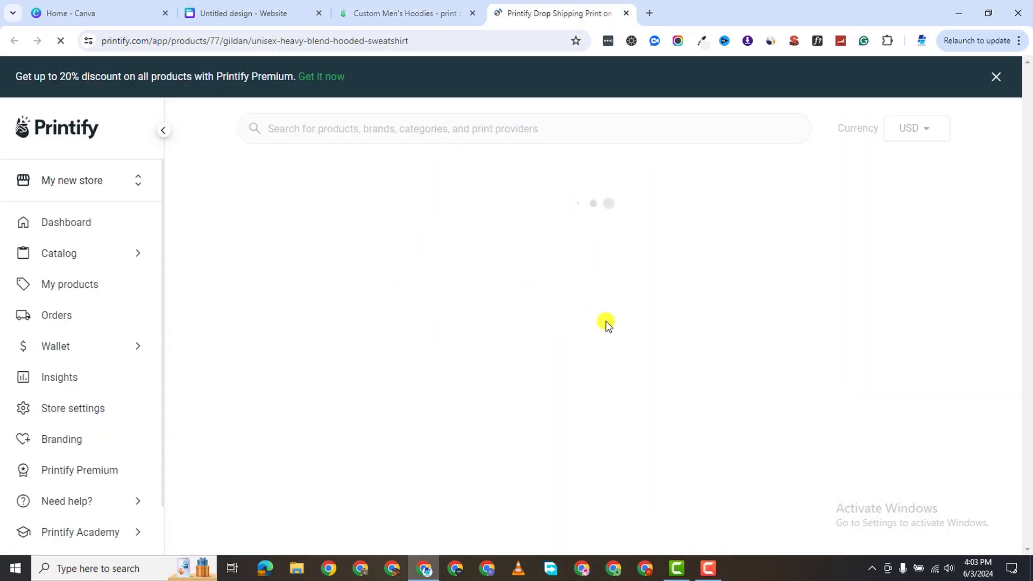
scroll(478, 362, "down", 2)
scroll(507, 346, "up", 1)
scroll(466, 331, "down", 2)
scroll(430, 264, "up", 2)
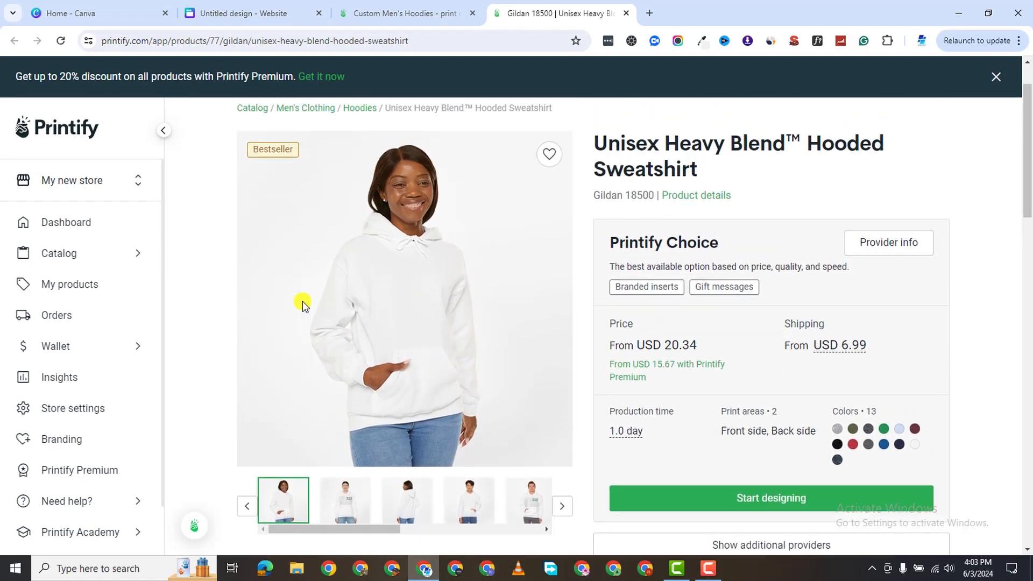
scroll(369, 370, "down", 1)
left_click(789, 431)
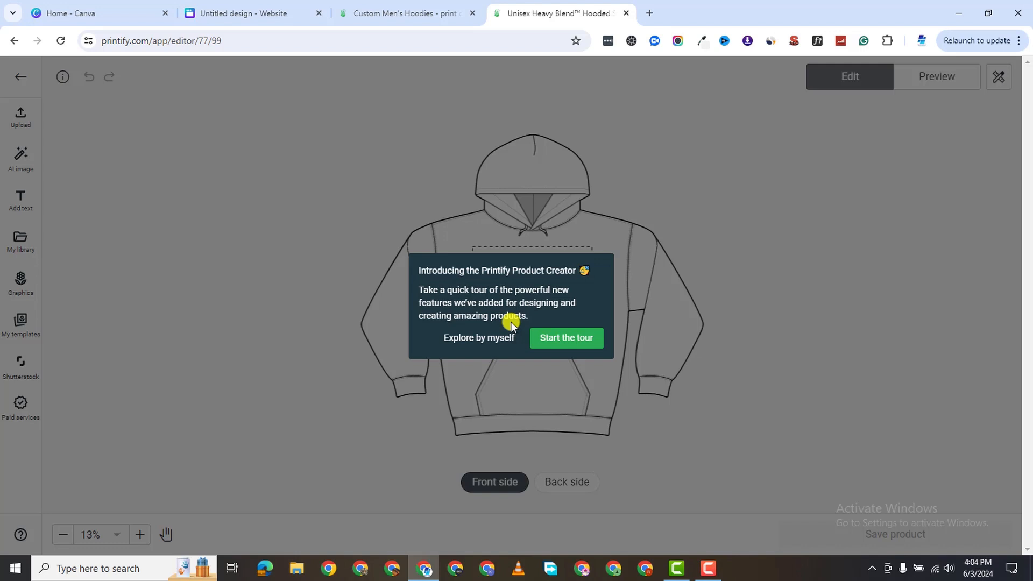
Skip the product creator tour and dismiss the help tip, leaving the hoodie's front print area empty.
left_click(482, 339)
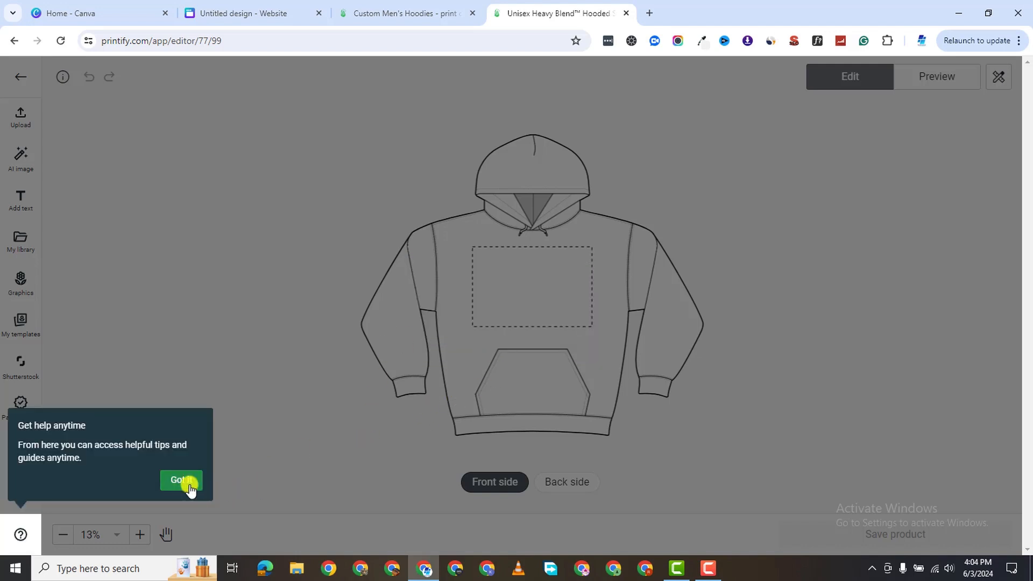
left_click(182, 480)
left_click(404, 19)
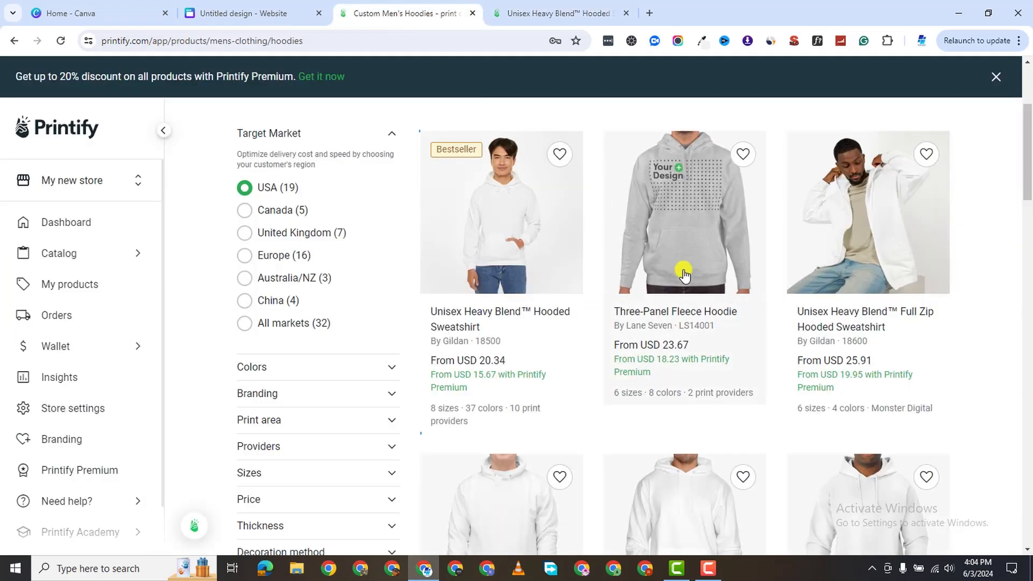
scroll(646, 344, "down", 2)
scroll(663, 359, "up", 5)
left_click(560, 13)
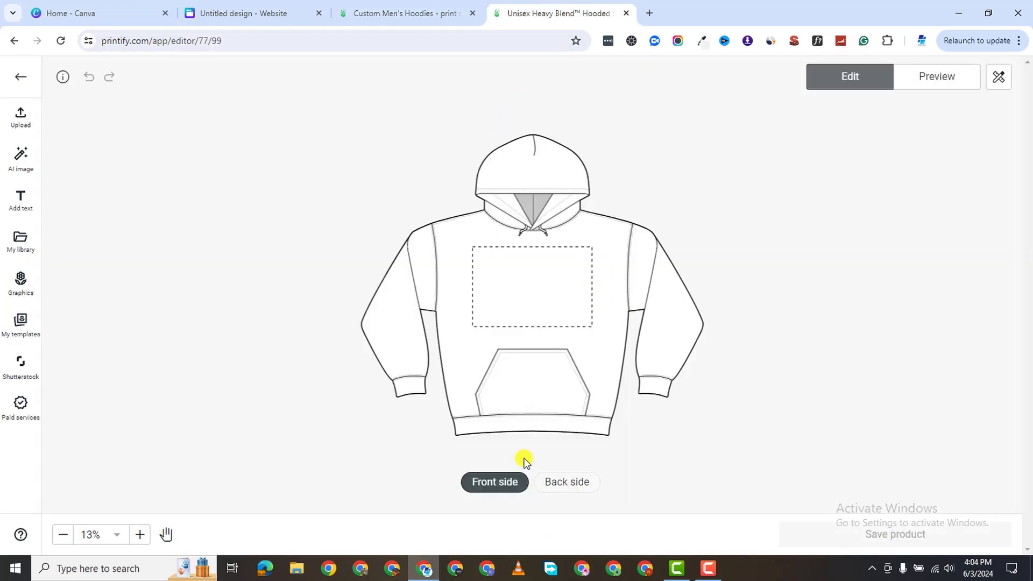
scroll(870, 130, "up", 1)
scroll(358, 341, "down", 2)
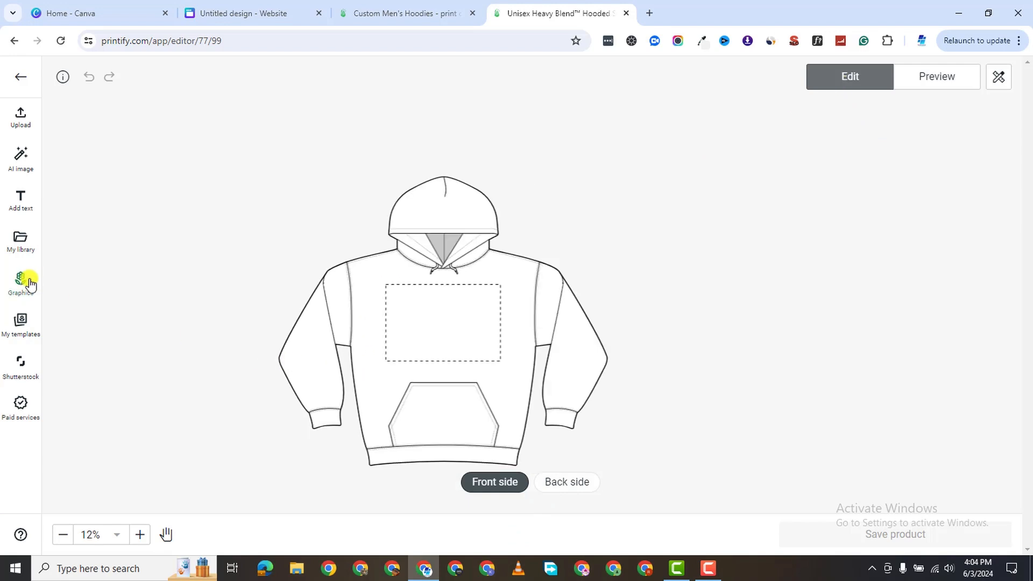
scroll(391, 371, "down", 1)
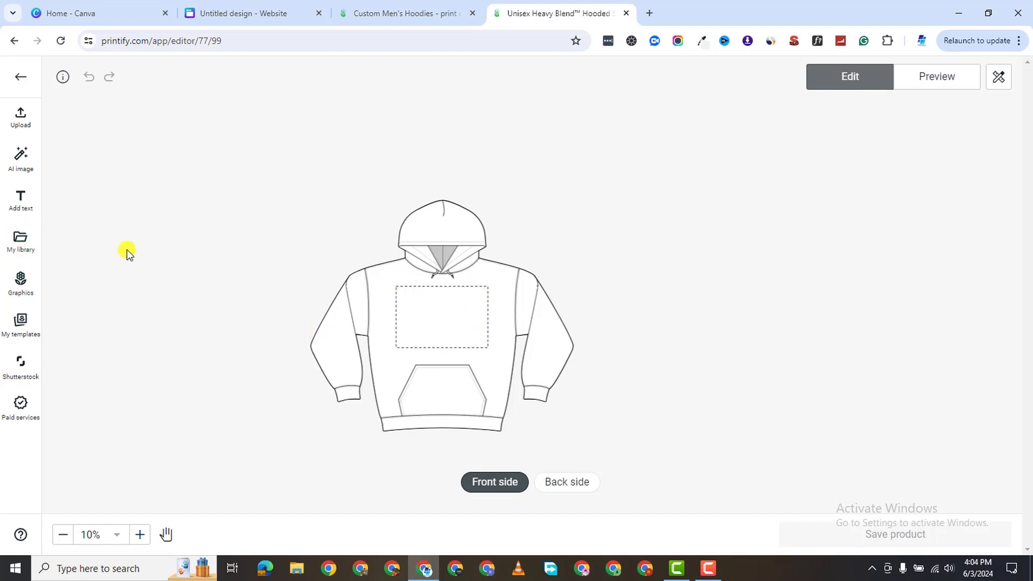
Close the AI image generator and add the eco-friendly Think Green daisy graphic to the hoodie front at 13.71 × 10 in.
left_click(21, 124)
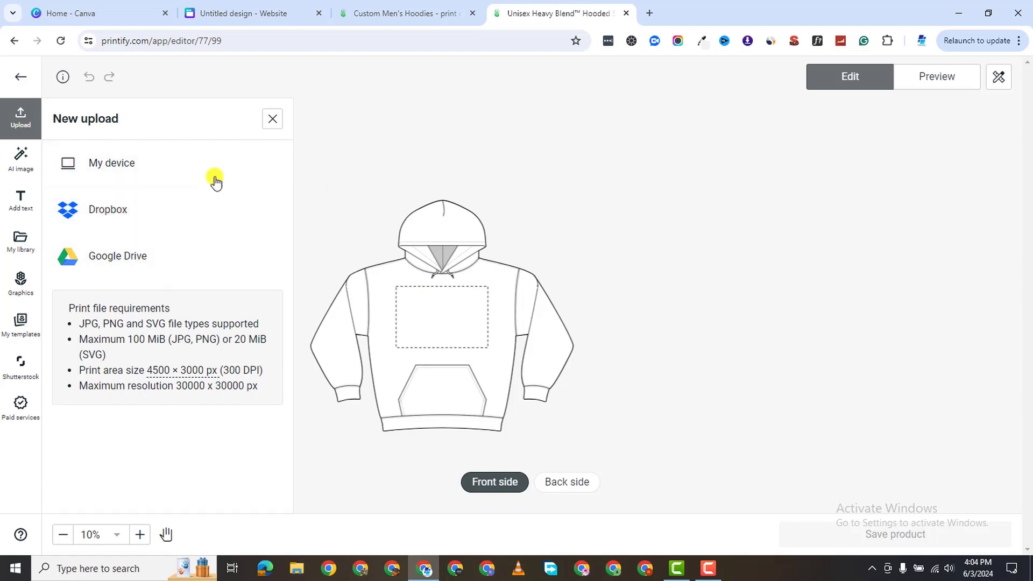
left_click(20, 159)
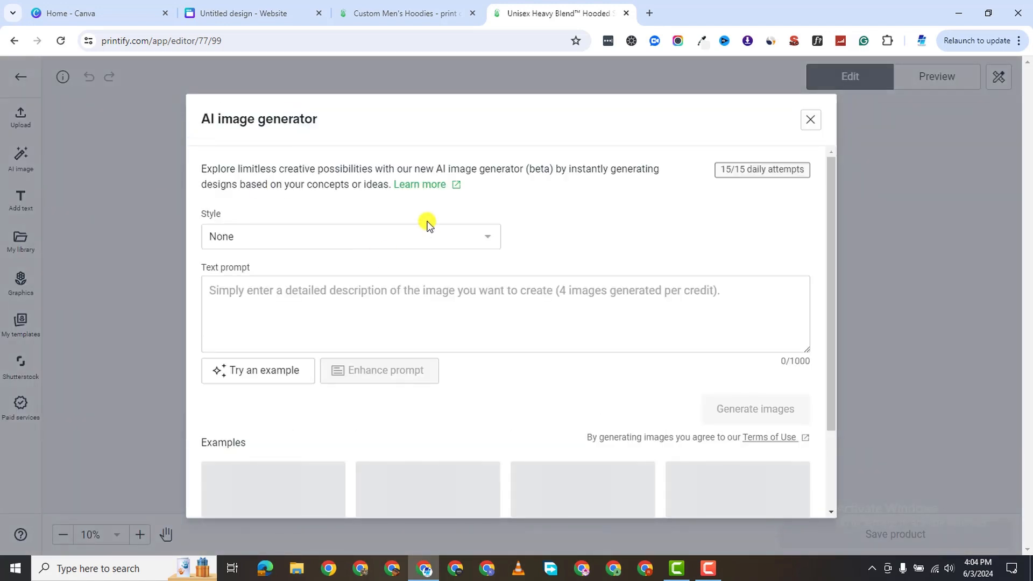
scroll(557, 433, "down", 2)
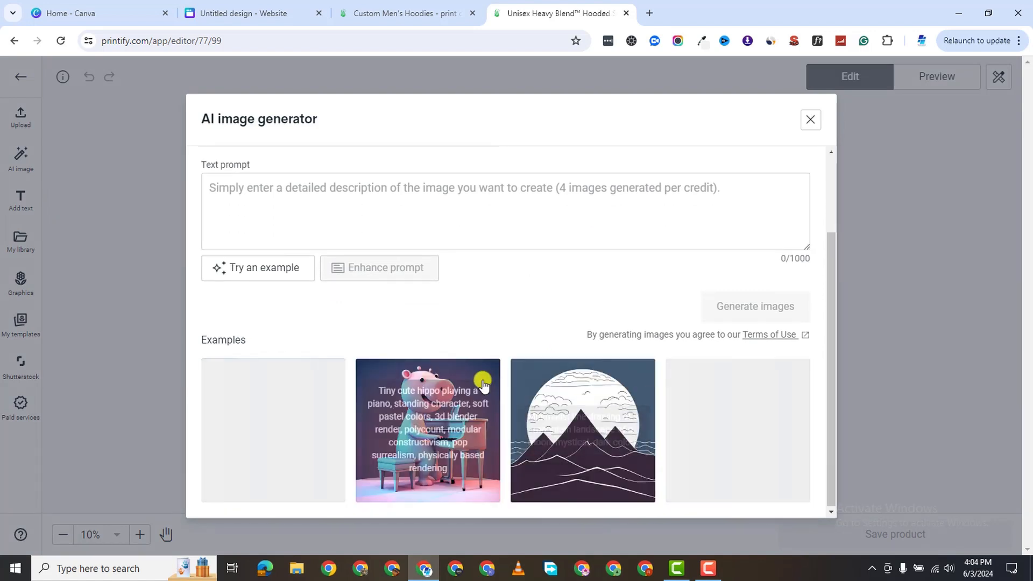
scroll(657, 244, "up", 2)
left_click(810, 119)
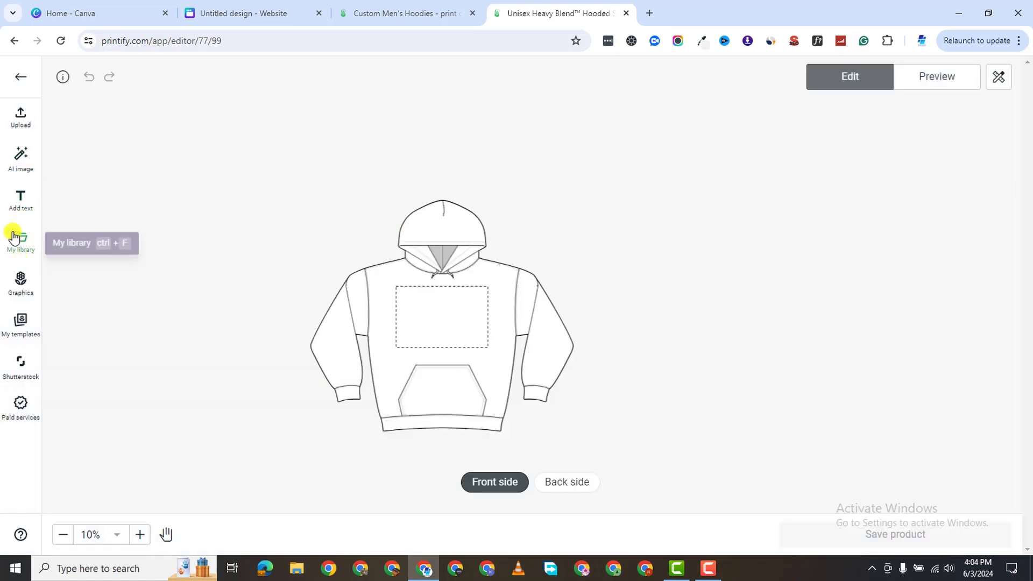
left_click(21, 290)
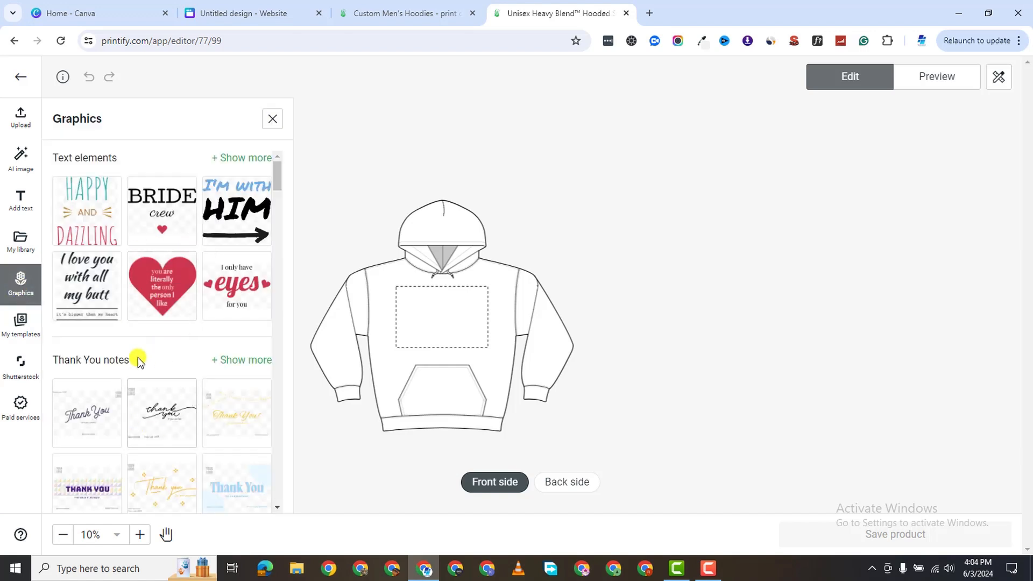
scroll(162, 349, "down", 2)
scroll(162, 414, "down", 2)
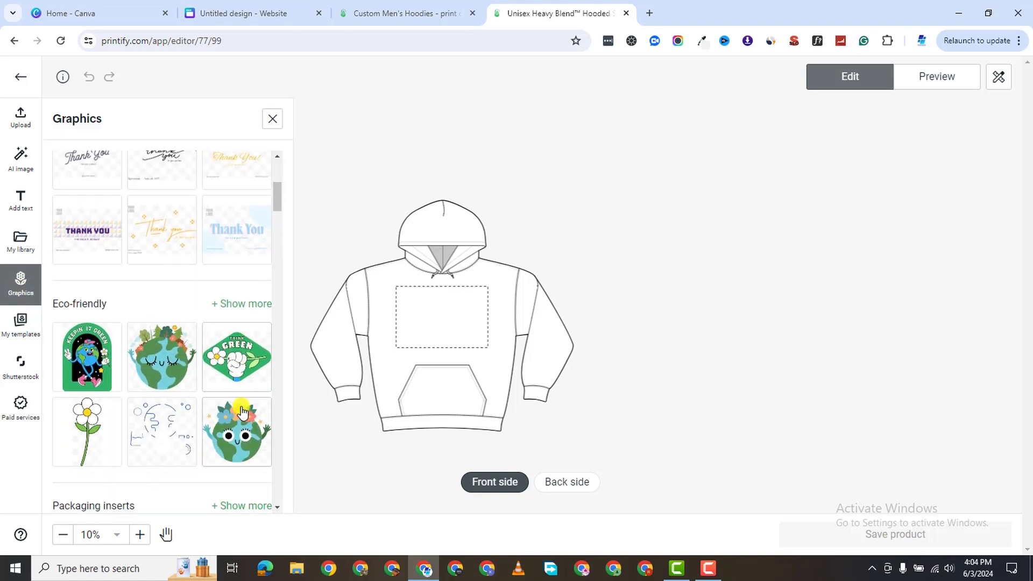
left_click(230, 355)
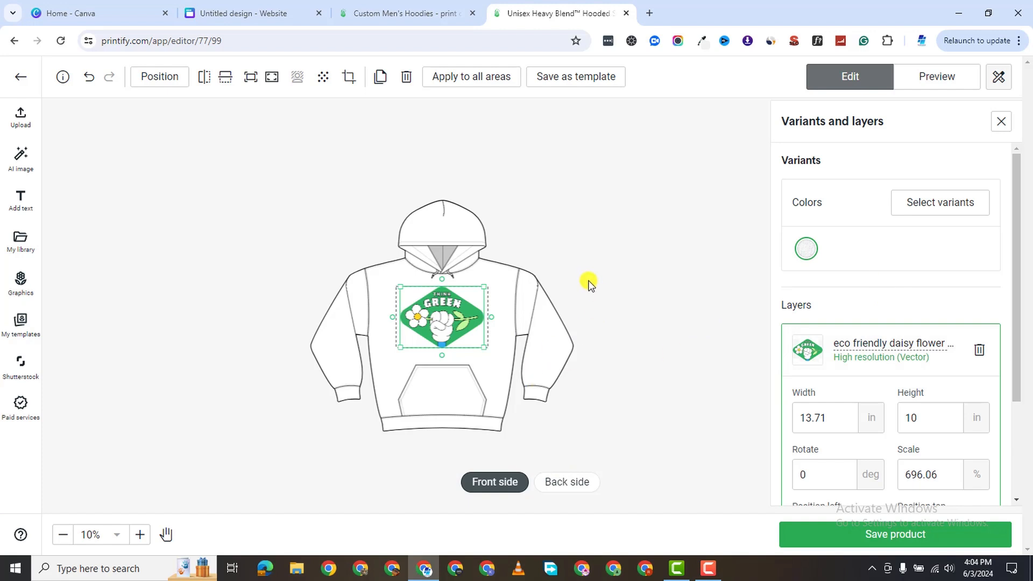
scroll(840, 457, "down", 3)
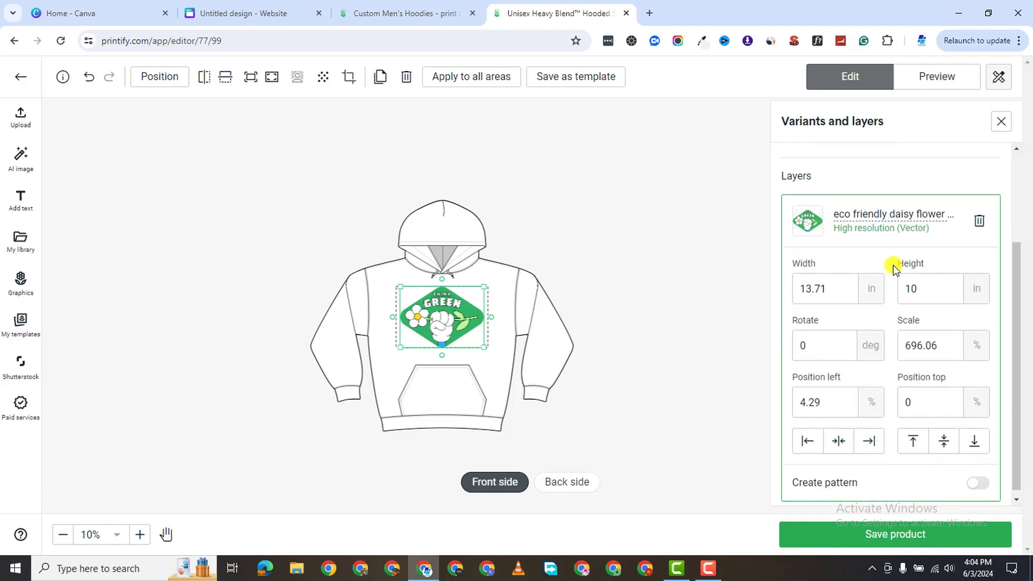
Preview the hoodie mockups and save the Person 1 model mockup as a PNG.
scroll(650, 396, "down", 3)
scroll(626, 392, "up", 4)
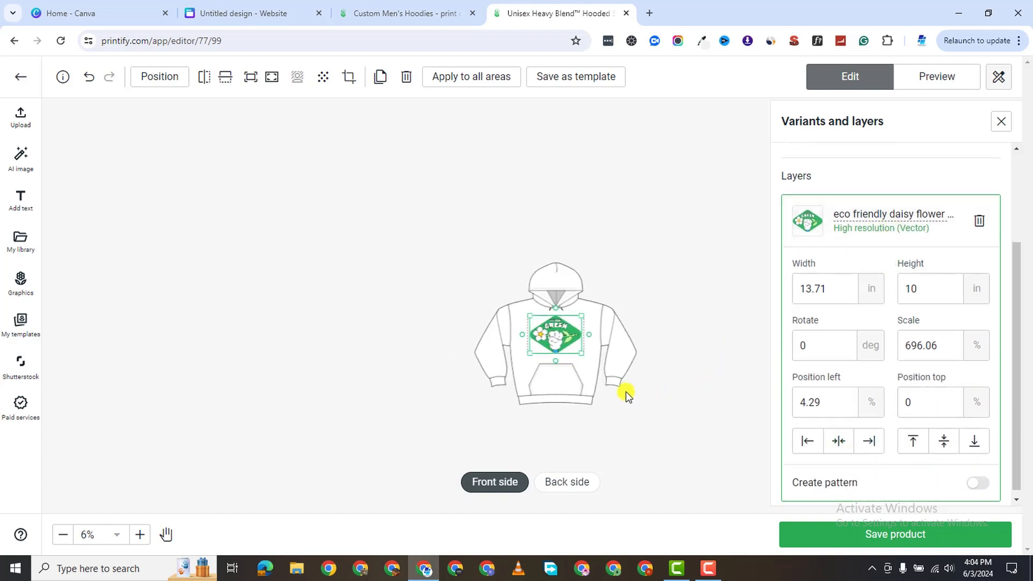
left_click(937, 78)
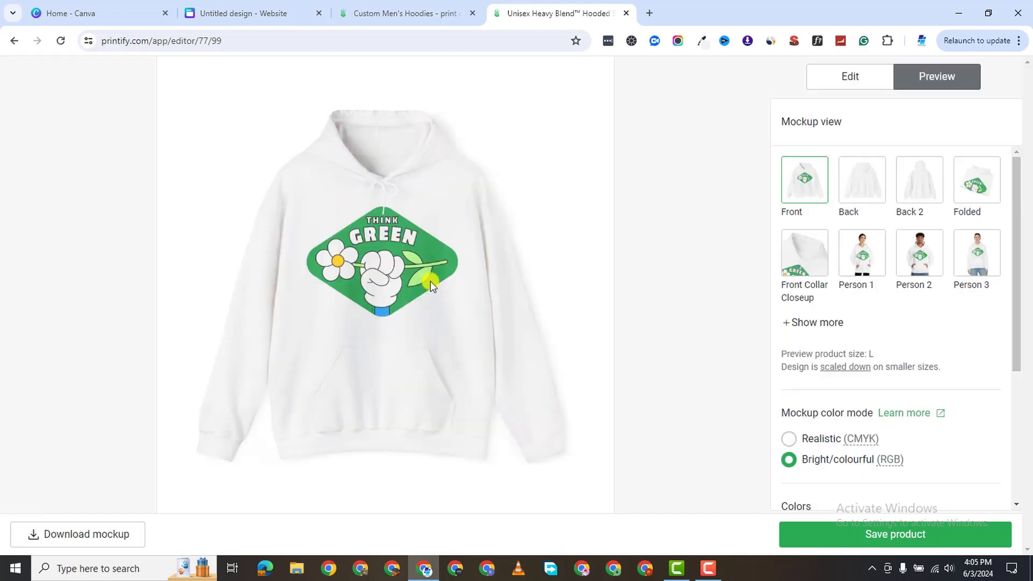
left_click(869, 258)
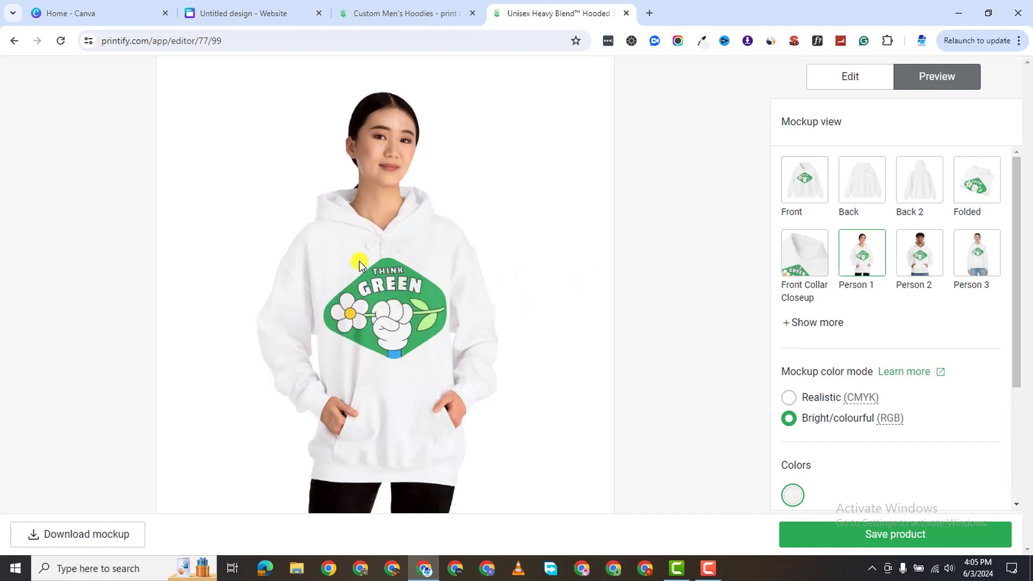
right_click(359, 263)
left_click(438, 293)
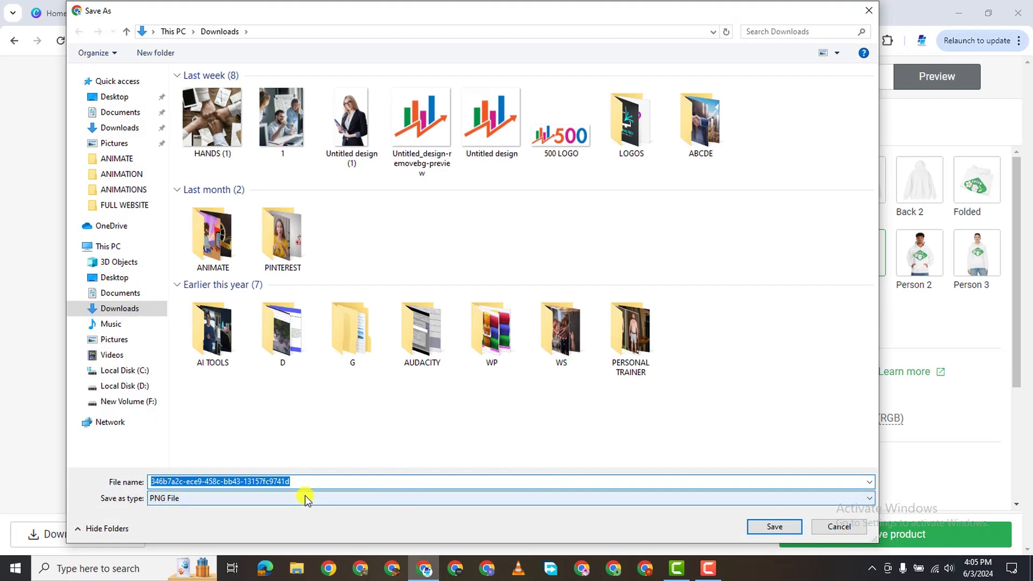
left_click(769, 527)
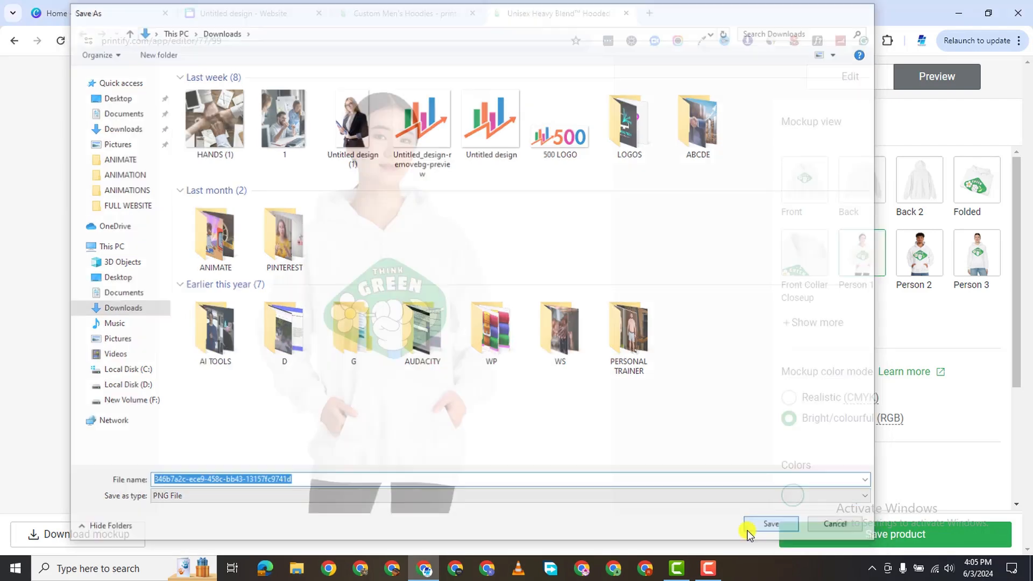
Save the Person 2 model mockup as a PNG.
left_click(921, 260)
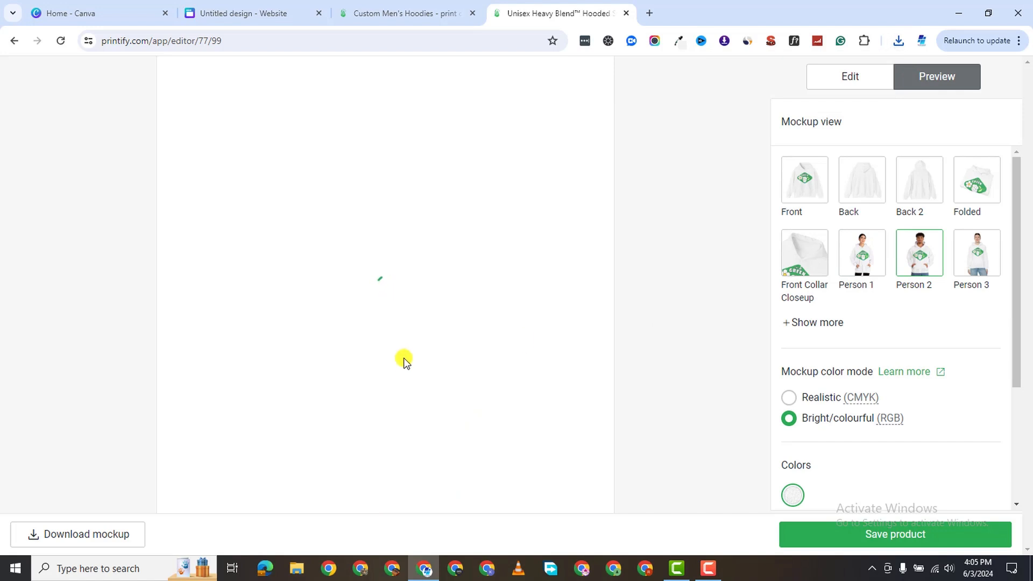
right_click(385, 272)
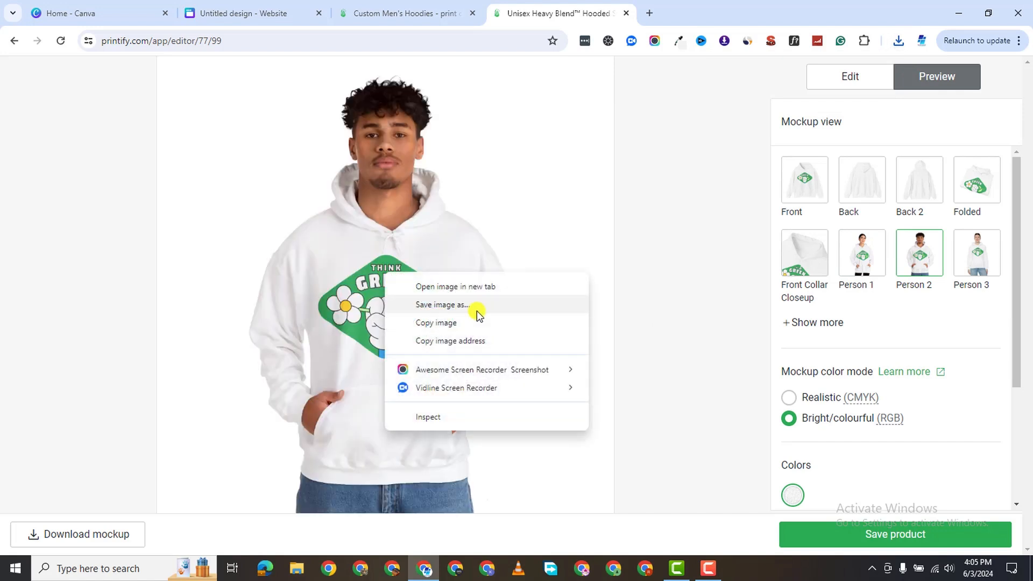
left_click(479, 321)
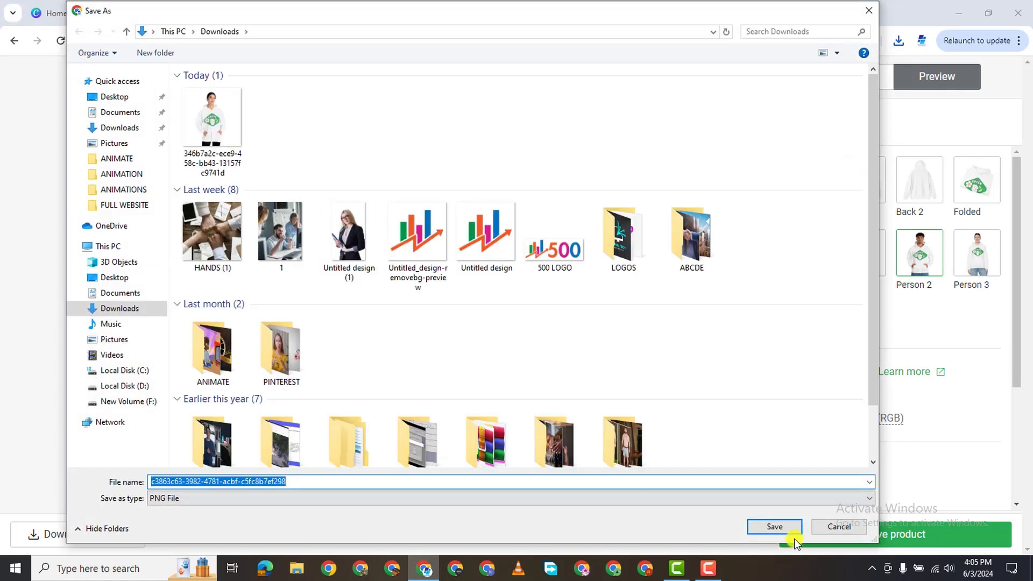
left_click(777, 528)
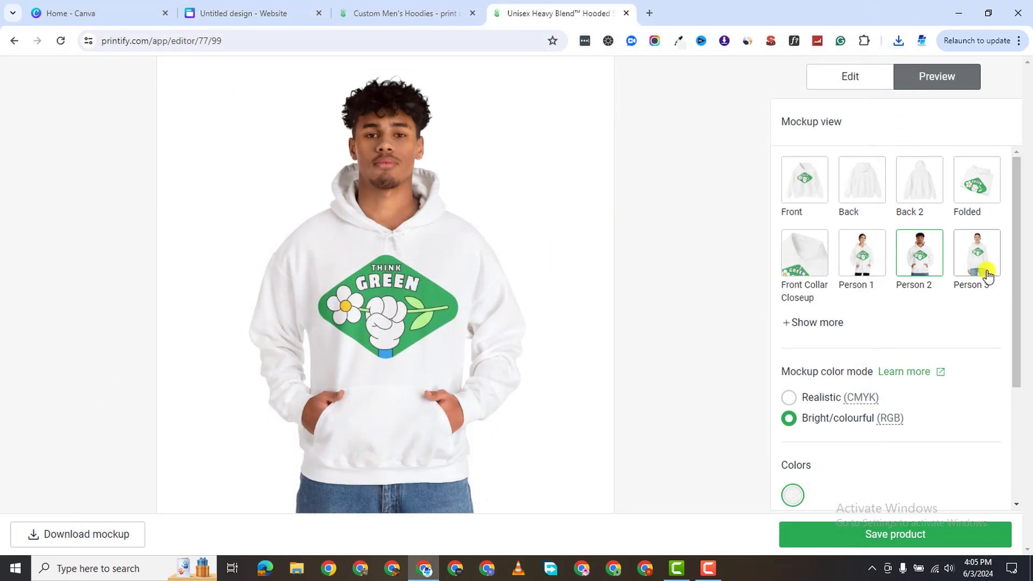
Save the Person 4 mockup from the extra views as a PNG, then save the hoodie product.
left_click(988, 273)
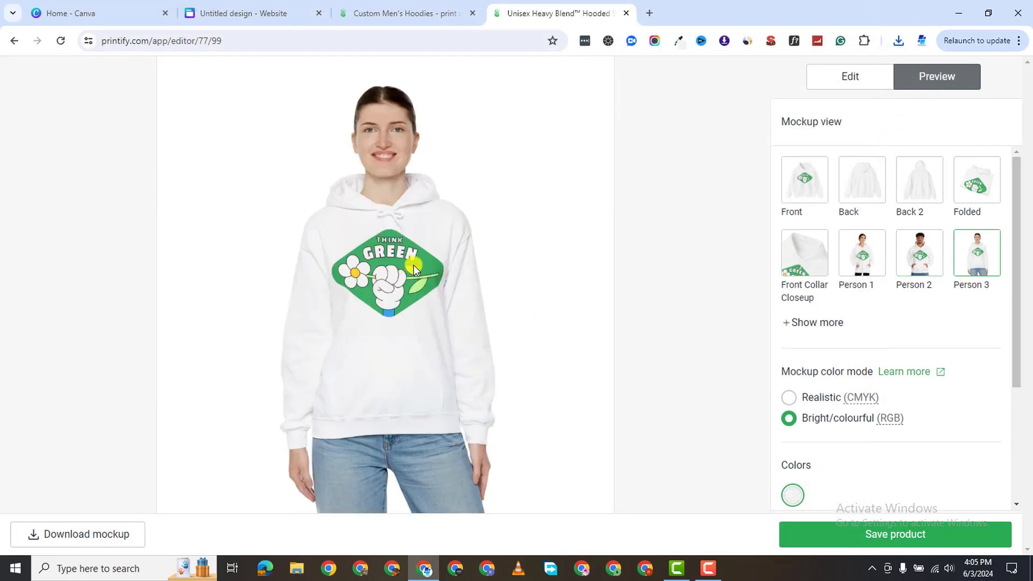
left_click(787, 327)
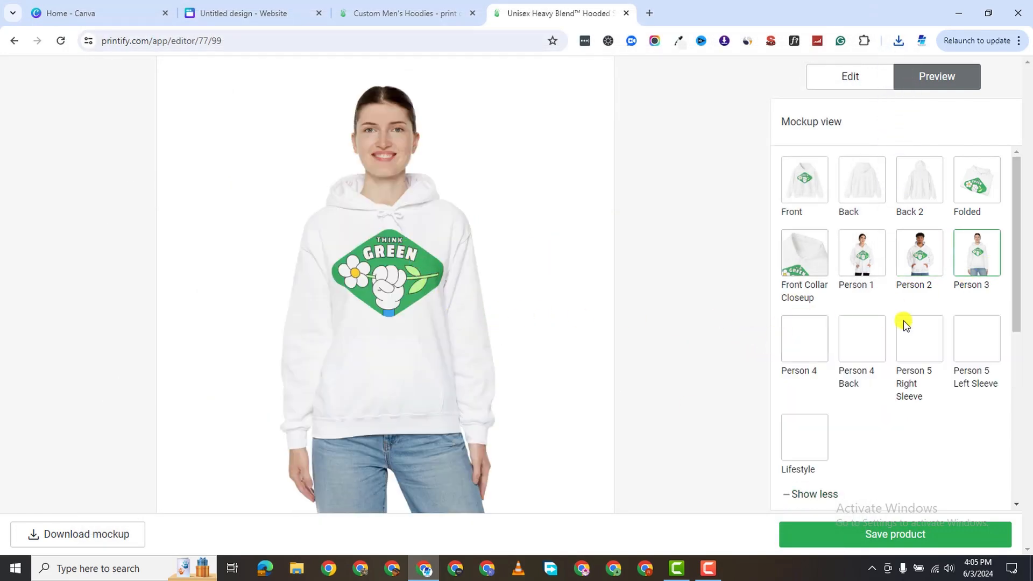
left_click(808, 344)
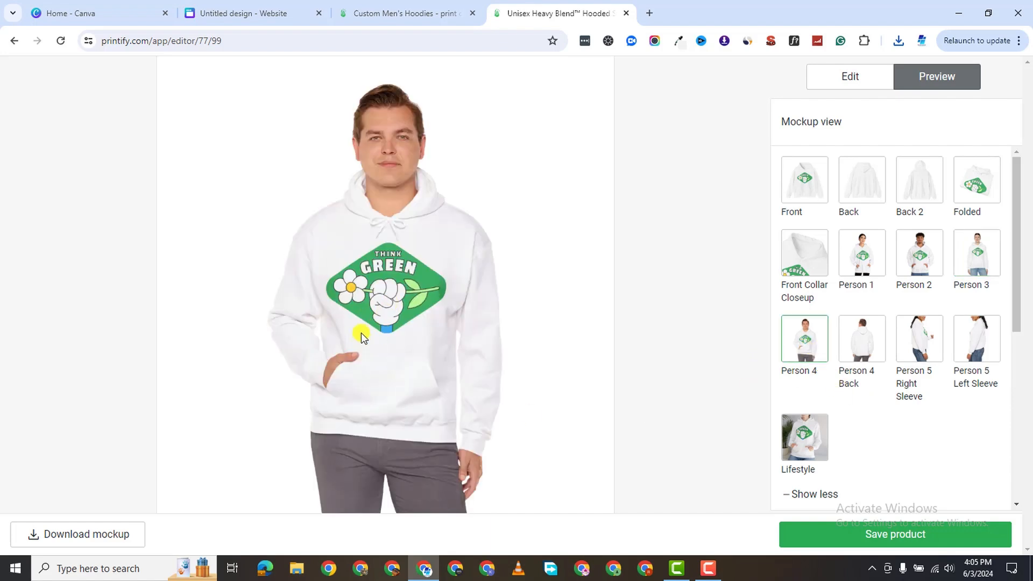
right_click(376, 274)
left_click(467, 302)
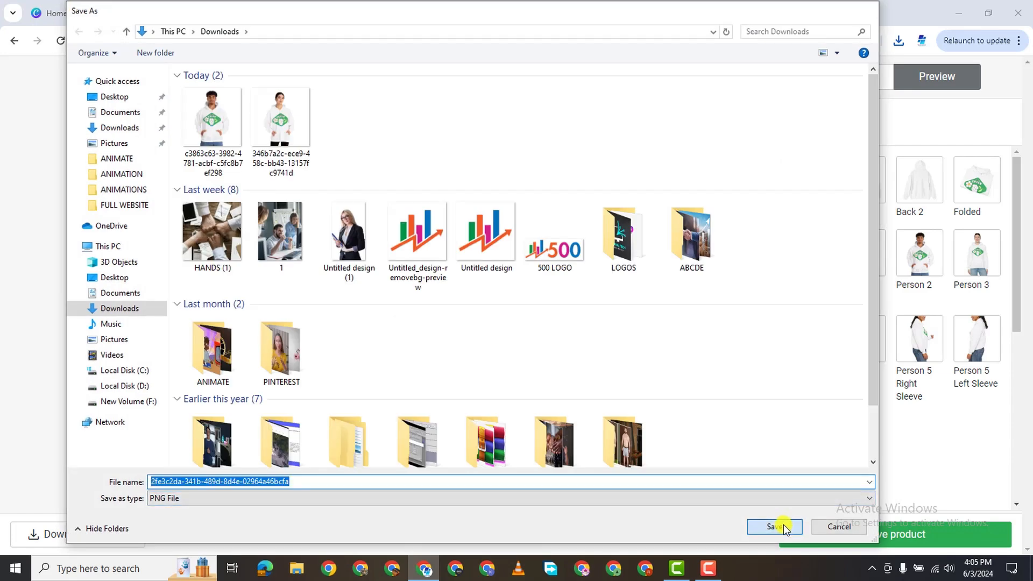
left_click(774, 527)
left_click(934, 534)
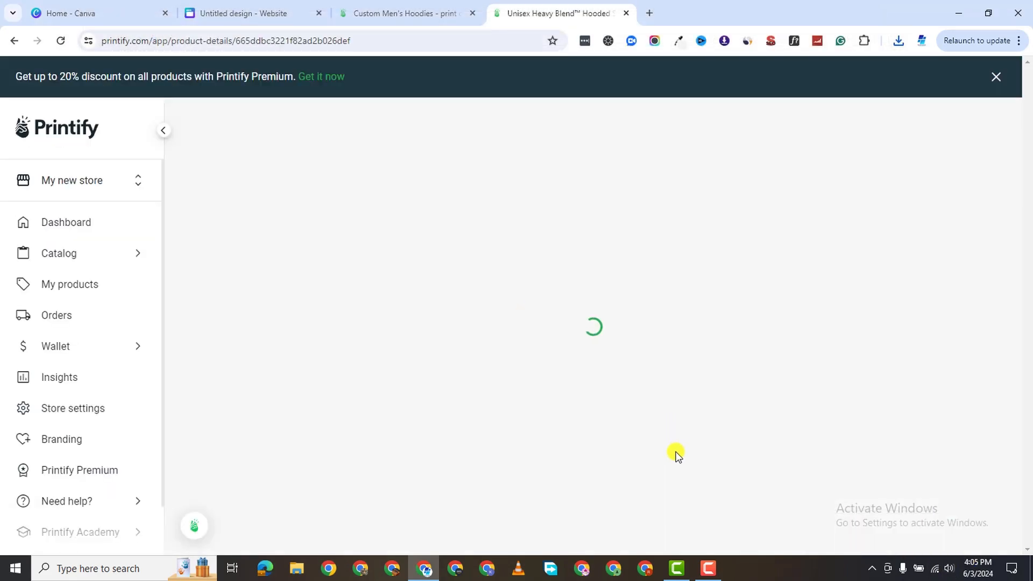
Set the Person 2 mockup as the title image, then go back to the hoodie design editor.
scroll(676, 455, "down", 15)
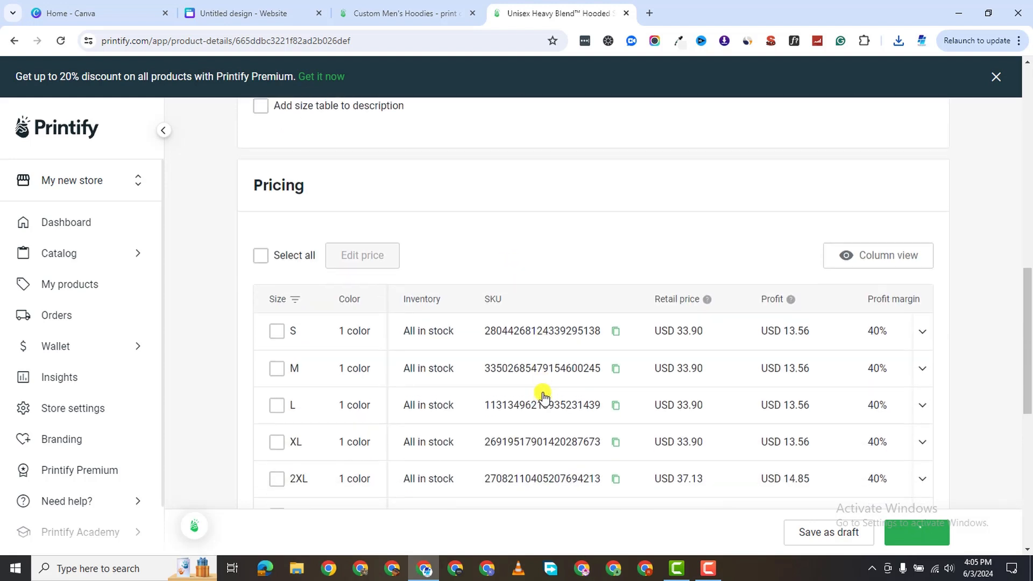
scroll(542, 397, "up", 12)
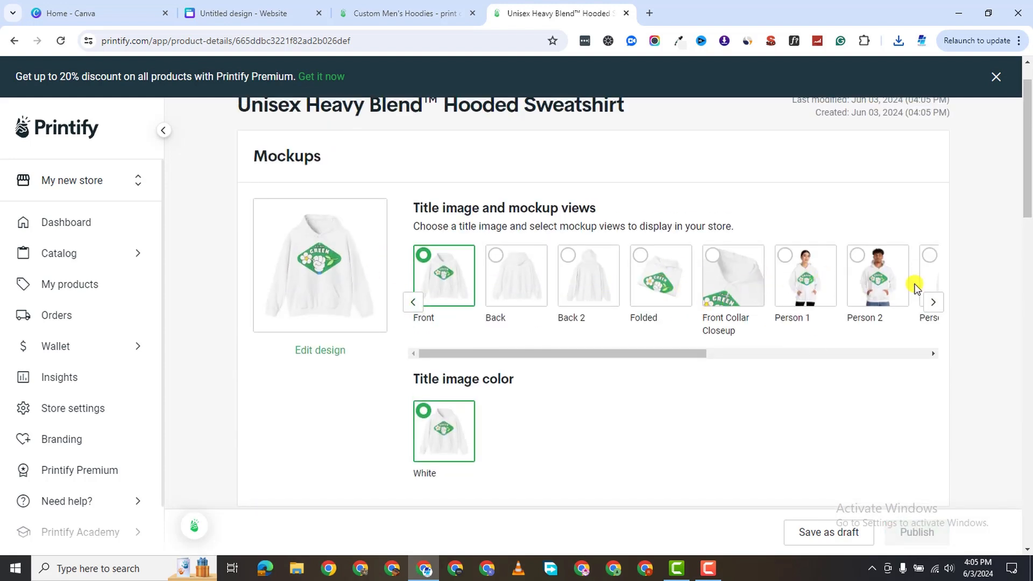
left_click(861, 284)
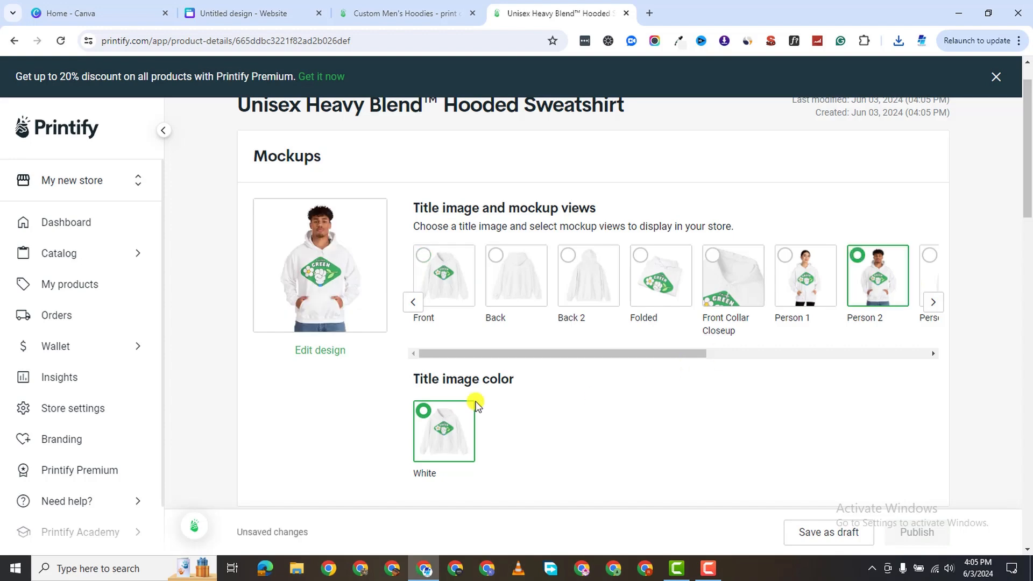
scroll(503, 384, "down", 5)
scroll(473, 344, "down", 1)
scroll(454, 248, "up", 2)
scroll(337, 406, "down", 2)
scroll(472, 277, "up", 6)
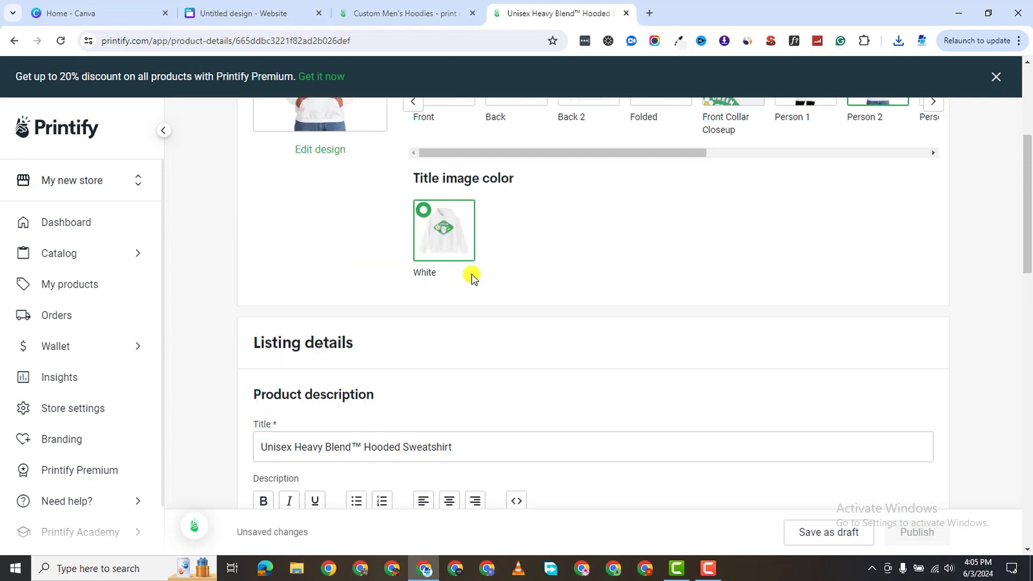
left_click(14, 41)
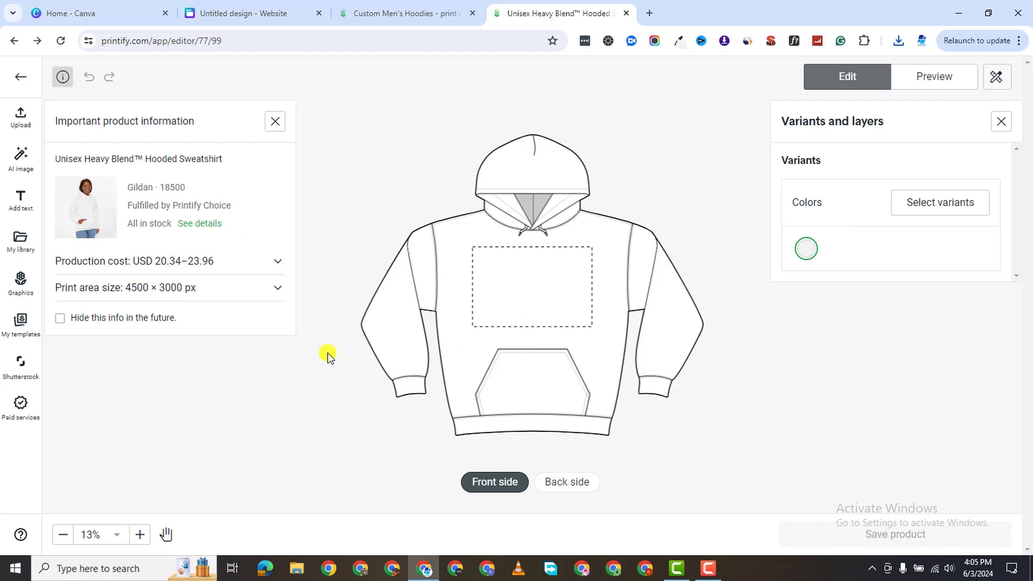
Place the Think Green graphic from Graphics on the new hoodie's front.
left_click(21, 283)
scroll(206, 392, "down", 3)
scroll(206, 404, "down", 2)
left_click(238, 358)
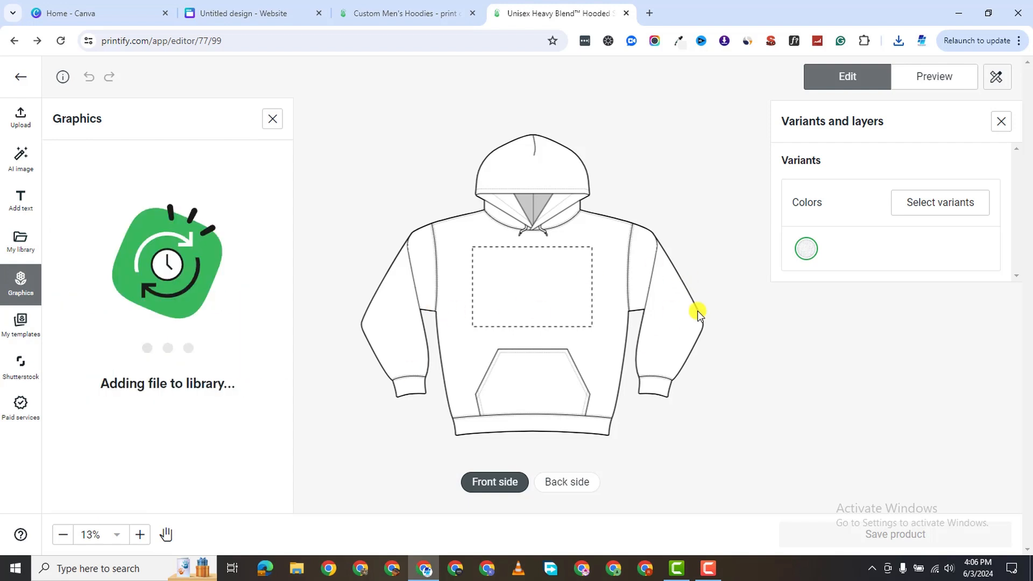
Add Sport Grey, Dark Heather, Heather Navy, Charcoal, Black and Red to the colour variants.
left_click(936, 208)
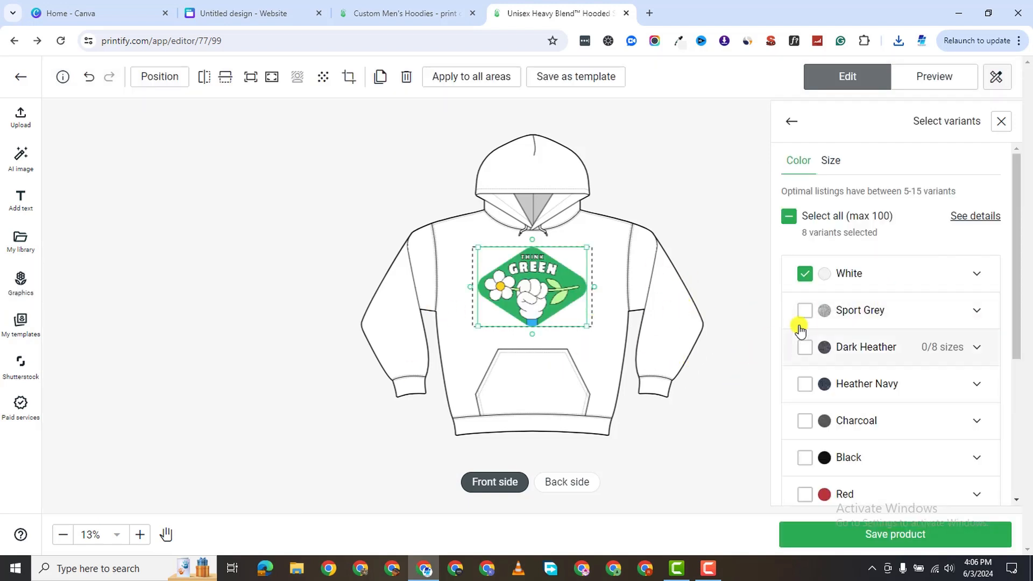
left_click(805, 312)
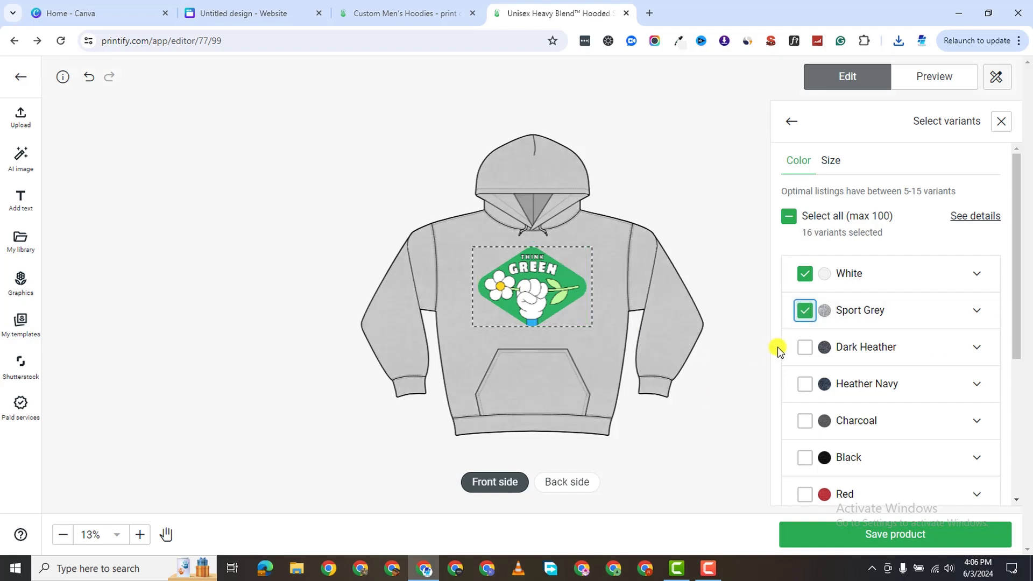
left_click(805, 347)
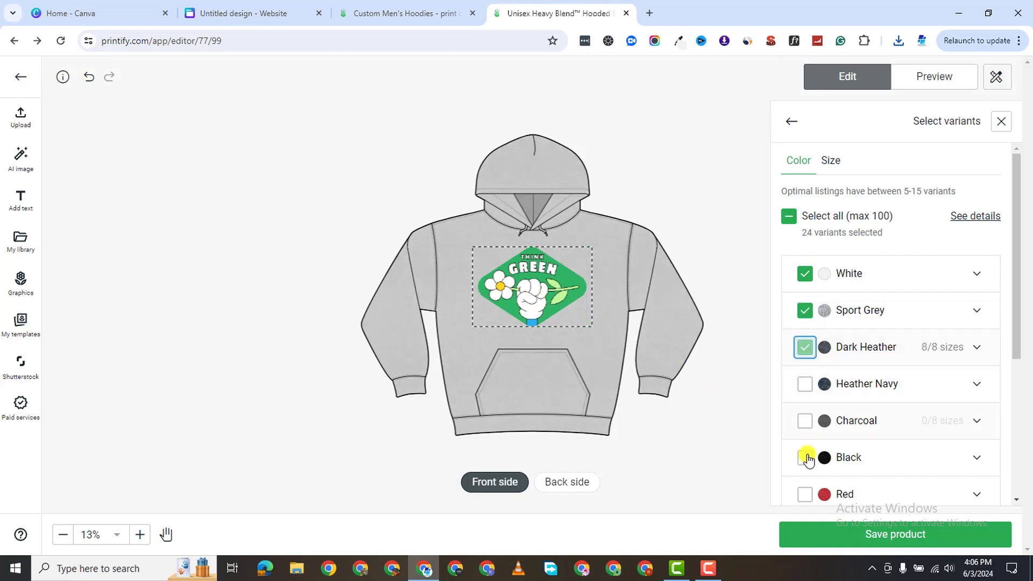
left_click(805, 384)
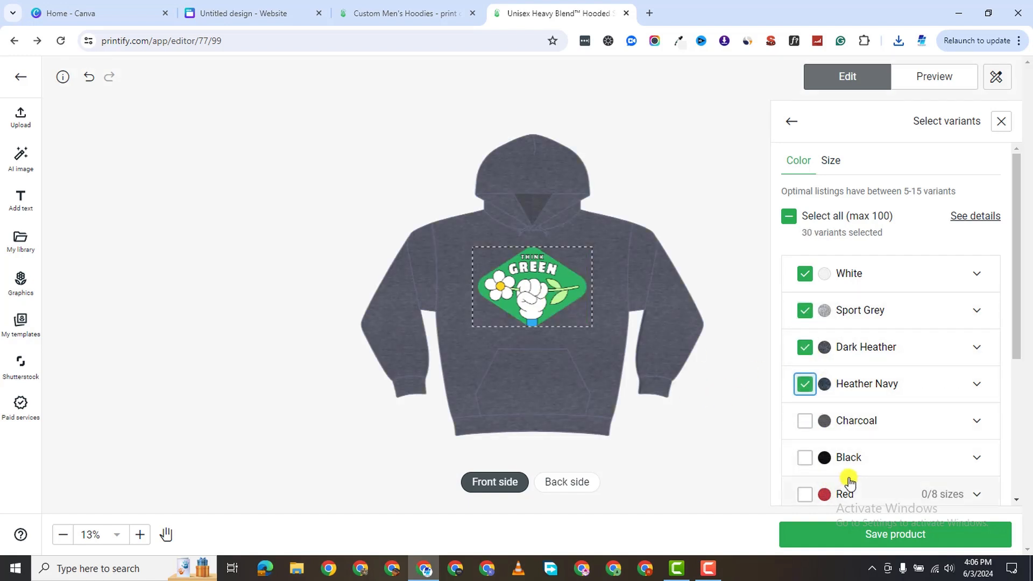
left_click(805, 423)
left_click(805, 457)
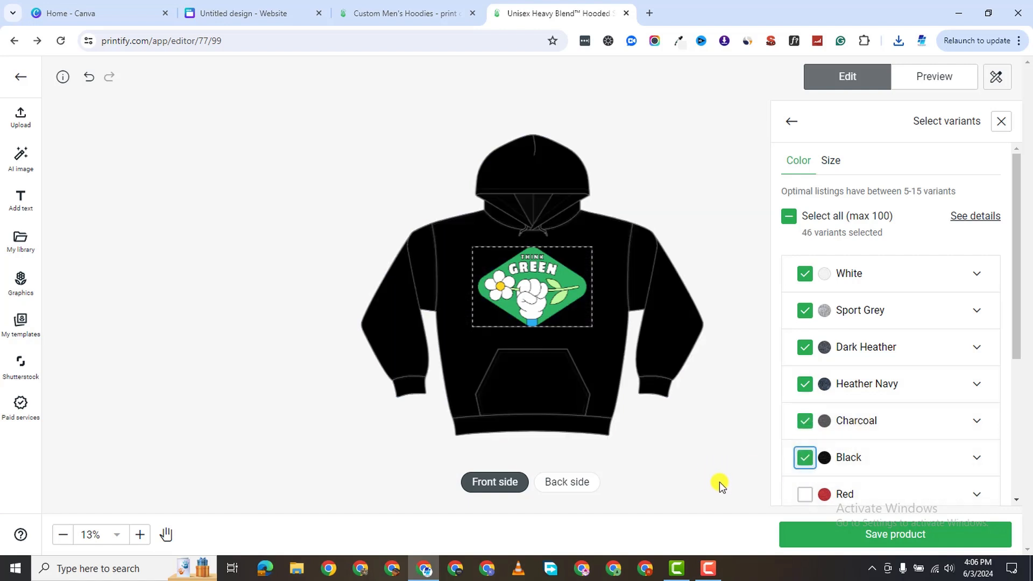
left_click(805, 494)
Add Maroon, Irish Green, Military Green, Light Blue, Royal and Navy, then preview the mockups.
scroll(962, 430, "down", 4)
left_click(805, 292)
left_click(810, 344)
left_click(805, 367)
left_click(805, 404)
left_click(804, 440)
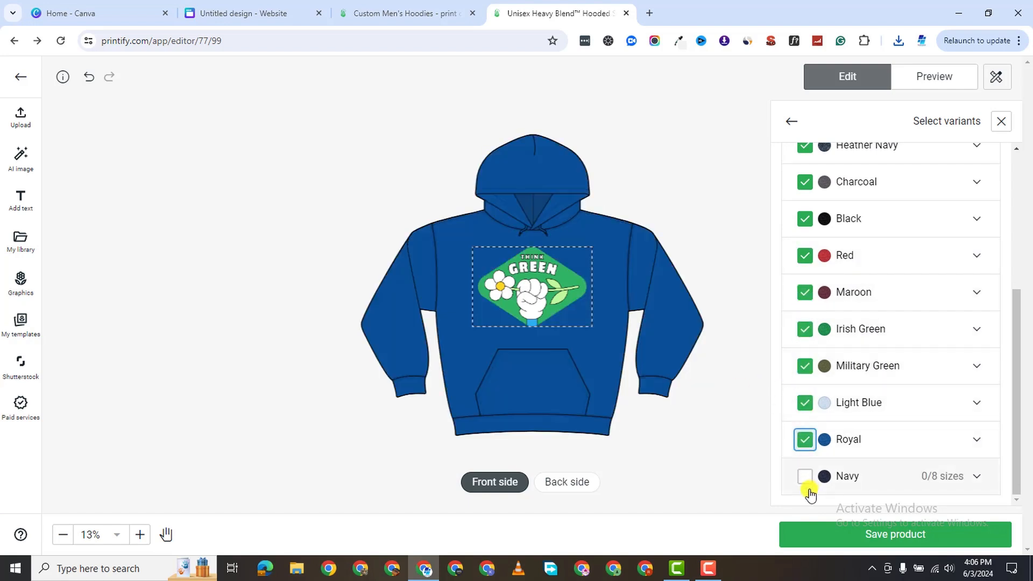
left_click(805, 476)
left_click(919, 83)
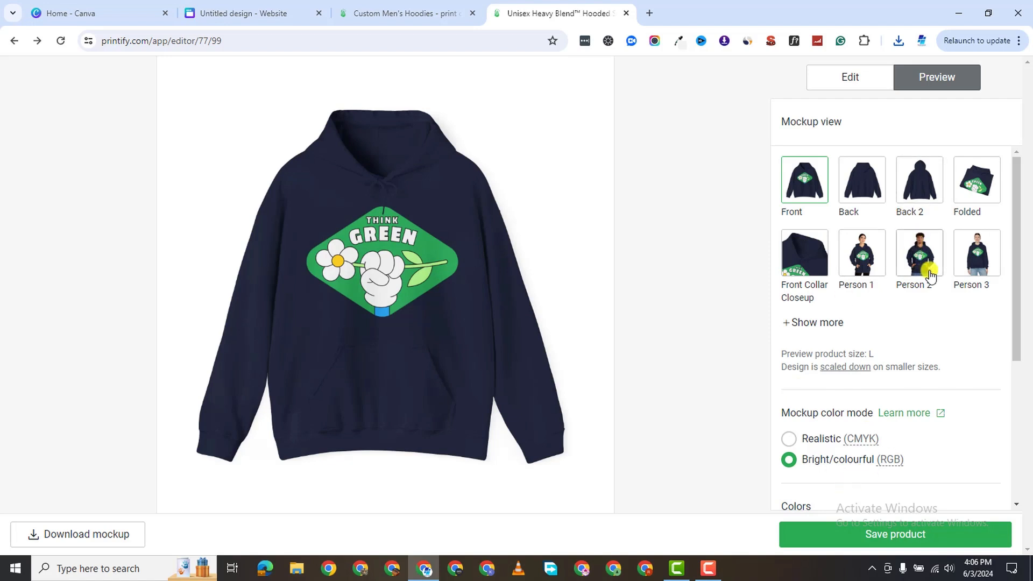
Switch to the navy hoodie's Lifestyle mockup view and save that image as a PNG to Downloads.
left_click(918, 257)
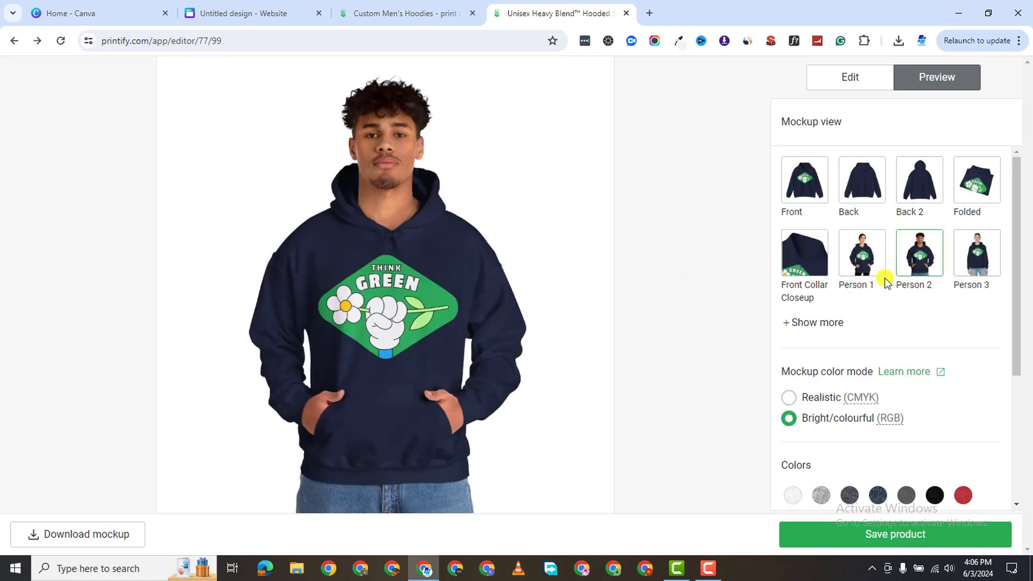
left_click(822, 323)
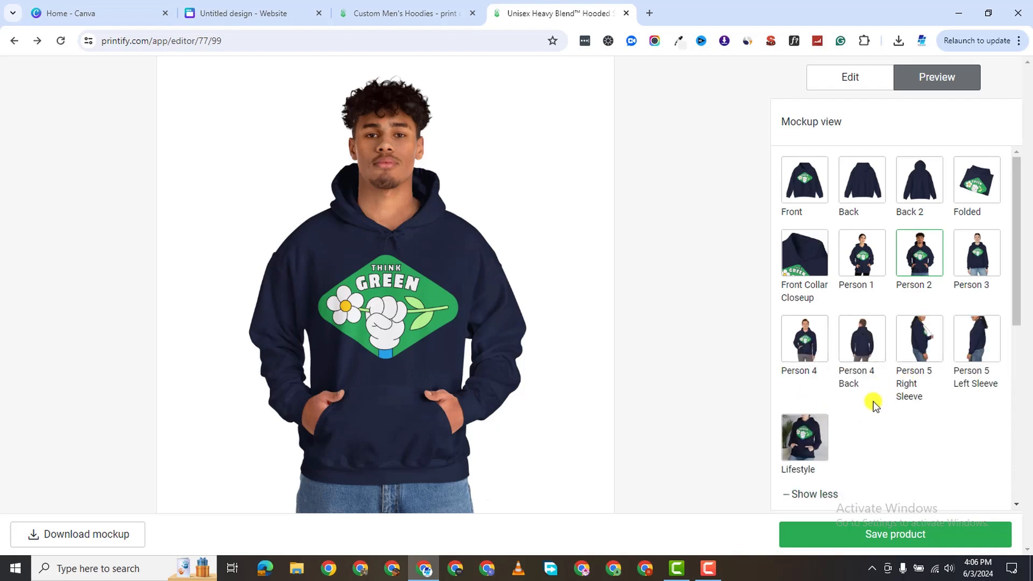
scroll(874, 405, "down", 2)
left_click(824, 429)
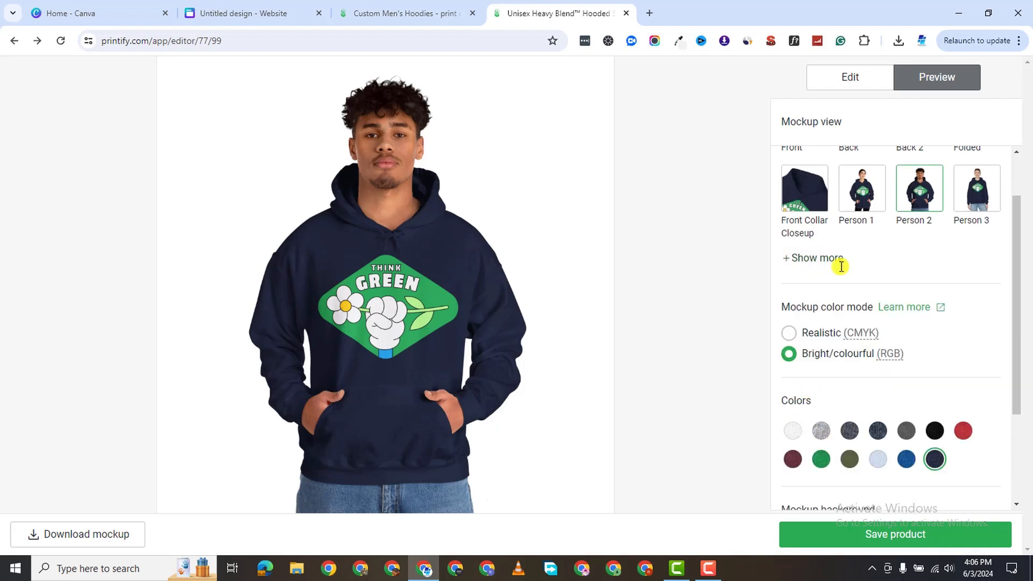
left_click(835, 258)
left_click(809, 376)
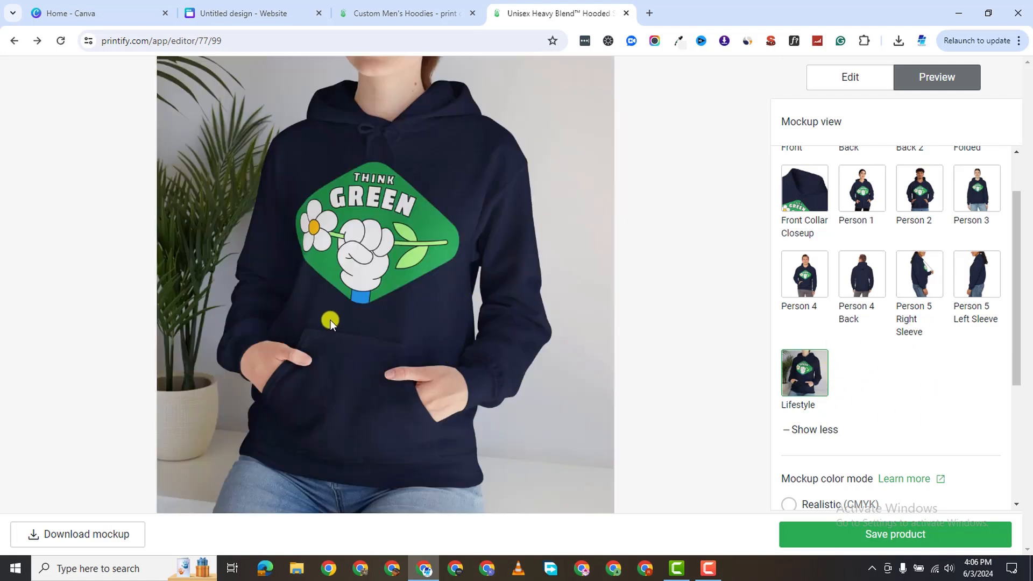
right_click(358, 257)
left_click(451, 286)
left_click(775, 526)
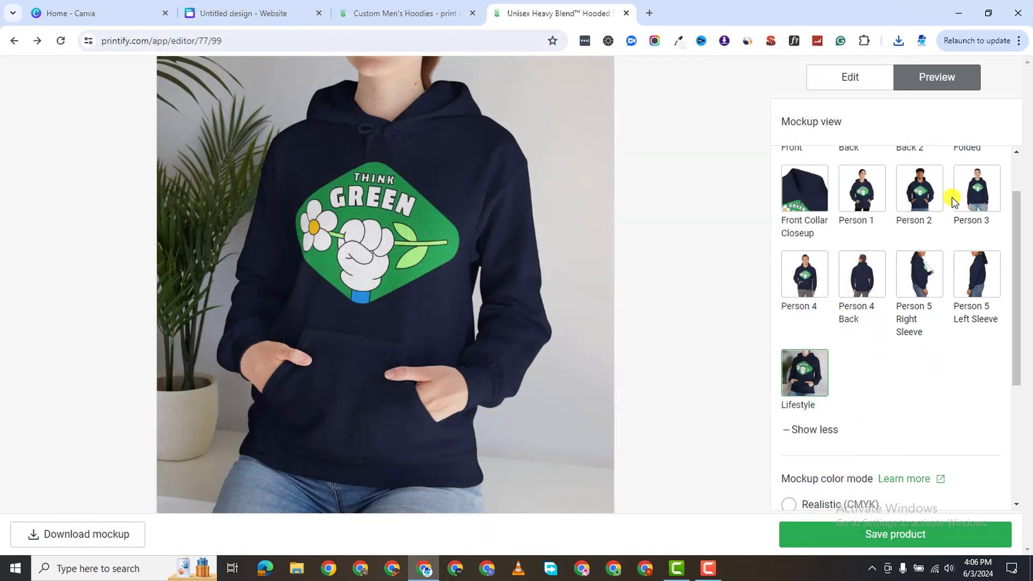
scroll(948, 198, "down", 2)
scroll(947, 199, "up", 3)
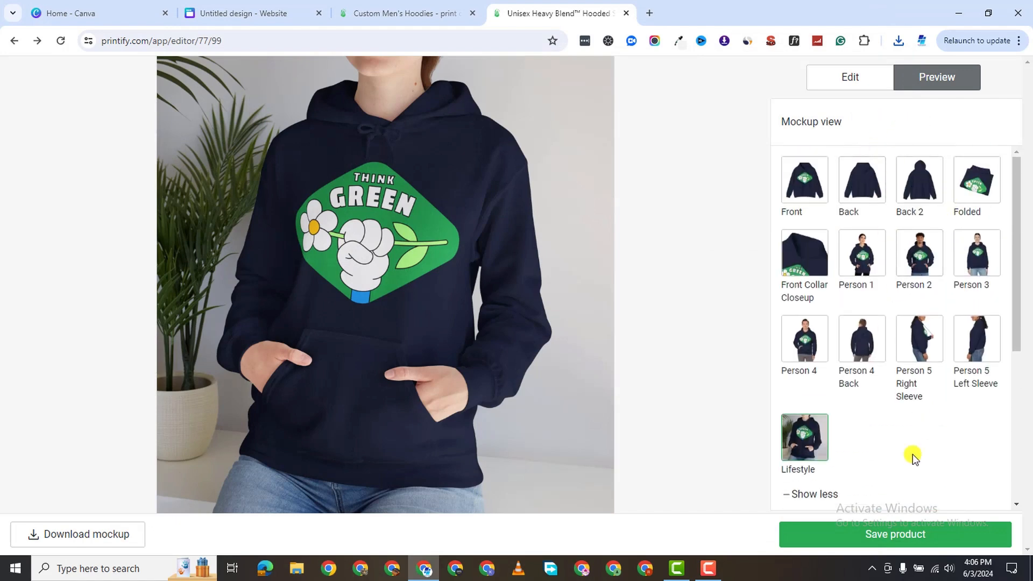
Back in the editor, show White and untick Sport Grey, Charcoal, Heather Navy and Dark Heather.
left_click(850, 83)
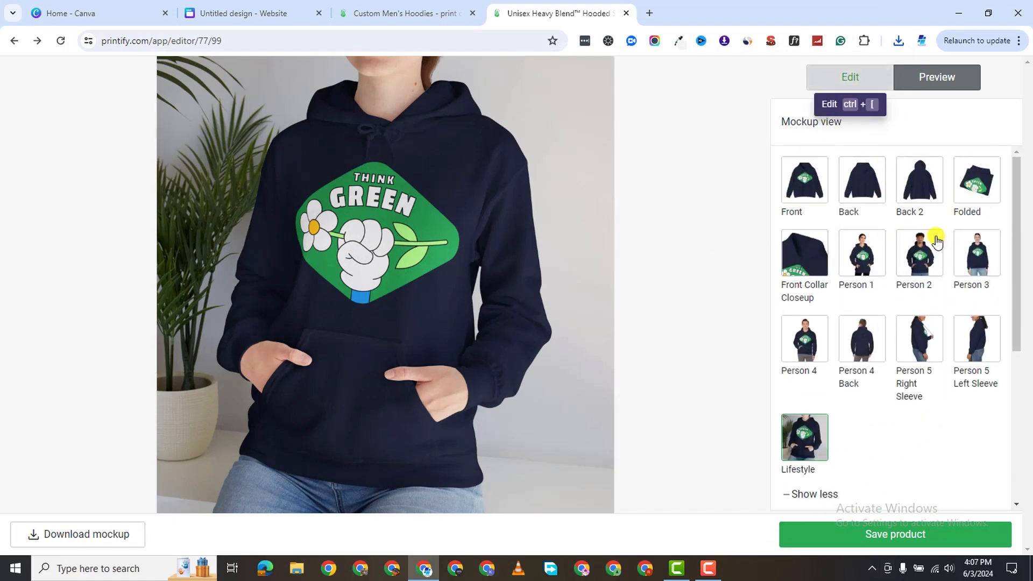
left_click(803, 250)
left_click(911, 209)
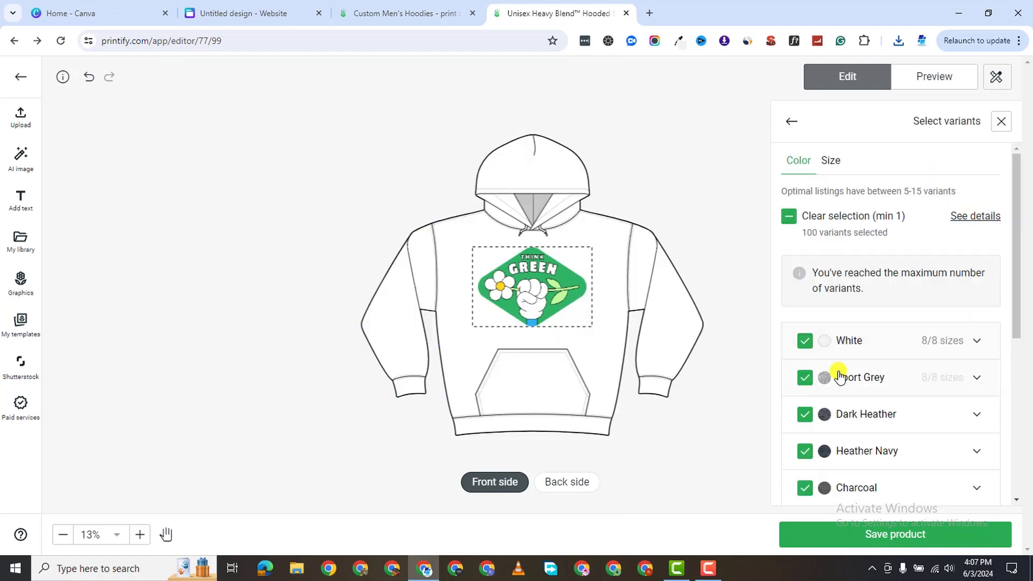
left_click(804, 377)
left_click(805, 420)
left_click(805, 383)
left_click(801, 347)
Untick Red, Maroon, Irish Green, Military Green, Light Blue and Royal, keeping Navy, and save the product.
scroll(840, 409, "down", 4)
left_click(805, 302)
left_click(805, 339)
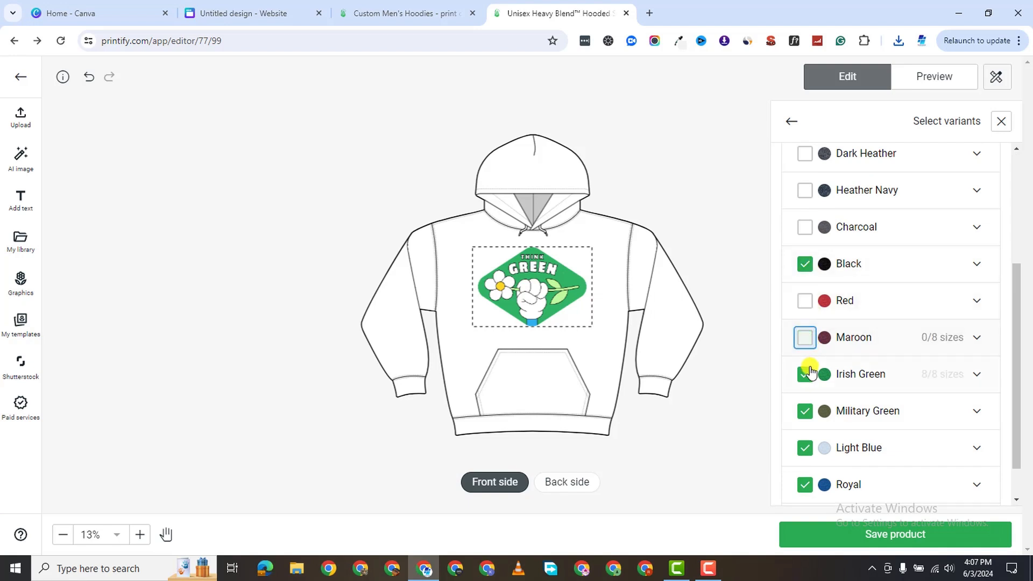
left_click(807, 373)
left_click(807, 410)
left_click(805, 447)
left_click(805, 484)
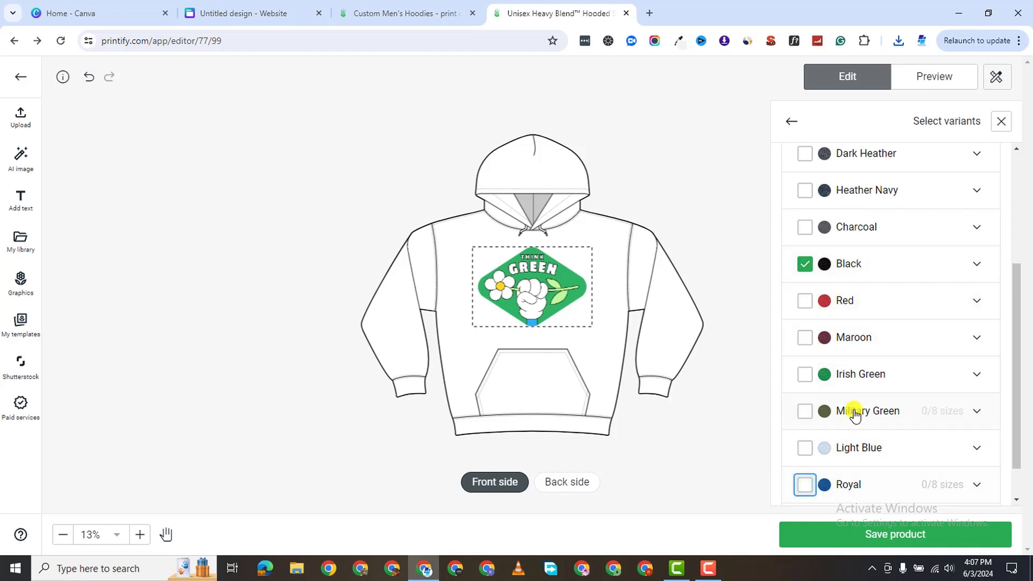
scroll(839, 430, "down", 1)
left_click(805, 476)
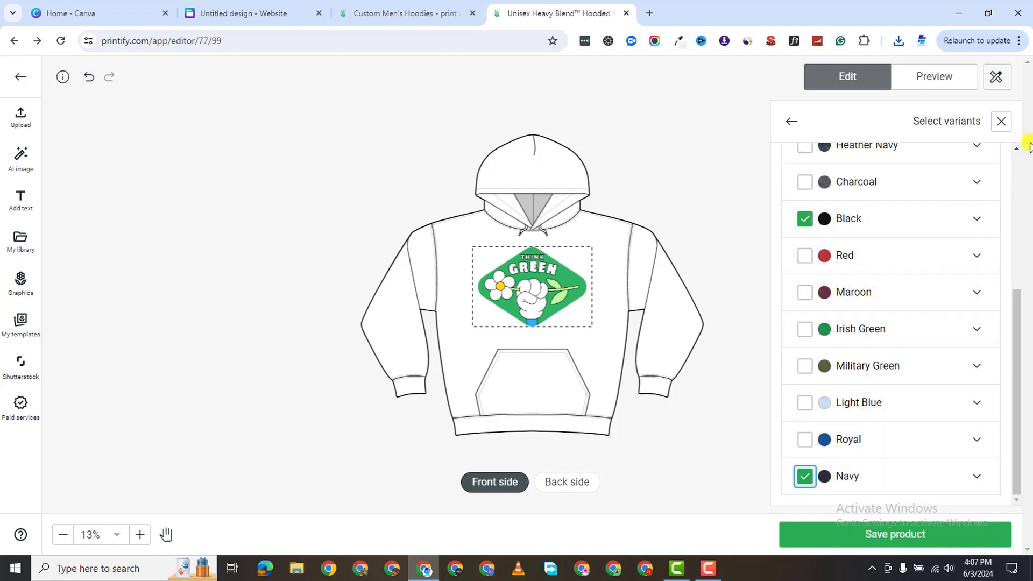
scroll(905, 183, "up", 4)
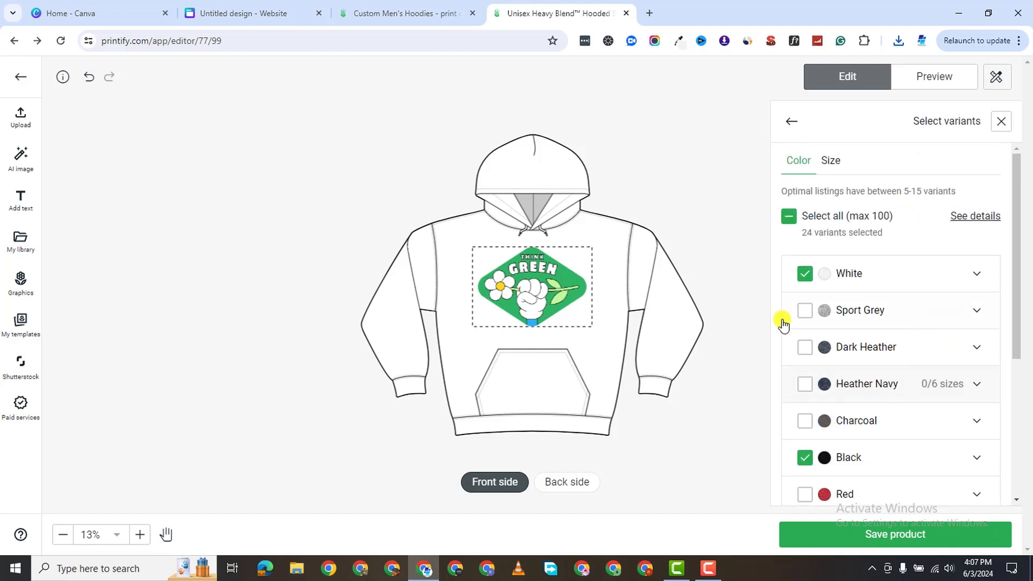
scroll(872, 377, "down", 4)
left_click(927, 535)
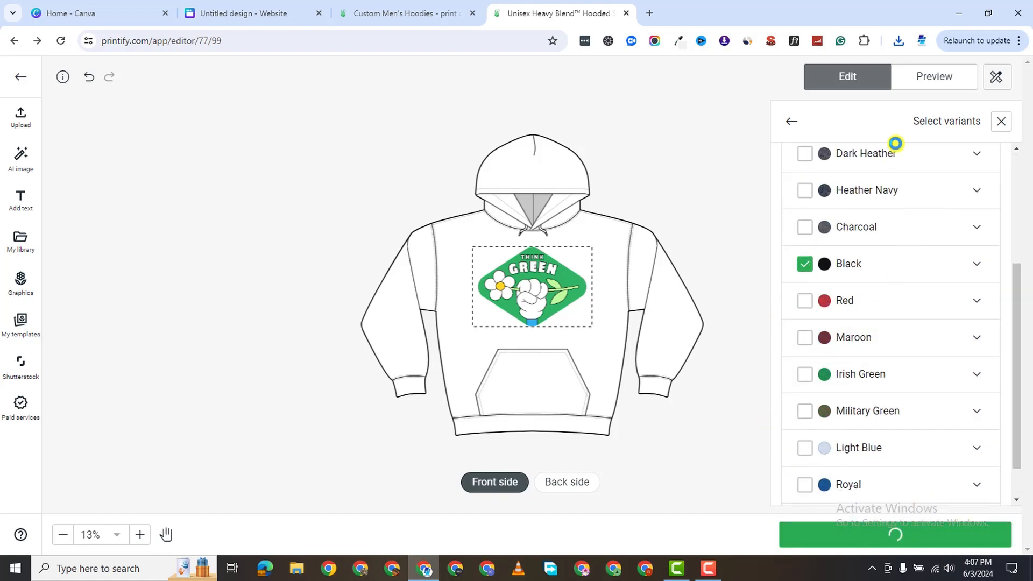
Dismiss the Premium banner and set the White Person 2 mockup as the title image.
scroll(102, 84, "down", 3)
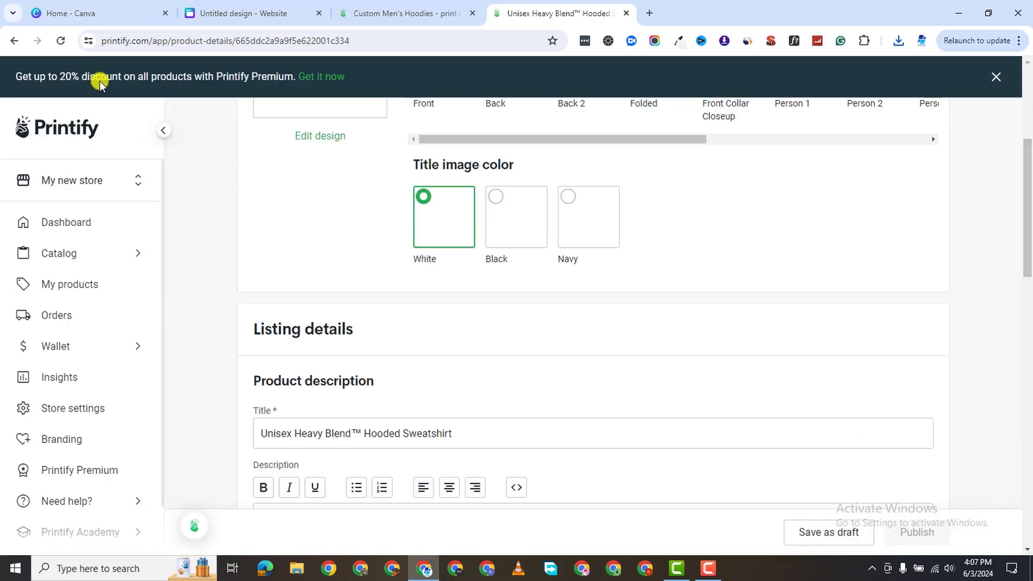
scroll(462, 172, "down", 10)
left_click(996, 76)
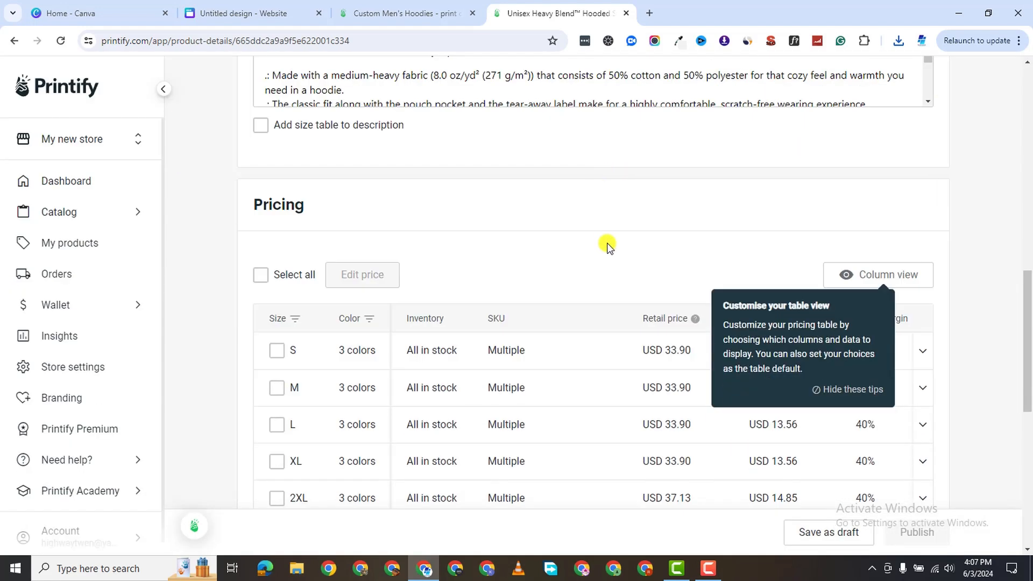
scroll(597, 226, "down", 4)
scroll(590, 253, "up", 12)
scroll(590, 253, "up", 5)
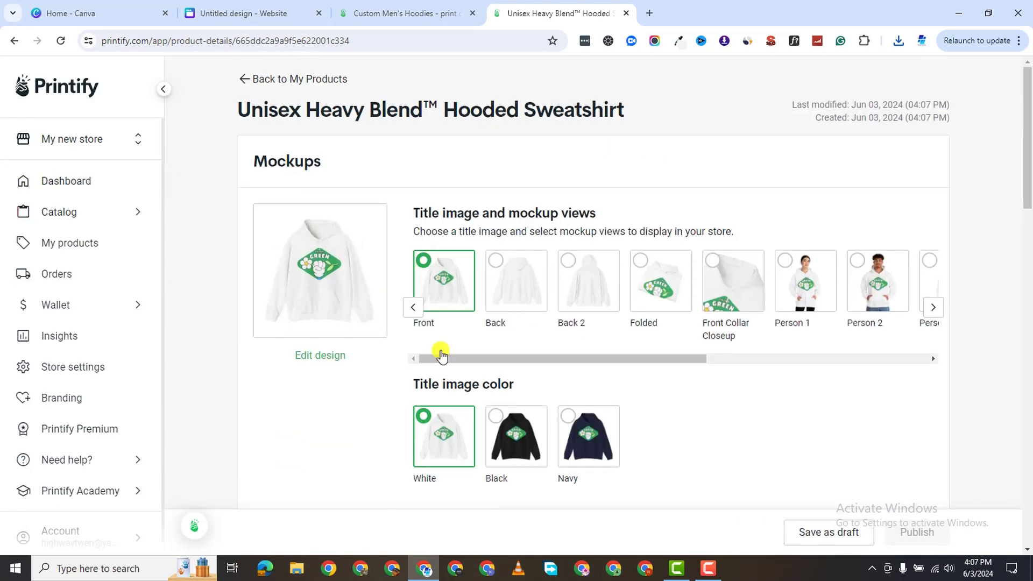
left_click(514, 444)
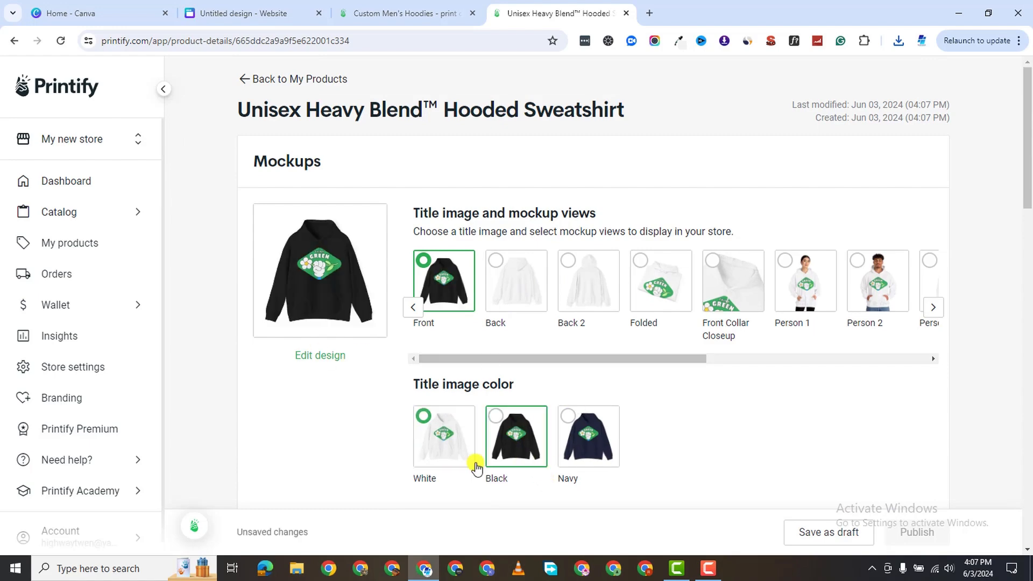
left_click(450, 449)
left_click(888, 293)
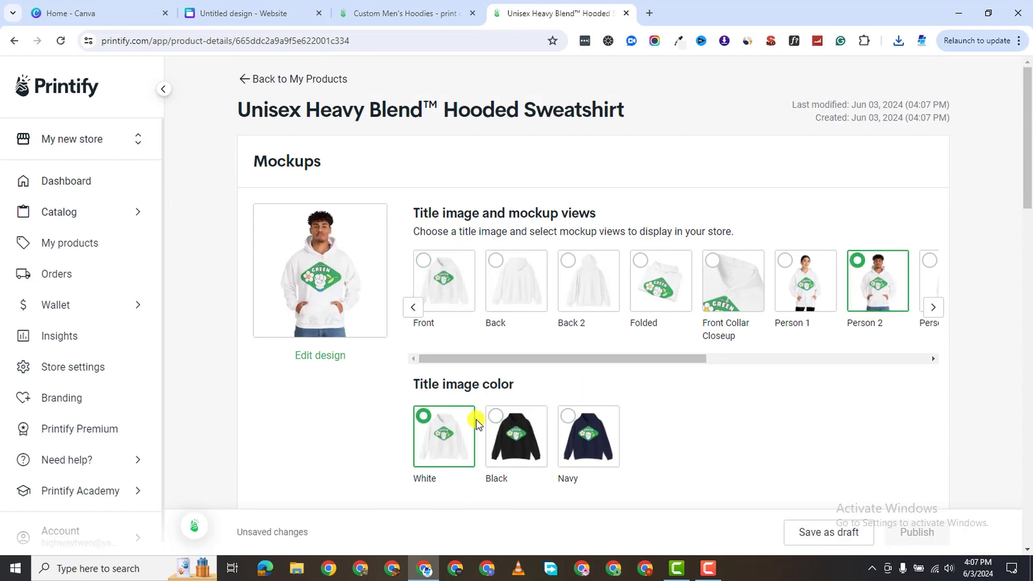
scroll(816, 382, "down", 3)
Rename the product to 'Green Earth Unisex Heavy Blend™ Hooded Sweatshirt'.
left_click_drag(653, 164, 925, 169)
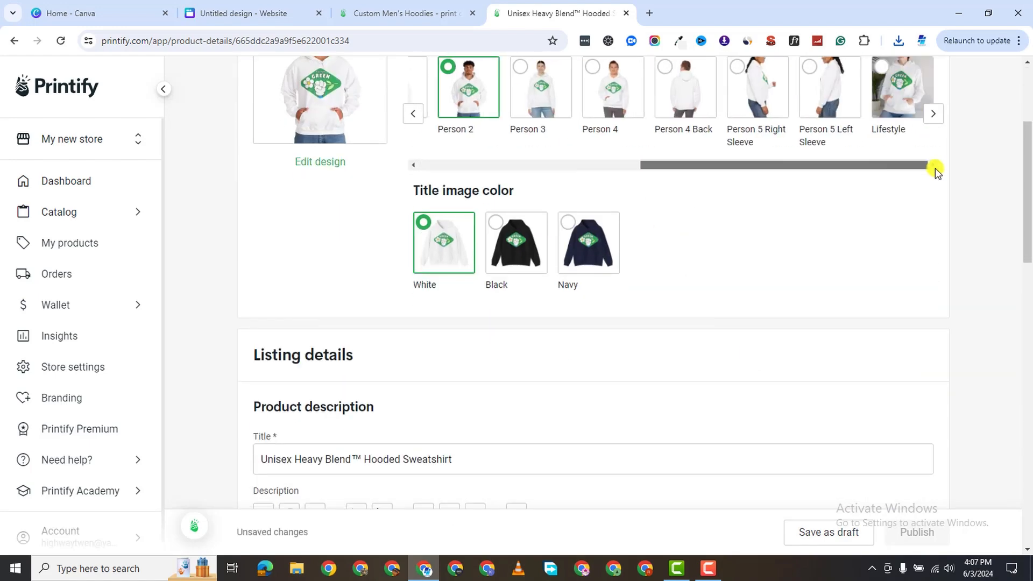
scroll(369, 452, "up", 4)
scroll(381, 393, "down", 5)
left_click(260, 395)
type("Green Earth")
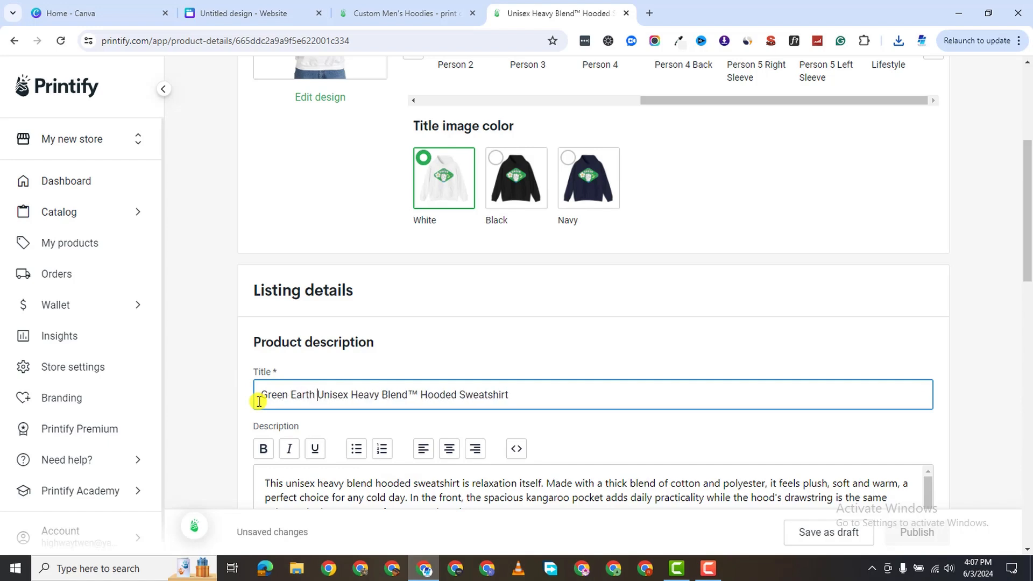
scroll(452, 434, "down", 6)
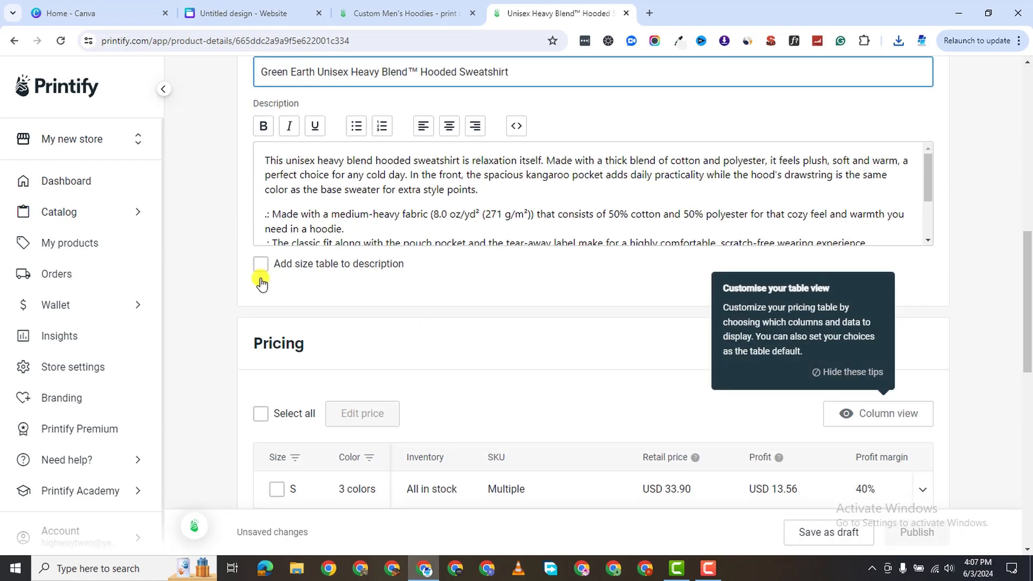
Add an Imperial-unit size table to the description and select all 24 variants for pricing.
left_click(256, 265)
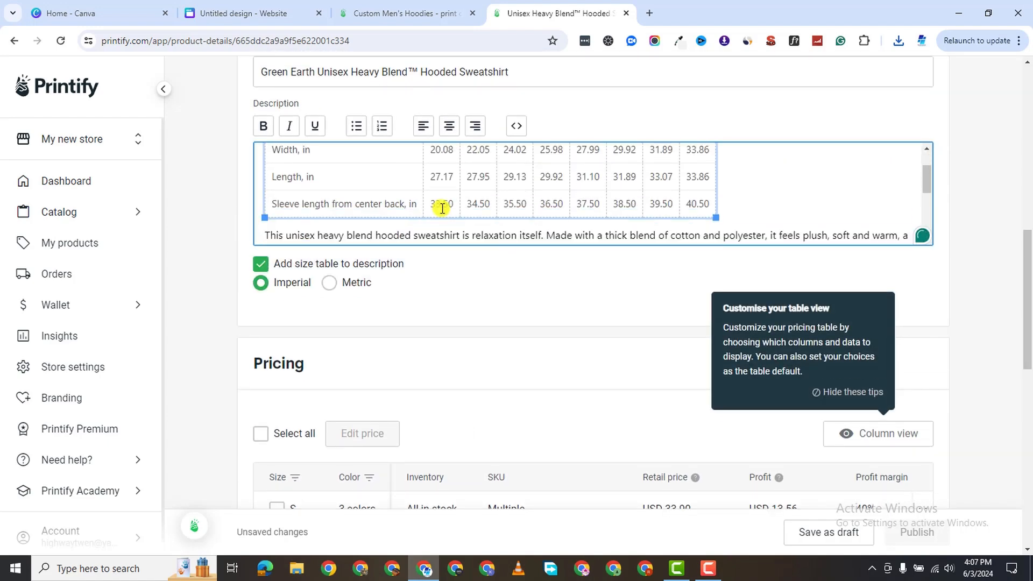
scroll(497, 210, "down", 3)
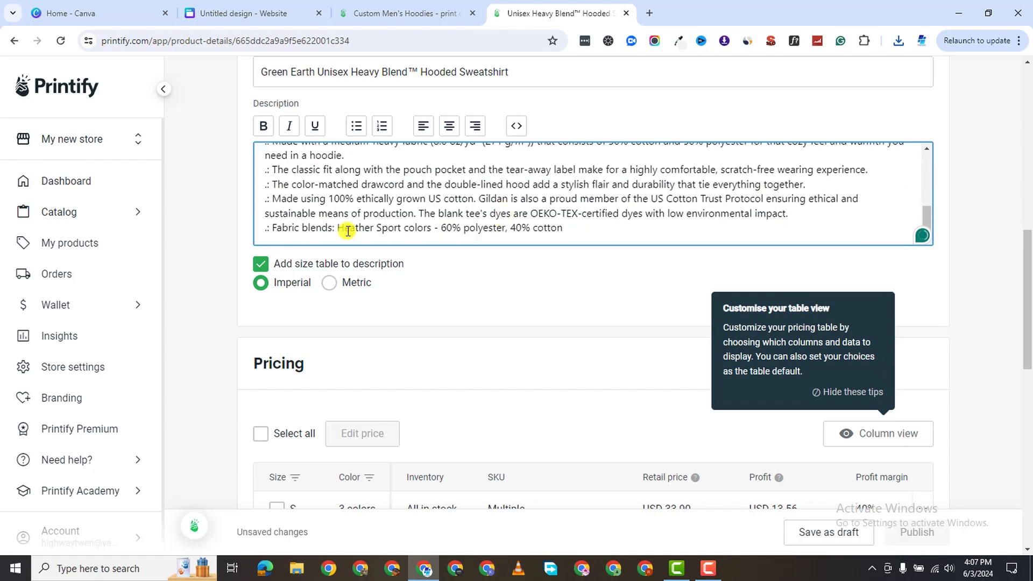
scroll(439, 308, "down", 2)
scroll(346, 339, "up", 2)
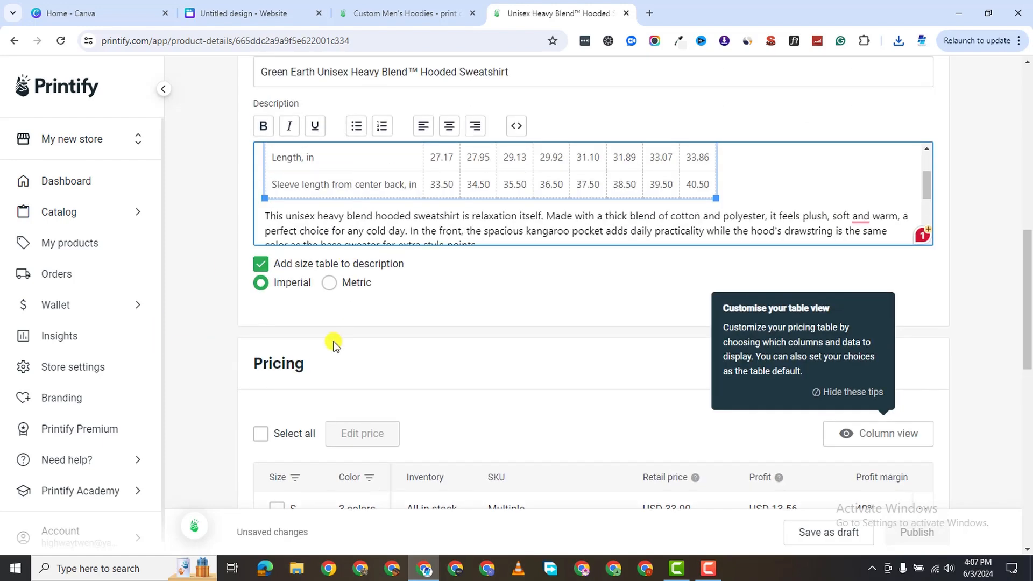
scroll(427, 194, "up", 3)
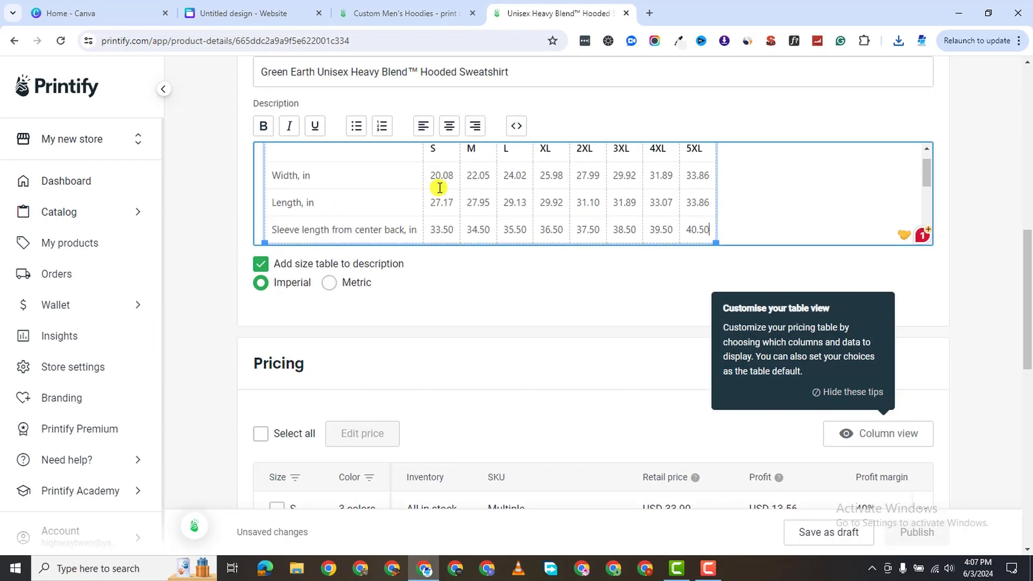
left_click(328, 284)
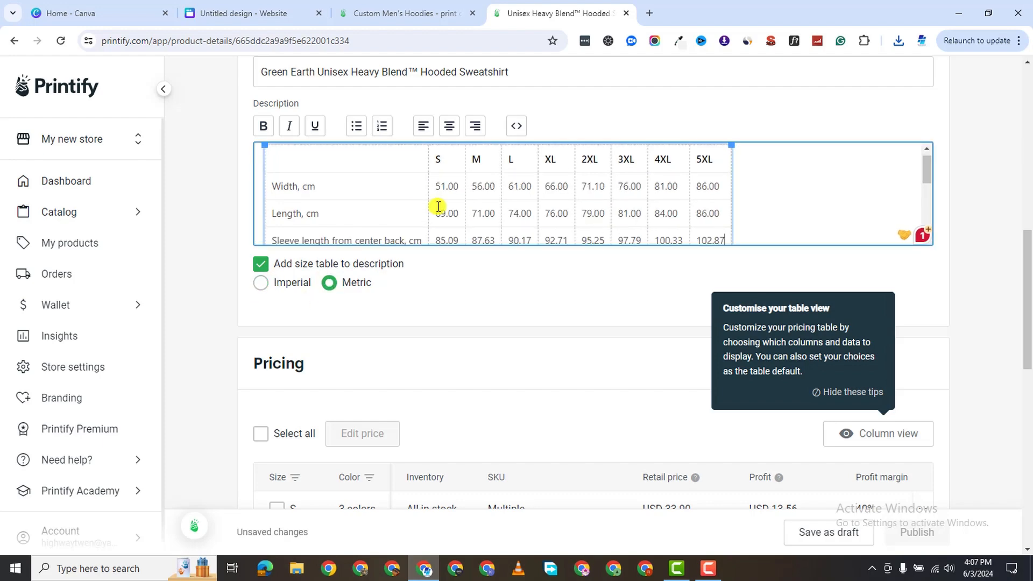
left_click(259, 289)
scroll(354, 317, "down", 3)
left_click(263, 240)
scroll(810, 323, "down", 6)
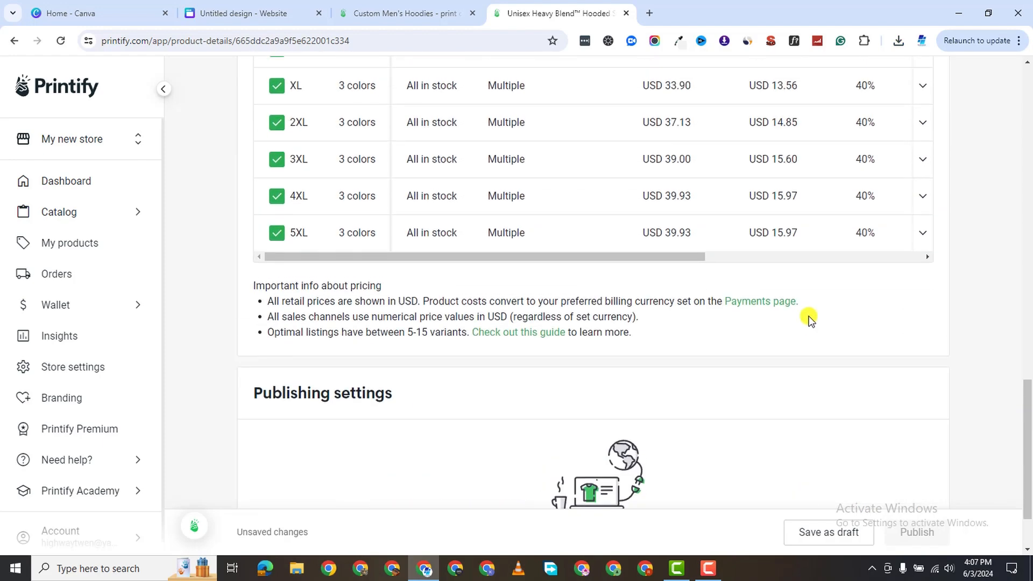
Hide the table view tips and enter USD 10 profit for the S size, giving USD 30.34 retail.
scroll(810, 323, "up", 4)
left_click(543, 154)
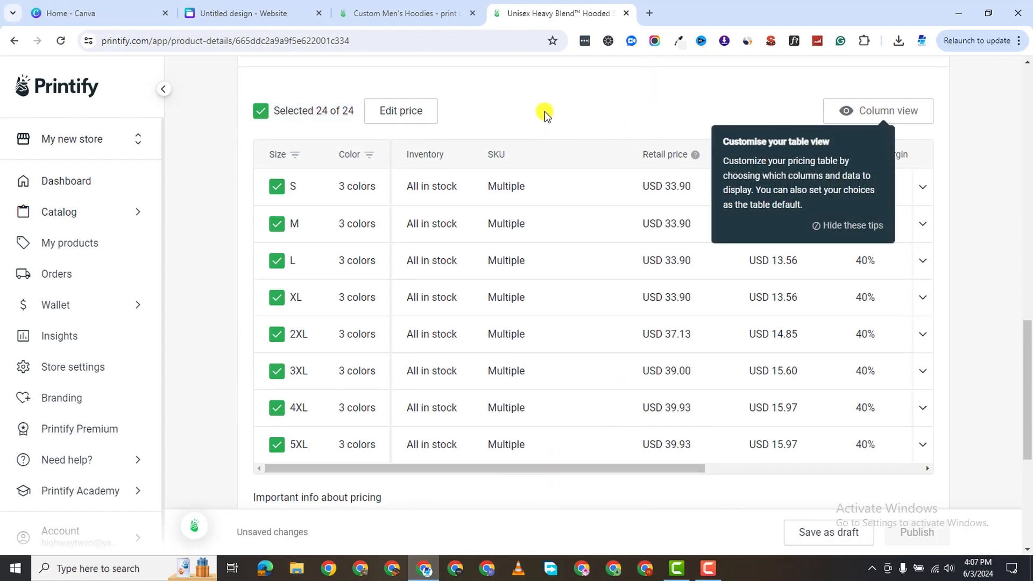
left_click(853, 225)
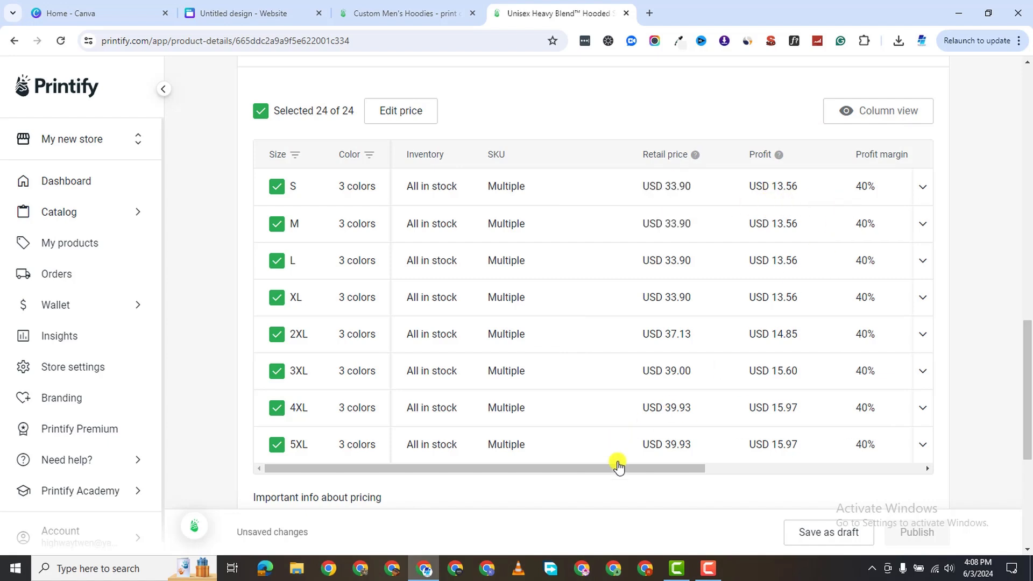
left_click_drag(654, 467, 727, 468)
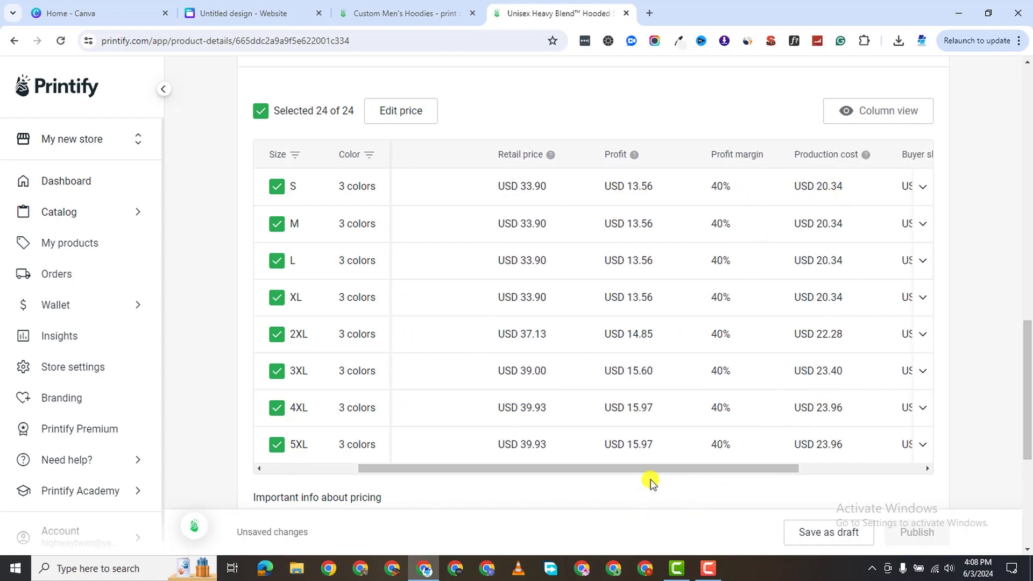
left_click_drag(653, 471, 518, 461)
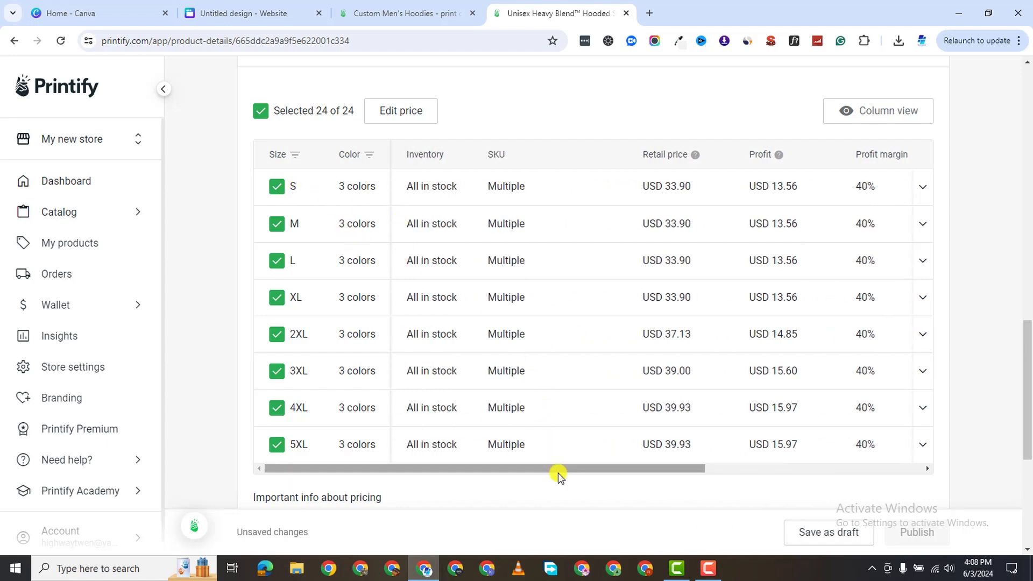
left_click_drag(556, 468, 639, 469)
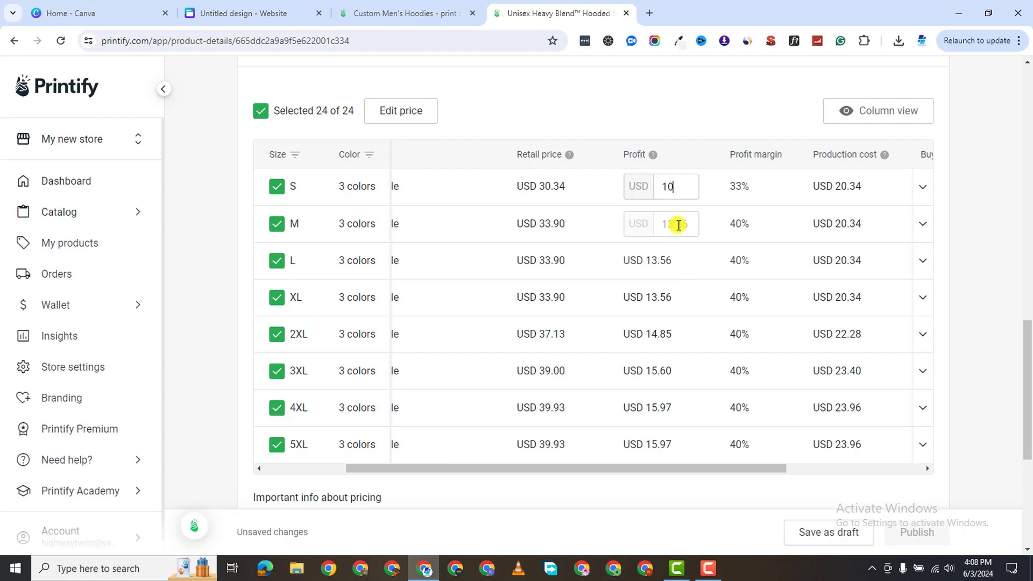
Enter USD 10 profit for the M and L hoodie sizes.
left_click(668, 227)
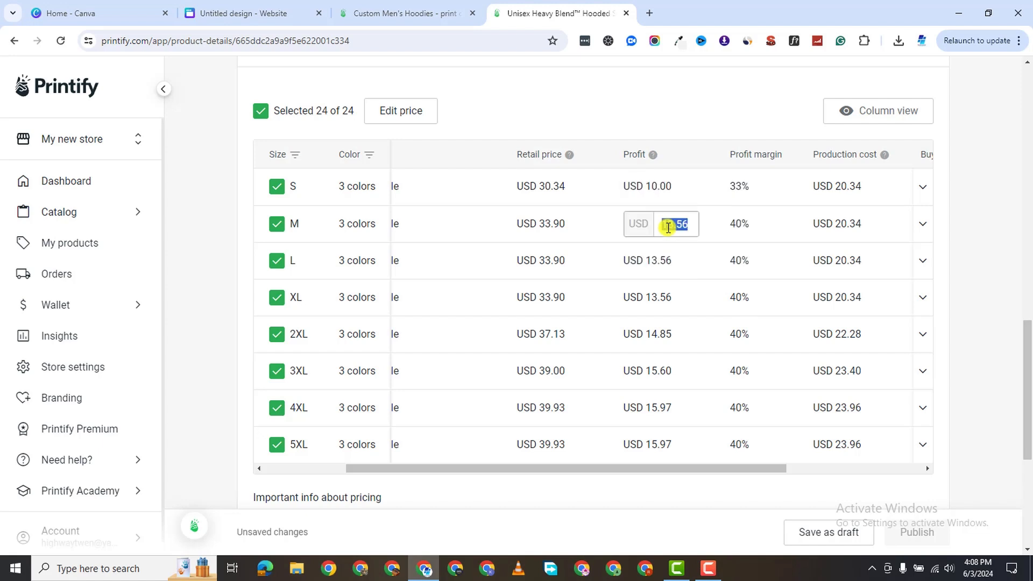
type("10")
left_click(663, 260)
type("10")
left_click(645, 296)
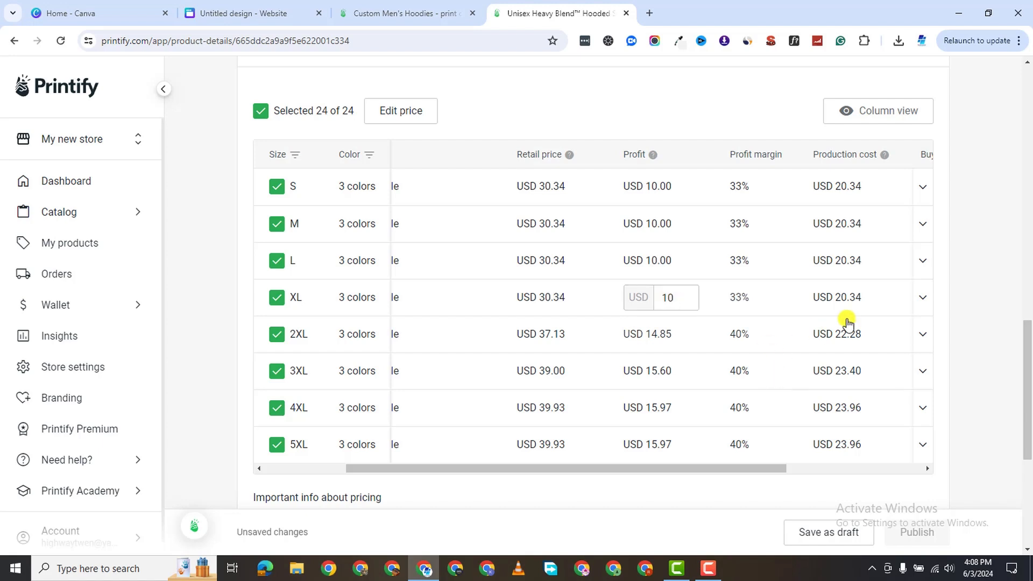
Give XL, 2XL, 3XL, 4XL and 5XL a USD 10 profit each.
left_click(676, 336)
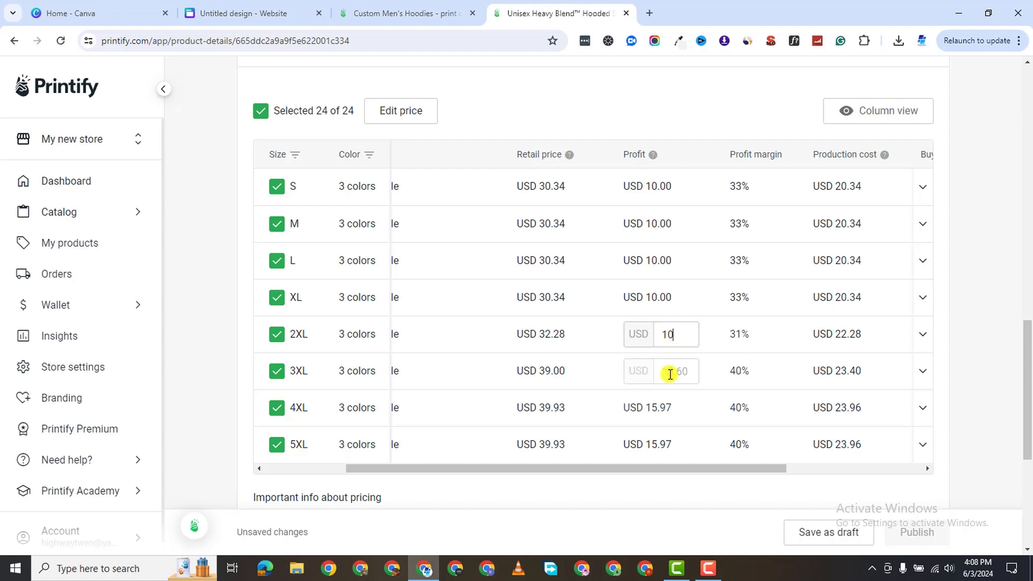
left_click(675, 373)
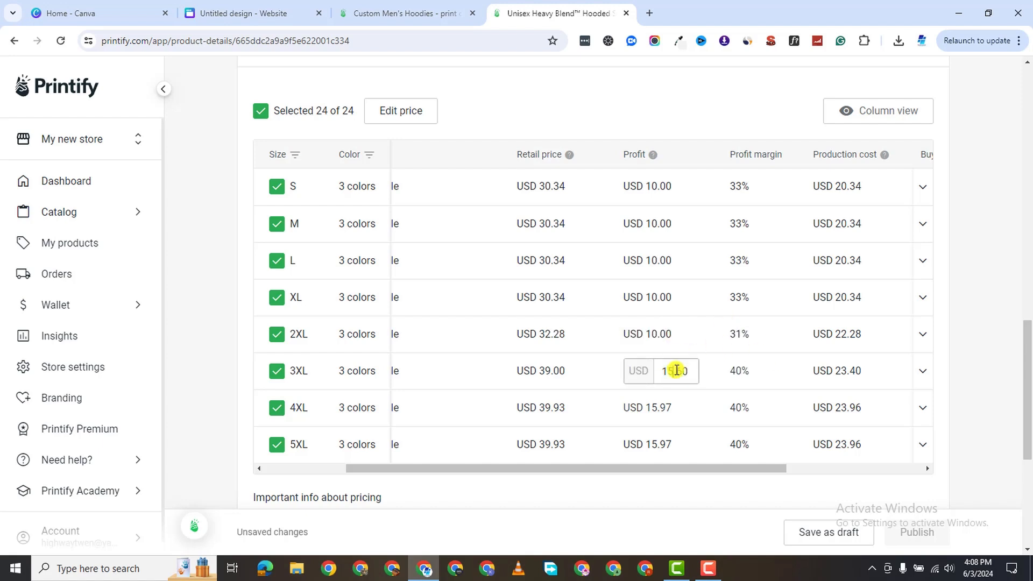
type("10")
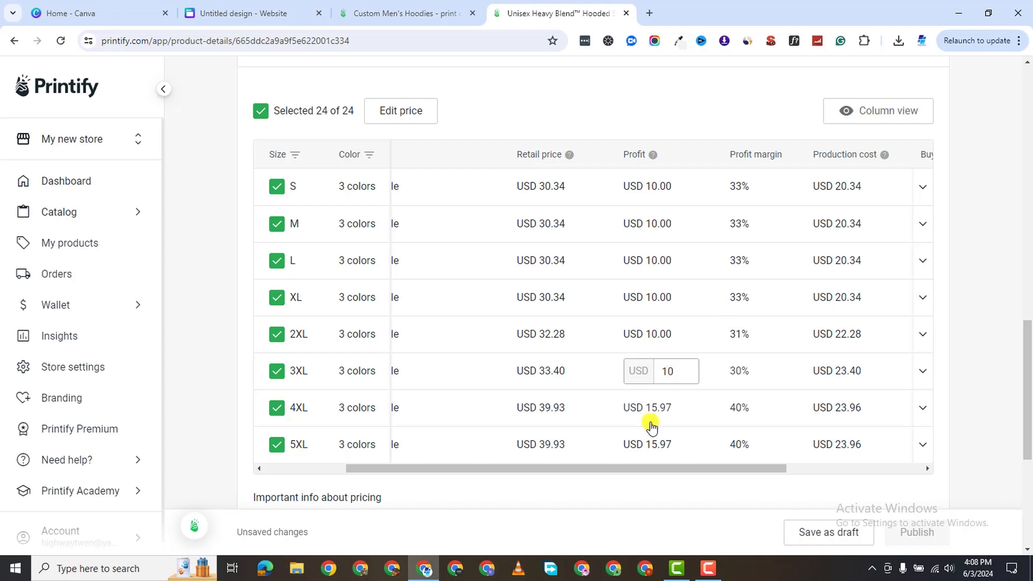
left_click(676, 397)
type("1")
scroll(677, 396, "up", 3)
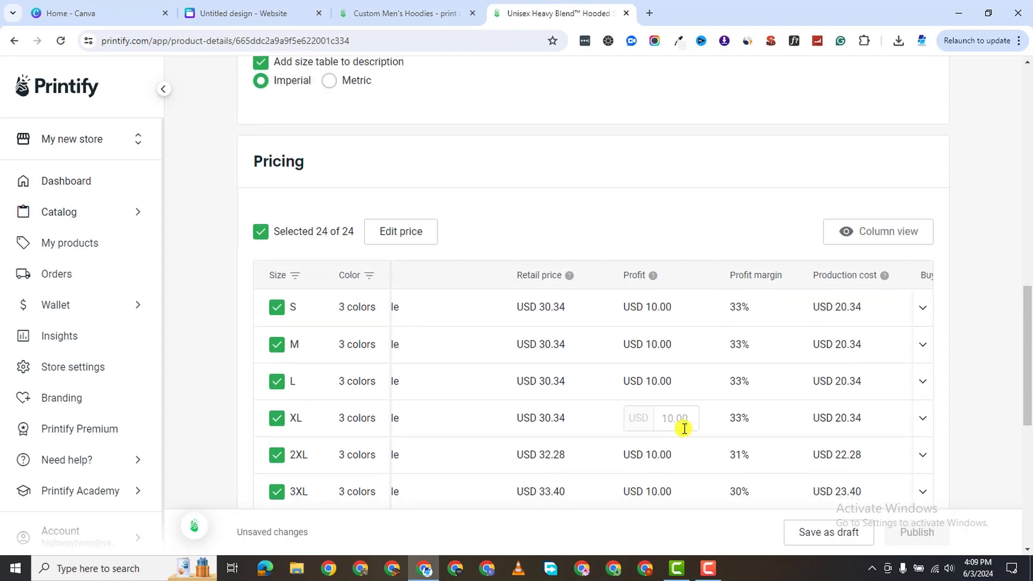
scroll(682, 429, "down", 5)
left_click(665, 322)
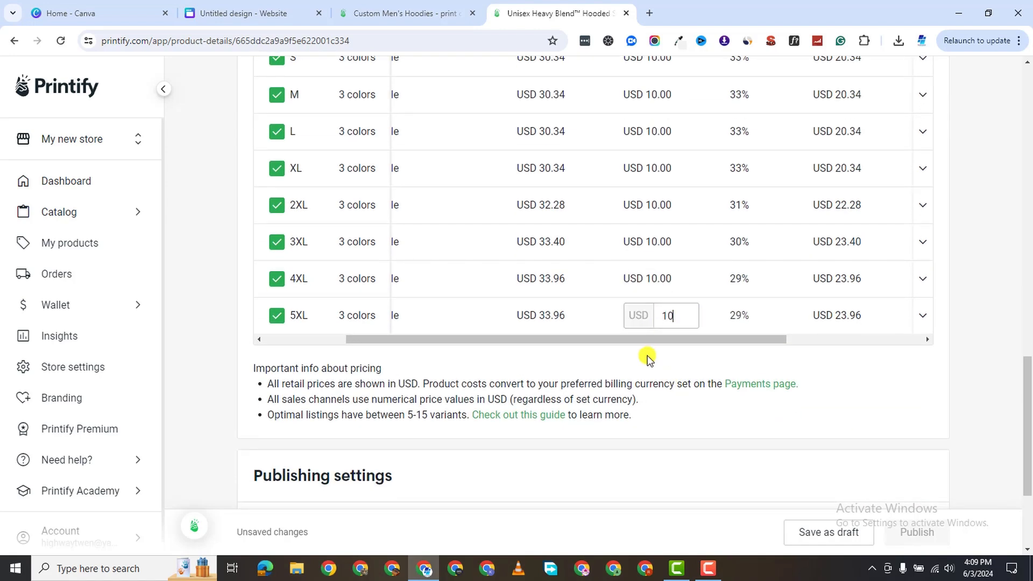
scroll(715, 337, "down", 1)
left_click_drag(733, 277, 881, 300)
scroll(770, 254, "up", 3)
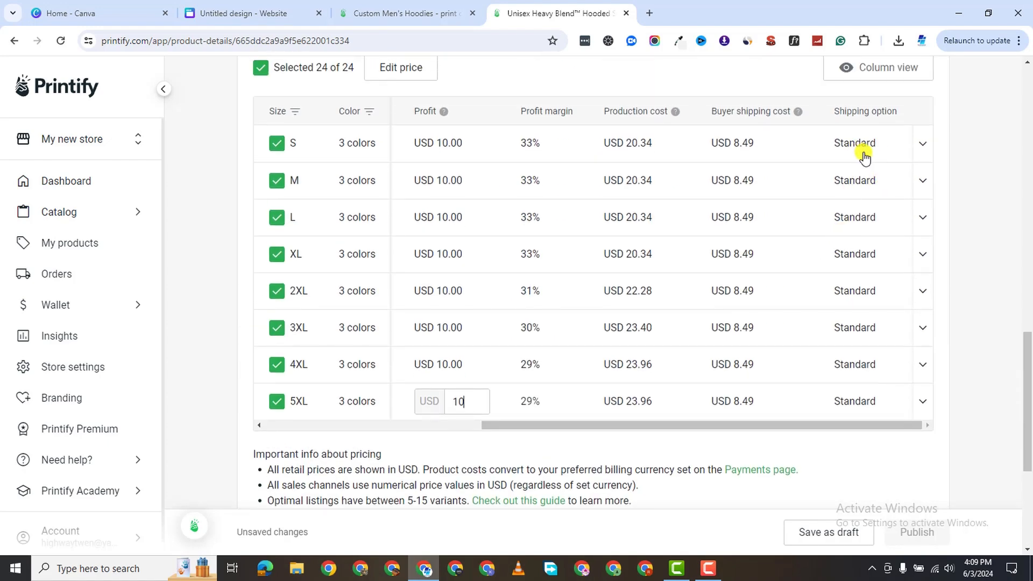
scroll(519, 358, "down", 3)
scroll(560, 425, "down", 2)
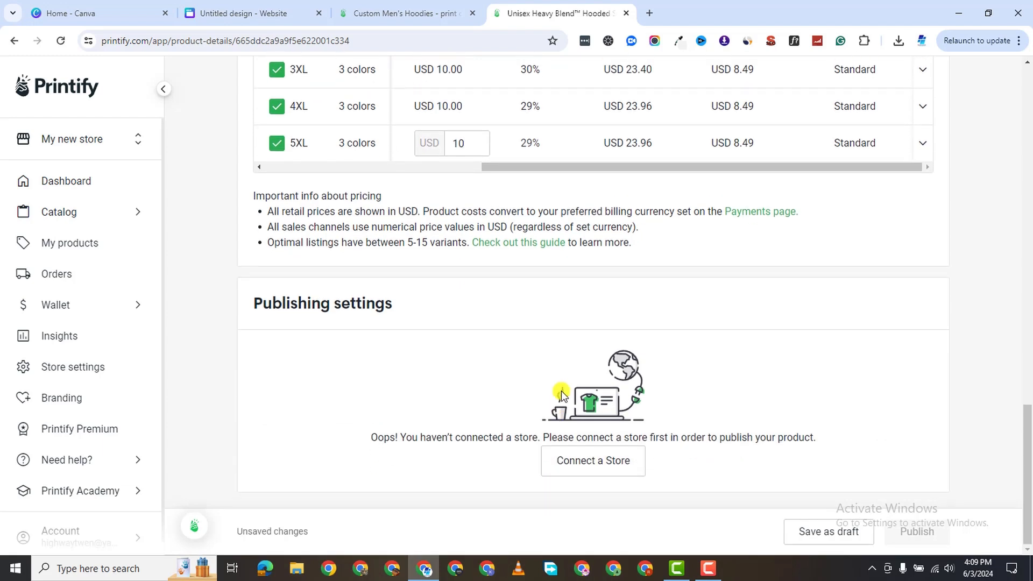
Start connecting My new store to a sales channel from Publishing settings.
left_click(614, 466)
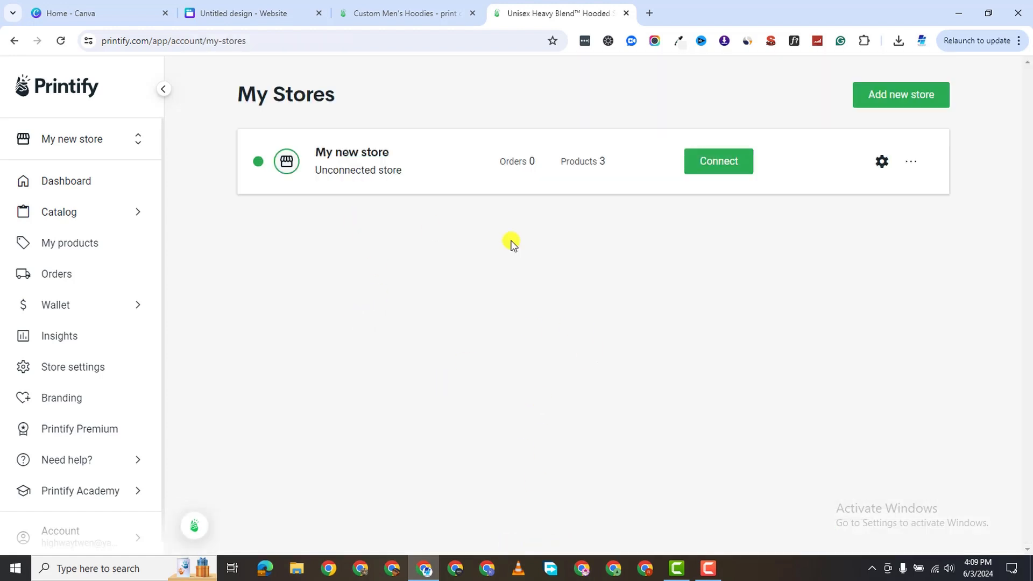
left_click(740, 161)
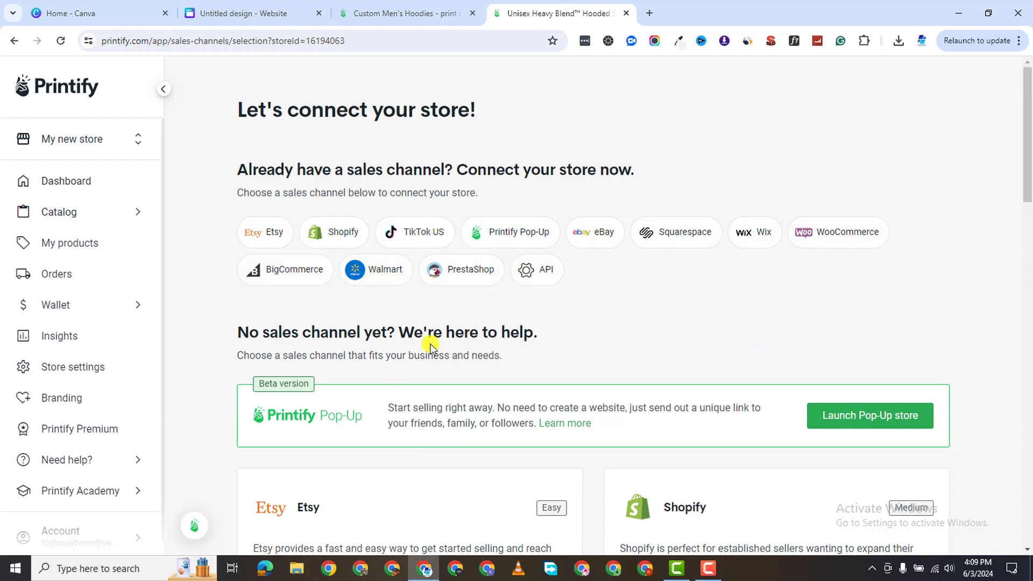
Browse the sales channels and choose Launch Pop-Up store in the Printify Pop-Up banner.
scroll(350, 447, "down", 2)
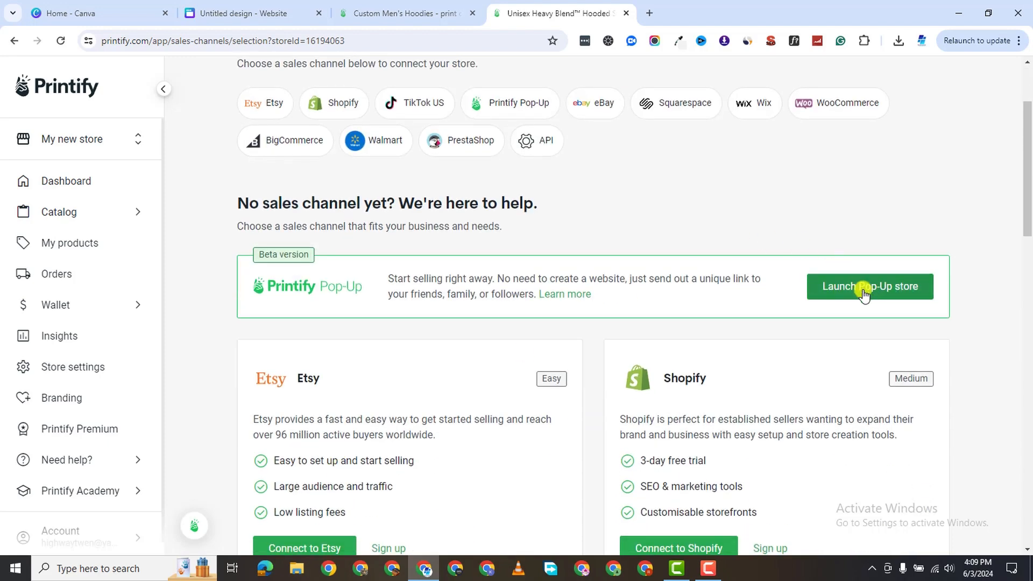
scroll(505, 286, "up", 1)
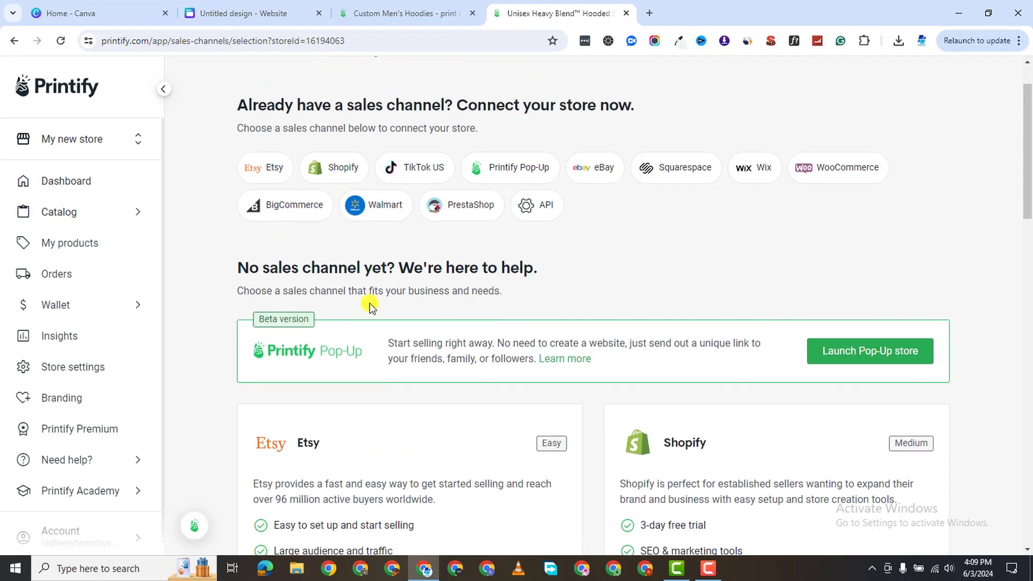
scroll(510, 263, "down", 1)
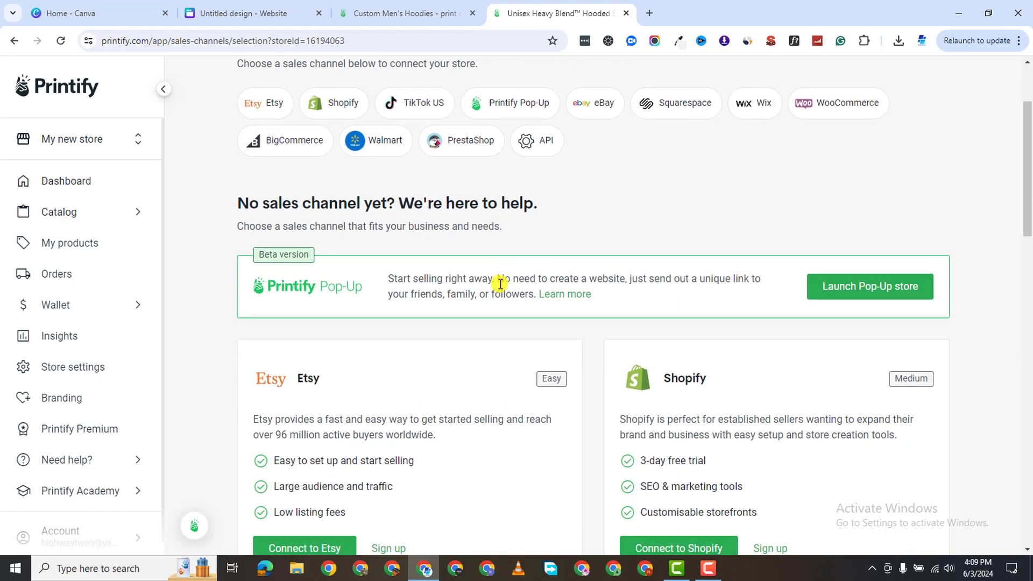
scroll(500, 283, "down", 2)
scroll(544, 307, "down", 3)
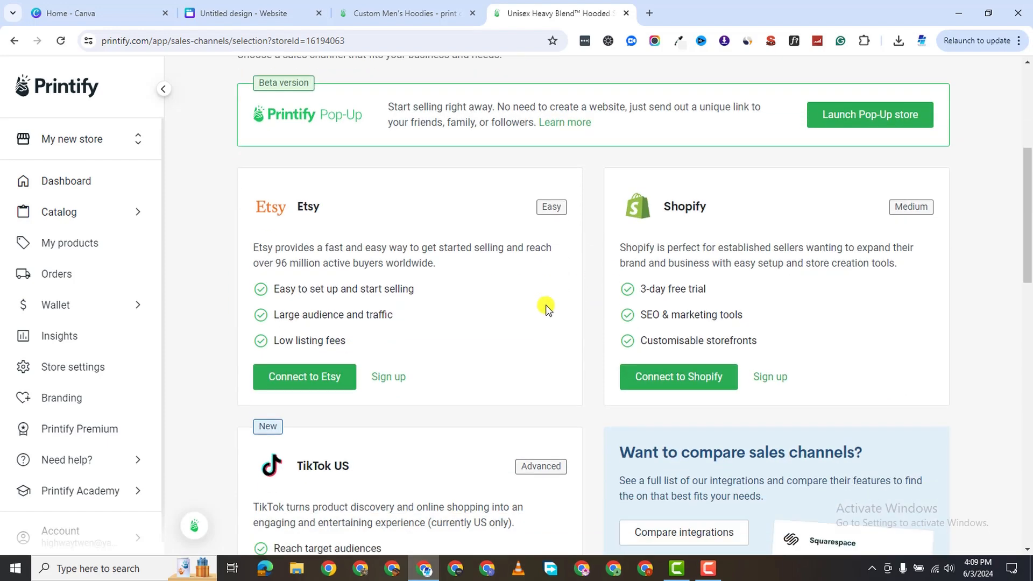
scroll(549, 305, "up", 3)
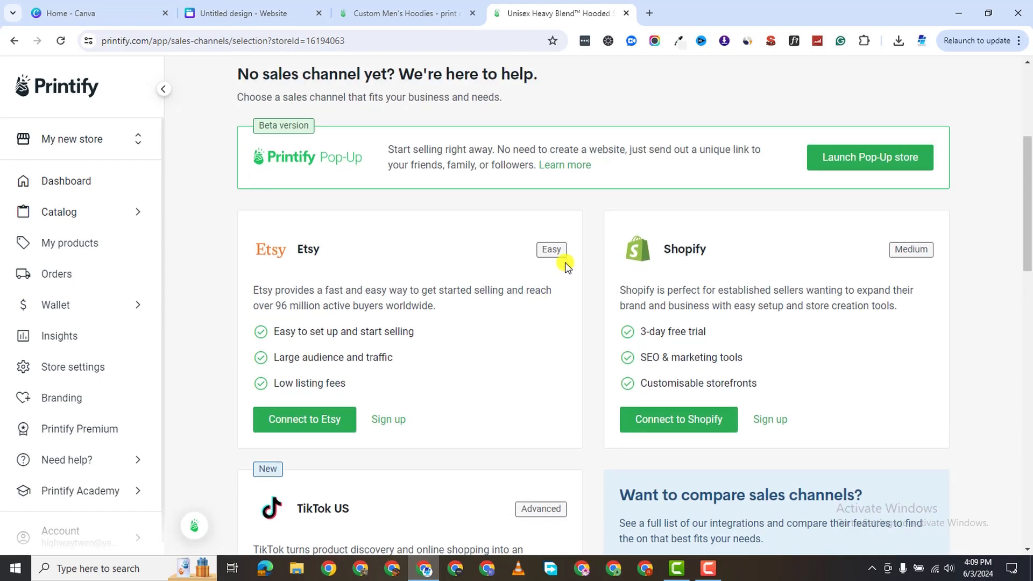
scroll(547, 263, "up", 4)
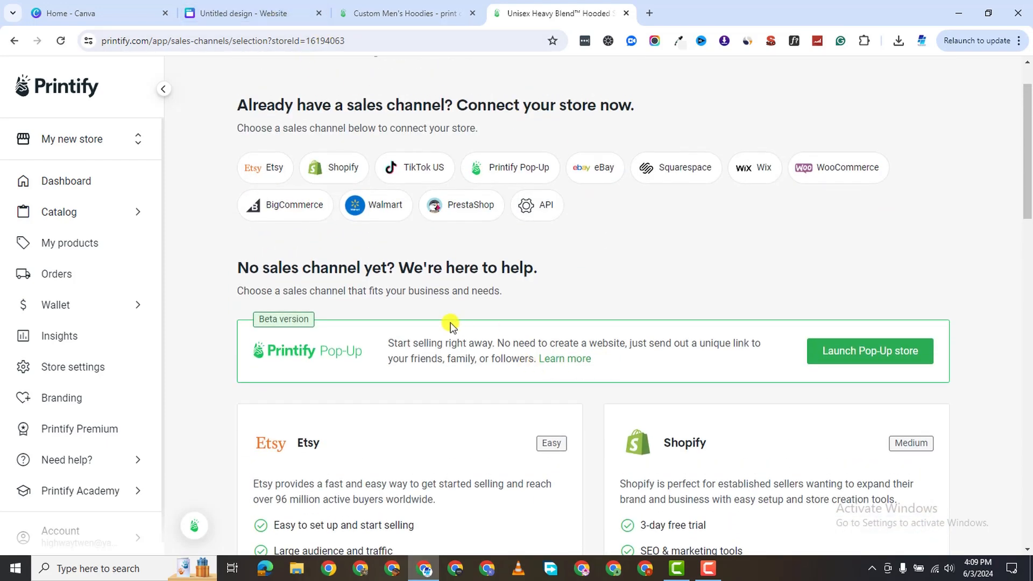
scroll(549, 350, "down", 1)
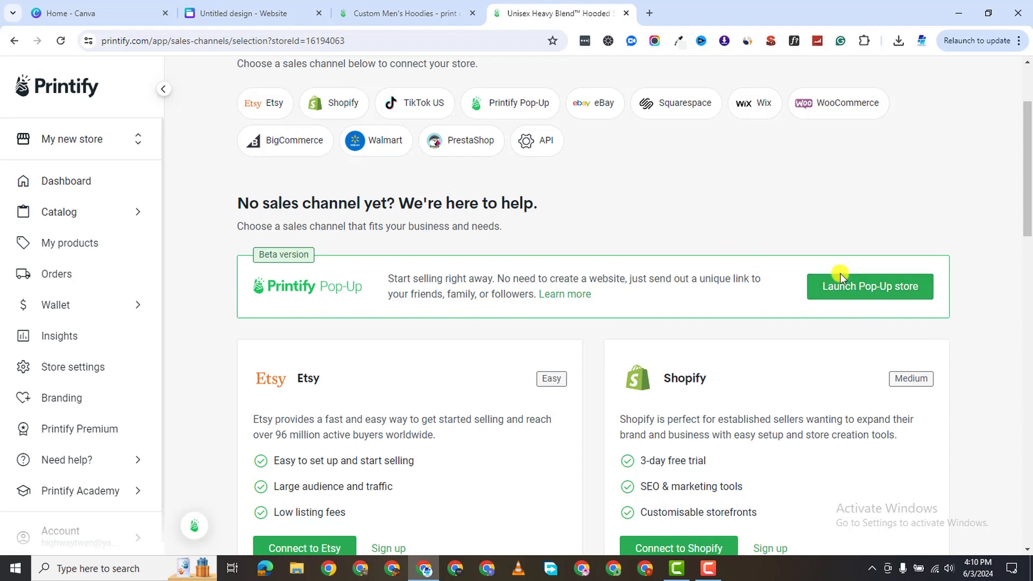
scroll(699, 371, "down", 2)
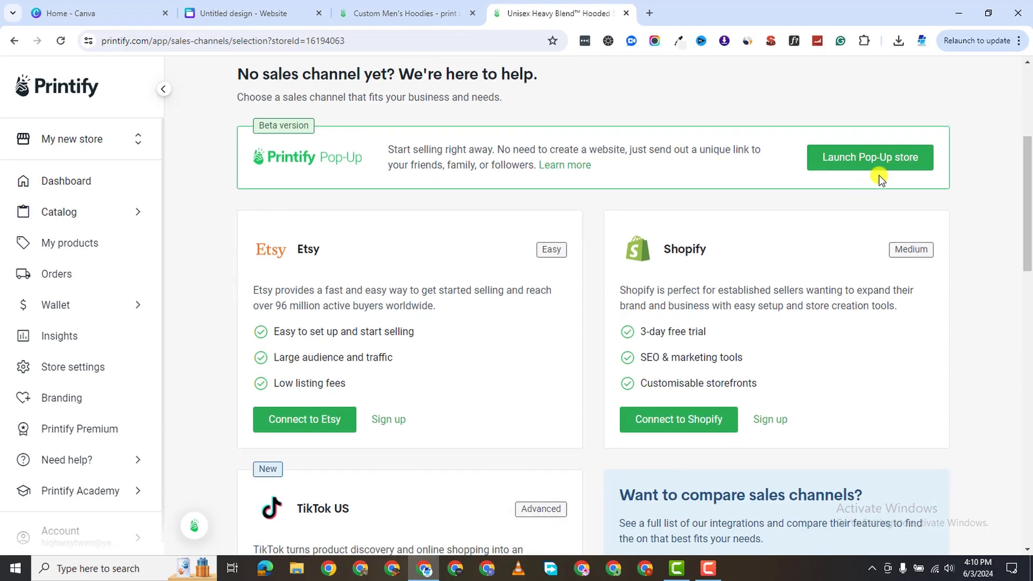
left_click(872, 167)
Name the pop-up store TeeCave and set its tax residence country to United States.
left_click(438, 244)
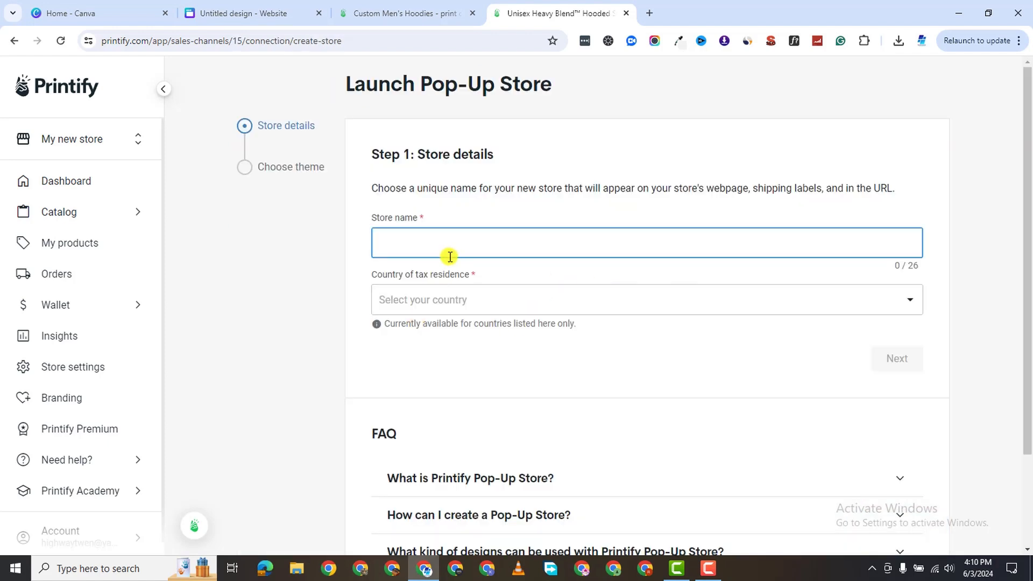
type("M")
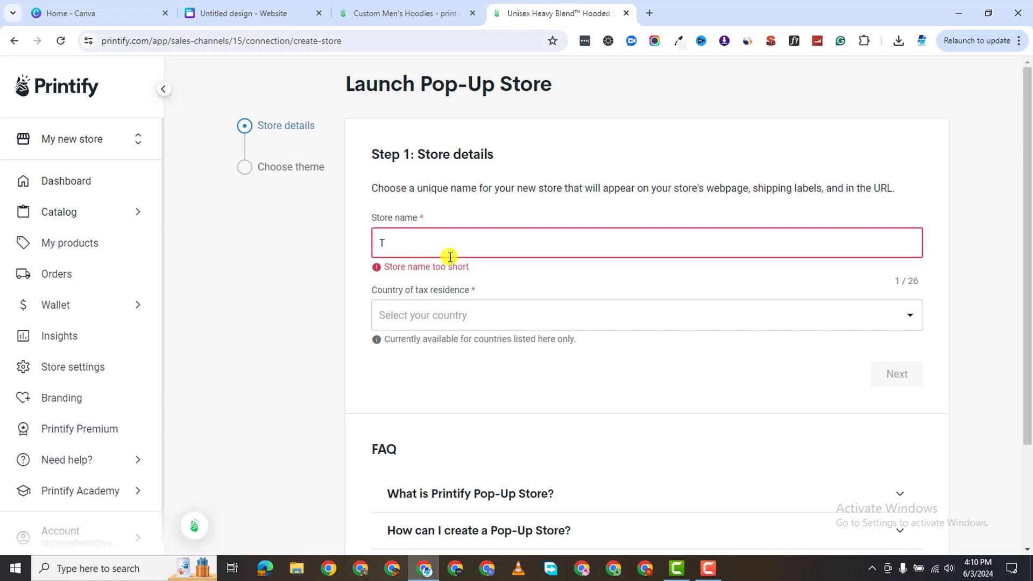
type("eeCave")
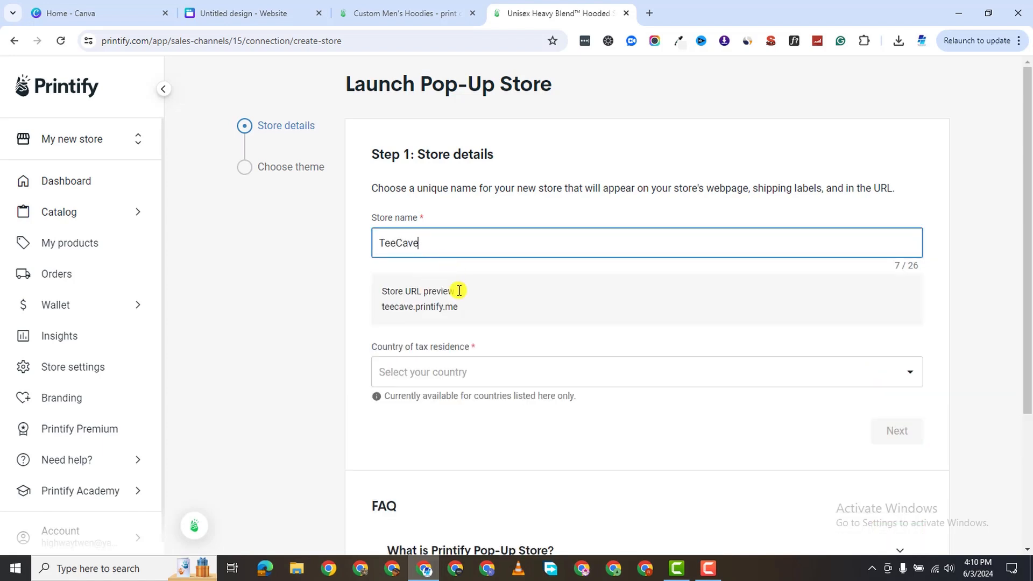
left_click(447, 371)
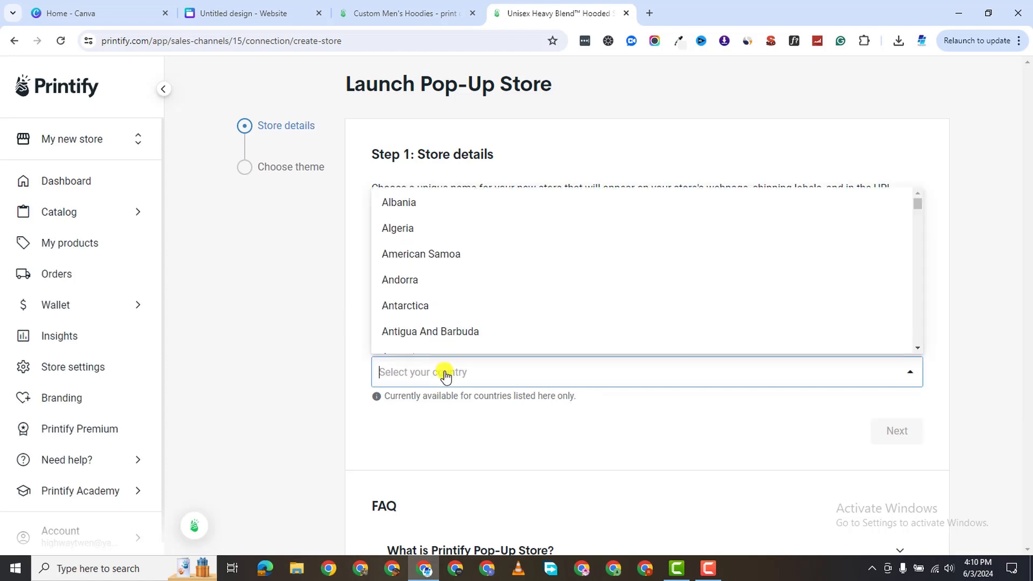
scroll(466, 292, "down", 20)
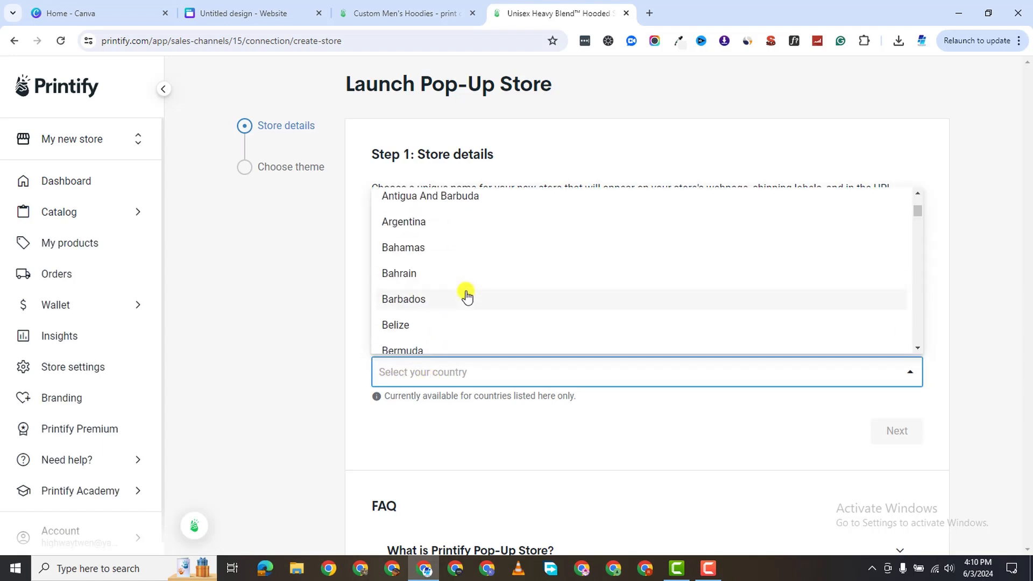
scroll(478, 299, "down", 5)
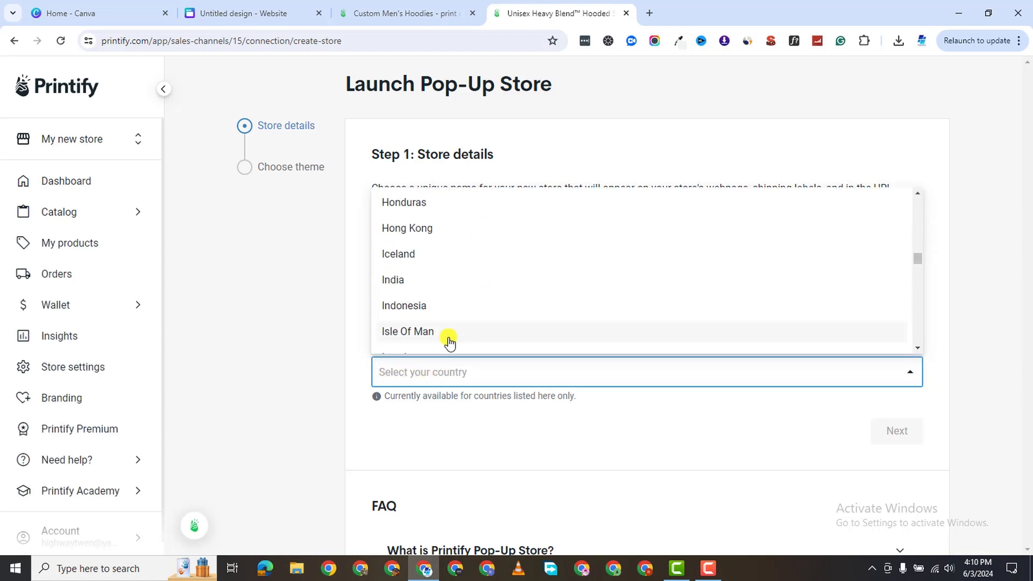
type("united")
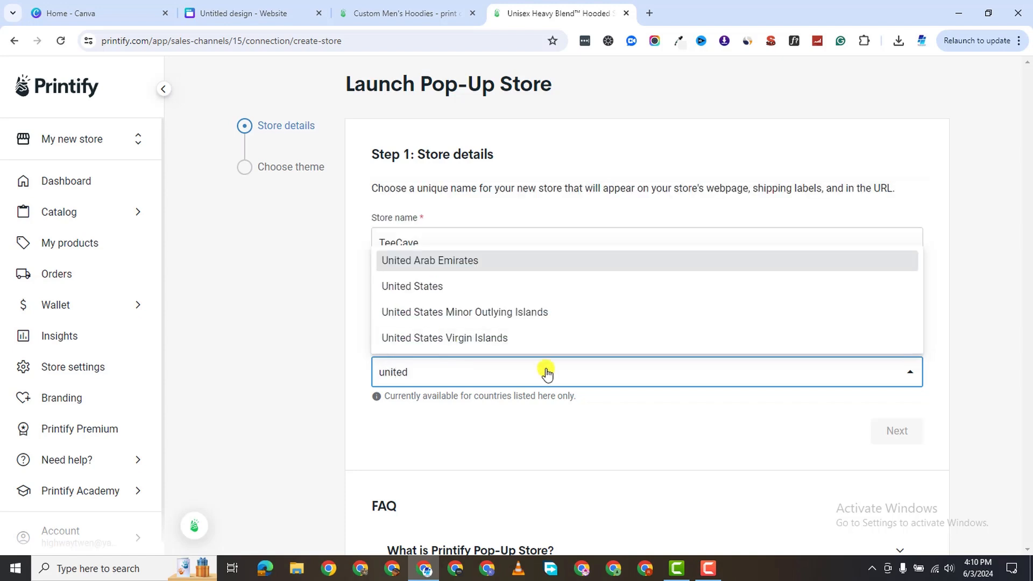
left_click(444, 287)
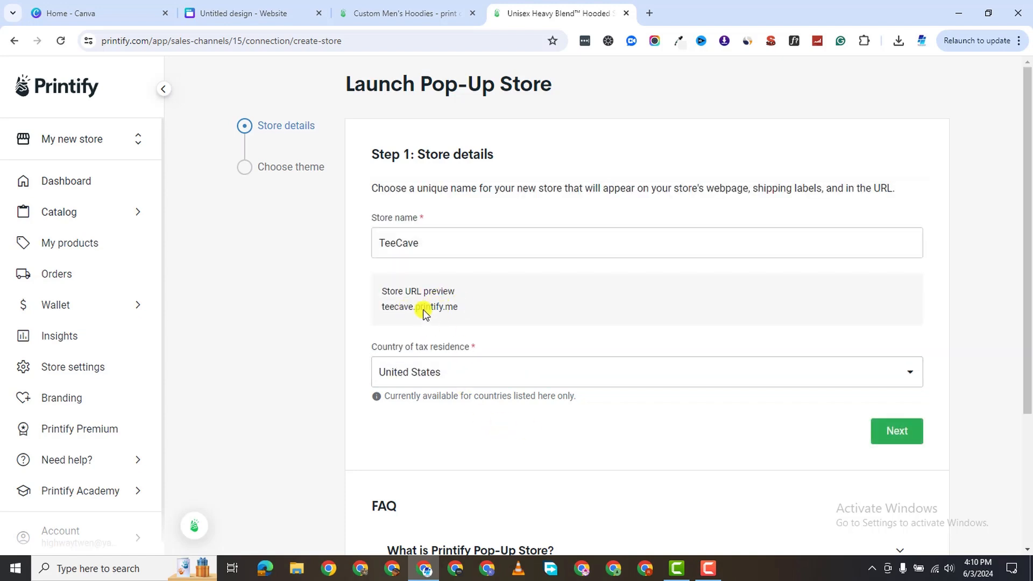
scroll(622, 346, "down", 2)
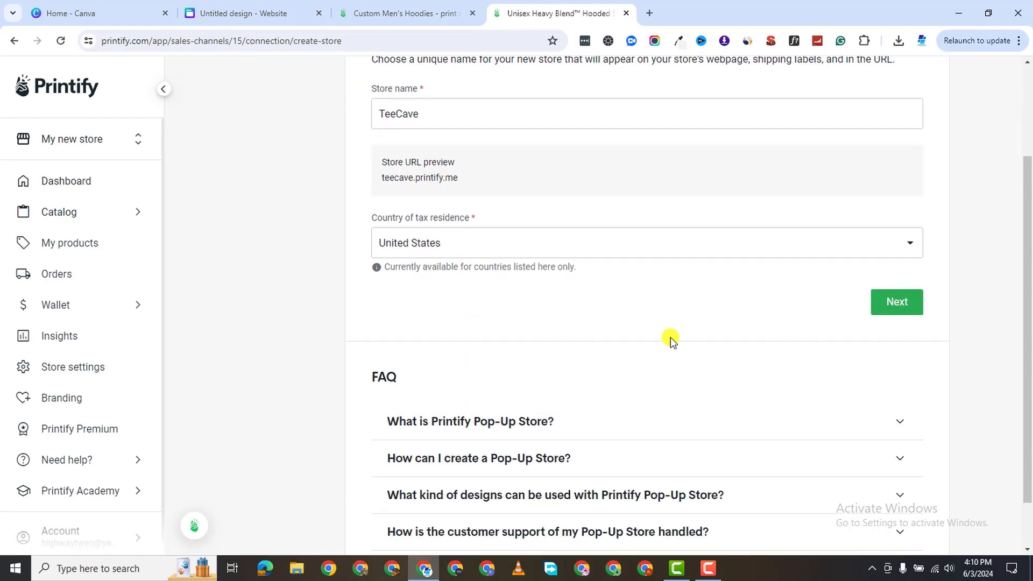
Pick the black store theme and launch the TeeCave pop-up store.
left_click(898, 303)
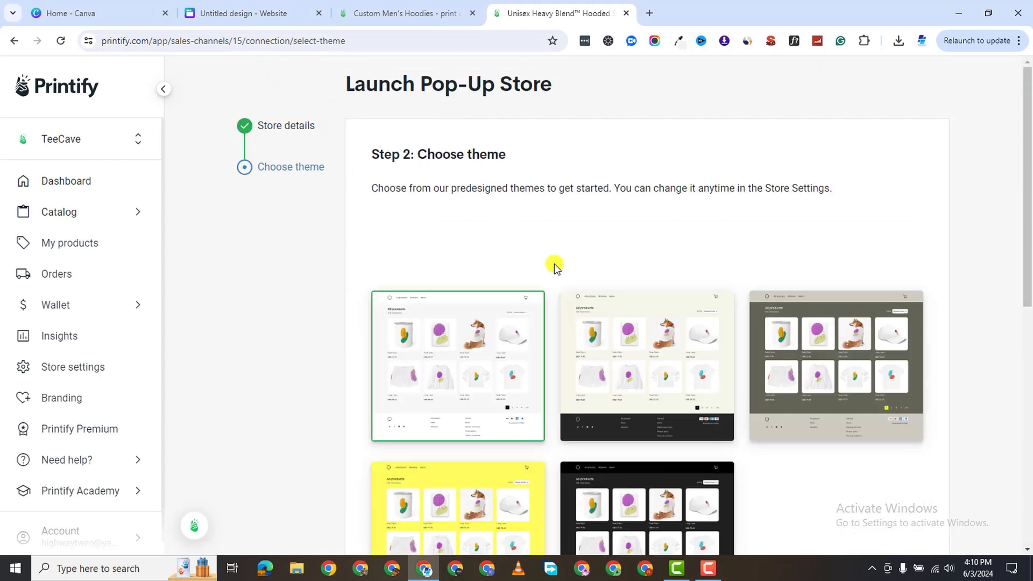
scroll(741, 331, "down", 2)
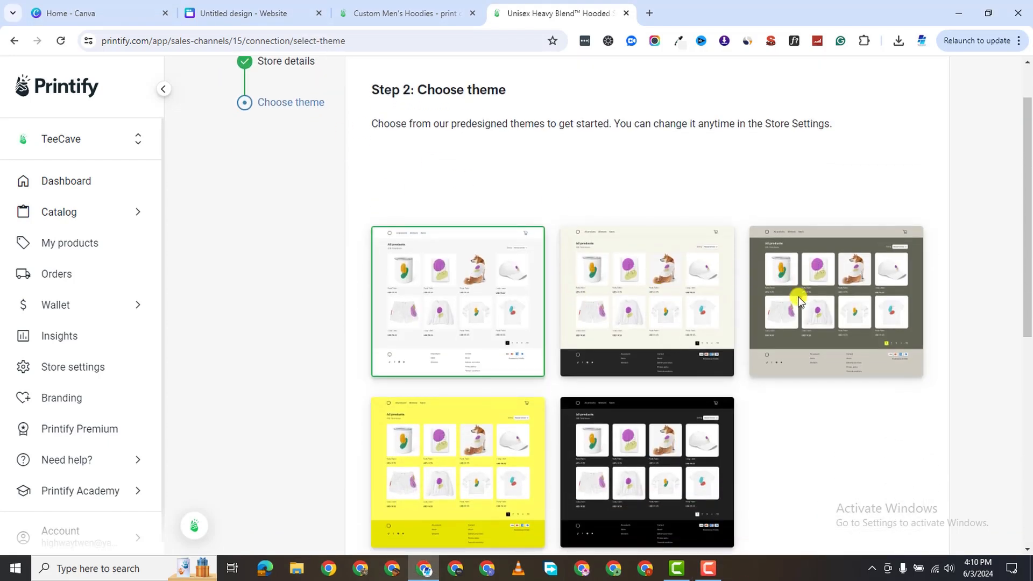
scroll(696, 376, "down", 1)
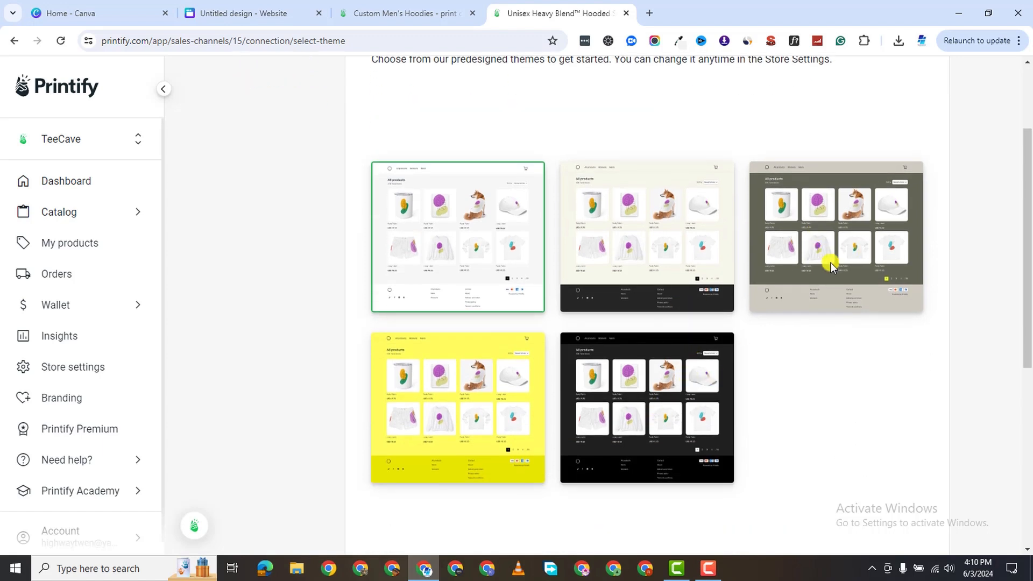
left_click(621, 463)
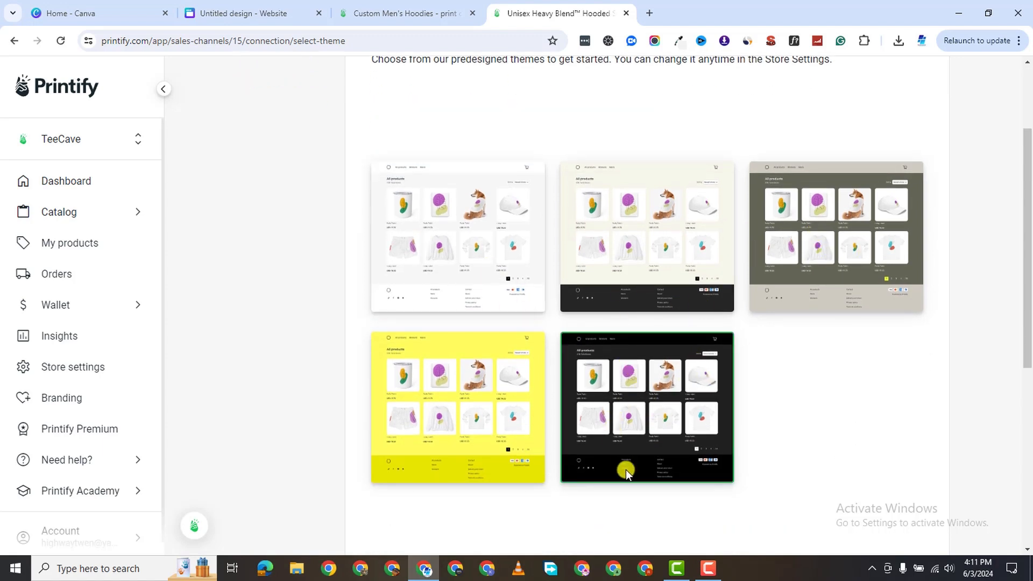
scroll(658, 432, "down", 3)
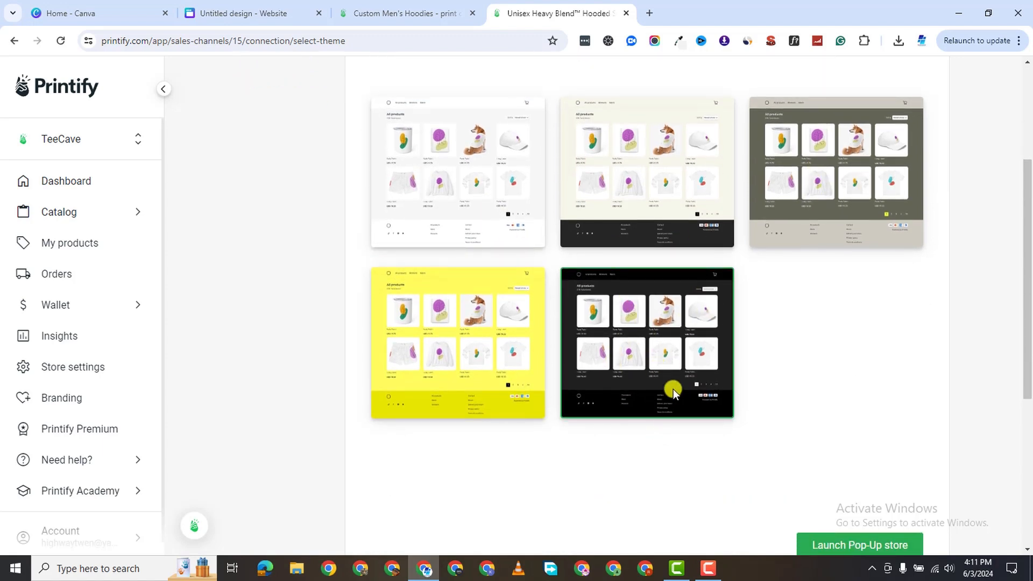
left_click(867, 423)
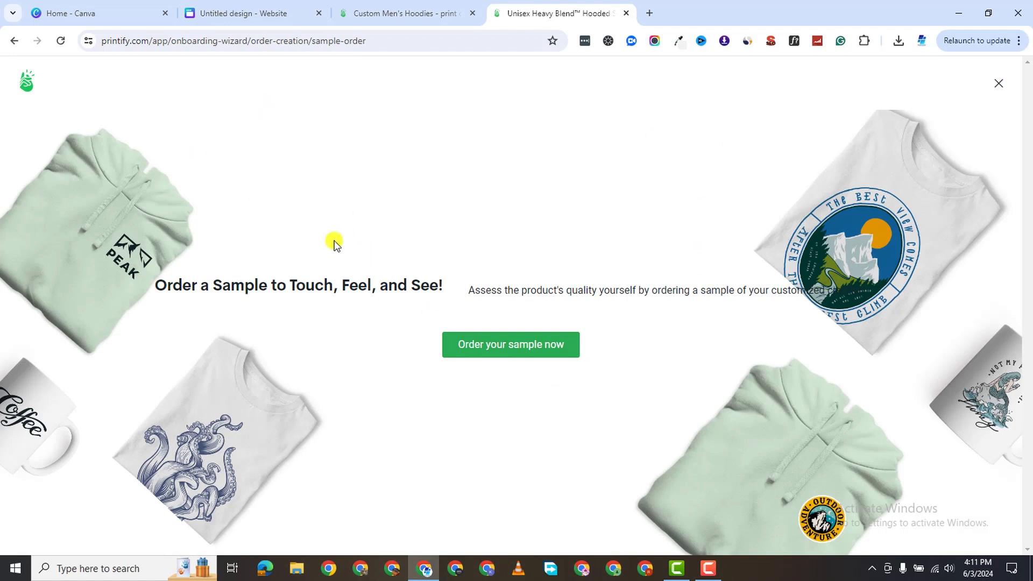
Dismiss the Order a Sample offer to reach the TeeCave dashboard.
left_click(708, 569)
left_click(995, 85)
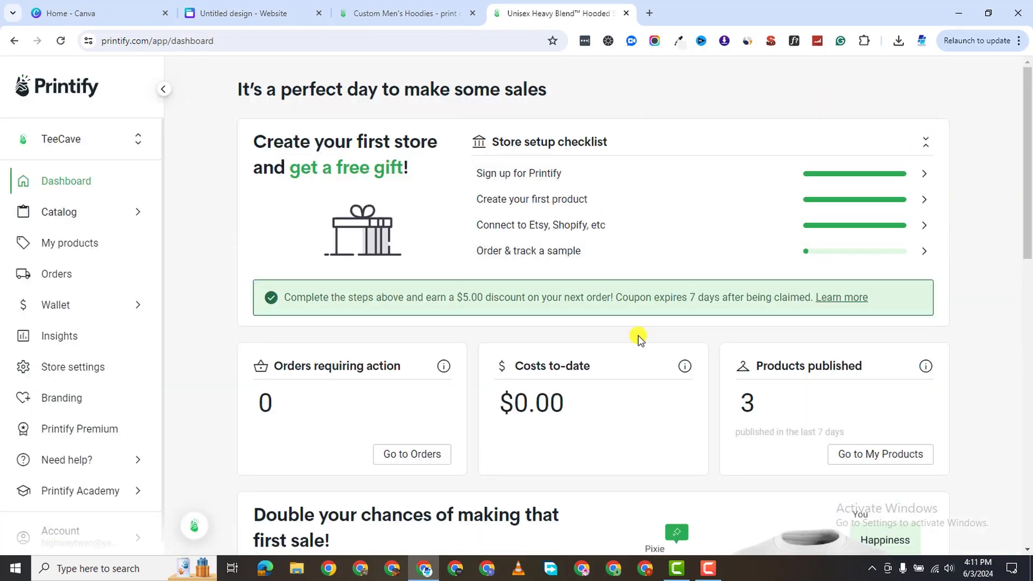
scroll(491, 336, "down", 1)
scroll(491, 253, "up", 1)
scroll(557, 342, "down", 5)
scroll(321, 333, "down", 6)
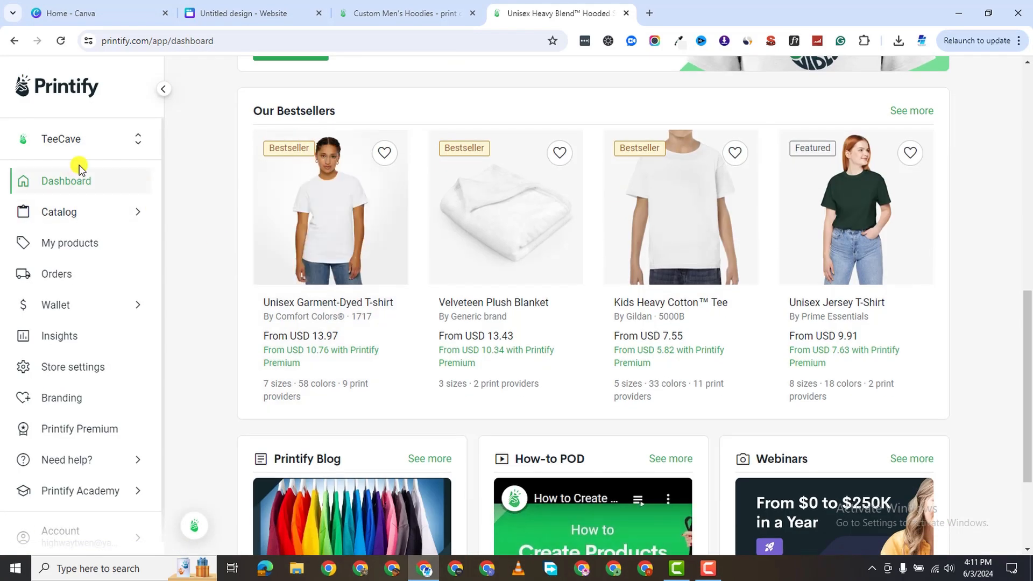
From TeeCave's My products, open the Green Earth hoodie with See in store.
left_click(78, 139)
left_click(88, 186)
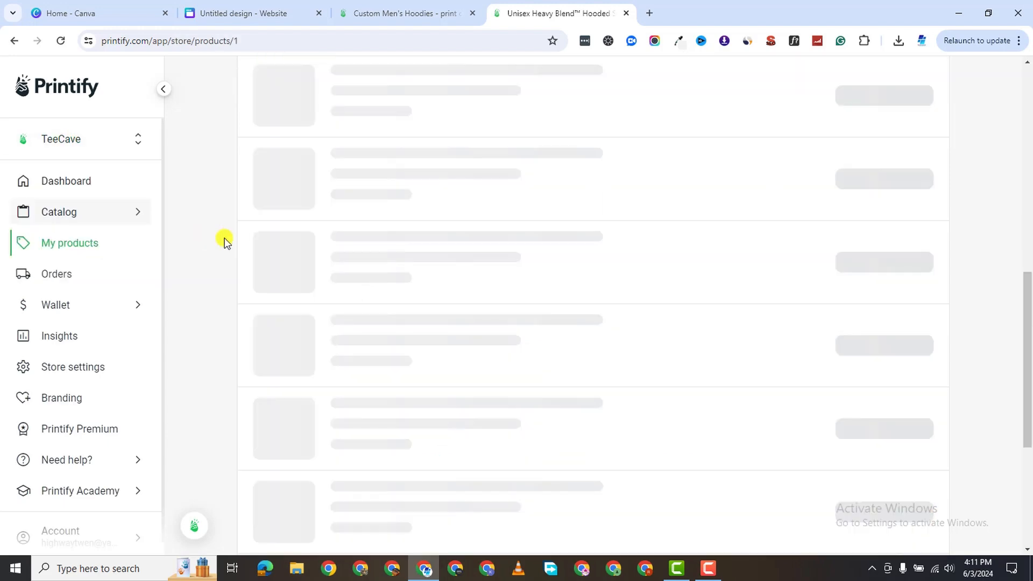
scroll(592, 331, "down", 2)
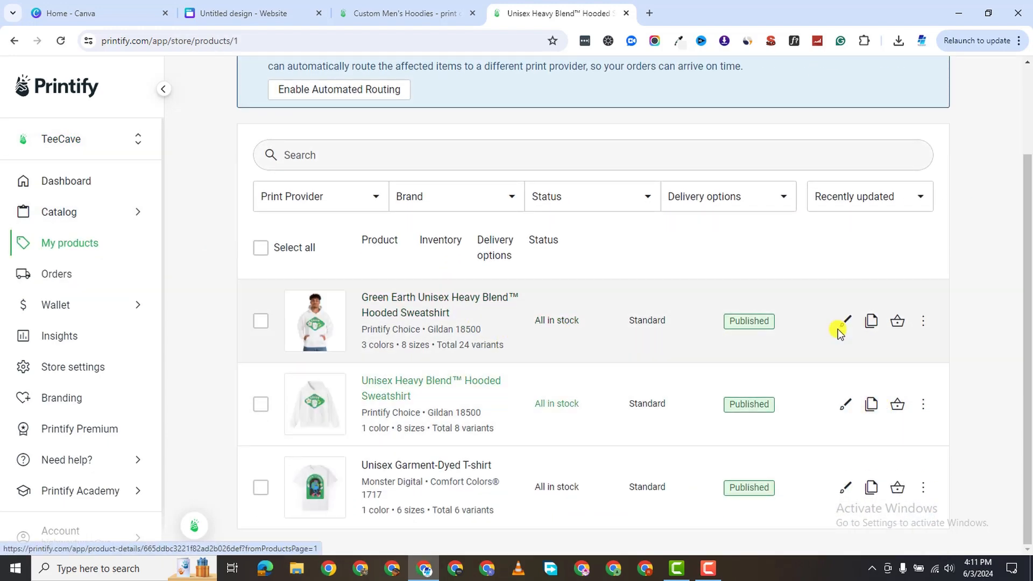
left_click(924, 322)
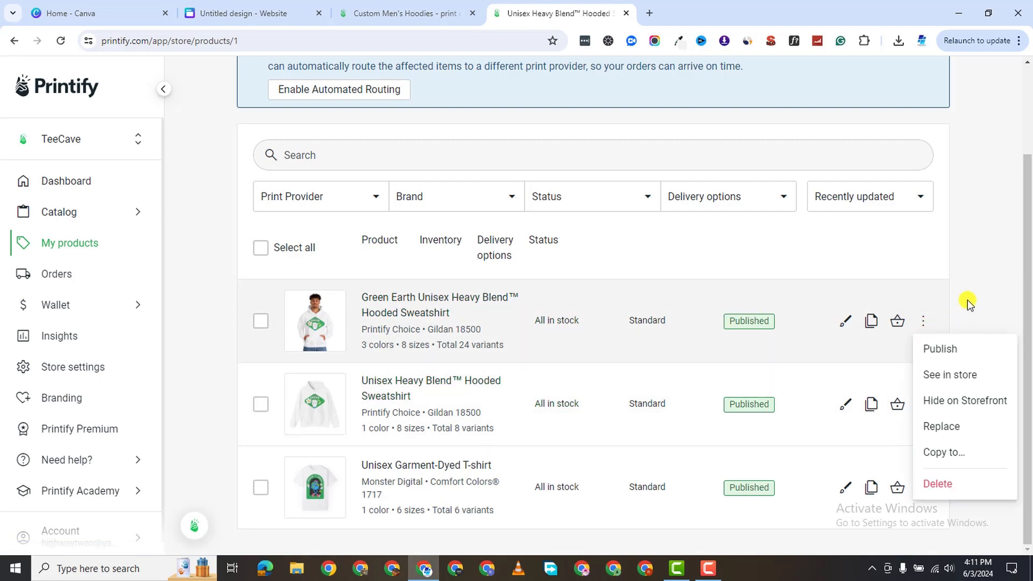
left_click(217, 303)
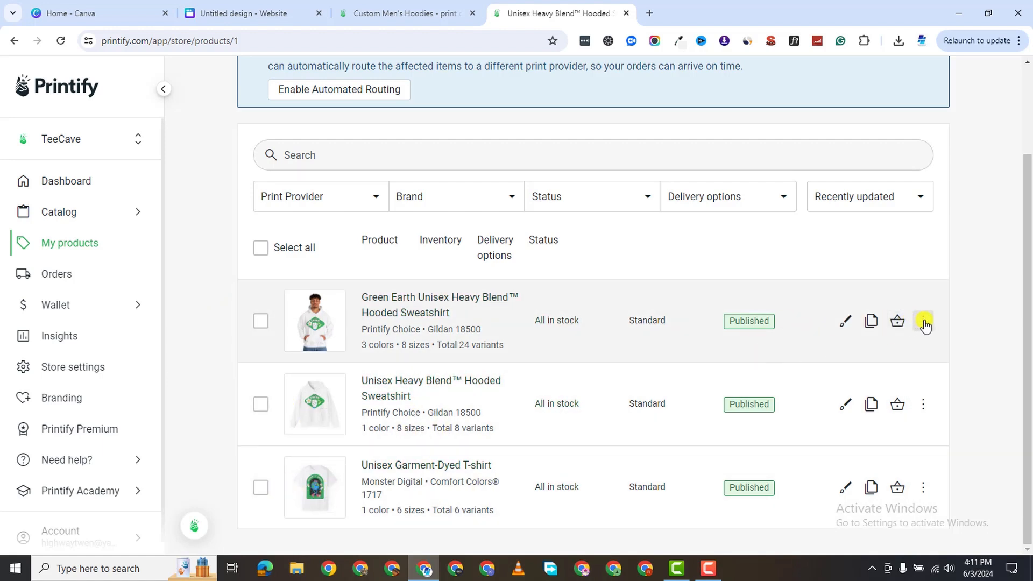
left_click(924, 322)
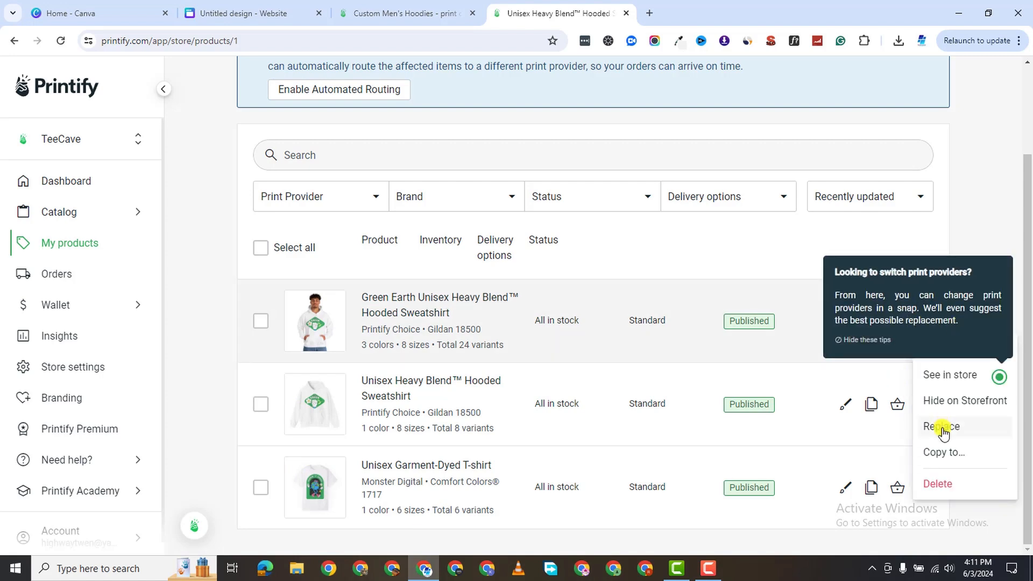
left_click(1026, 291)
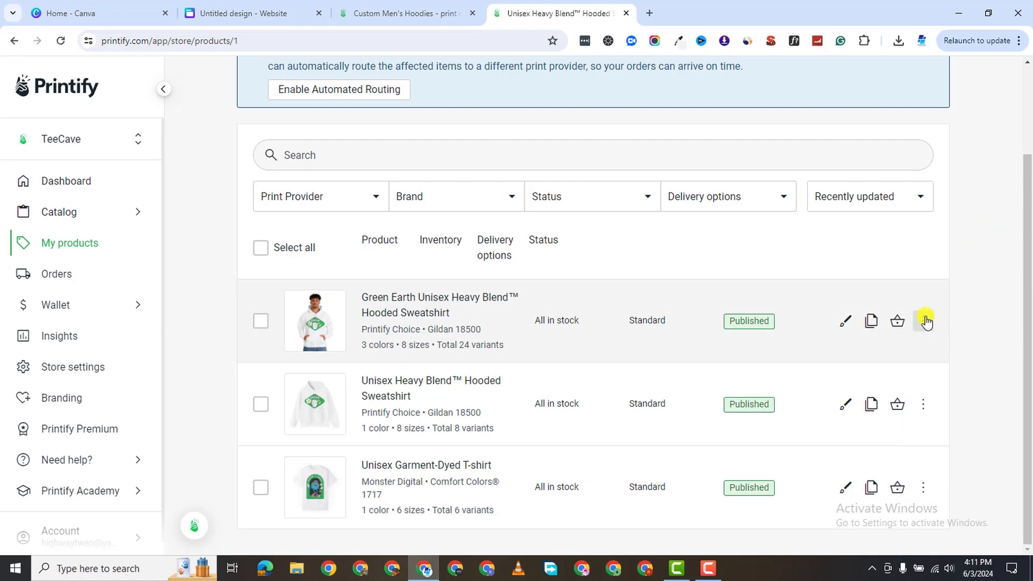
left_click(925, 321)
left_click(957, 383)
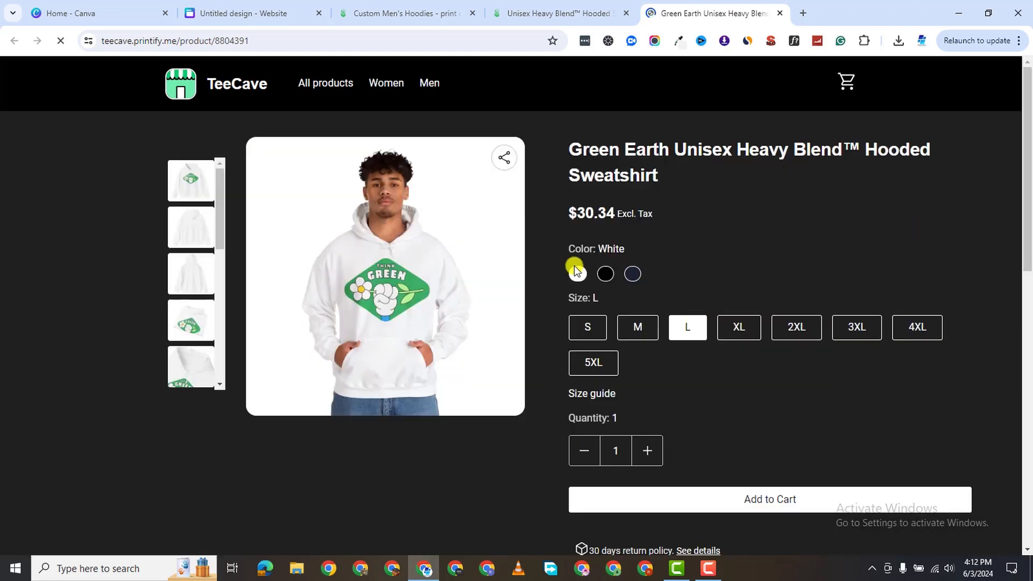
Check Printify's product list, then return to the hoodie's store page.
left_click(228, 44)
left_click(88, 207)
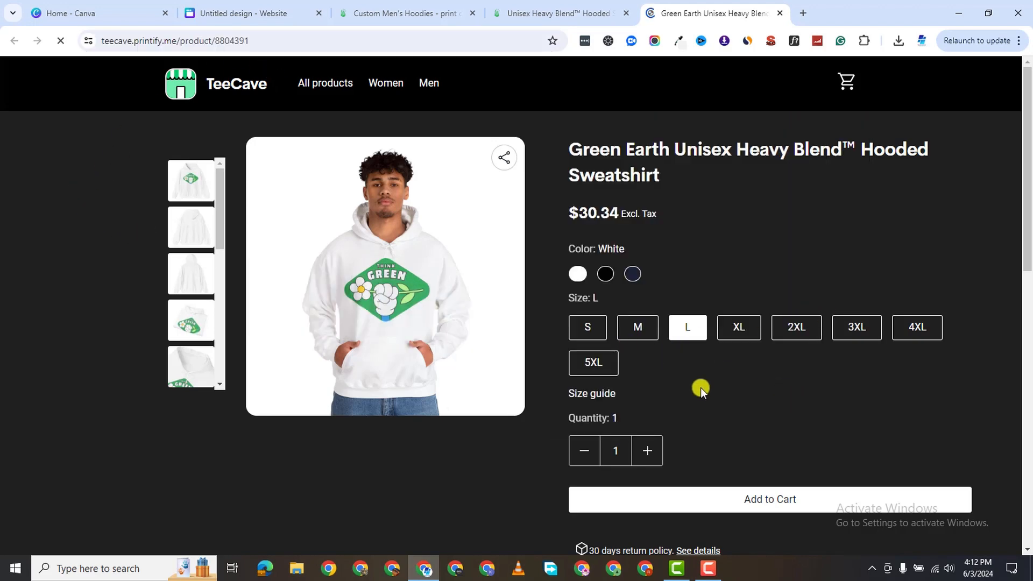
scroll(368, 389, "down", 1)
scroll(368, 389, "down", 6)
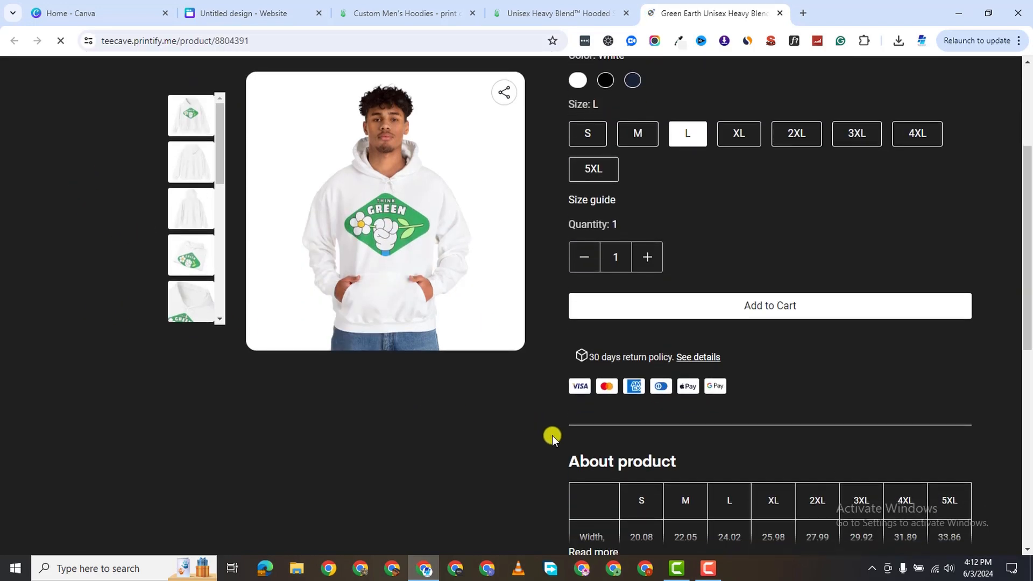
scroll(696, 194, "down", 2)
scroll(707, 203, "up", 1)
left_click(592, 14)
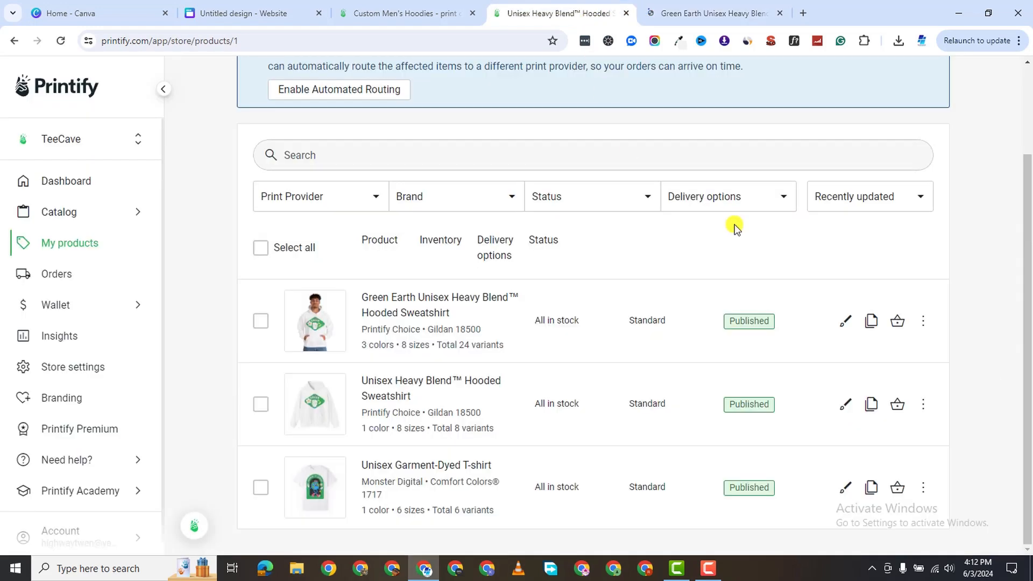
scroll(628, 266, "up", 2)
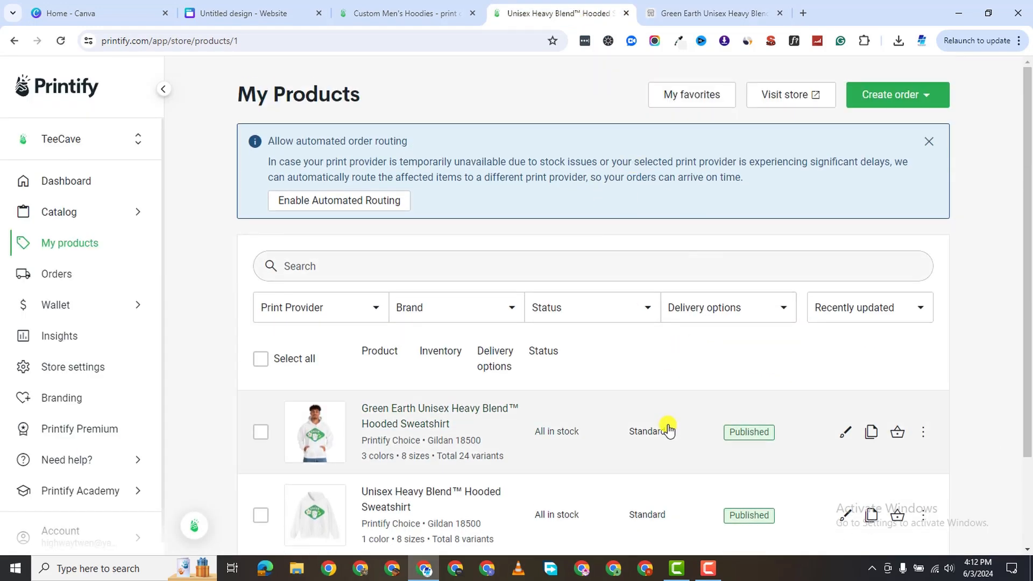
left_click(708, 569)
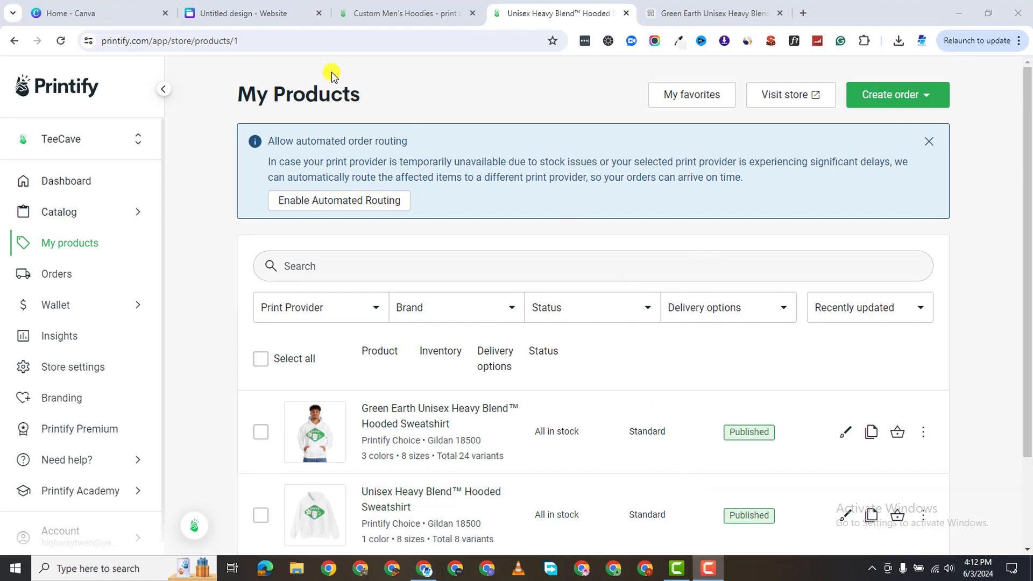
key("ctrl+Tab")
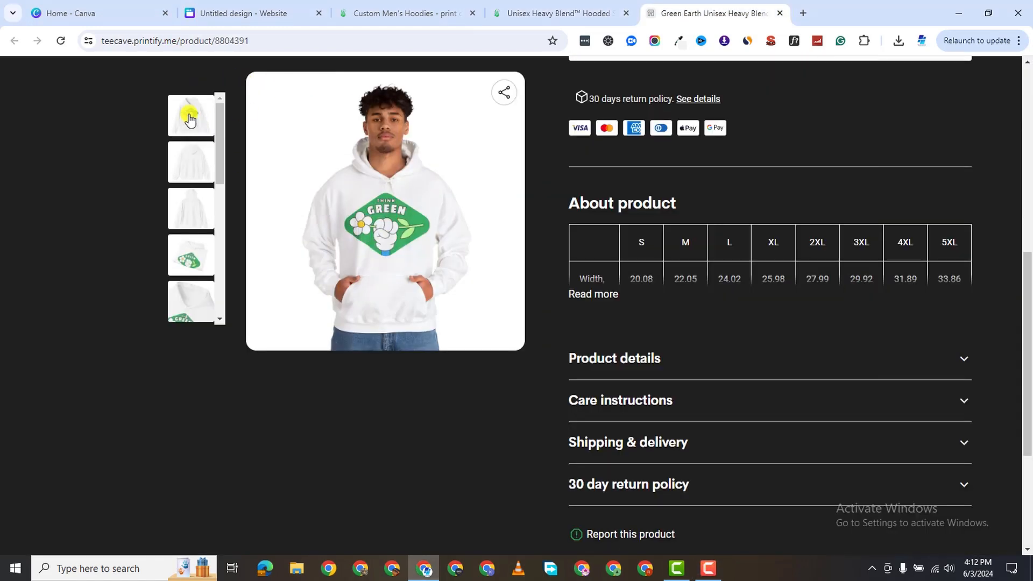
Browse the hoodie photos, add two to the cart and go to checkout.
left_click(202, 165)
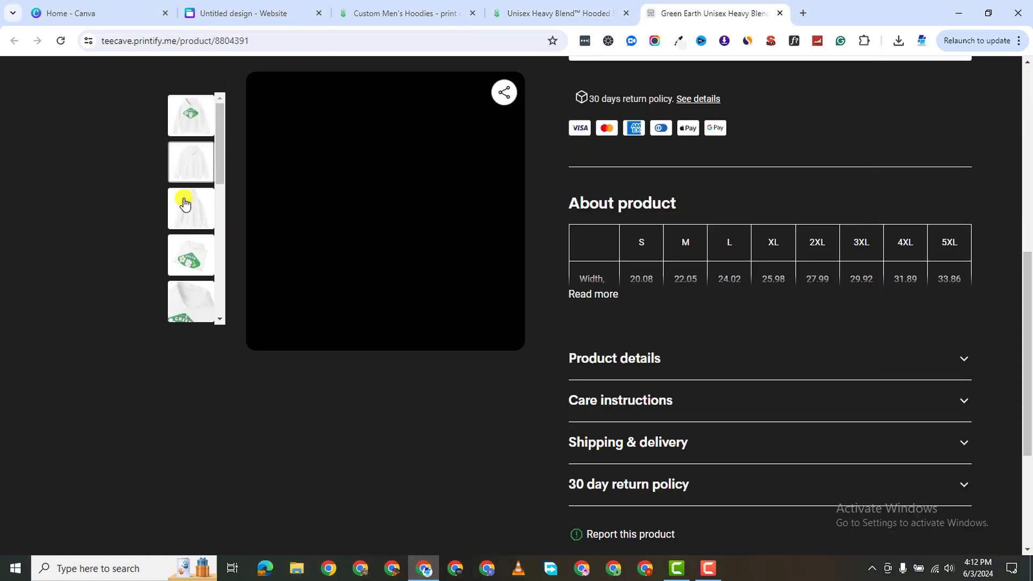
left_click_drag(215, 161, 214, 209)
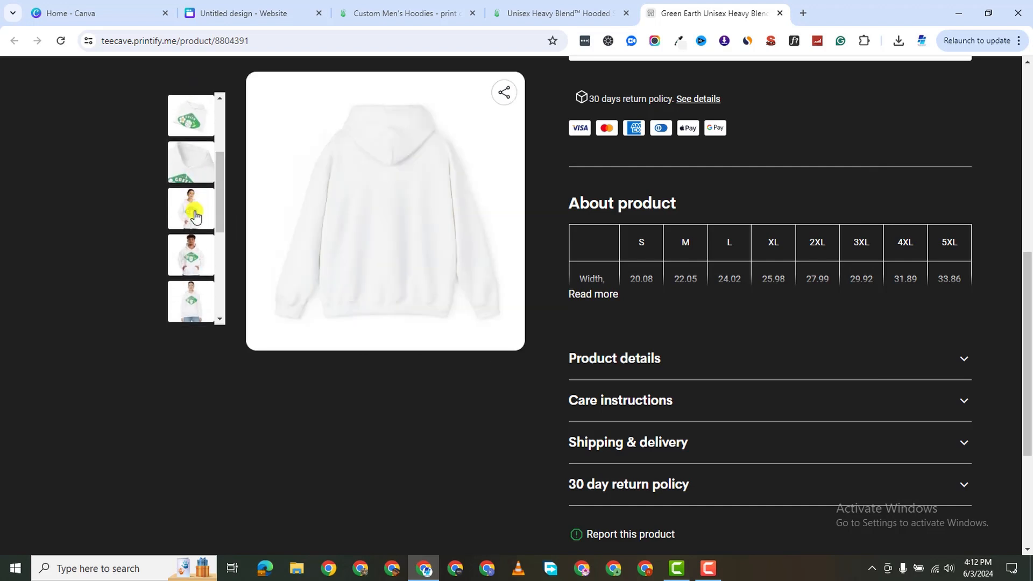
left_click(196, 218)
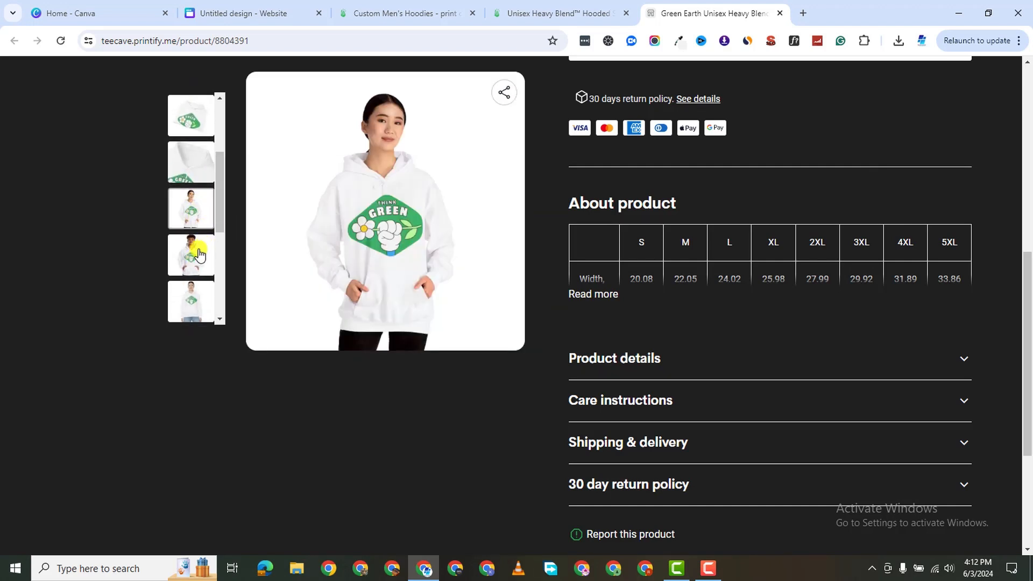
left_click(198, 254)
scroll(657, 333, "up", 7)
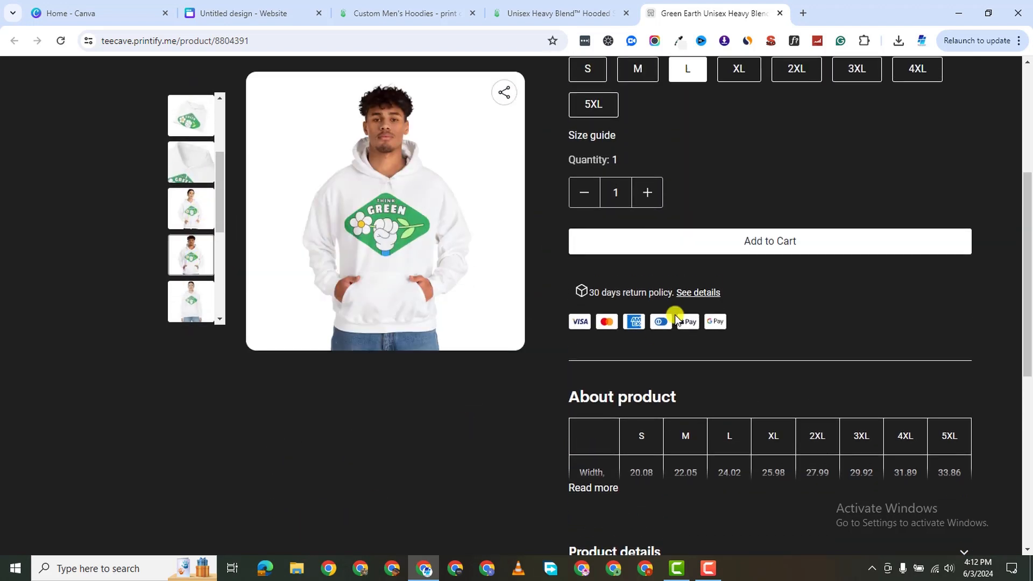
left_click(645, 387)
scroll(777, 319, "down", 3)
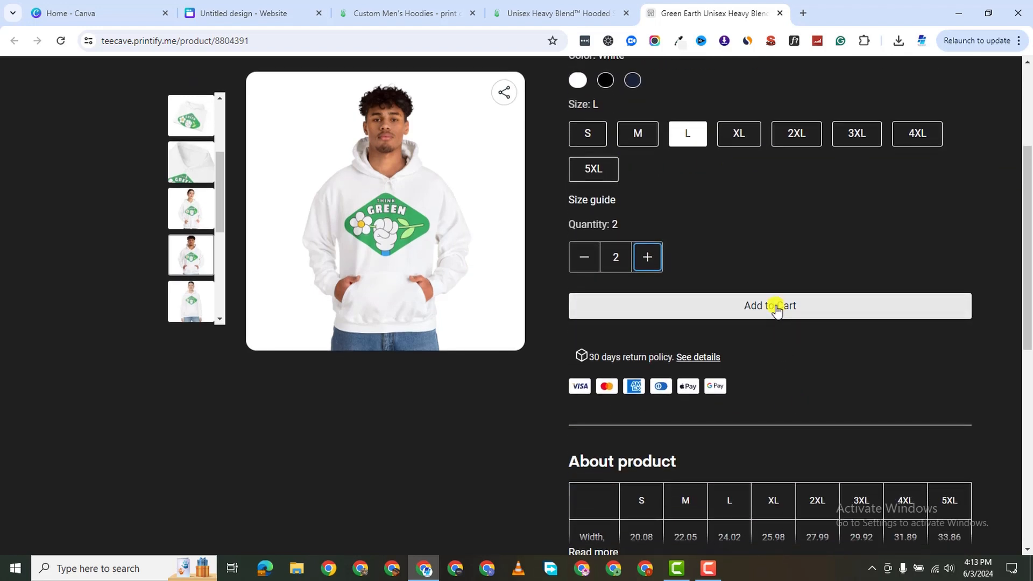
left_click(775, 302)
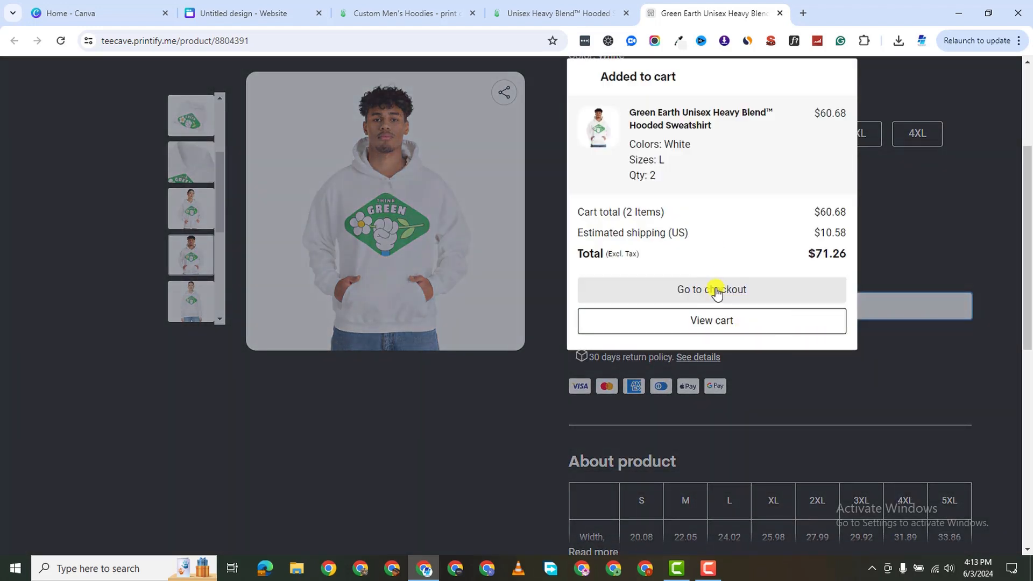
left_click(716, 292)
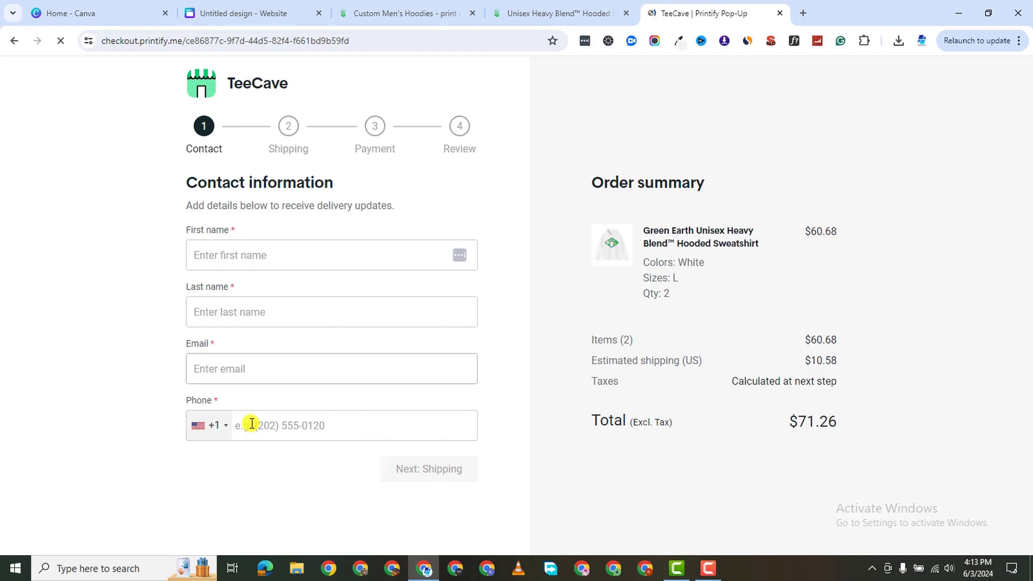
Look over the checkout form, then return to Printify's payouts setup.
left_click(240, 254)
left_click(134, 296)
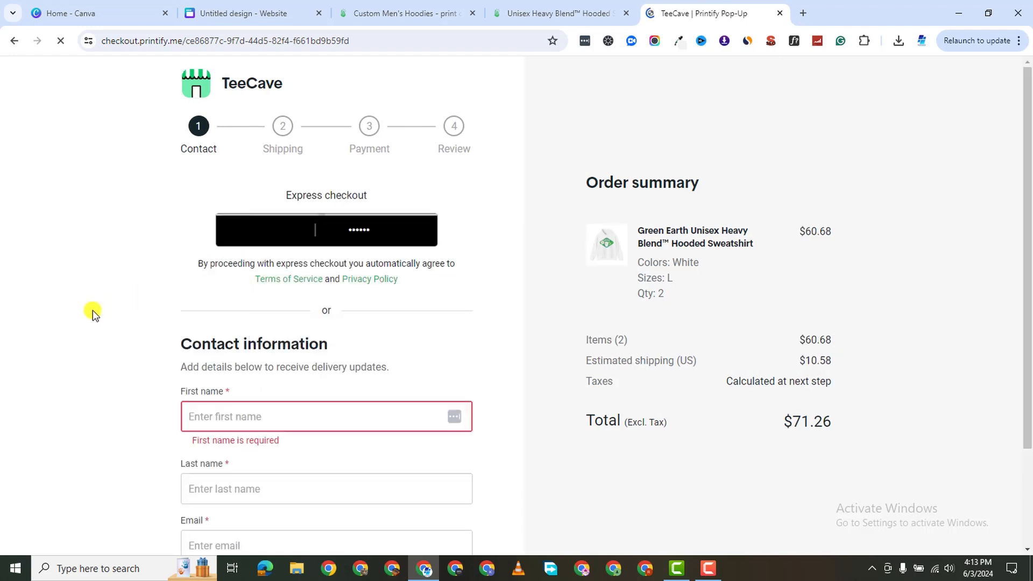
scroll(658, 329, "down", 2)
scroll(732, 371, "up", 2)
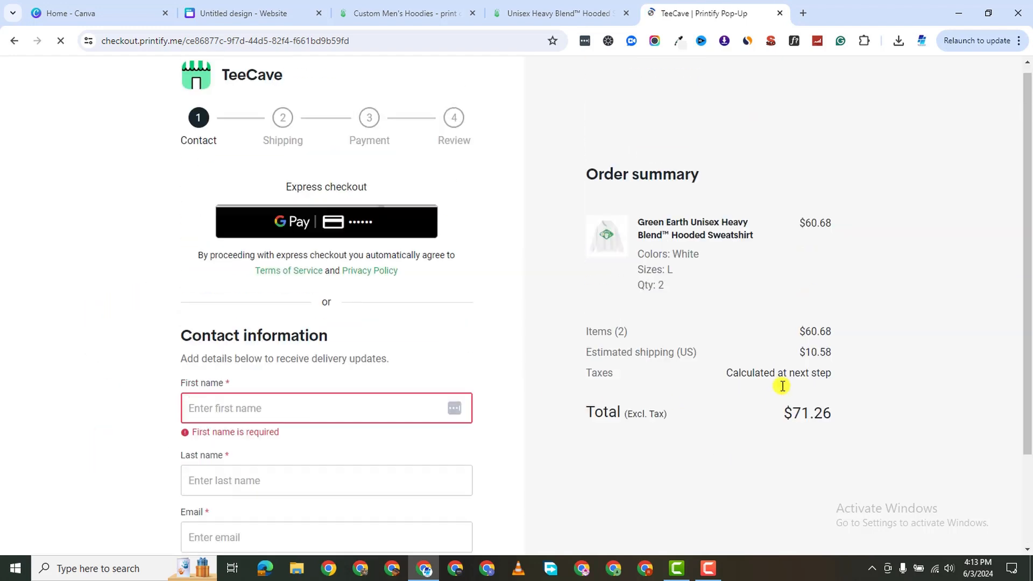
left_click(509, 15)
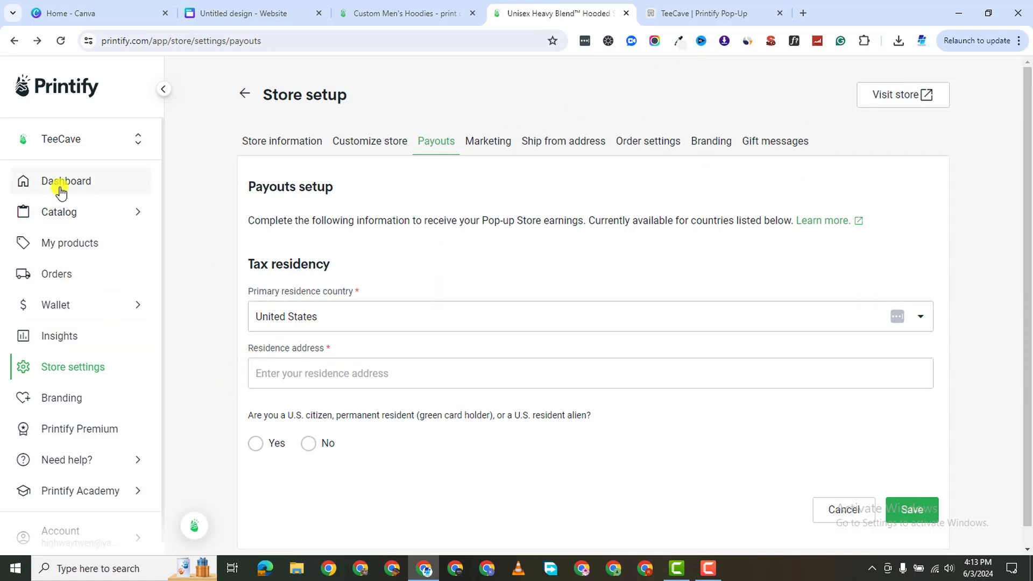
Add Facebook, Instagram and Tiktok link fields in Store information settings.
left_click(68, 362)
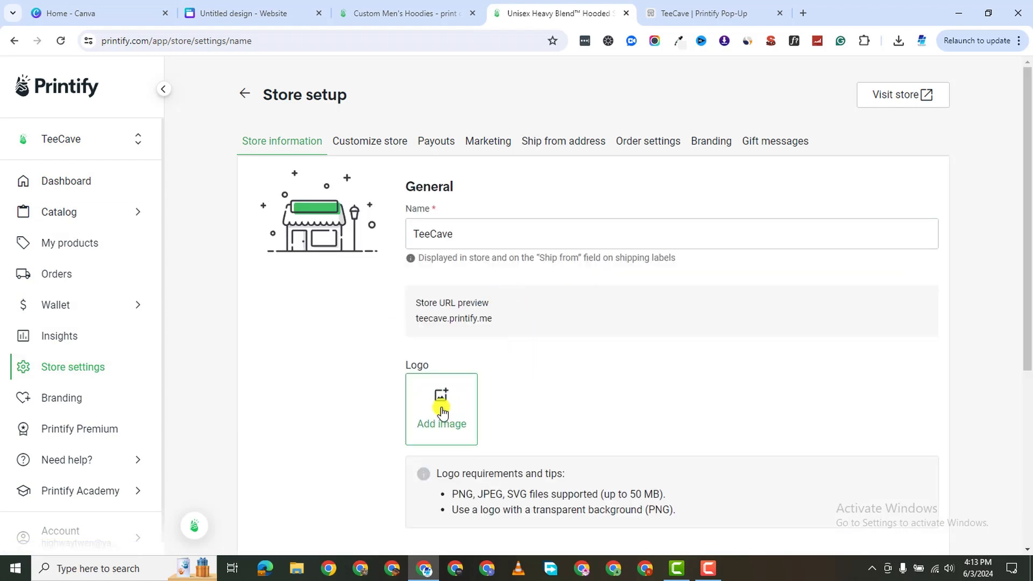
scroll(441, 412, "down", 5)
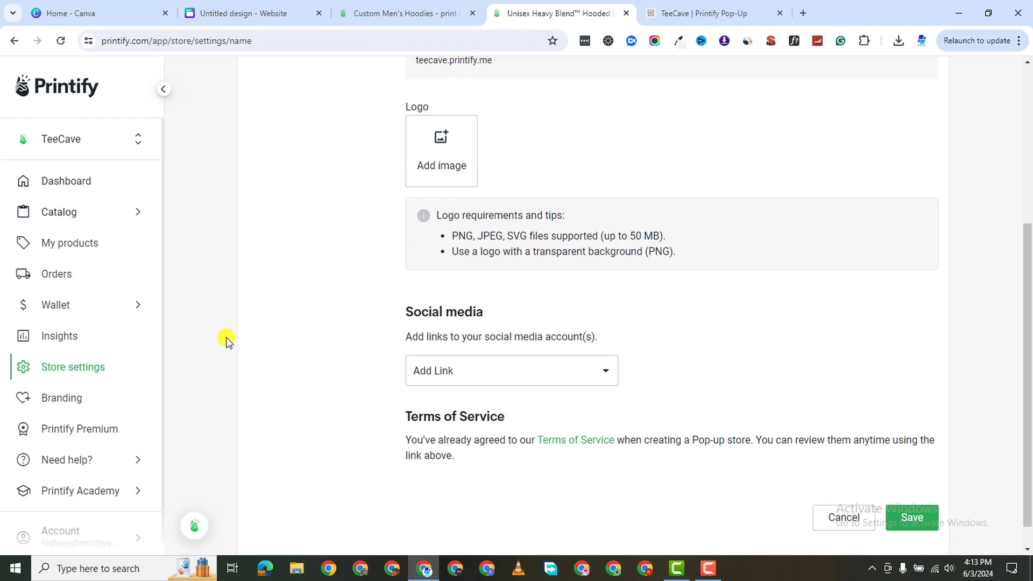
scroll(242, 322, "up", 5)
scroll(480, 376, "down", 5)
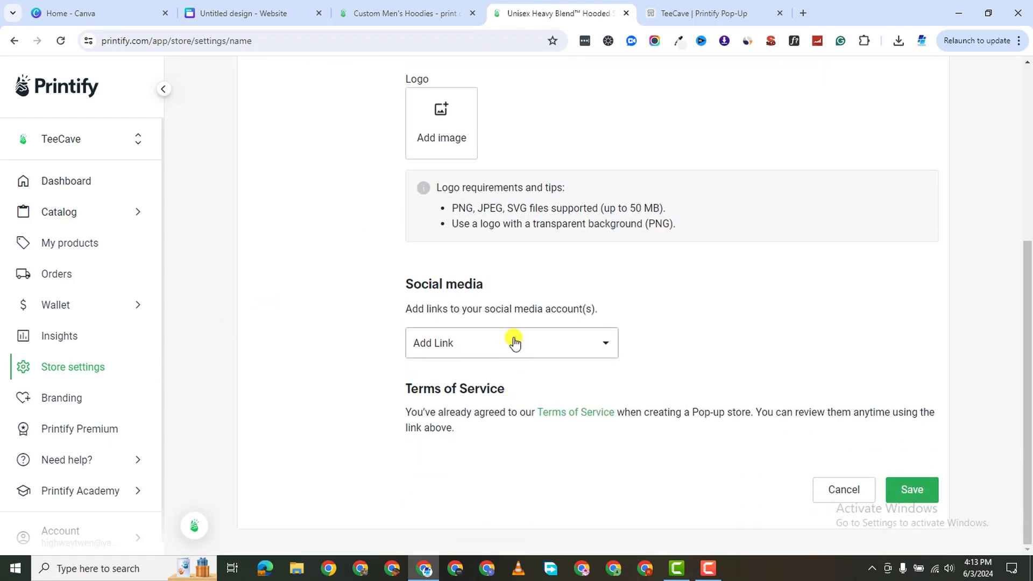
left_click(515, 343)
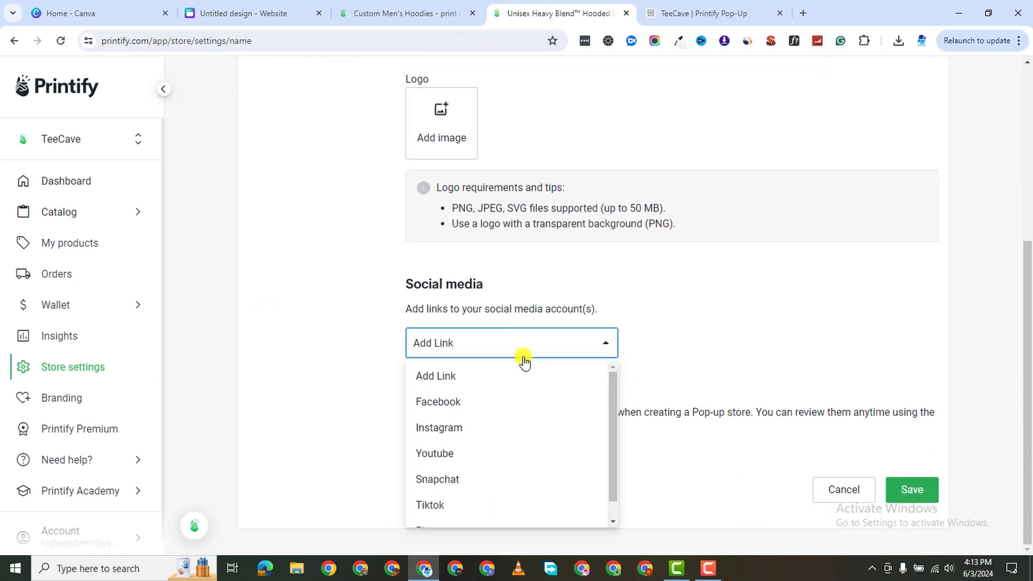
left_click(444, 377)
left_click(540, 336)
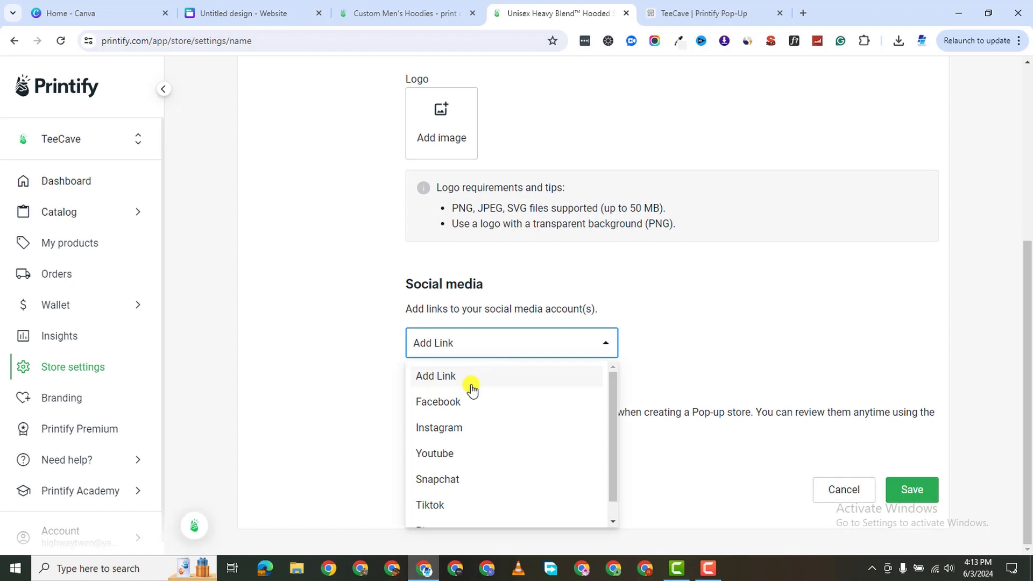
left_click(479, 398)
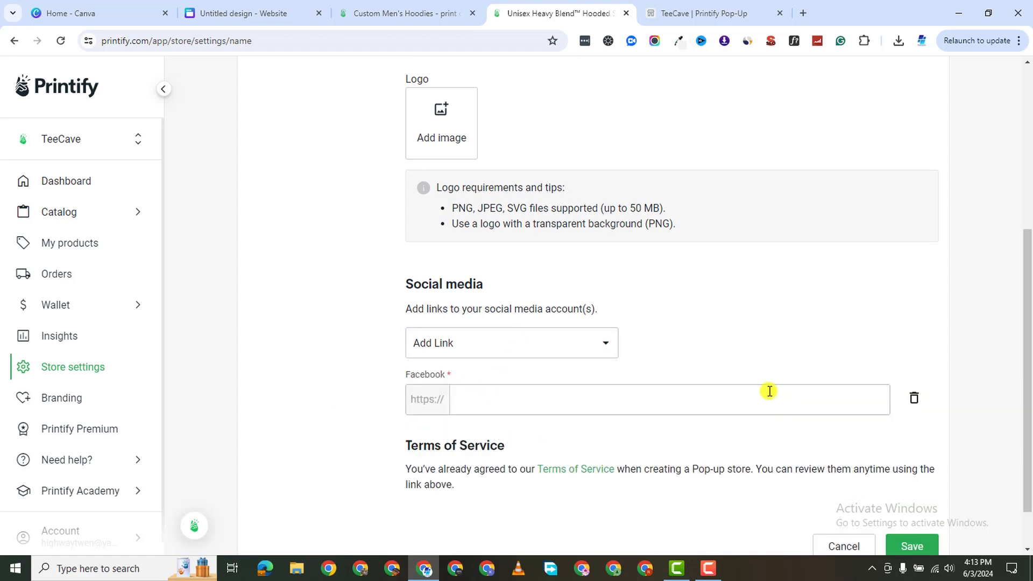
left_click(509, 340)
left_click(477, 403)
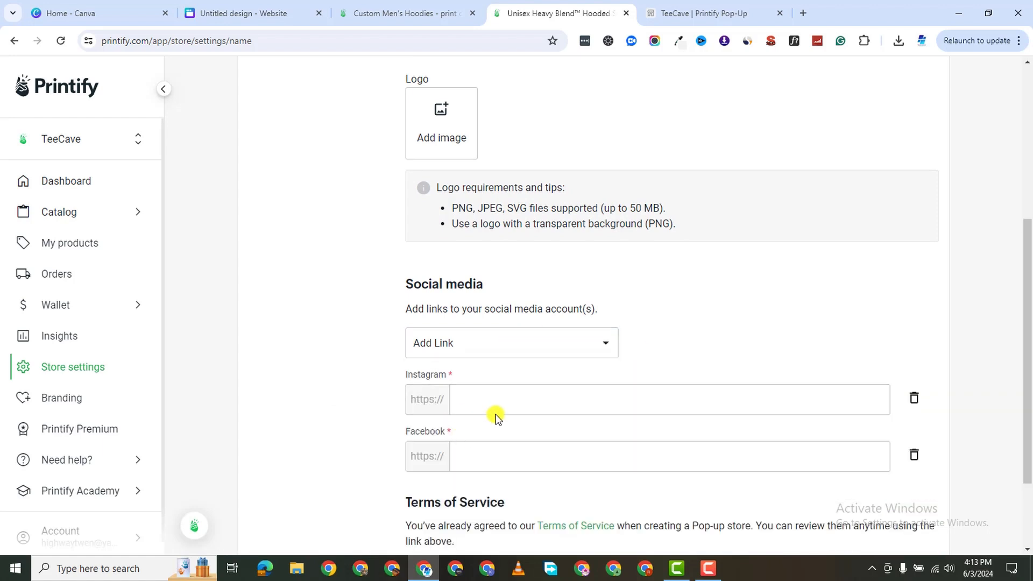
left_click(509, 340)
left_click(492, 456)
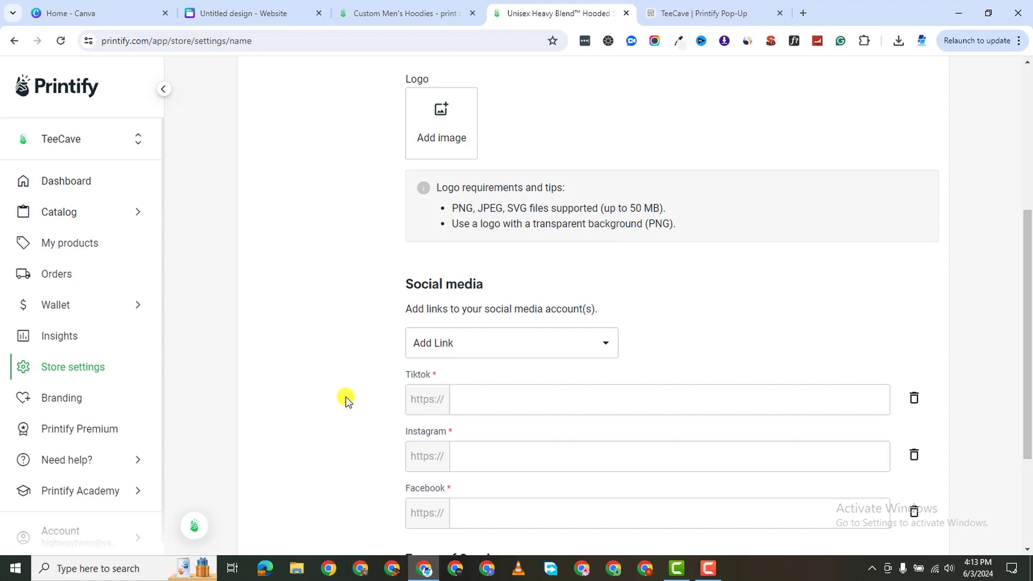
Delete all three social link rows and save the store settings.
scroll(345, 409, "down", 1)
scroll(338, 414, "down", 2)
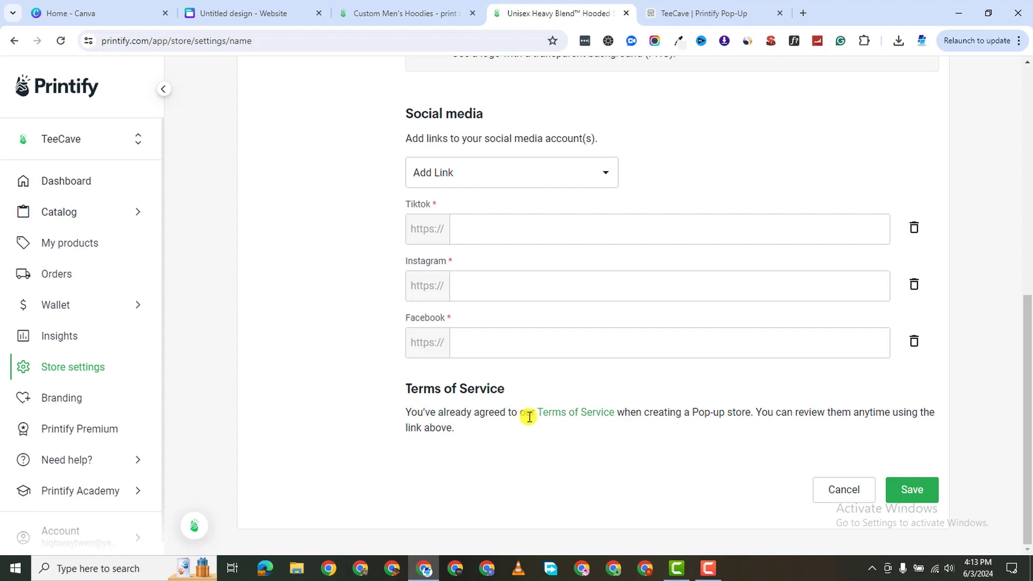
scroll(630, 385, "up", 2)
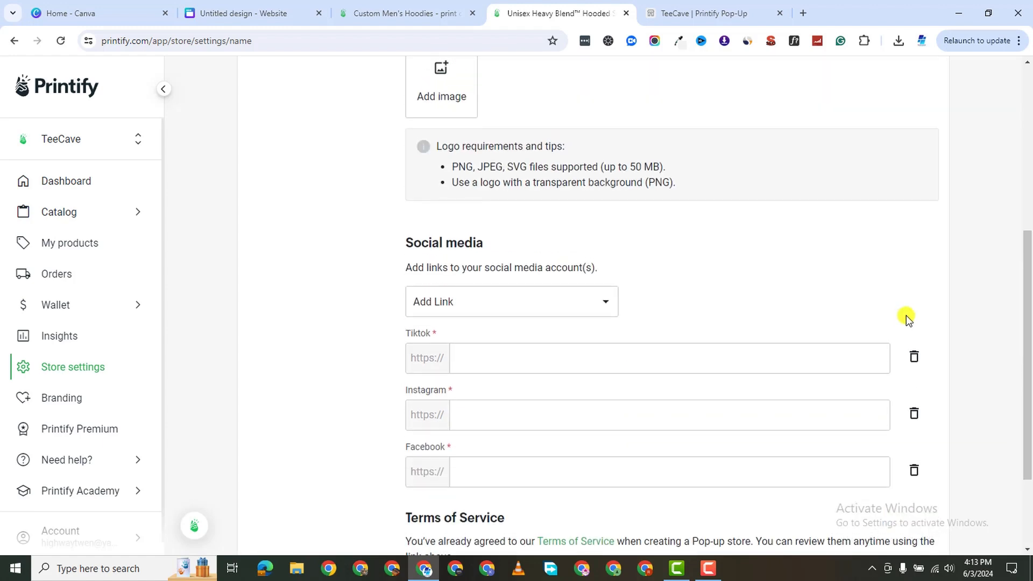
left_click(914, 357)
left_click(915, 412)
left_click(913, 356)
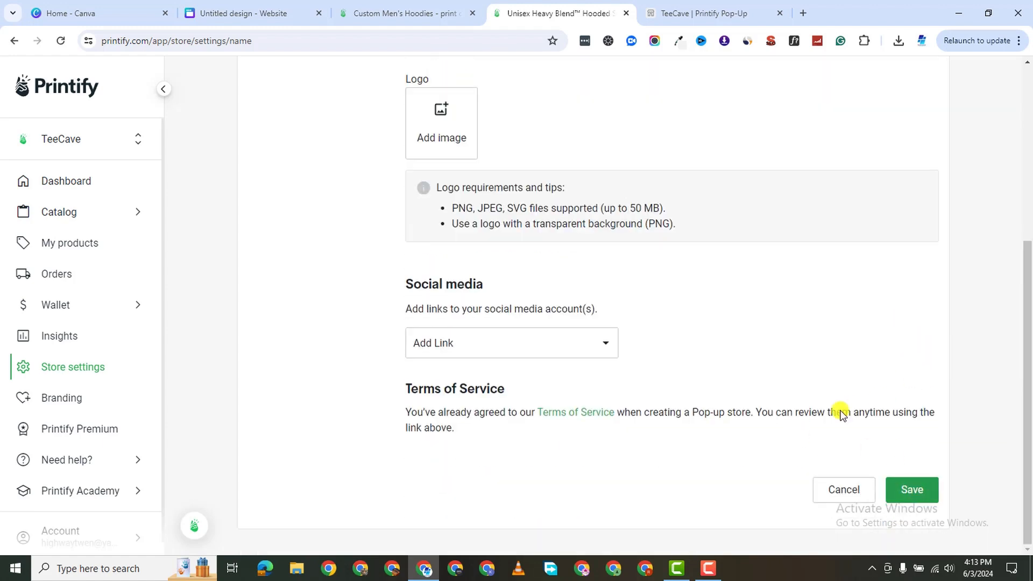
scroll(813, 404, "up", 3)
scroll(813, 414, "down", 3)
left_click(913, 488)
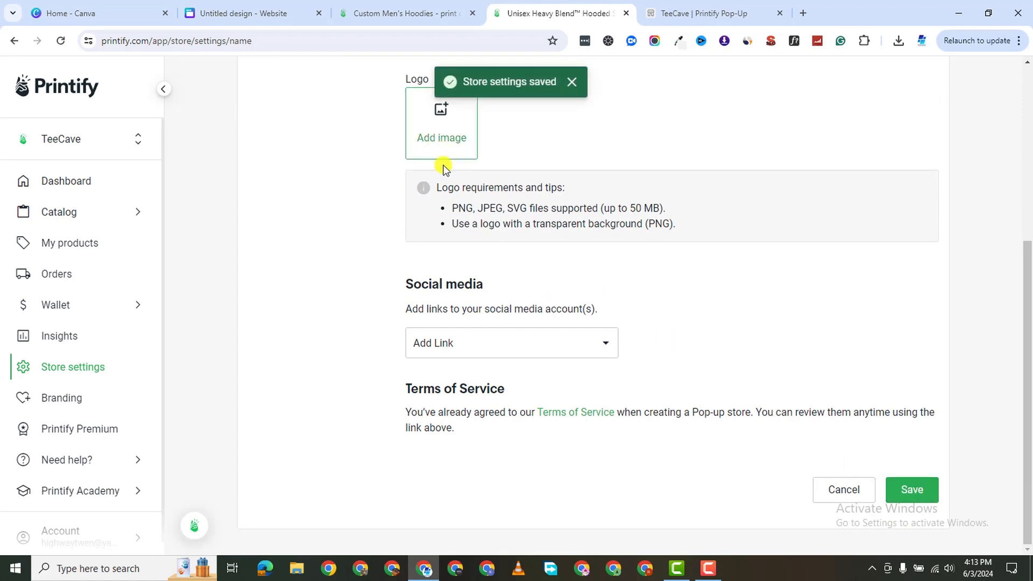
scroll(438, 156, "up", 5)
Open the Payouts setup and keep United States as the residence country.
left_click(374, 146)
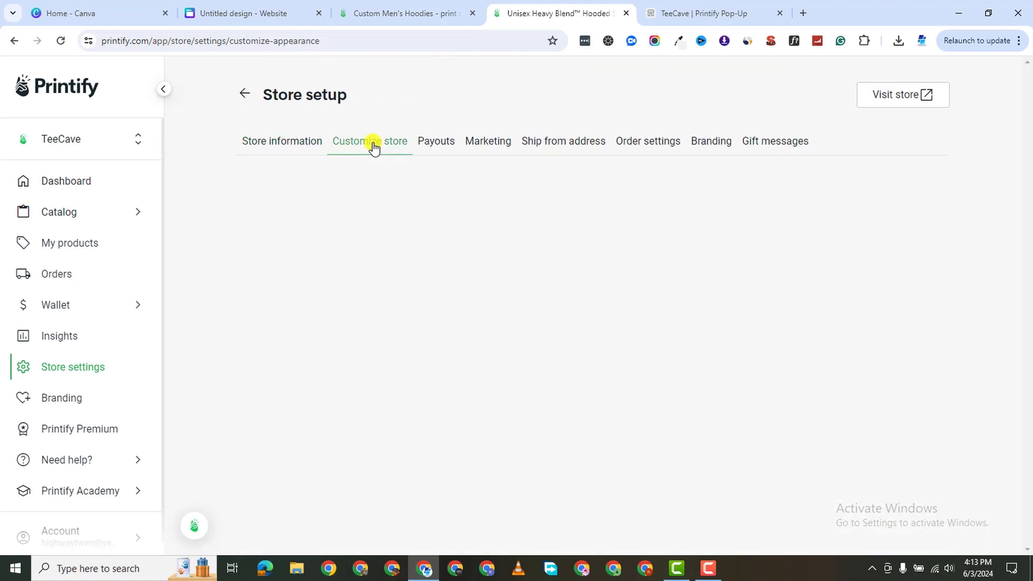
scroll(691, 444, "down", 5)
scroll(659, 445, "up", 5)
left_click(436, 141)
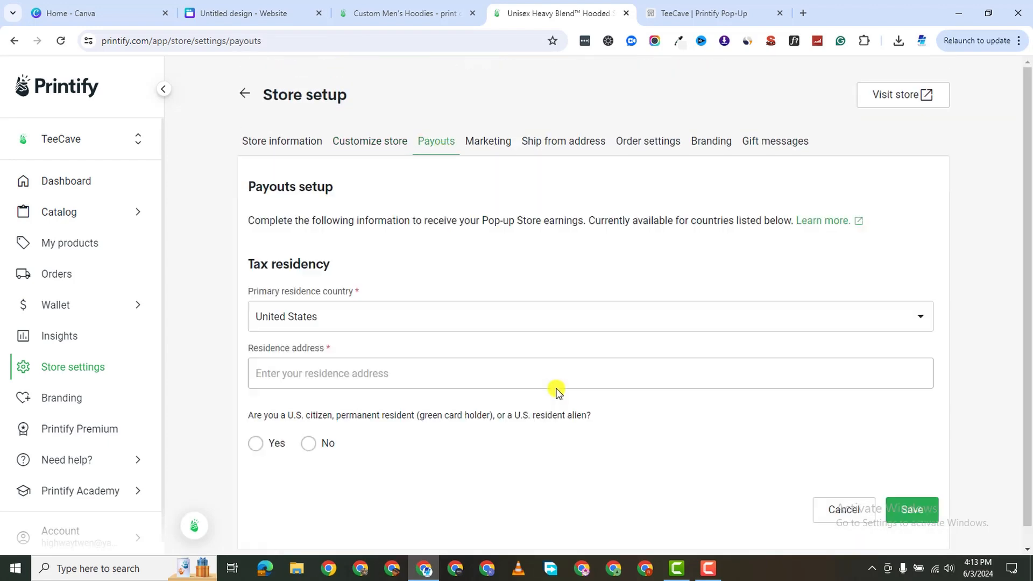
left_click(347, 321)
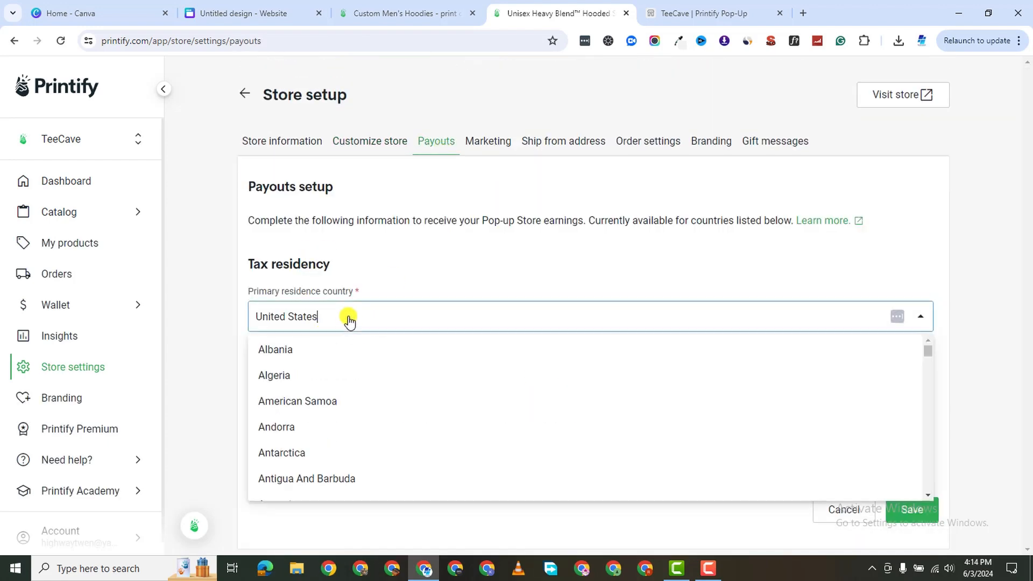
double_click(339, 322)
left_click(240, 321)
Begin typing the residence address, correcting an initial mistype.
left_click(330, 378)
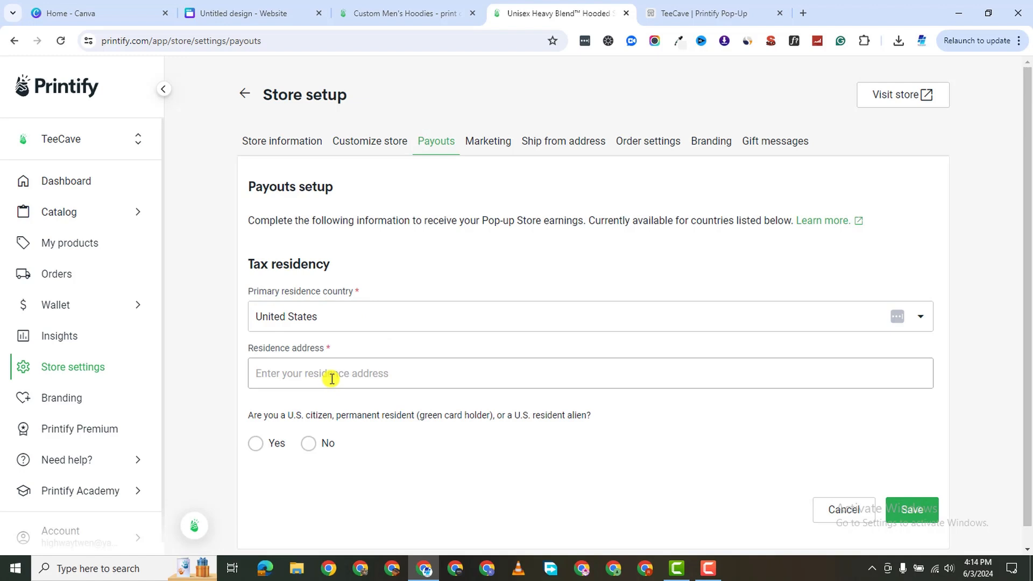
type("12")
key("BackSpace")
key("BackSpace")
key("BackSpace")
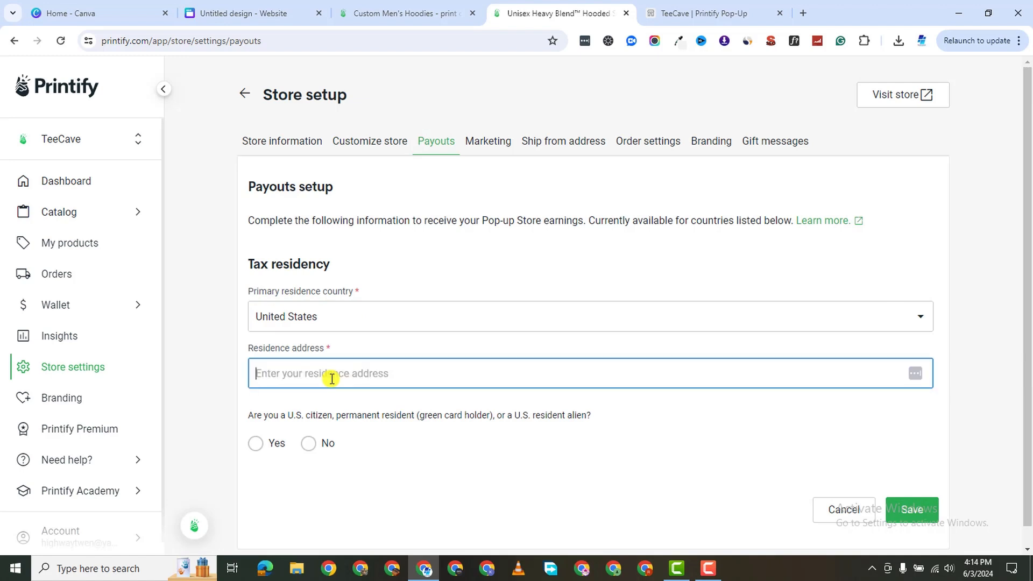
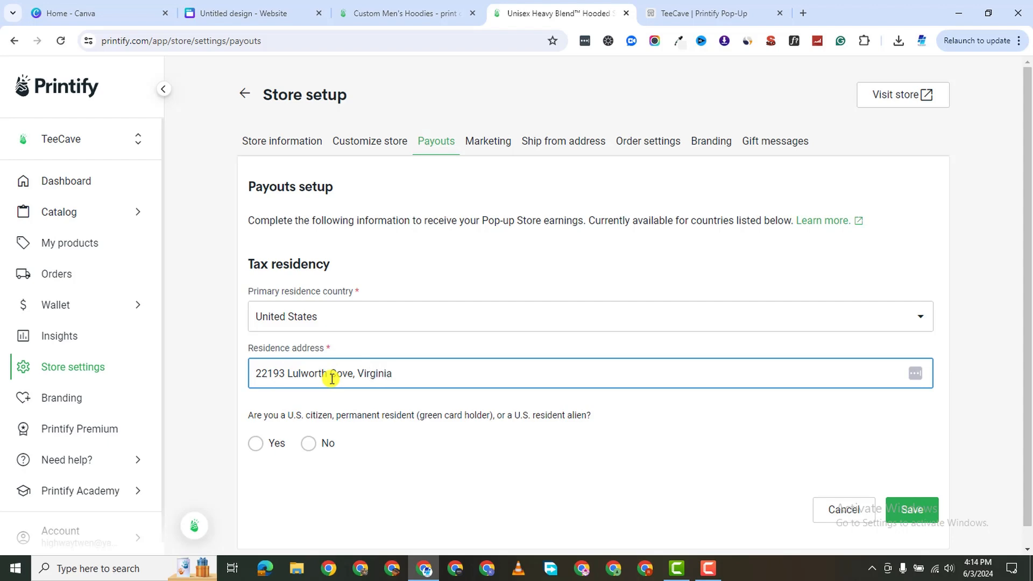
Answer No to the U.S. citizen or resident question, then click into the Full name and TIN fields.
left_click(311, 445)
scroll(801, 476, "down", 5)
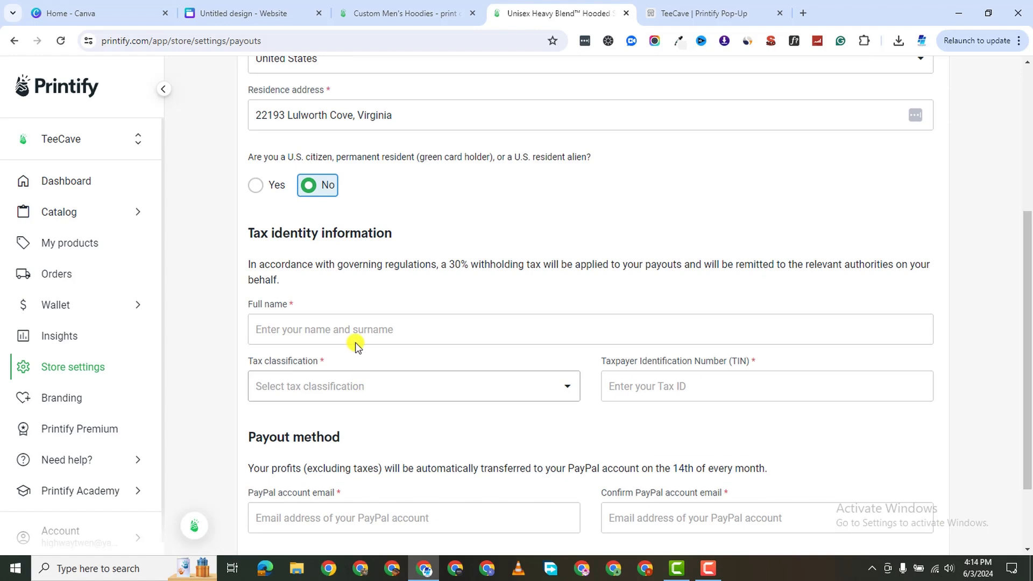
scroll(360, 339, "down", 2)
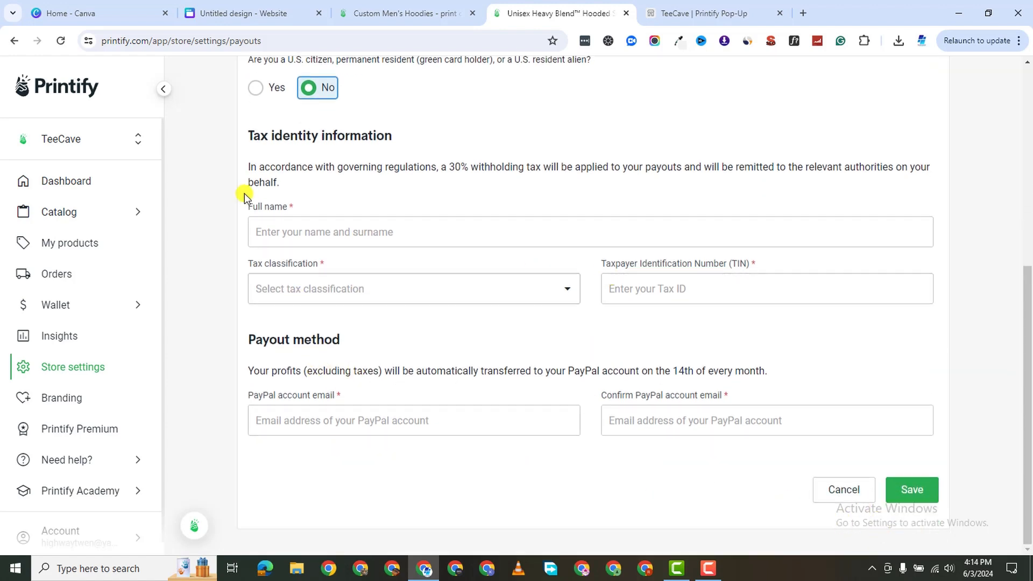
left_click(305, 233)
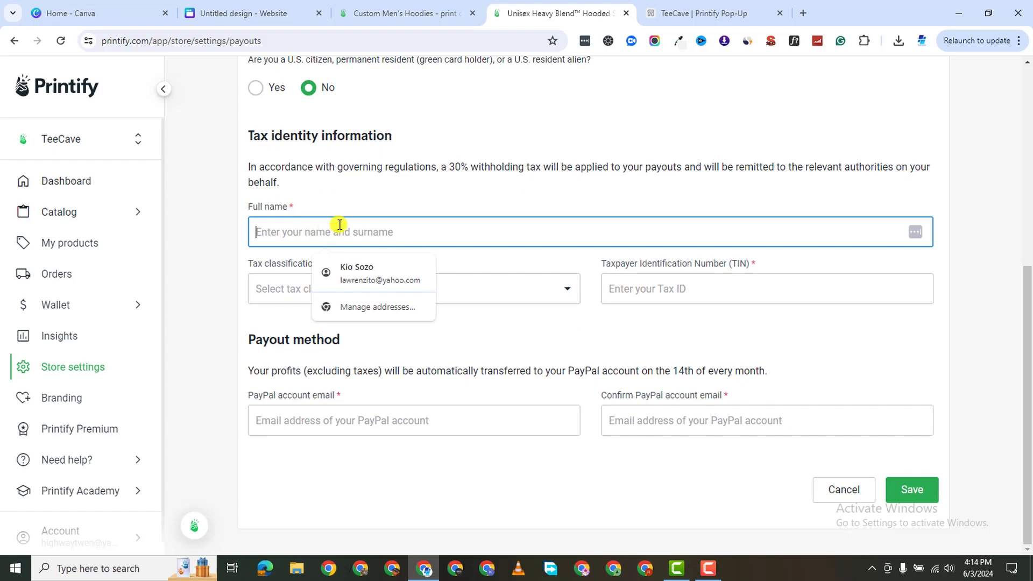
left_click(639, 297)
Go to the store's Marketing settings with its Google Analytics and Facebook Pixel fields.
scroll(380, 237, "up", 2)
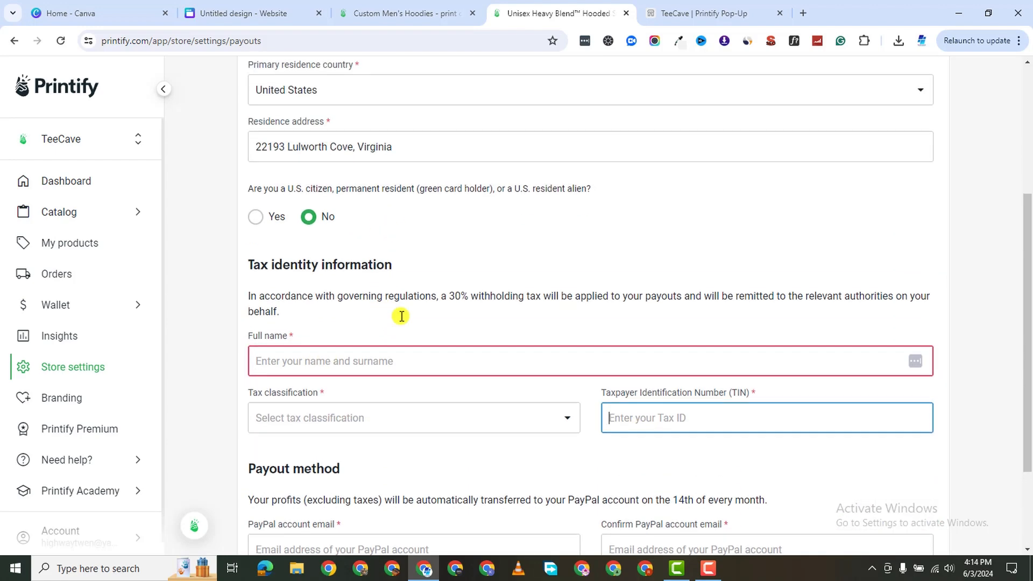
scroll(635, 527, "down", 2)
scroll(668, 265, "up", 7)
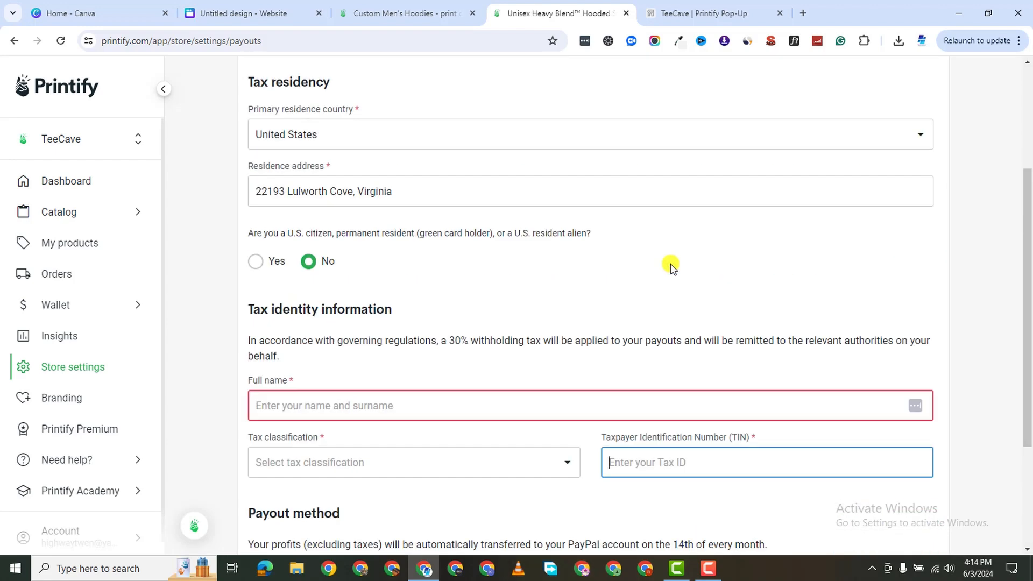
left_click(505, 151)
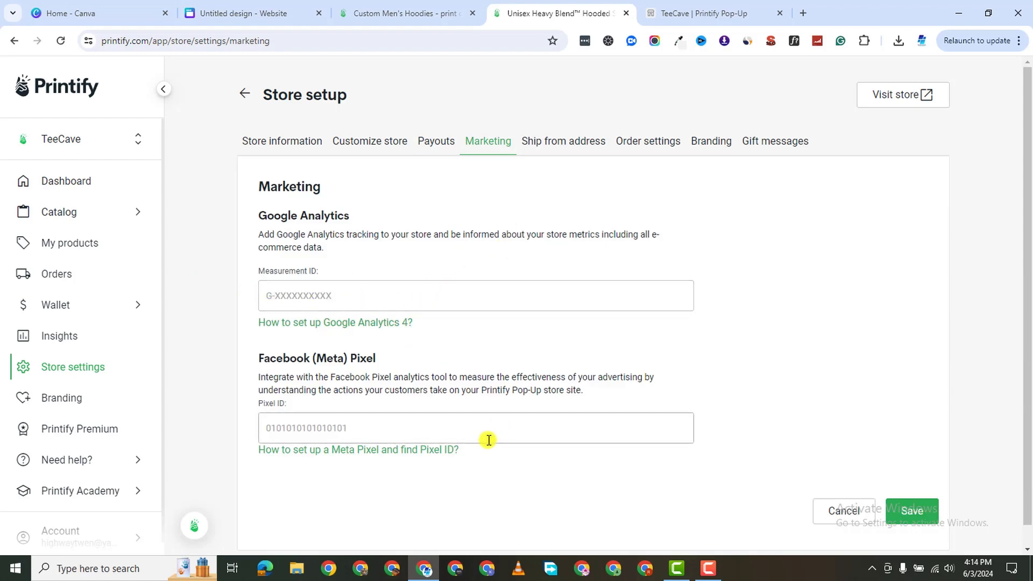
Review the ship-from address and order settings, leaving order routing turned off.
left_click(565, 142)
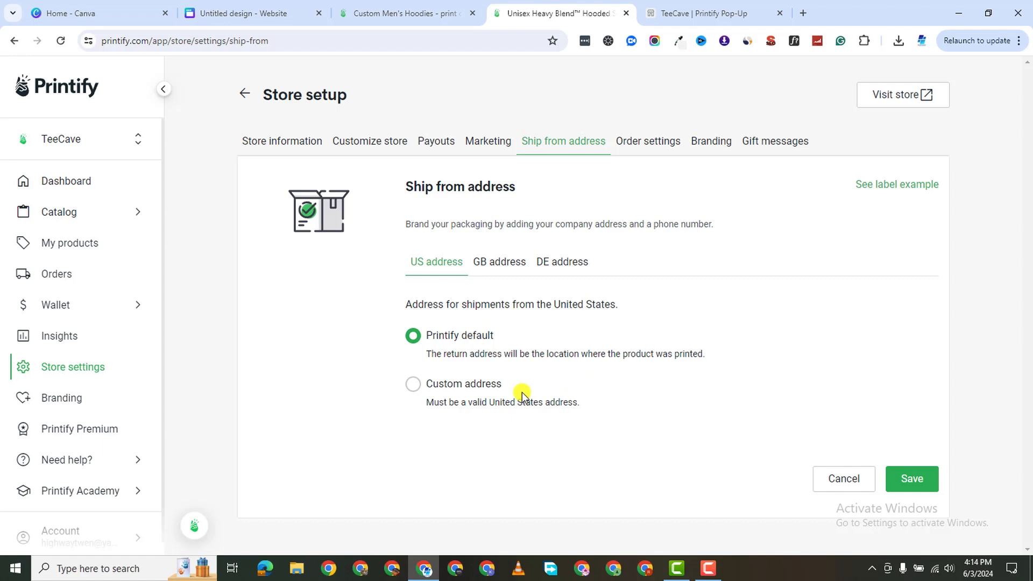
left_click(647, 154)
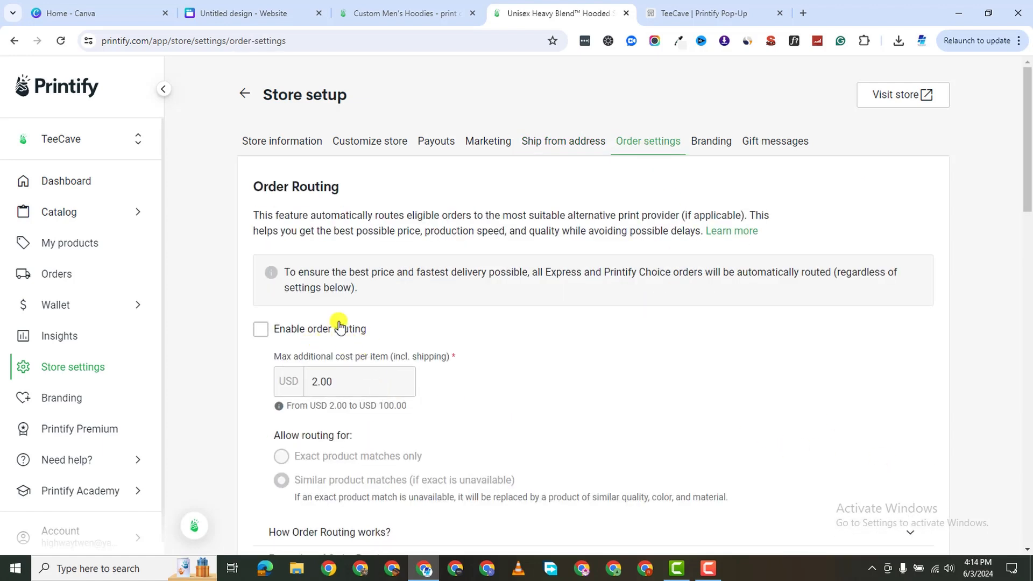
left_click(260, 332)
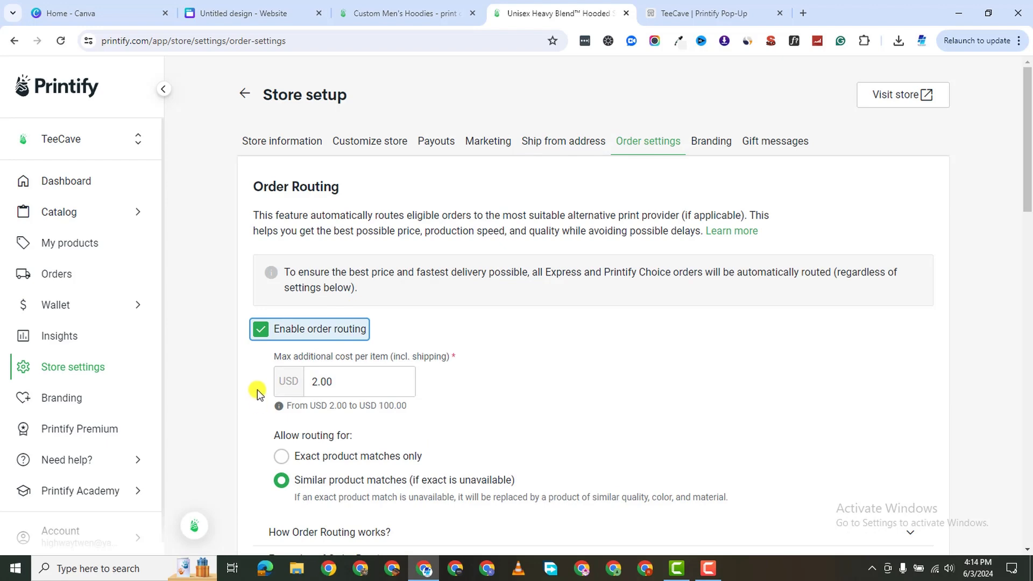
left_click(260, 329)
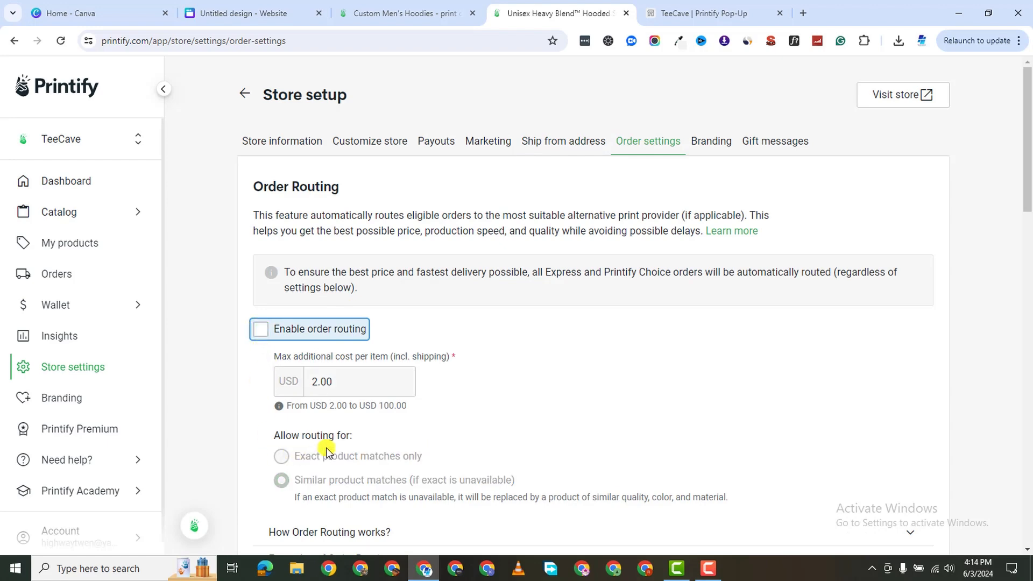
scroll(315, 453, "down", 6)
scroll(393, 454, "up", 1)
scroll(411, 413, "down", 4)
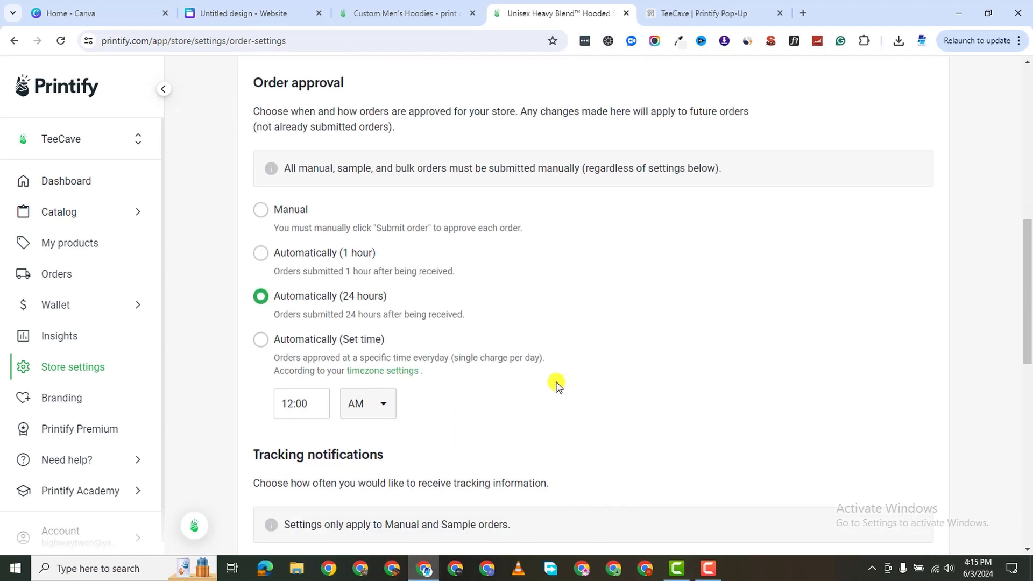
scroll(527, 403, "up", 2)
Flip between browser tabs, settling on the TeeCave checkout for two white L hoodies ($71.26).
left_click(686, 6)
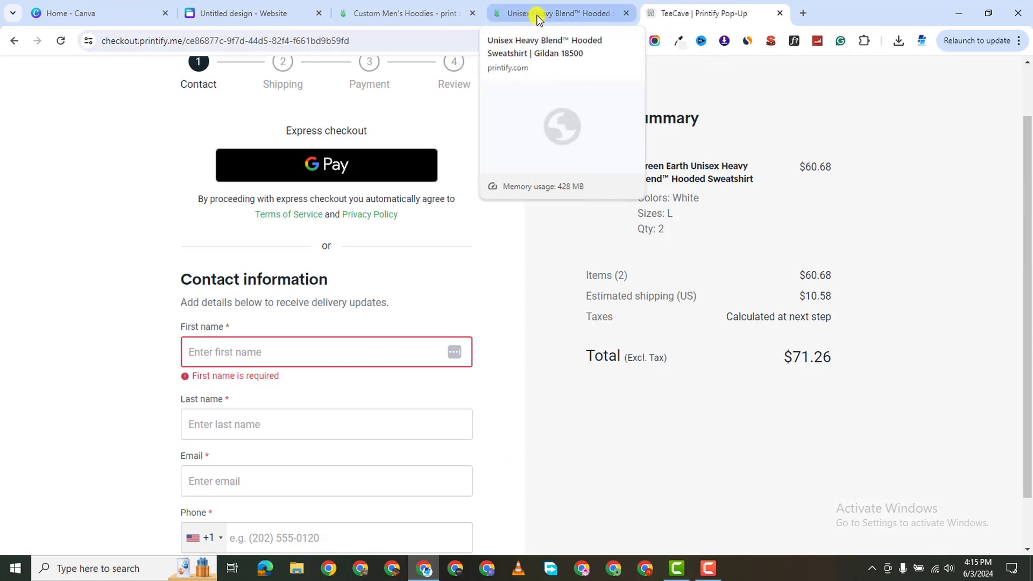
left_click(537, 15)
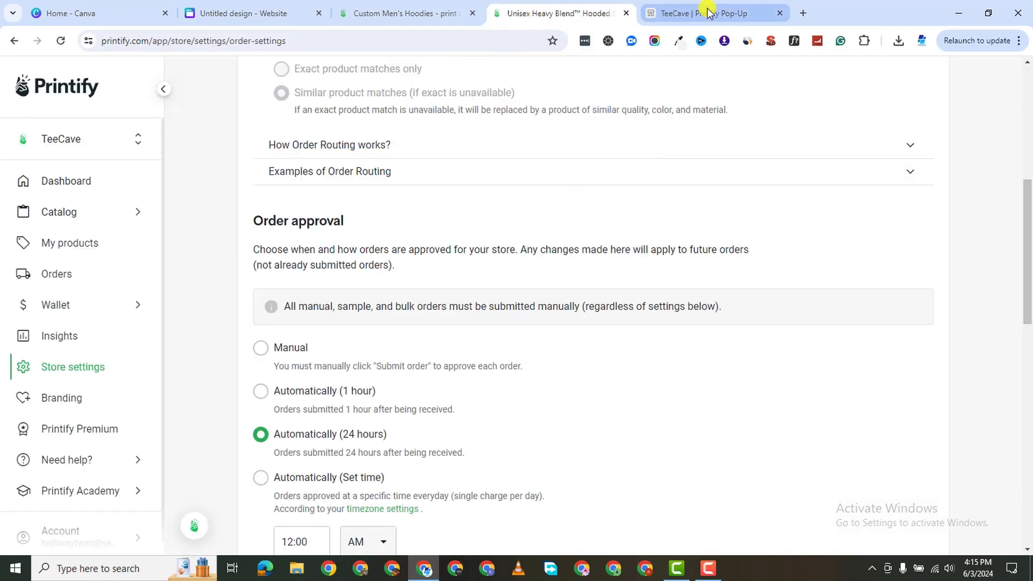
left_click(710, 12)
left_click(397, 13)
left_click(292, 13)
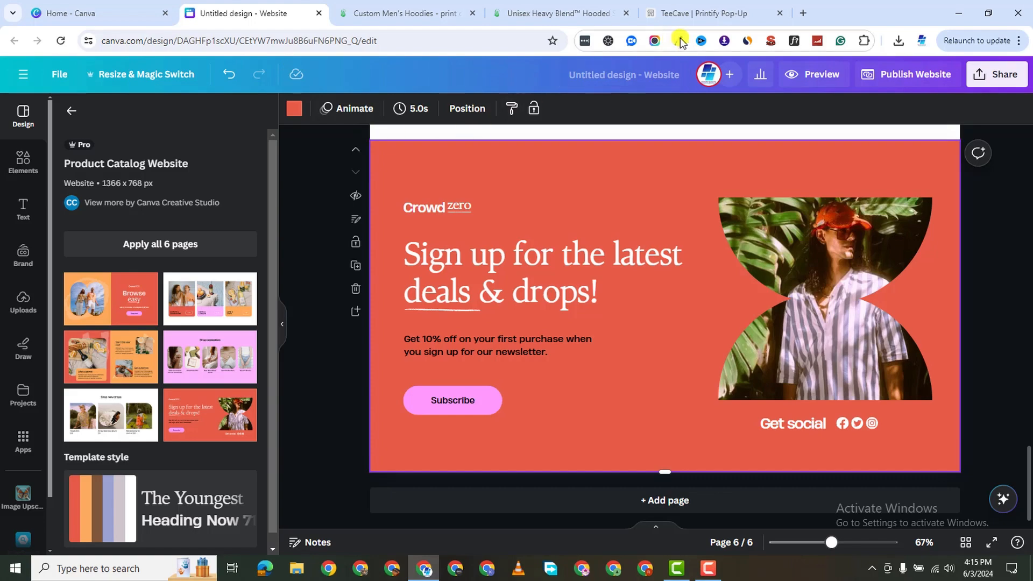
scroll(622, 247, "up", 5)
scroll(628, 287, "up", 10)
left_click(705, 13)
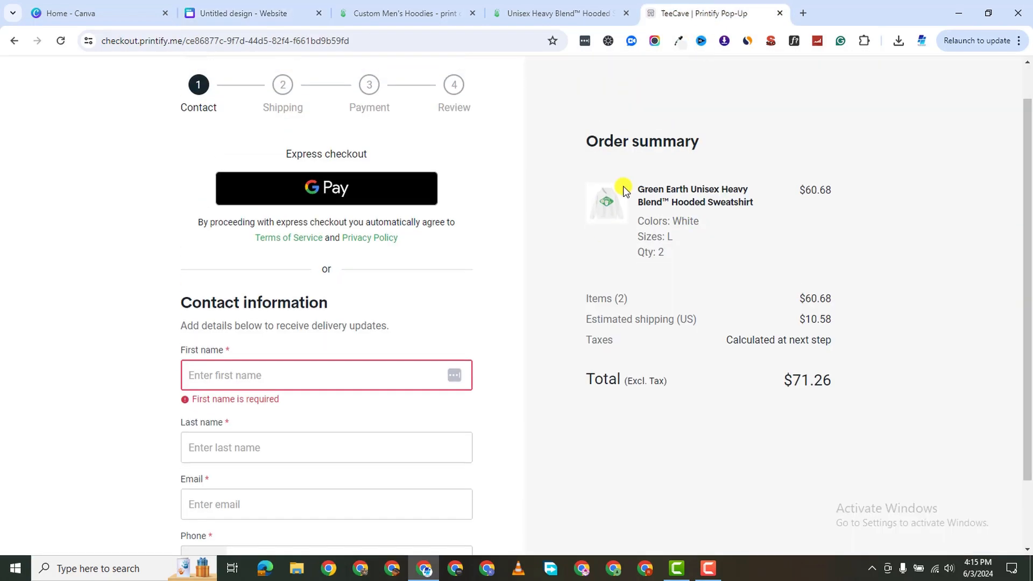
scroll(605, 209, "up", 1)
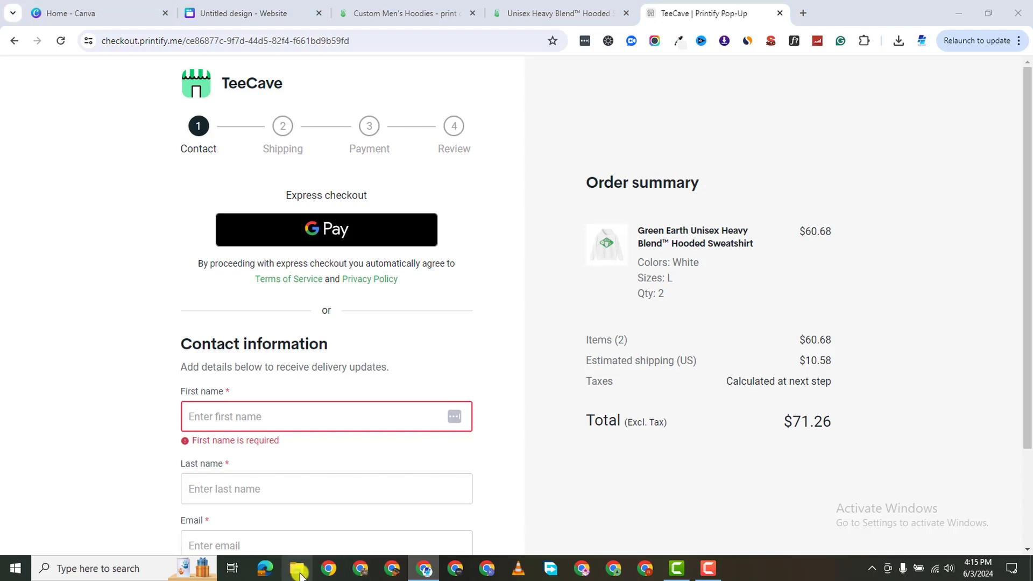
left_click(299, 571)
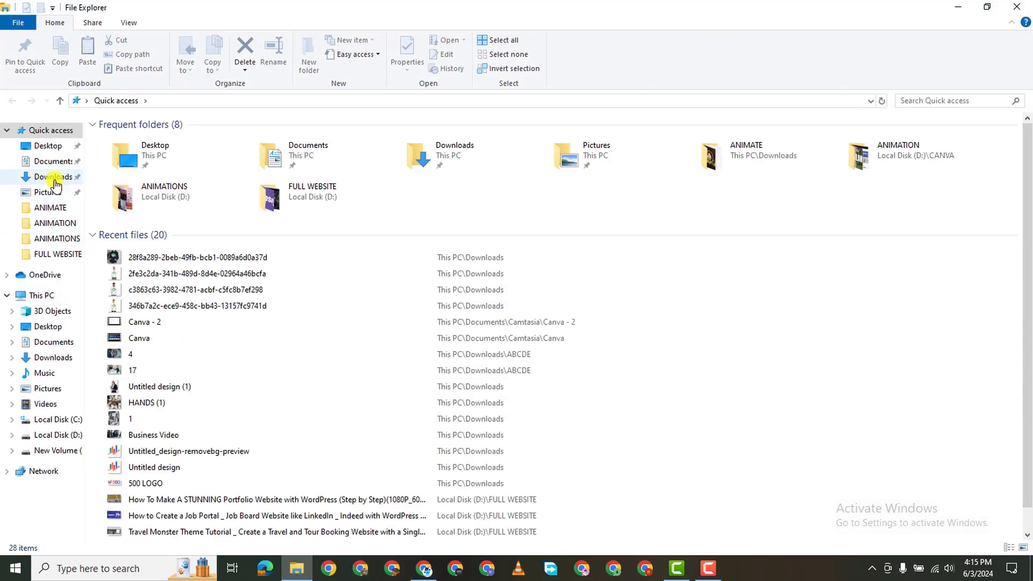
left_click(55, 183)
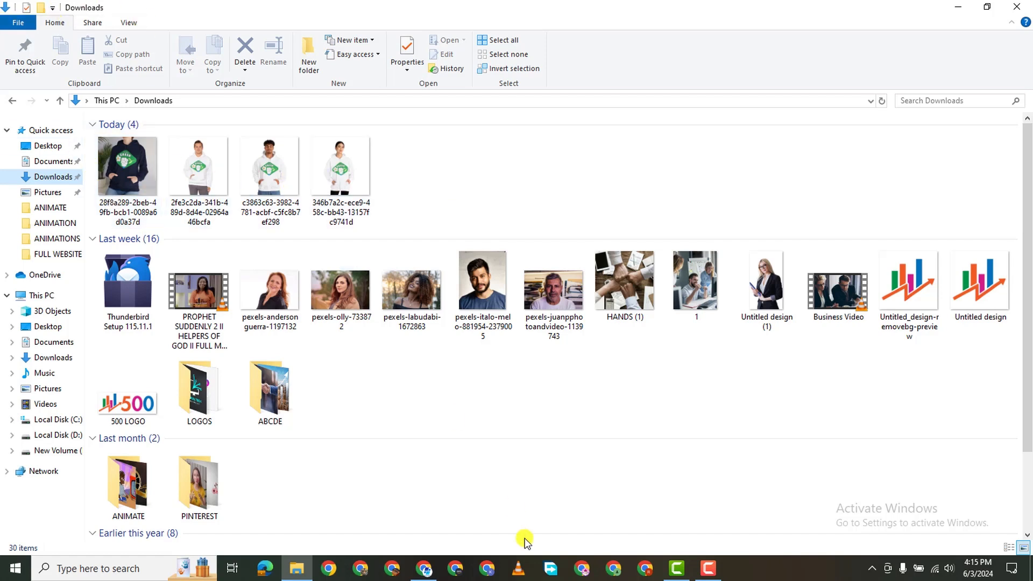
mouse_move(421, 574)
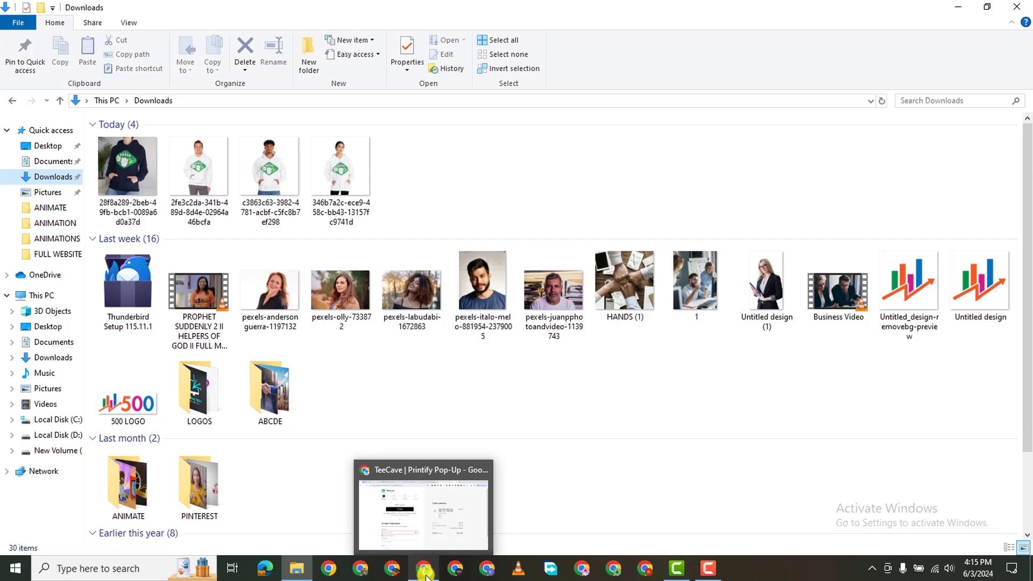
left_click(425, 575)
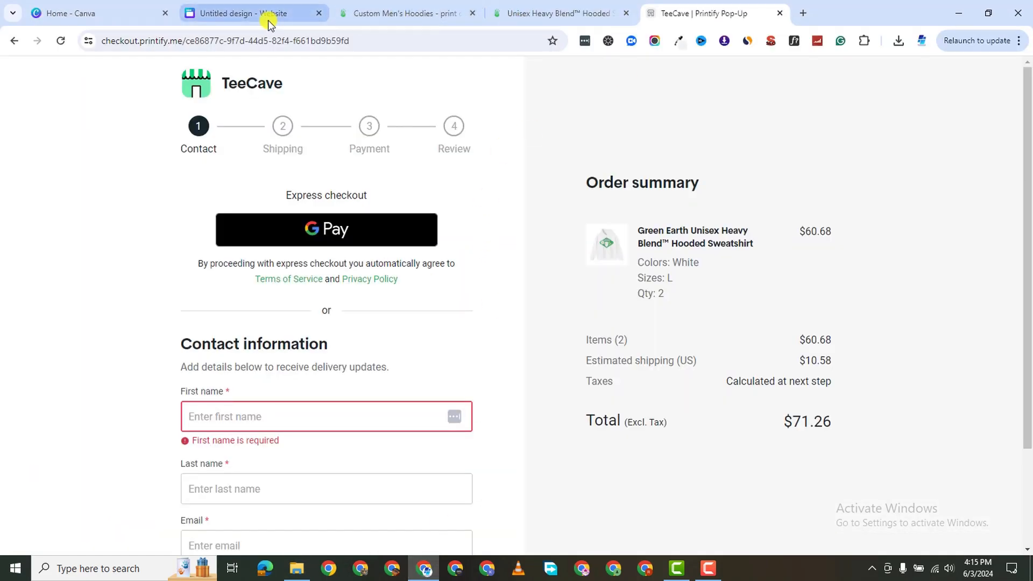
Upload the four hoodie mockups and drop a white hoodie into the first page's two-men photo frame.
left_click(269, 16)
scroll(538, 215, "down", 3)
scroll(616, 204, "up", 10)
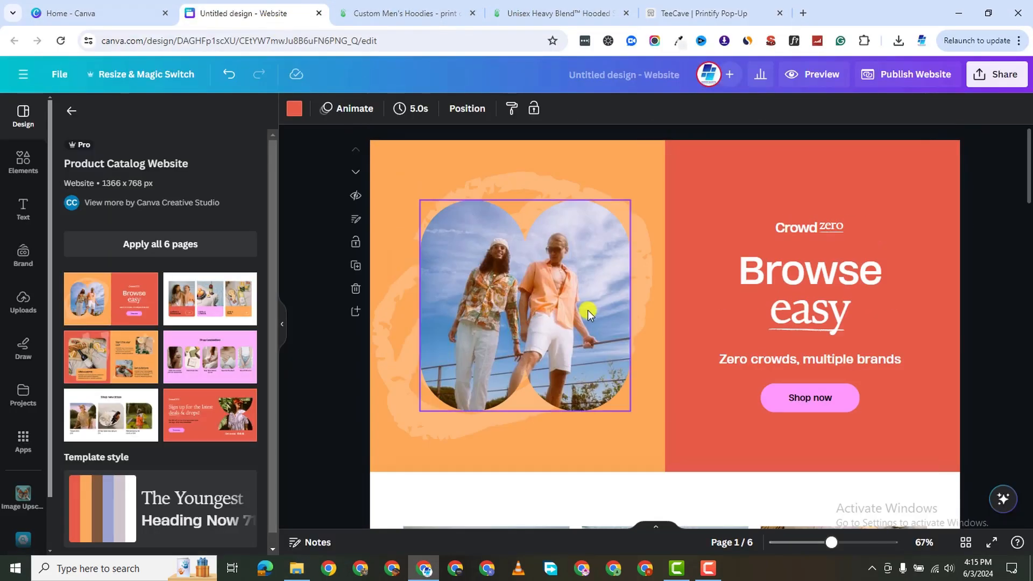
left_click(586, 308)
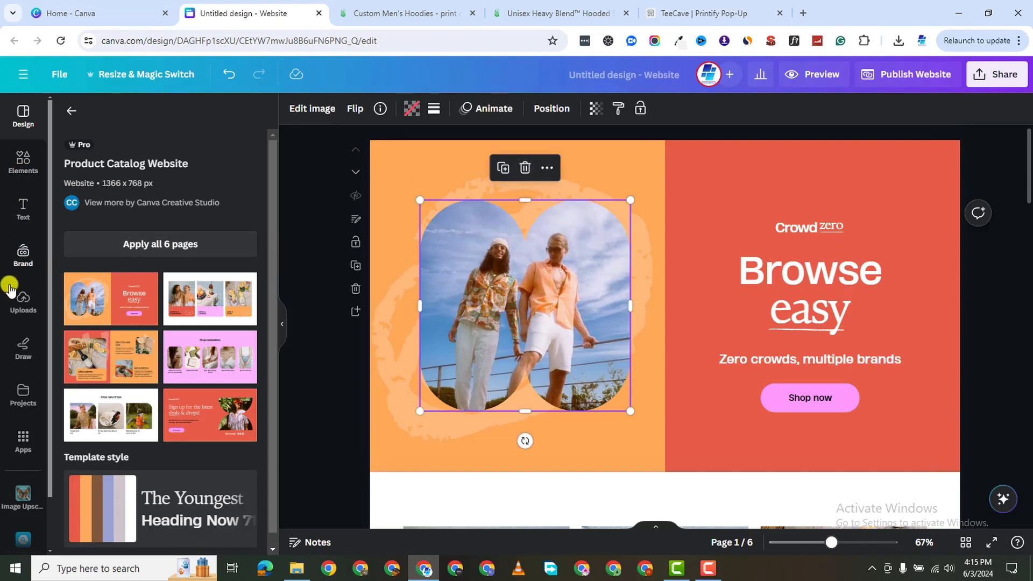
left_click(23, 300)
left_click(134, 154)
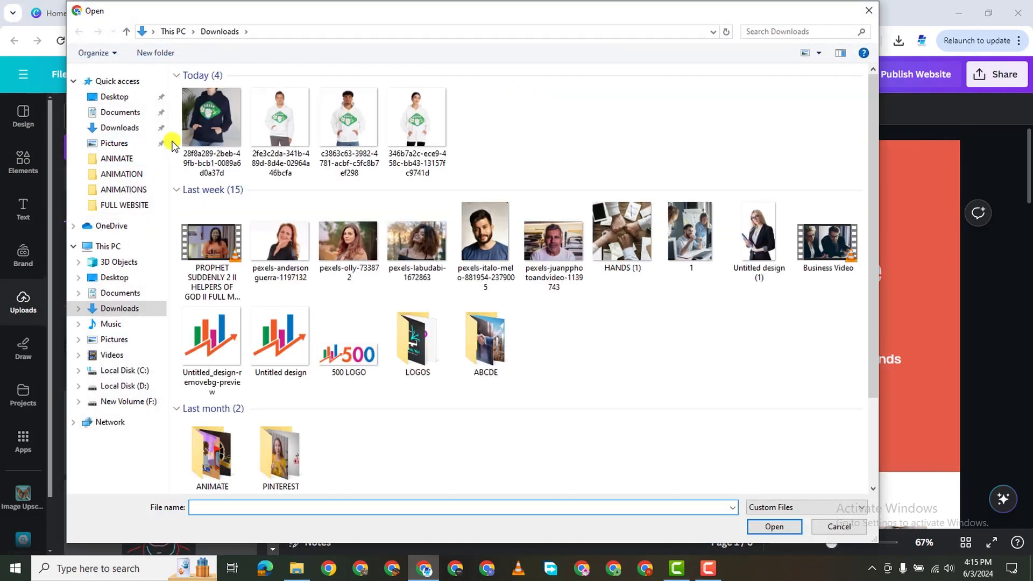
left_click_drag(525, 129, 226, 131)
left_click(783, 528)
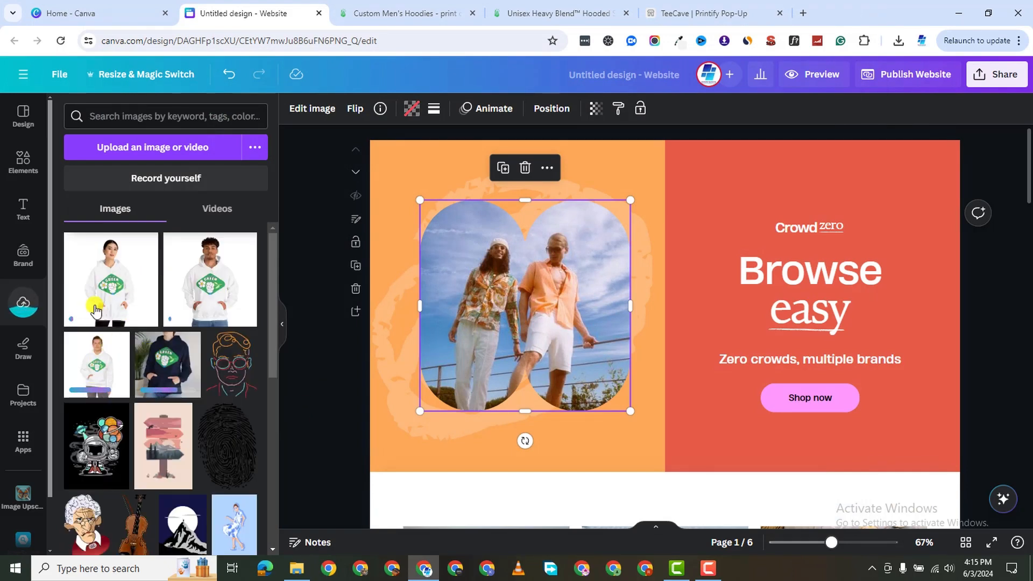
left_click_drag(192, 277, 440, 318)
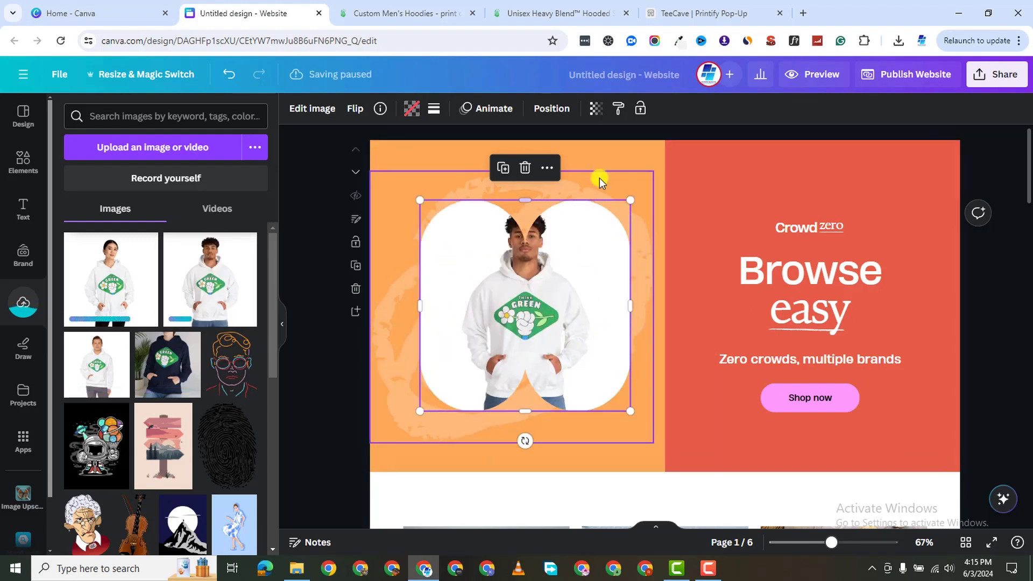
left_click(737, 156)
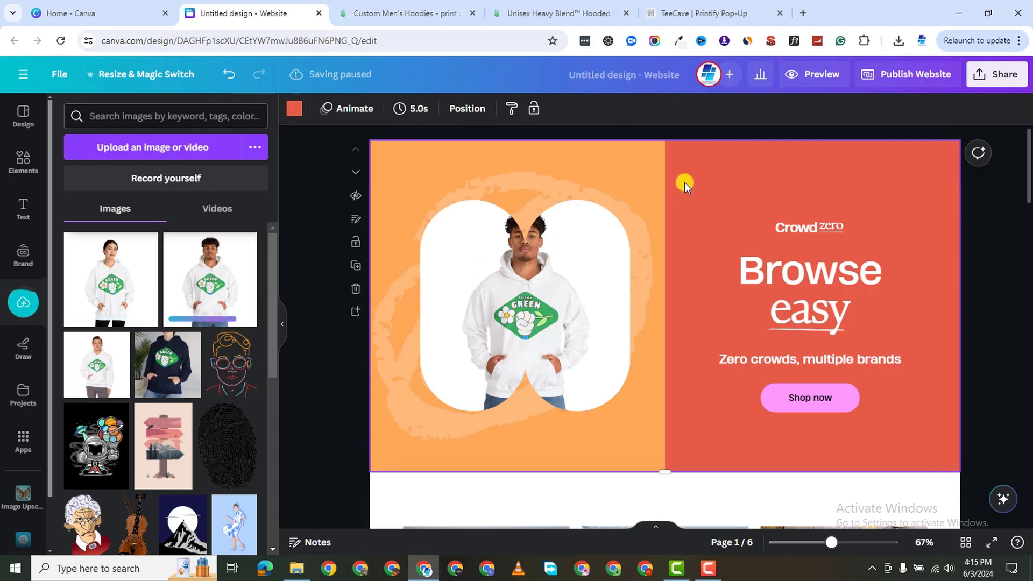
Select the red page background and change it to green.
left_click(616, 155)
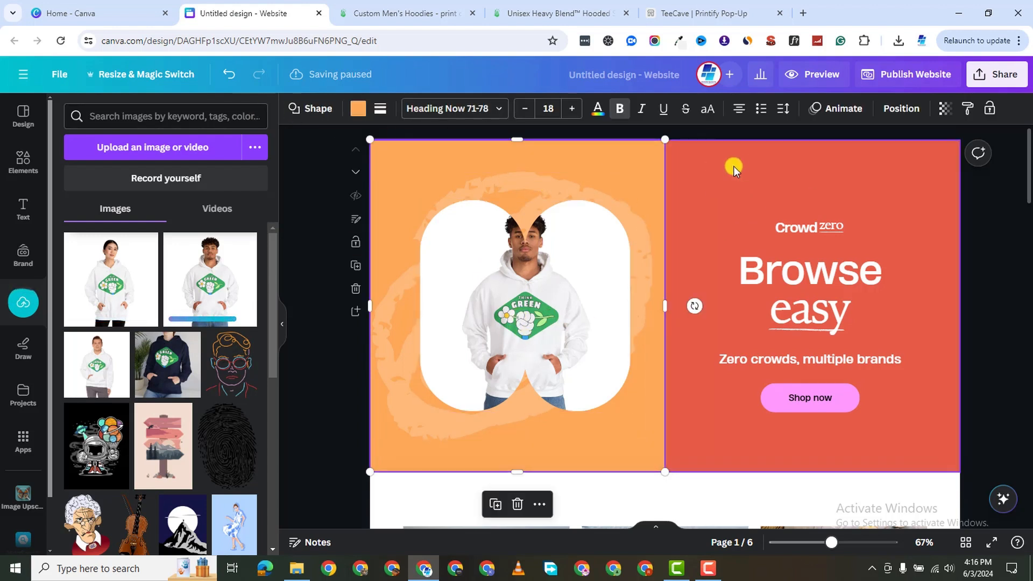
left_click(695, 160)
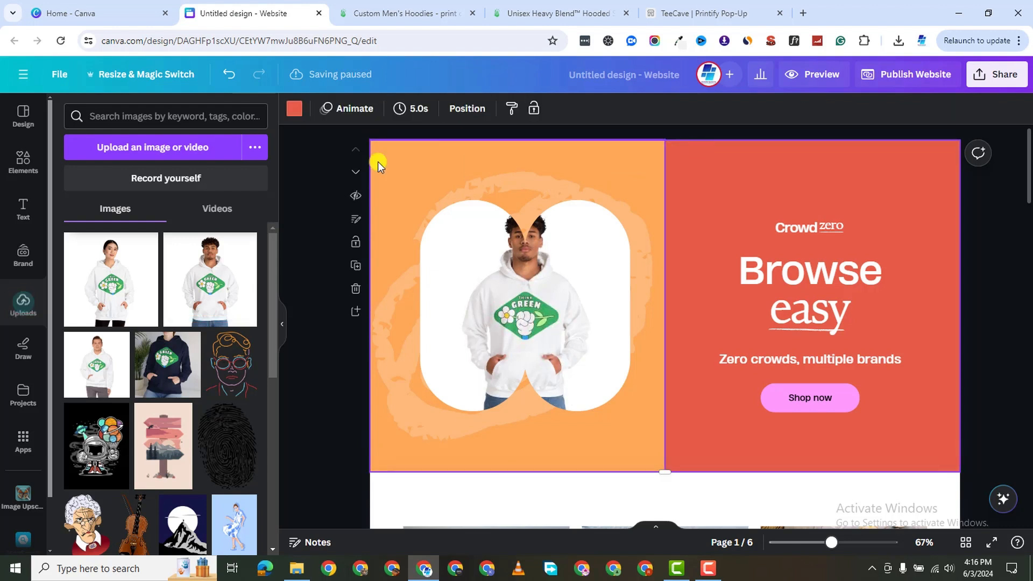
left_click(290, 110)
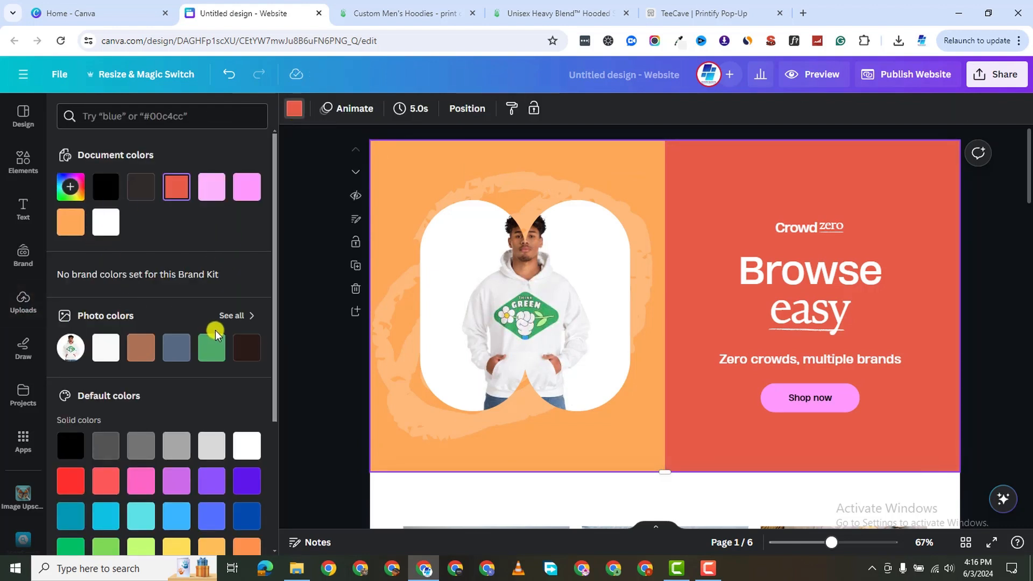
left_click(212, 349)
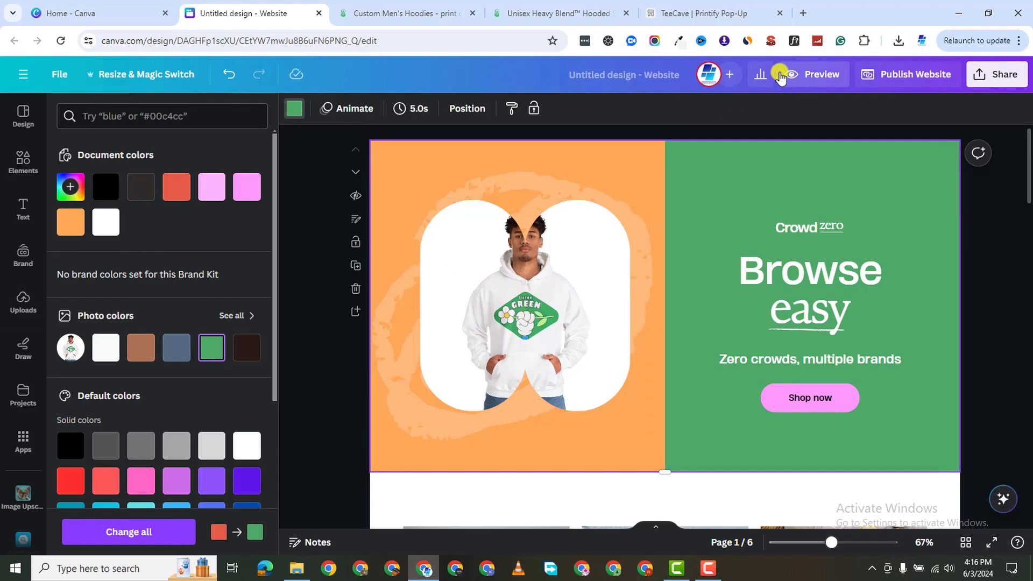
Sample the hero banner's green with the Eye Dropper extension and copy its hex code.
left_click(681, 43)
left_click(463, 96)
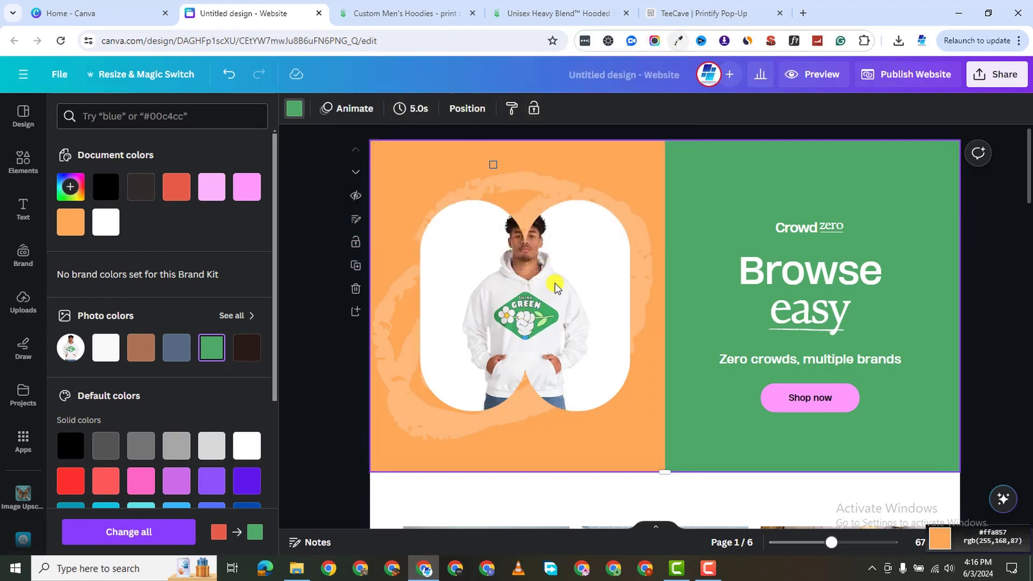
left_click(547, 313)
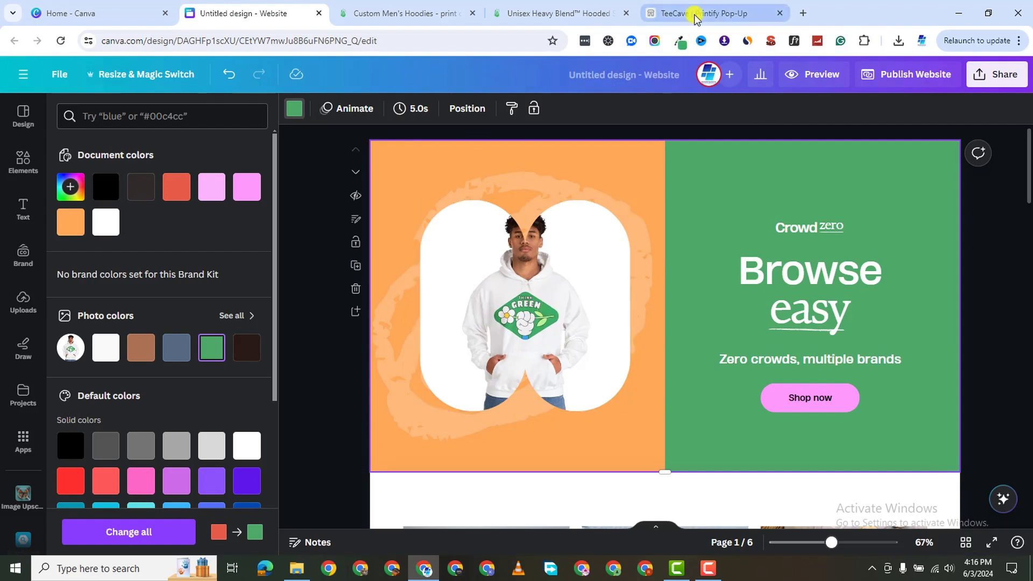
left_click(682, 43)
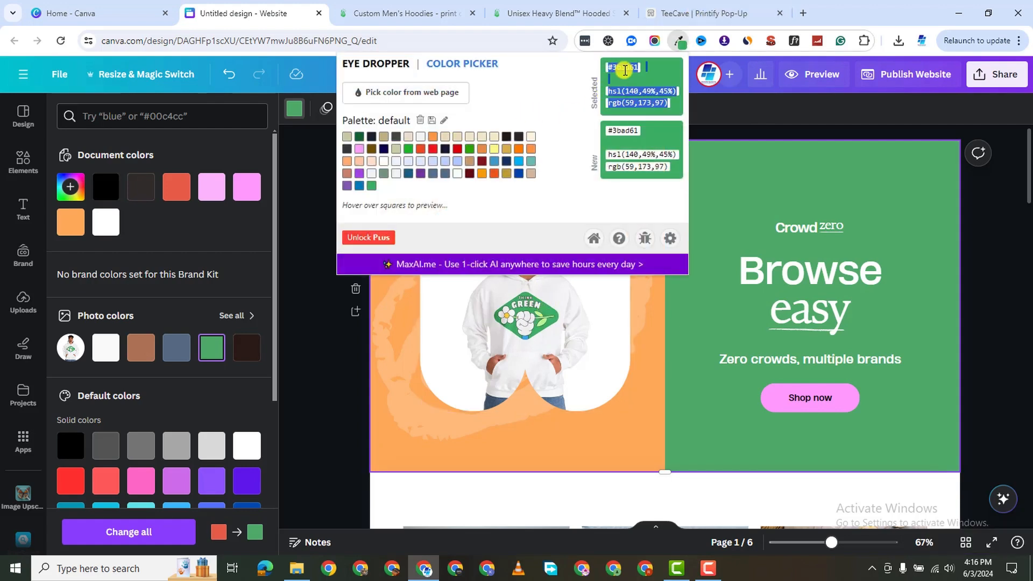
left_click(625, 69)
right_click(624, 68)
left_click(686, 74)
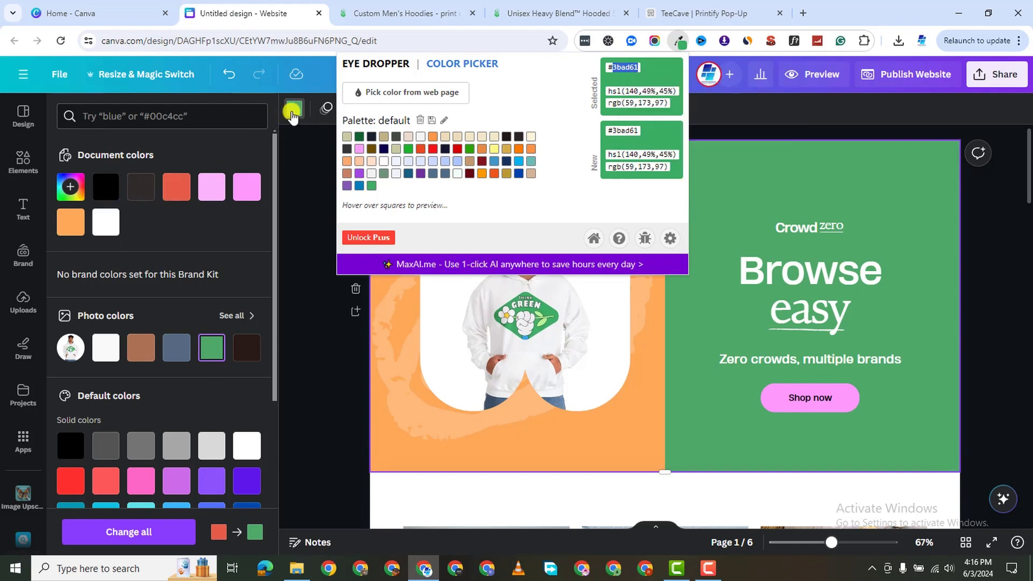
left_click(292, 113)
Add #3BAD61 as a new document colour by pasting it into the hex field.
left_click(294, 108)
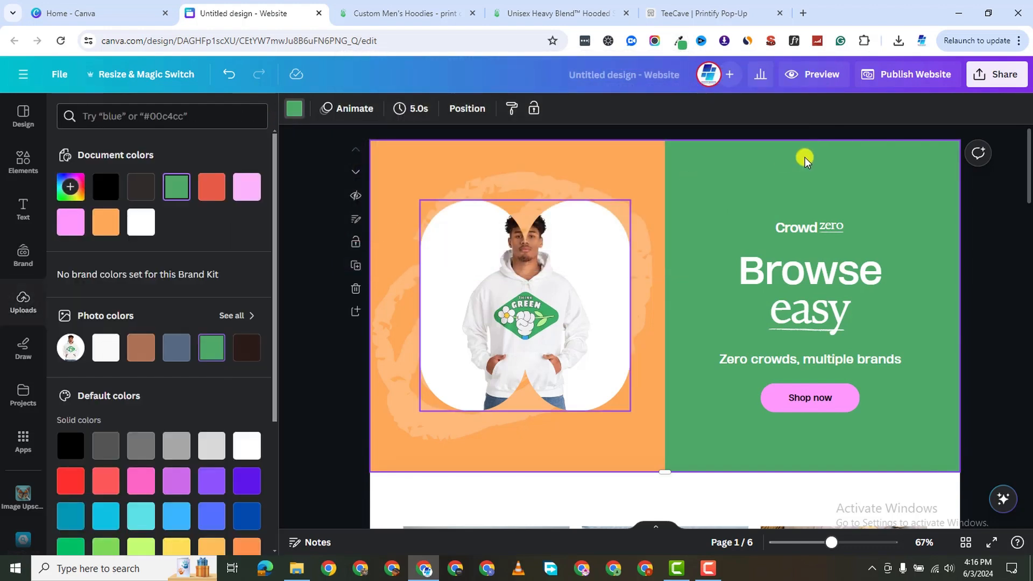
left_click(293, 108)
left_click(293, 109)
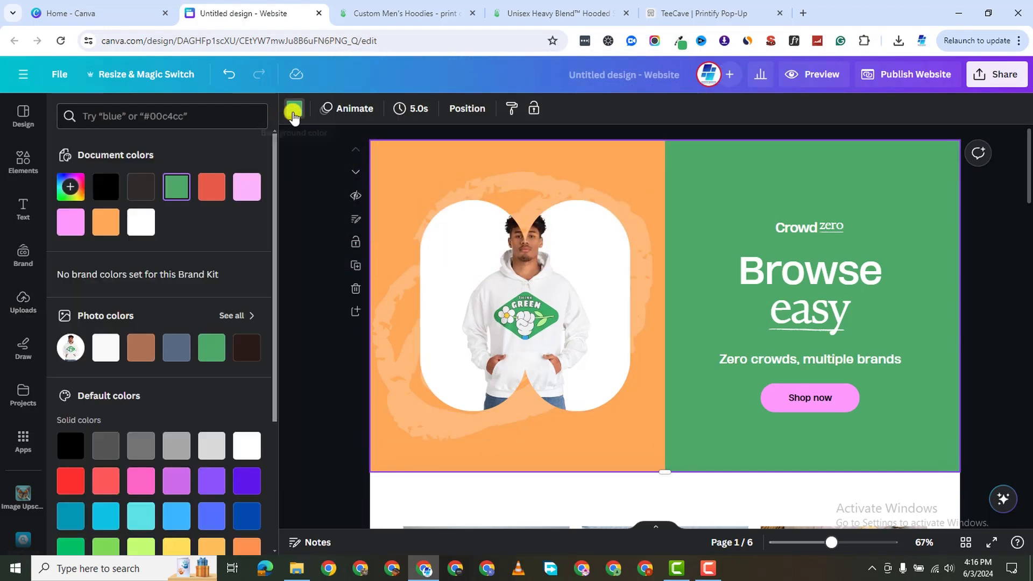
left_click(65, 188)
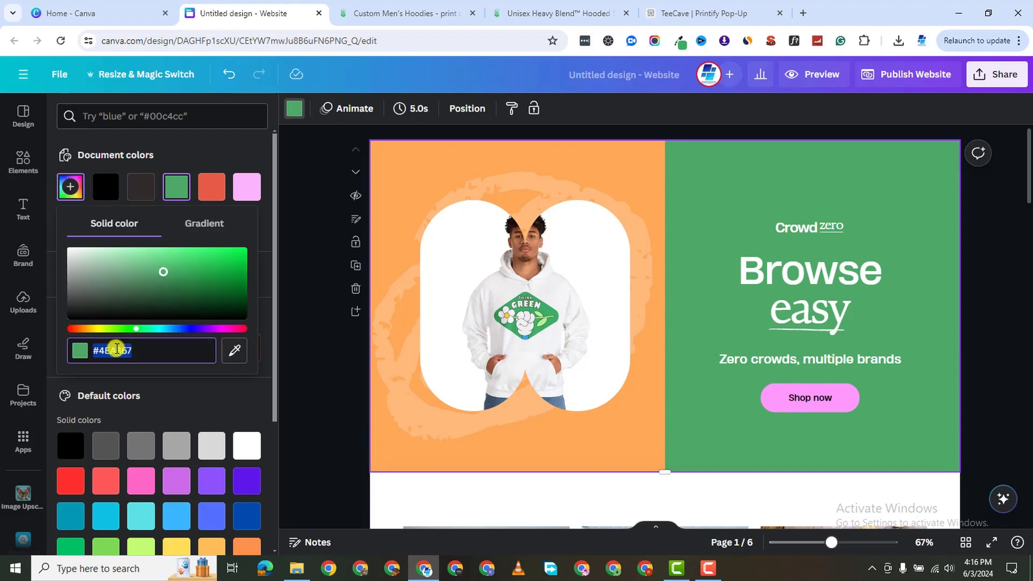
right_click(116, 348)
left_click(167, 110)
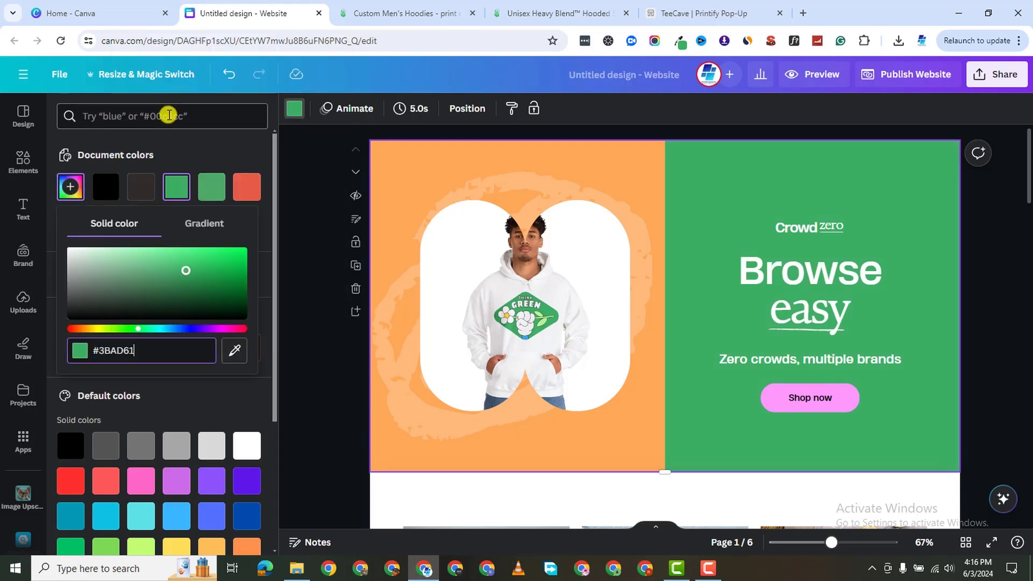
left_click(169, 115)
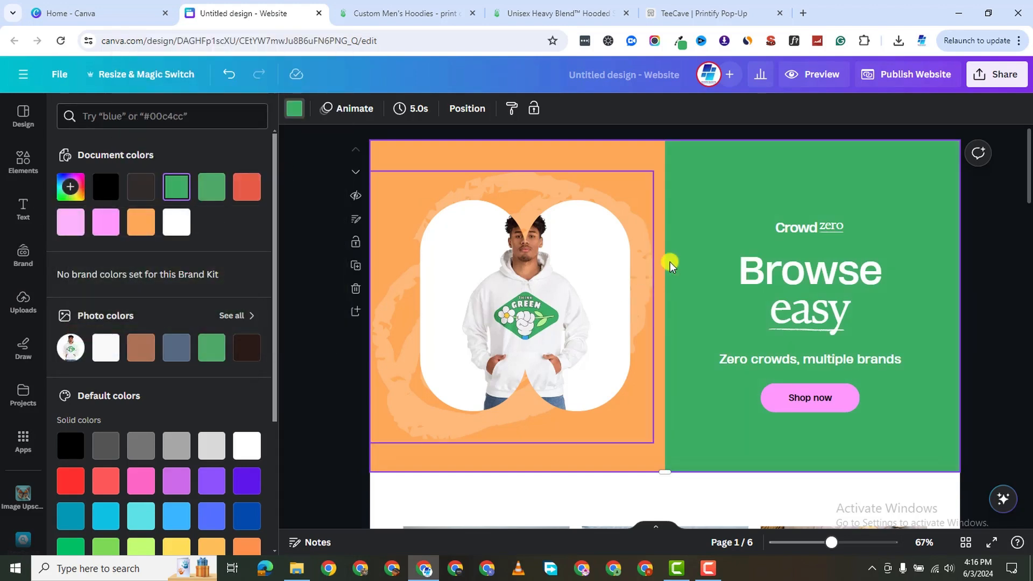
Swap the Fashion & Accessories card photo for the navy hoodie mockup, then go to Printify's Hoodies catalog.
scroll(787, 376, "down", 4)
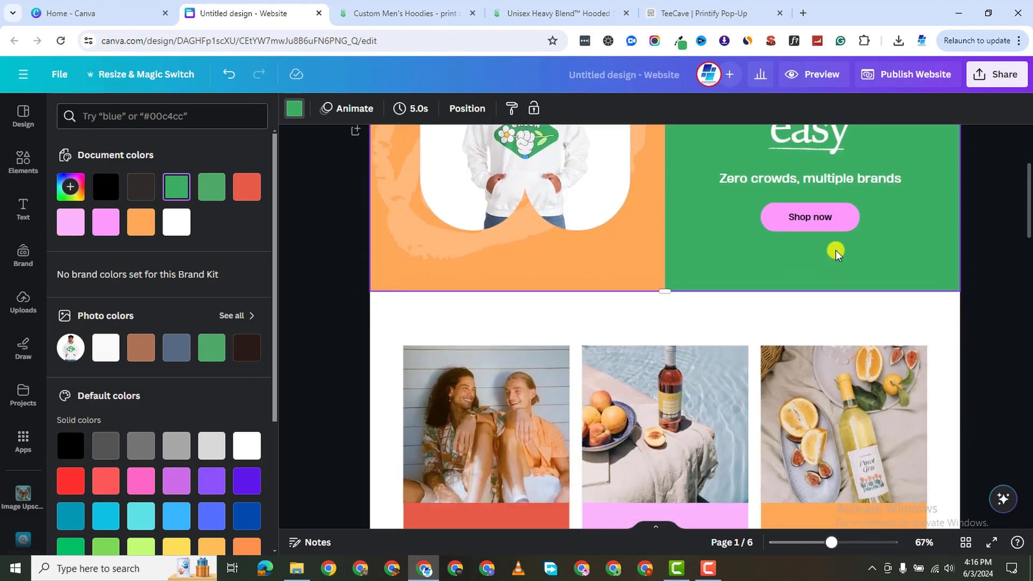
scroll(697, 346, "down", 1)
scroll(699, 347, "up", 2)
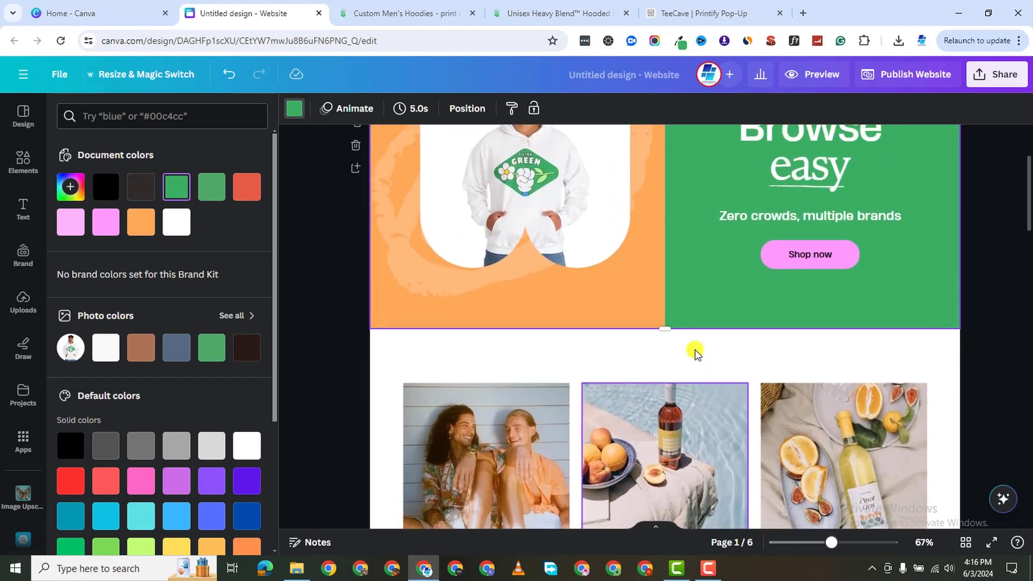
scroll(624, 383, "down", 3)
scroll(624, 383, "down", 1)
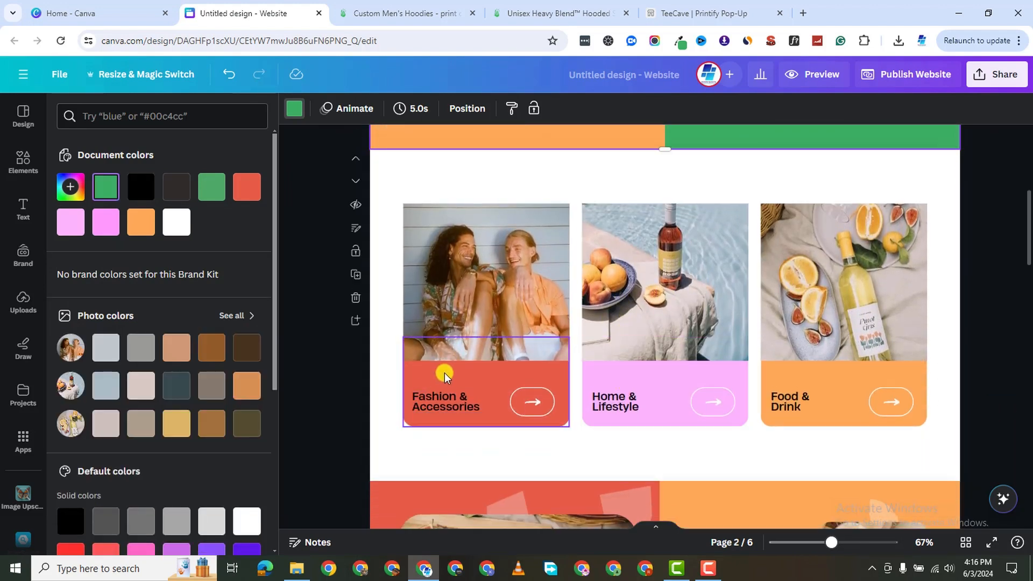
left_click(522, 256)
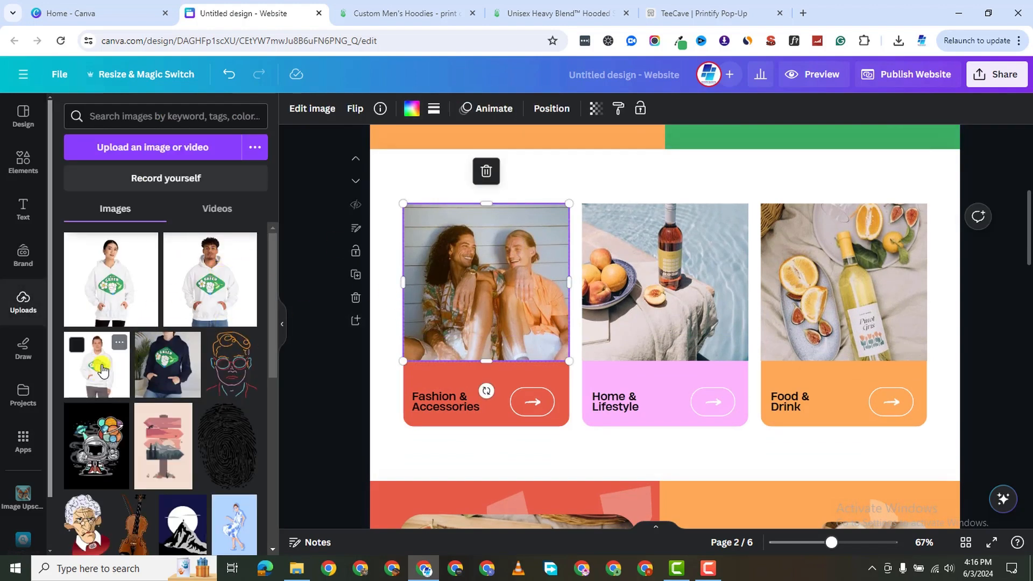
left_click(167, 362)
left_click_drag(732, 267, 567, 246)
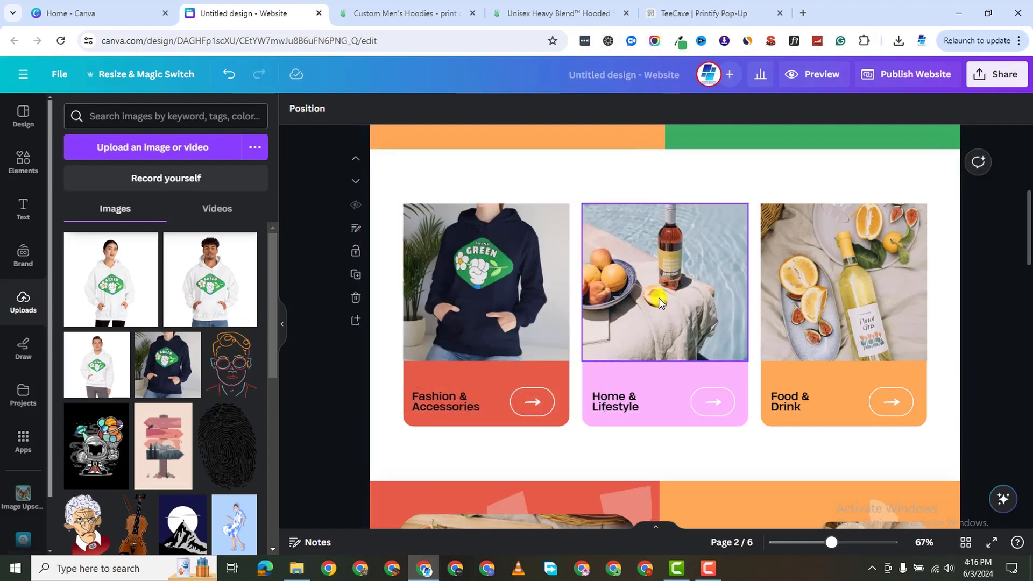
left_click(405, 15)
scroll(247, 325, "down", 1)
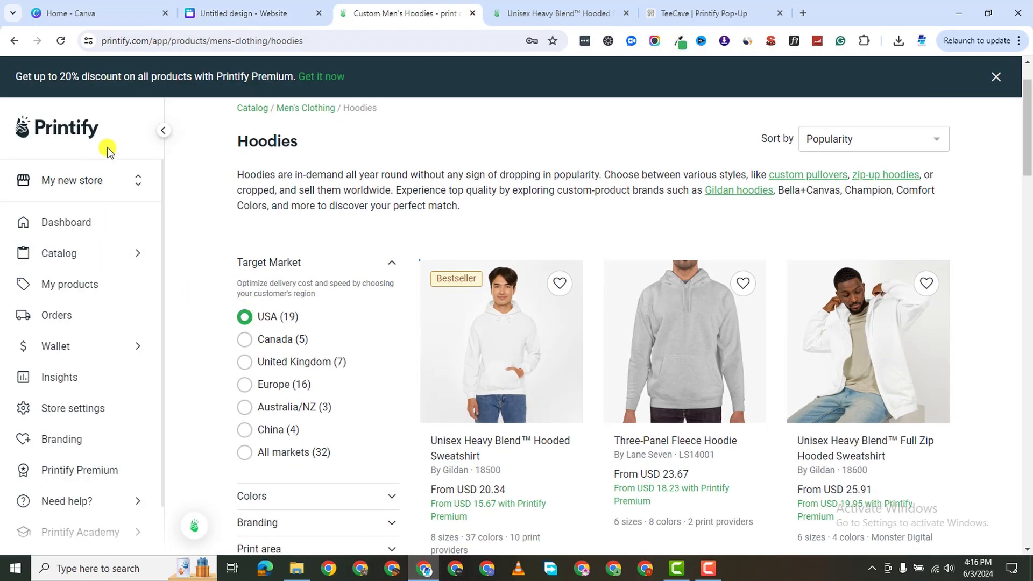
Browse Catalog > Mugs to the Ceramic Mug and start designing it with District Photo.
scroll(247, 265, "down", 2)
left_click(127, 253)
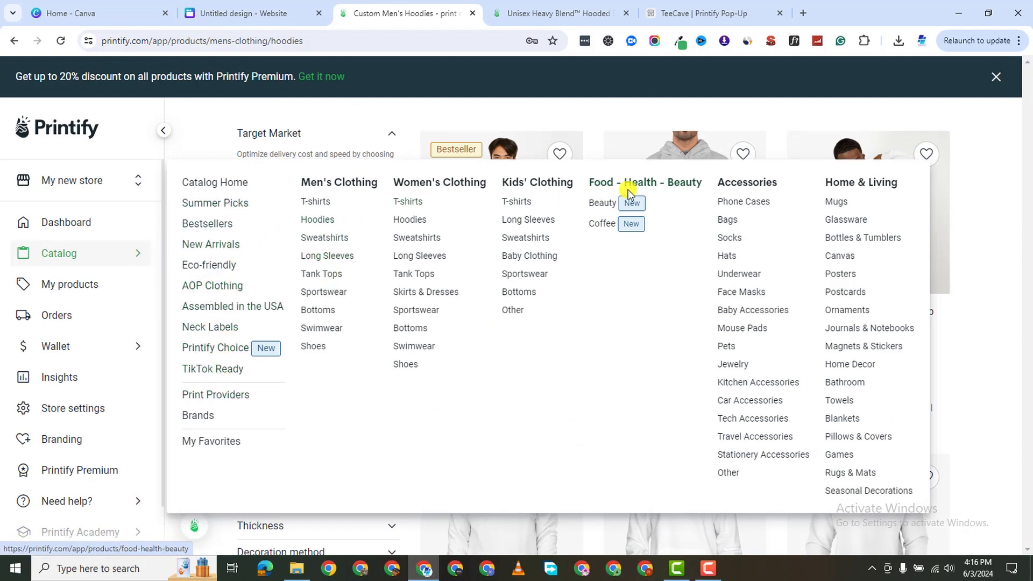
left_click(837, 204)
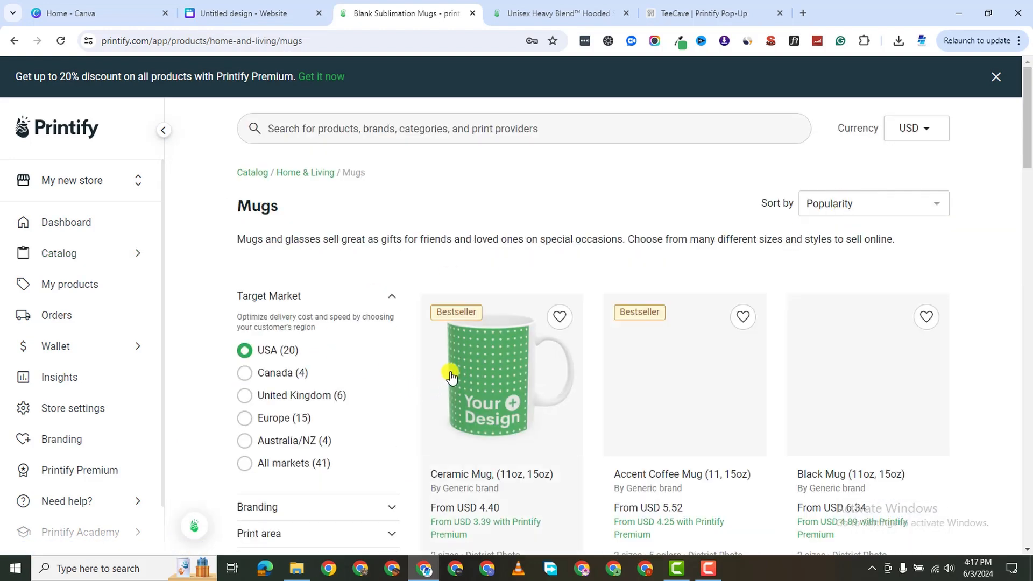
left_click(448, 379)
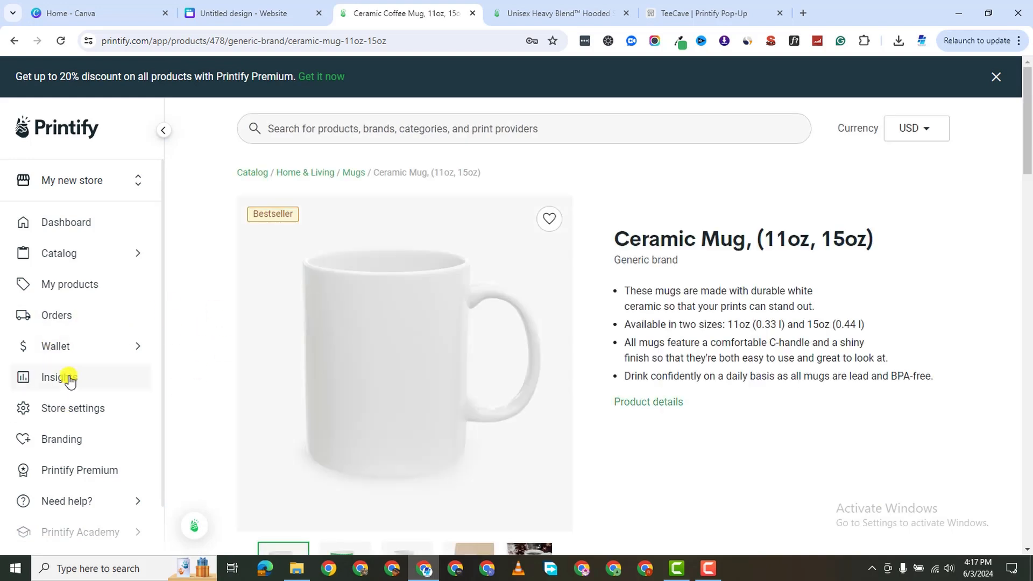
scroll(664, 435, "down", 3)
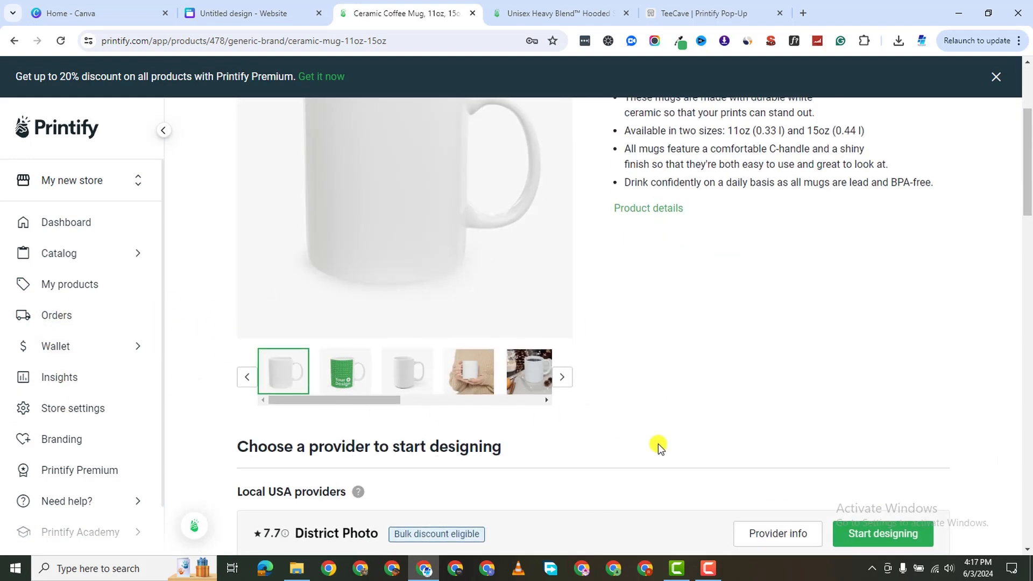
scroll(614, 425, "down", 2)
left_click(883, 469)
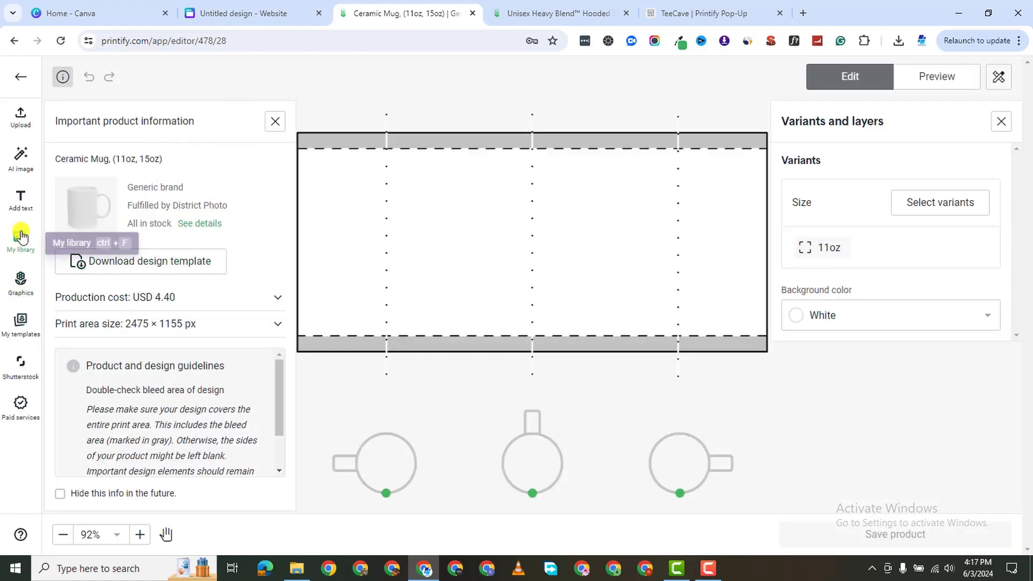
Add the Eco-friendly Think Green graphic to the mug, re-adding it after an early save.
left_click(18, 302)
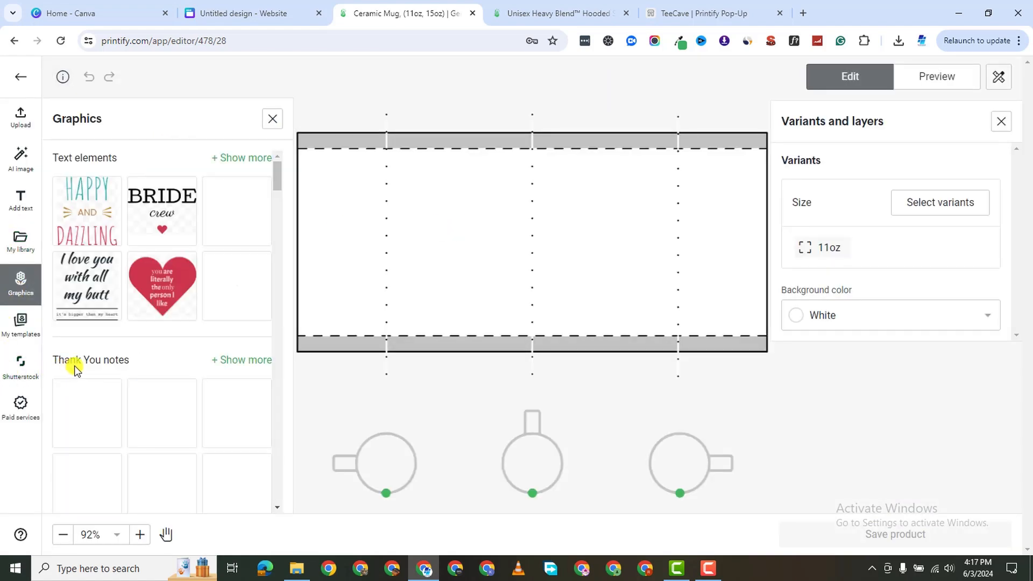
scroll(156, 463, "down", 5)
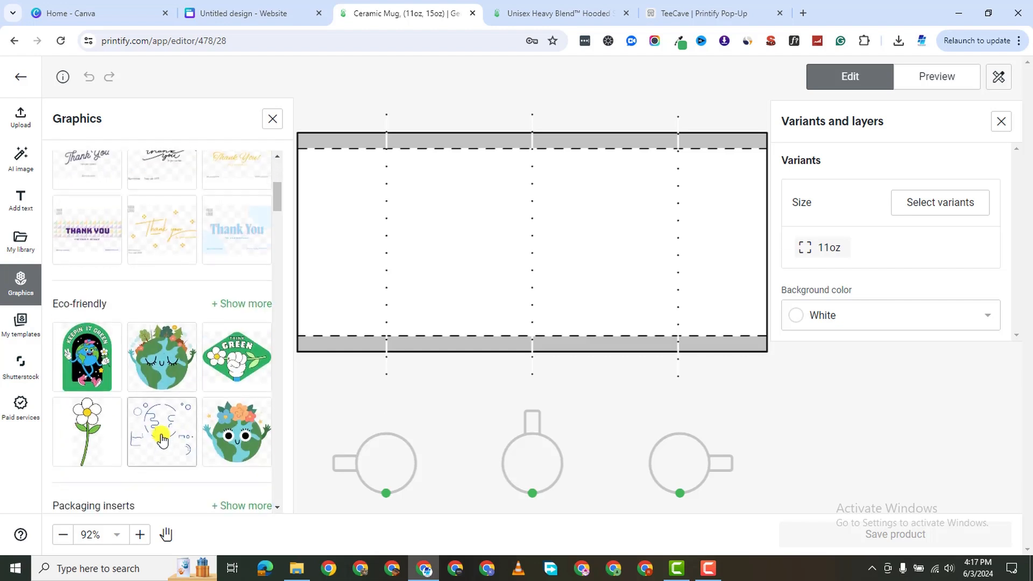
left_click(242, 300)
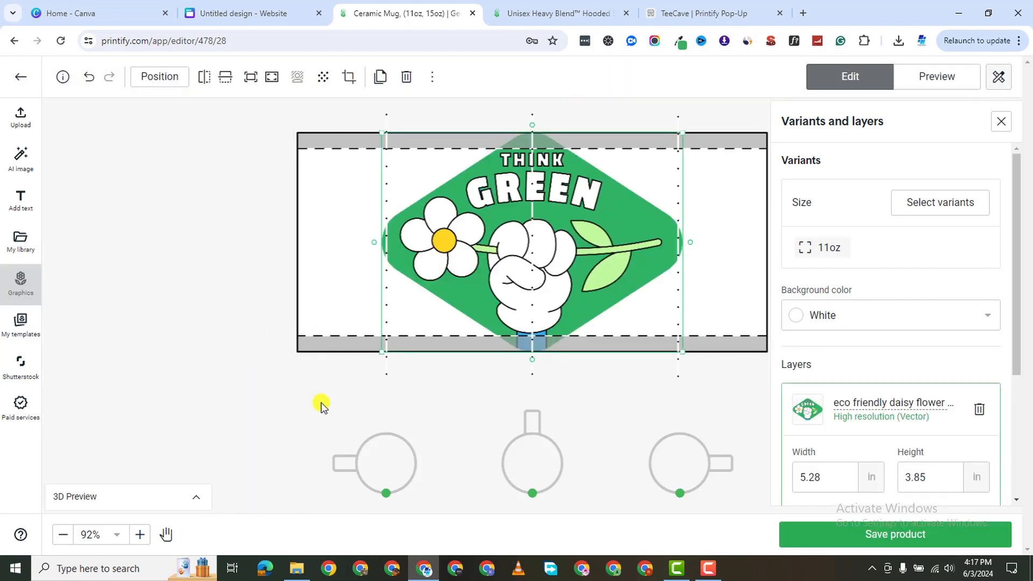
left_click(905, 535)
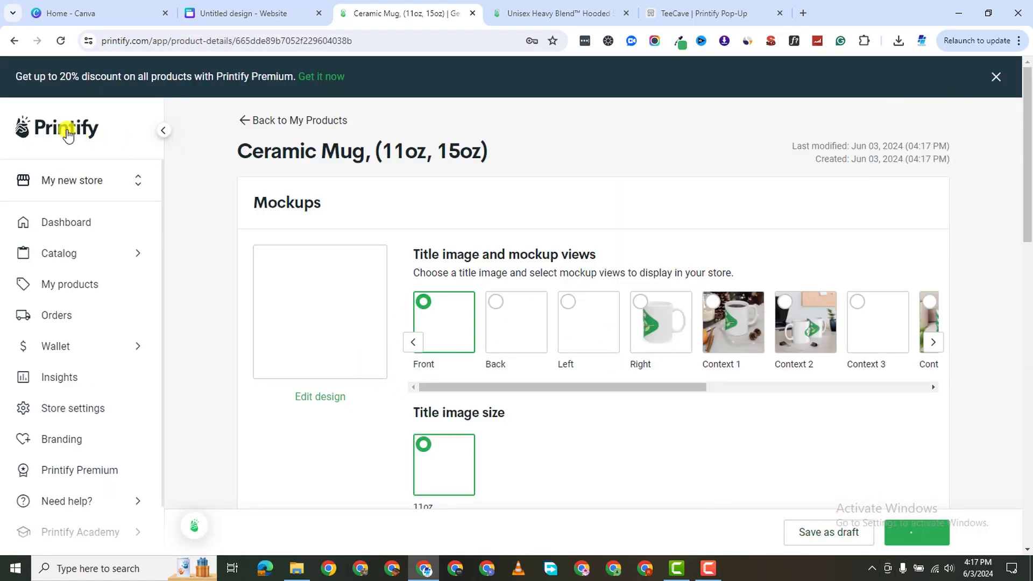
left_click(15, 42)
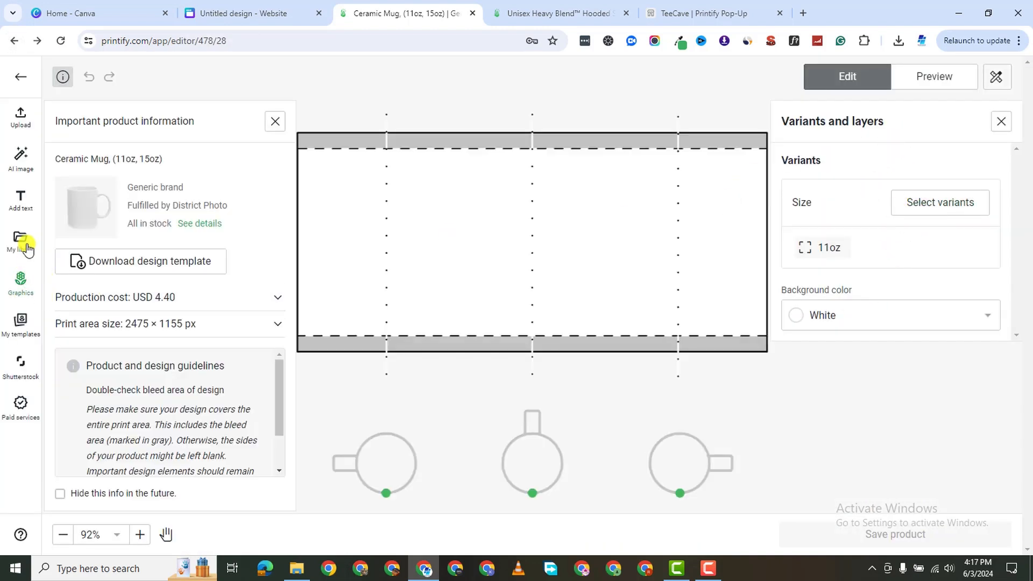
left_click(20, 283)
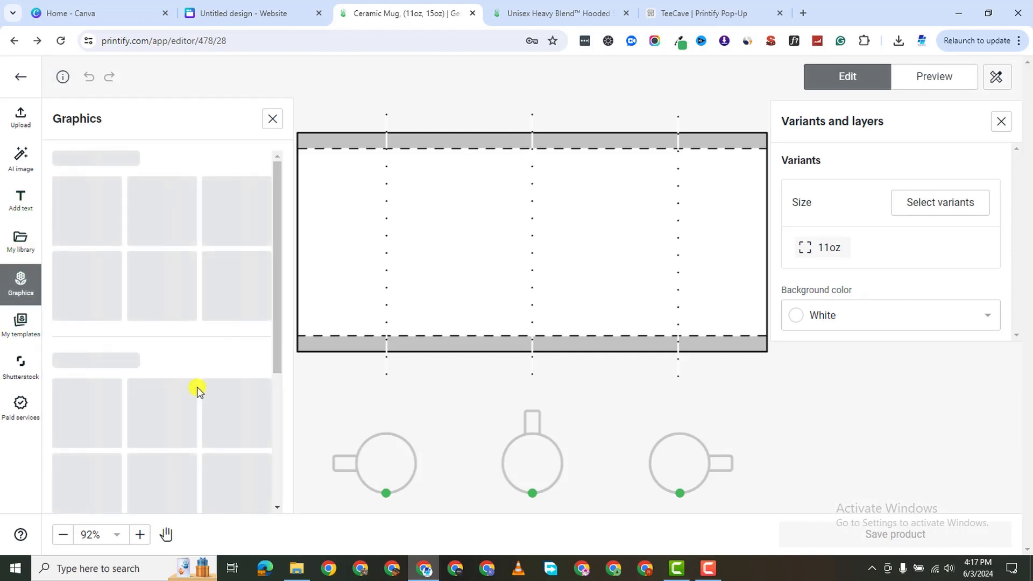
scroll(182, 430, "down", 3)
scroll(188, 430, "down", 3)
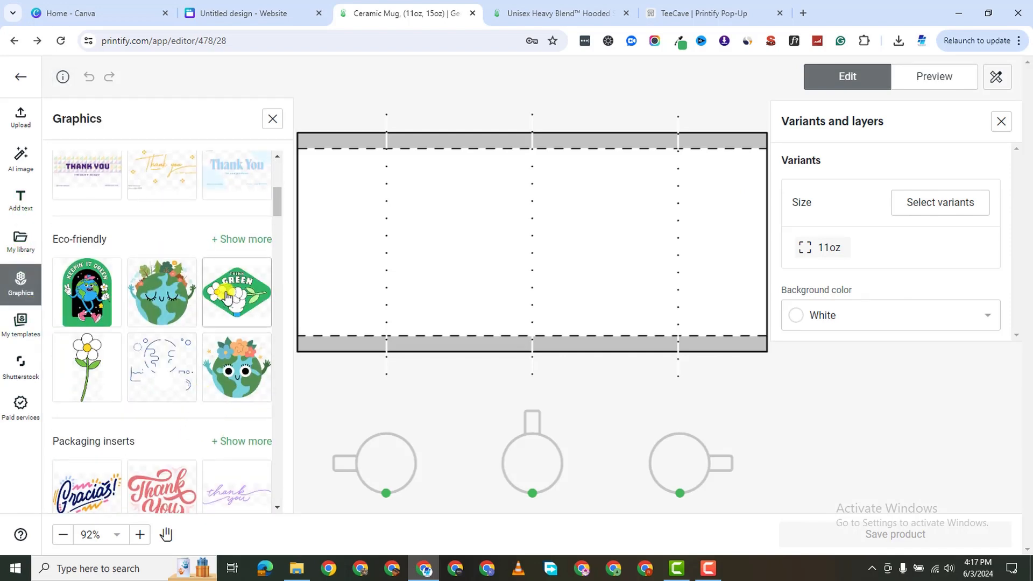
left_click(231, 290)
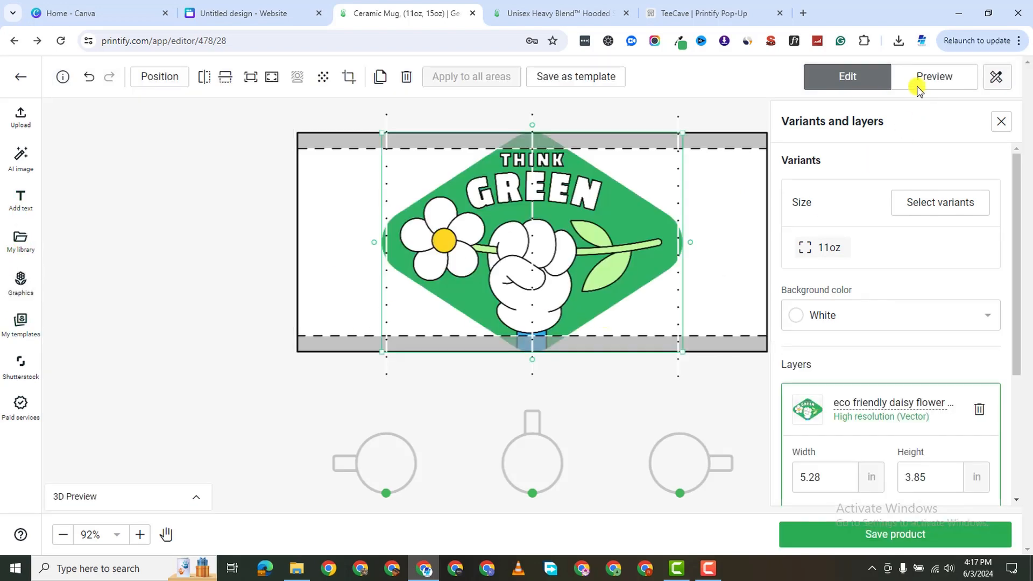
Enable the 15oz mug size alongside the 11oz variant.
left_click(933, 203)
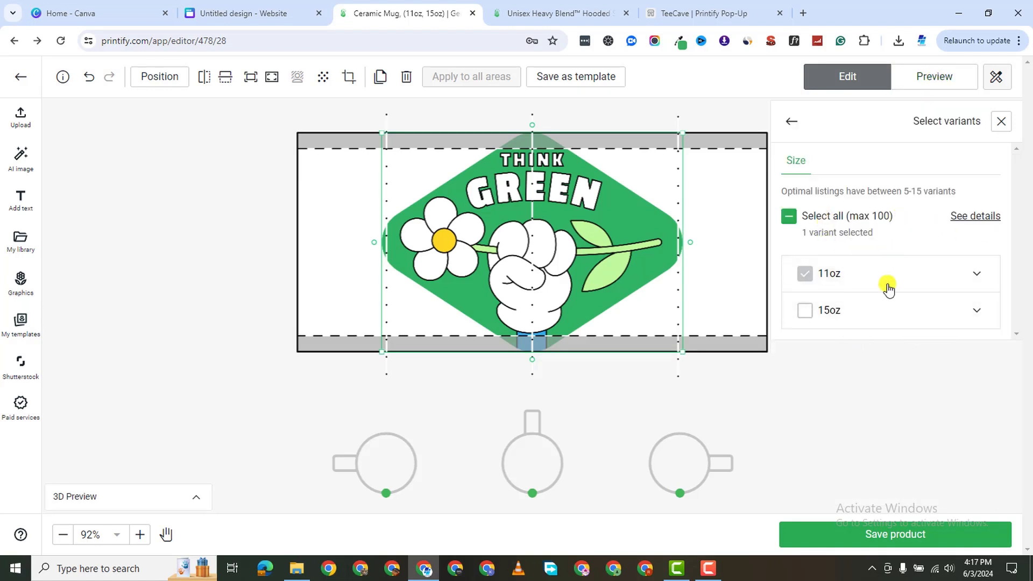
left_click(976, 312)
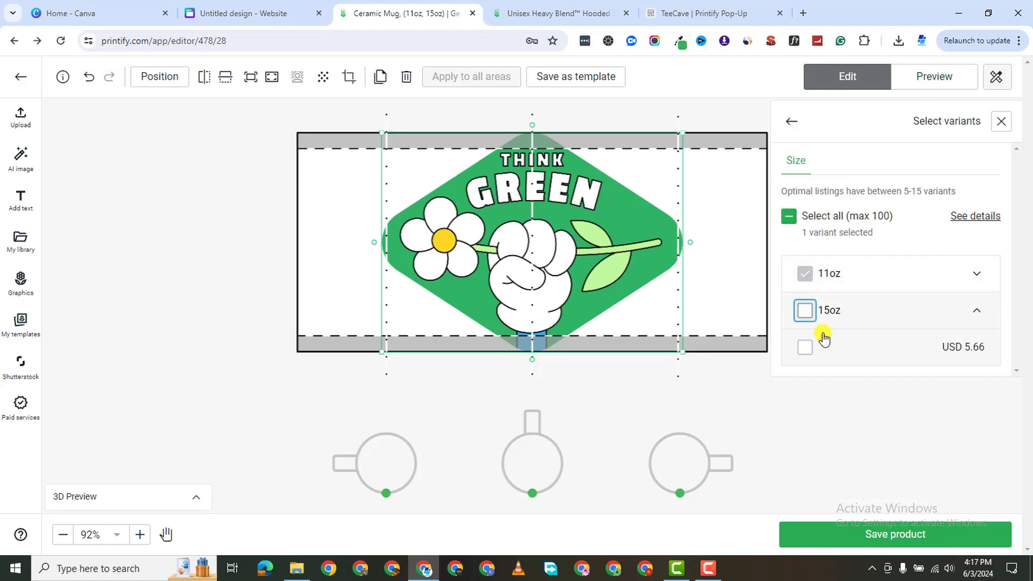
left_click(806, 312)
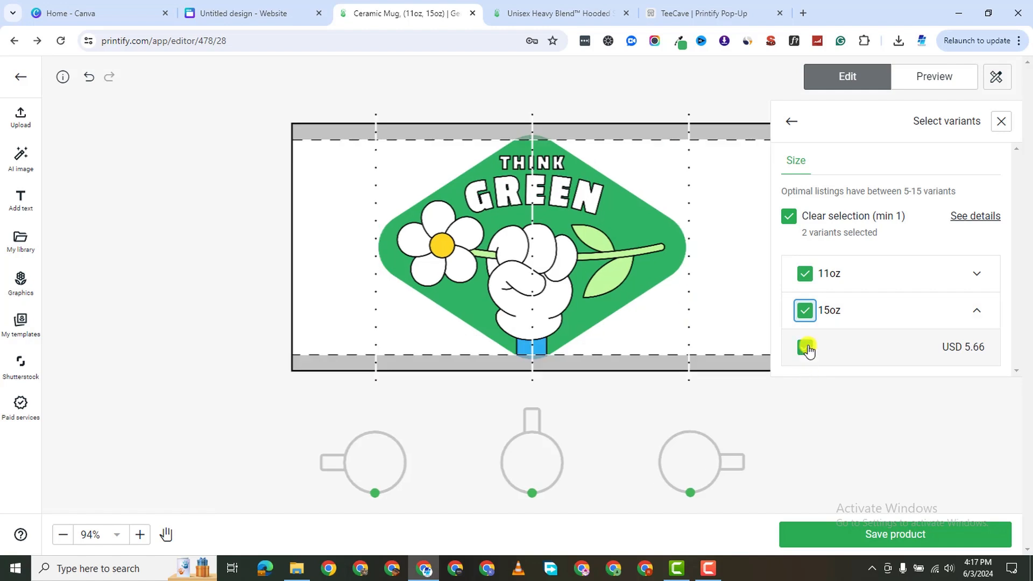
left_click(792, 122)
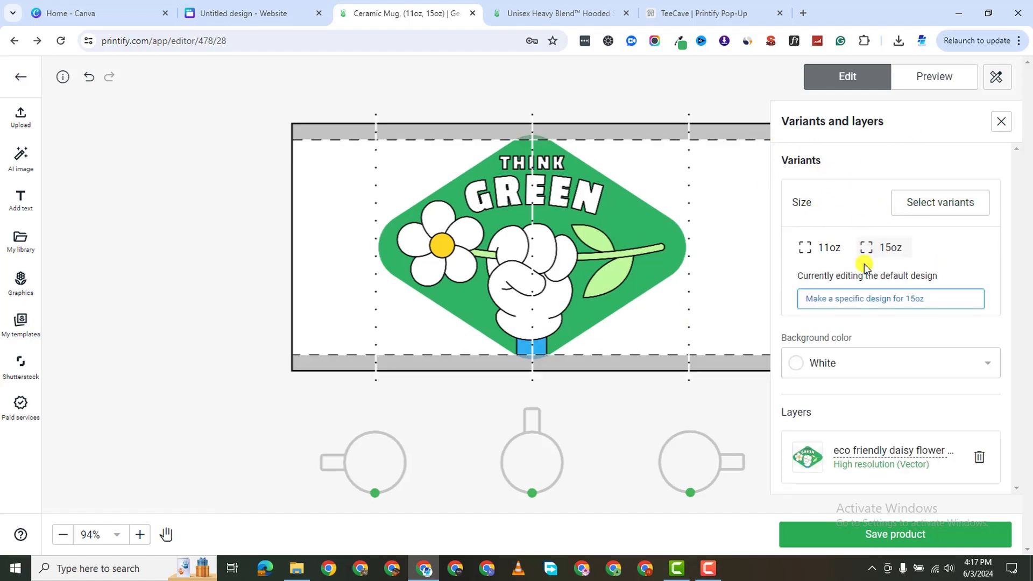
Make the mug background black and preview the mockups.
left_click(826, 379)
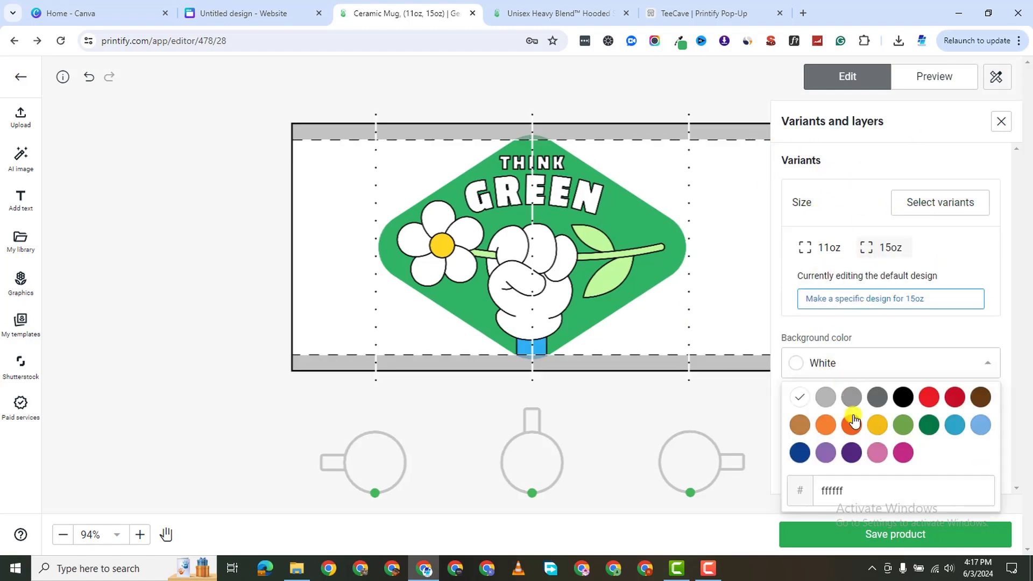
left_click(901, 397)
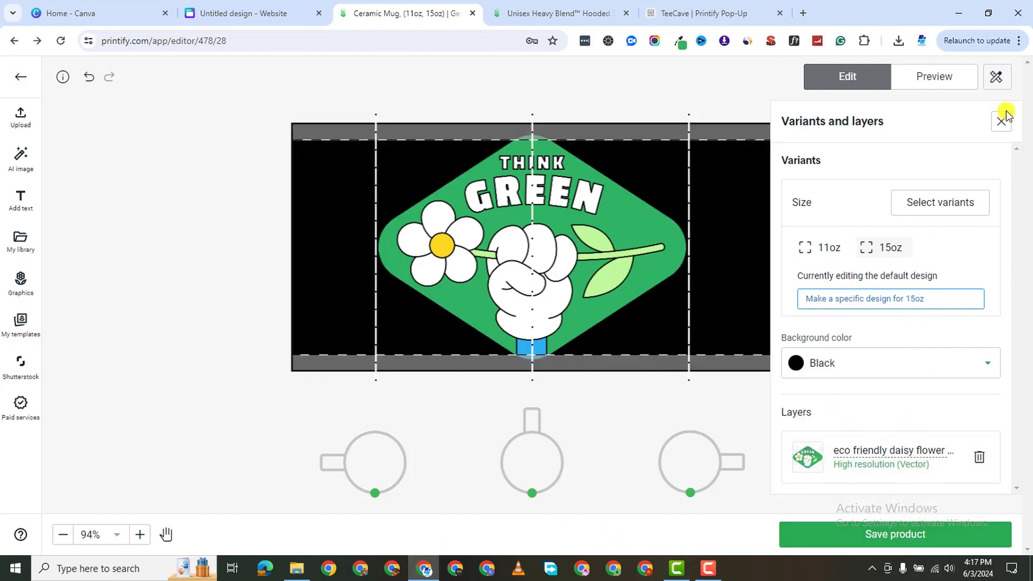
left_click(951, 73)
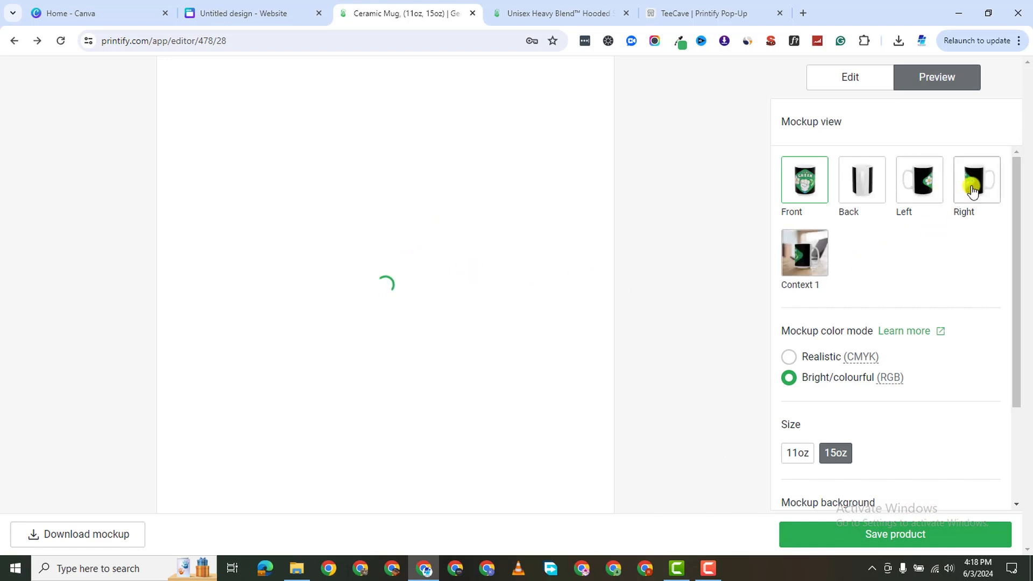
Switch the mug background back to white and preview the updated mockups.
left_click(857, 79)
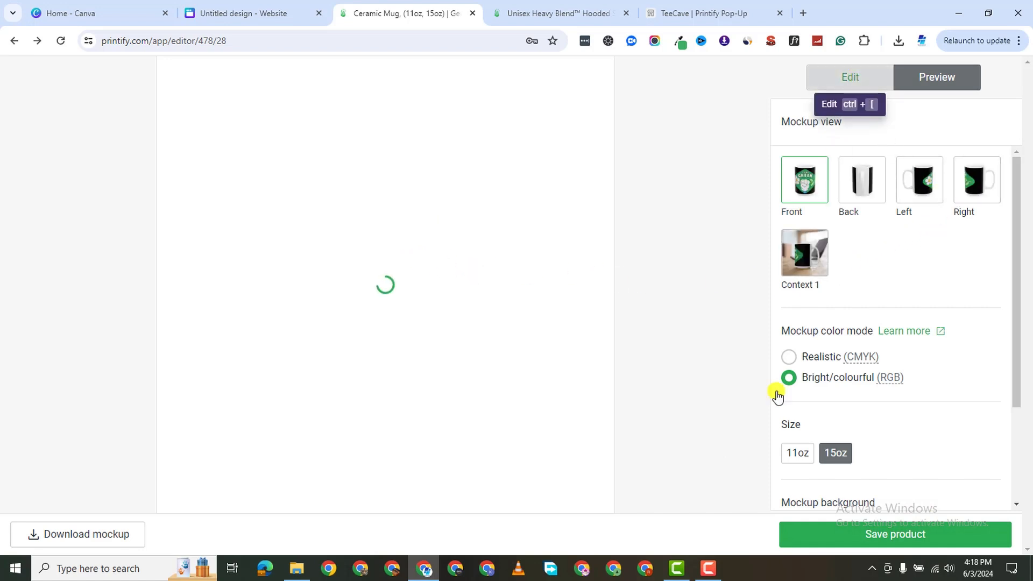
left_click(853, 357)
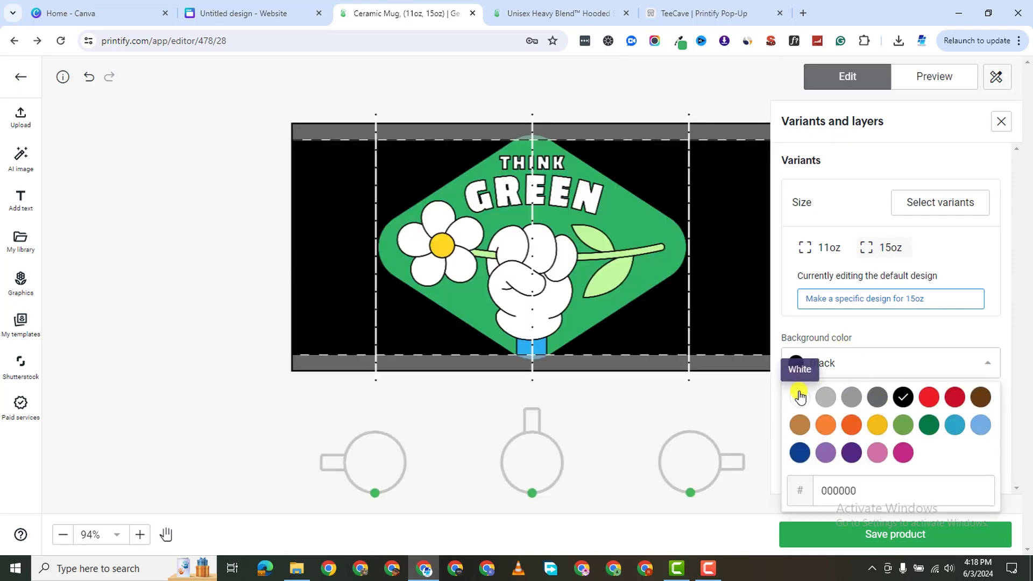
left_click(796, 398)
left_click(936, 90)
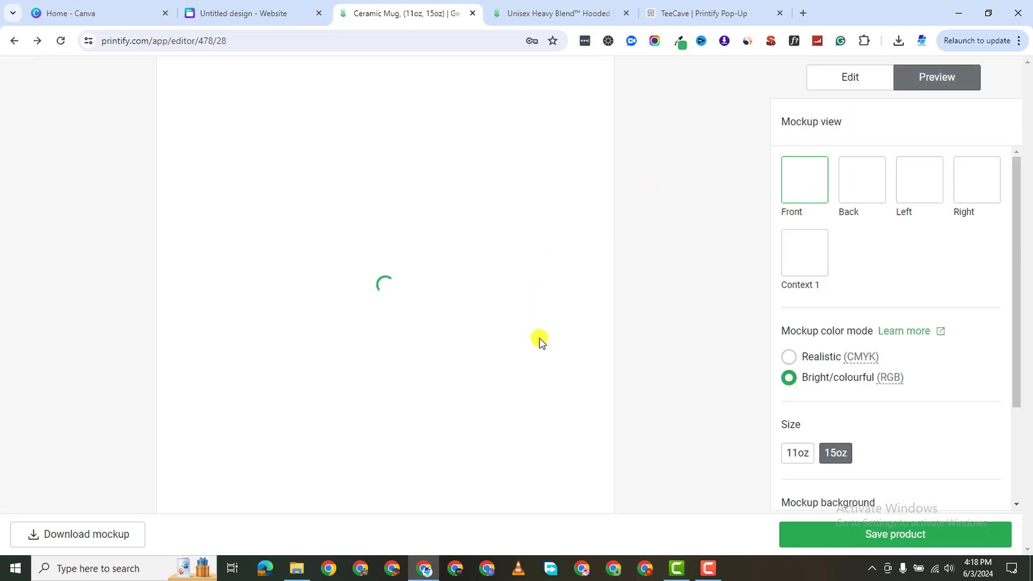
left_click(705, 568)
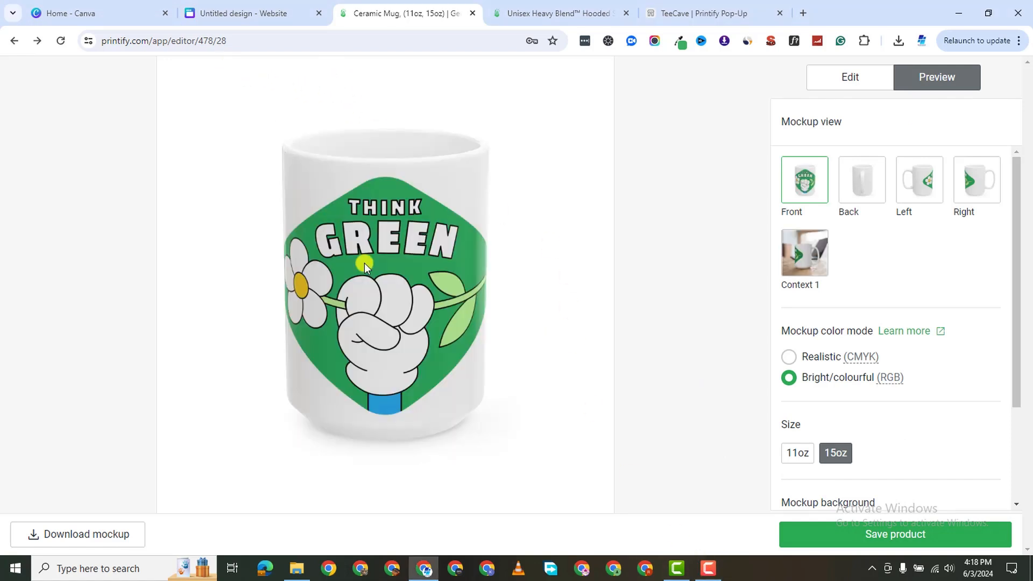
Save the Front and Context 1 mockups as PNG images to Downloads.
right_click(366, 263)
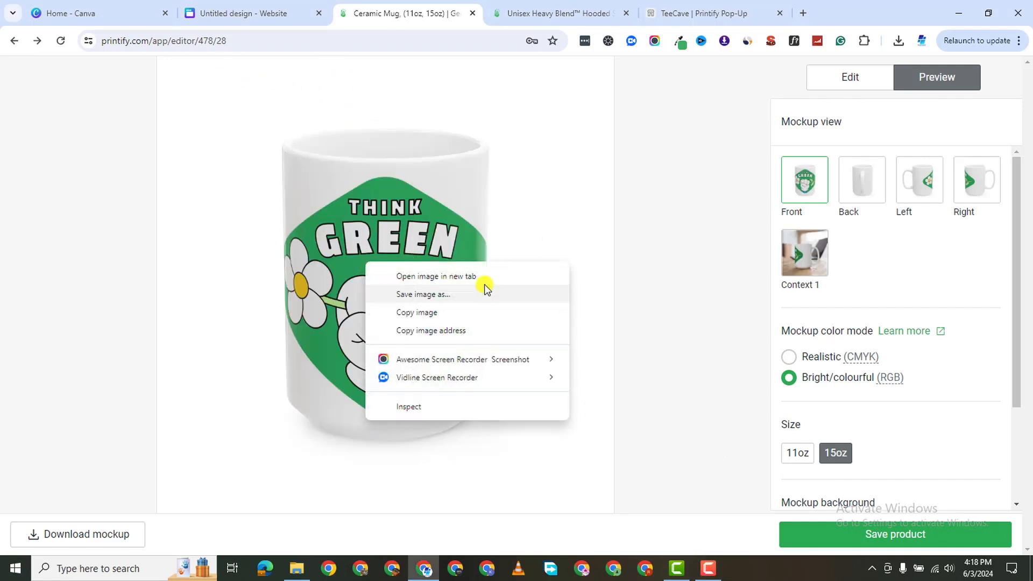
left_click(423, 294)
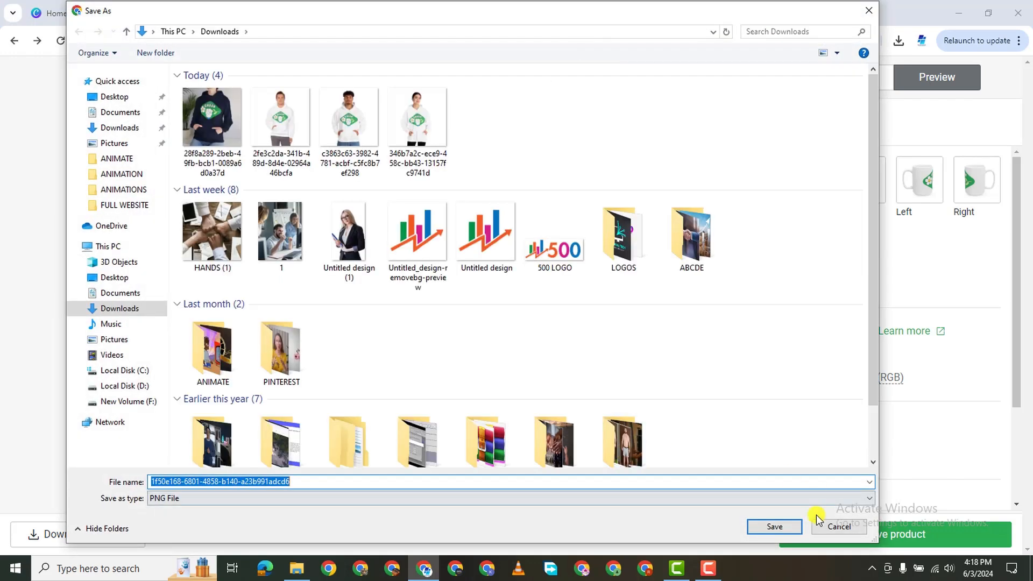
left_click(783, 532)
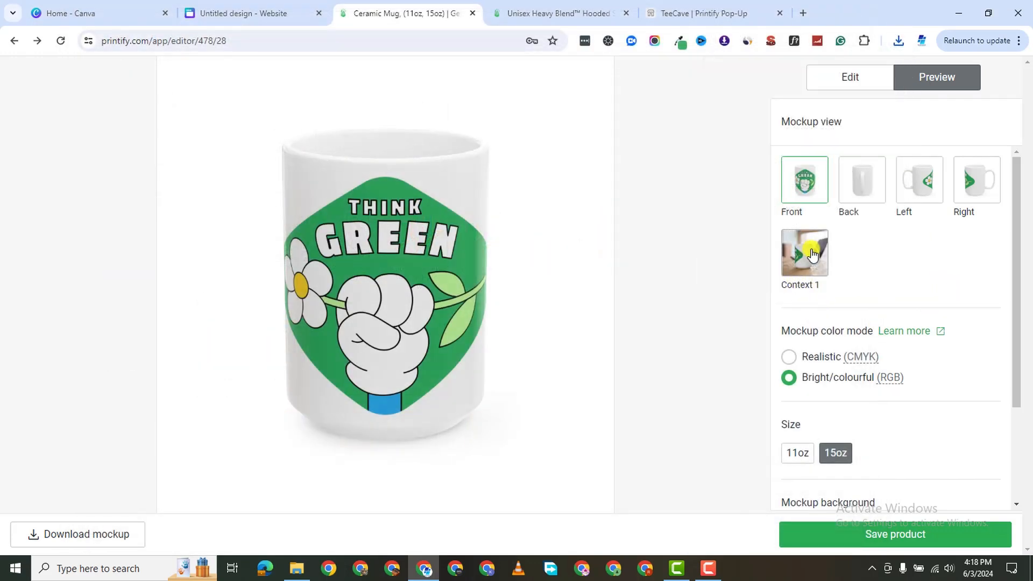
left_click(812, 254)
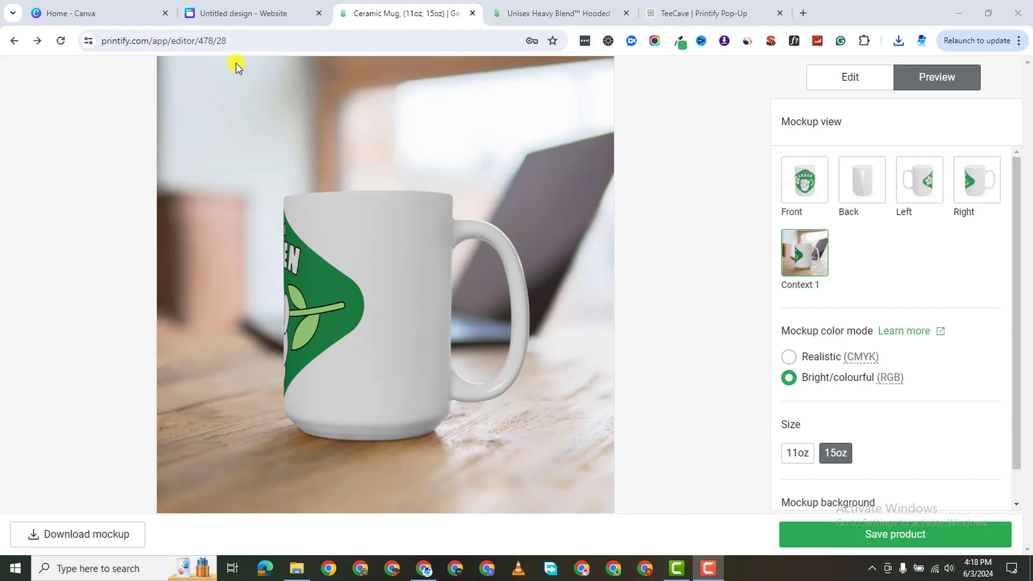
right_click(341, 234)
left_click(435, 265)
left_click(775, 529)
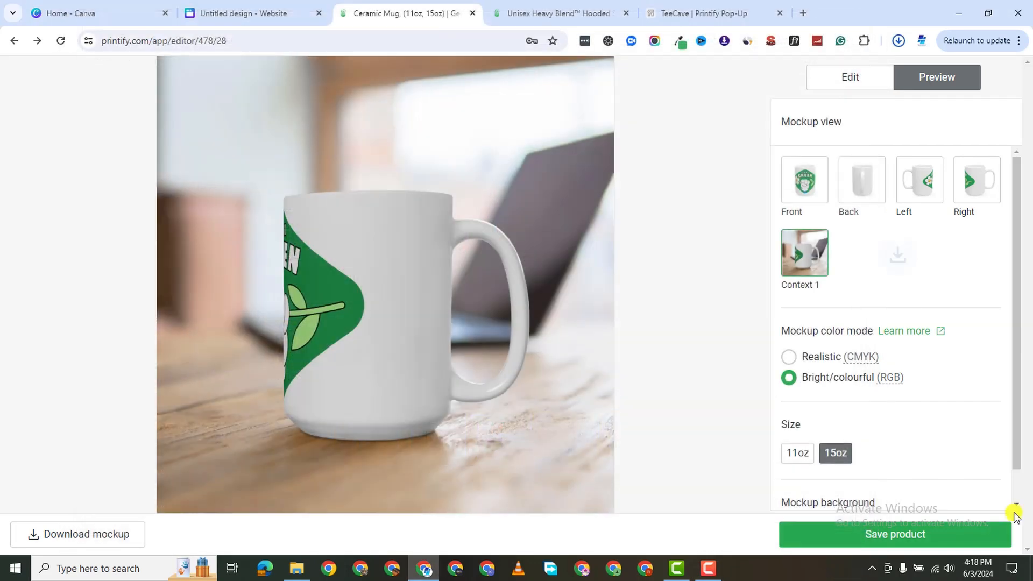
Save the Ceramic Mug, review its pricing (11oz USD 7.33, 15oz USD 9.43), then open My Products.
left_click(914, 537)
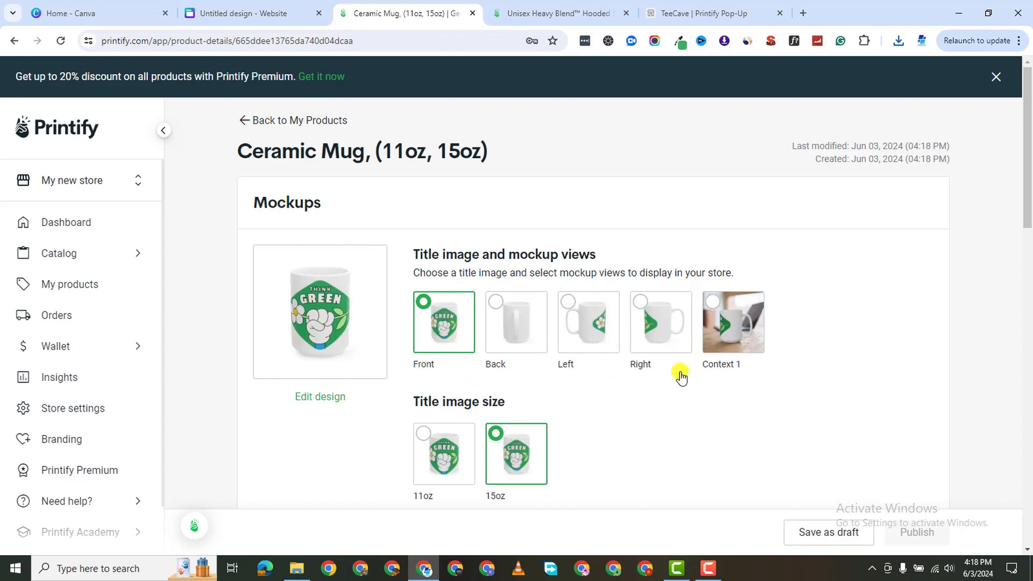
scroll(709, 366, "down", 10)
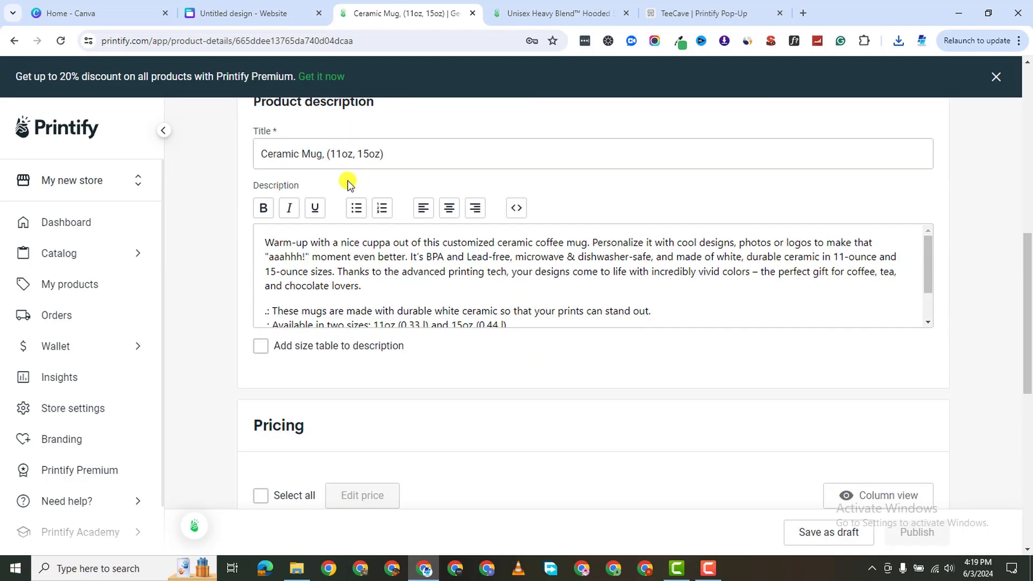
scroll(560, 362, "down", 6)
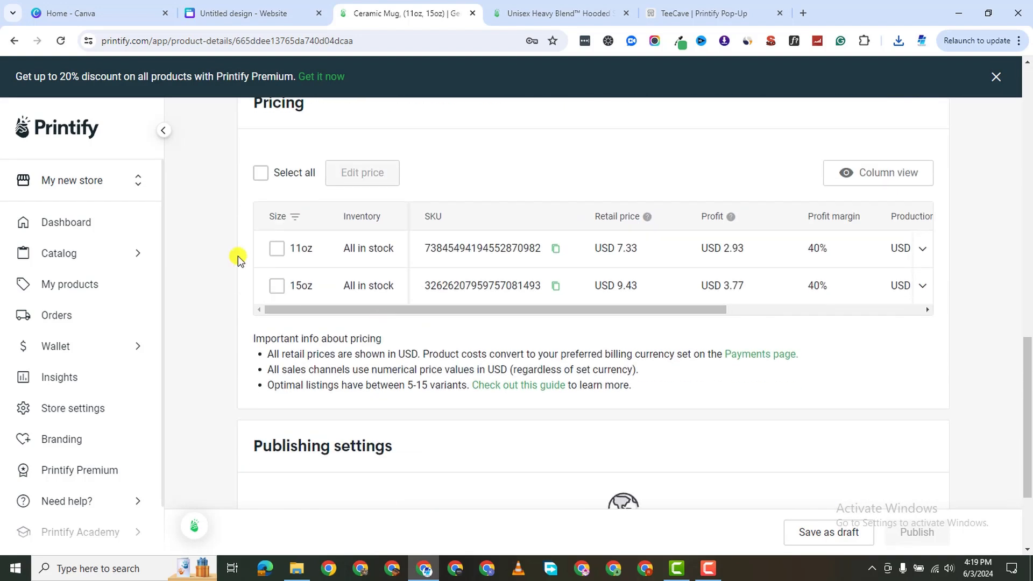
scroll(675, 377, "down", 3)
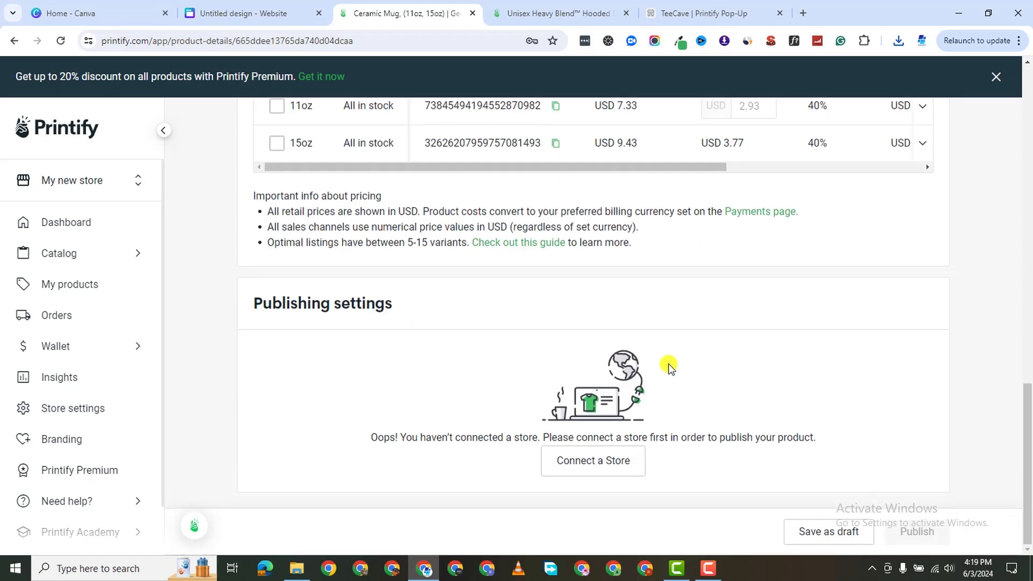
scroll(624, 402, "up", 20)
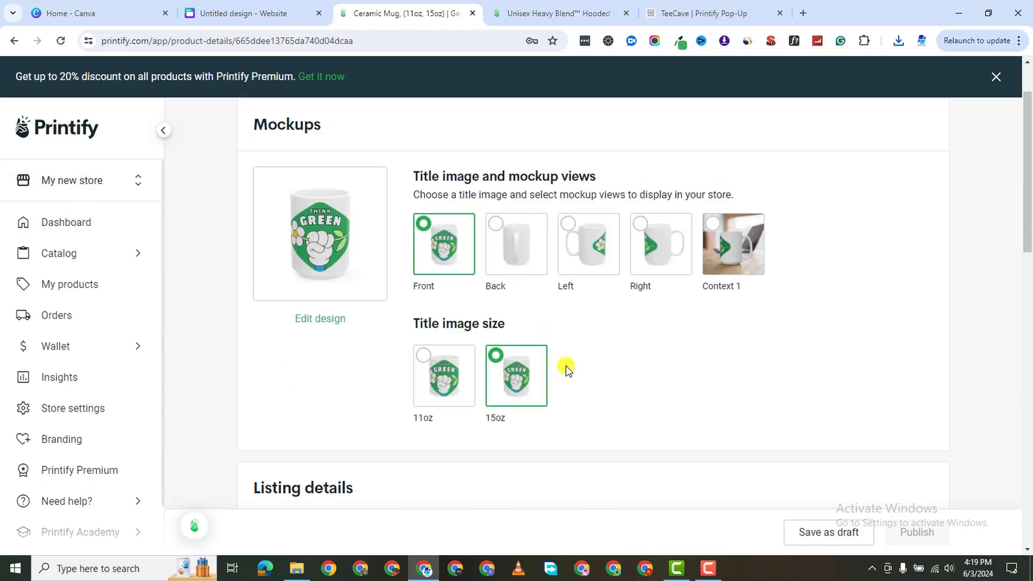
scroll(565, 364, "down", 12)
scroll(355, 451, "down", 6)
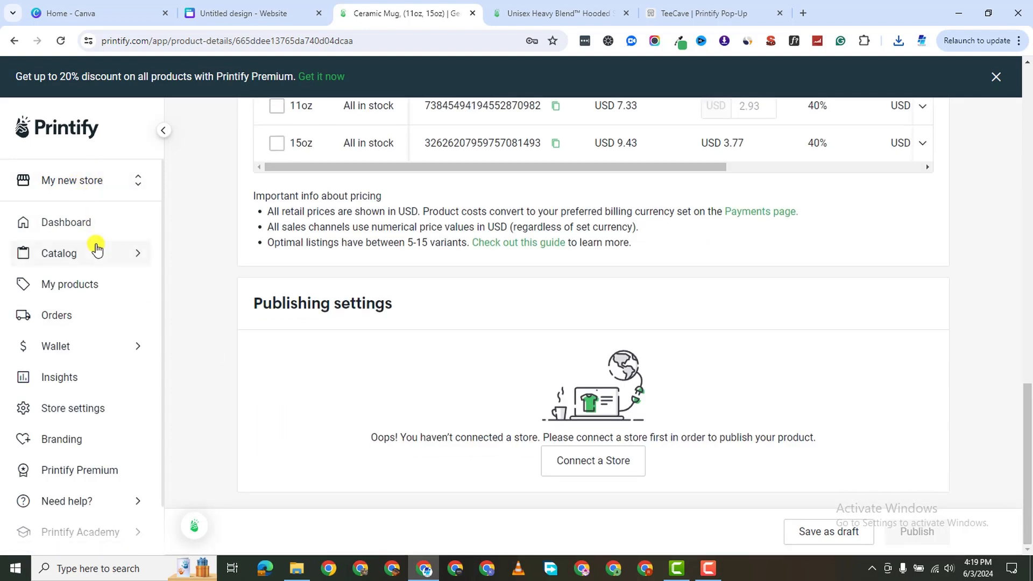
left_click(96, 290)
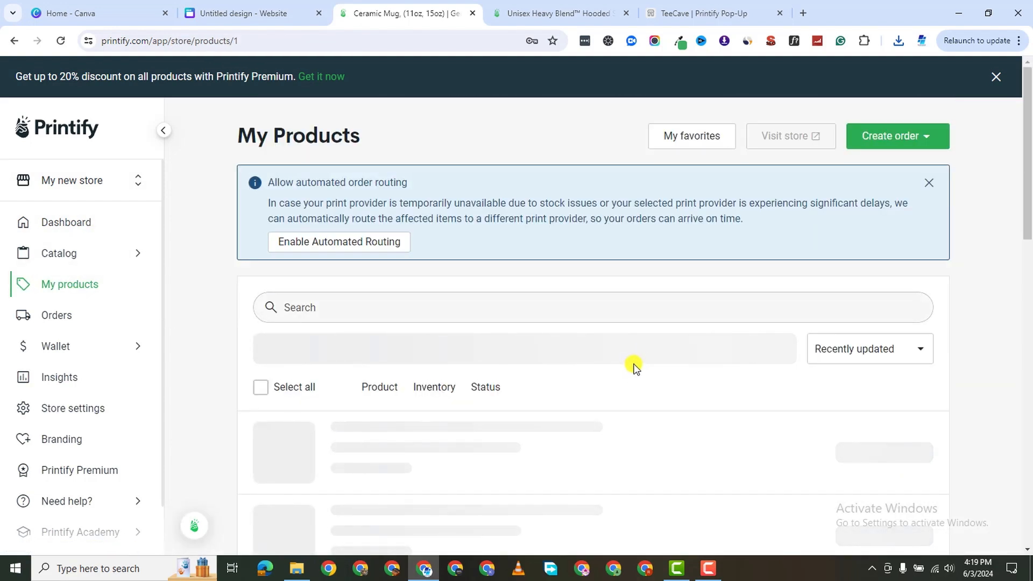
Select both Ceramic Mug products and begin copying them to another store, then cancel.
scroll(551, 466, "down", 3)
scroll(551, 466, "down", 1)
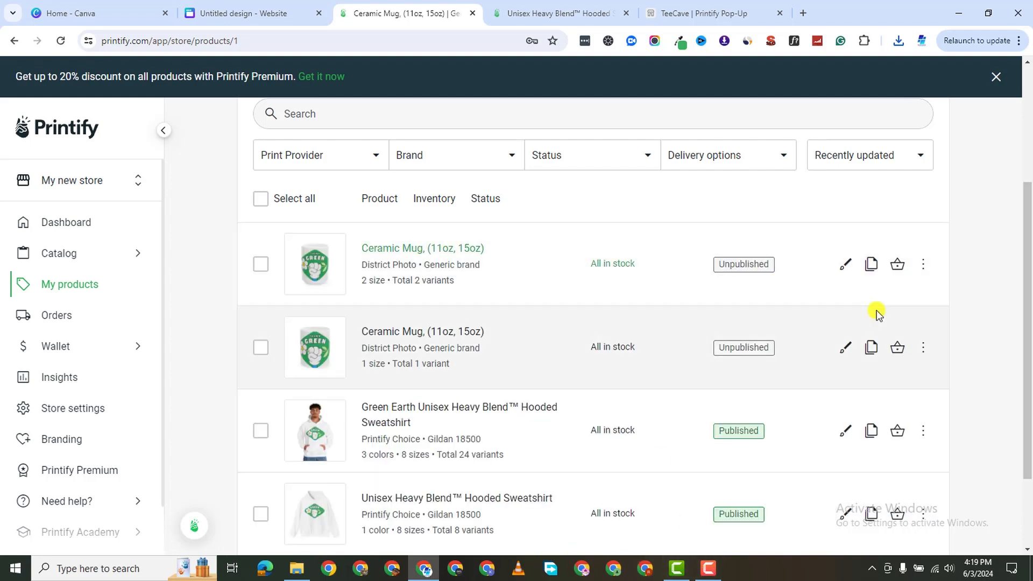
left_click(260, 264)
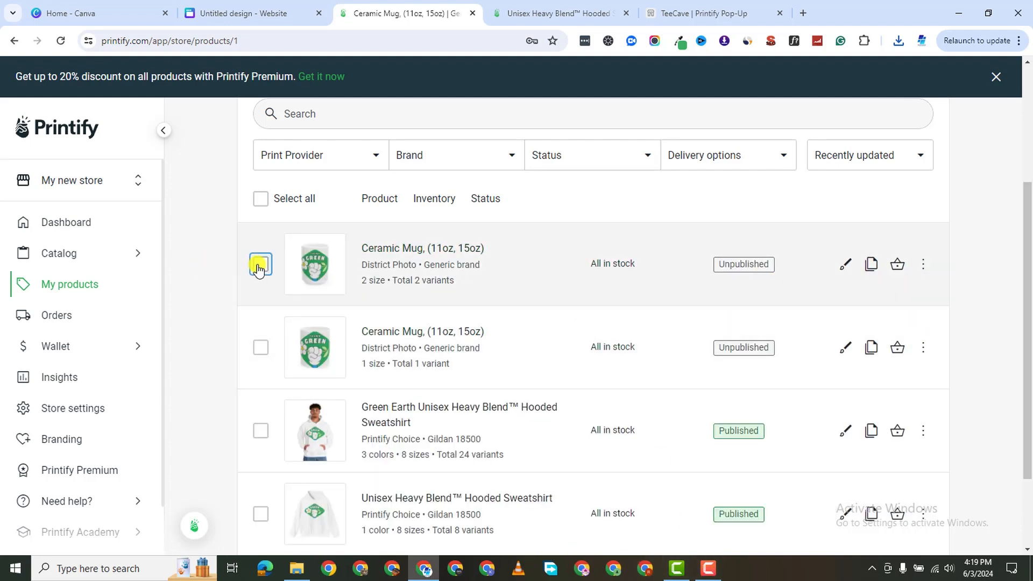
left_click(261, 348)
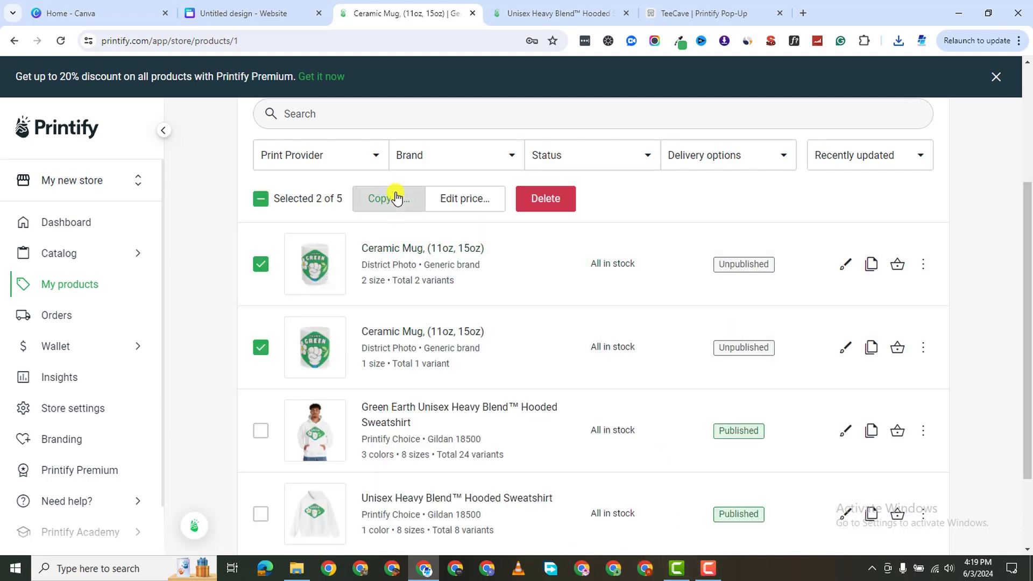
left_click(397, 199)
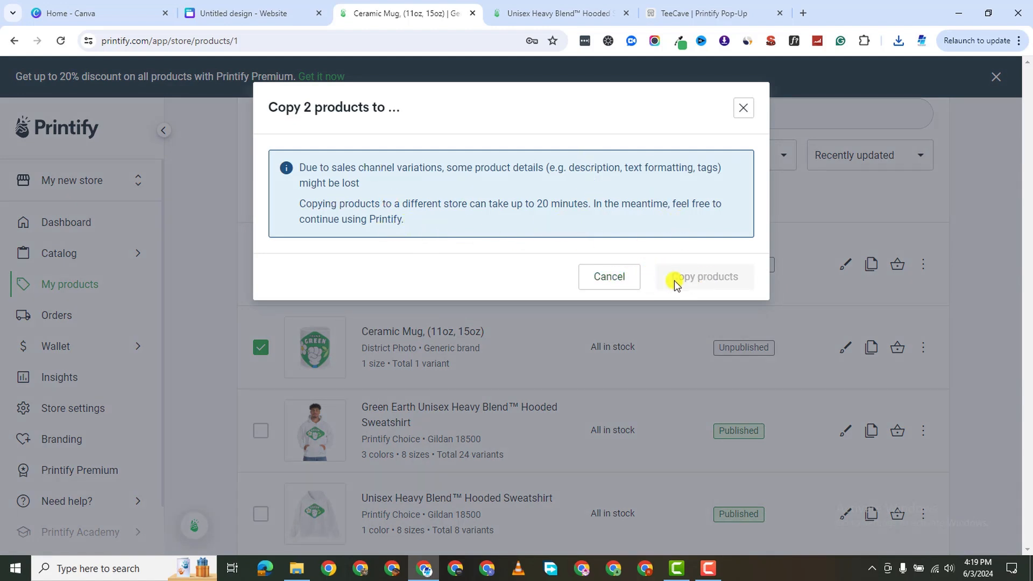
left_click(597, 281)
Try copying only the first Ceramic Mug to another store, cancel, and show the store list.
left_click(261, 347)
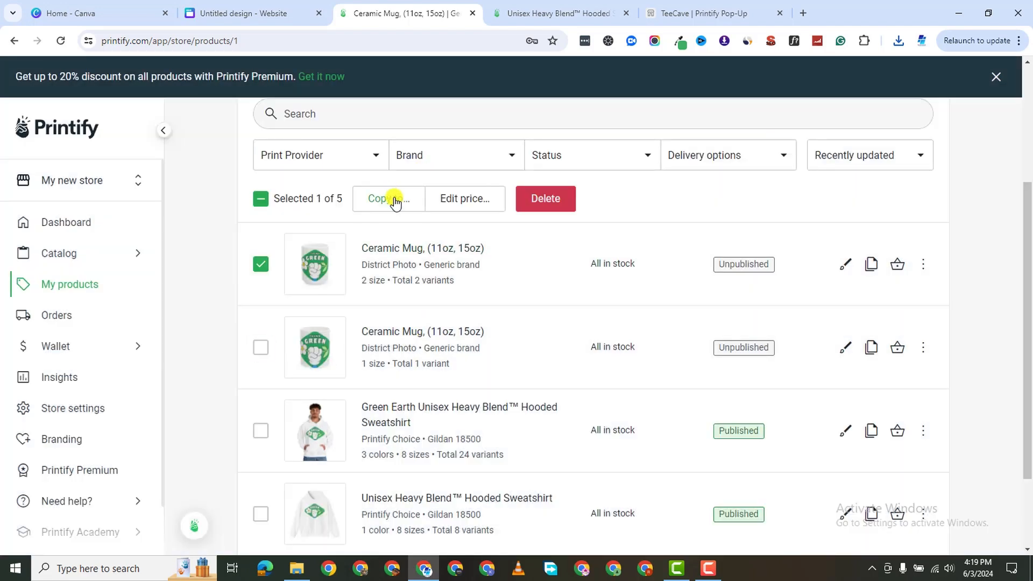
left_click(395, 200)
left_click(750, 113)
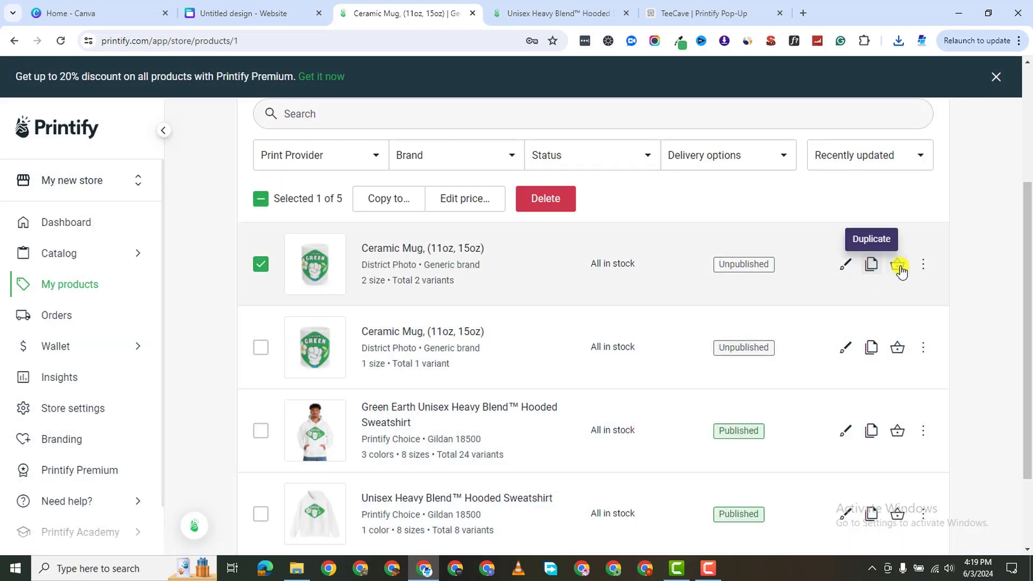
left_click(923, 265)
left_click(952, 320)
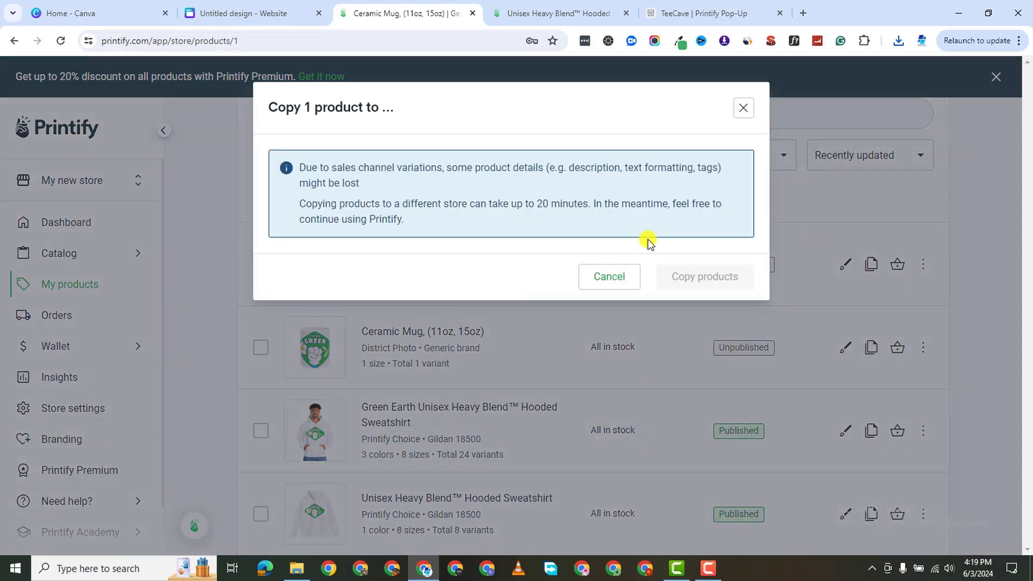
left_click(743, 109)
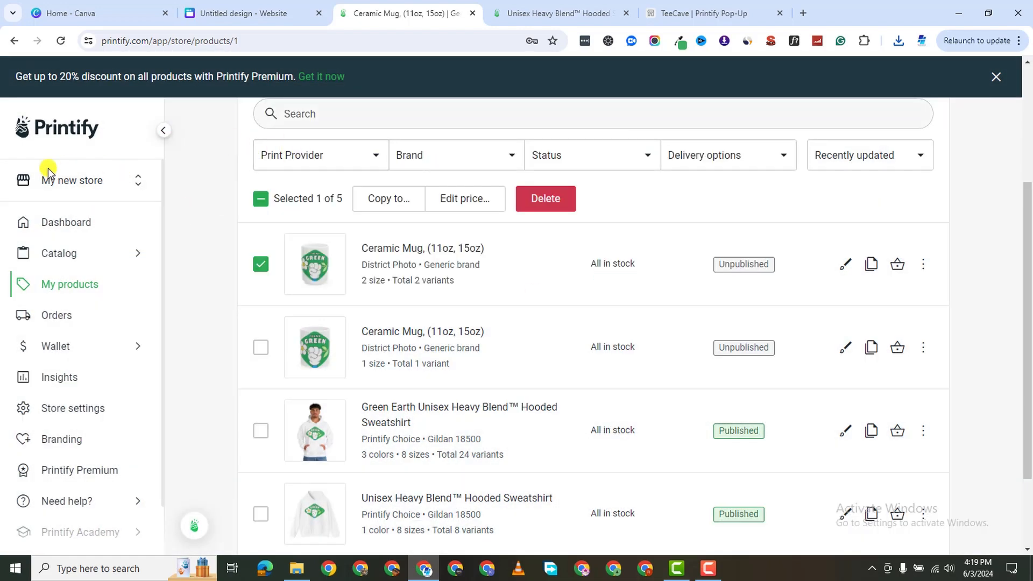
left_click(70, 178)
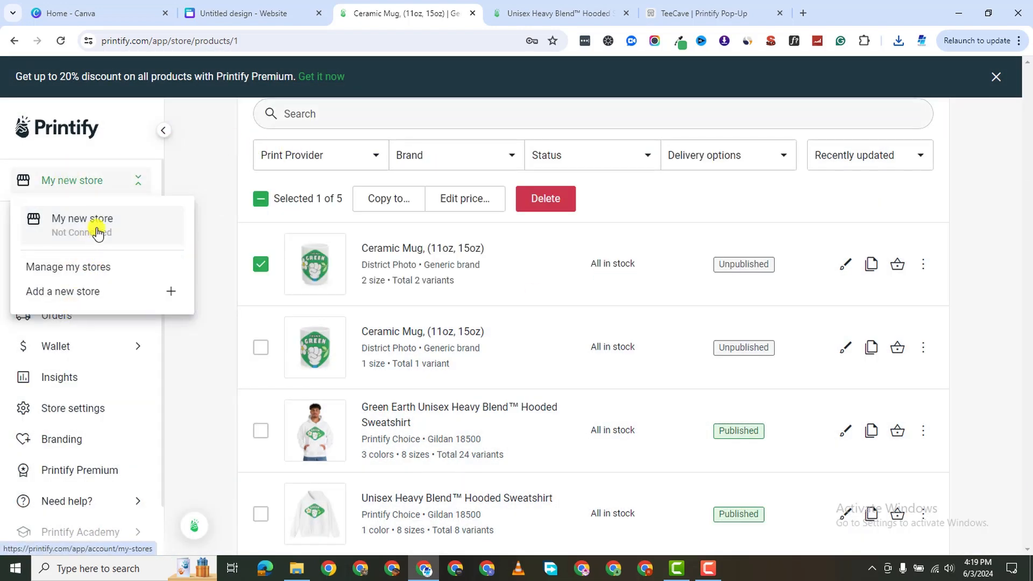
Dismiss the store list and Premium discount banner, then go to Manage my stores.
left_click(182, 155)
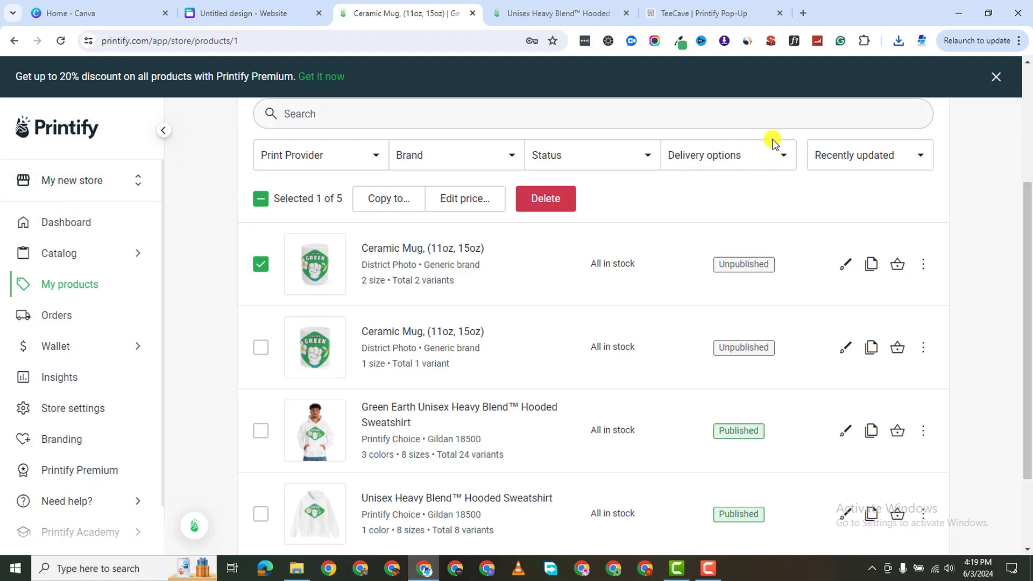
left_click(990, 80)
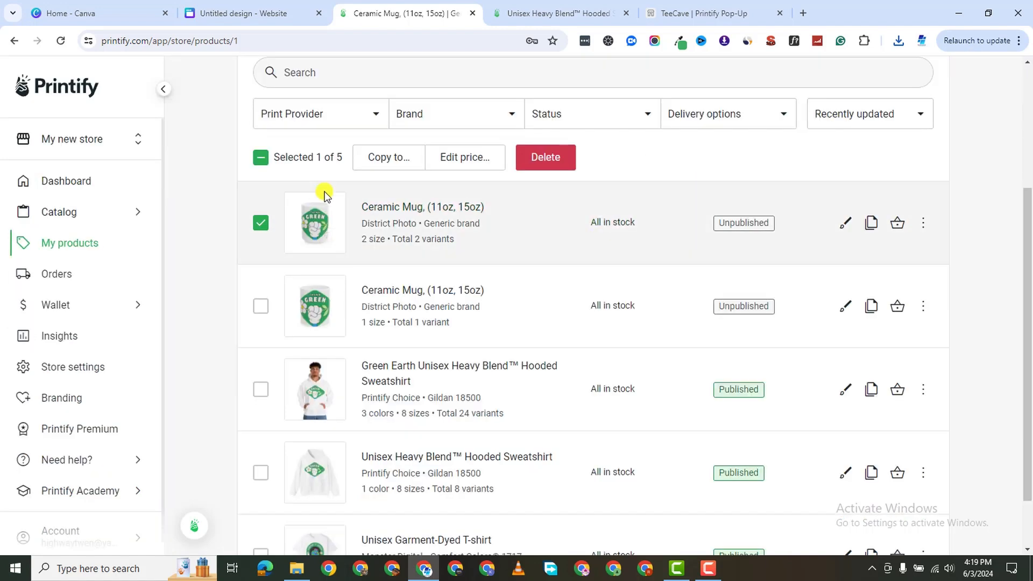
scroll(322, 192, "up", 4)
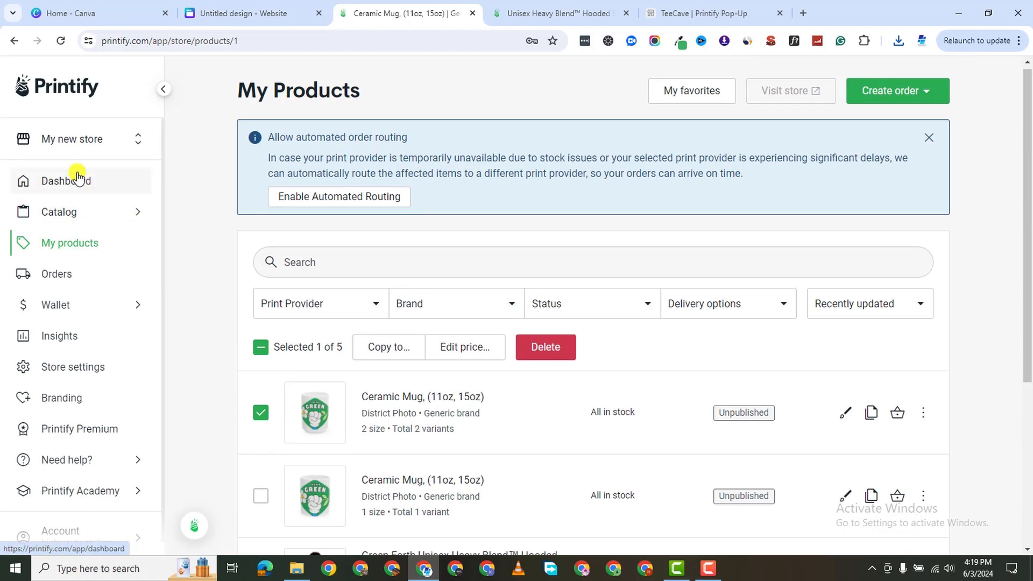
left_click(66, 139)
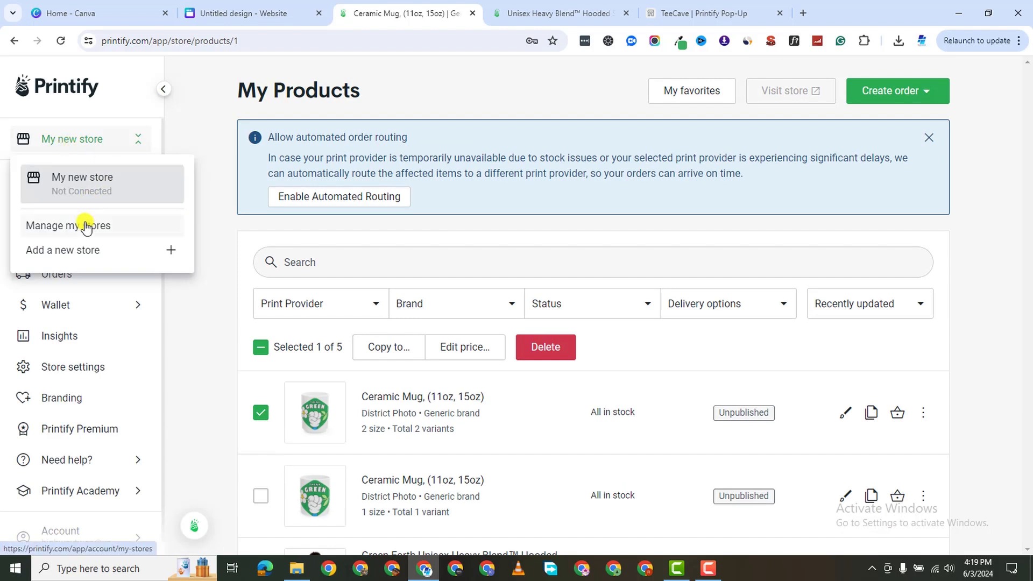
left_click(85, 224)
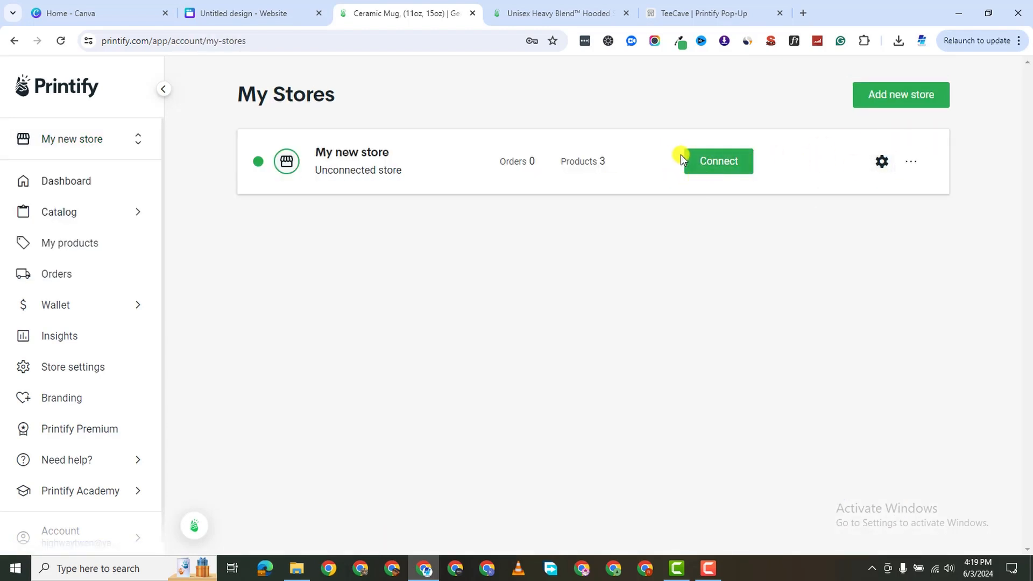
Launch My new store as a Printify Pop-Up store and view the Black Mug in its storefront.
left_click(725, 167)
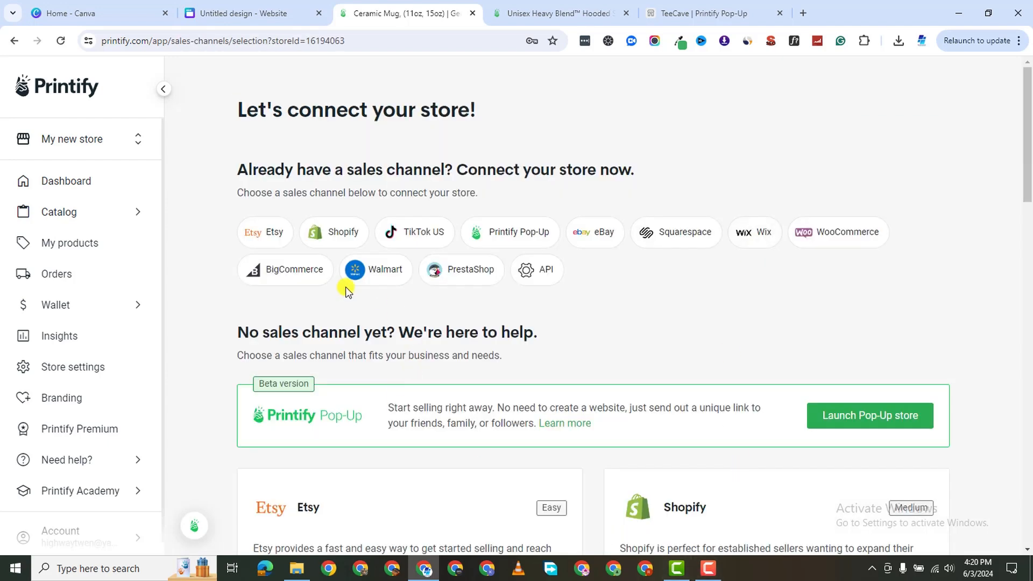
left_click(828, 415)
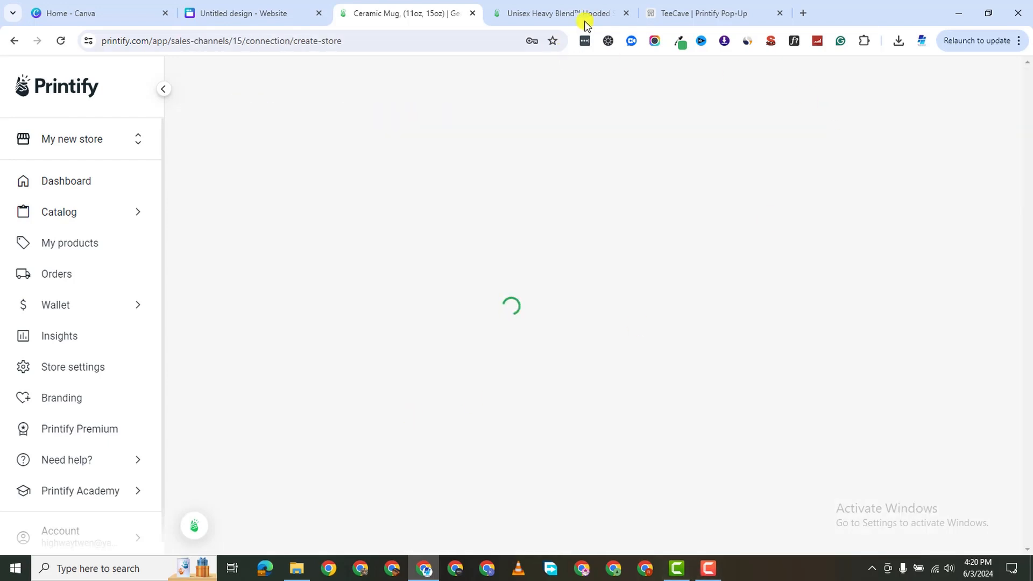
scroll(555, 406, "down", 1)
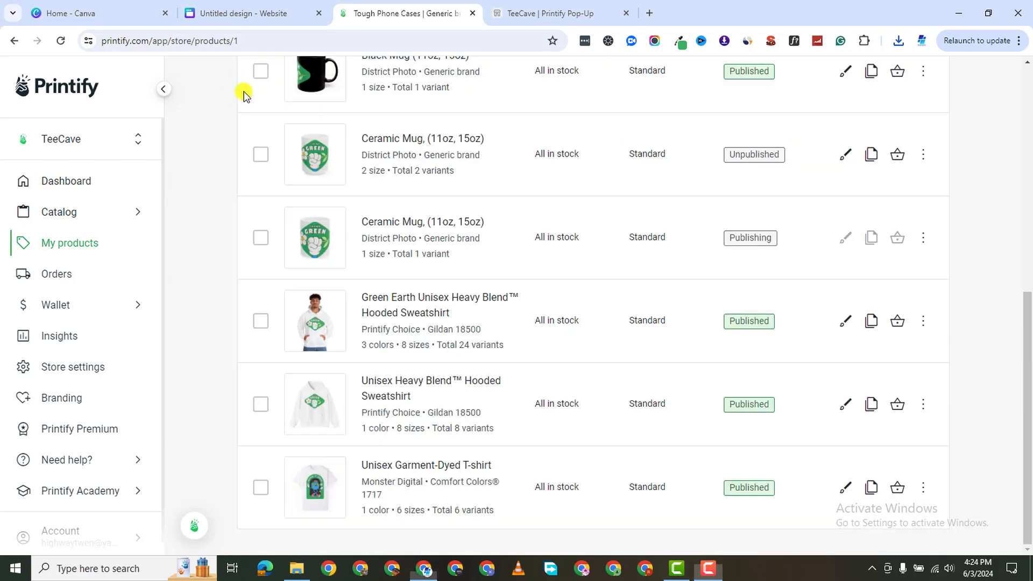
scroll(547, 268, "up", 5)
scroll(548, 270, "up", 3)
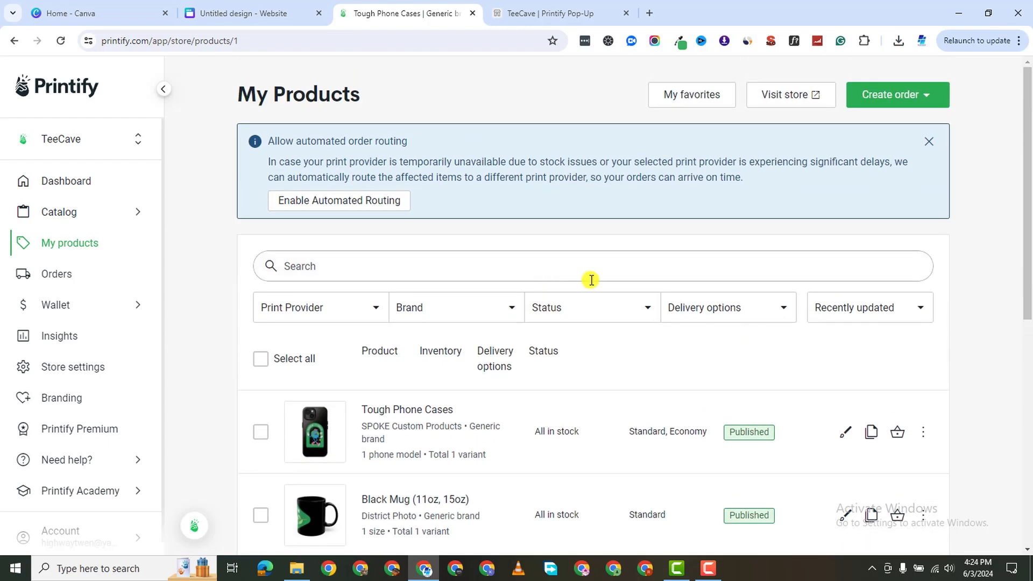
scroll(592, 281, "down", 5)
scroll(736, 217, "down", 2)
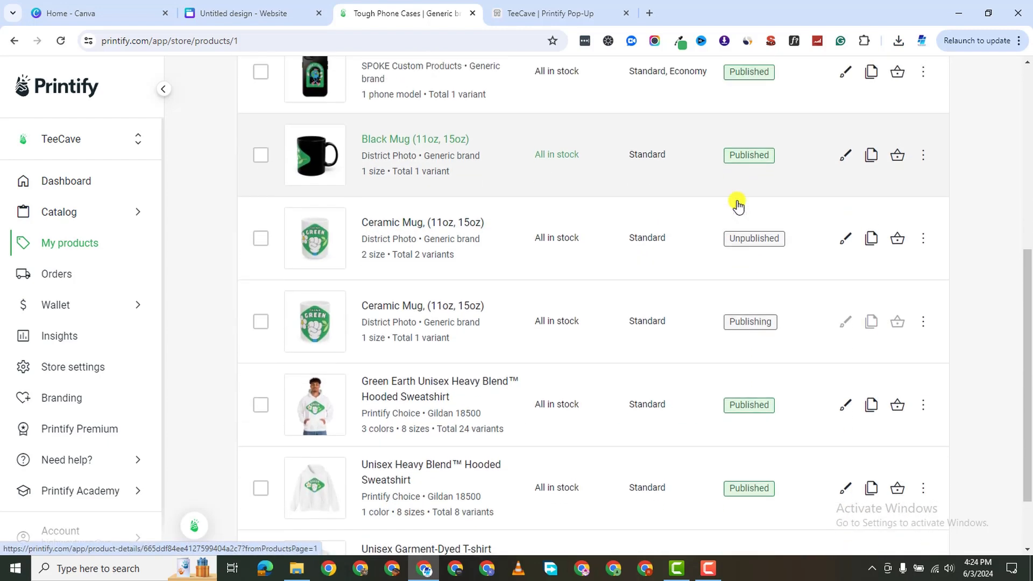
scroll(735, 203, "up", 2)
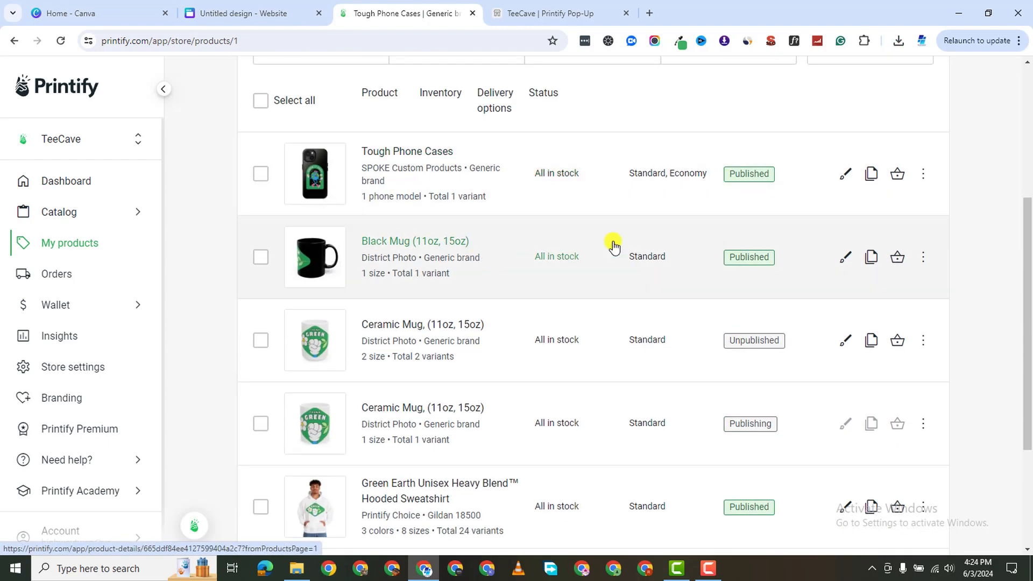
left_click(923, 256)
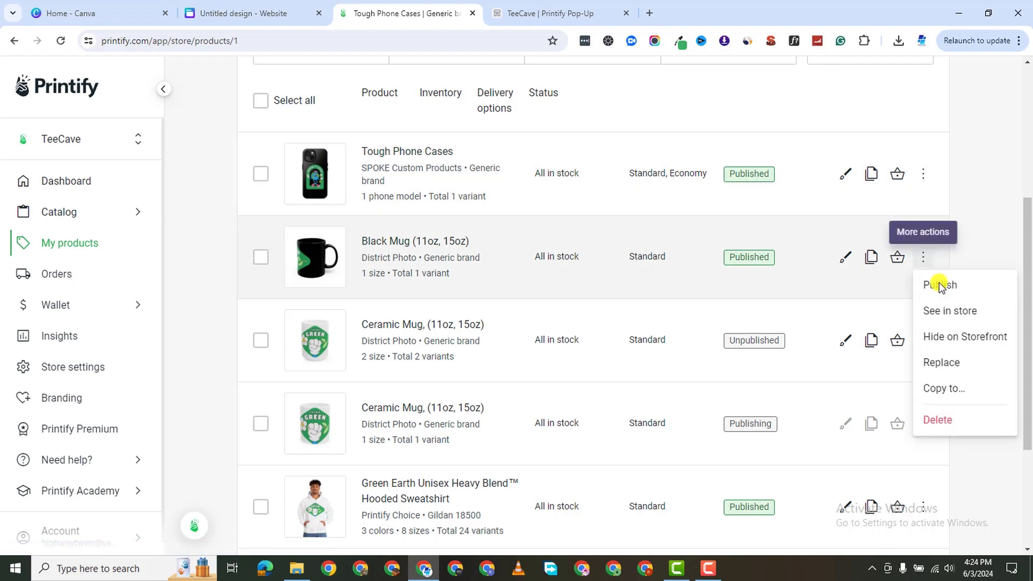
left_click(963, 312)
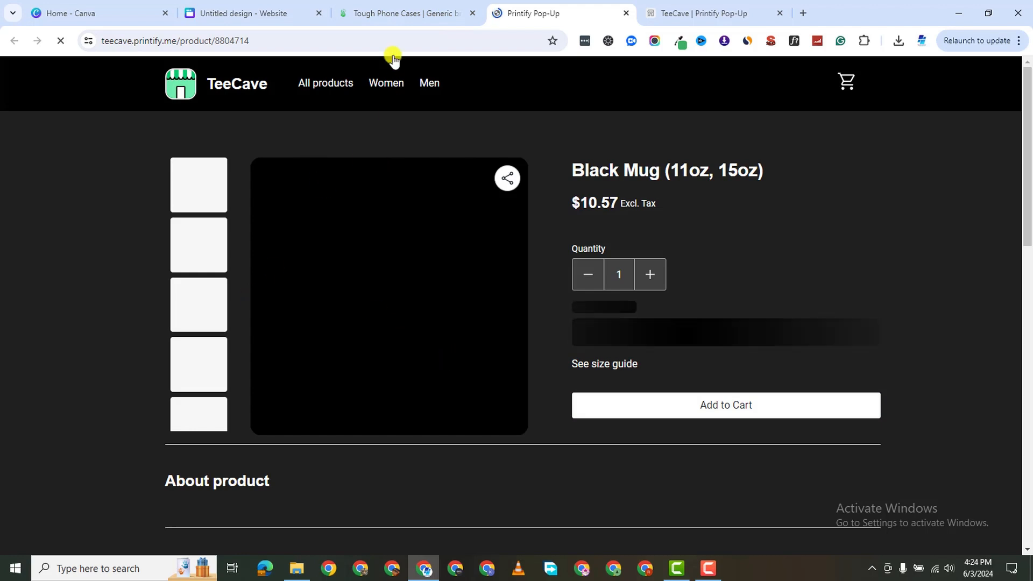
Open the Tough Phone Cases storefront page and compare it with the Black Mug page.
left_click(387, 15)
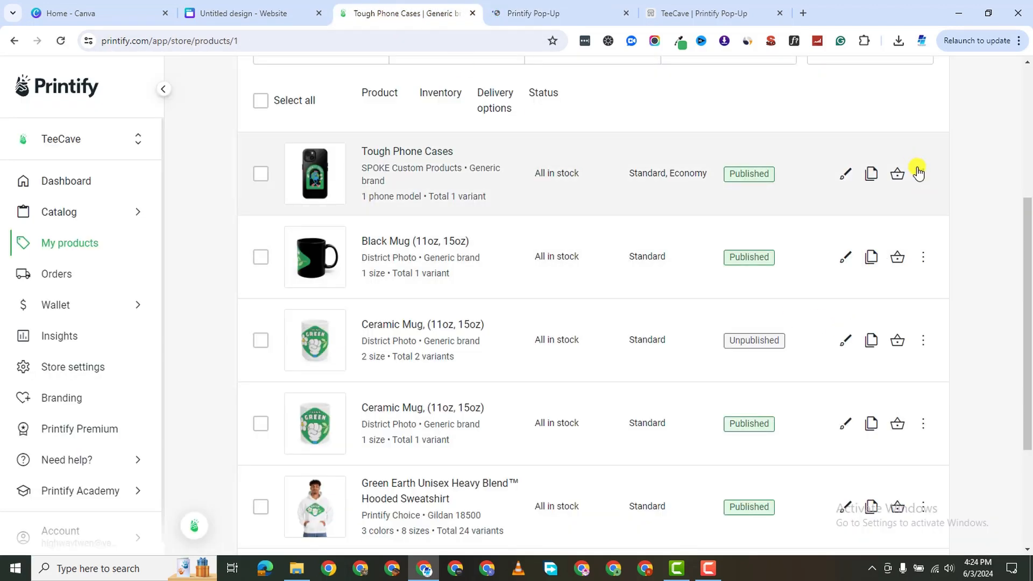
left_click(923, 175)
left_click(950, 228)
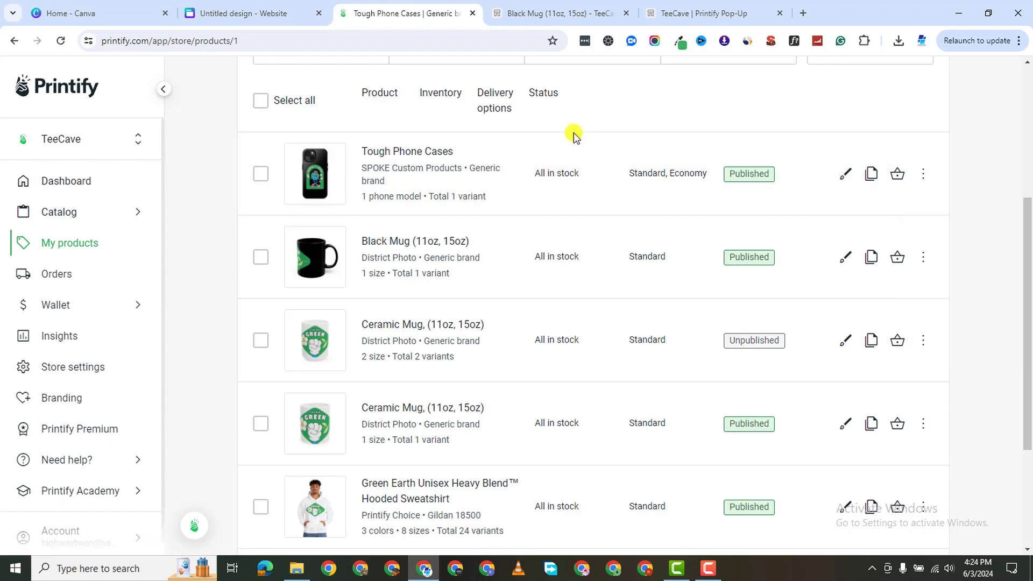
left_click(645, 11)
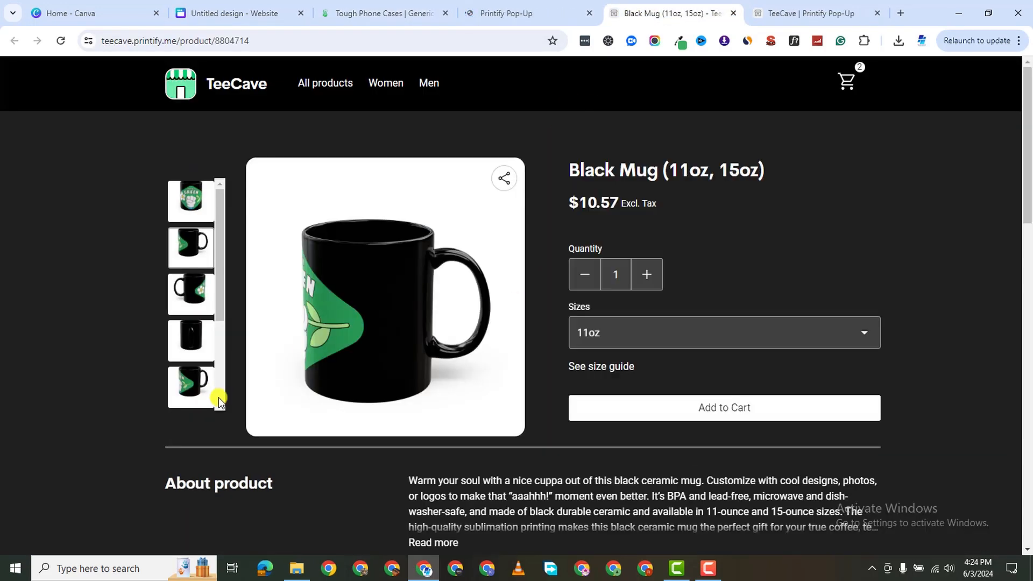
scroll(647, 402, "down", 10)
scroll(355, 426, "down", 8)
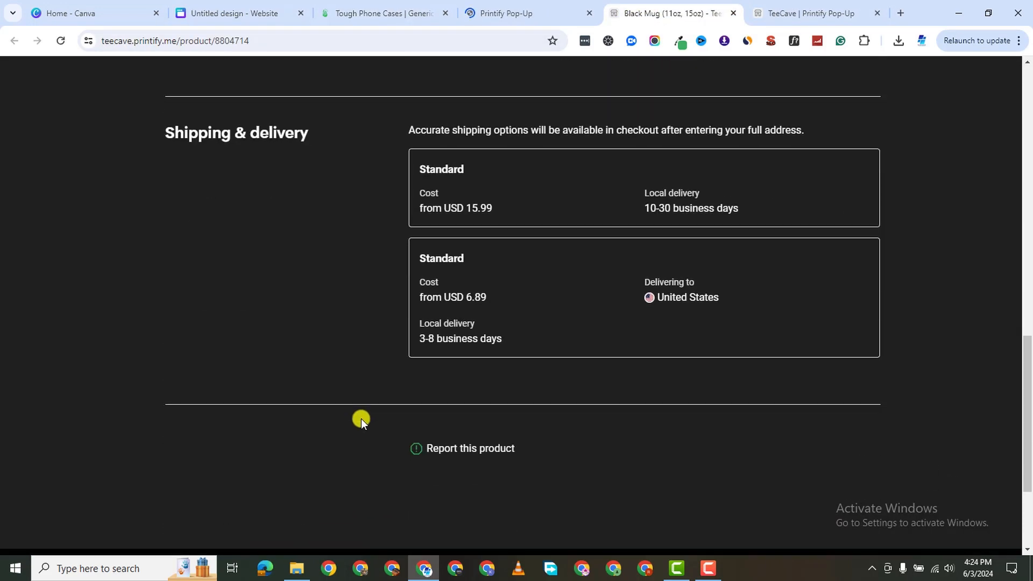
scroll(361, 418, "up", 10)
scroll(361, 415, "up", 8)
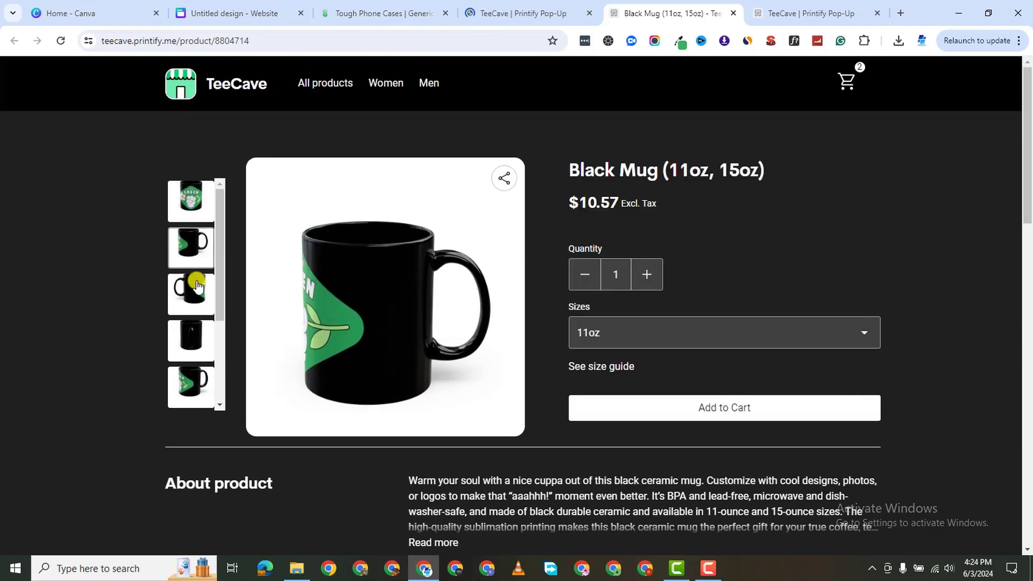
left_click(516, 21)
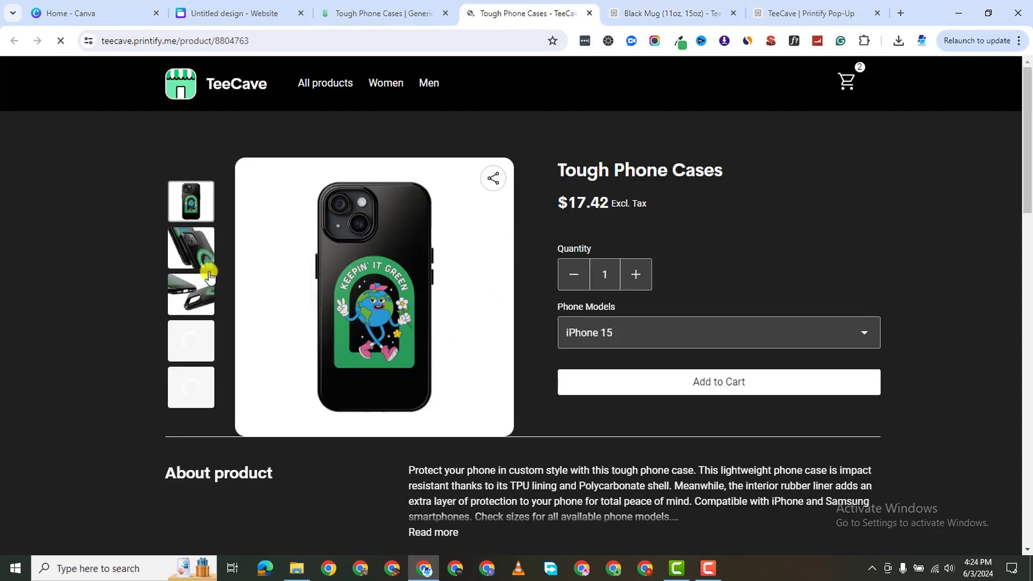
left_click(392, 14)
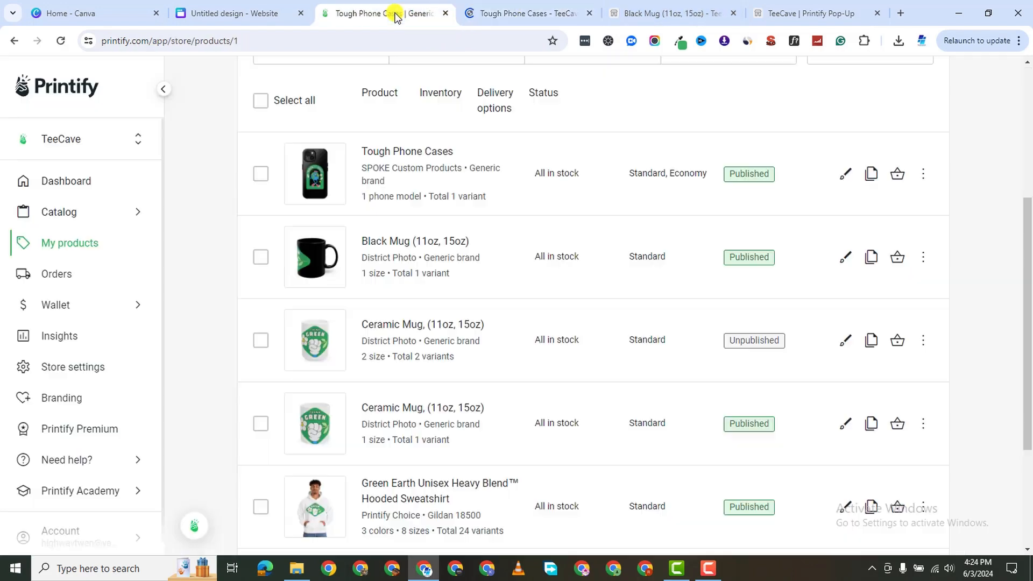
Open storefront pages for the Green Earth hoodie and Garment-Dyed T-shirt, then return to Canva.
scroll(802, 416, "down", 3)
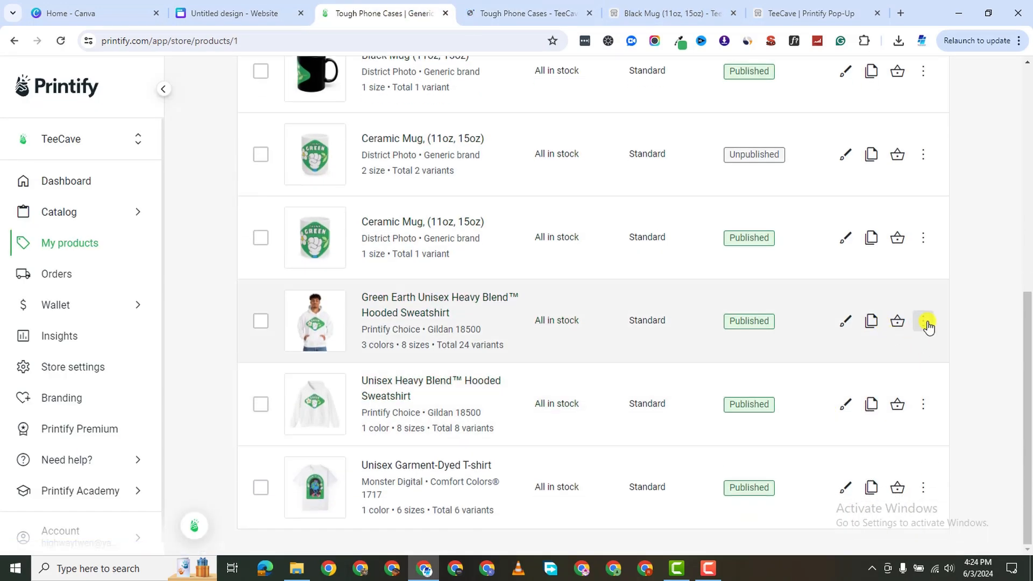
left_click(925, 323)
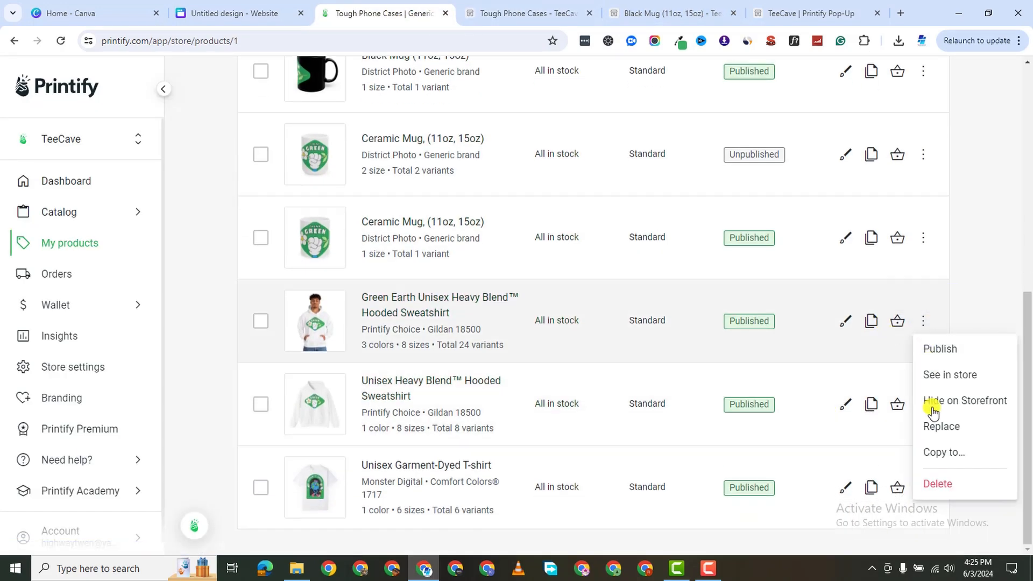
left_click(963, 377)
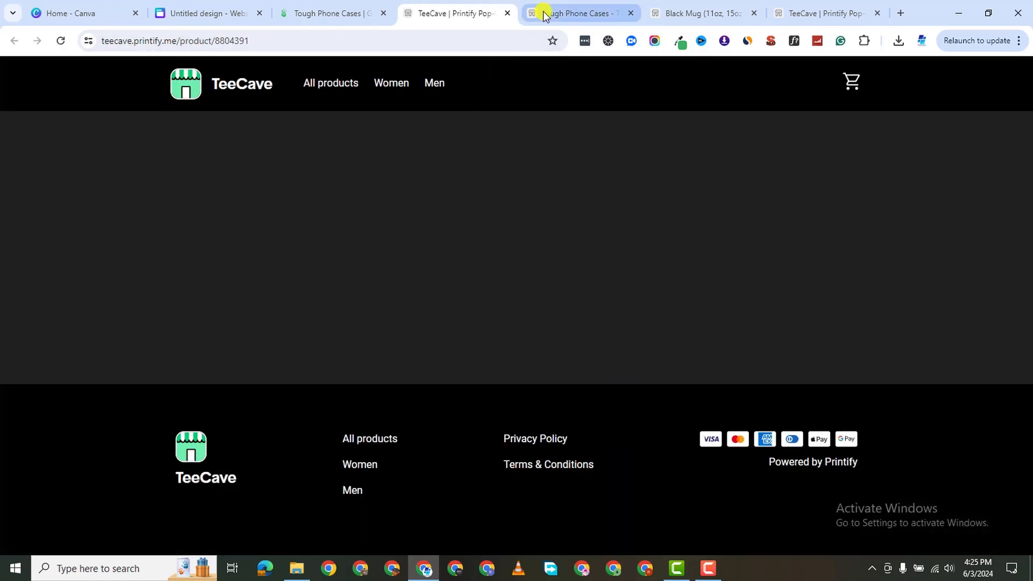
left_click(357, 14)
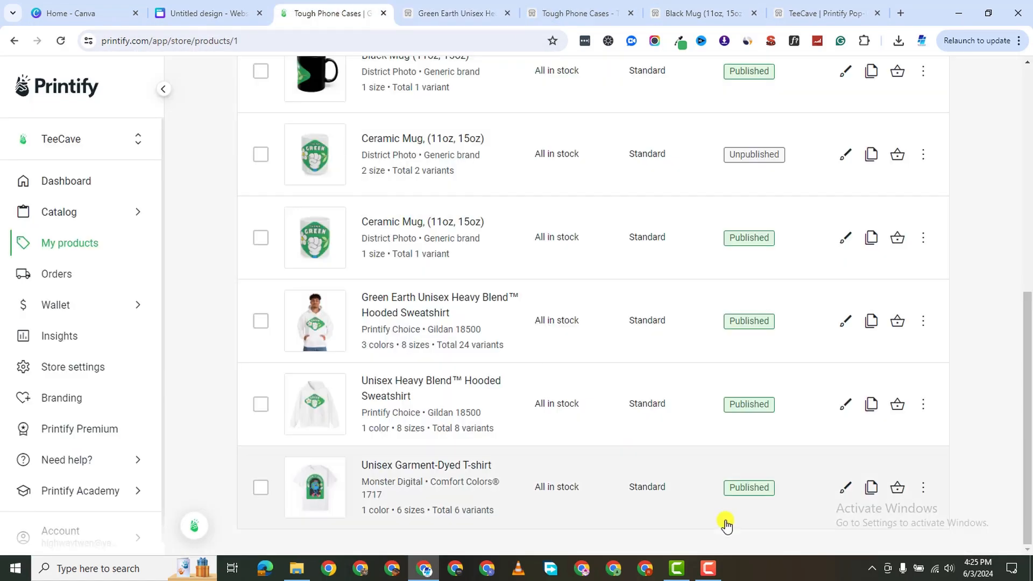
left_click(926, 489)
left_click(938, 351)
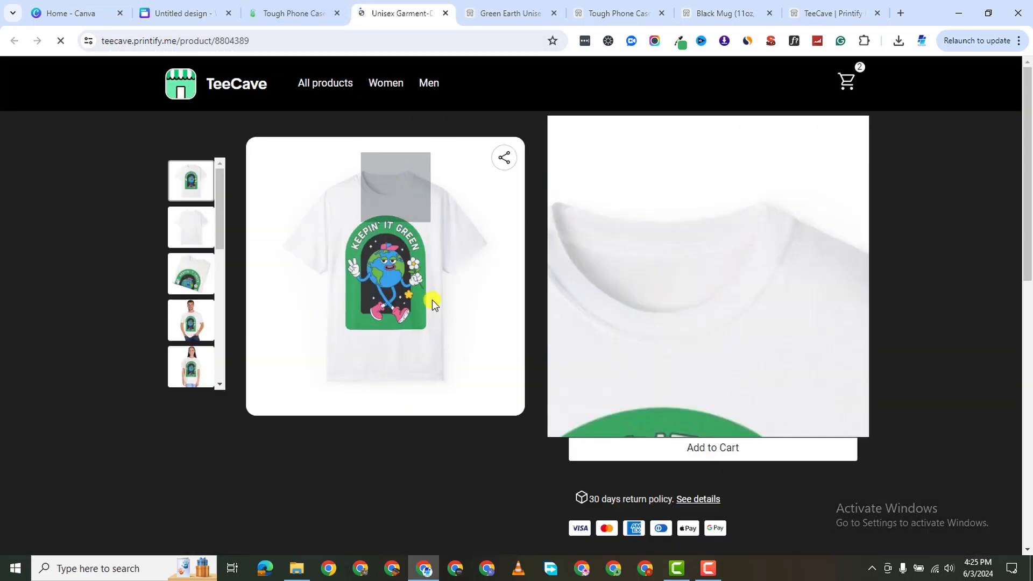
left_click(254, 16)
left_click(151, 16)
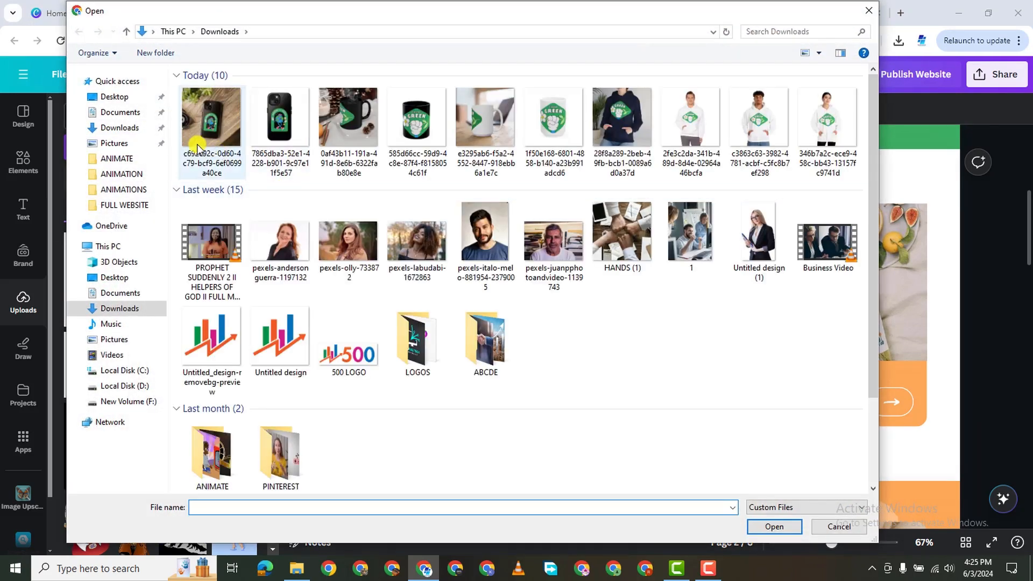
Upload the phone case, black, white and green mug, and navy hoodie mockups.
left_click(207, 141)
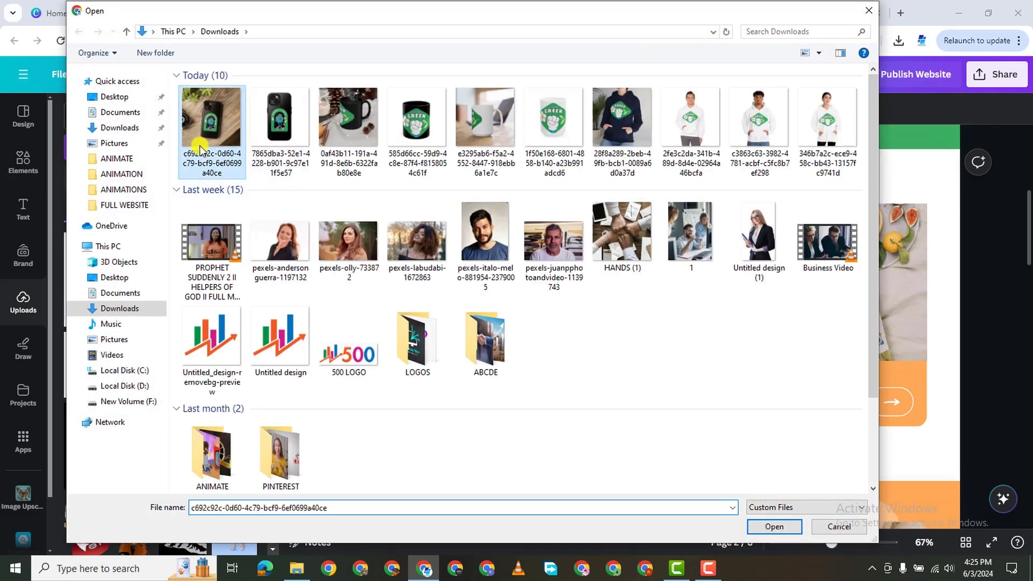
left_click(286, 156, "ctrl")
left_click(347, 159, "ctrl")
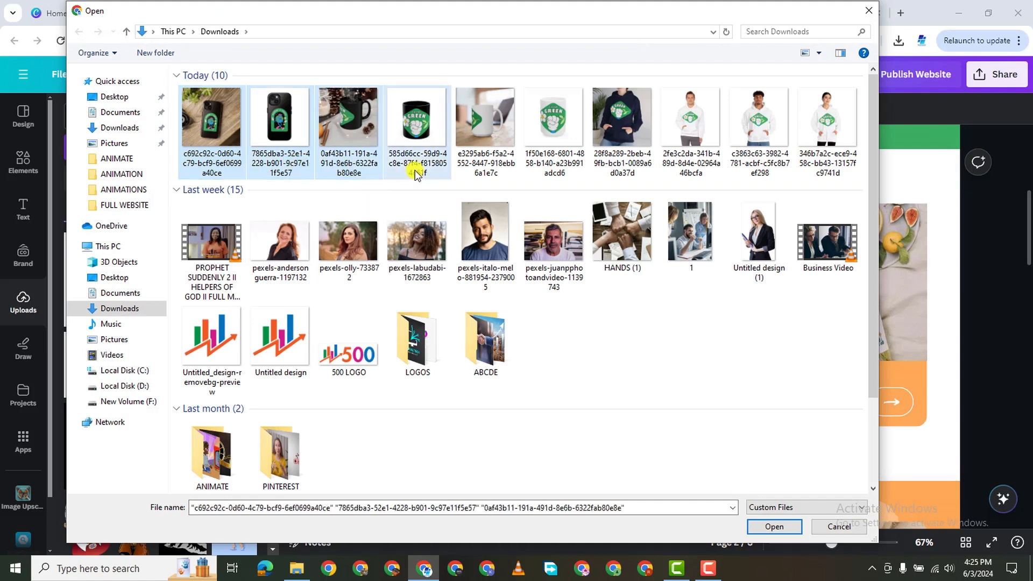
left_click(417, 162, "ctrl")
left_click(481, 162, "ctrl")
left_click(557, 161, "ctrl")
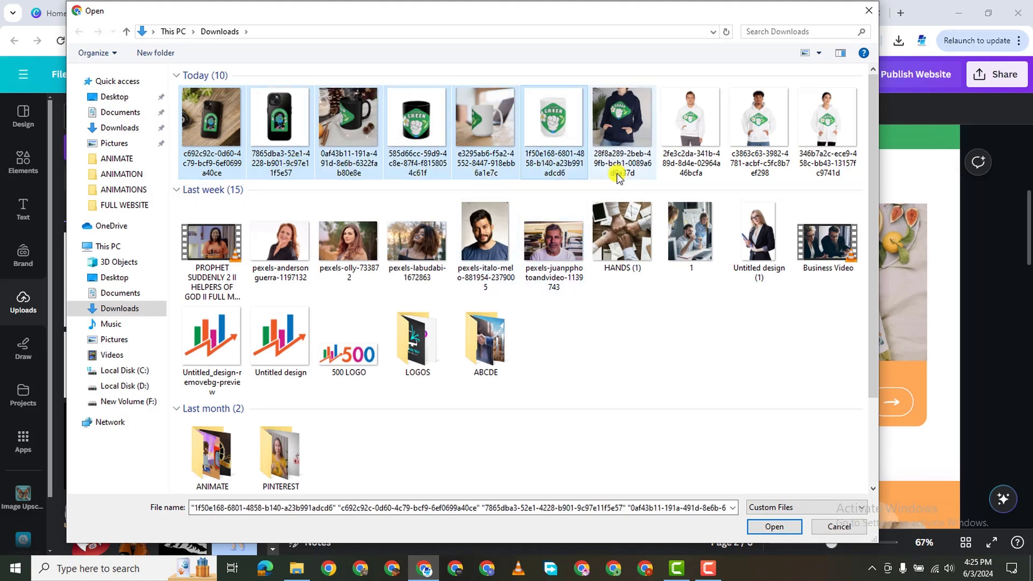
left_click(640, 161, "ctrl")
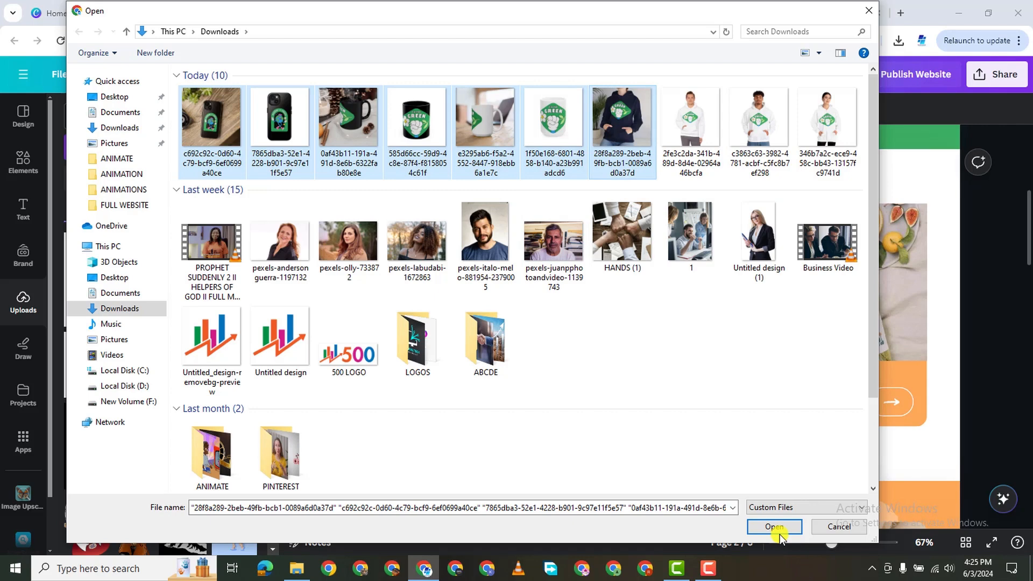
left_click(775, 527)
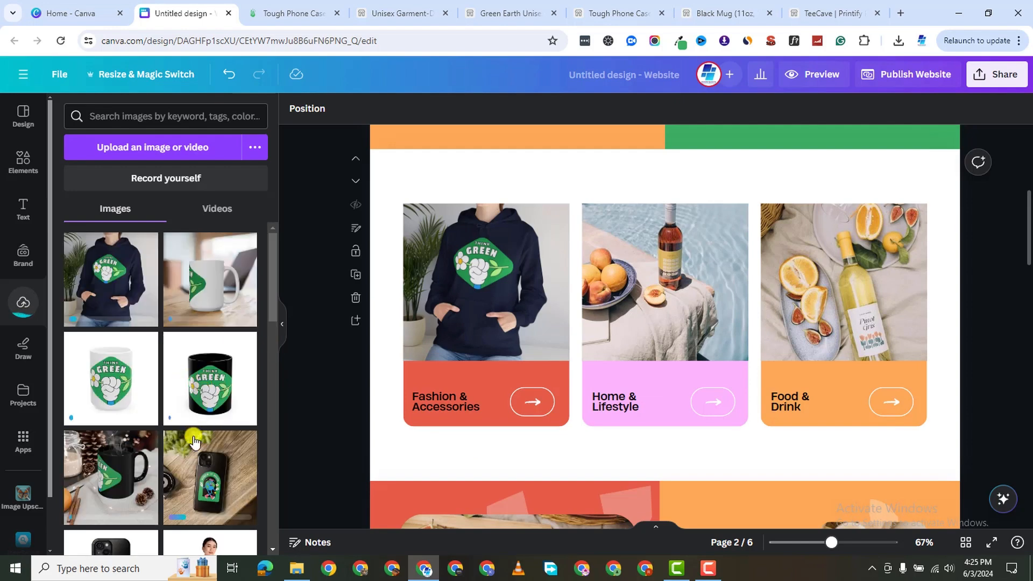
Place the black mug photo in the Home & Lifestyle card.
scroll(194, 432, "down", 4)
left_click_drag(110, 285, 676, 285)
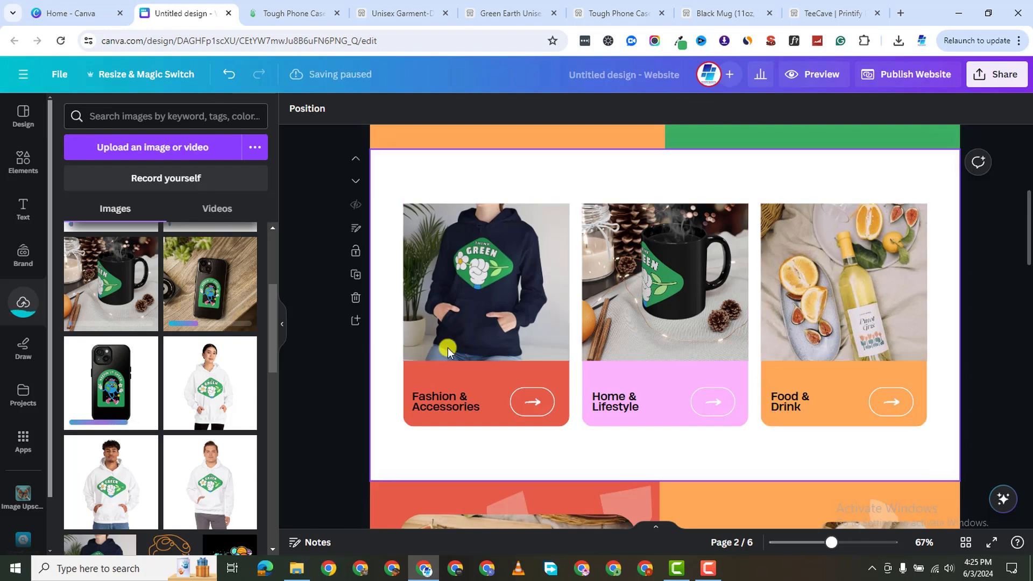
scroll(209, 363, "down", 3)
scroll(210, 339, "up", 4)
scroll(210, 332, "up", 1)
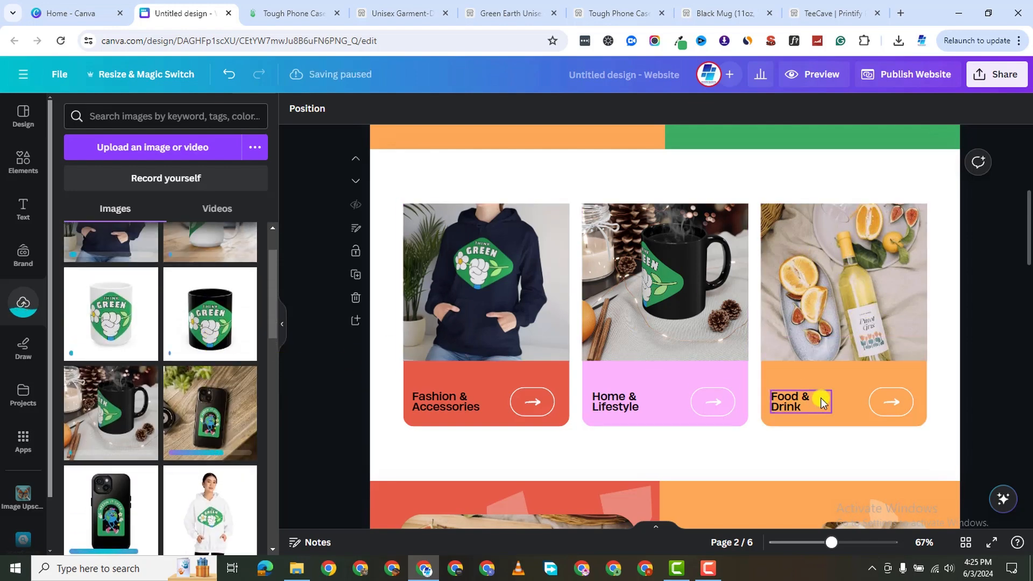
Rename the Food & Drink card to 'Tech & Phones' and fill it with the phone-case photo.
double_click(805, 403)
type("Tech")
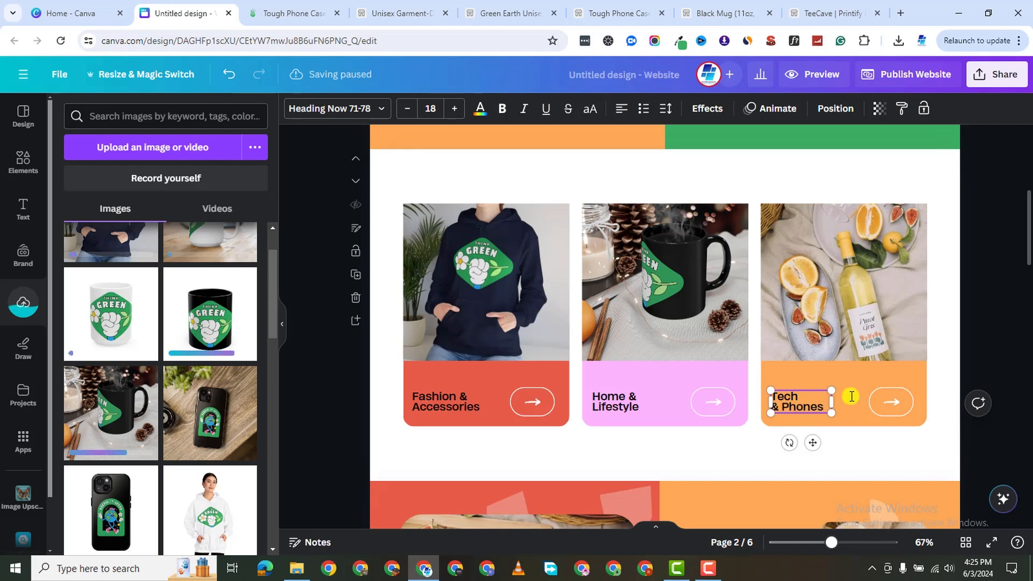
scroll(165, 367, "down", 1)
scroll(165, 367, "up", 1)
left_click_drag(173, 350, 817, 344)
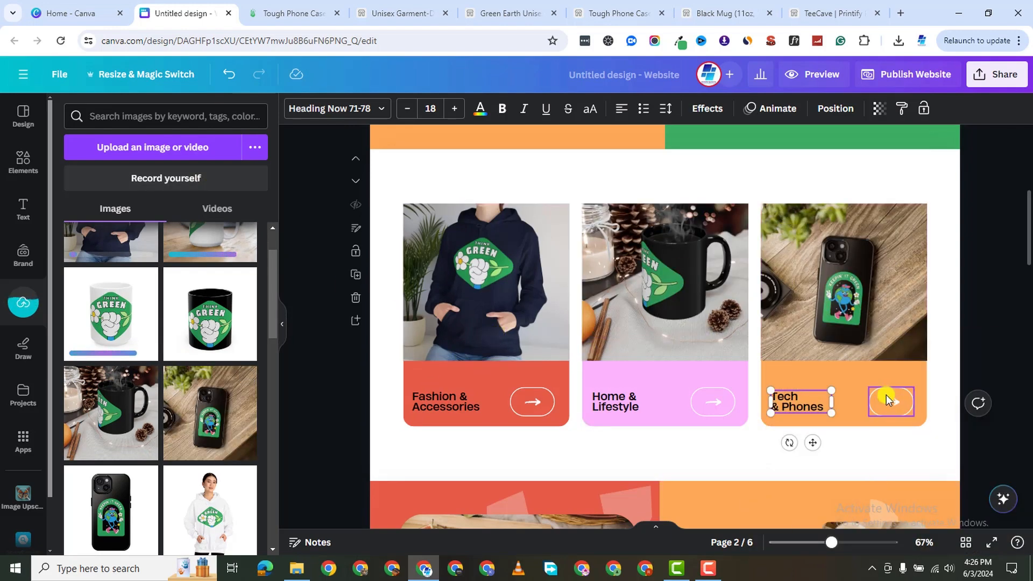
scroll(736, 338, "down", 1)
scroll(736, 338, "up", 5)
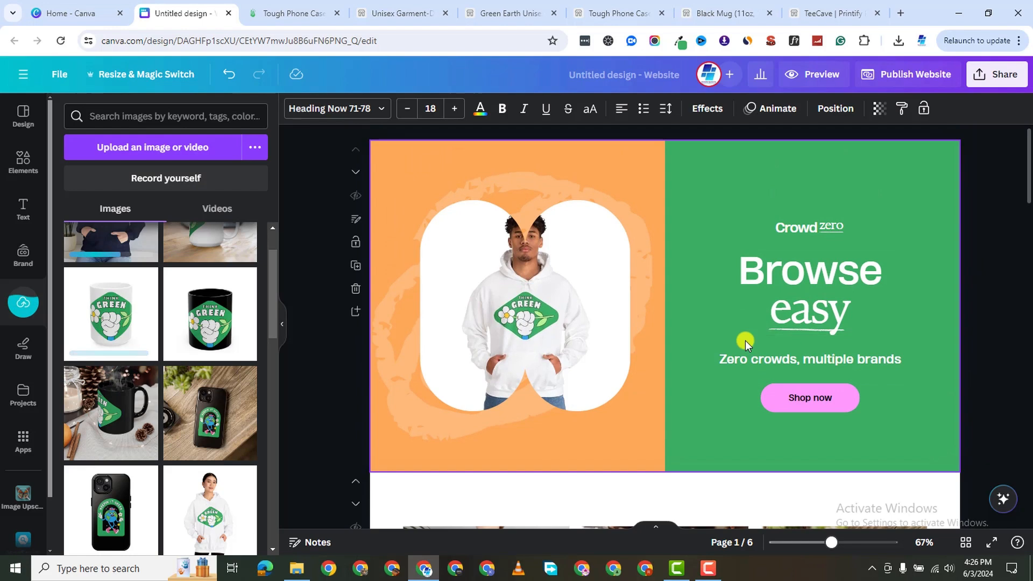
Make the hero's orange background panel black.
left_click(380, 154)
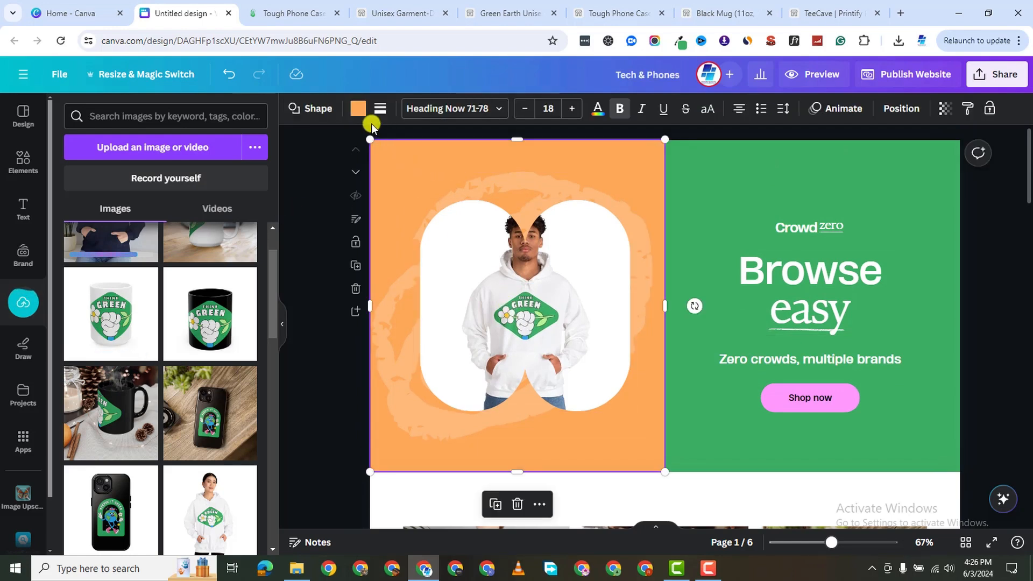
left_click(355, 111)
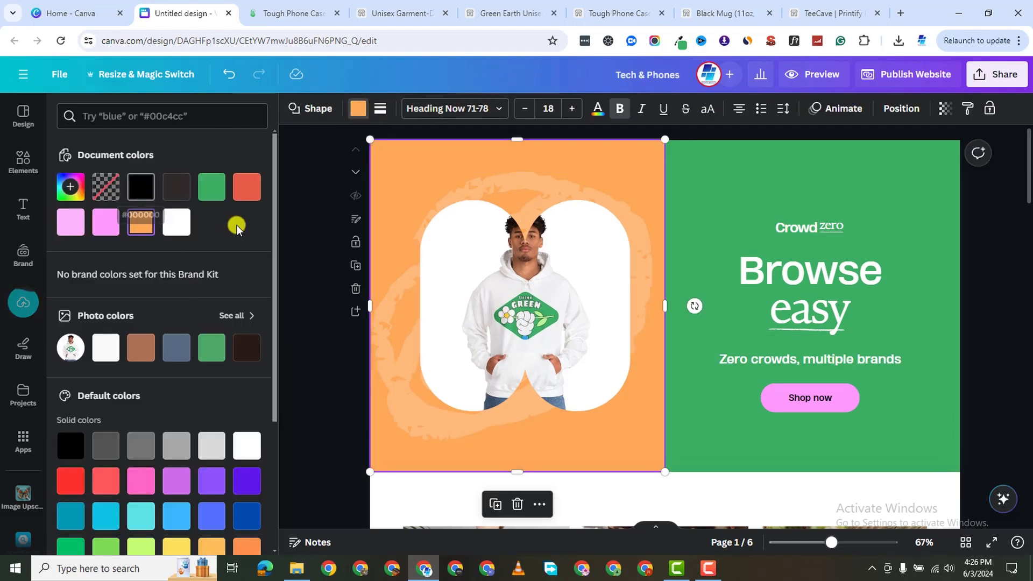
left_click(143, 190)
scroll(692, 427, "down", 6)
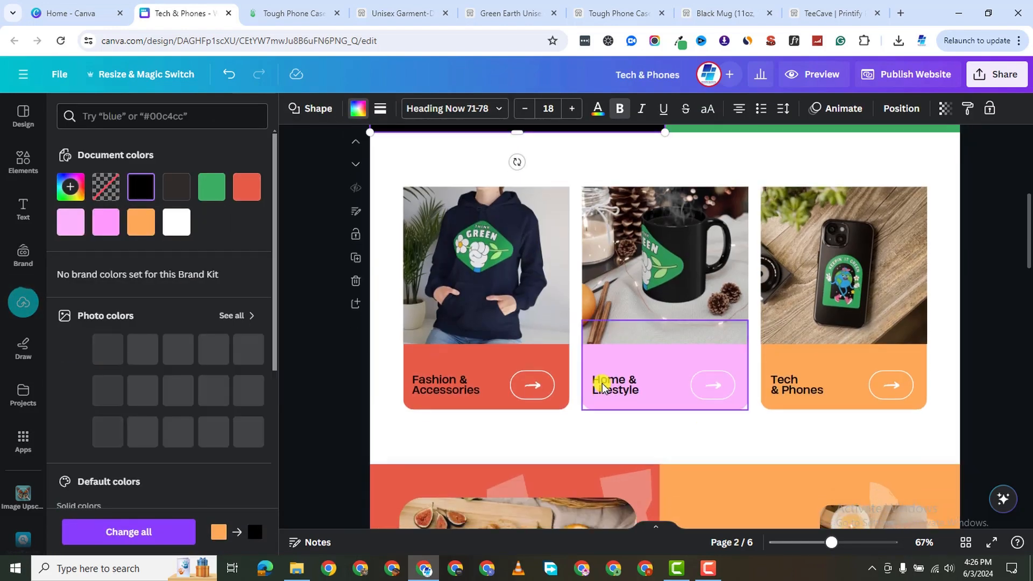
scroll(603, 386, "down", 2)
Turn the Fashion & Accessories card green with a black arrow button.
left_click(435, 237)
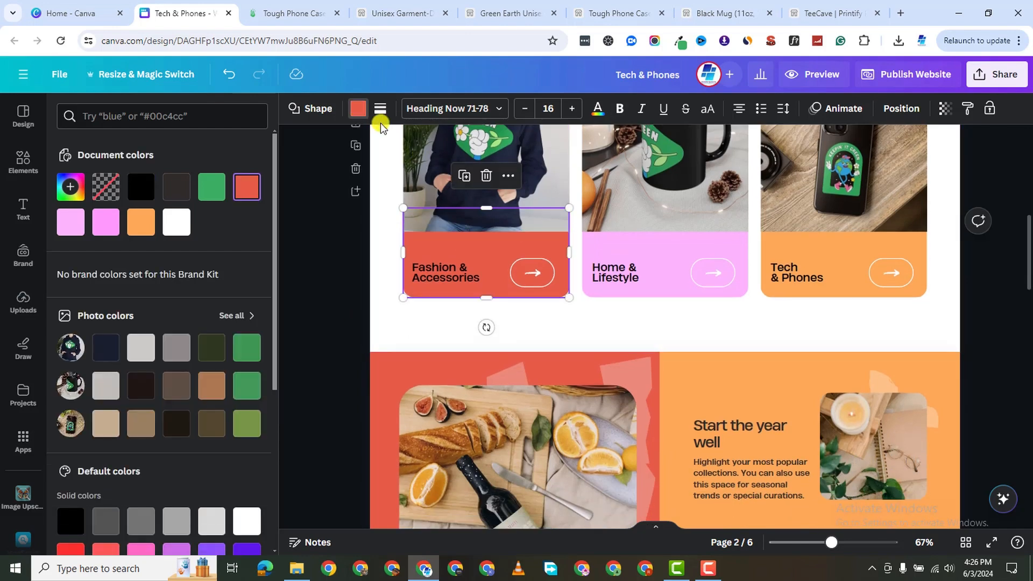
left_click(358, 109)
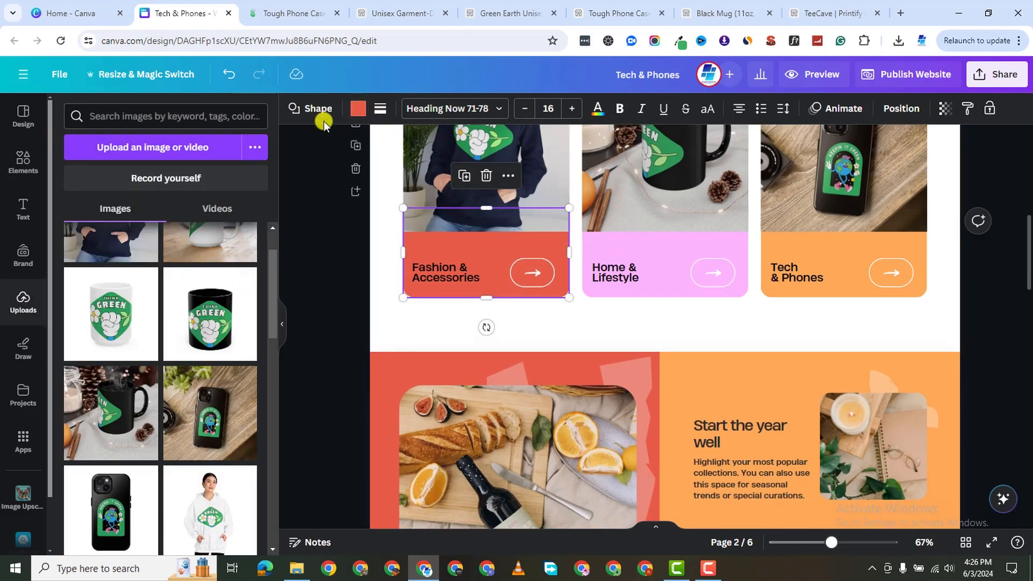
left_click(358, 110)
left_click(212, 187)
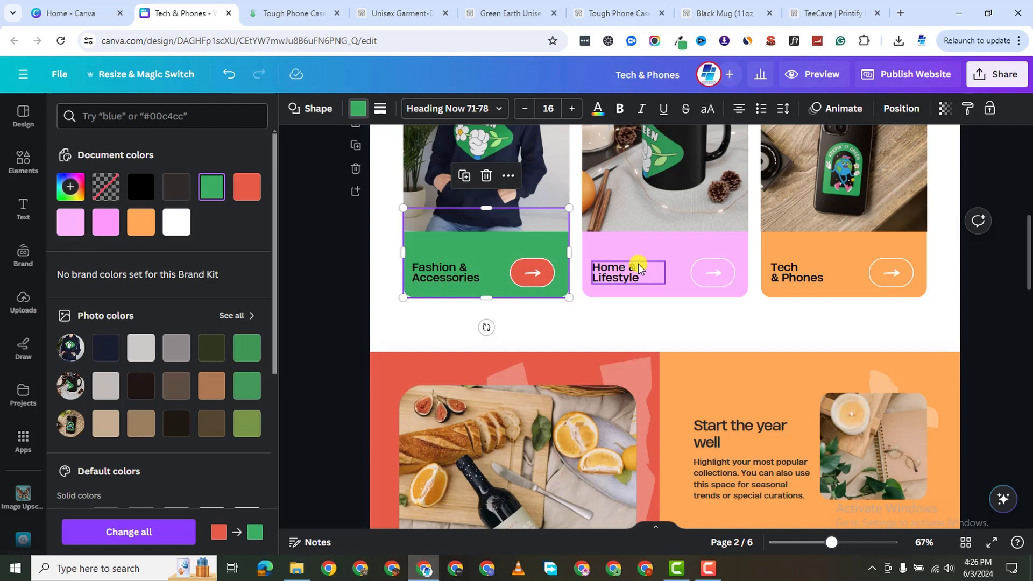
left_click(534, 274)
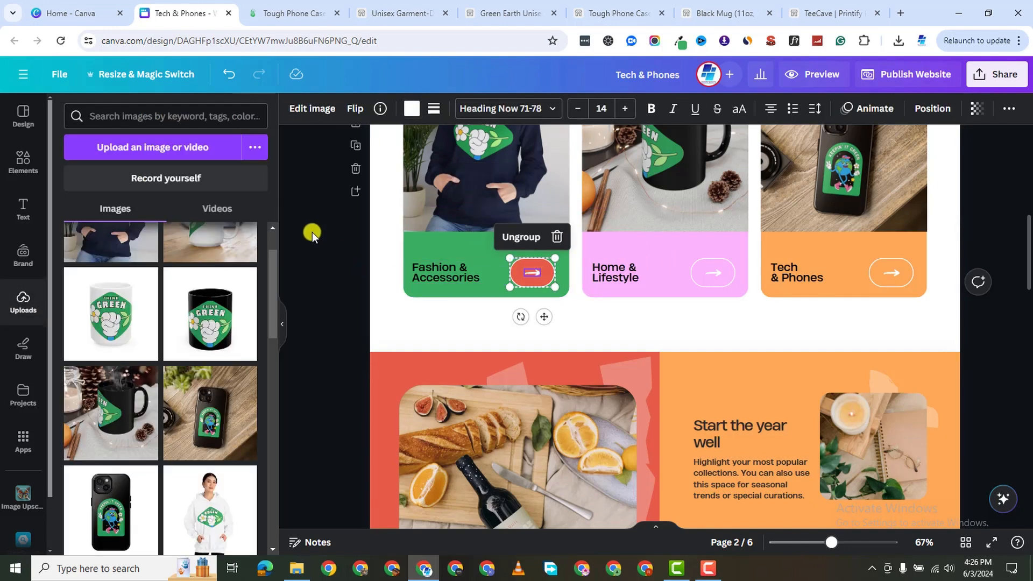
left_click(532, 272)
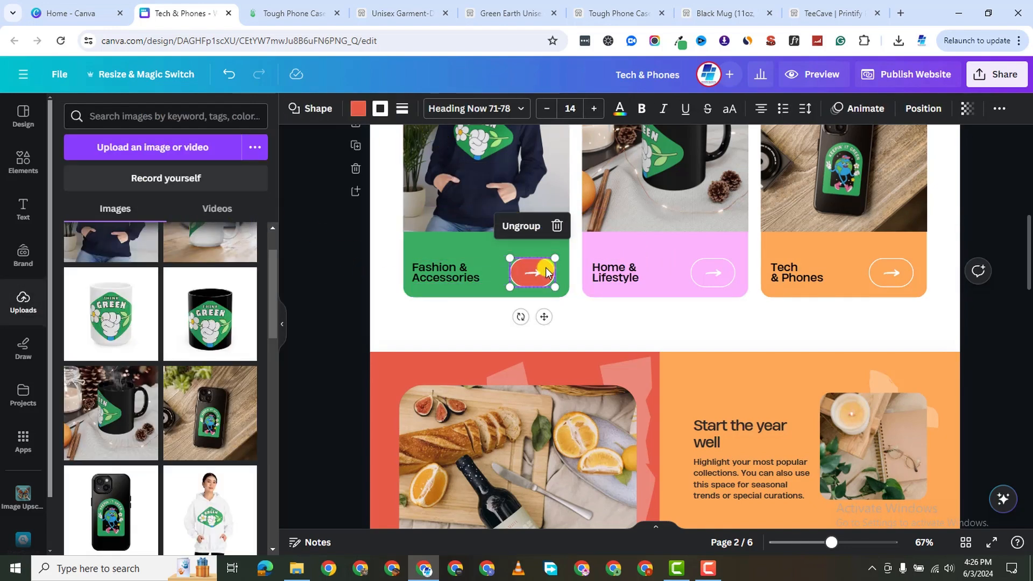
left_click(359, 110)
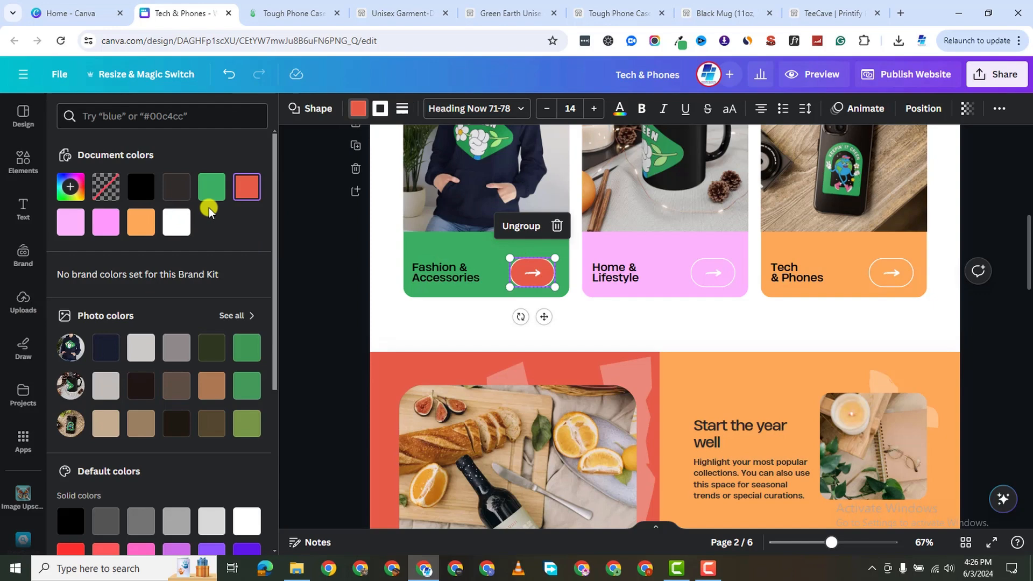
left_click(152, 192)
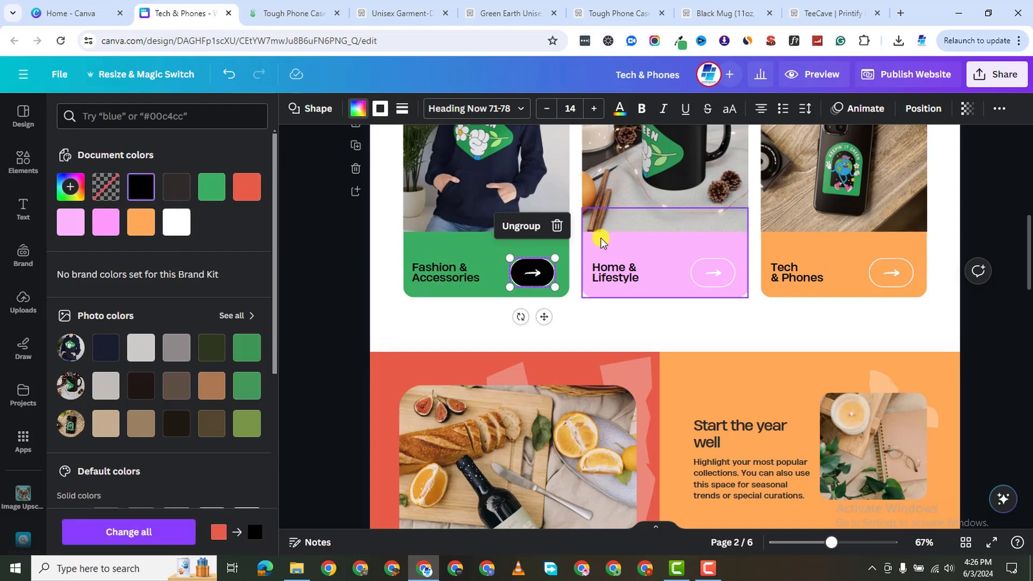
Turn the Home & Lifestyle and Tech & Phones cards green with black arrow buttons.
left_click(586, 251)
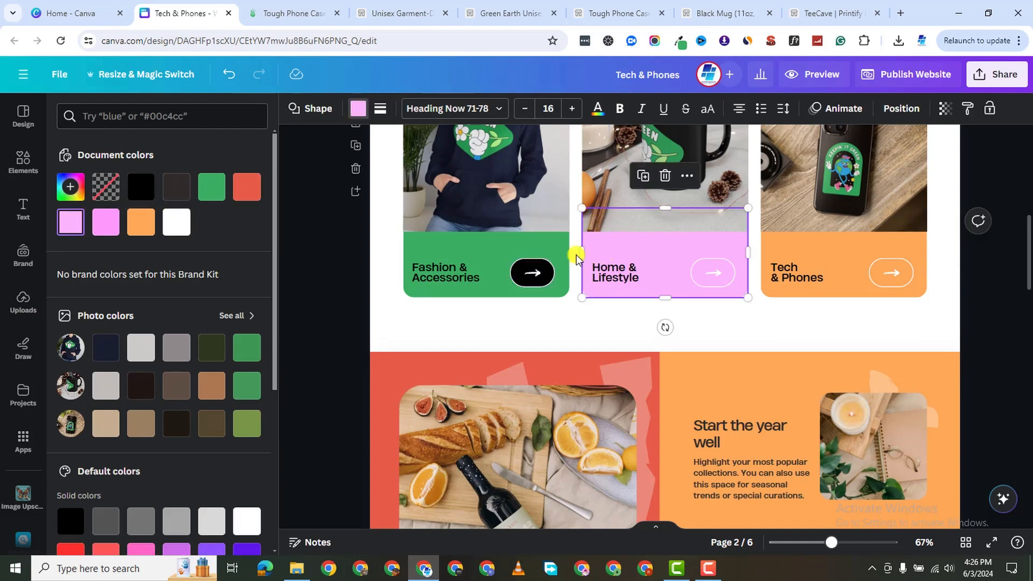
left_click(218, 197)
left_click(700, 269)
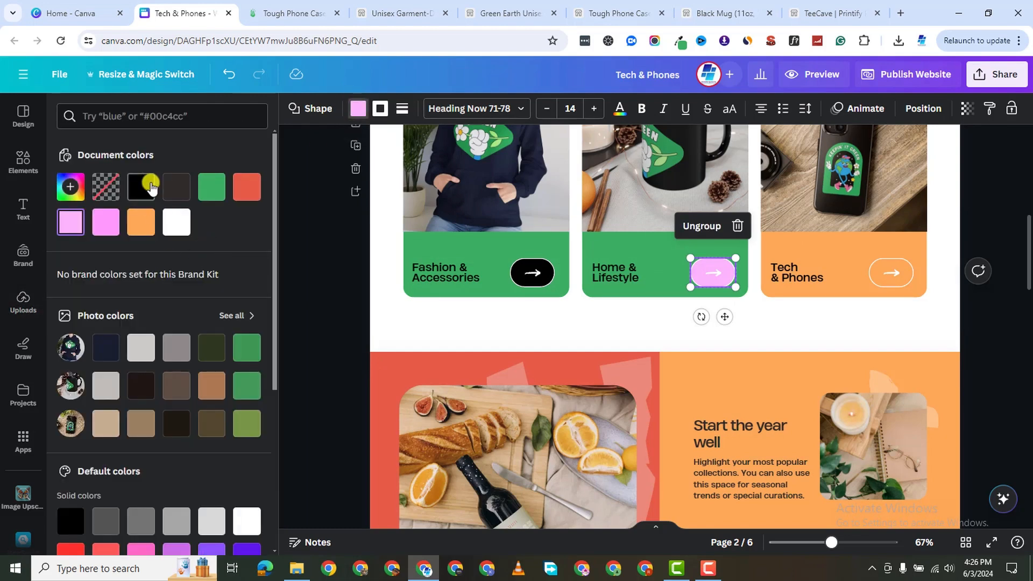
left_click(151, 189)
left_click(789, 235)
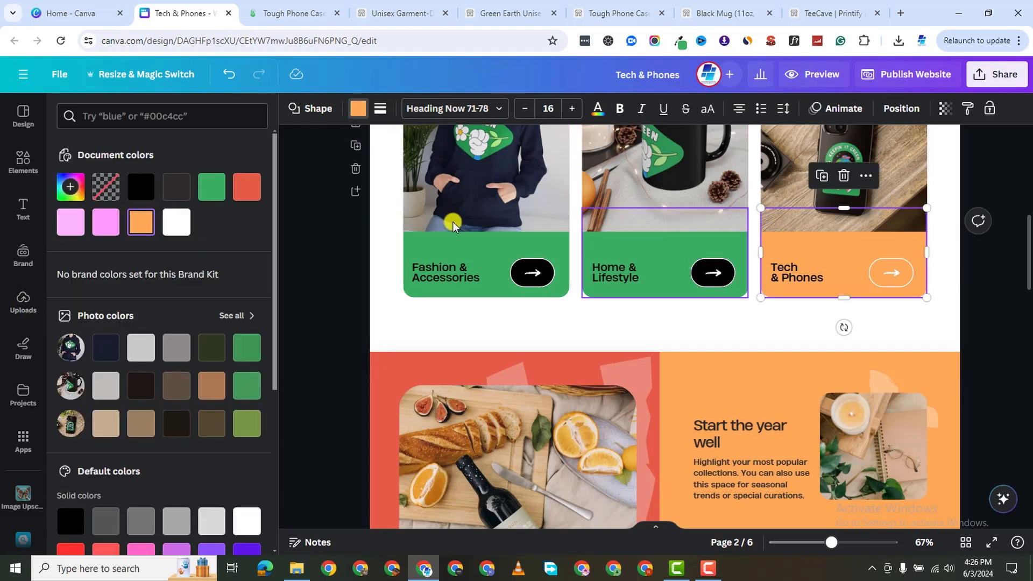
left_click(220, 186)
left_click(881, 269)
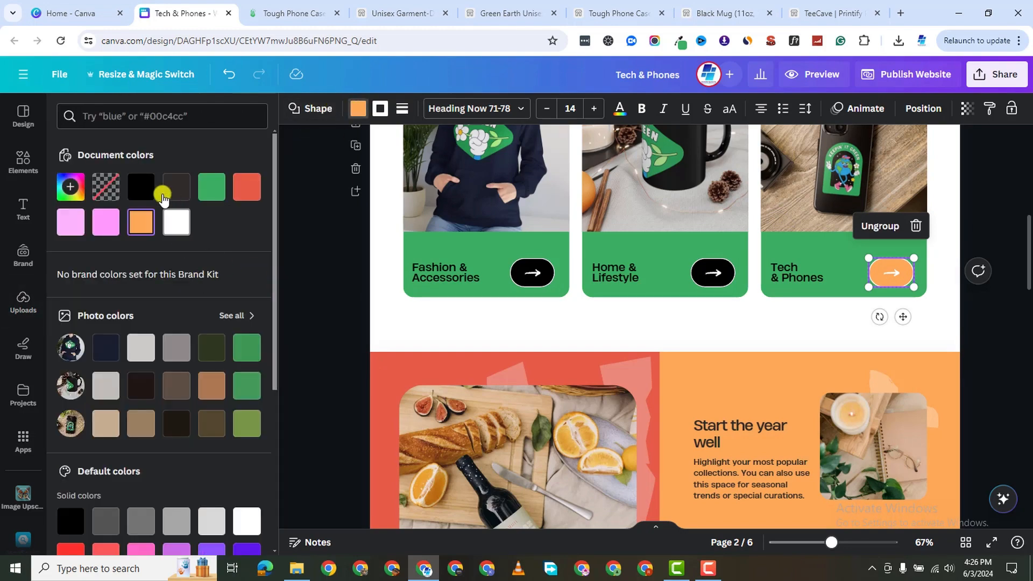
left_click(150, 185)
Move down to page 3 and select its red left background.
scroll(722, 405, "down", 4)
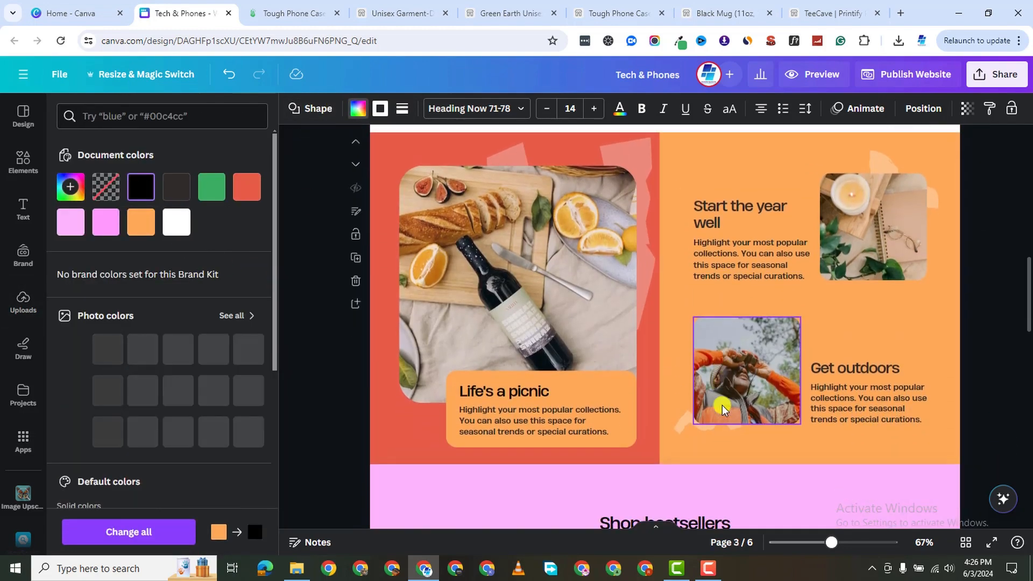
scroll(722, 405, "up", 4)
scroll(722, 405, "up", 4)
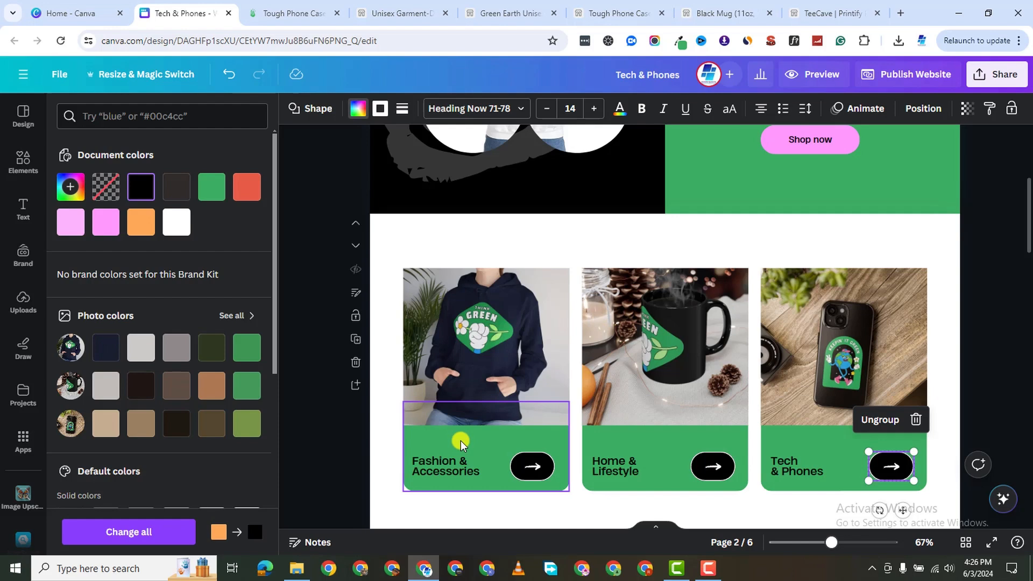
scroll(474, 425, "down", 1)
scroll(618, 337, "up", 3)
scroll(570, 393, "down", 7)
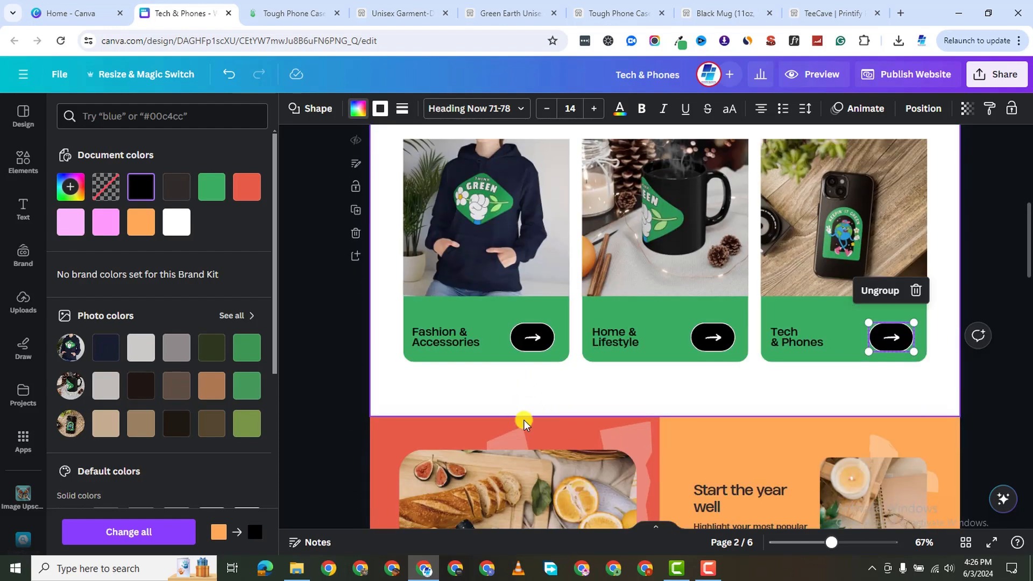
scroll(627, 379, "down", 1)
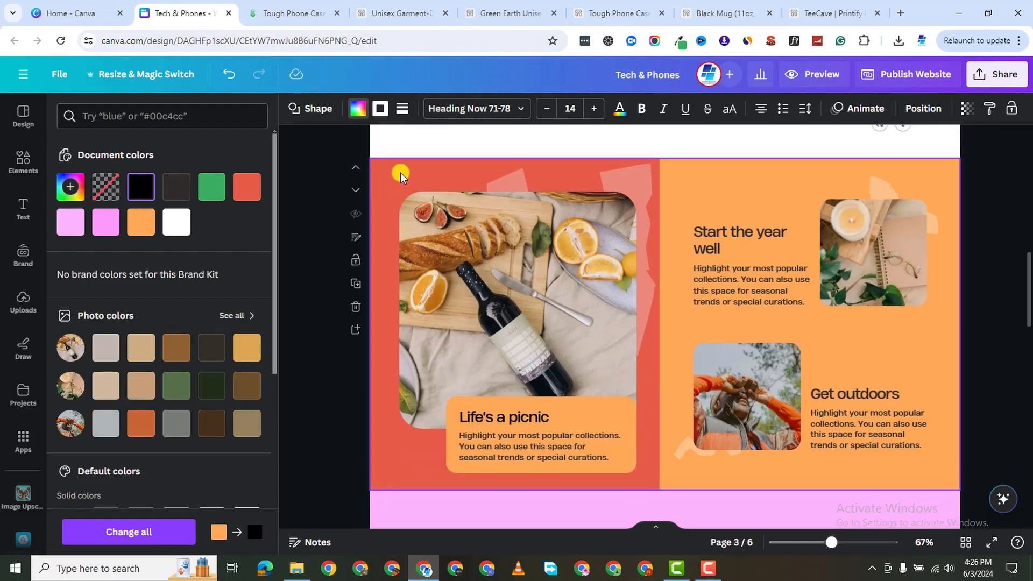
left_click(400, 172)
Turn page 3's left background green and its orange right panel black.
left_click(168, 191)
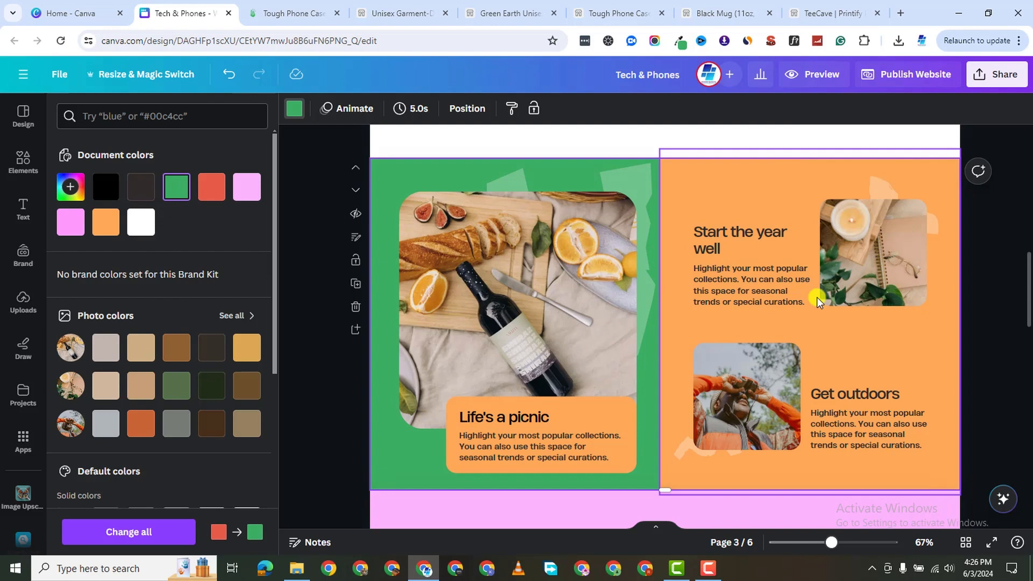
left_click(683, 184)
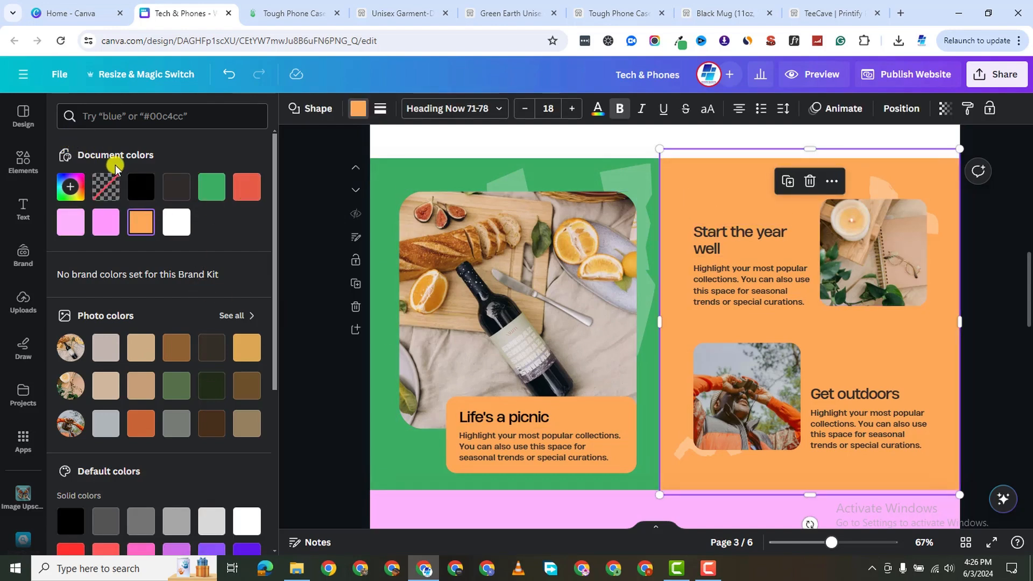
left_click(141, 195)
Make the 'Start the year well' heading and its body text white.
left_click(736, 231)
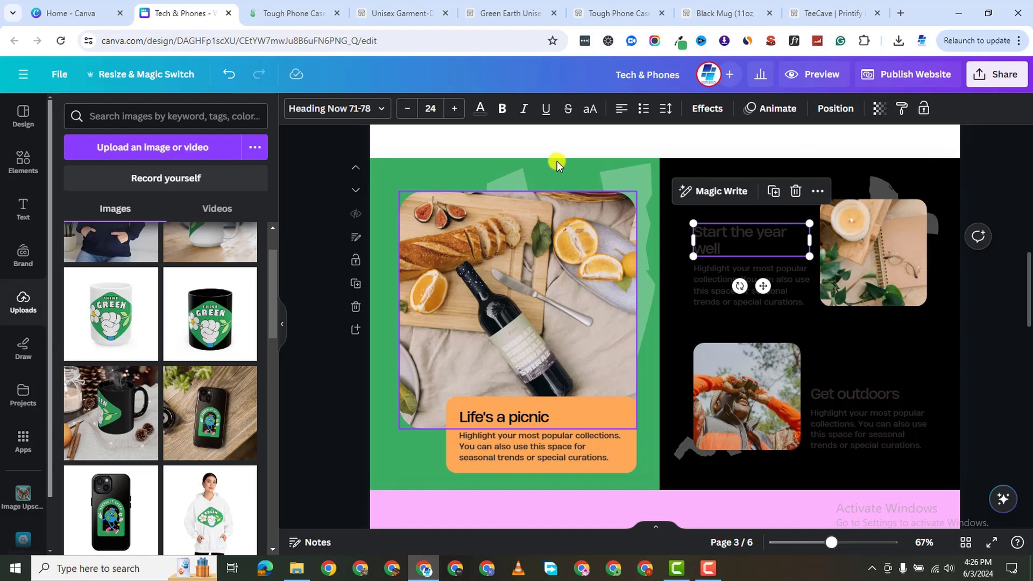
left_click(479, 111)
left_click(141, 222)
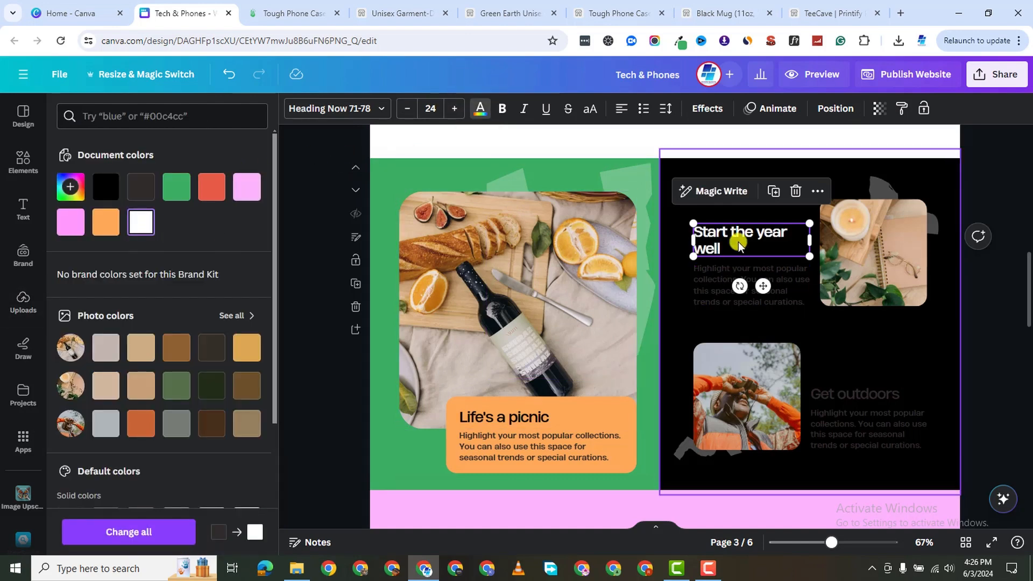
left_click(721, 288)
left_click(141, 230)
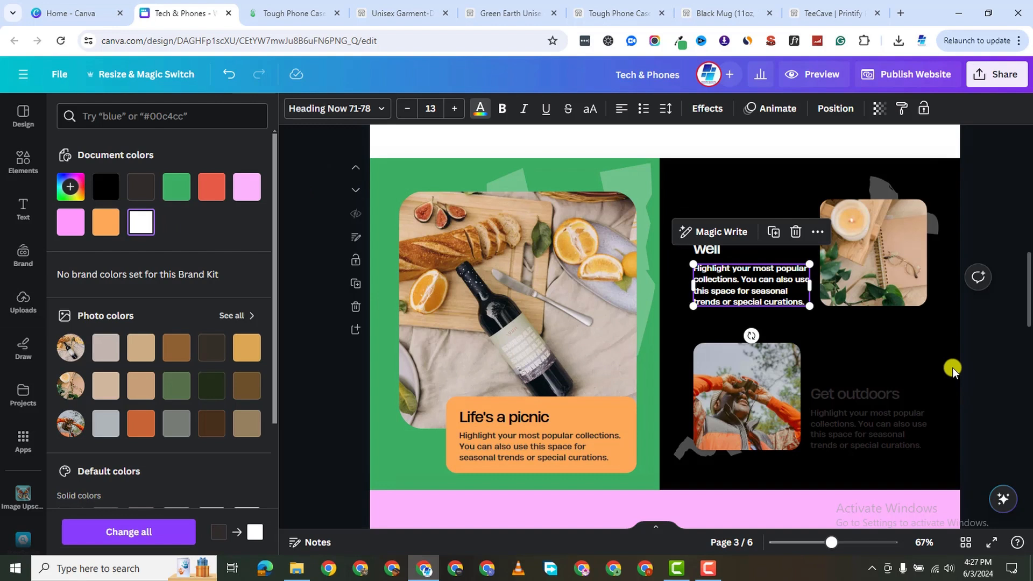
Make the 'Get outdoors' heading and body text white.
left_click(848, 353)
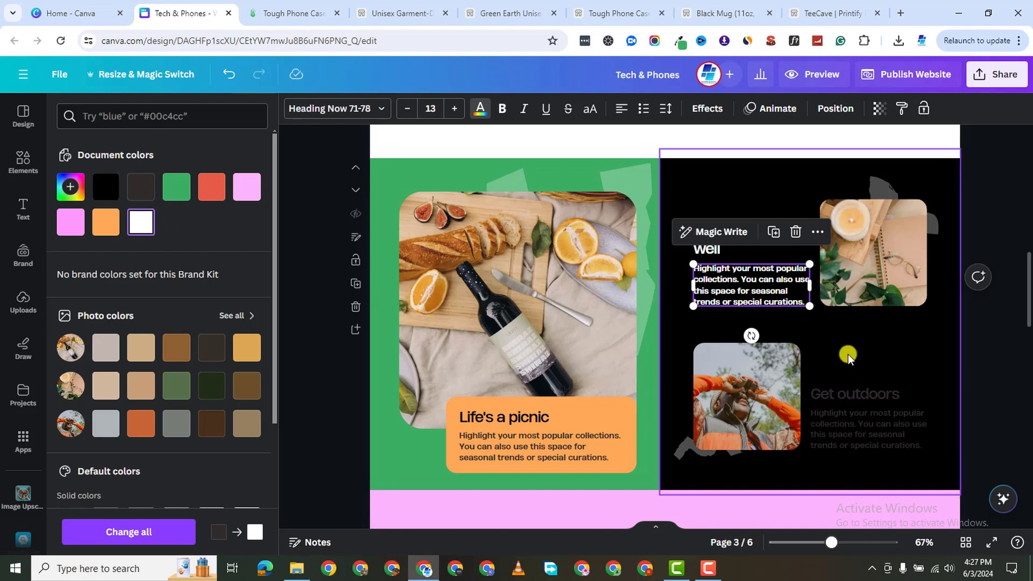
left_click(881, 401)
left_click(152, 232)
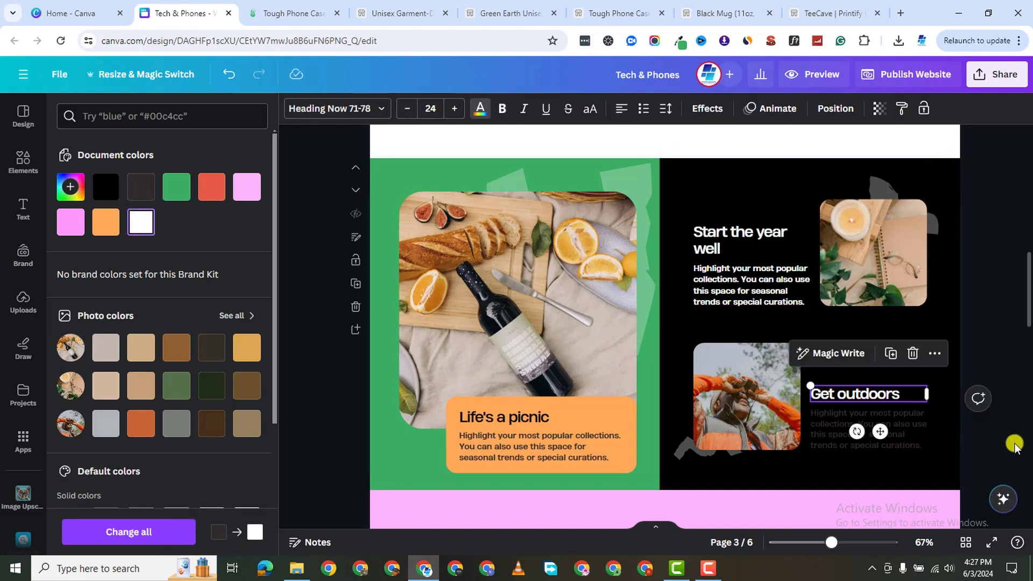
key("Tab")
left_click(152, 225)
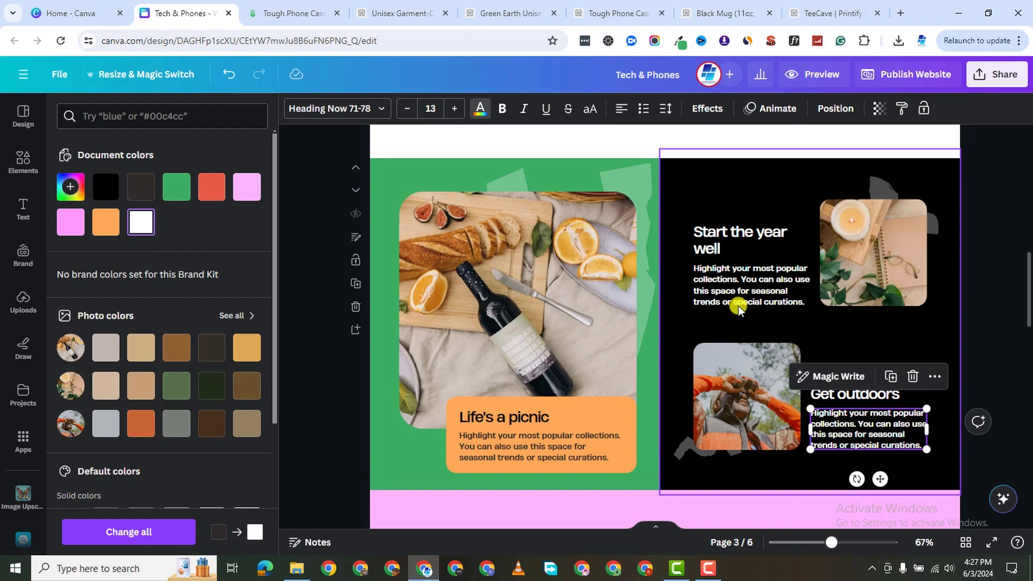
scroll(586, 234, "up", 1)
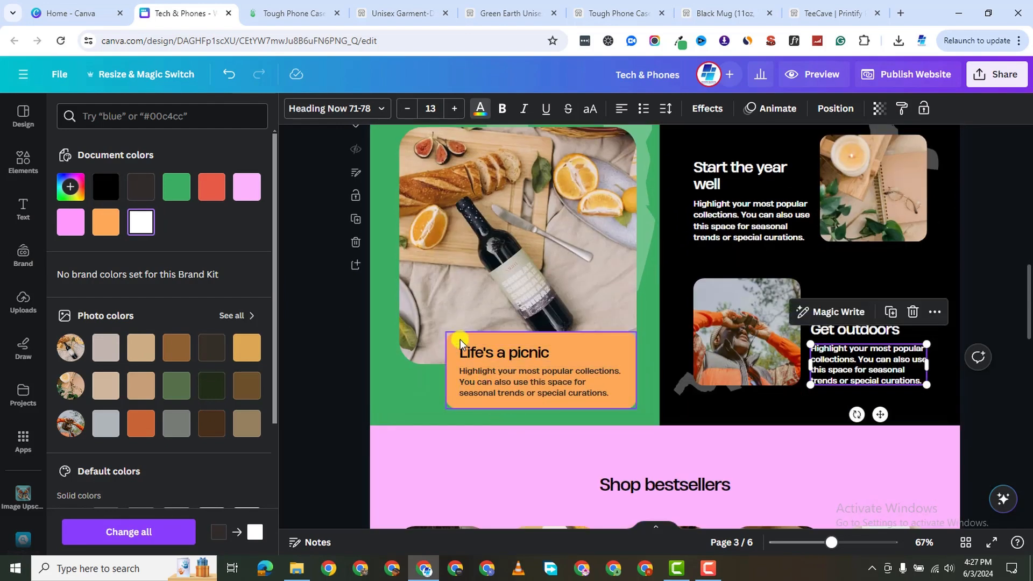
Fill the orange 'Life's a picnic' box with black.
left_click(455, 344)
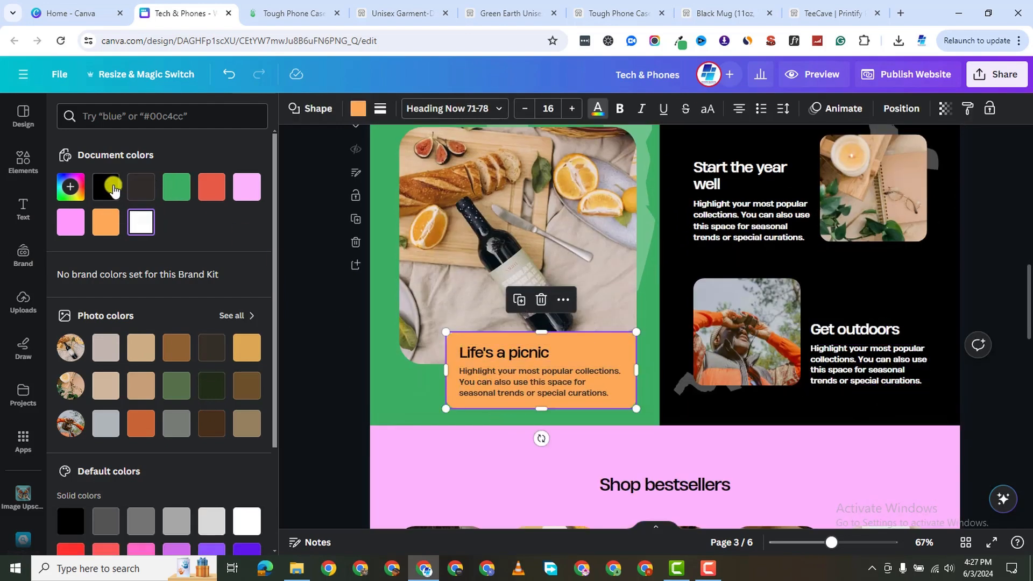
left_click(108, 187)
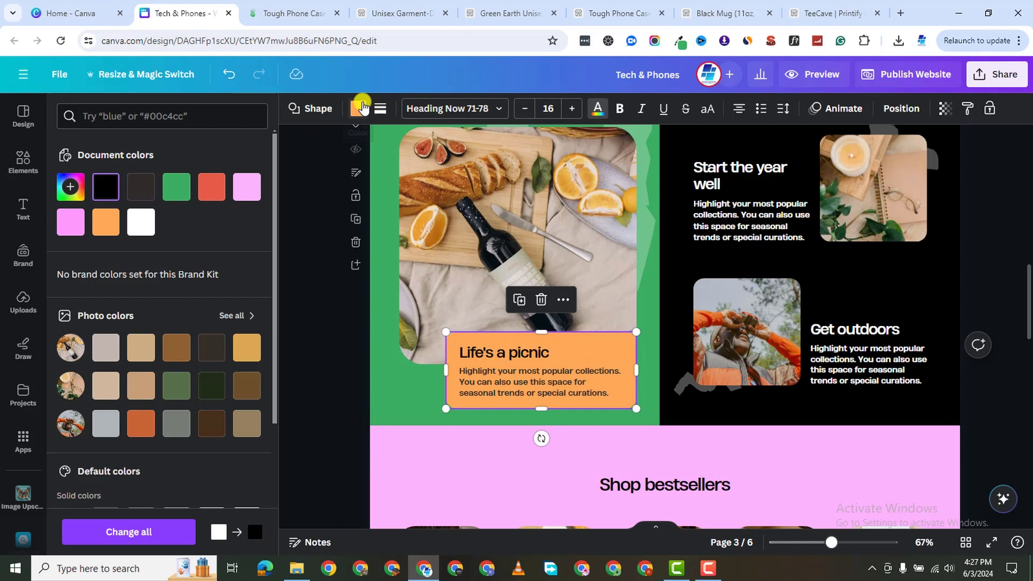
left_click(144, 225)
left_click(153, 189)
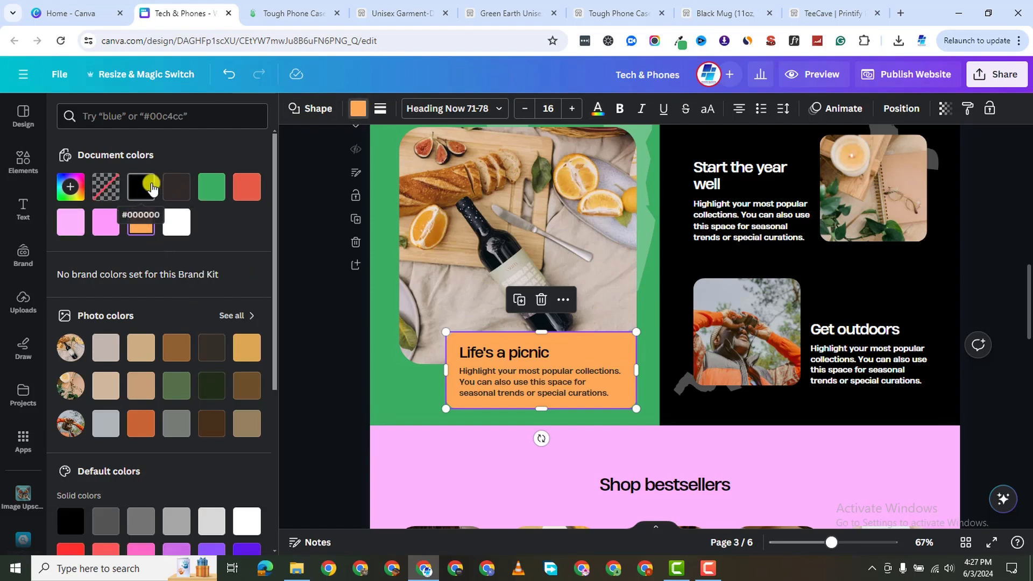
Colour the 'Life's a picnic' heading and body text green.
left_click(519, 351)
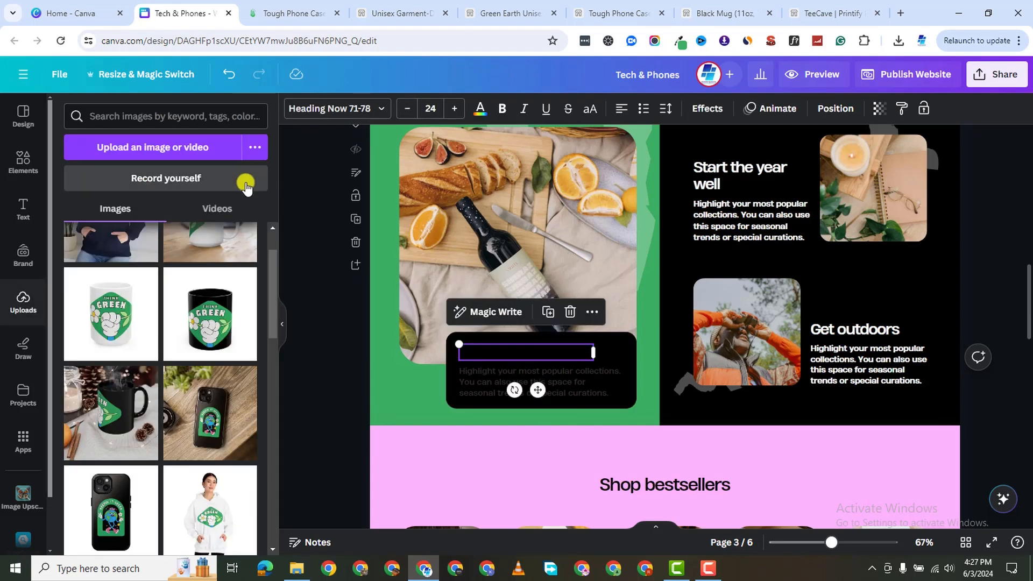
left_click(480, 109)
left_click(177, 203)
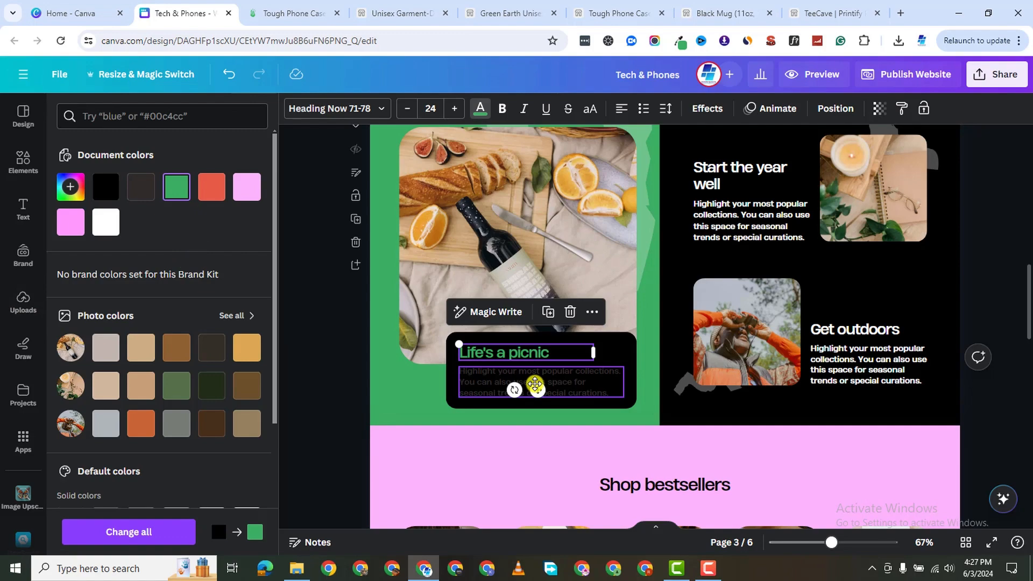
left_click(533, 392)
left_click(177, 188)
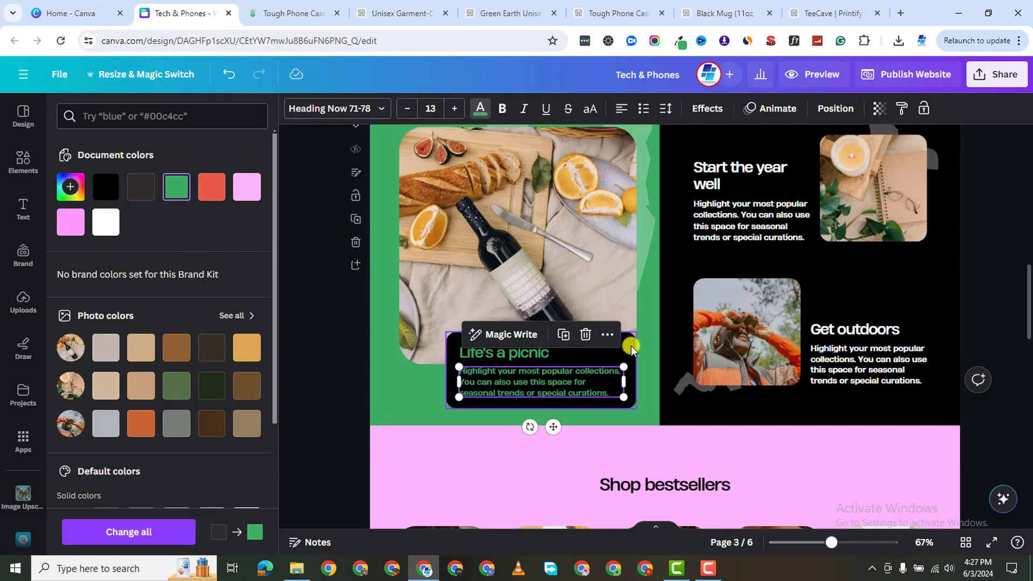
left_click(638, 345)
scroll(772, 300, "down", 5)
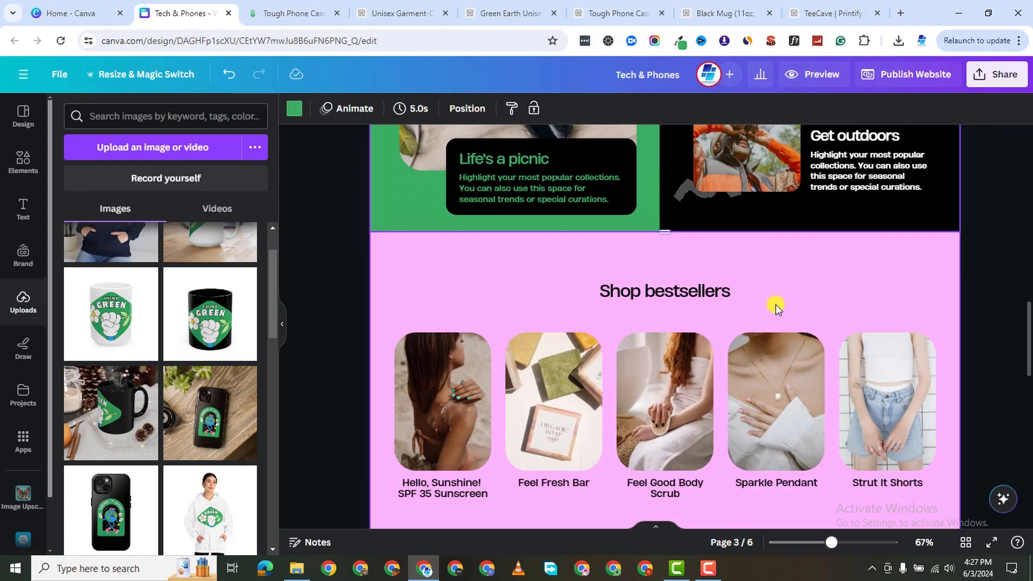
scroll(848, 450, "up", 10)
scroll(528, 376, "down", 5)
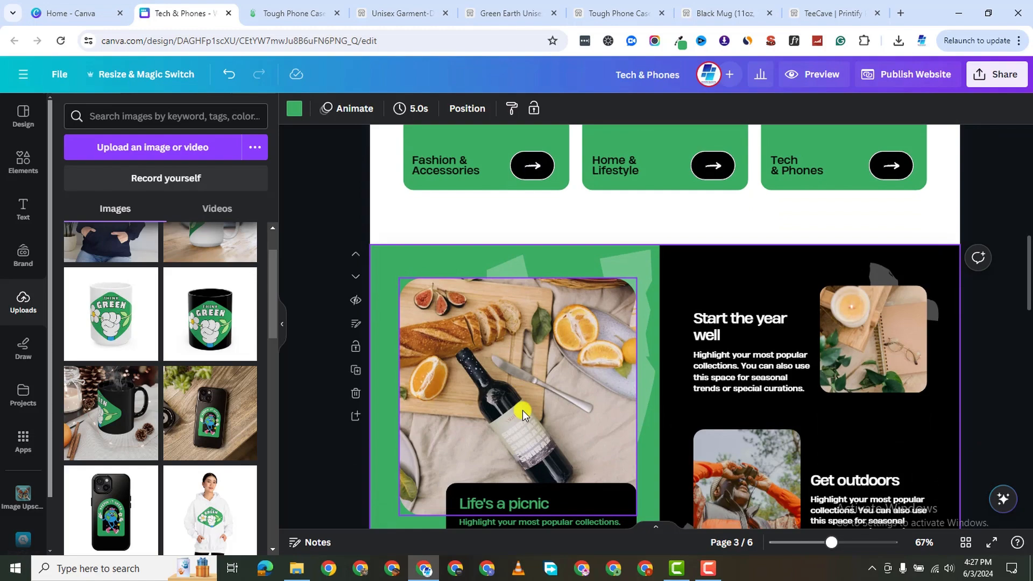
Replace the picnic photo with the white hoodie mockup.
left_click(533, 235)
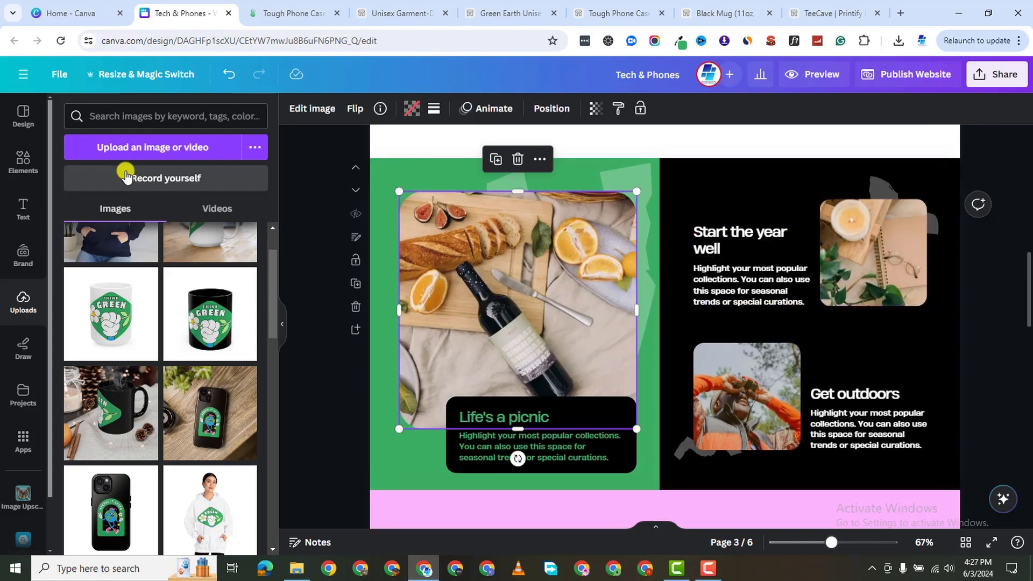
scroll(138, 376, "up", 2)
scroll(528, 338, "up", 5)
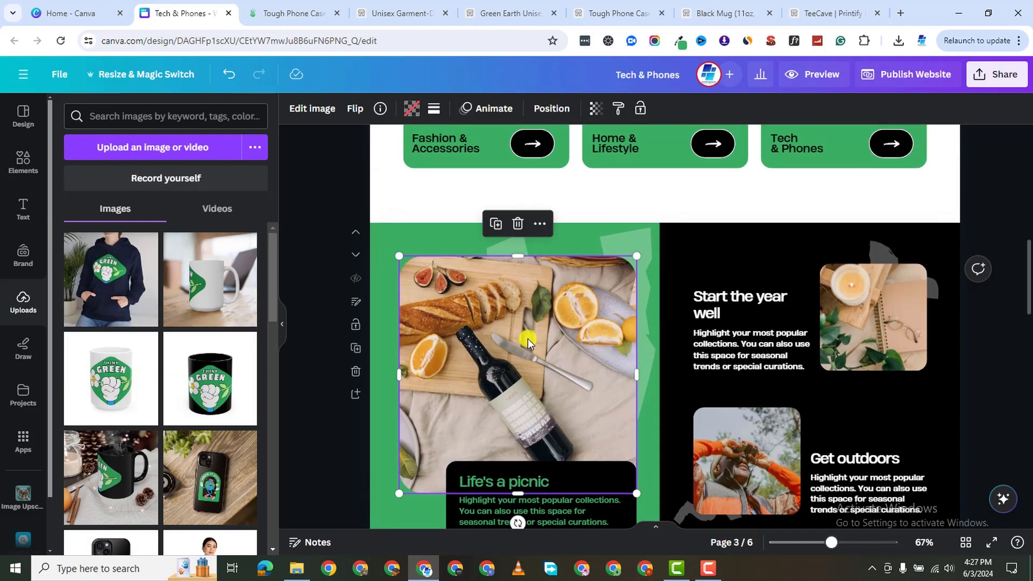
scroll(531, 337, "down", 6)
scroll(215, 431, "down", 5)
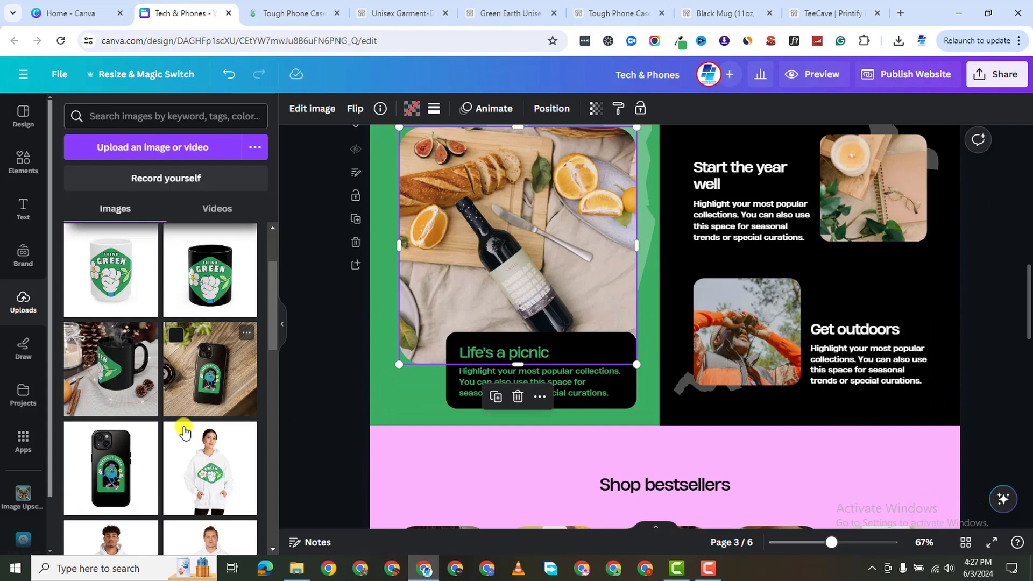
scroll(216, 398, "up", 5)
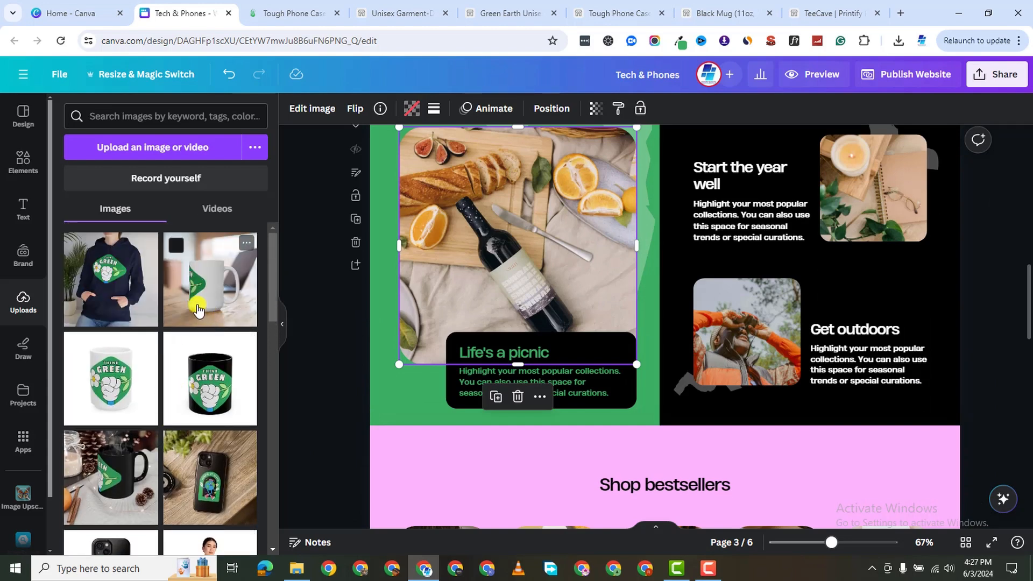
scroll(198, 308, "down", 8)
scroll(121, 325, "up", 1)
left_click_drag(176, 318, 464, 219)
scroll(292, 457, "down", 1)
scroll(842, 215, "up", 2)
scroll(842, 215, "up", 1)
Replace the candle photo with the mug-on-desk mockup.
left_click(842, 215)
scroll(145, 334, "down", 3)
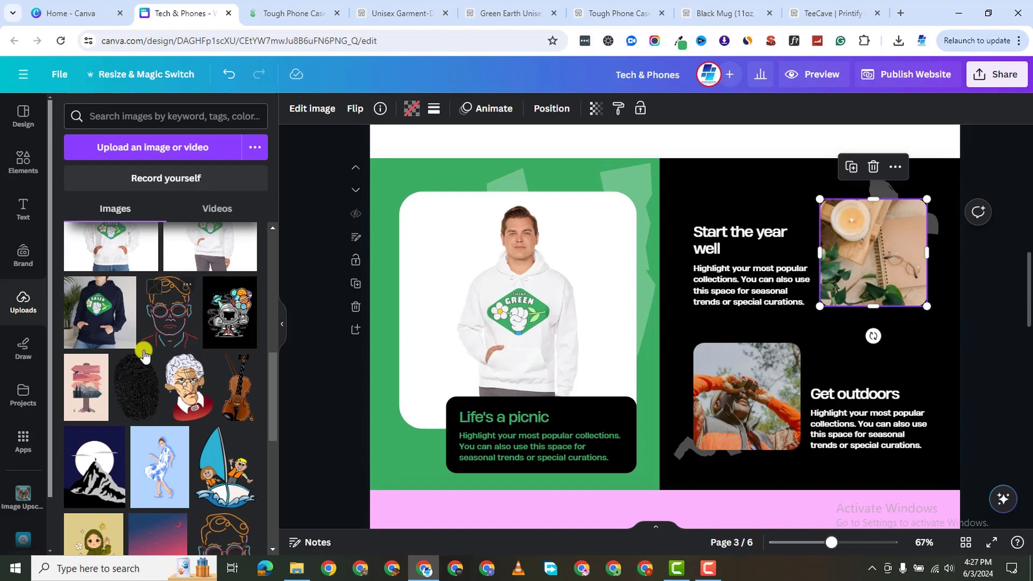
scroll(124, 344, "up", 2)
scroll(550, 317, "up", 7)
scroll(550, 317, "up", 7)
scroll(553, 323, "down", 14)
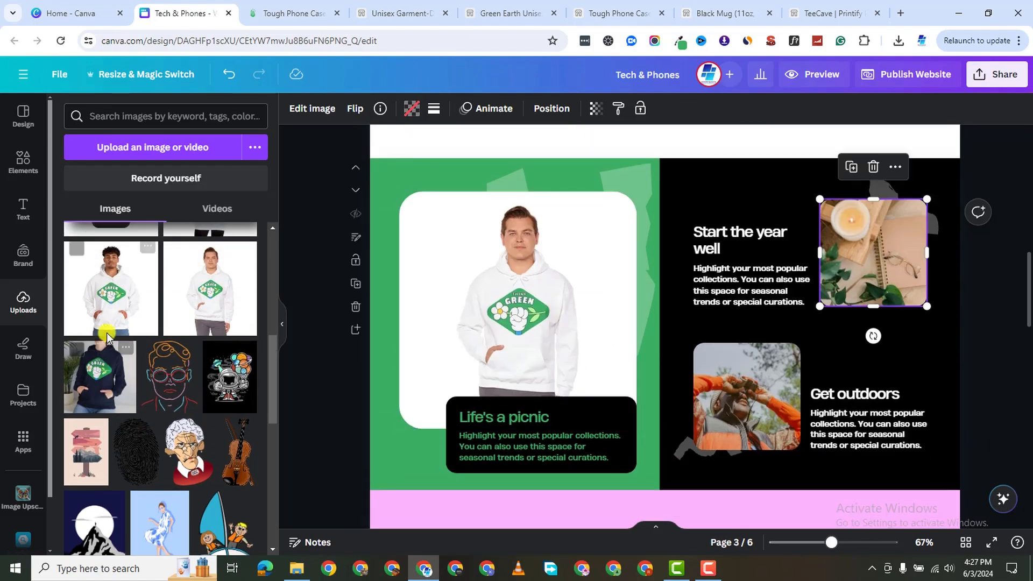
scroll(102, 337, "down", 5)
scroll(129, 339, "up", 10)
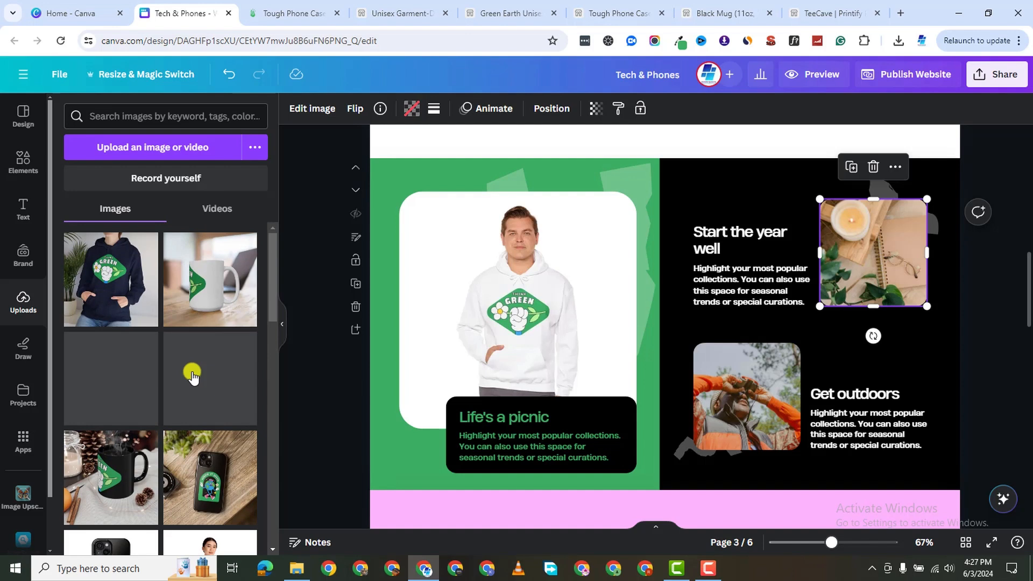
left_click_drag(210, 280, 834, 216)
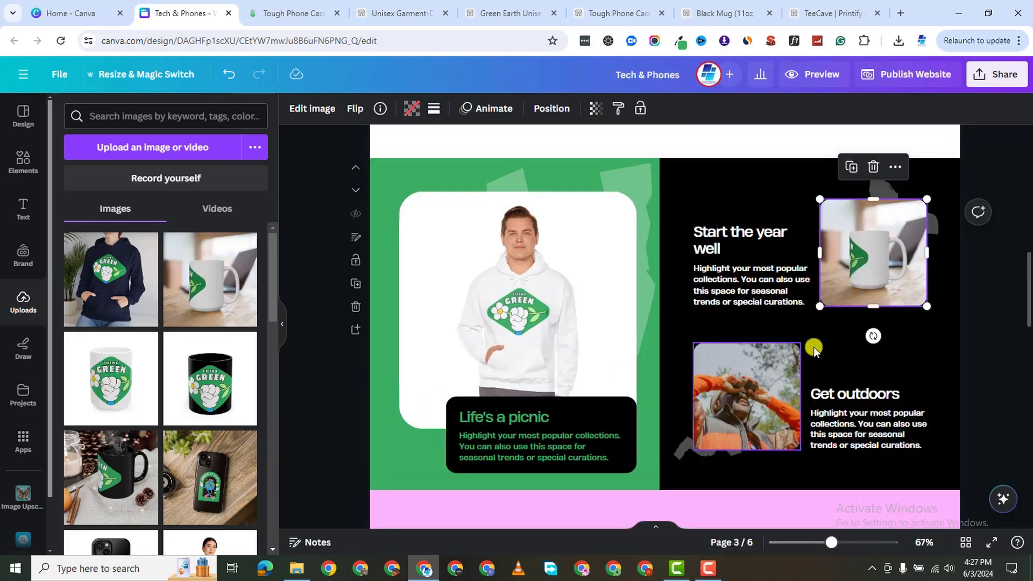
Put the black mug mockup into the Get outdoors frame, resizing it to fit.
left_click_drag(202, 388, 664, 333)
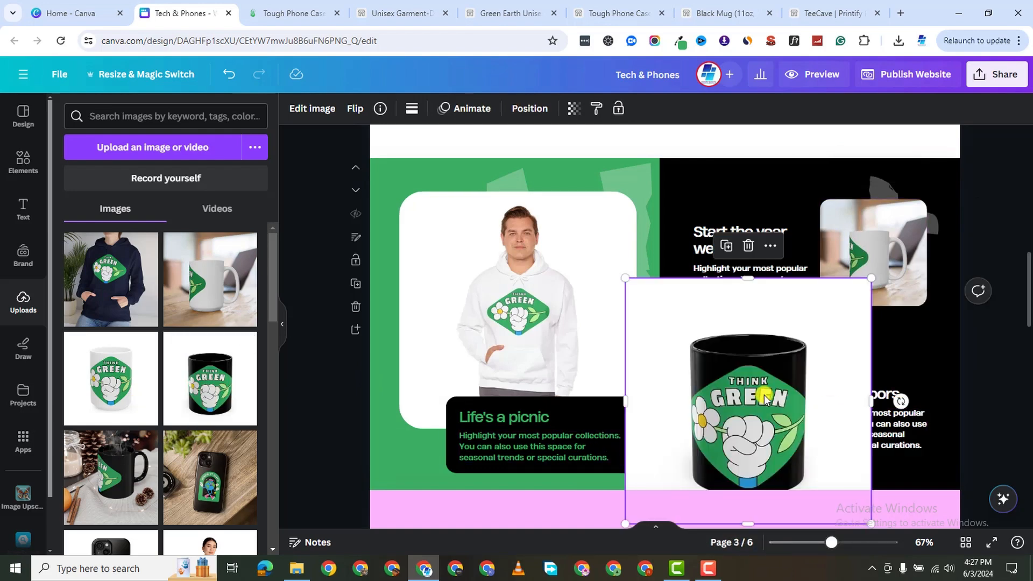
left_click(228, 74)
left_click(698, 364)
left_click(796, 372)
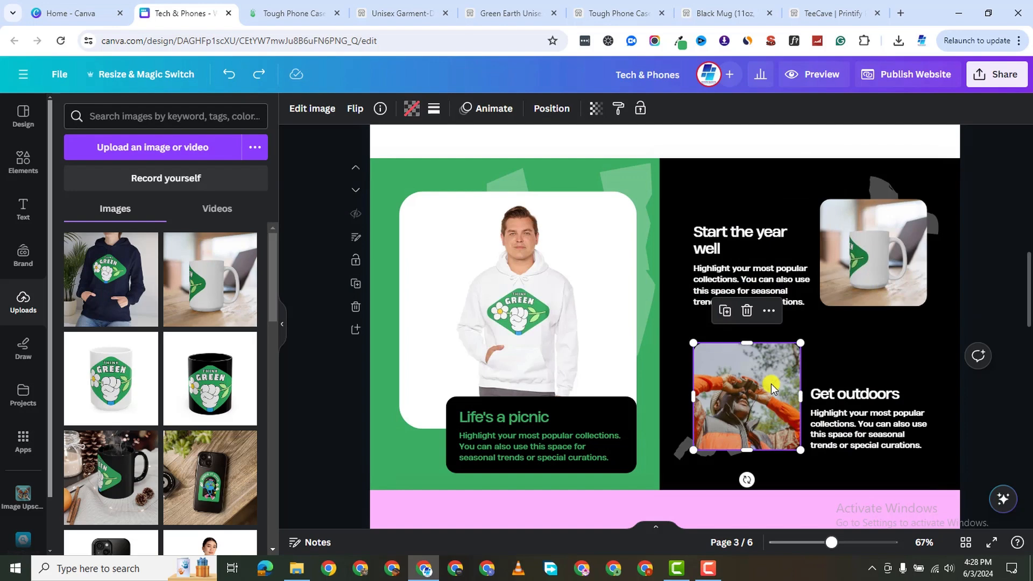
left_click_drag(264, 386, 656, 342)
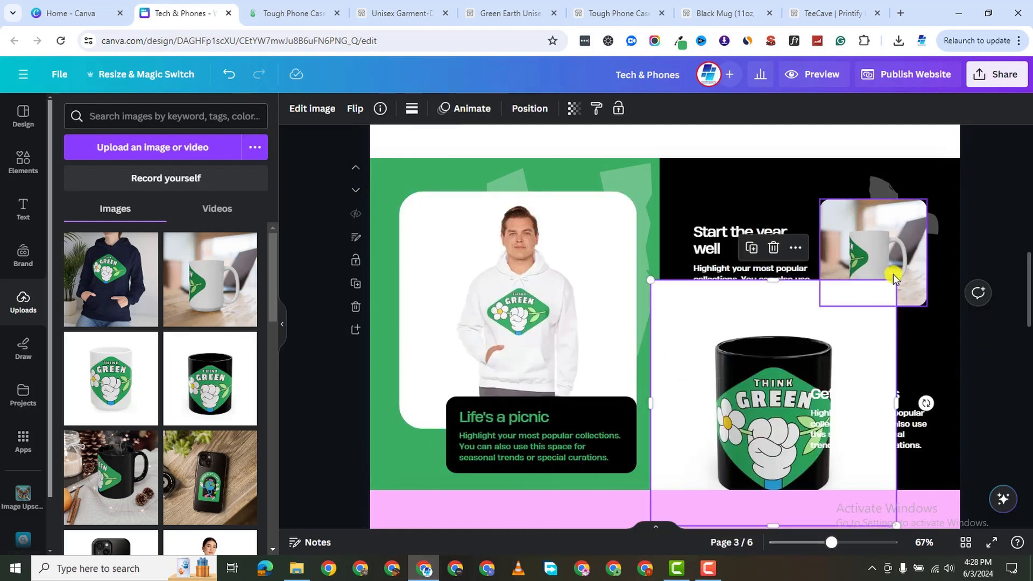
left_click_drag(890, 286, 801, 367)
left_click_drag(759, 410, 768, 417)
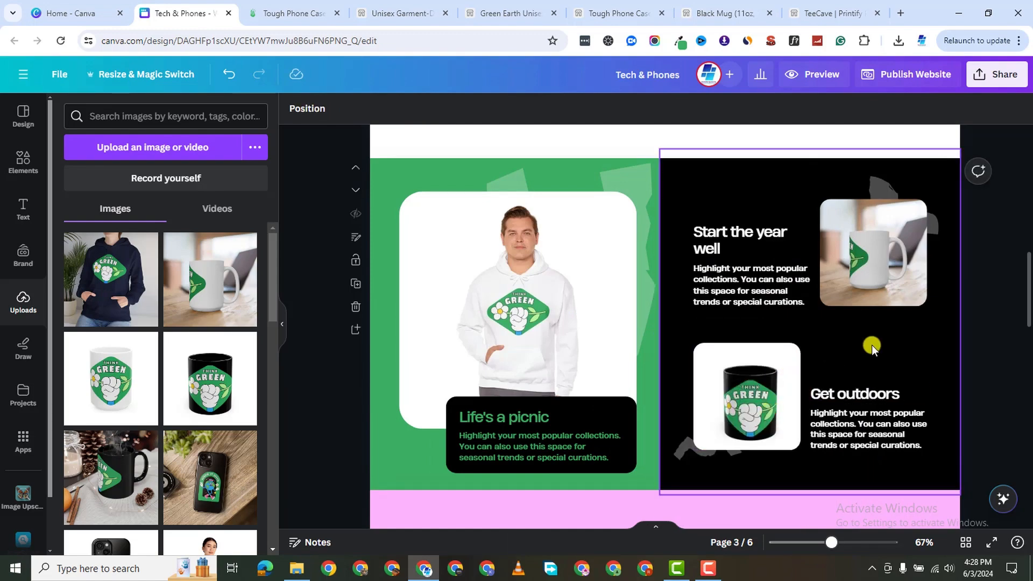
Replace the sunscreen bestseller photo with the black mug mockup.
left_click(903, 357)
scroll(651, 344, "up", 5)
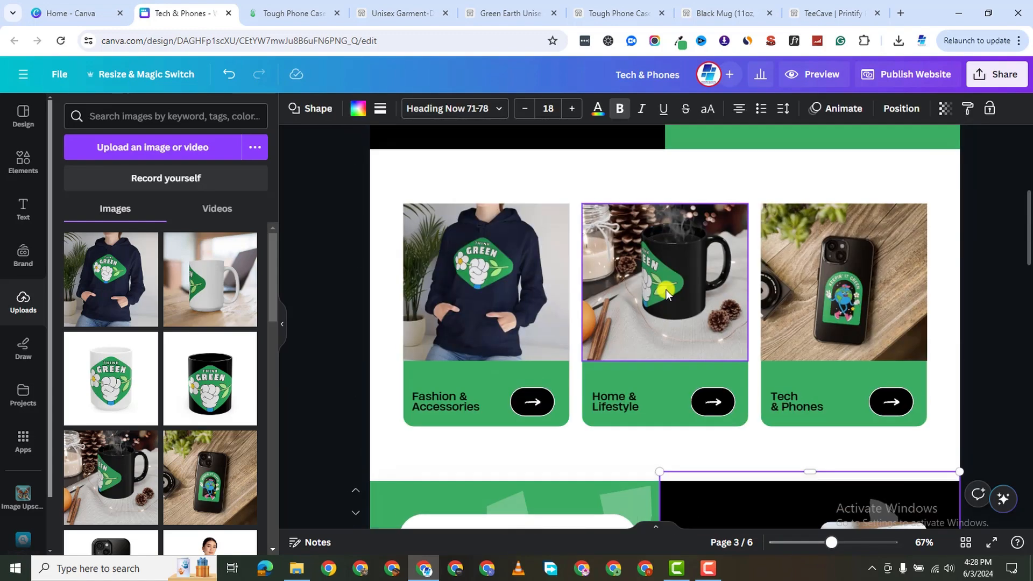
scroll(666, 296, "up", 5)
scroll(666, 293, "down", 10)
scroll(664, 311, "down", 5)
scroll(592, 301, "up", 3)
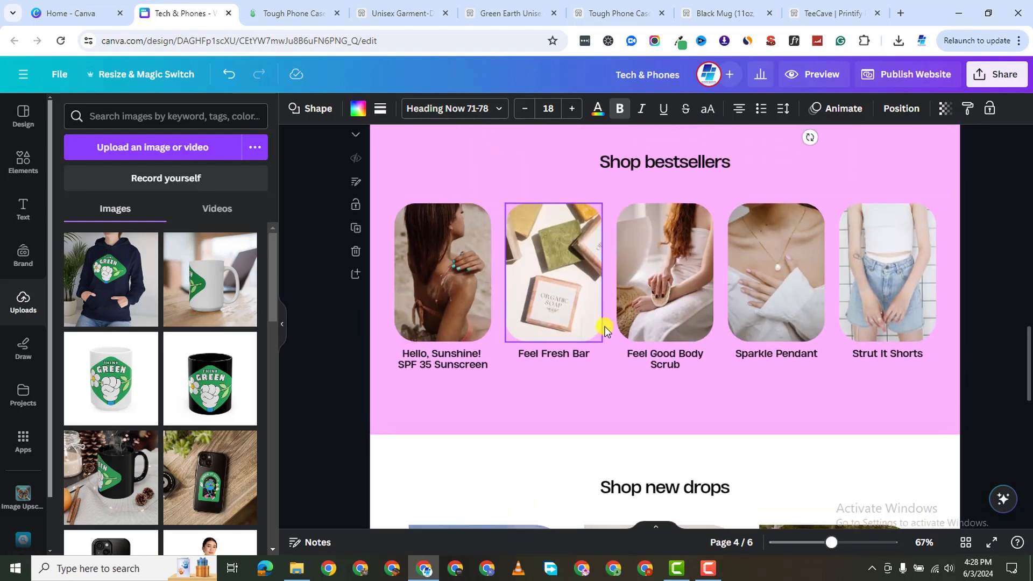
left_click(415, 271)
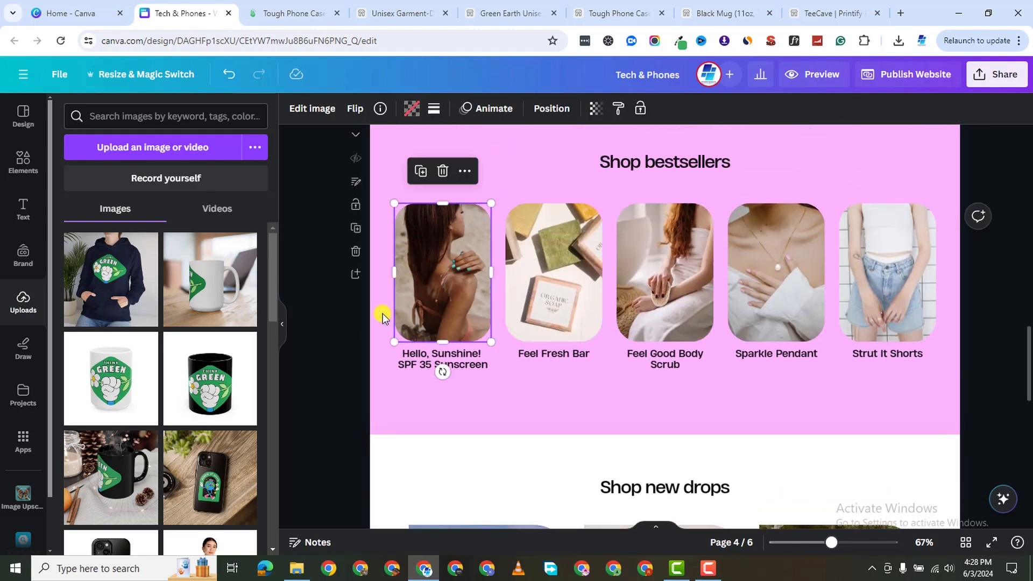
scroll(418, 390, "down", 2)
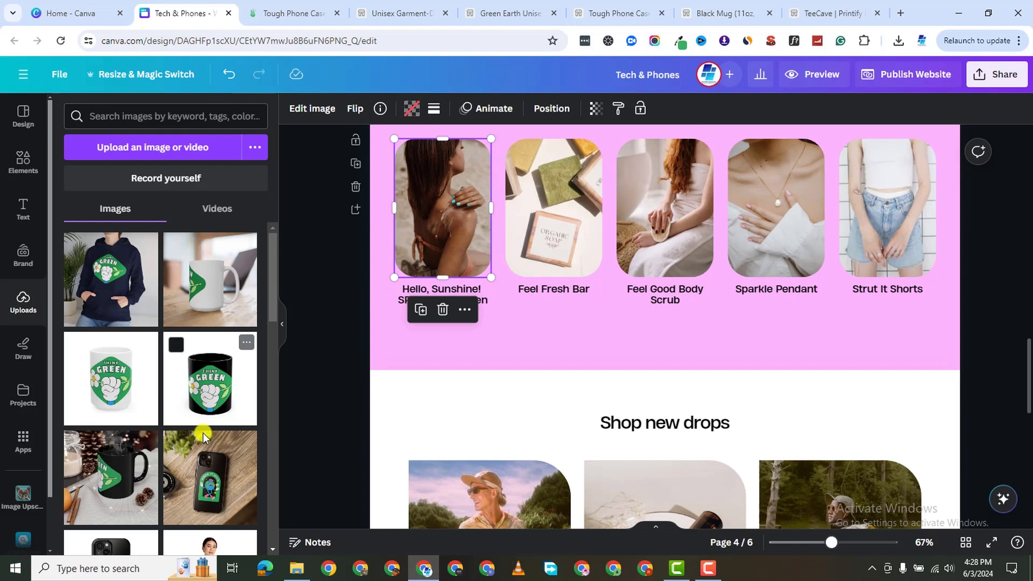
left_click_drag(193, 376, 446, 215)
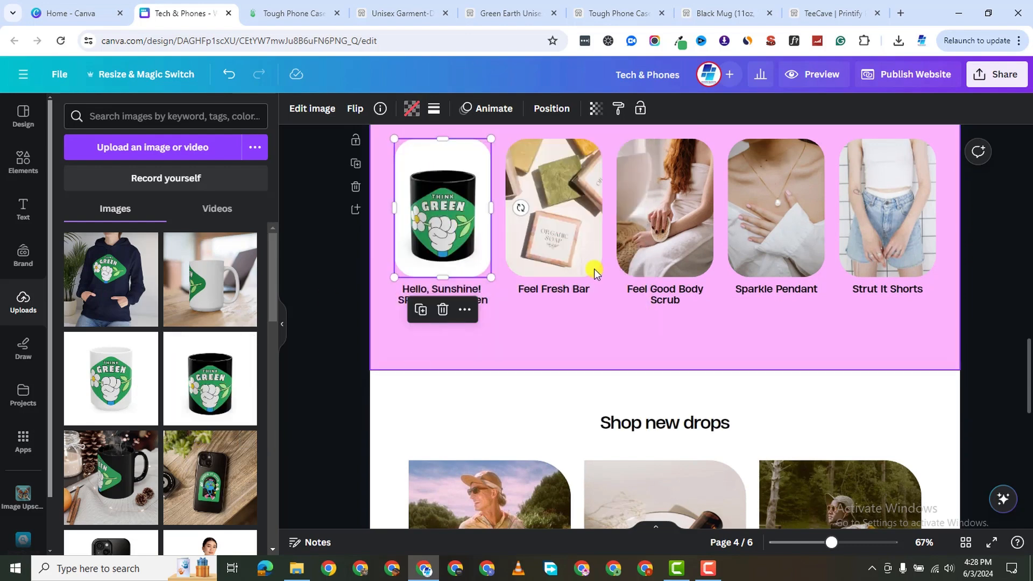
Drop the white mug, hoodie and mug-on-desk mockups into the remaining bestseller cards, including Strut It Shorts.
left_click_drag(92, 380, 764, 199)
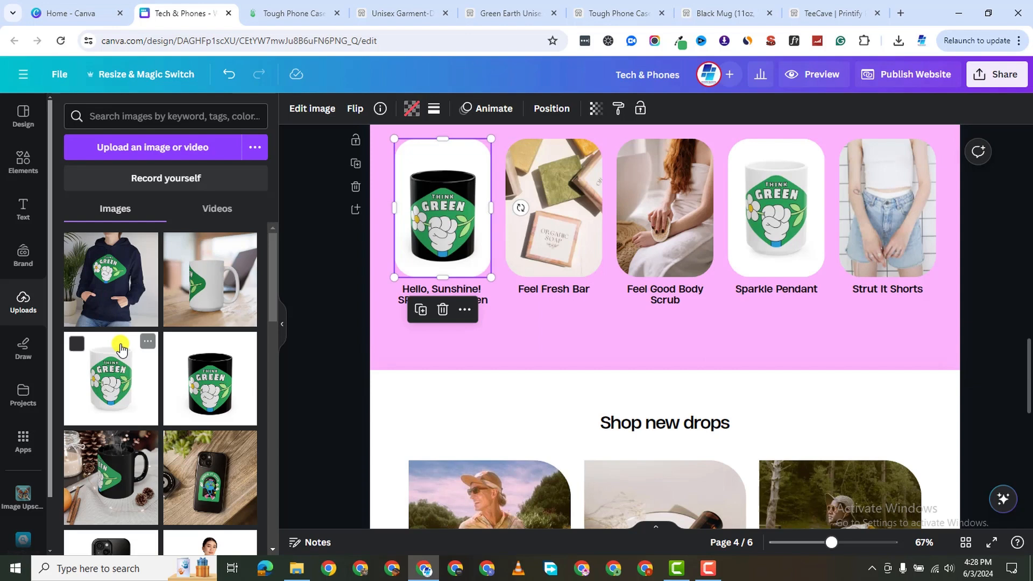
scroll(161, 463, "down", 5)
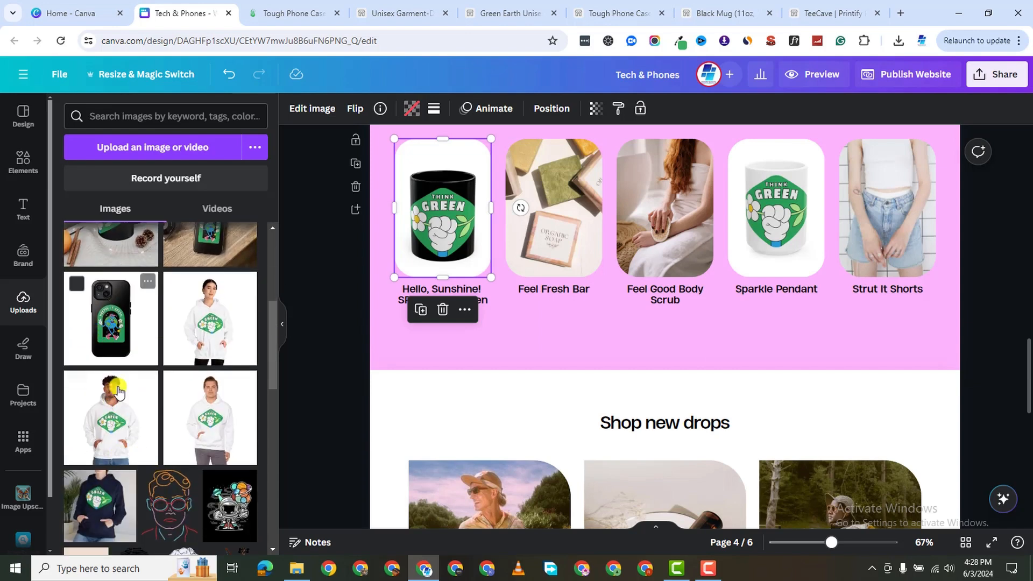
left_click_drag(115, 418, 518, 185)
left_click_drag(105, 326, 683, 212)
scroll(161, 316, "up", 4)
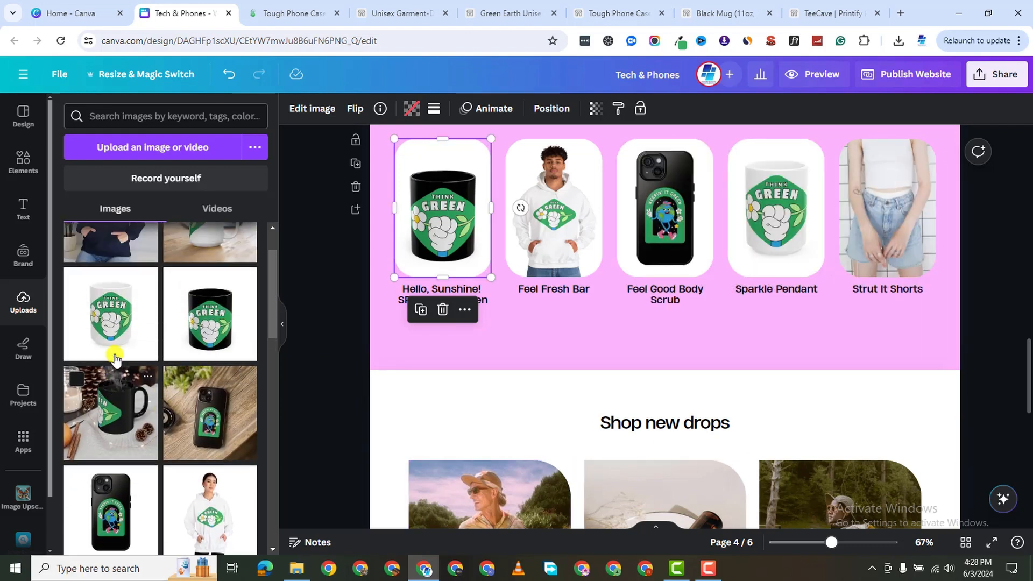
scroll(196, 320, "up", 2)
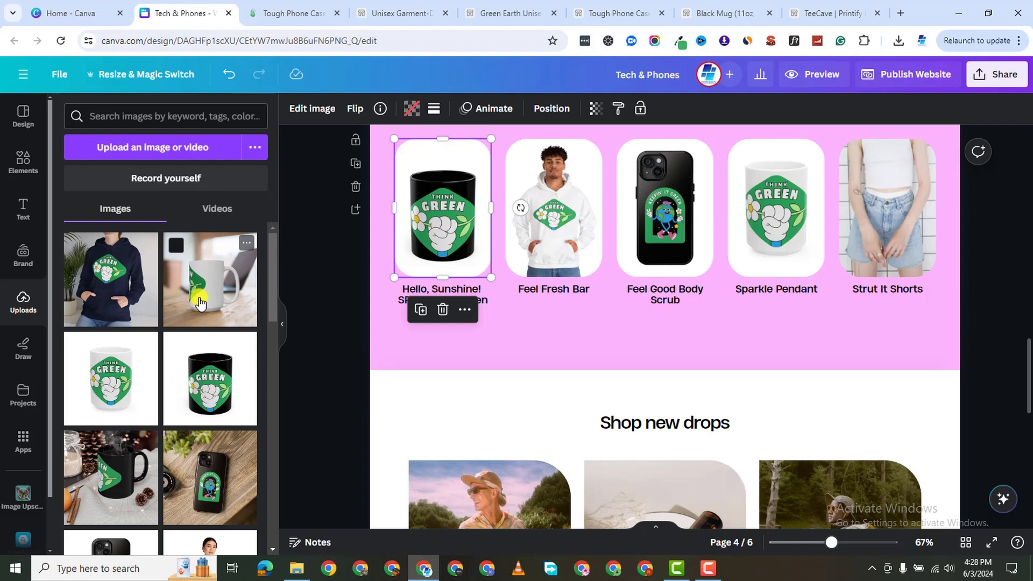
left_click_drag(206, 292, 896, 227)
Rename the first three bestseller captions to Hello Sunshine Mug, Green T-Shirt and Feel Good iPhone Case.
double_click(458, 283)
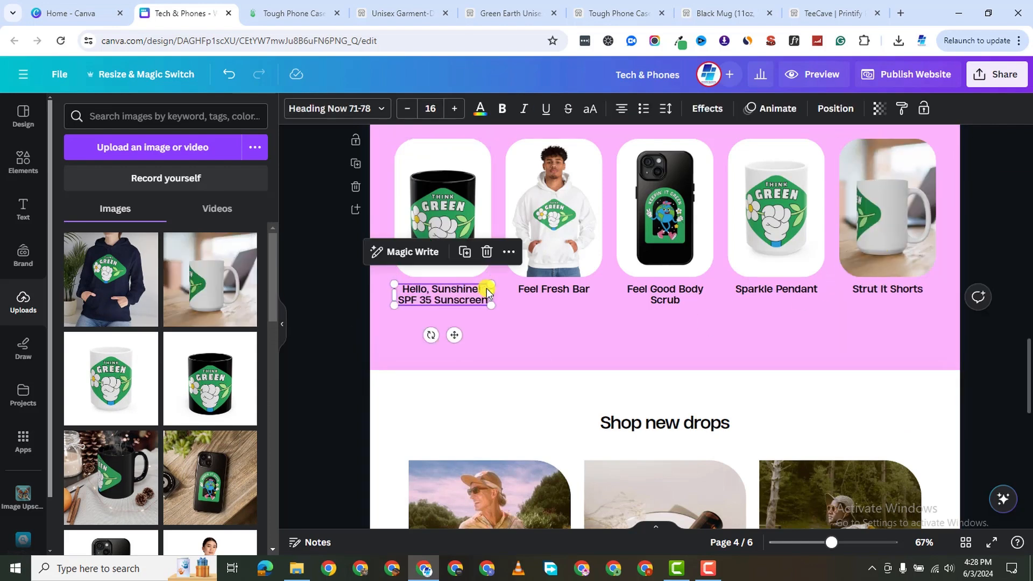
triple_click(464, 296)
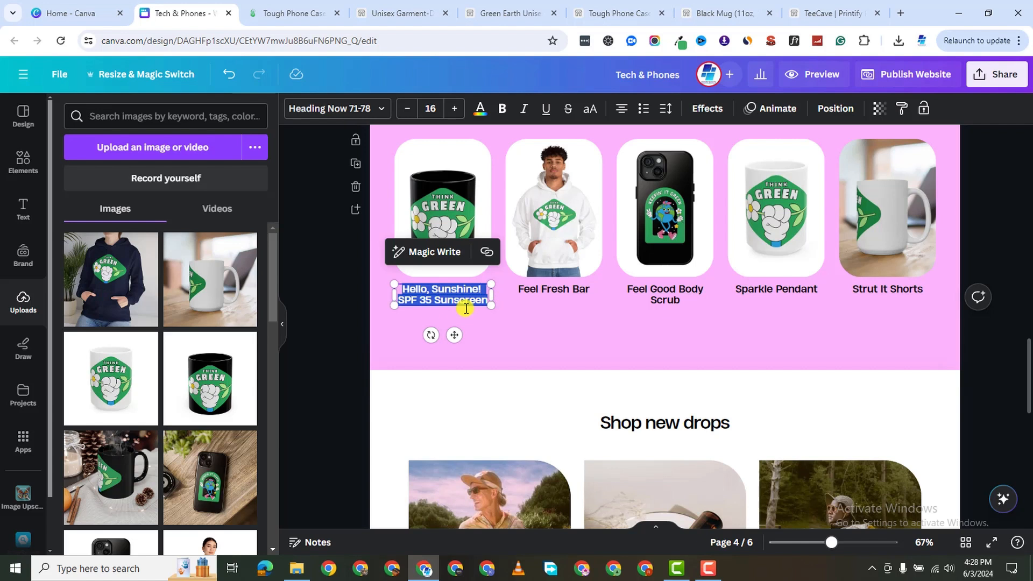
type("Hello Sunshine")
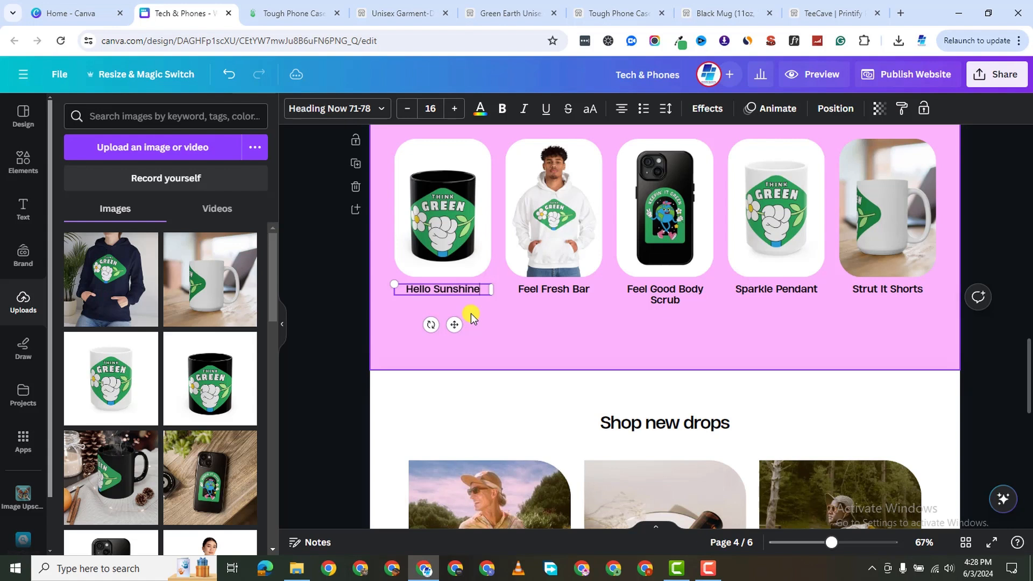
type("Mug")
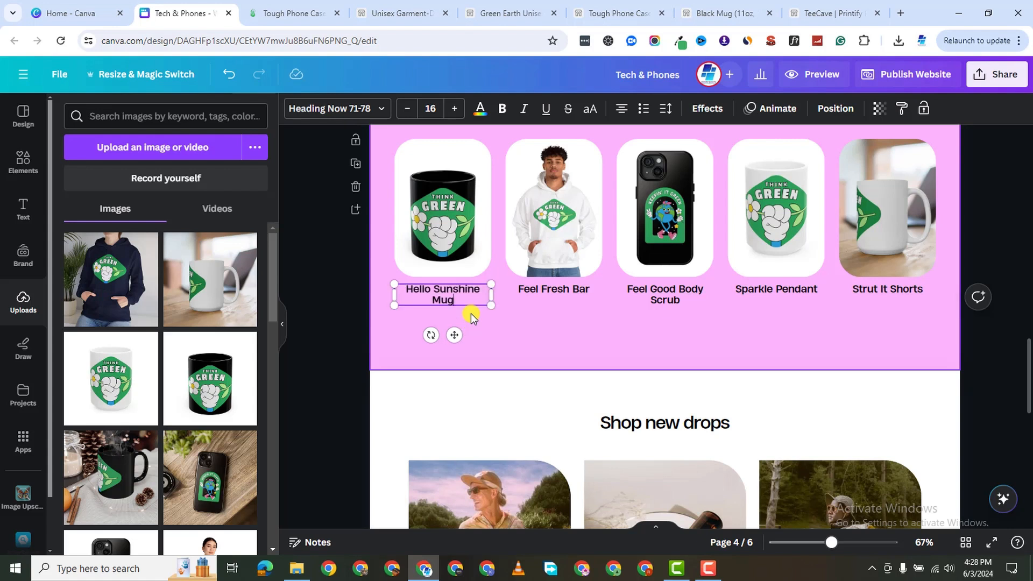
left_click(545, 290)
left_click(553, 288)
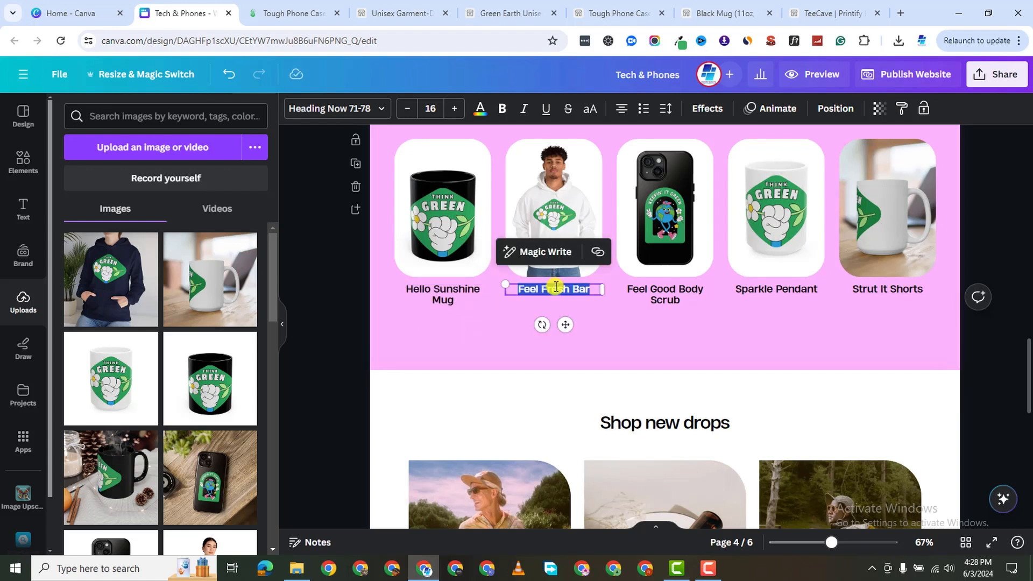
key("BackSpace")
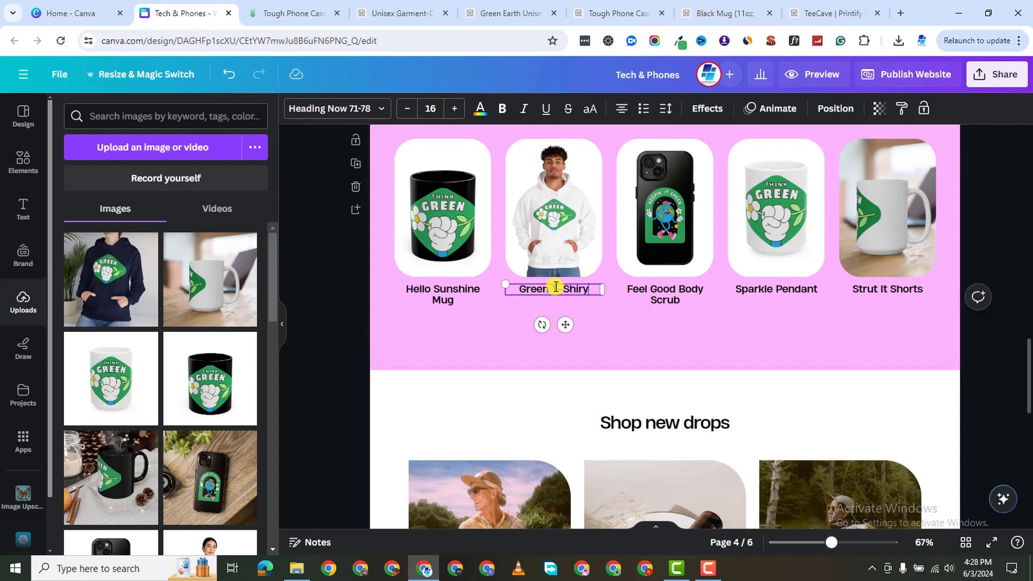
left_click(668, 288)
left_click(664, 282)
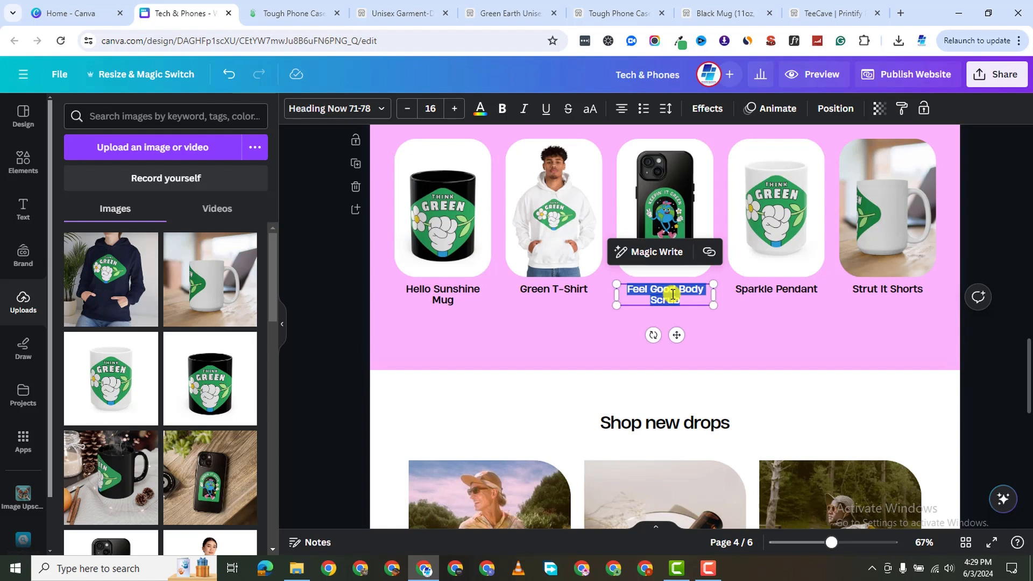
key("BackSpace")
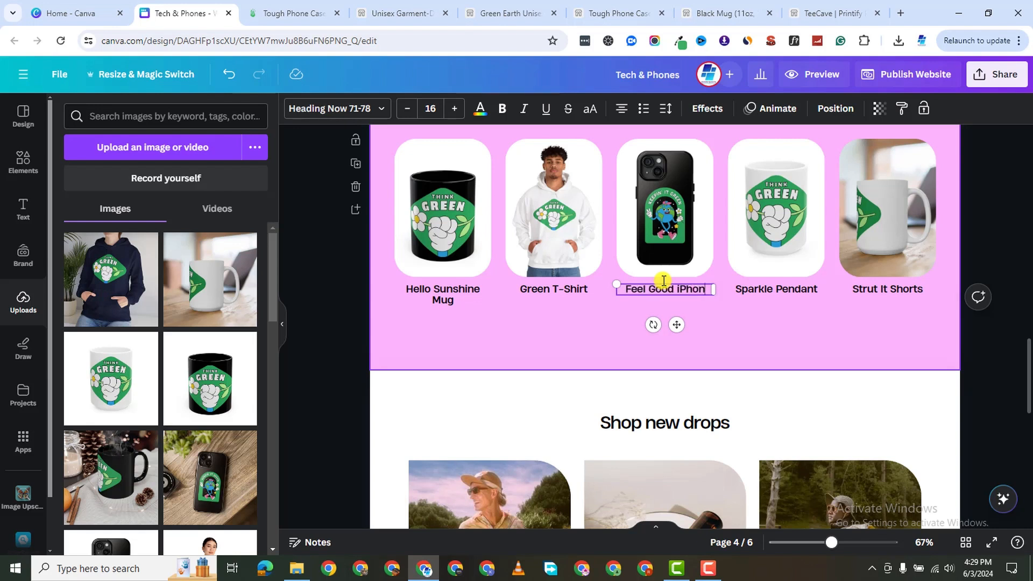
type("Case")
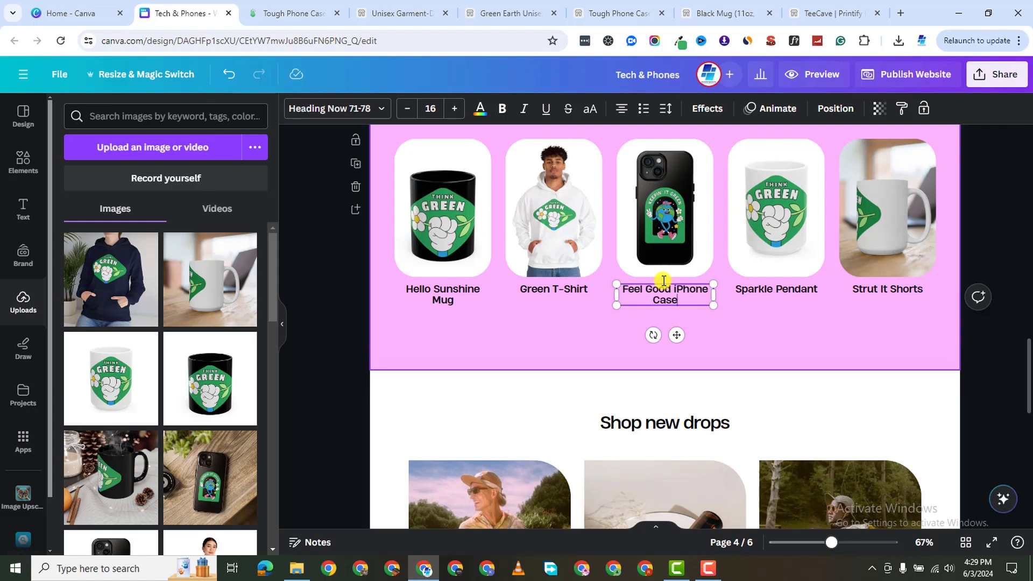
Rename the Sparkle Pendant and Strut It Shorts captions to Mother Earth Mug and Father Earth Mug.
left_click(759, 288)
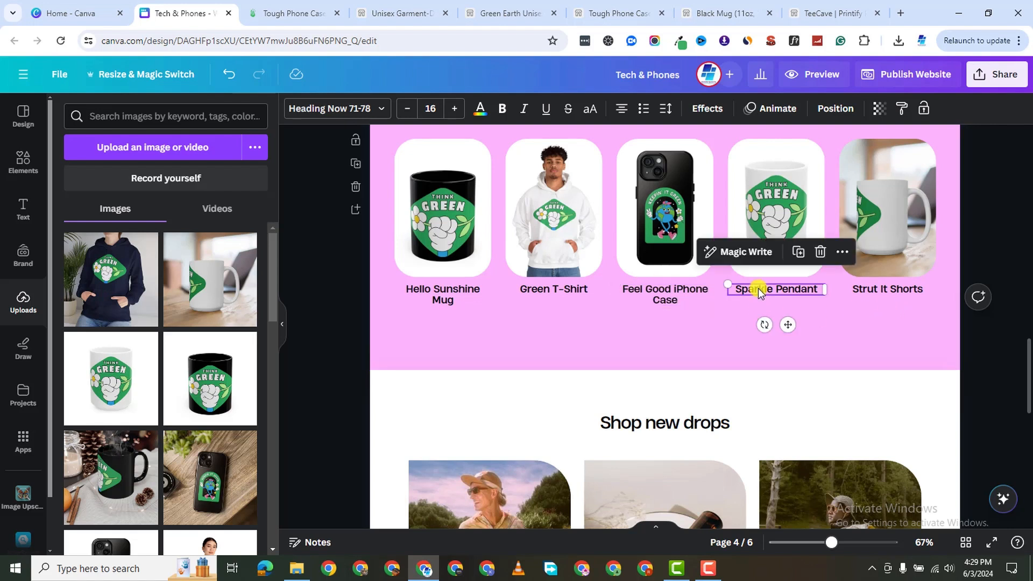
left_click(759, 288)
type("M")
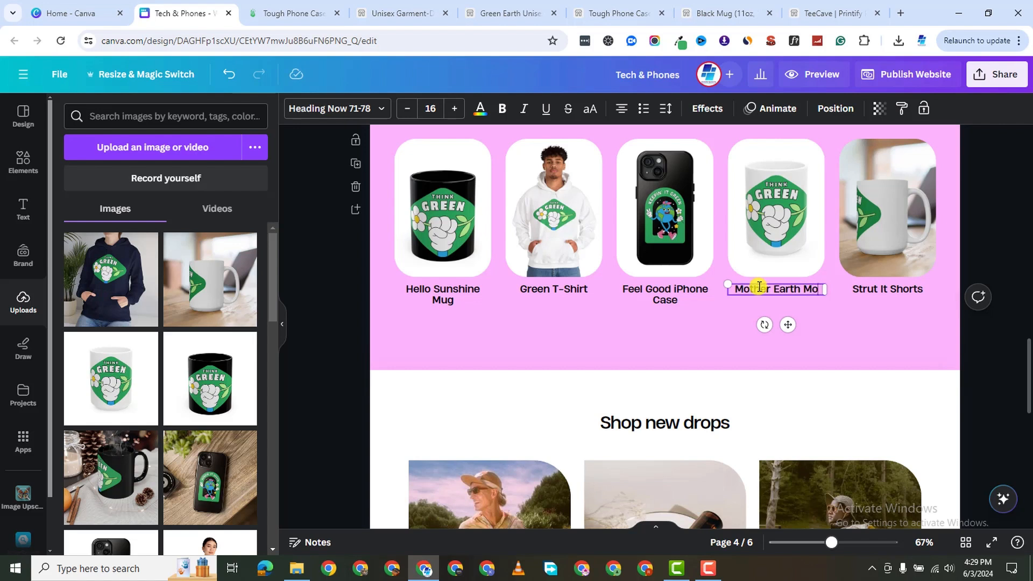
type("other Earth Mug")
left_click(883, 289)
left_click(883, 289)
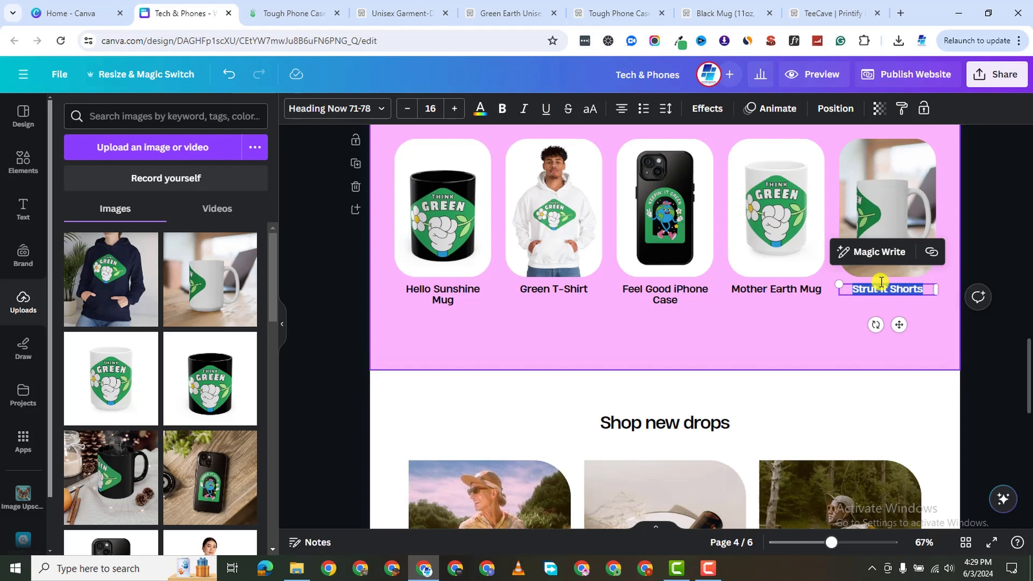
type("Father Earth Mu")
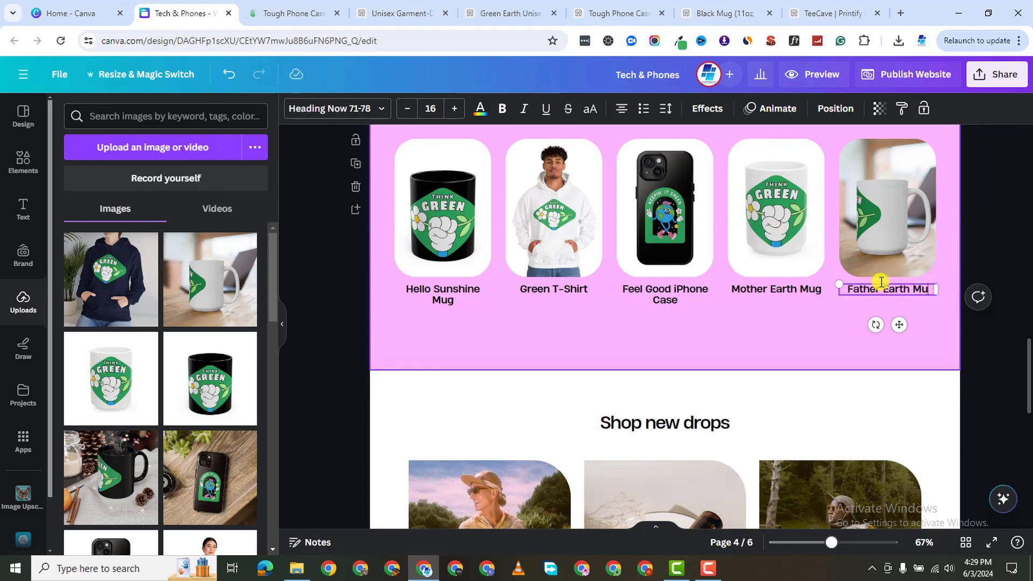
scroll(568, 504, "up", 2)
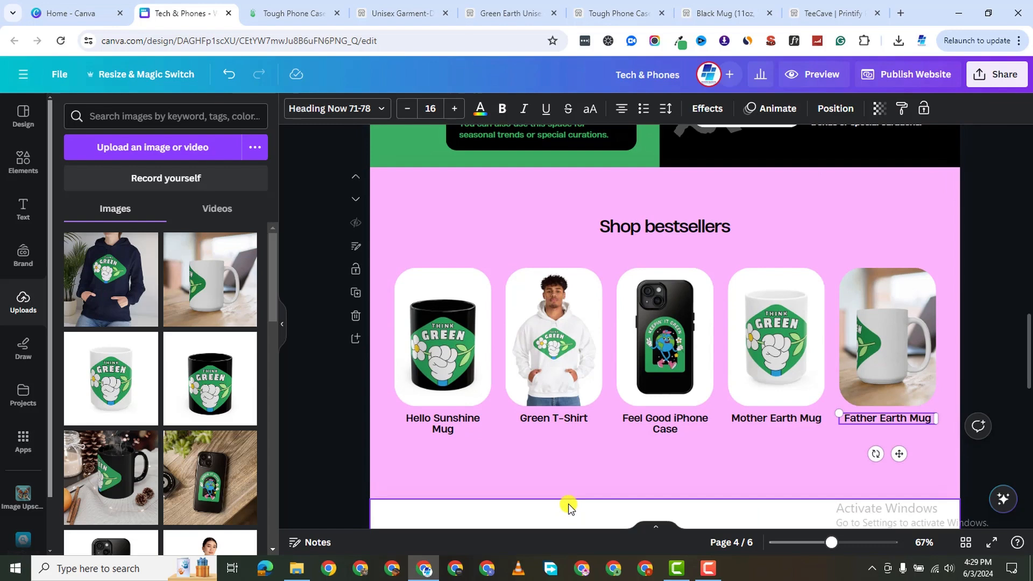
scroll(572, 480, "down", 5)
scroll(548, 399, "down", 1)
scroll(528, 341, "down", 1)
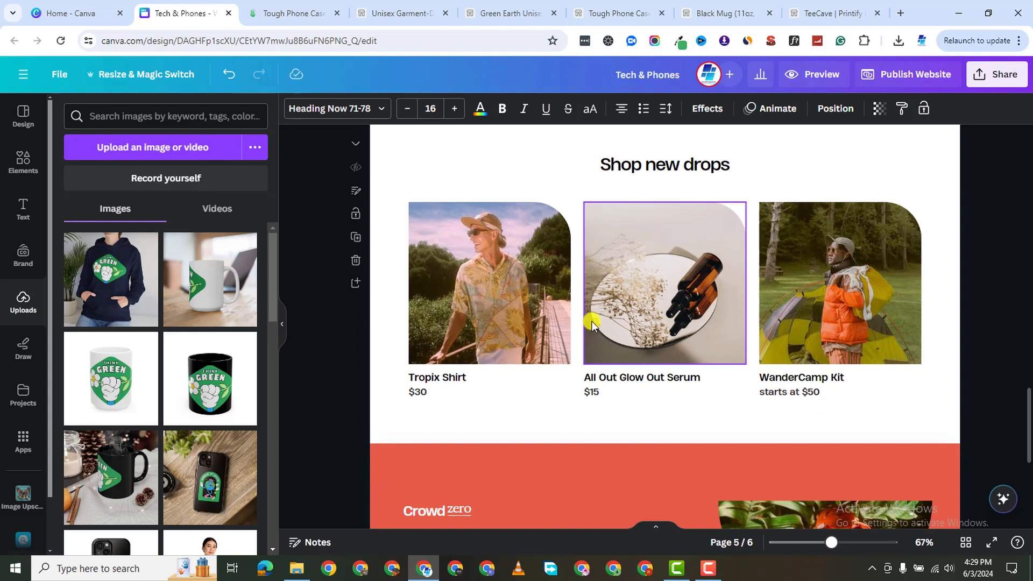
Fill the three new-drops frames with the white hoodie, black Think Green mug and black phone case mockups.
scroll(199, 366, "down", 1)
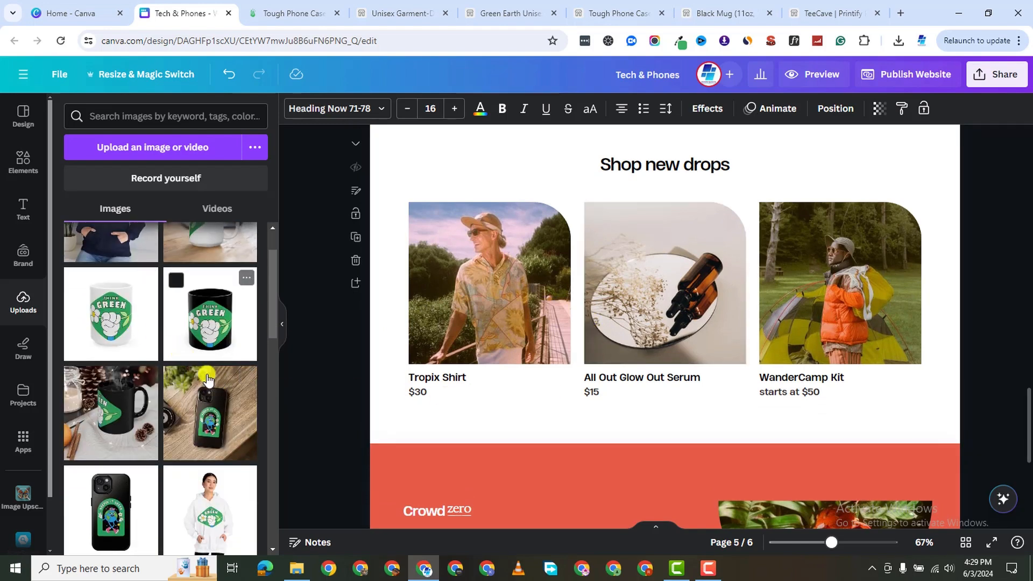
scroll(178, 415, "down", 3)
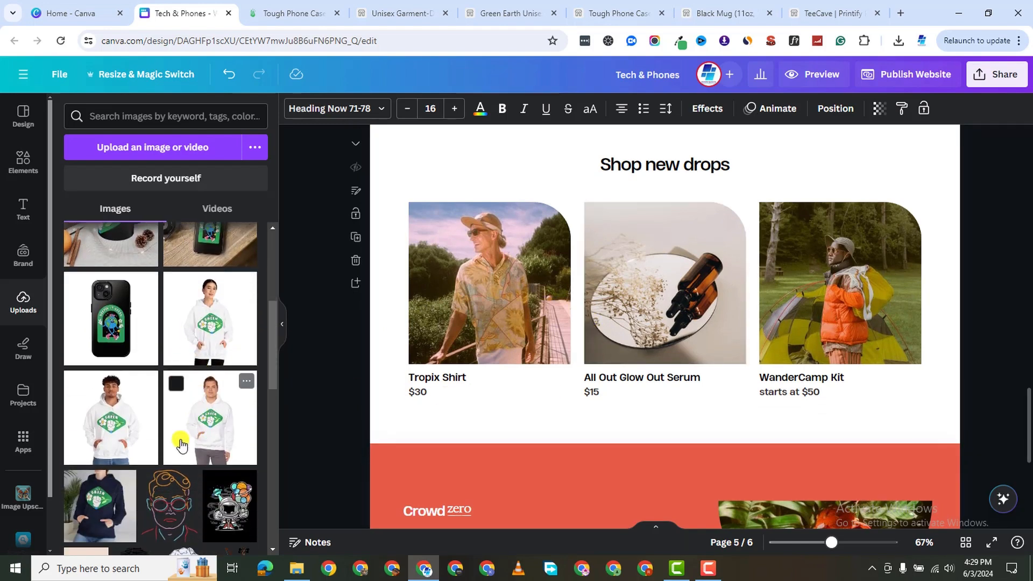
scroll(202, 420, "down", 1)
scroll(205, 377, "up", 1)
left_click_drag(208, 325, 461, 269)
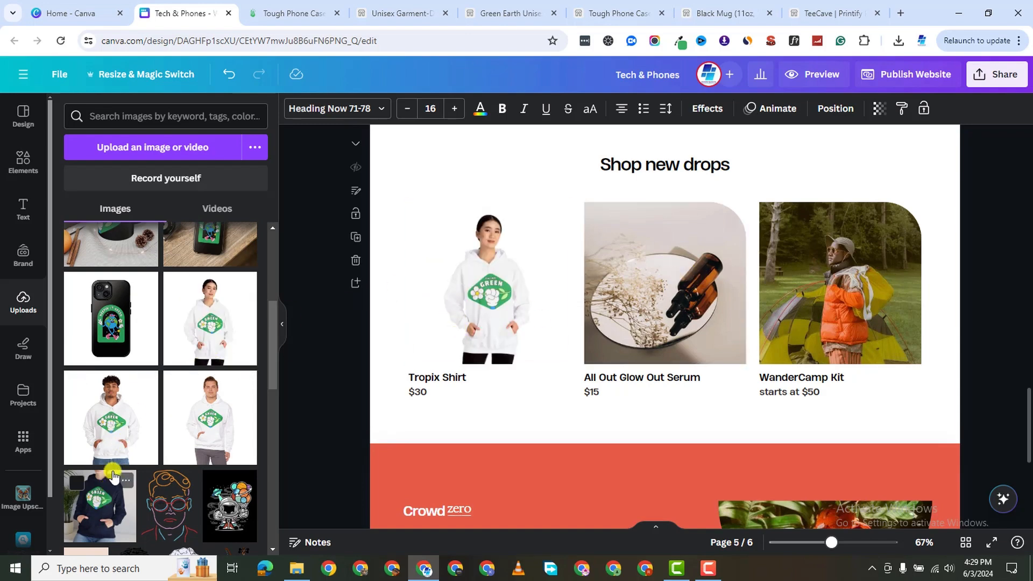
scroll(116, 400, "down", 3)
left_click_drag(104, 380, 694, 329)
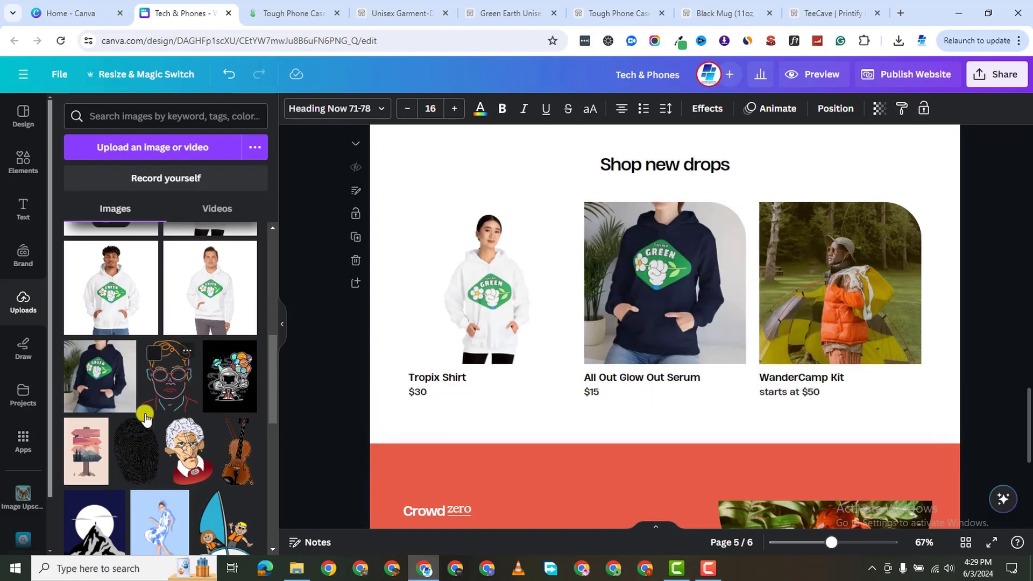
scroll(145, 425, "up", 6)
left_click_drag(113, 446, 791, 269)
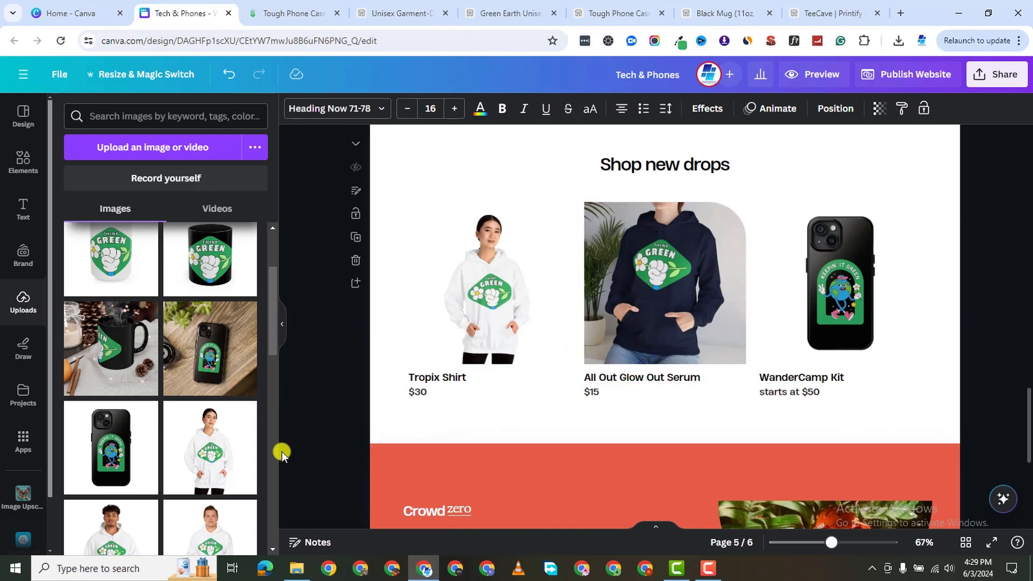
scroll(230, 468, "down", 5)
scroll(184, 441, "up", 8)
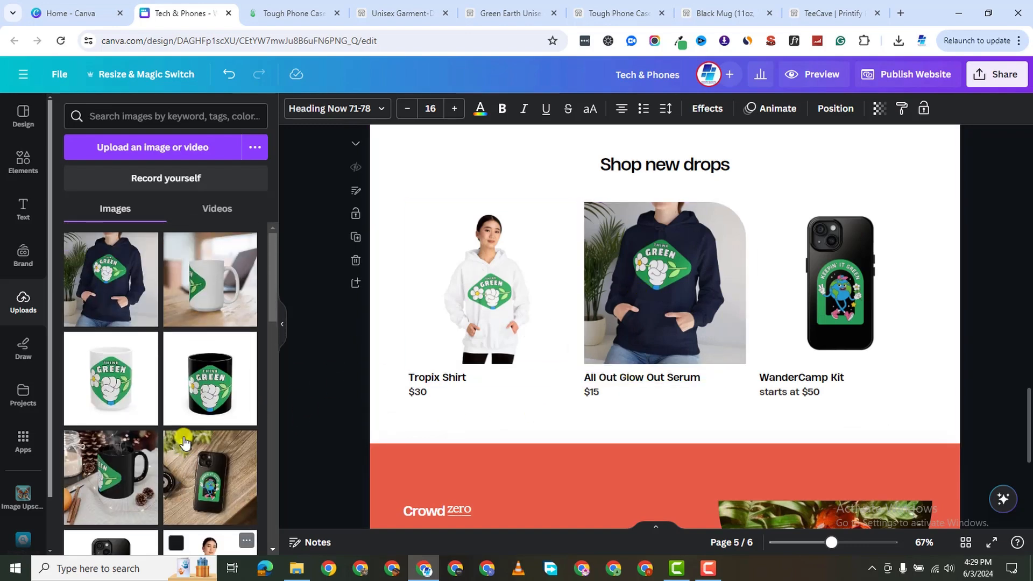
left_click_drag(198, 400, 616, 280)
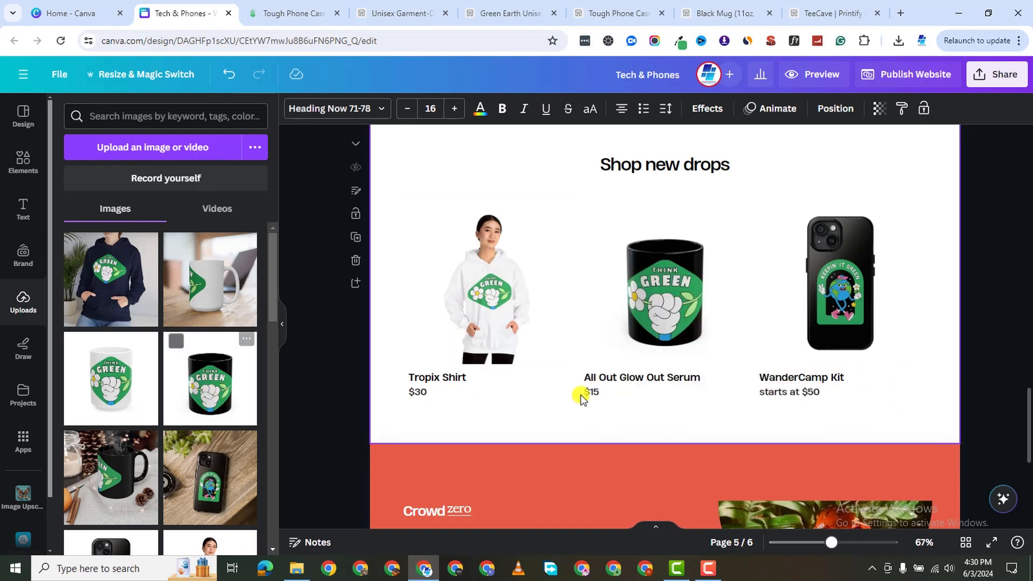
Rename the first two new-drops captions to Tropix Hoody and All Out Coffee Mug.
scroll(845, 339, "down", 2)
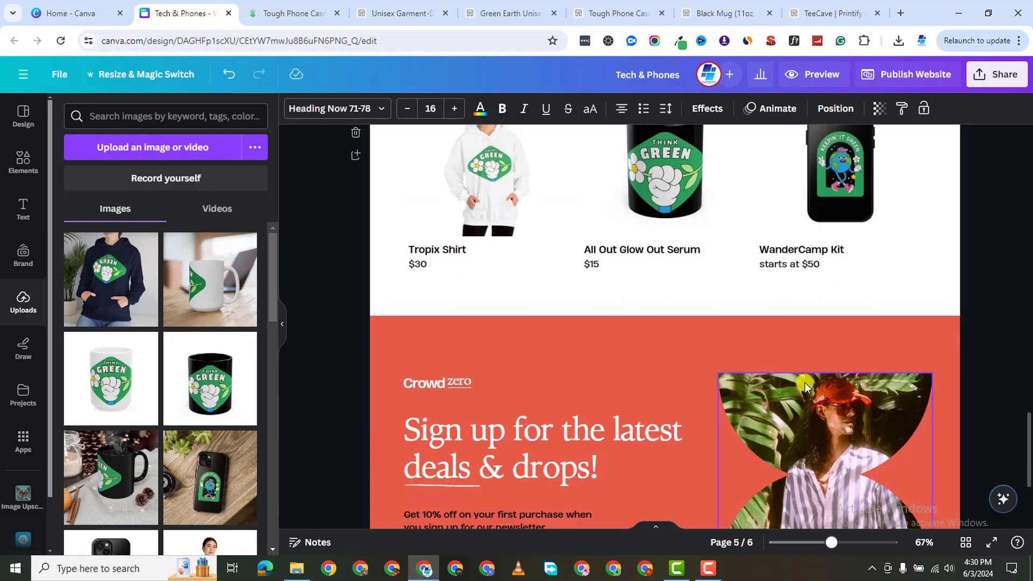
left_click(417, 248)
double_click(495, 248)
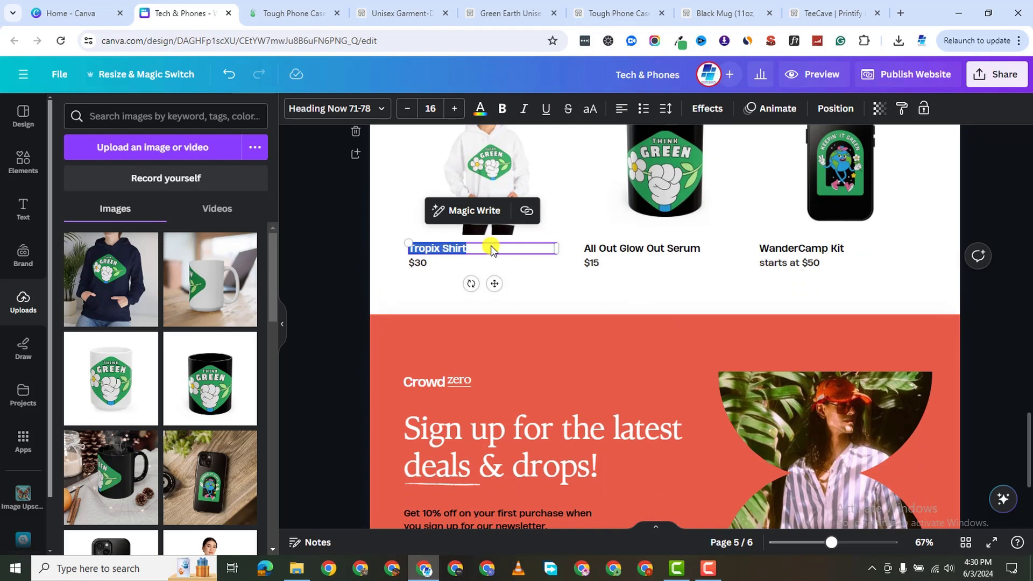
type("Trop")
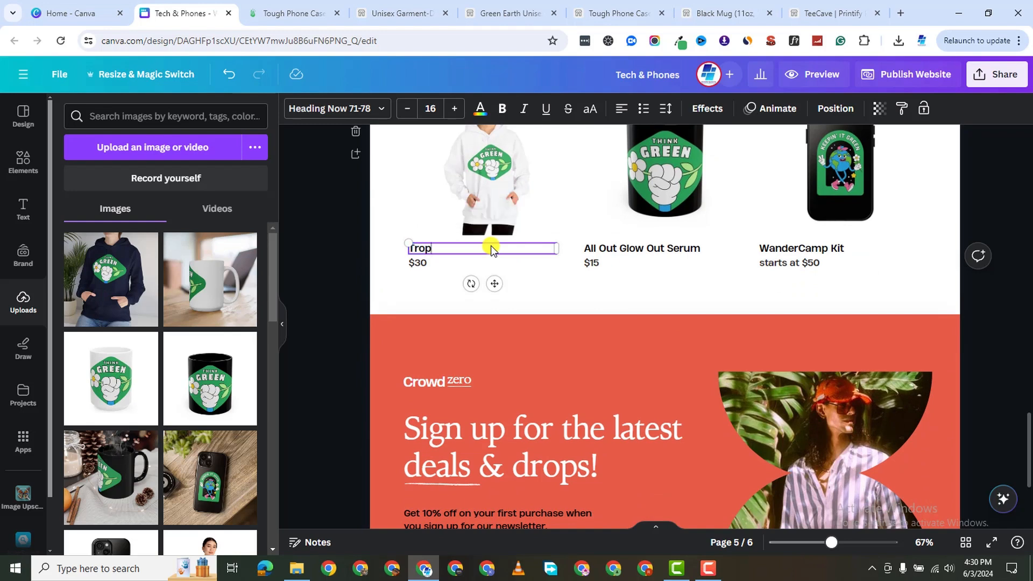
type("ix Hoody")
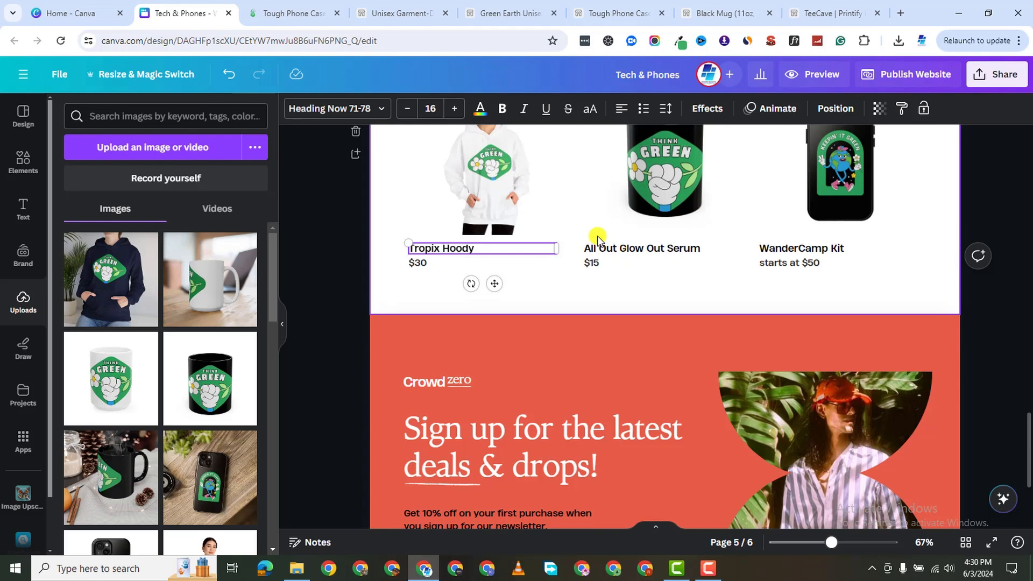
double_click(421, 263)
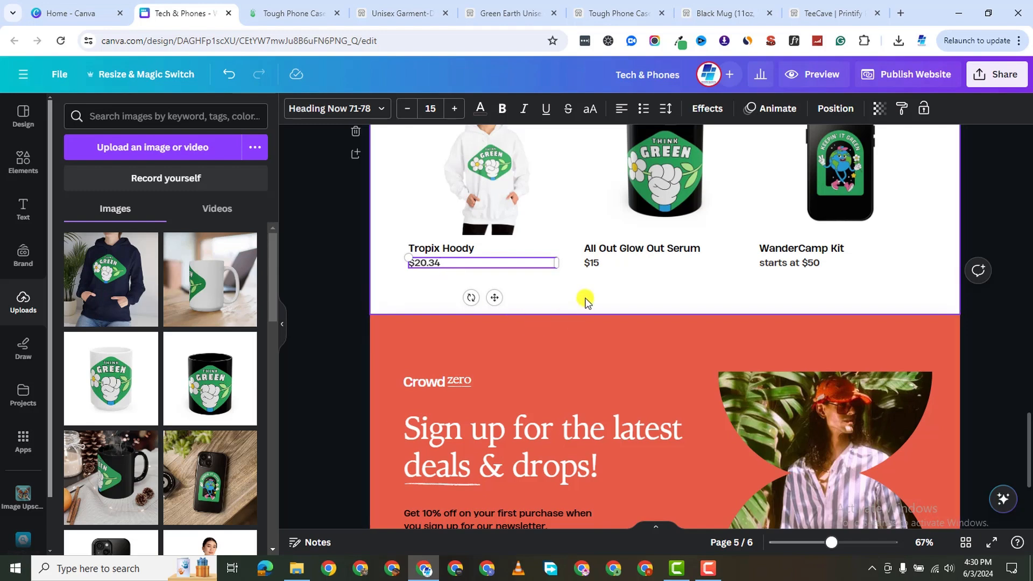
double_click(626, 248)
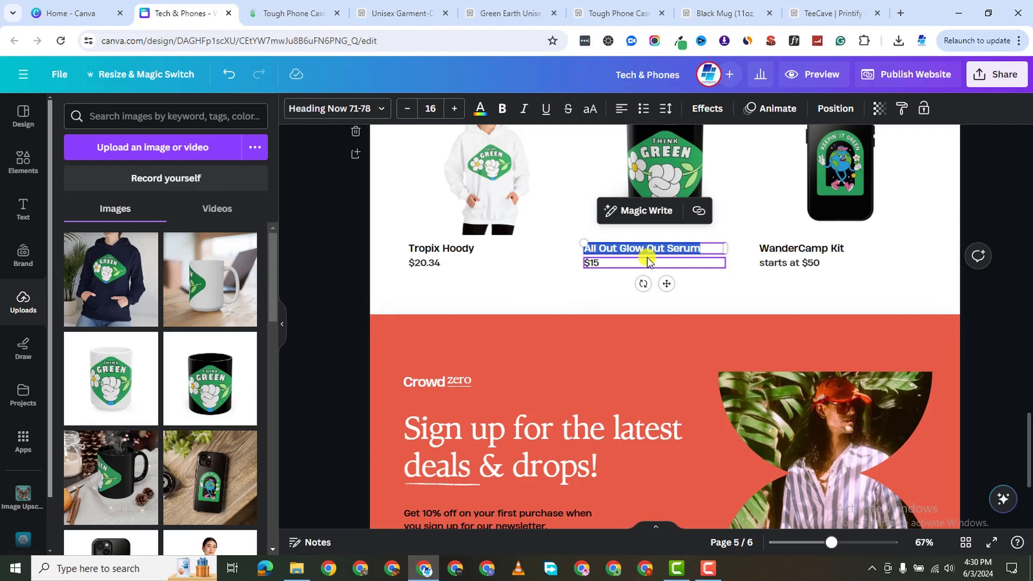
left_click(717, 246)
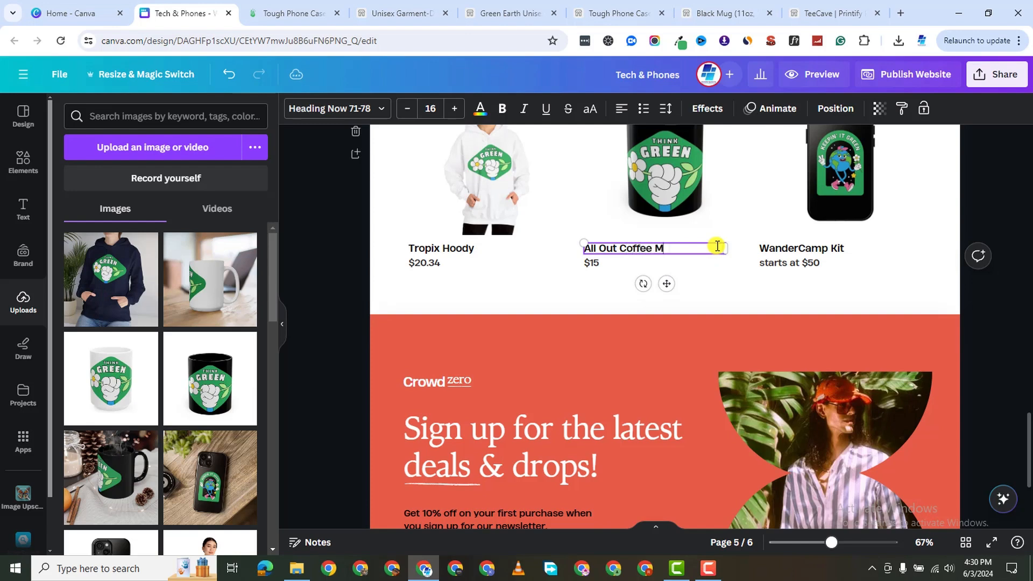
Edit the WanderCamp Kit caption so it reads WanderCamp Phone Case.
left_click(778, 252)
double_click(797, 253)
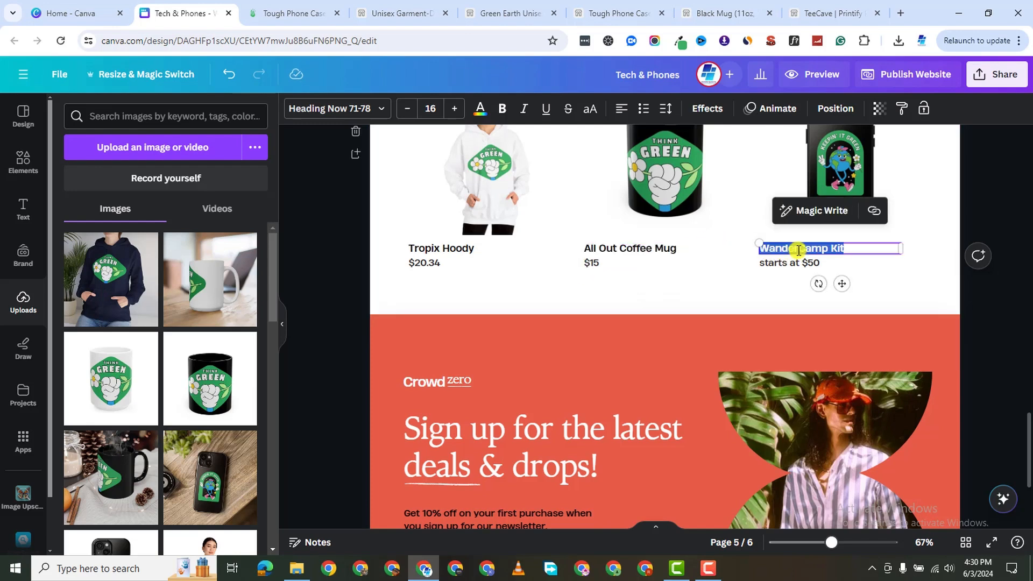
left_click(850, 245)
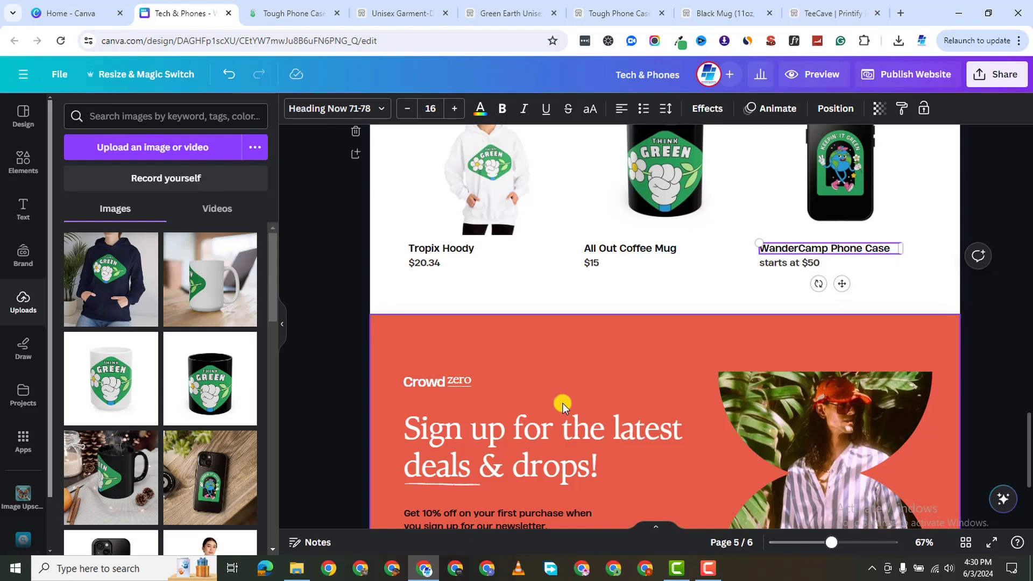
scroll(563, 402, "down", 3)
scroll(563, 403, "up", 6)
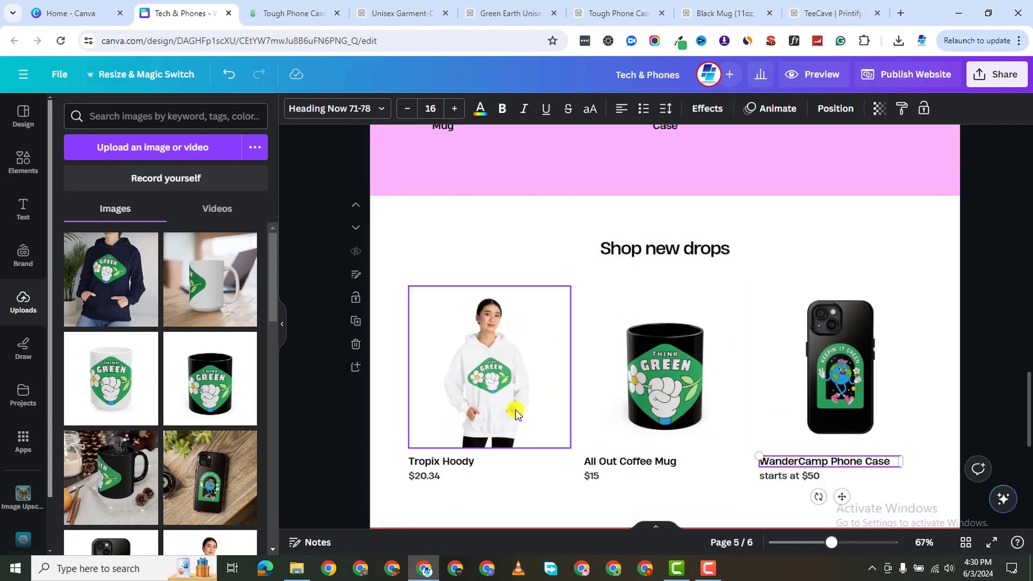
scroll(520, 412, "down", 5)
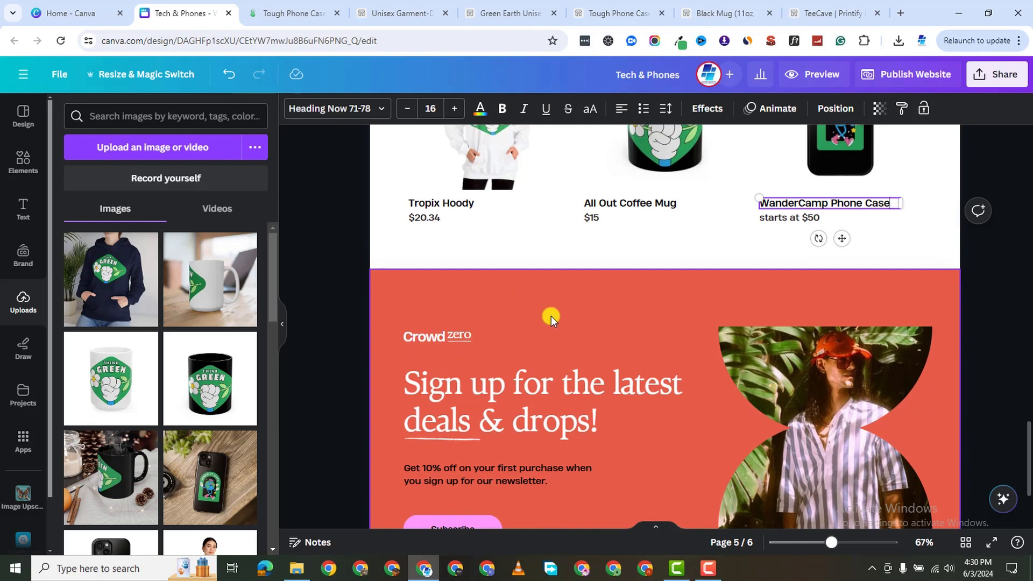
Make the signup section's background green.
left_click(552, 317)
scroll(551, 315, "down", 2)
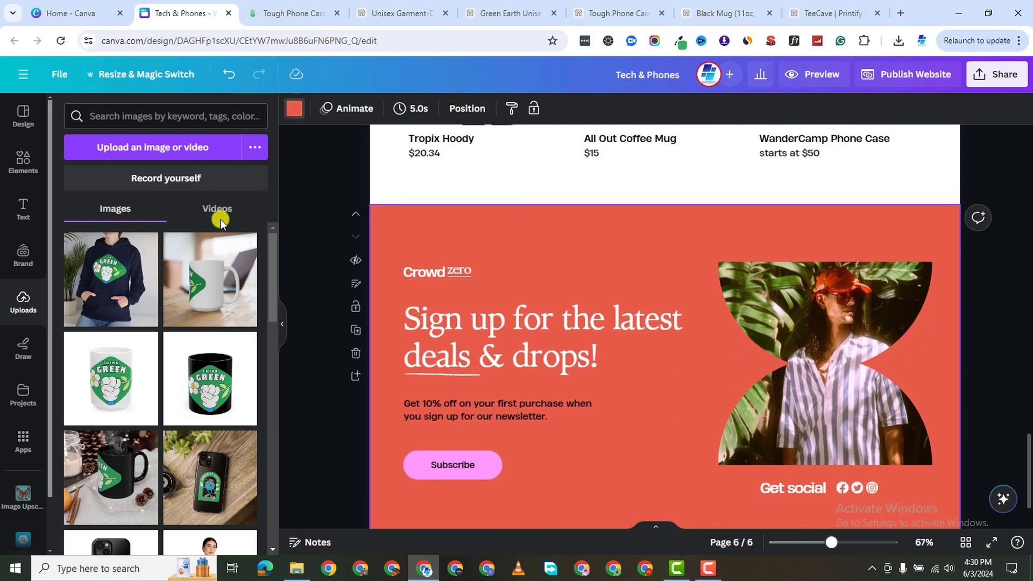
left_click(176, 188)
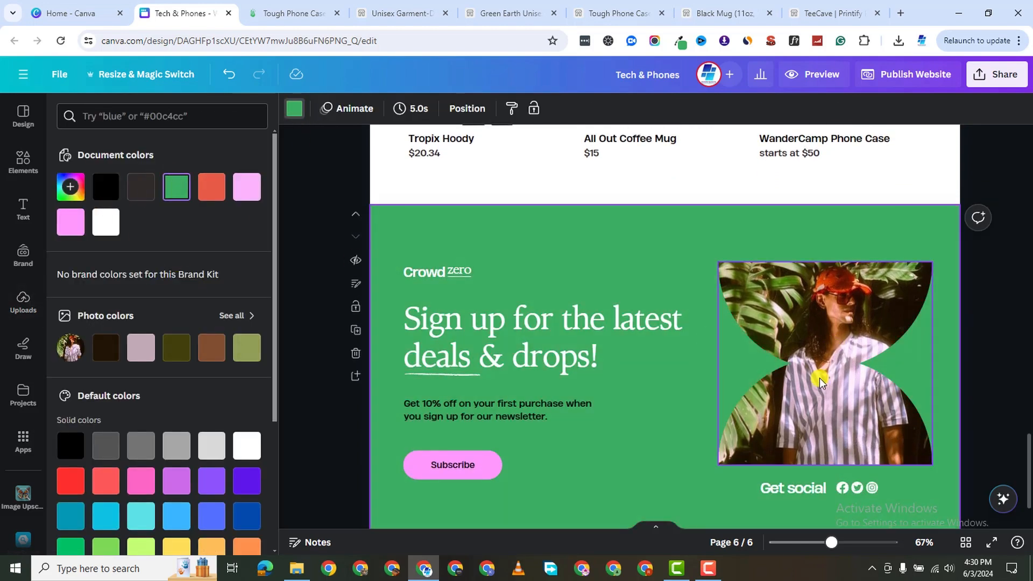
Replace the signup model photo with the white Think Green hoodie mockup from Uploads.
left_click(810, 297)
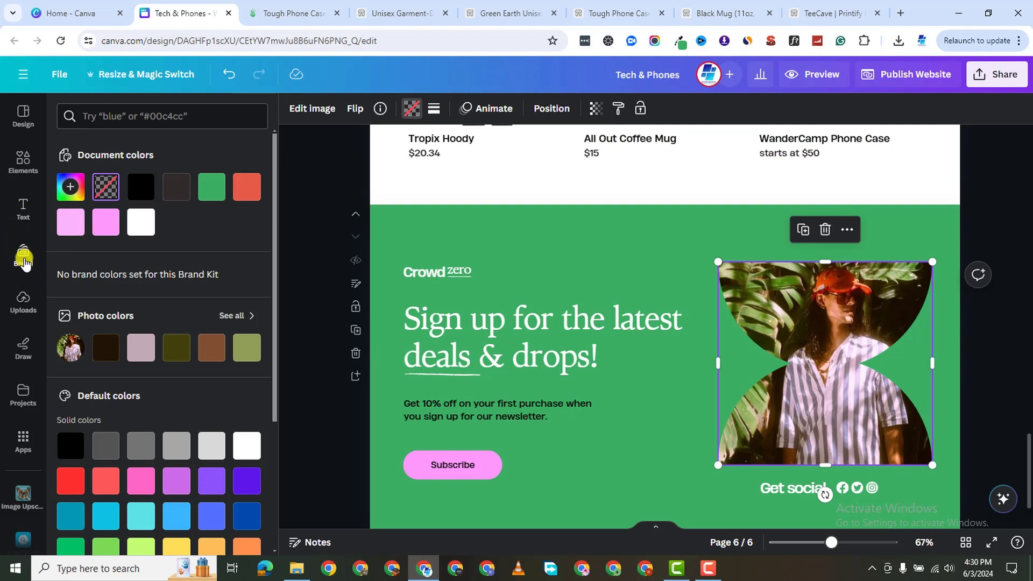
left_click(24, 297)
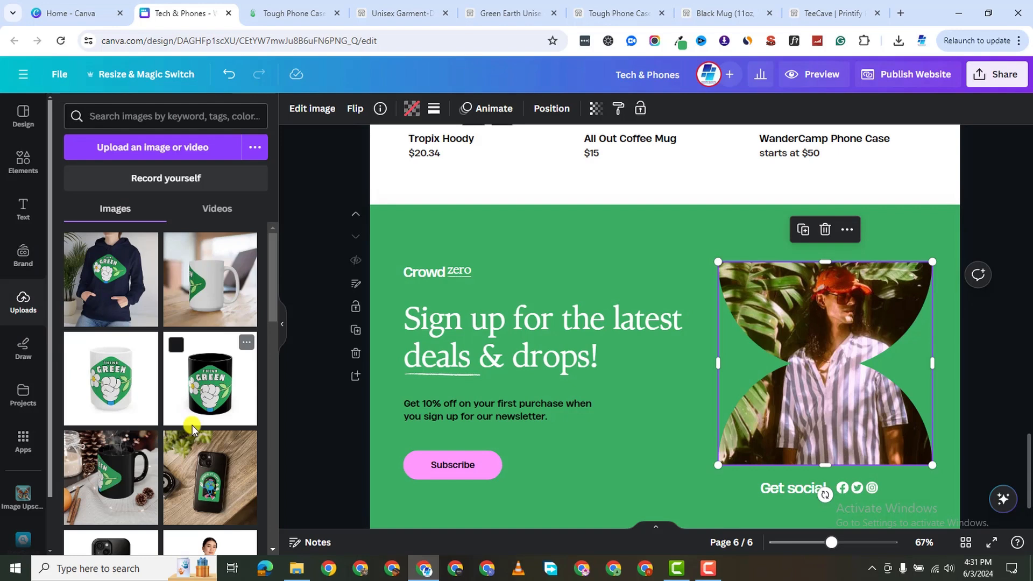
scroll(192, 436, "down", 5)
scroll(154, 411, "down", 4)
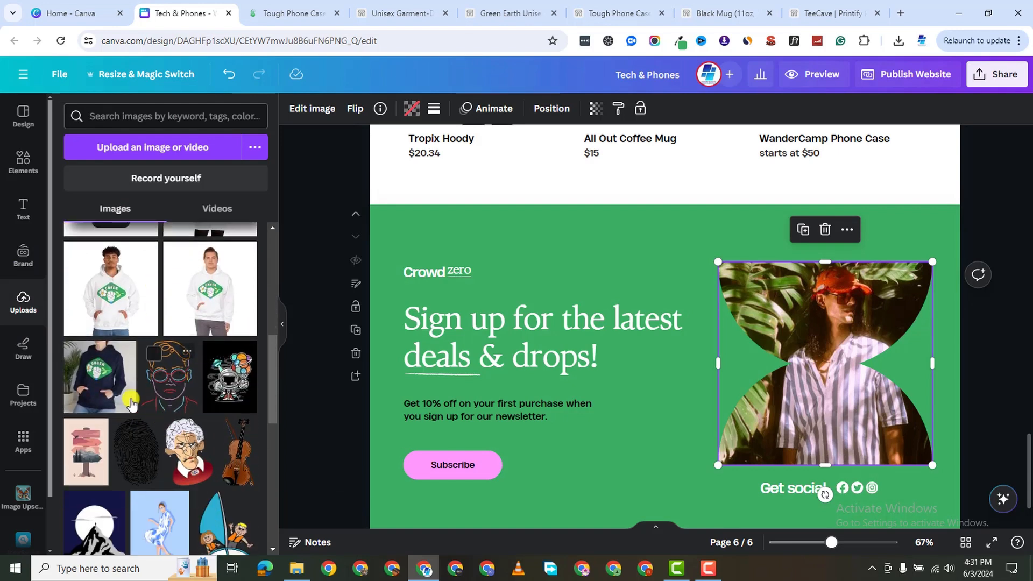
scroll(136, 339, "up", 3)
left_click_drag(113, 484, 764, 317)
scroll(711, 329, "up", 4)
scroll(667, 349, "down", 5)
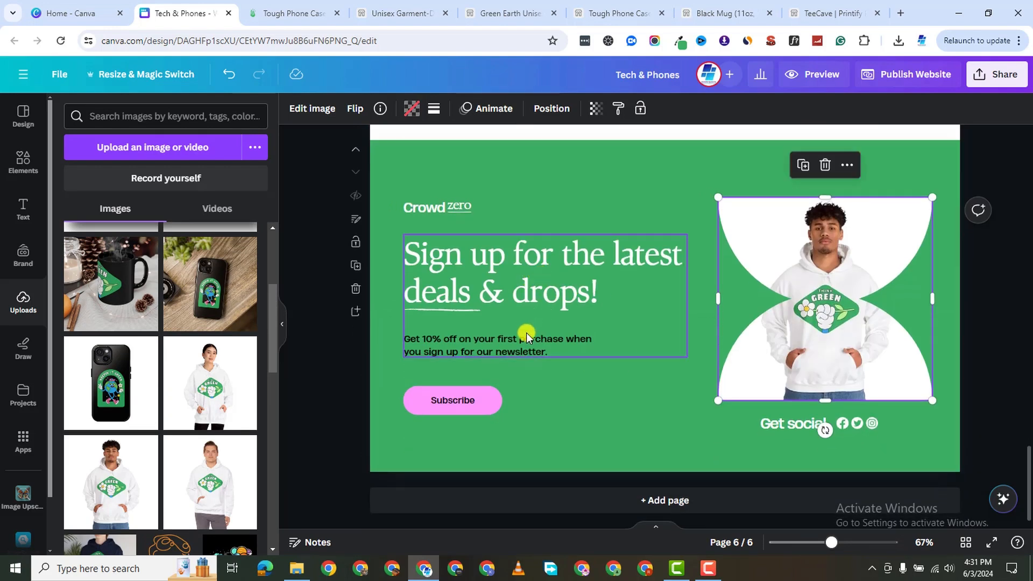
Restore the Subscribe button, move it up into the new-drops row and make it narrower.
left_click(487, 395)
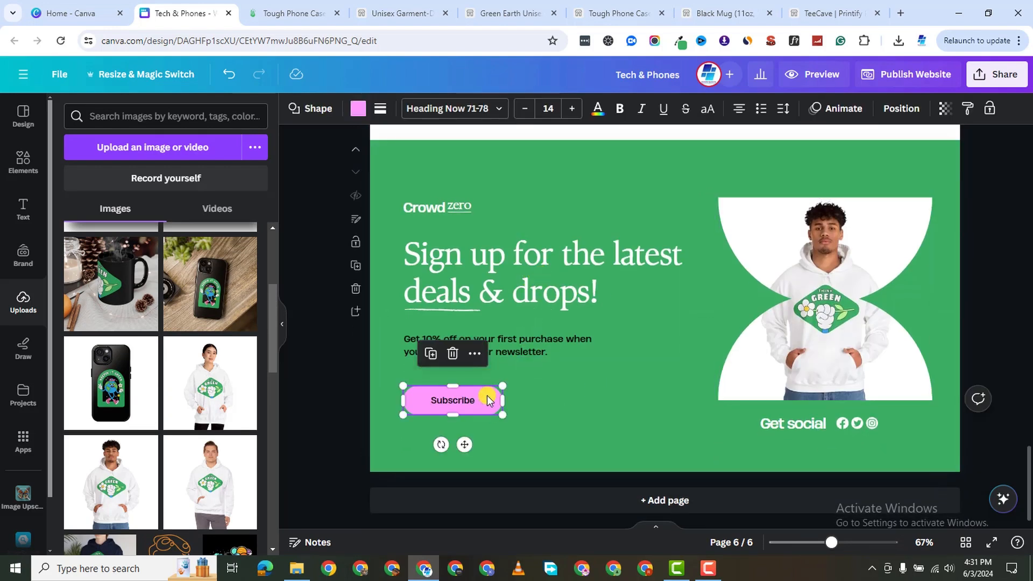
left_click(453, 353)
scroll(570, 295, "up", 1)
scroll(571, 295, "up", 8)
scroll(624, 292, "down", 4)
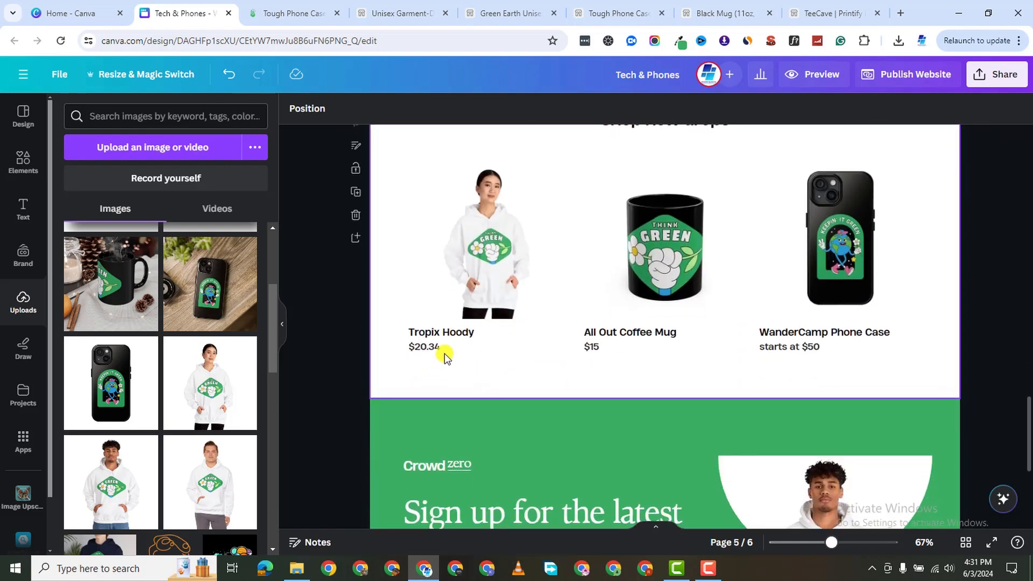
scroll(439, 342, "down", 2)
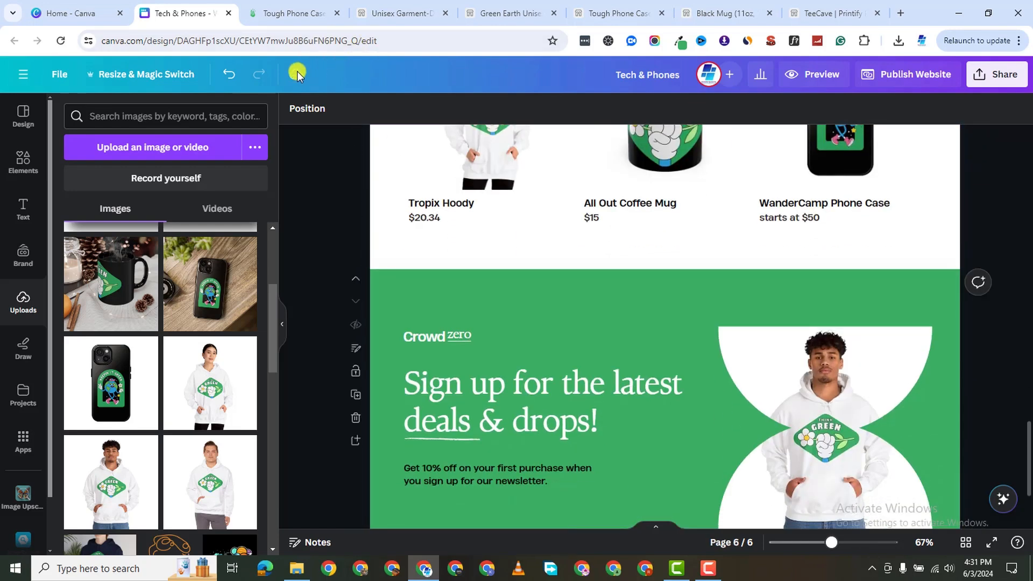
left_click(228, 78)
scroll(536, 421, "down", 2)
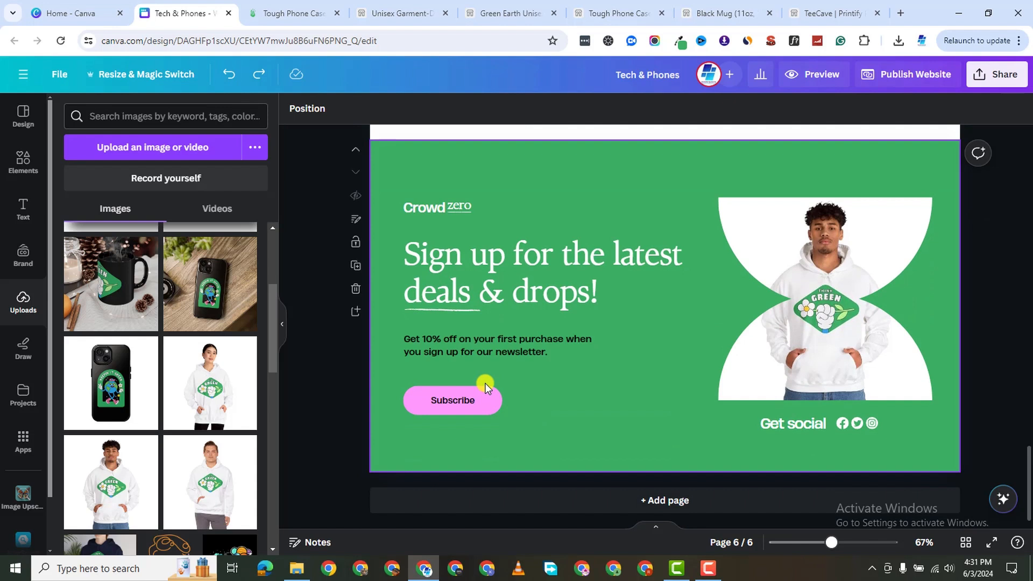
left_click_drag(489, 394, 497, 235)
scroll(519, 224, "up", 1)
scroll(519, 223, "up", 1)
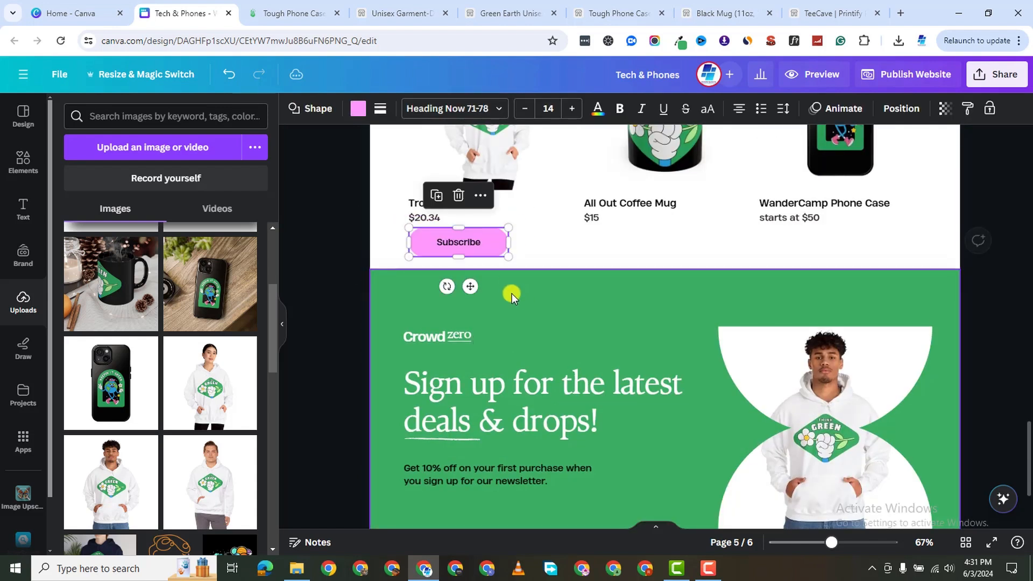
left_click_drag(515, 233, 462, 238)
left_click(497, 249)
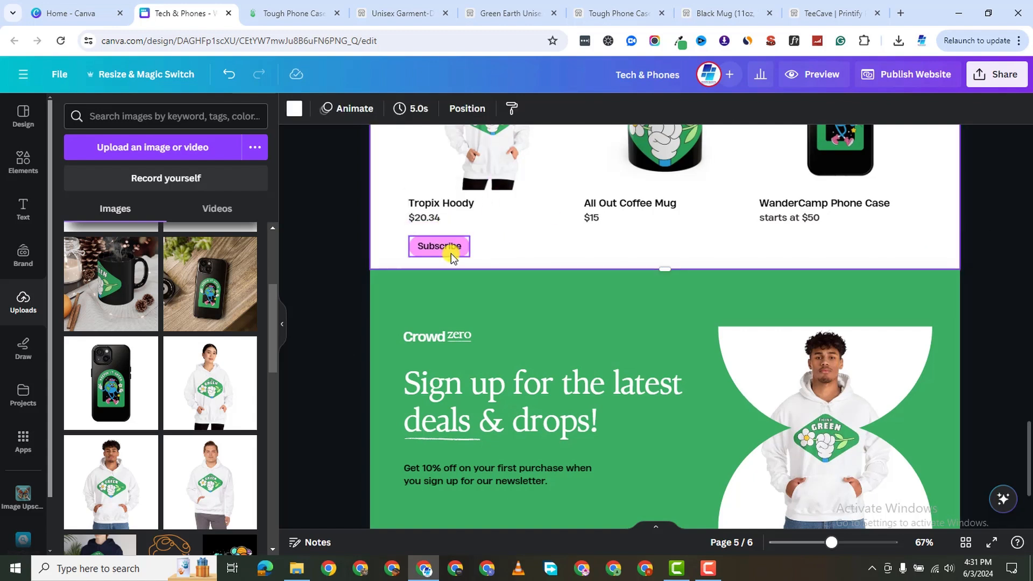
Centre-align the three new-drops captions and their prices ($20.34, $15, starts at $50).
left_click(456, 209)
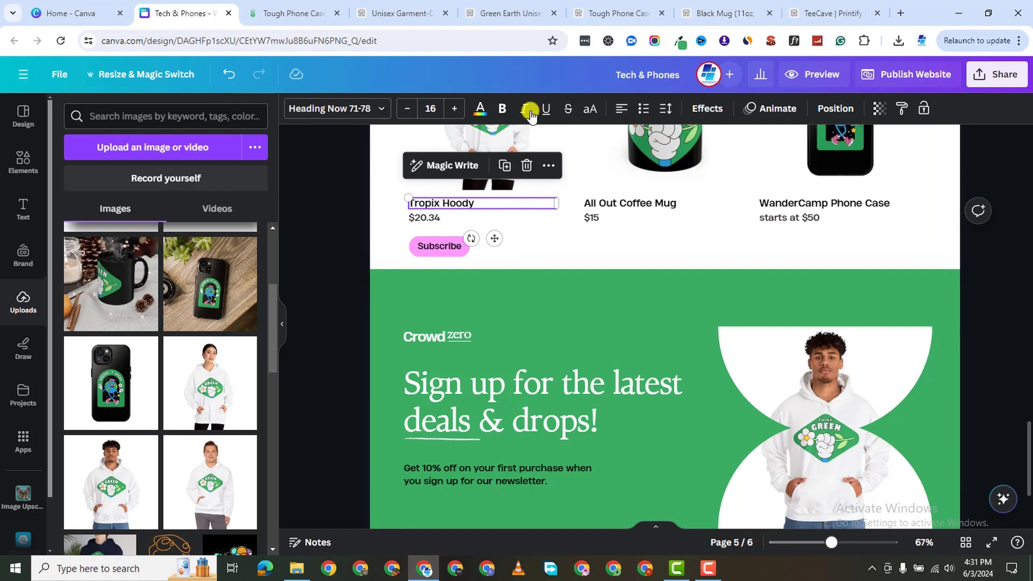
left_click(622, 109)
left_click(438, 218)
left_click(621, 108)
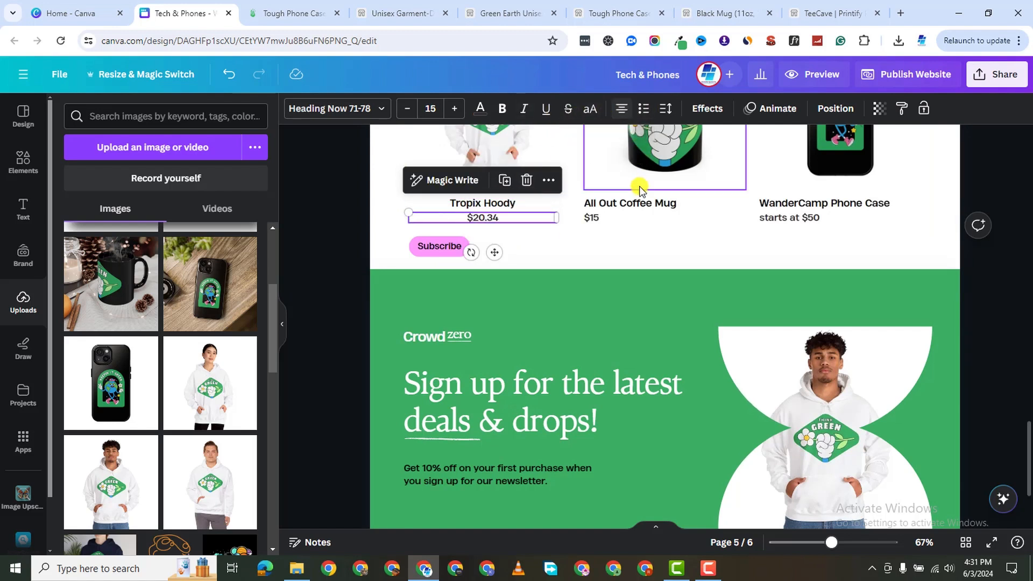
left_click(649, 202)
left_click(622, 108)
left_click(592, 217)
left_click(621, 108)
left_click(811, 203)
left_click(622, 109)
left_click(812, 217)
left_click(621, 109)
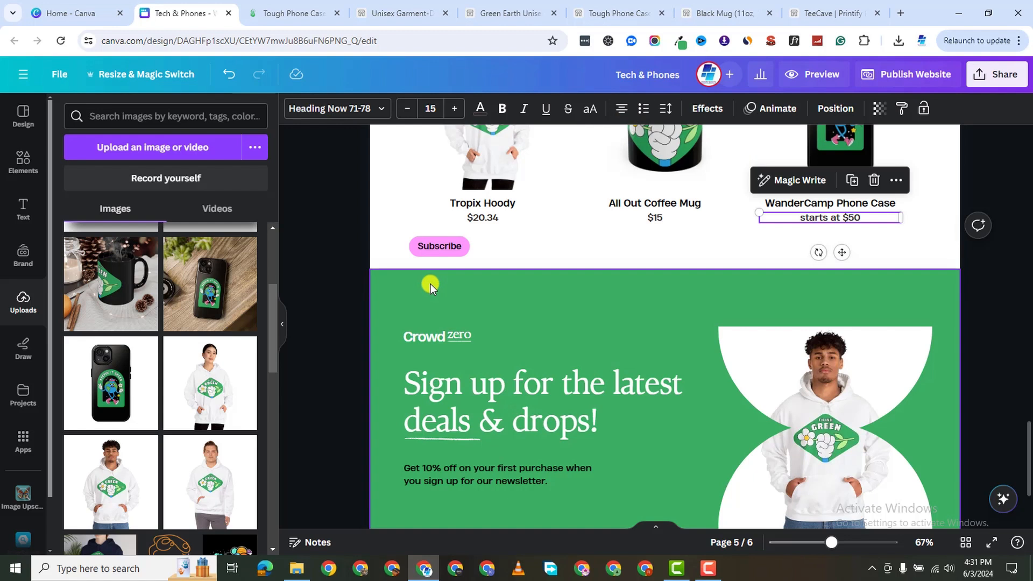
Position the button under the Tropix Hoody price, relabel it Shop Now and colour it green.
left_click_drag(430, 250, 486, 248)
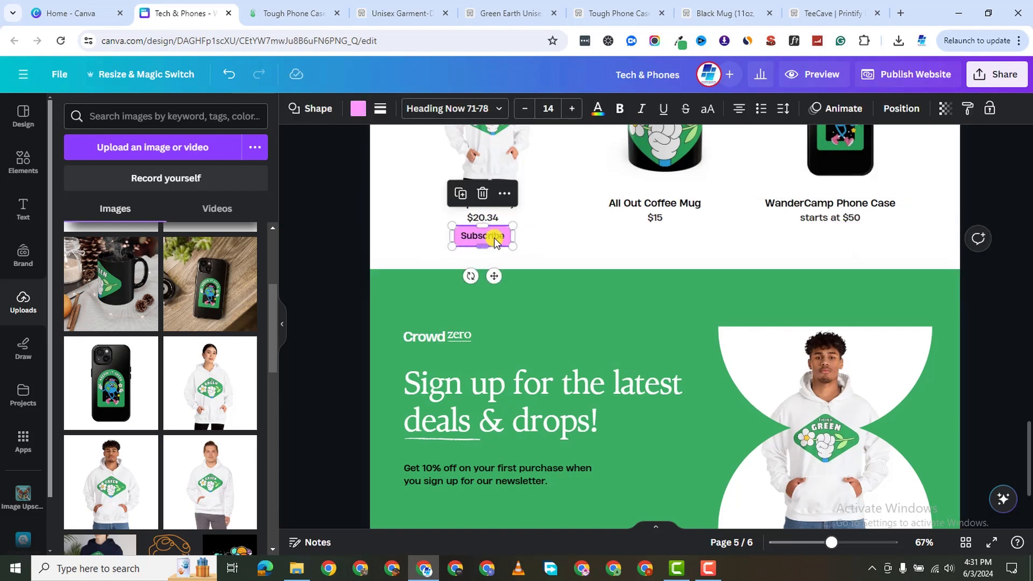
double_click(495, 240)
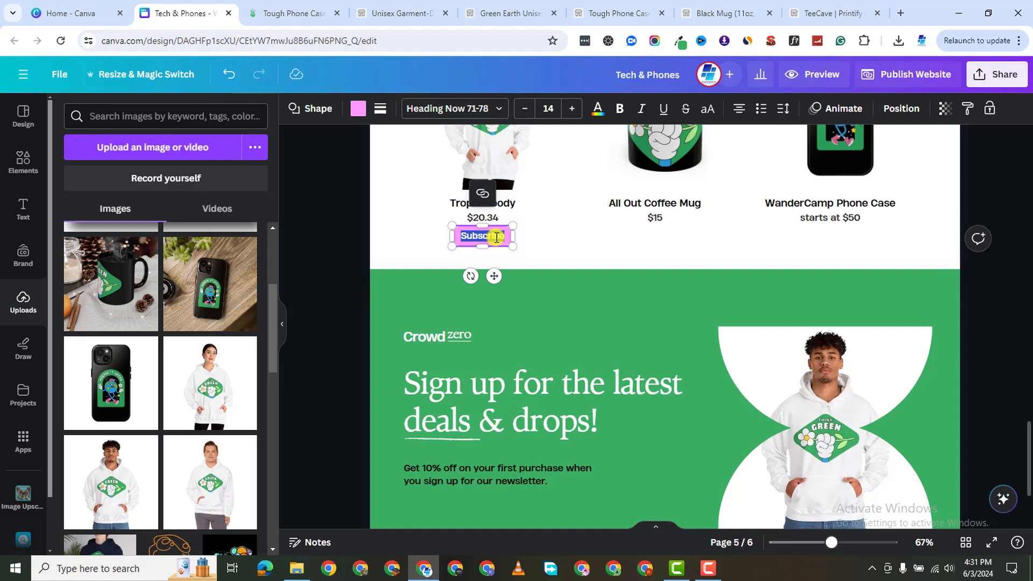
type("Shop Now")
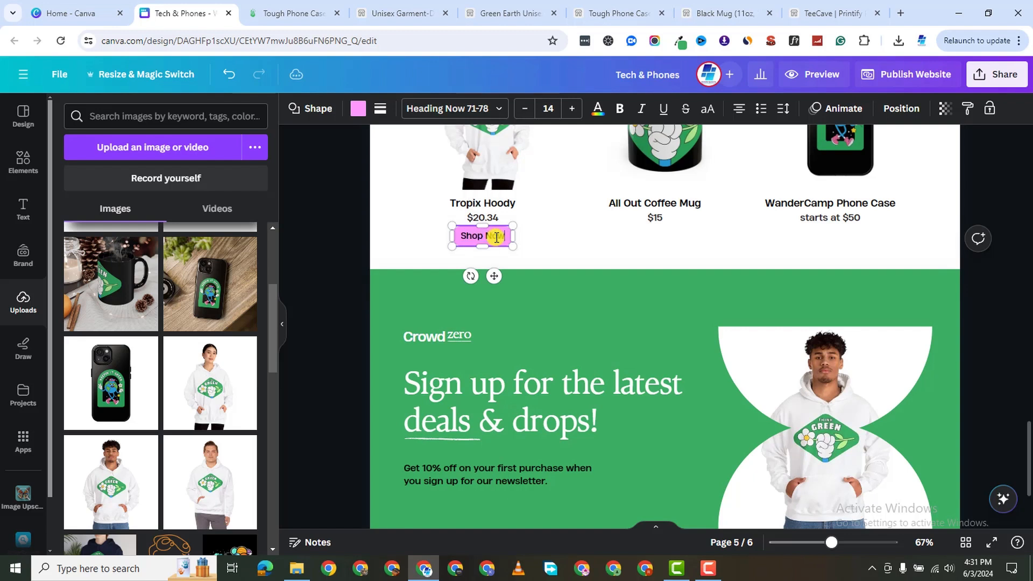
left_click(540, 243)
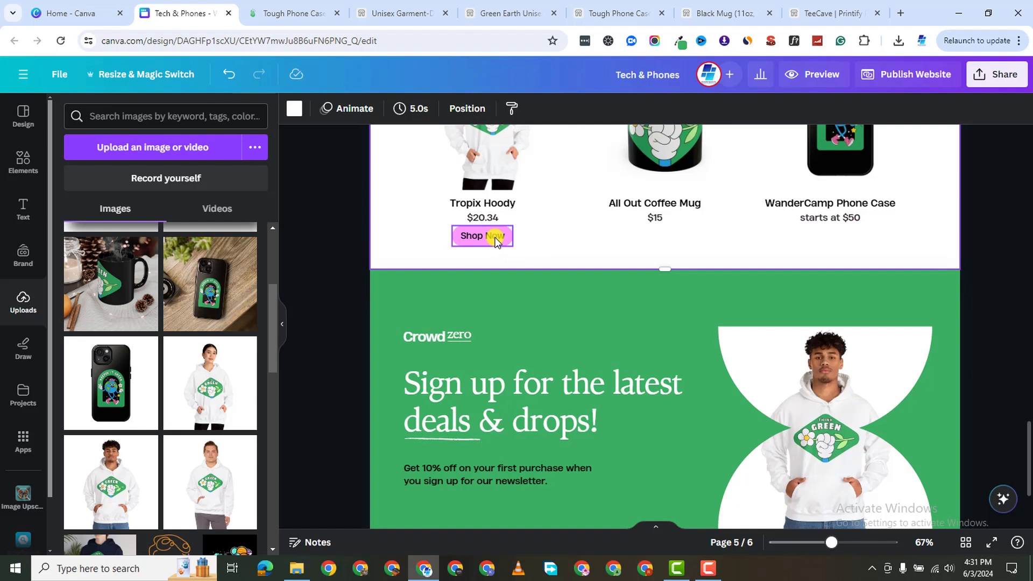
left_click(508, 236)
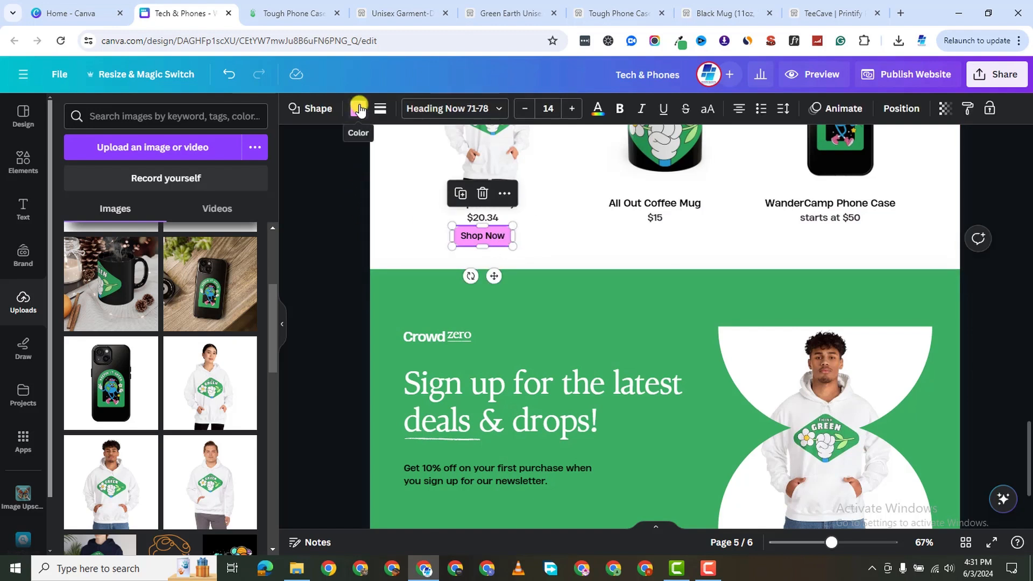
left_click(357, 108)
left_click(212, 187)
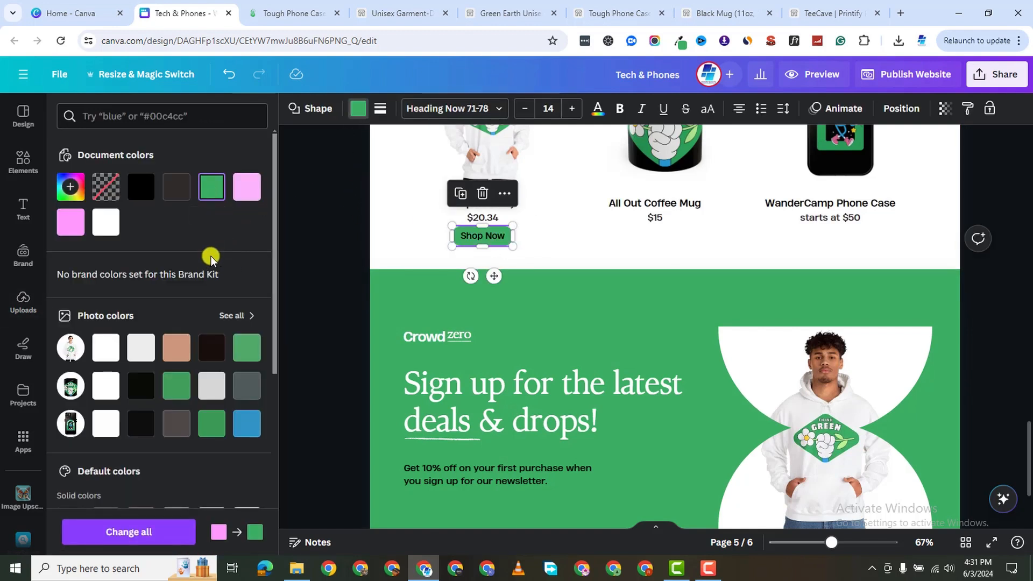
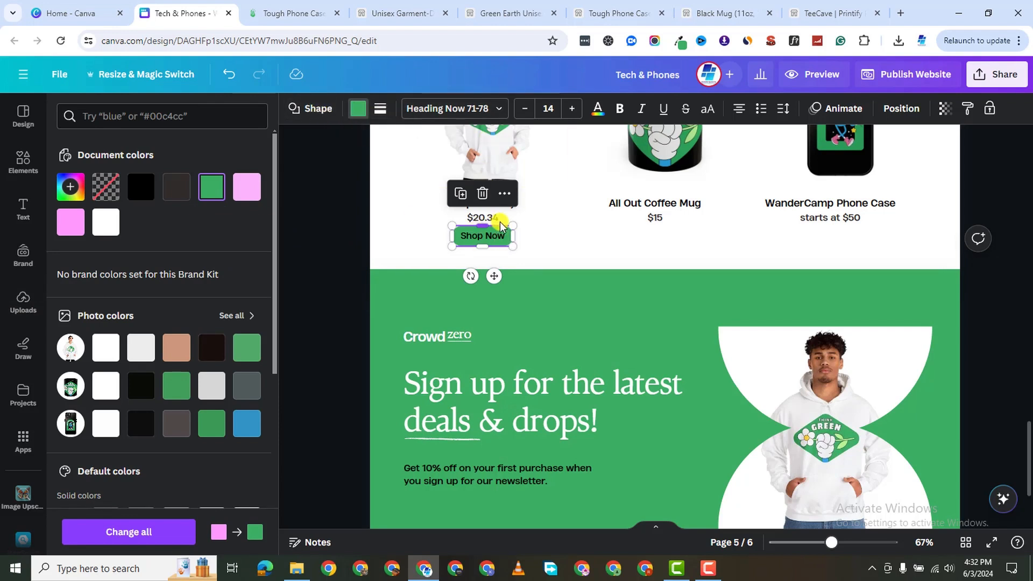
Make the Shop Now button's label text white.
left_click(597, 108)
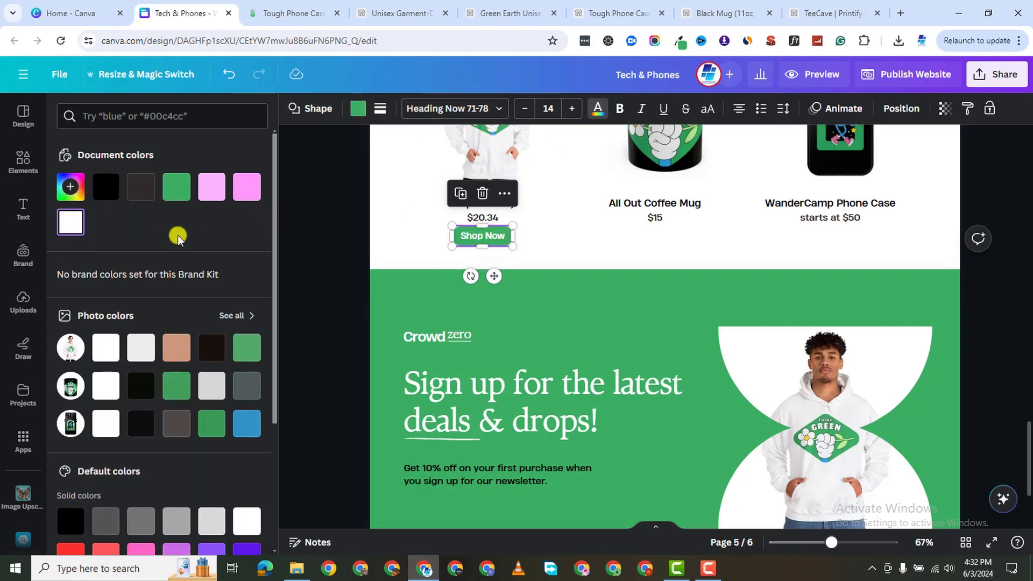
left_click(70, 223)
left_click(588, 246)
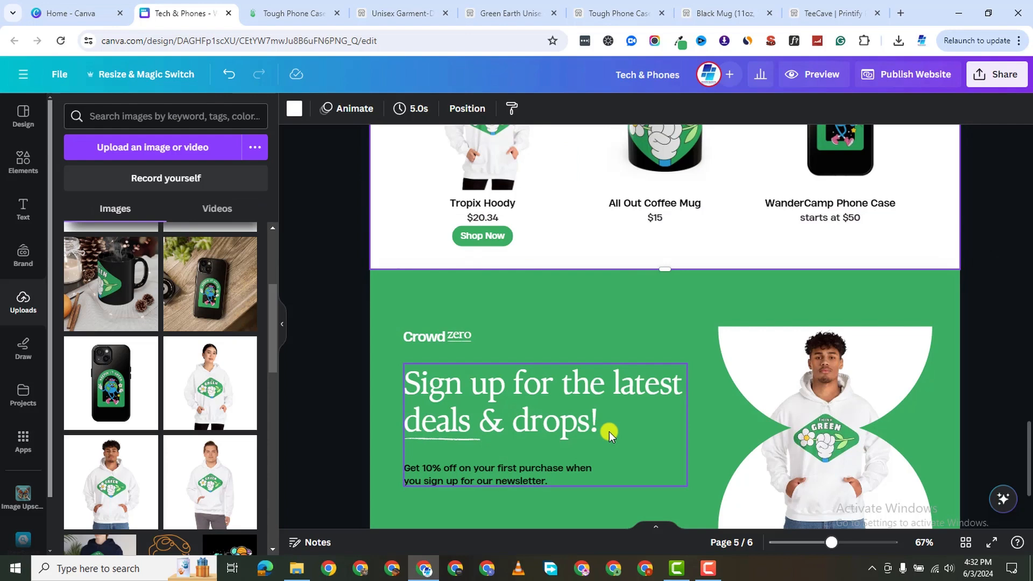
Duplicate the Shop Now button under the All Out Coffee Mug and WanderCamp Phone Case prices.
scroll(609, 432, "up", 3)
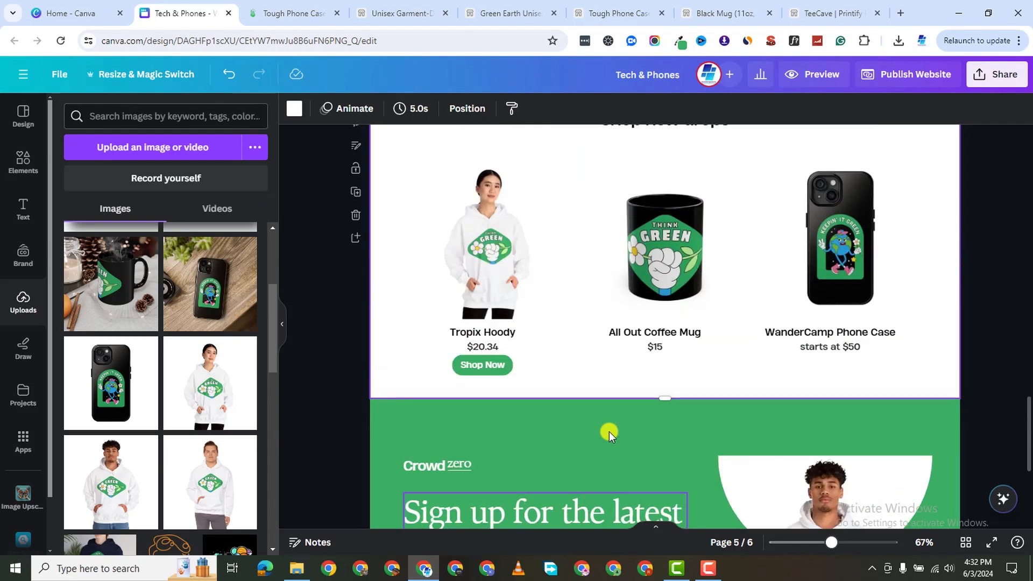
left_click(502, 366)
right_click(502, 365)
left_click(540, 293)
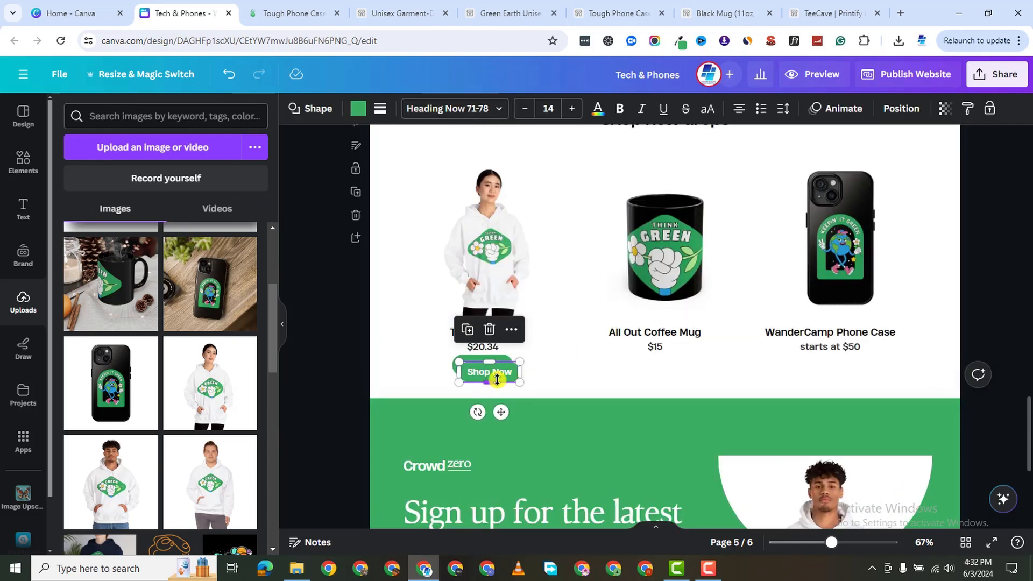
left_click_drag(511, 369, 669, 366)
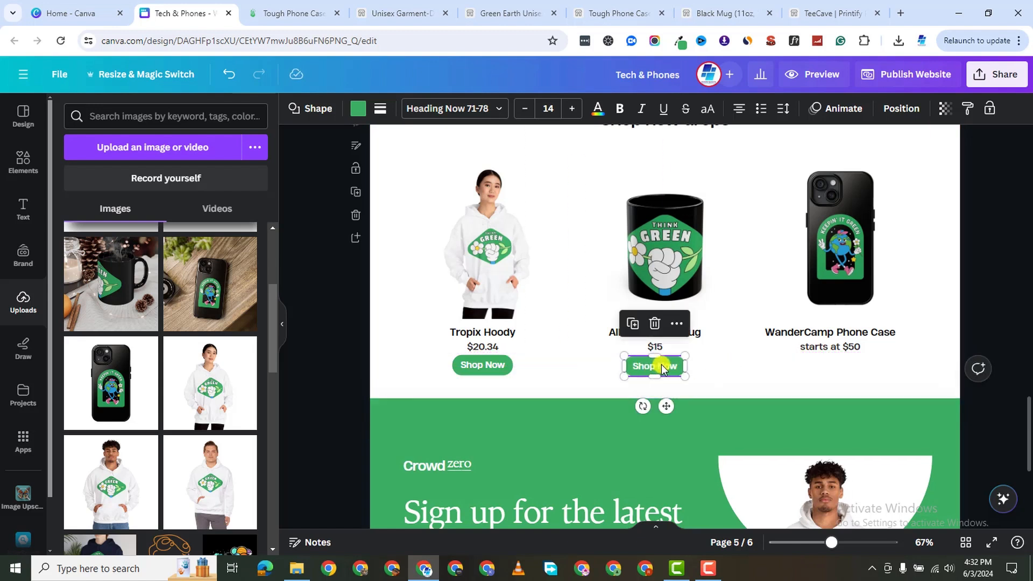
left_click(632, 324)
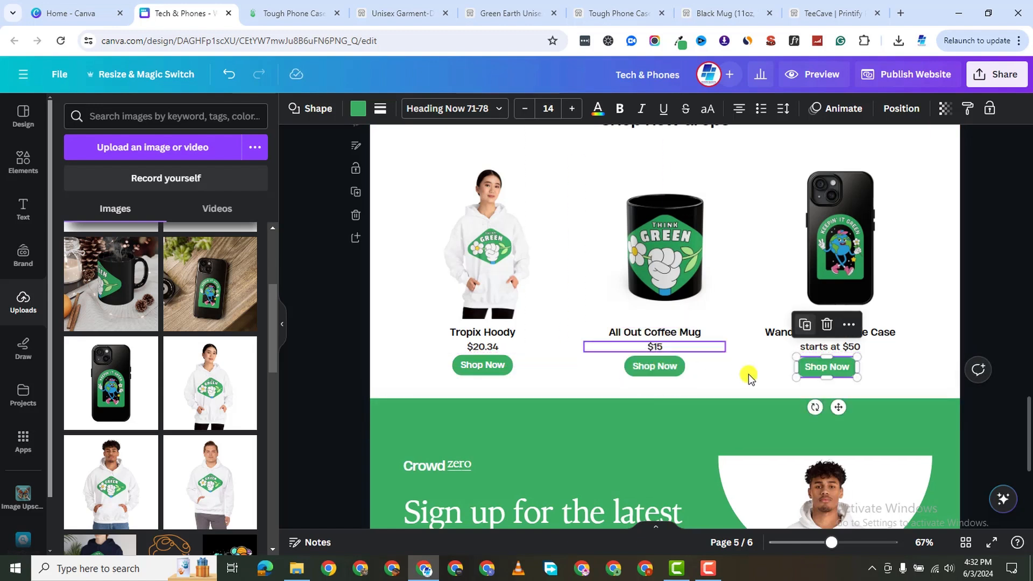
left_click(926, 369)
left_click_drag(837, 362, 848, 363)
Reselect the Tropix Hoody Shop Now button and select its Shop Now text.
left_click(490, 359)
left_click(539, 380)
left_click(487, 366)
left_click(487, 366)
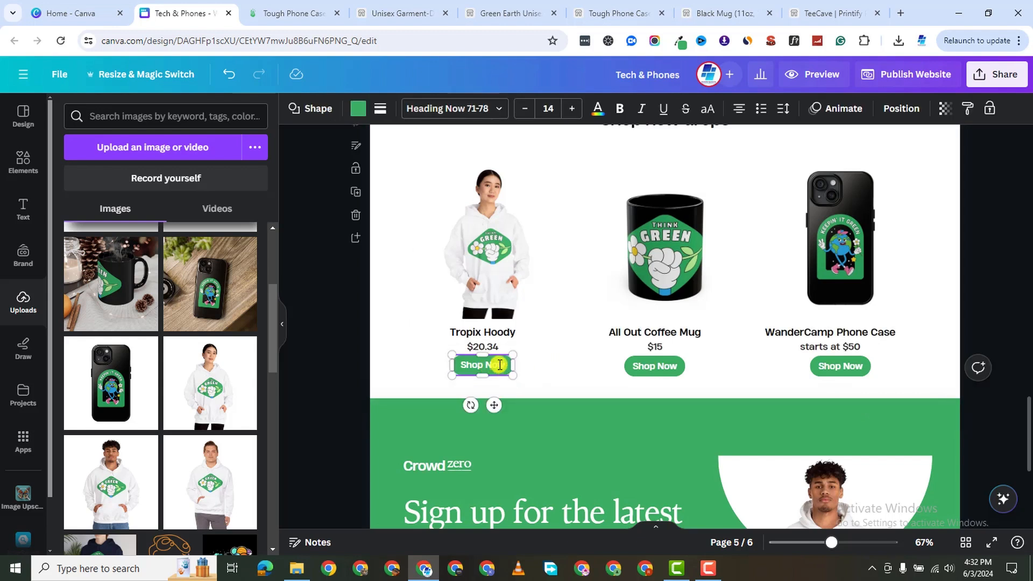
double_click(500, 365)
left_click(539, 379)
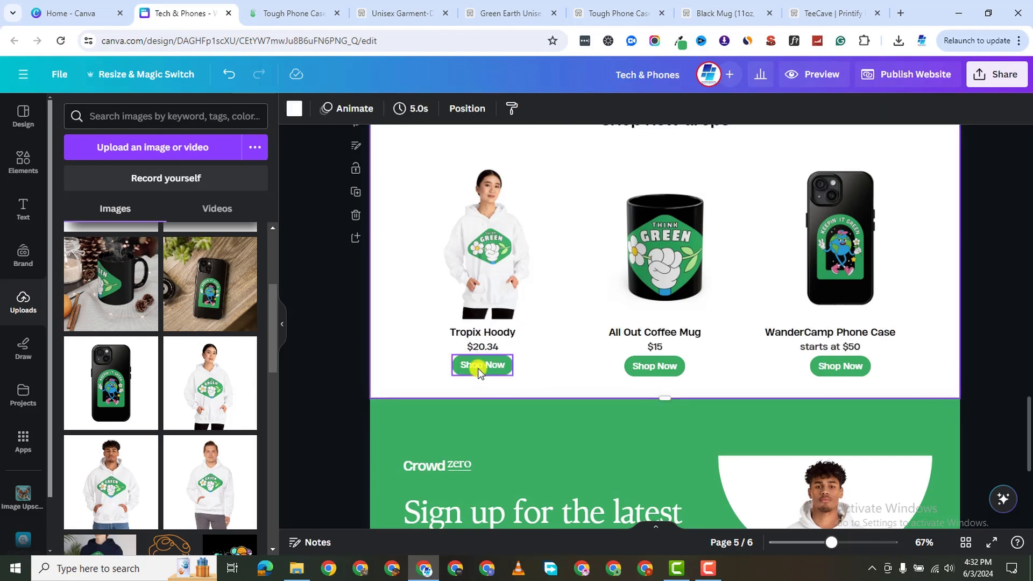
double_click(475, 370)
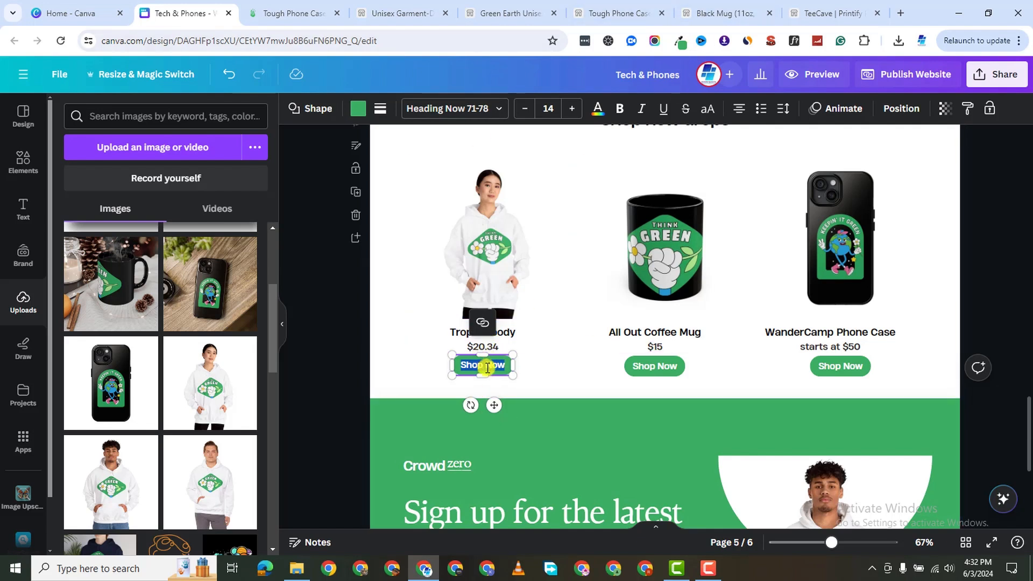
left_click(482, 324)
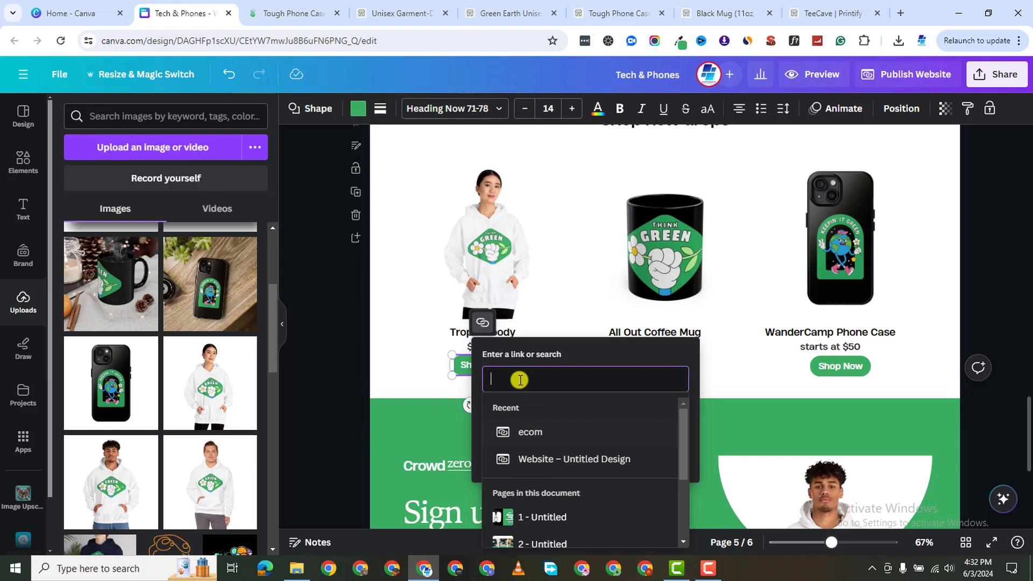
left_click(619, 13)
left_click(511, 13)
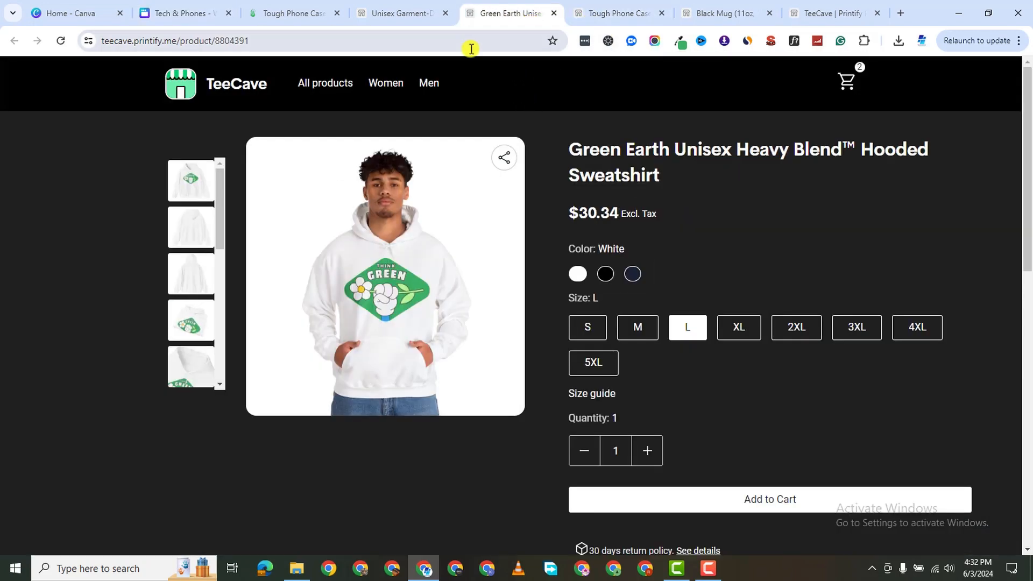
left_click(430, 17)
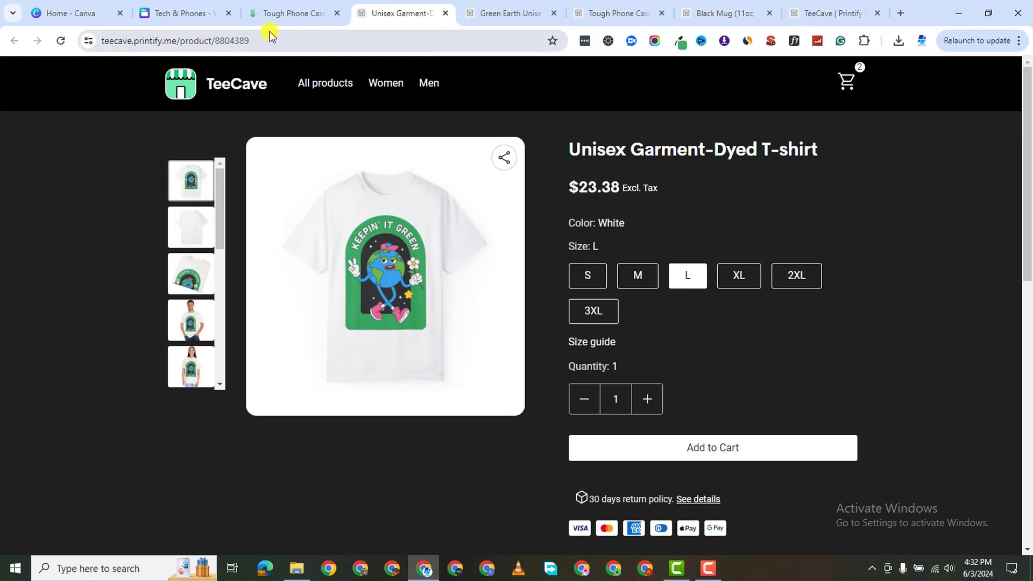
left_click(276, 16)
left_click(483, 17)
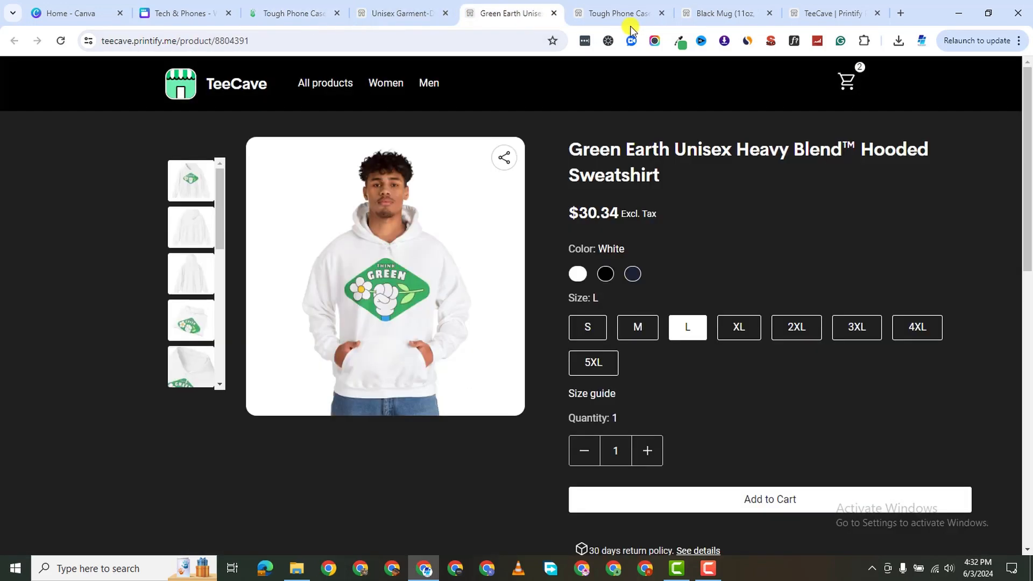
left_click(617, 14)
left_click(311, 22)
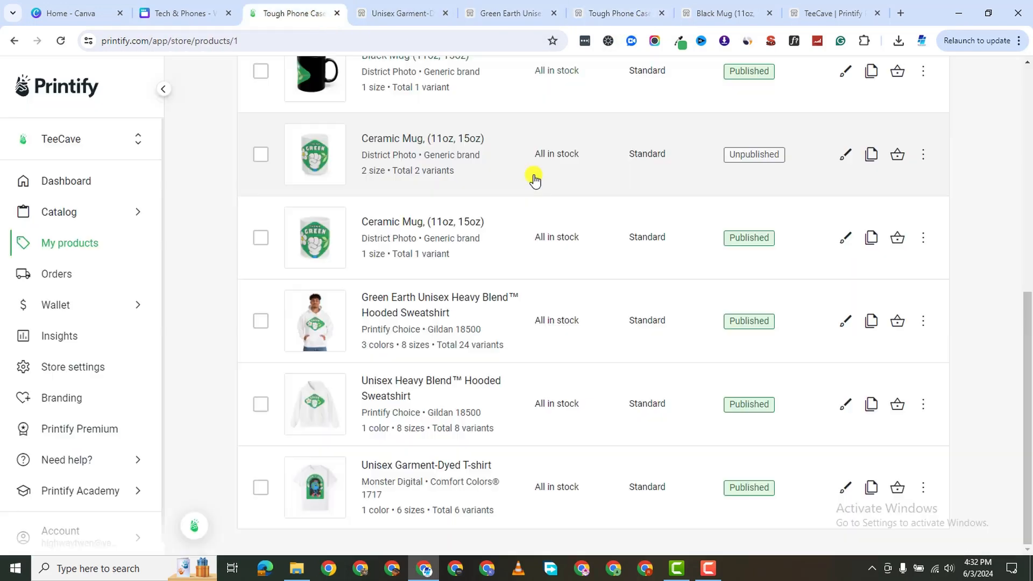
scroll(662, 355, "up", 1)
scroll(699, 376, "down", 1)
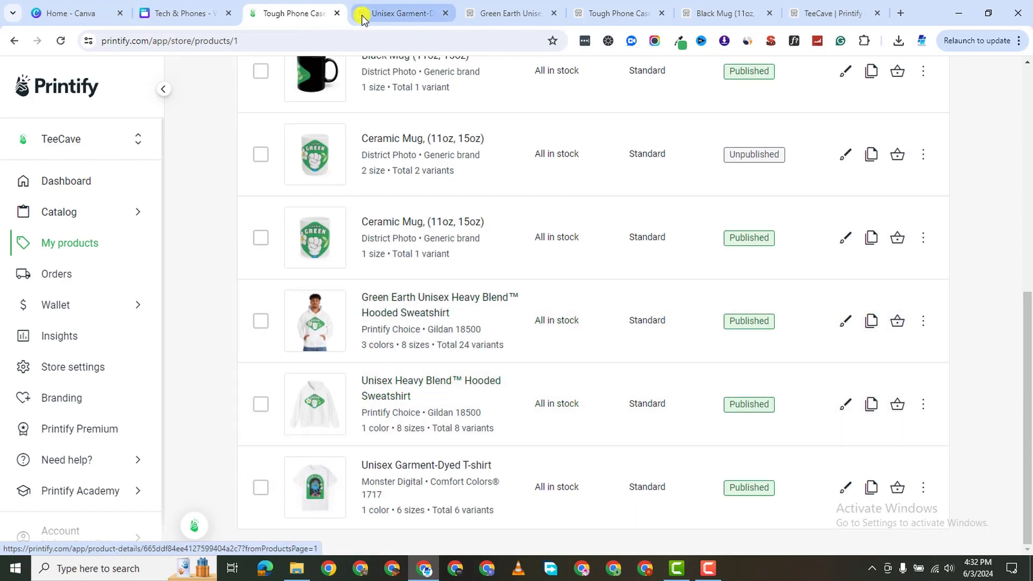
left_click(183, 13)
Replace the Tropix Hoody photo with the male model hoodie shot.
left_click(458, 242)
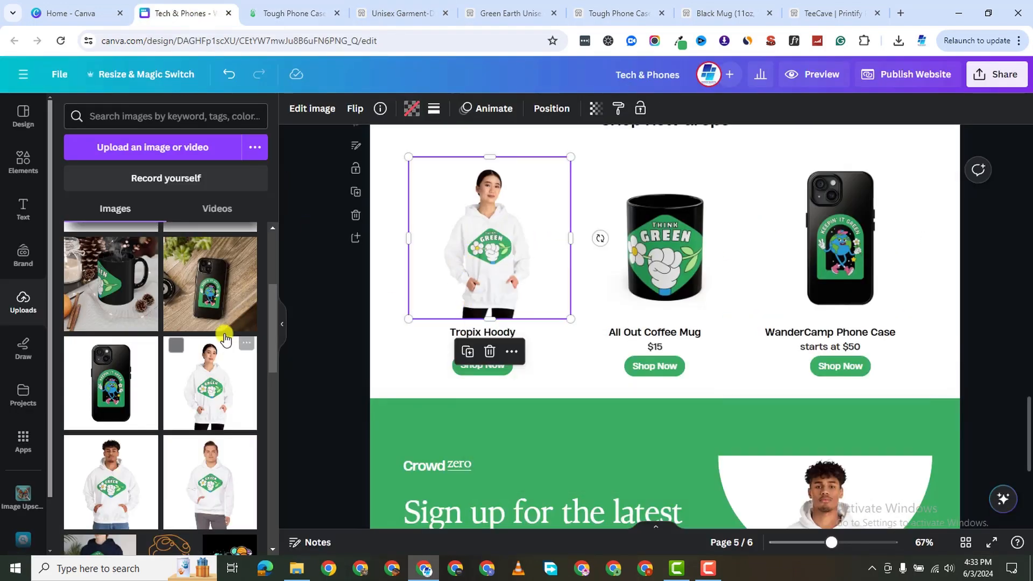
scroll(224, 344, "down", 3)
scroll(174, 351, "up", 1)
left_click_drag(128, 355, 473, 226)
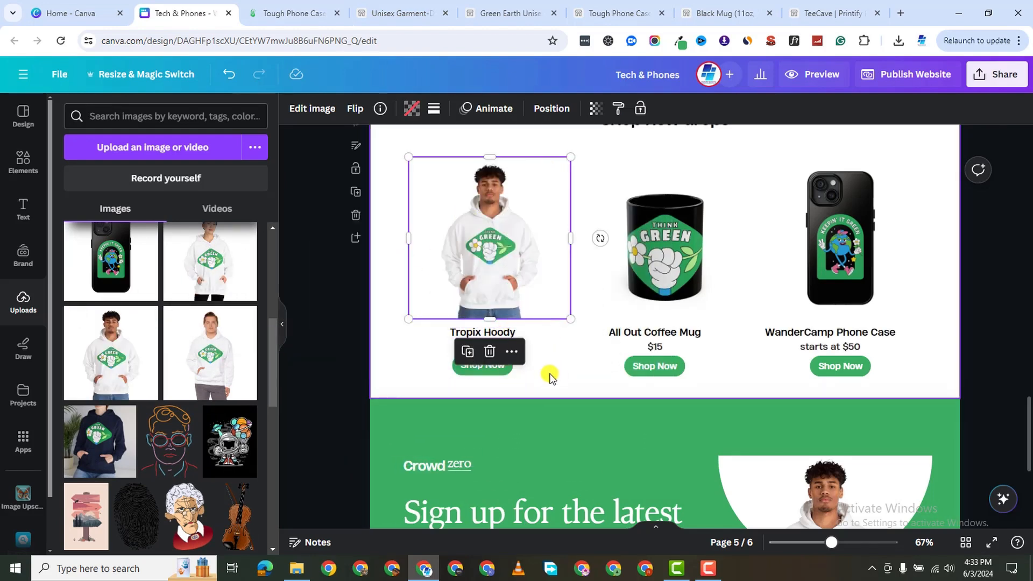
Copy the Green Earth hoodie product page URL from the TeeCave store.
left_click(616, 15)
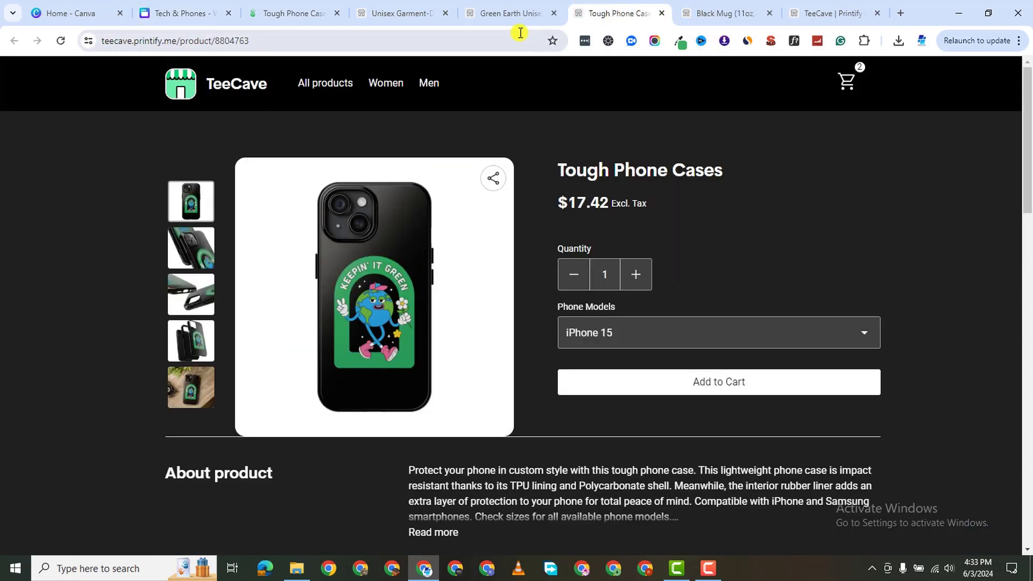
left_click(511, 13)
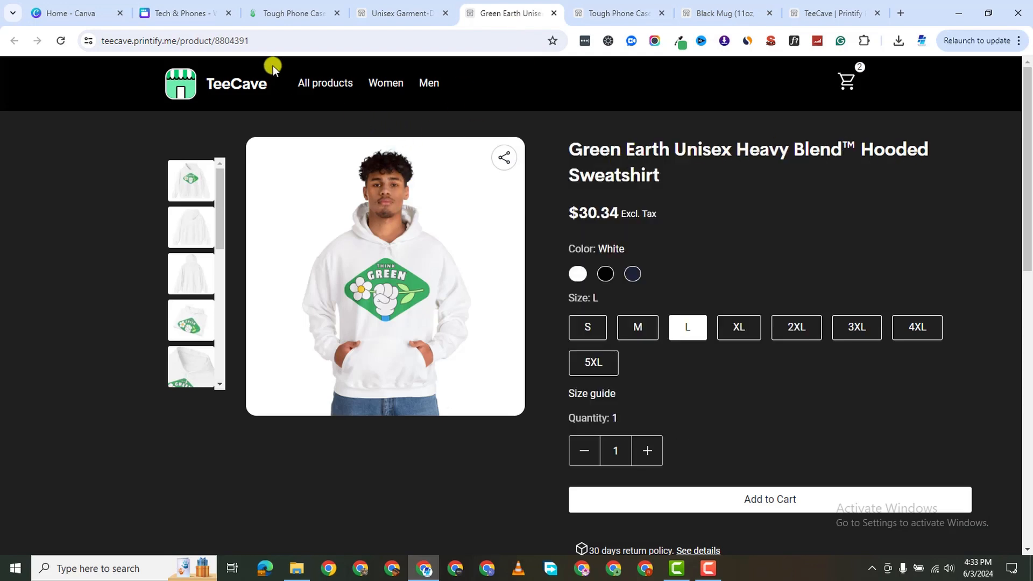
left_click(216, 42)
right_click(215, 42)
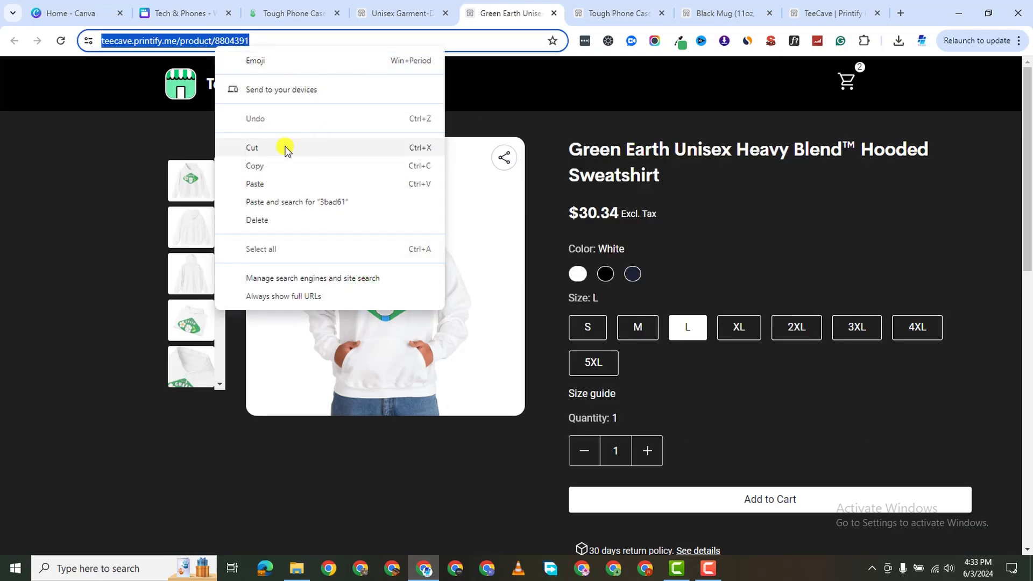
left_click(285, 164)
left_click(286, 16)
left_click(206, 21)
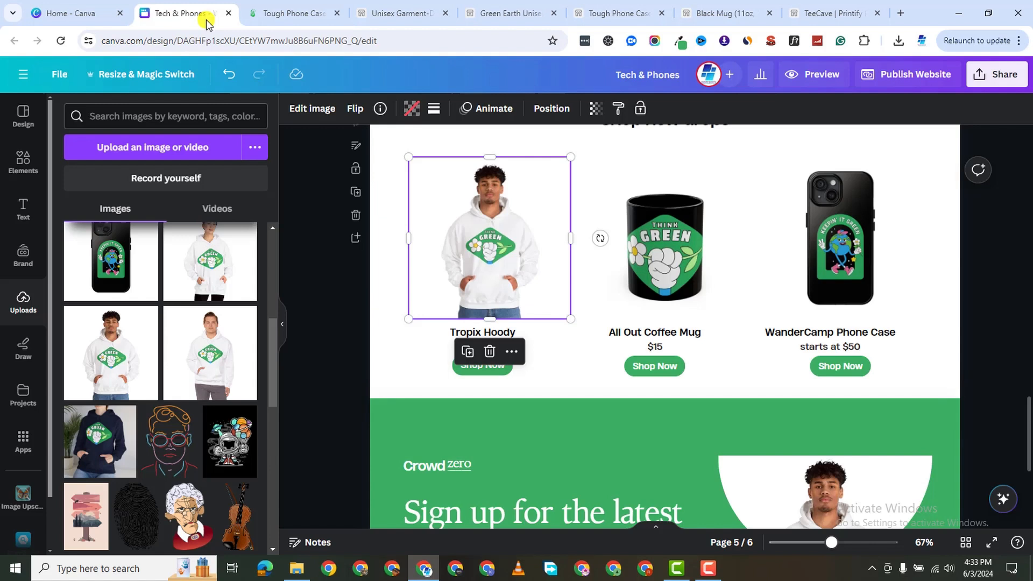
Replace the Tropix Hoody Shop Now button's link with the copied hoodie page URL.
left_click(469, 374)
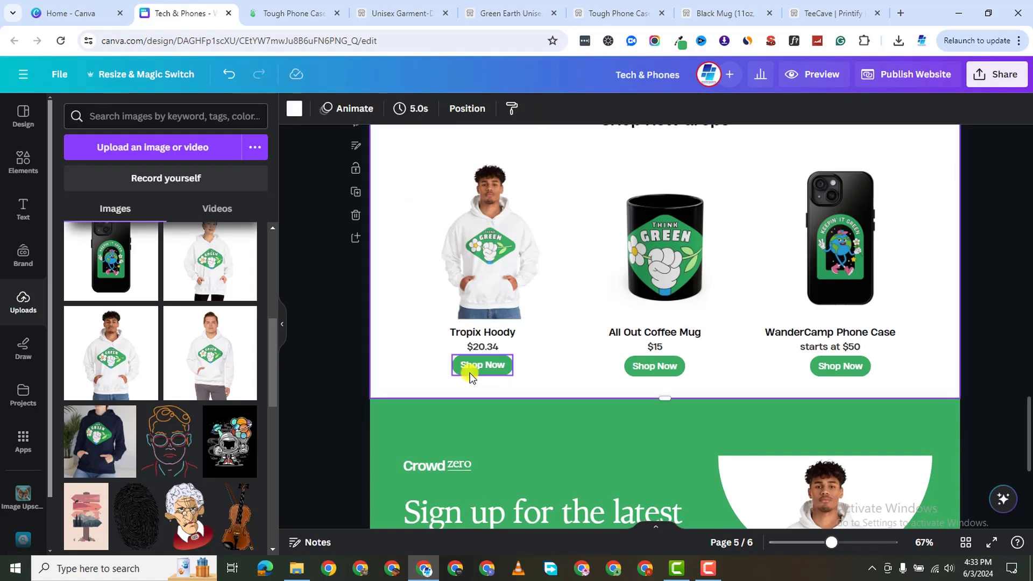
left_click(470, 371)
left_click(522, 367)
left_click(506, 369)
right_click(501, 321)
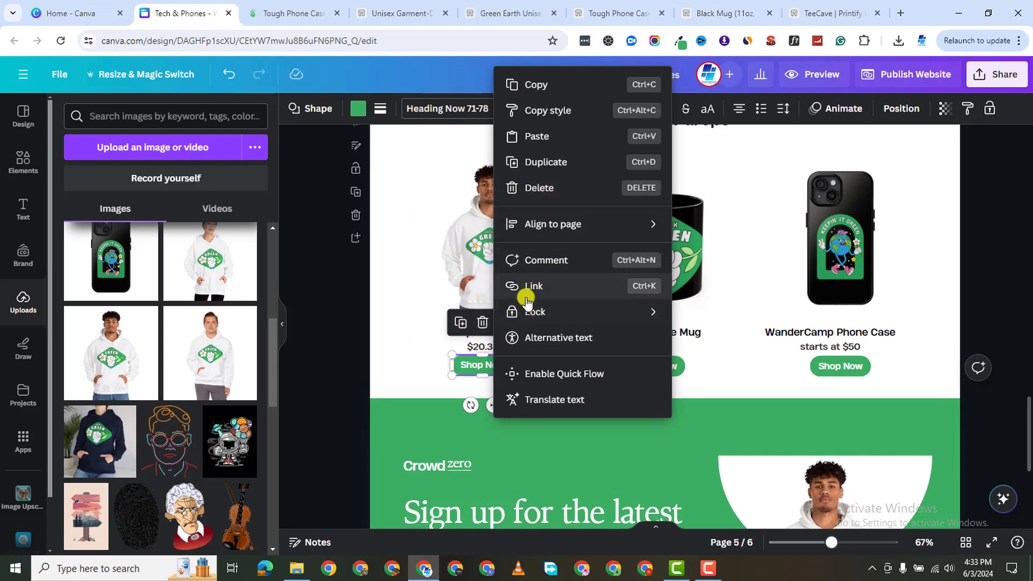
left_click(546, 287)
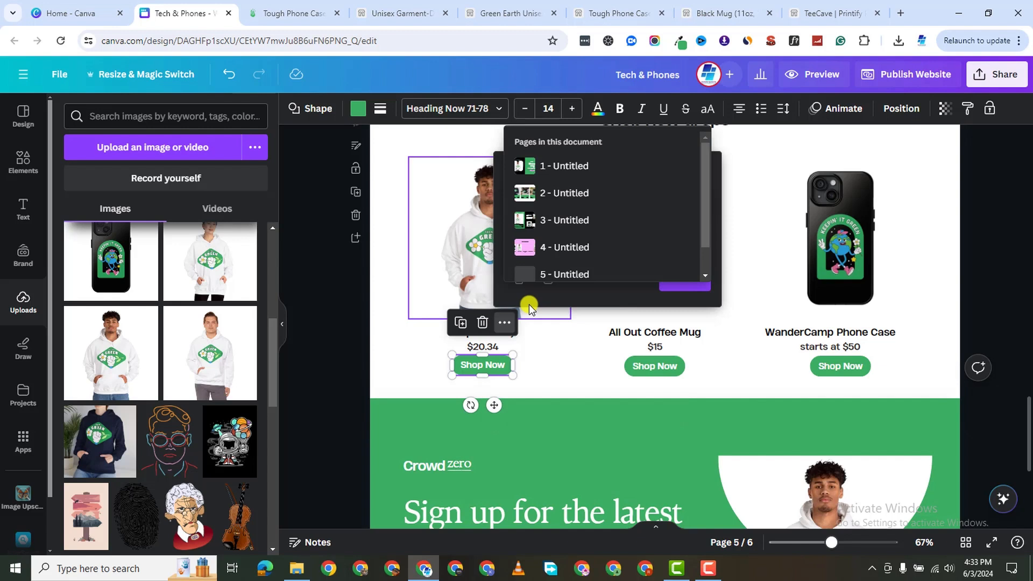
scroll(594, 199, "down", 3)
scroll(598, 209, "up", 3)
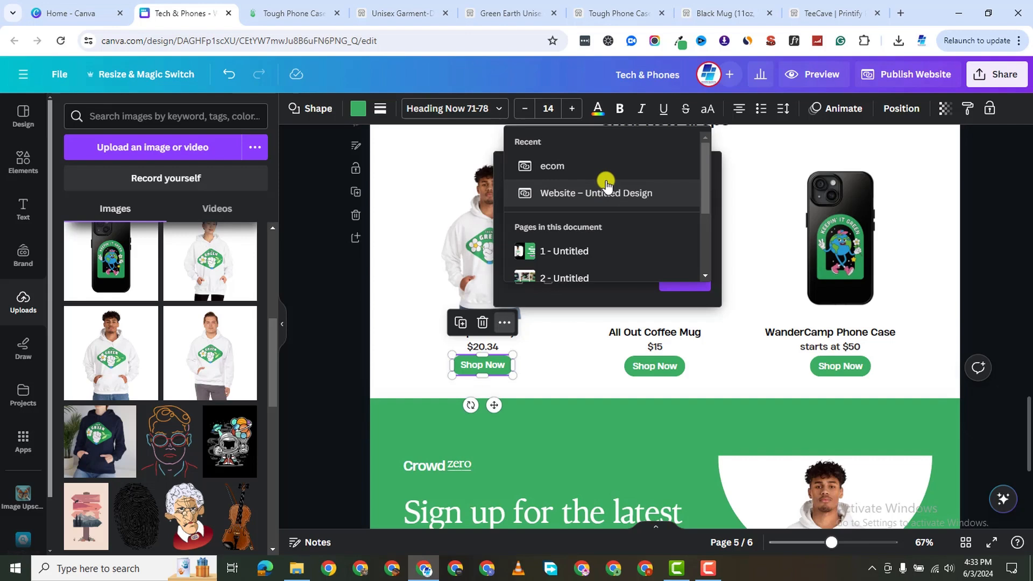
left_click(603, 193)
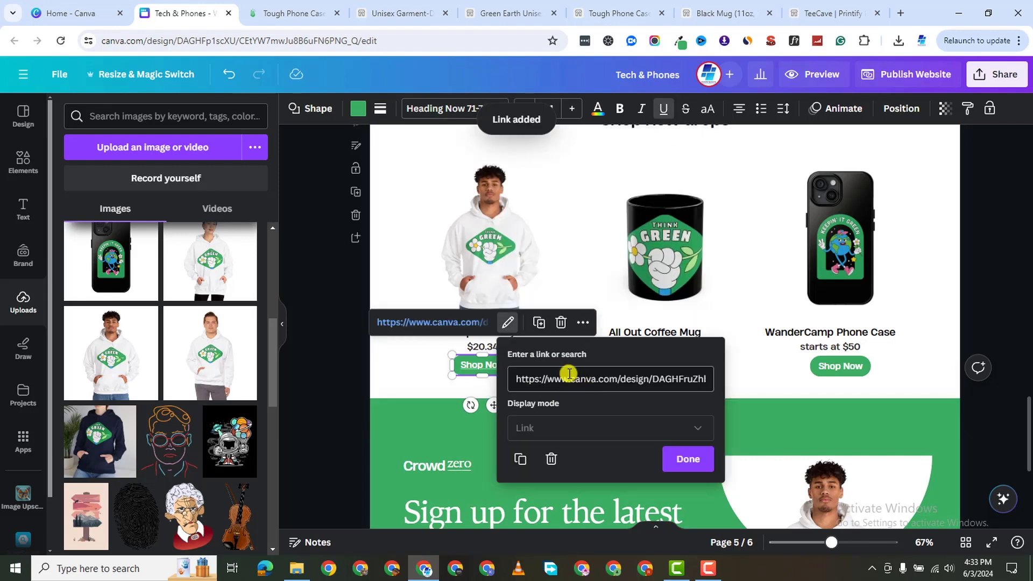
key("ctrl+a")
key("BackSpace")
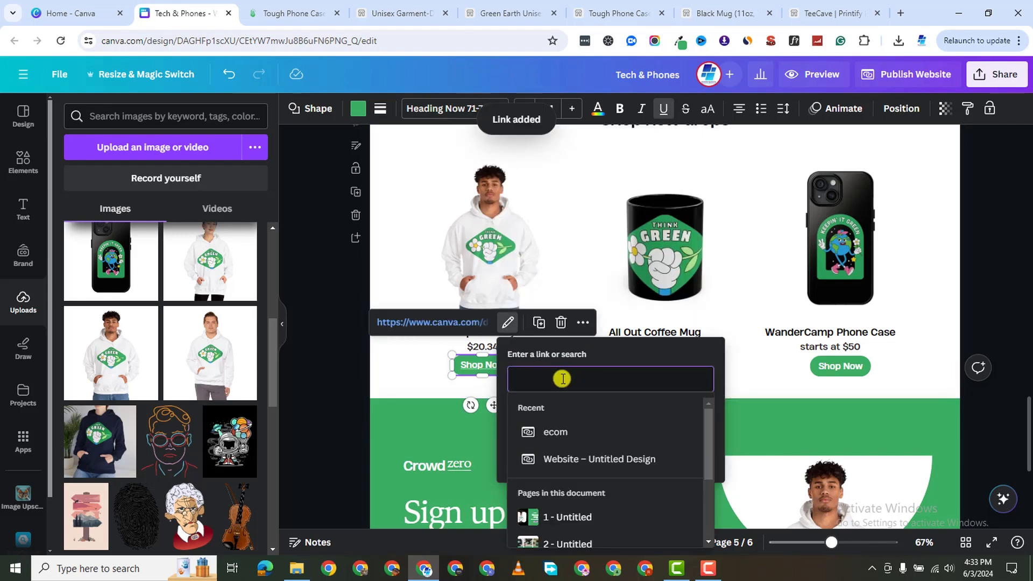
right_click(562, 379)
left_click(601, 168)
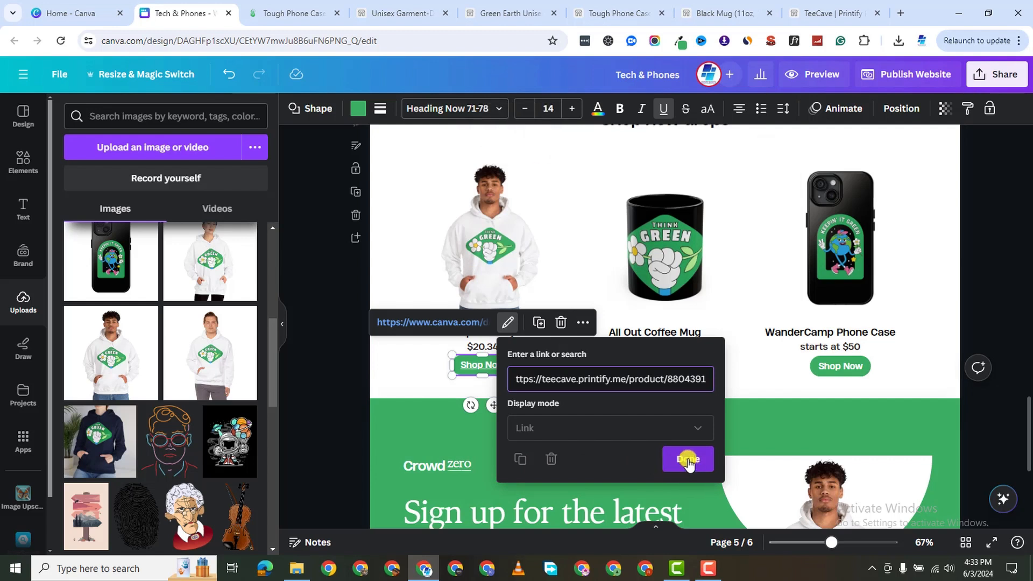
left_click(688, 459)
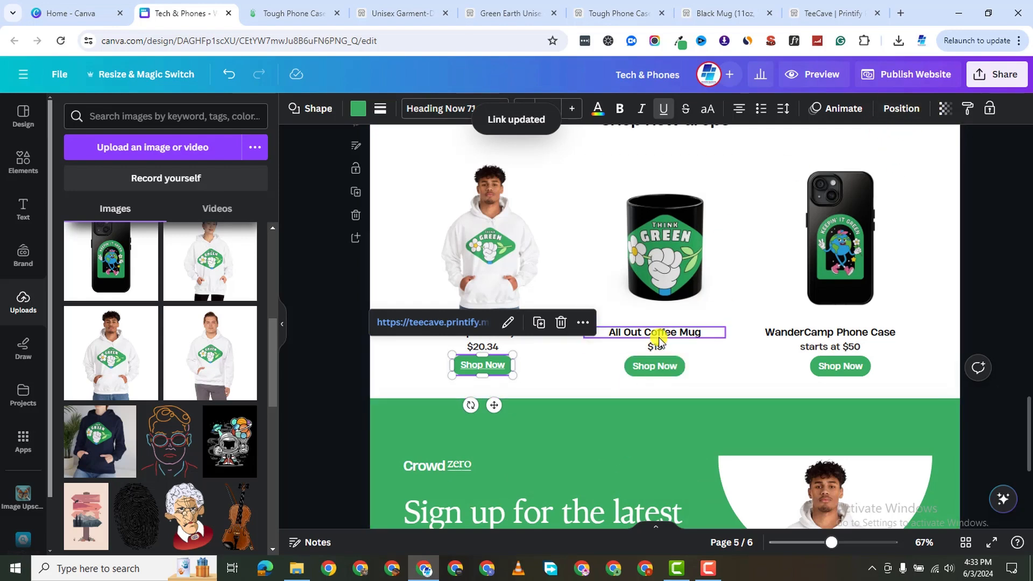
Copy the Black Mug product page URL from the TeeCave store.
left_click(712, 17)
left_click(177, 40)
right_click(178, 41)
left_click(229, 163)
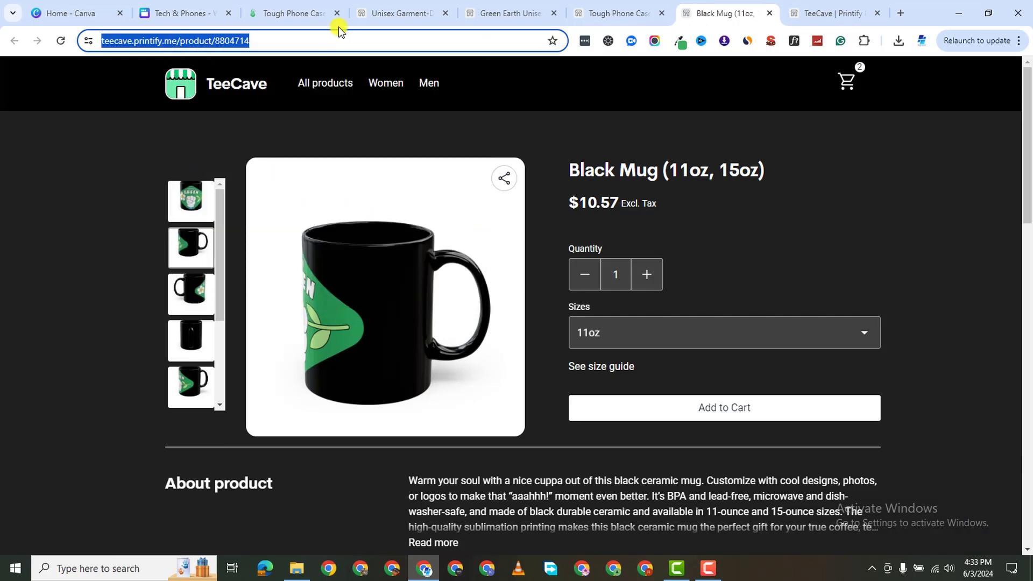
left_click(296, 18)
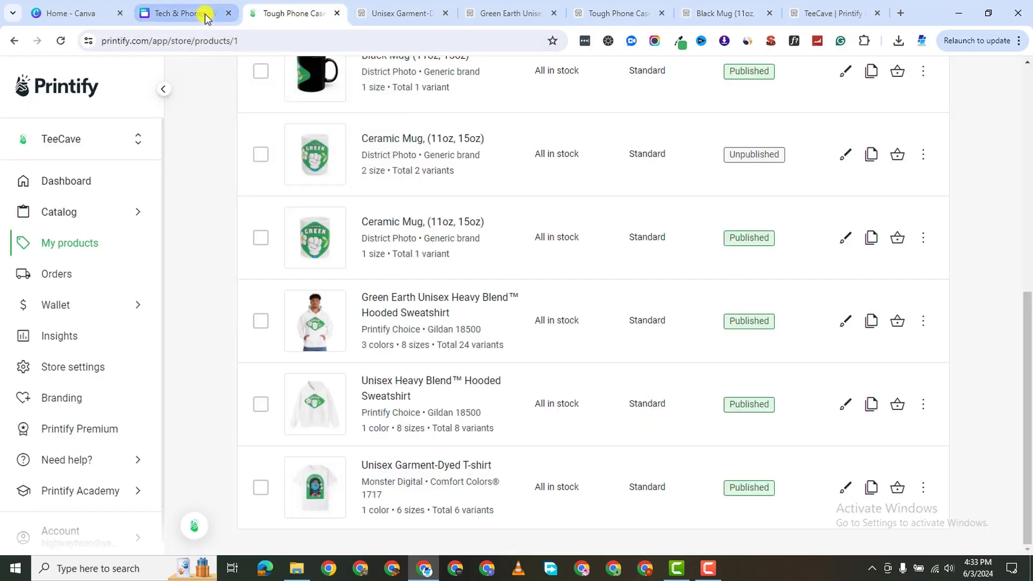
left_click(203, 12)
Set the All Out Coffee Mug Shop Now button's link to the copied mug page URL.
left_click(676, 375)
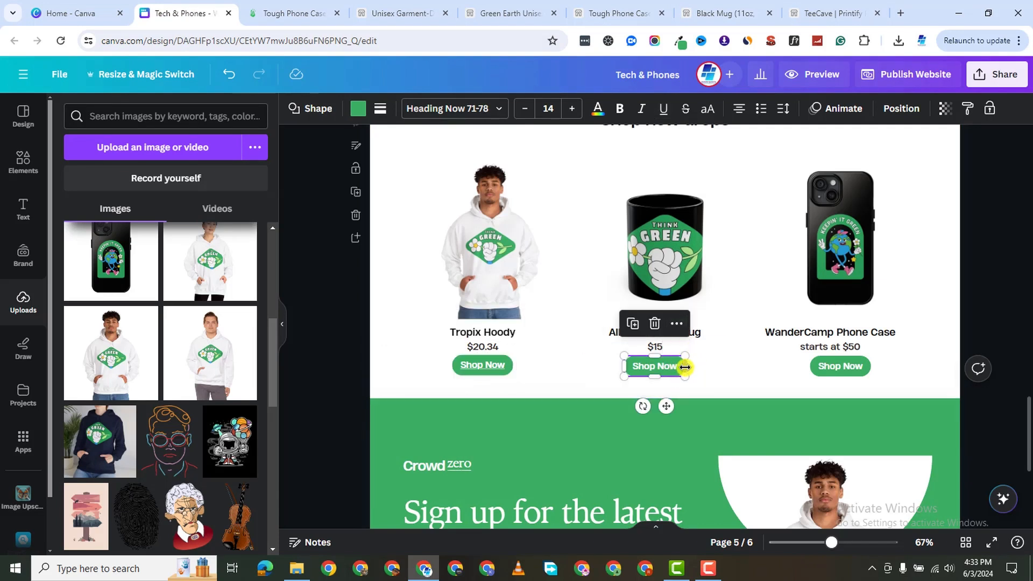
left_click(678, 324)
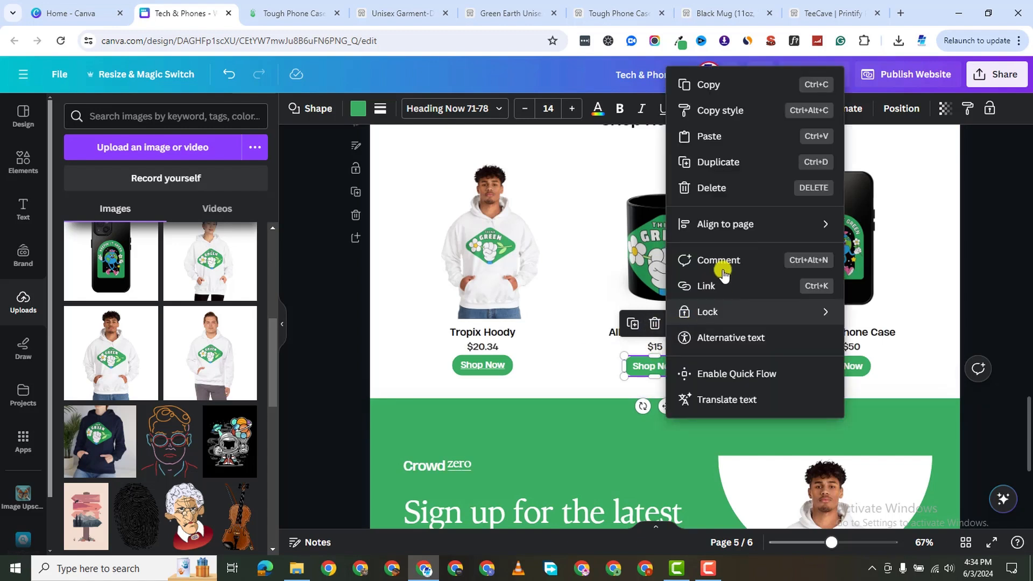
left_click(720, 284)
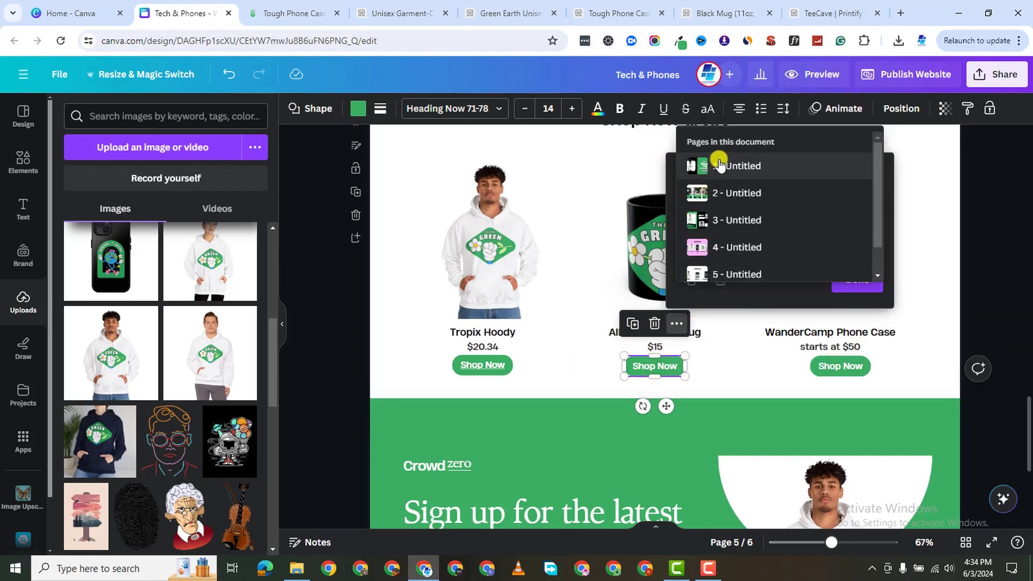
left_click(769, 189)
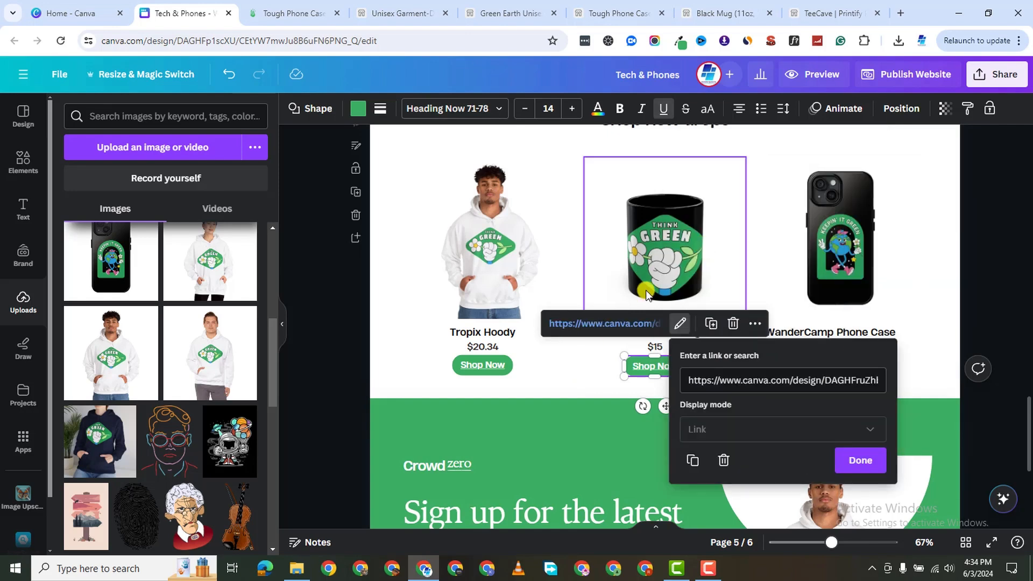
key("ctrl+a")
key("BackSpace")
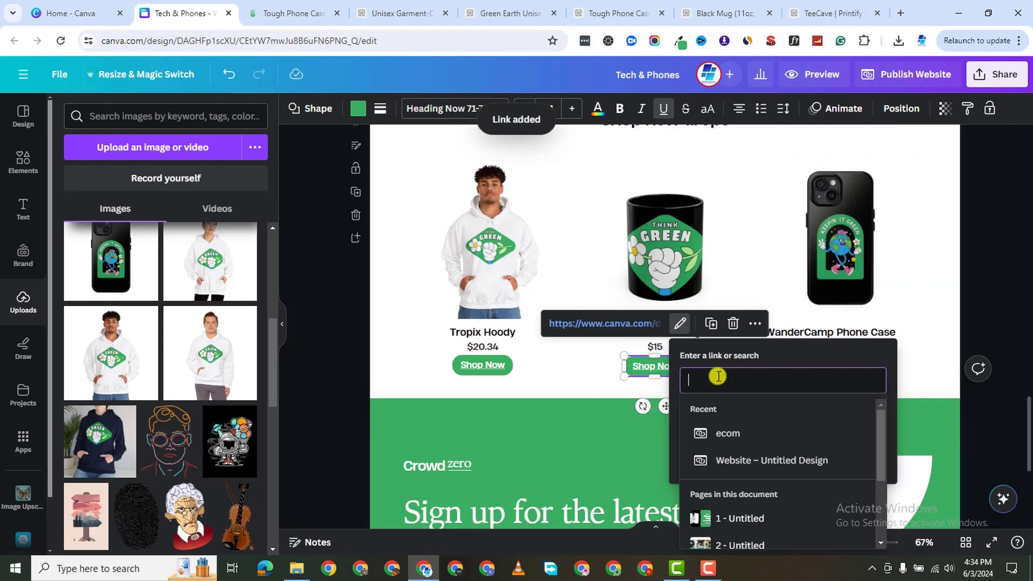
right_click(718, 376)
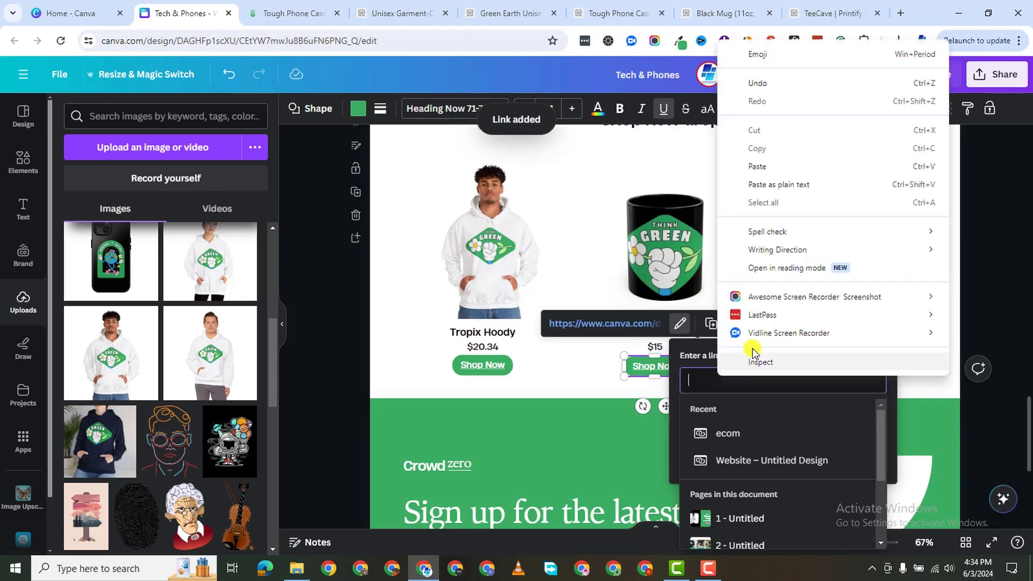
left_click(779, 166)
left_click(859, 460)
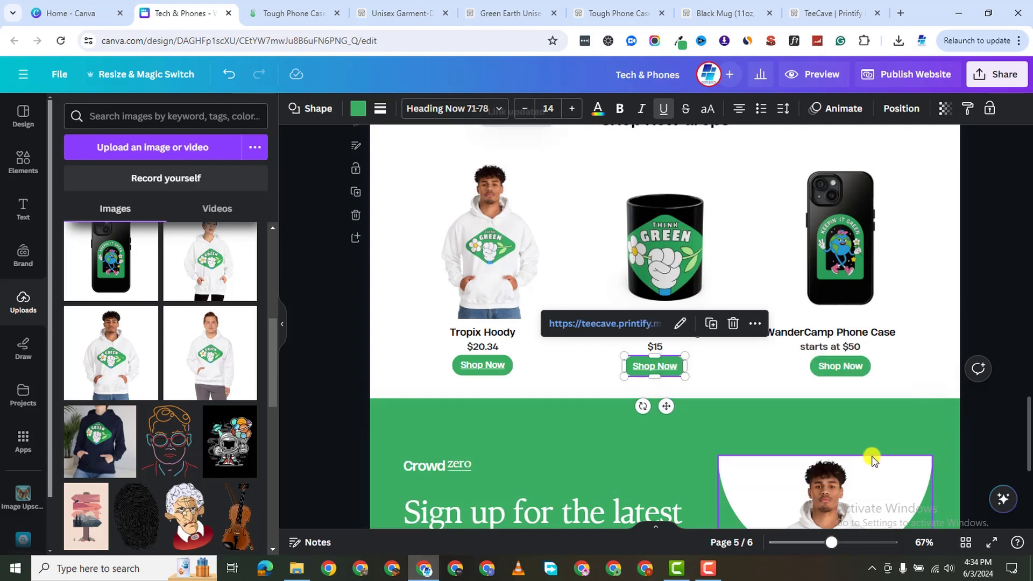
Select the WanderCamp Phone Case button and bring up the Tough Phone Cases product page.
left_click(866, 371)
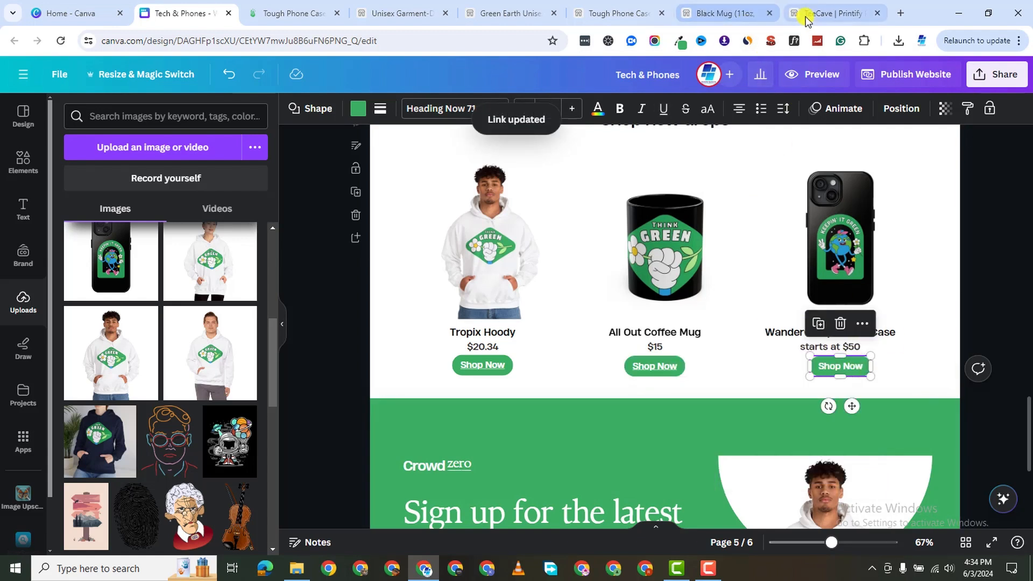
left_click(806, 16)
left_click(694, 13)
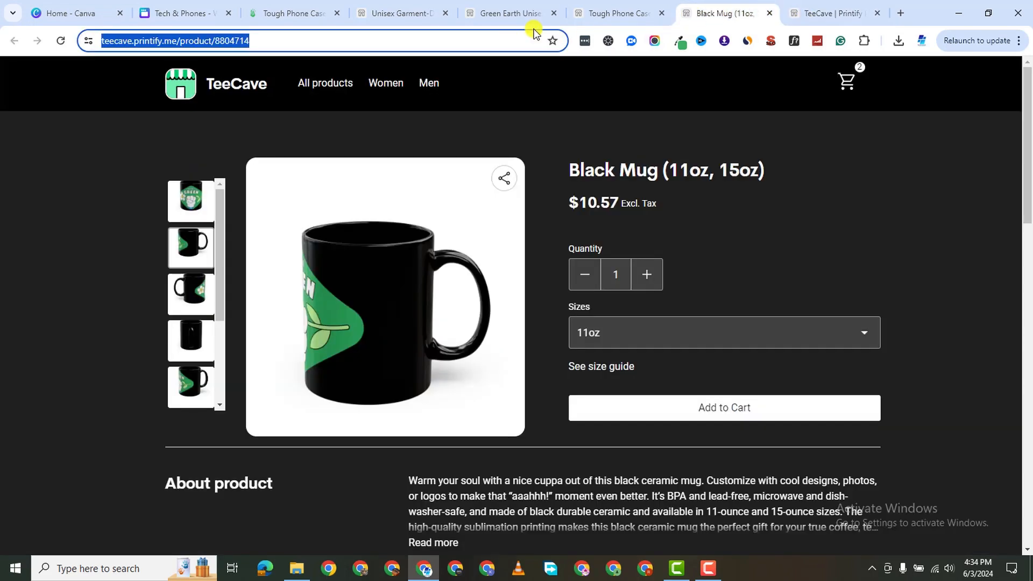
left_click(576, 16)
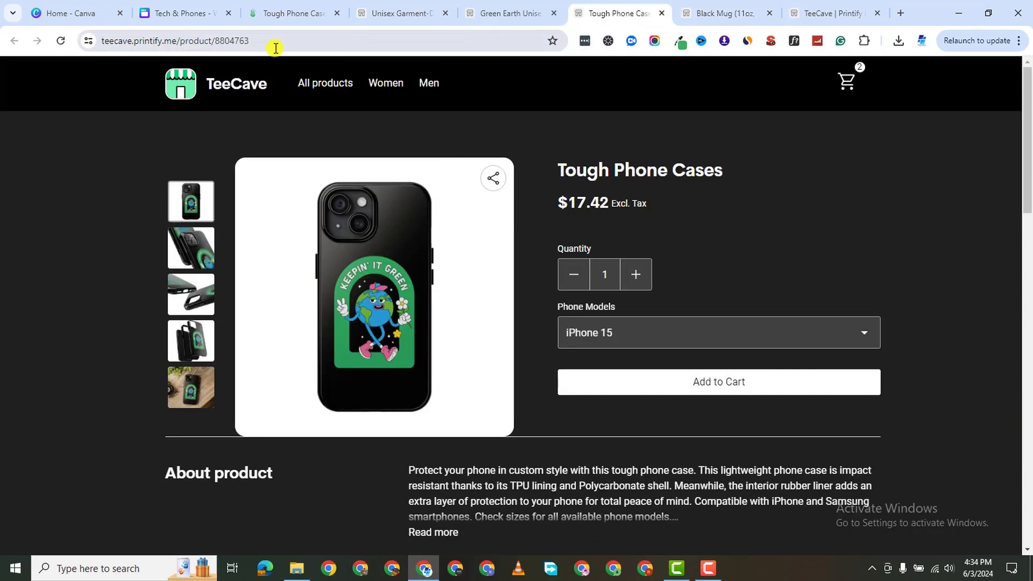
Copy the Tough Phone Cases page URL (teecave.printify.me/product/8804763).
left_click(274, 43)
right_click(272, 45)
left_click(343, 162)
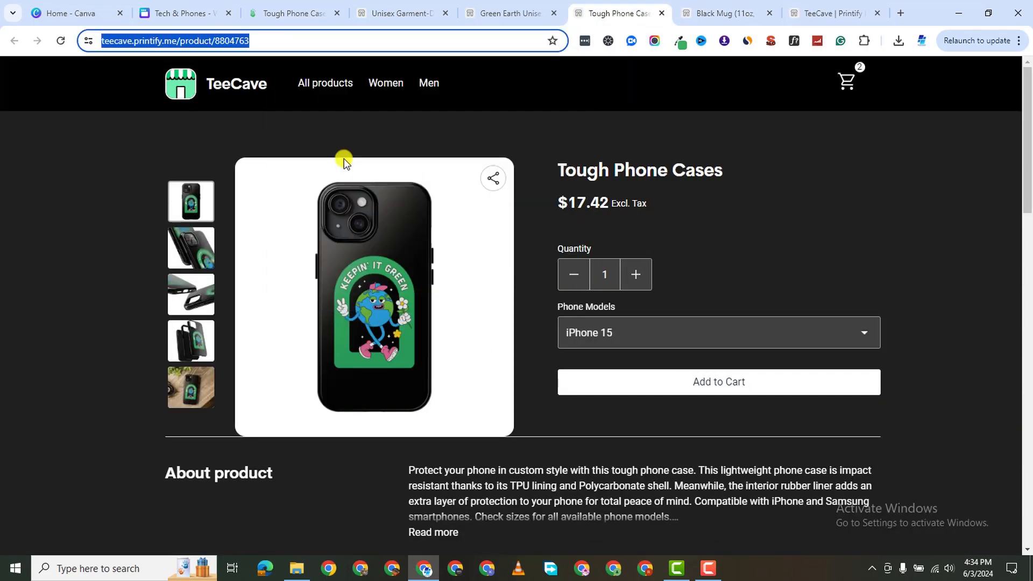
left_click(304, 23)
left_click(393, 15)
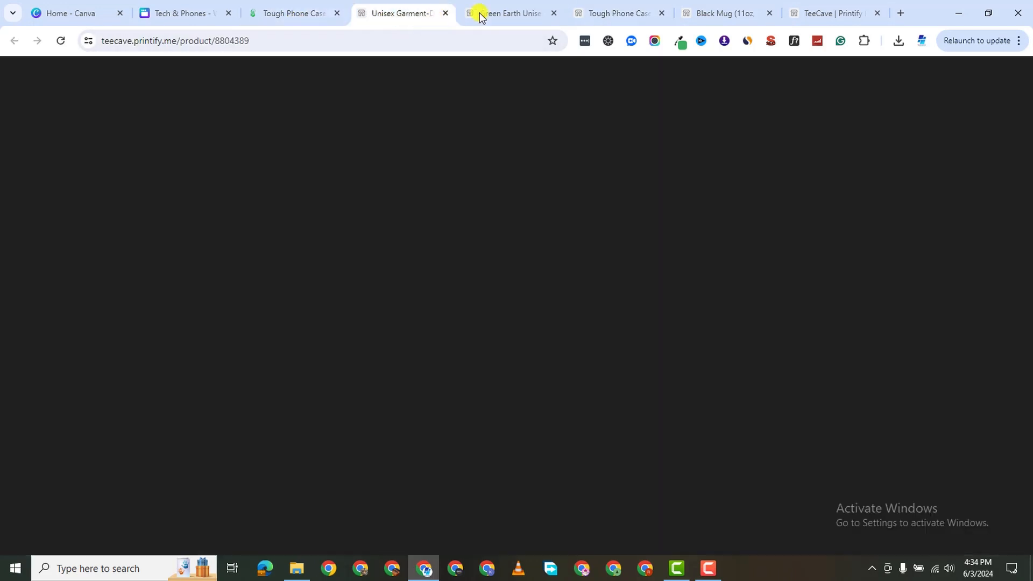
left_click(220, 15)
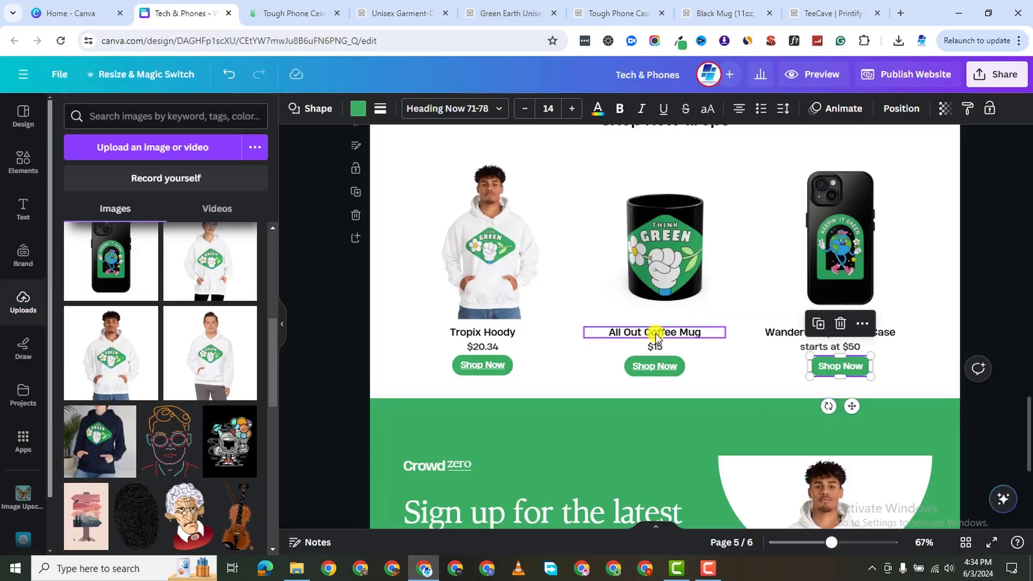
Replace the WanderCamp Phone Case Shop Now button's link with the copied phone case URL.
left_click(861, 324)
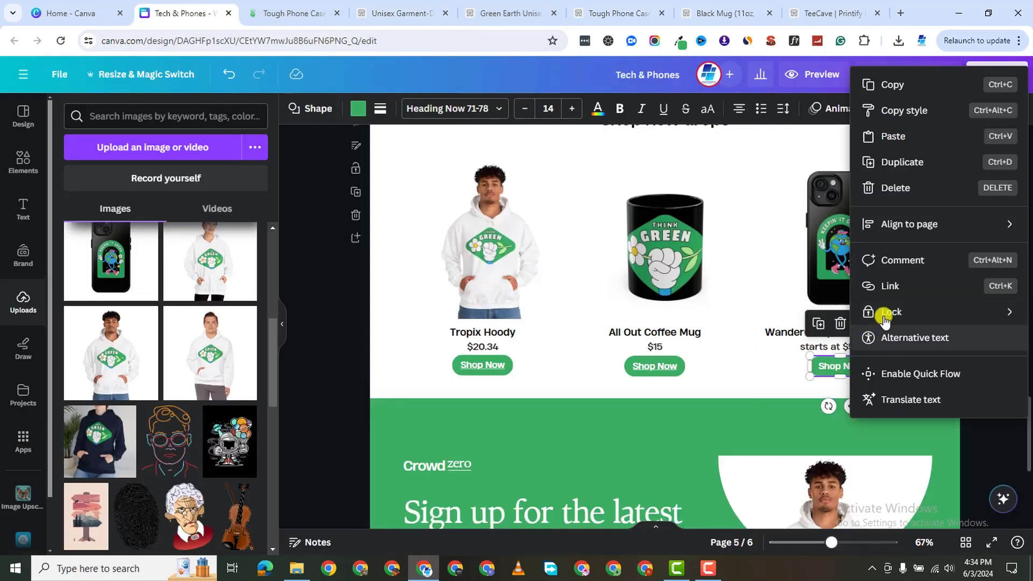
left_click(887, 285)
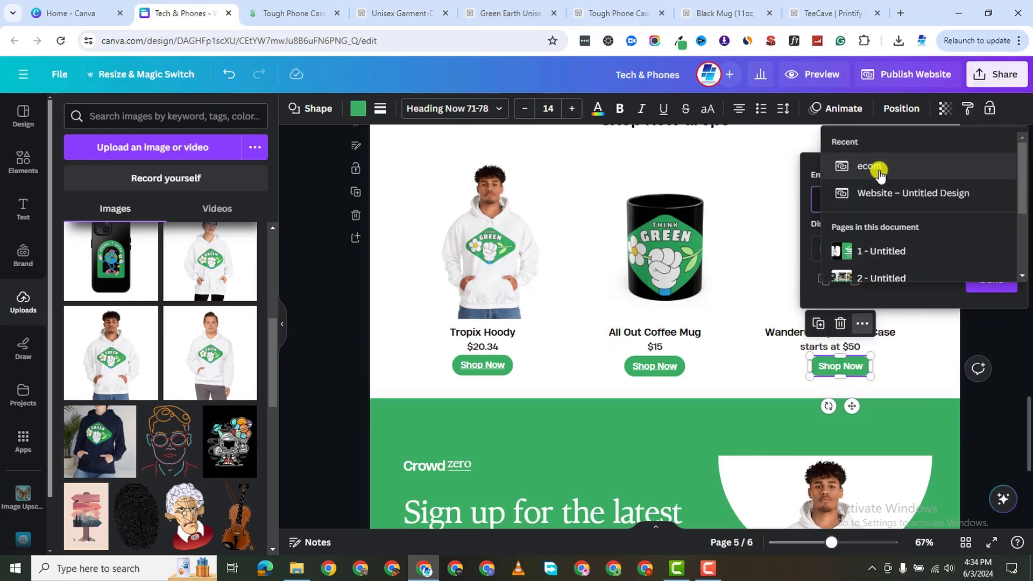
left_click(879, 192)
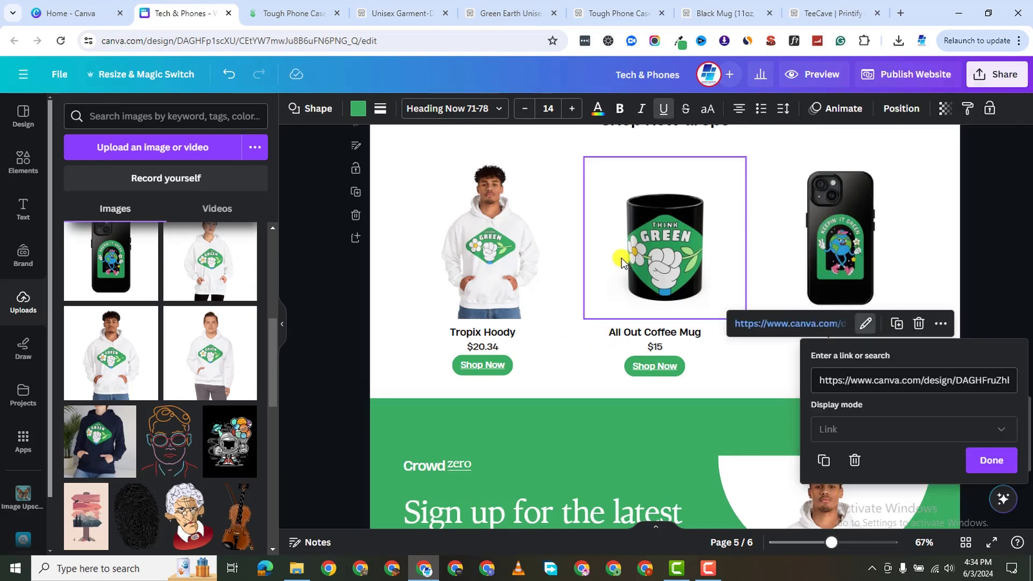
triple_click(850, 375)
right_click(851, 375)
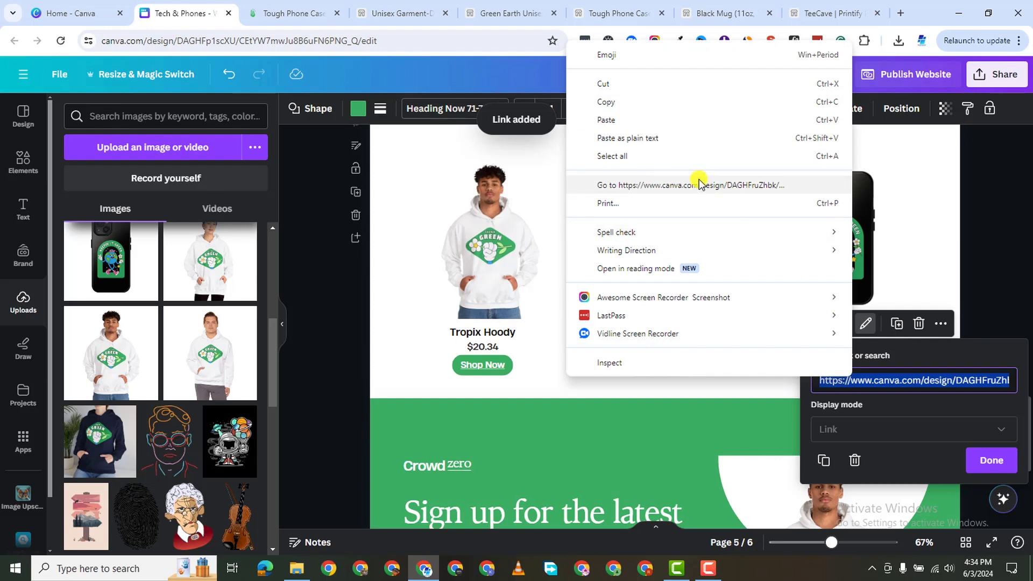
left_click(624, 125)
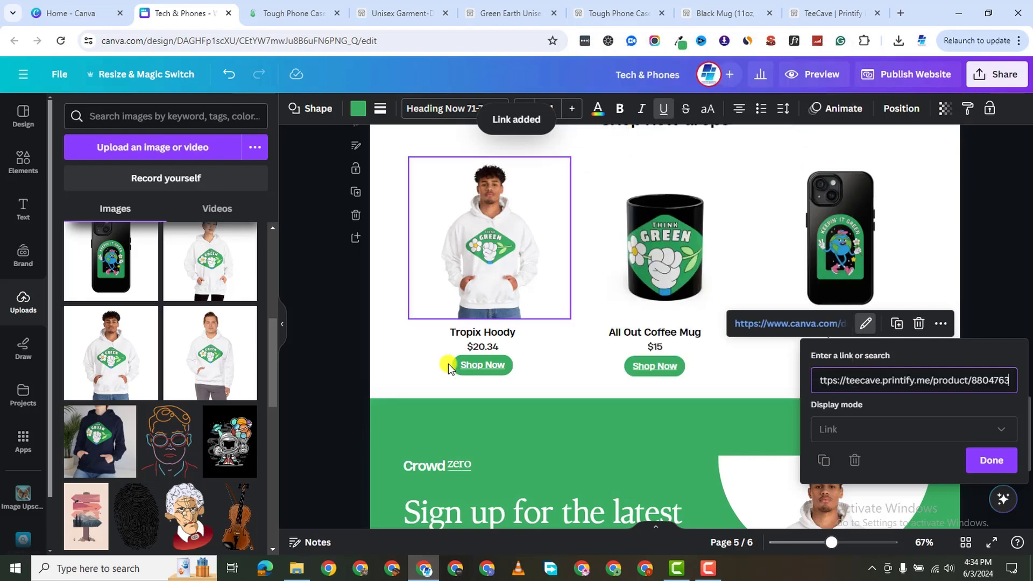
left_click(389, 368)
Scroll the editor up toward page 2's category cards, then view the Green Earth hoodie store page.
scroll(699, 424, "down", 5)
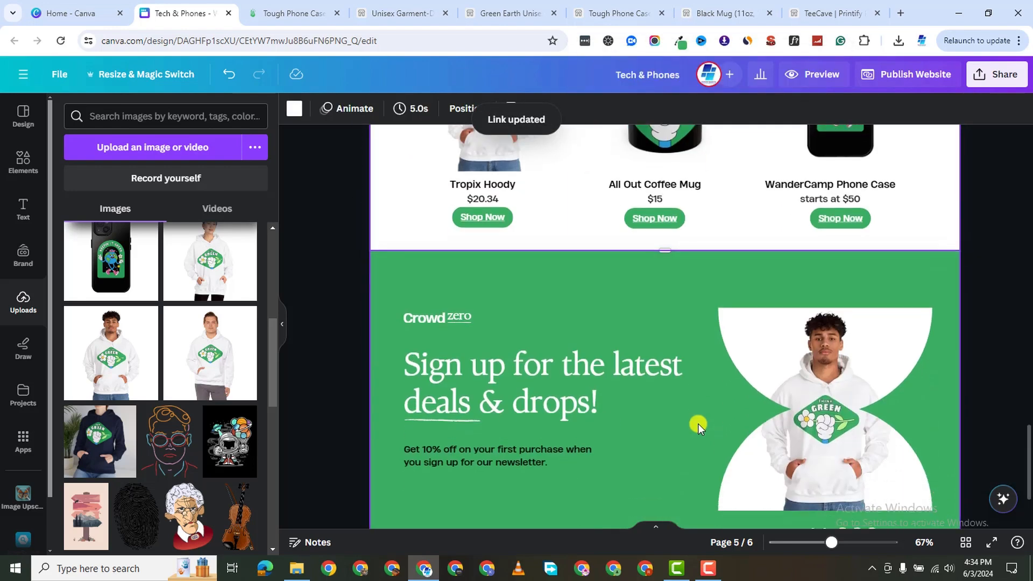
scroll(698, 428, "up", 10)
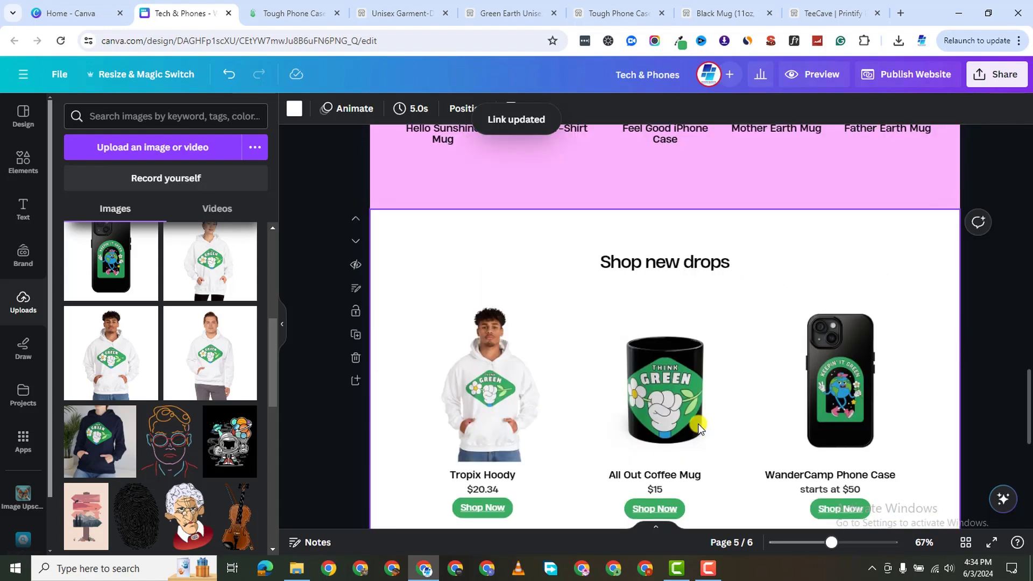
scroll(592, 420, "down", 1)
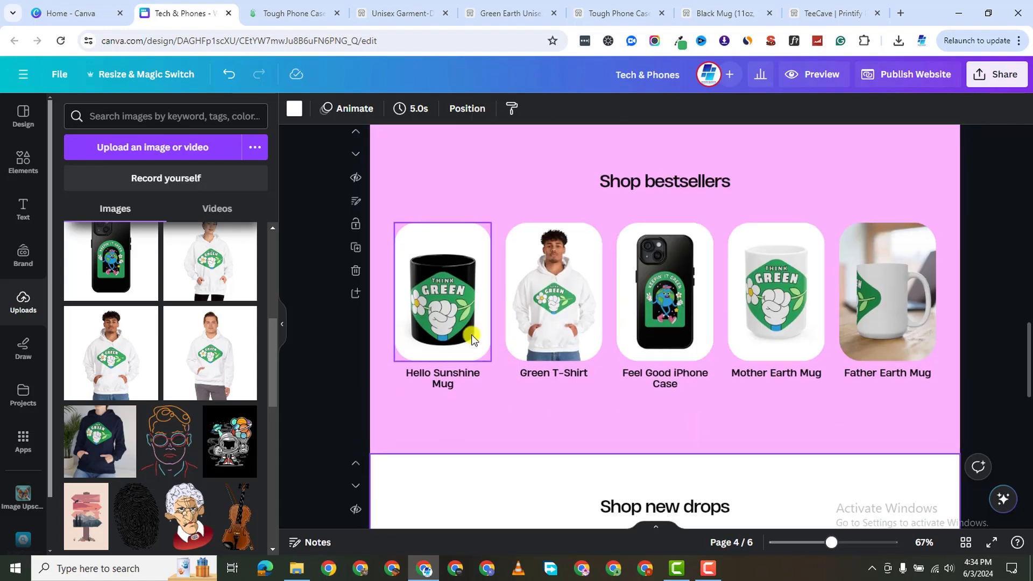
scroll(538, 345, "up", 5)
scroll(567, 326, "up", 5)
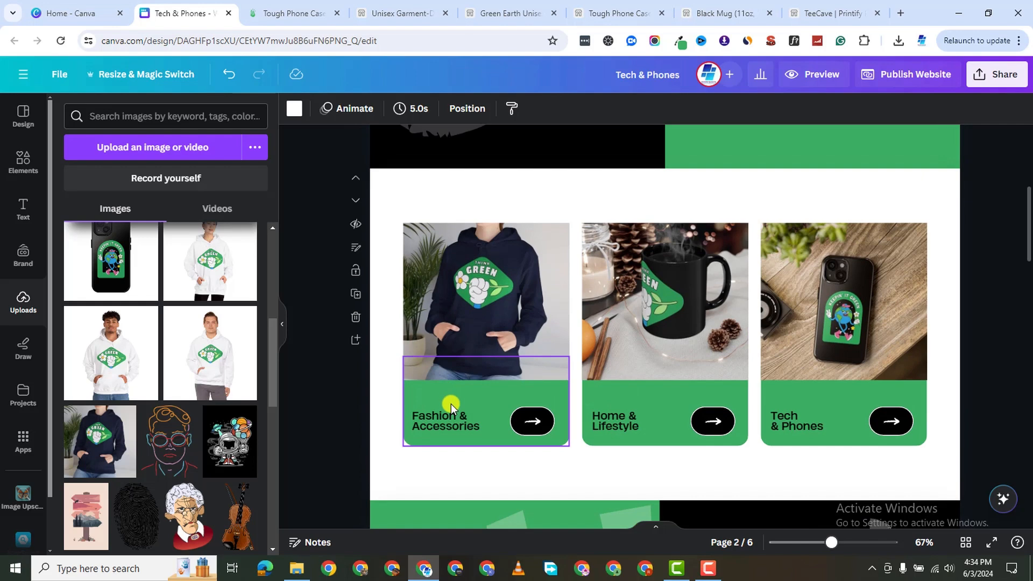
left_click(511, 14)
left_click(300, 20)
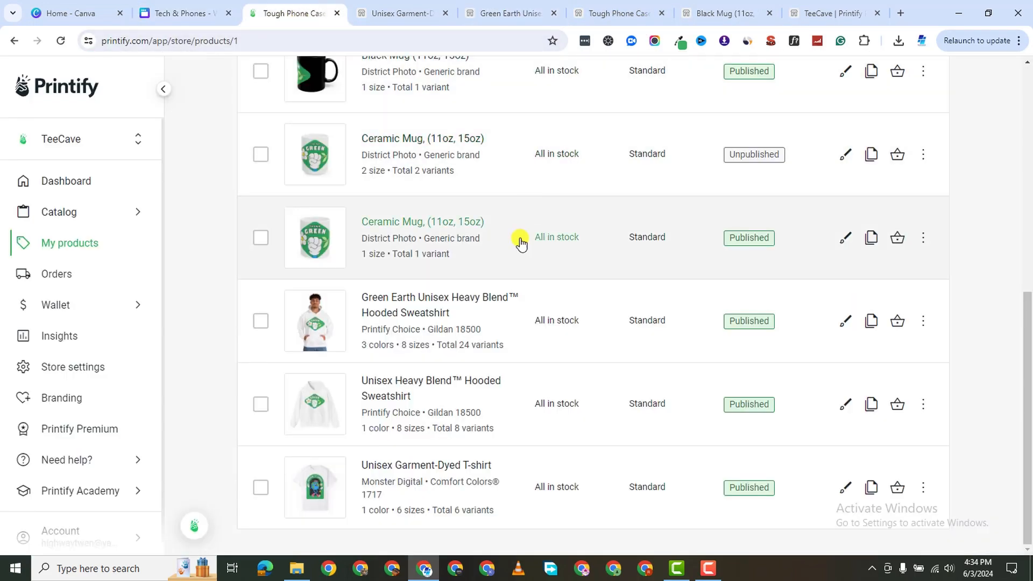
scroll(519, 237, "up", 2)
scroll(536, 172, "up", 2)
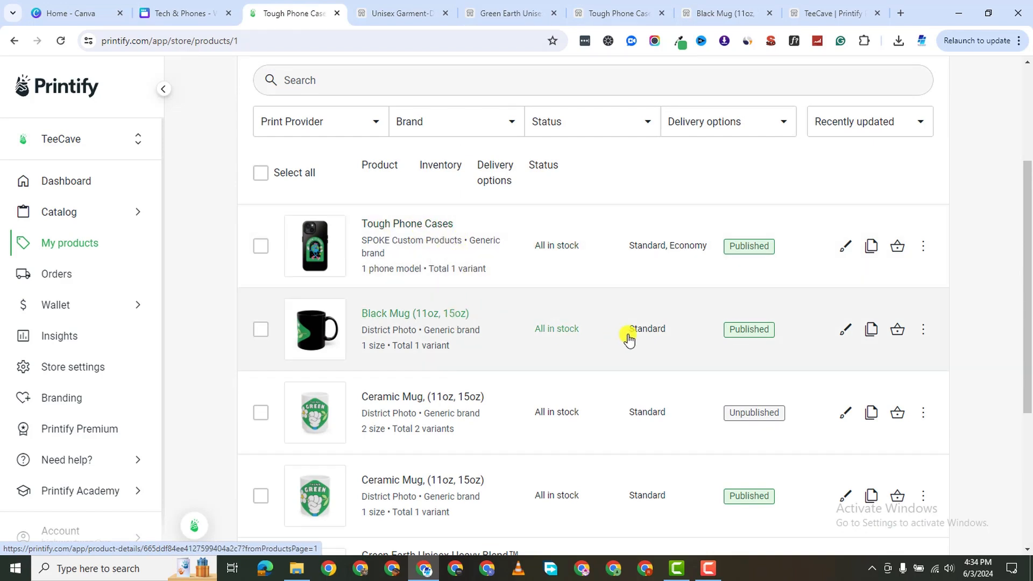
scroll(530, 299, "up", 2)
scroll(468, 323, "down", 1)
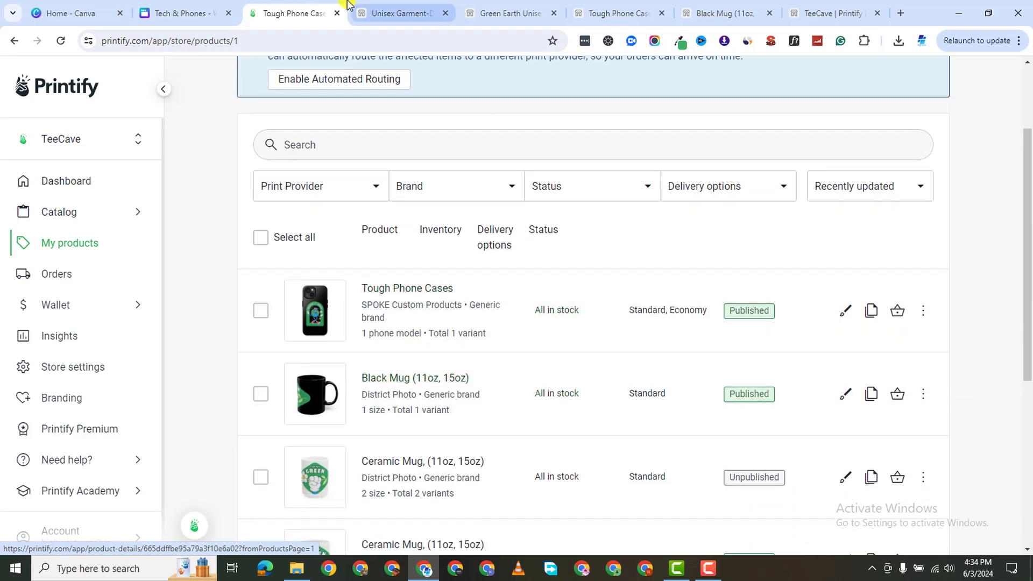
left_click(162, 15)
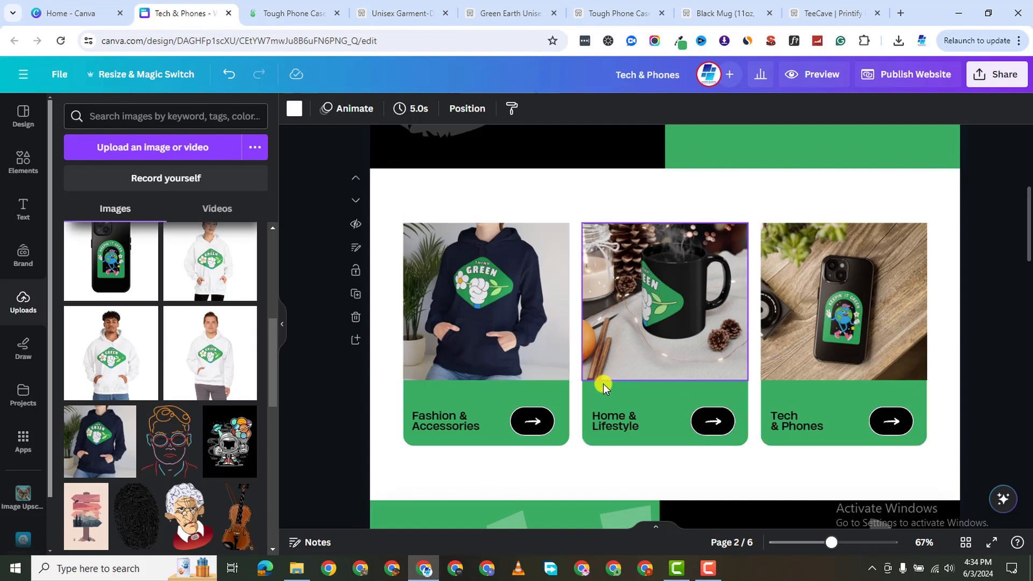
Delete the black circles behind the arrows on all three category cards.
left_click(550, 416)
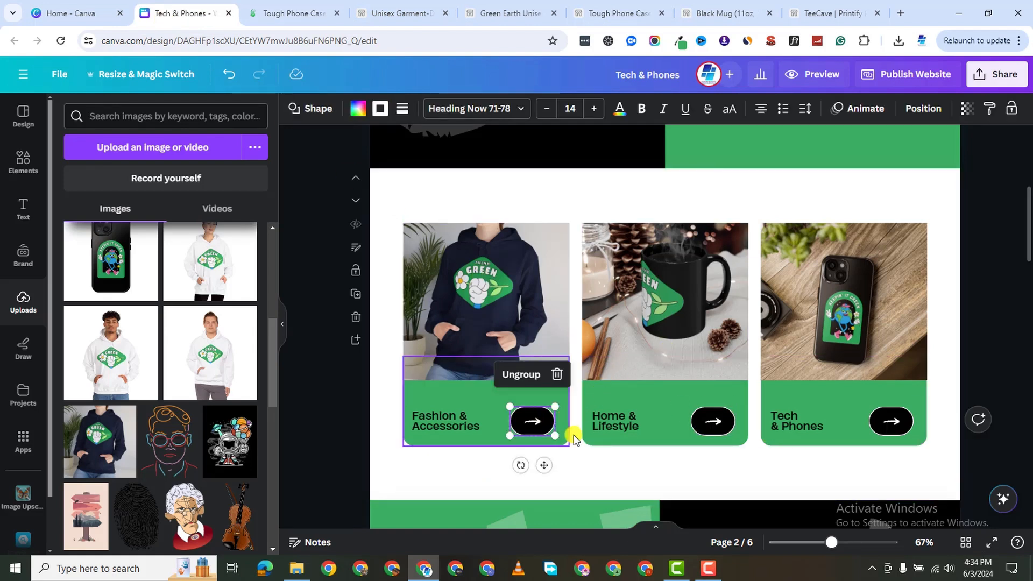
left_click(553, 375)
left_click(706, 415)
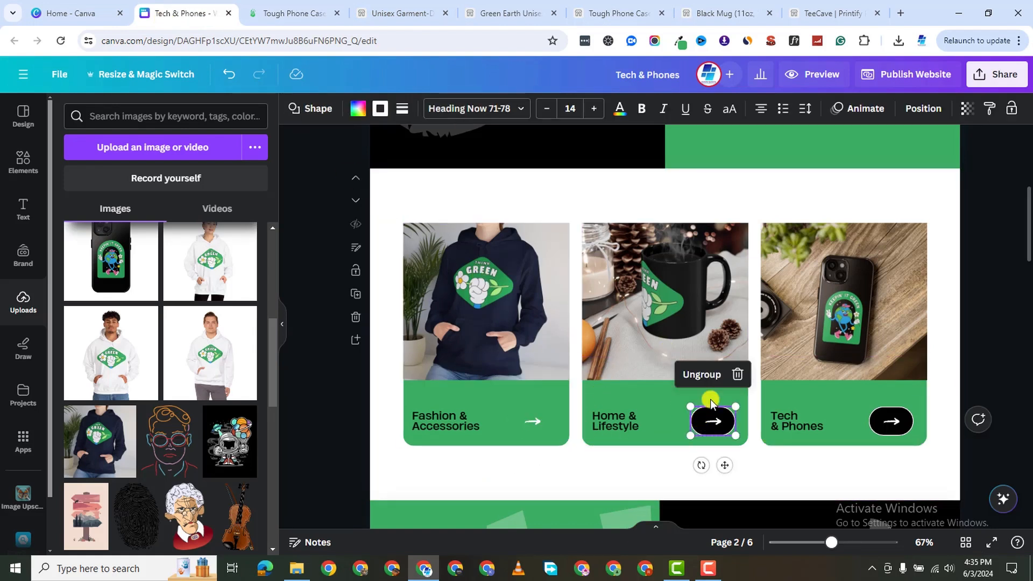
left_click(737, 377)
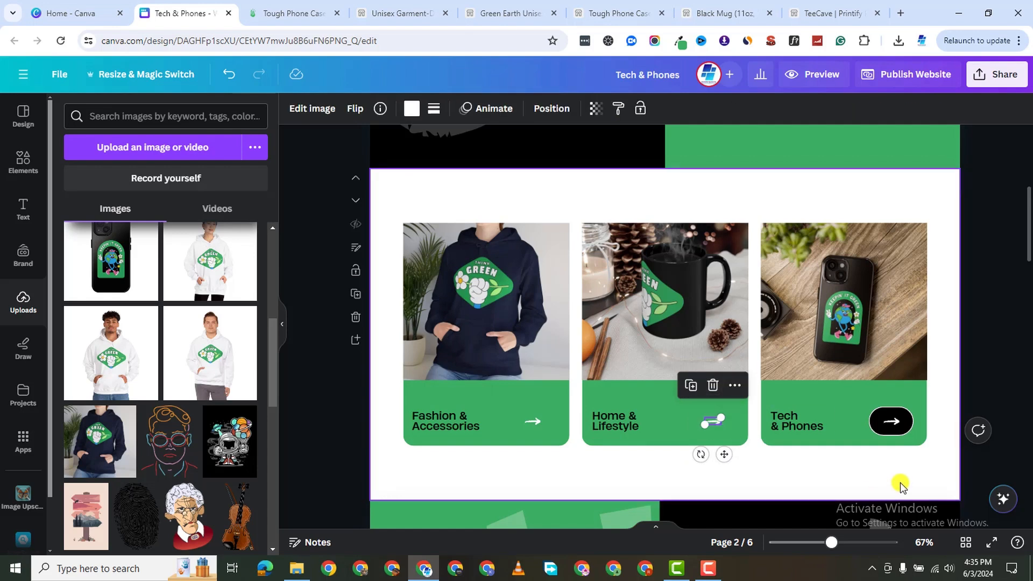
left_click(874, 428)
left_click(915, 377)
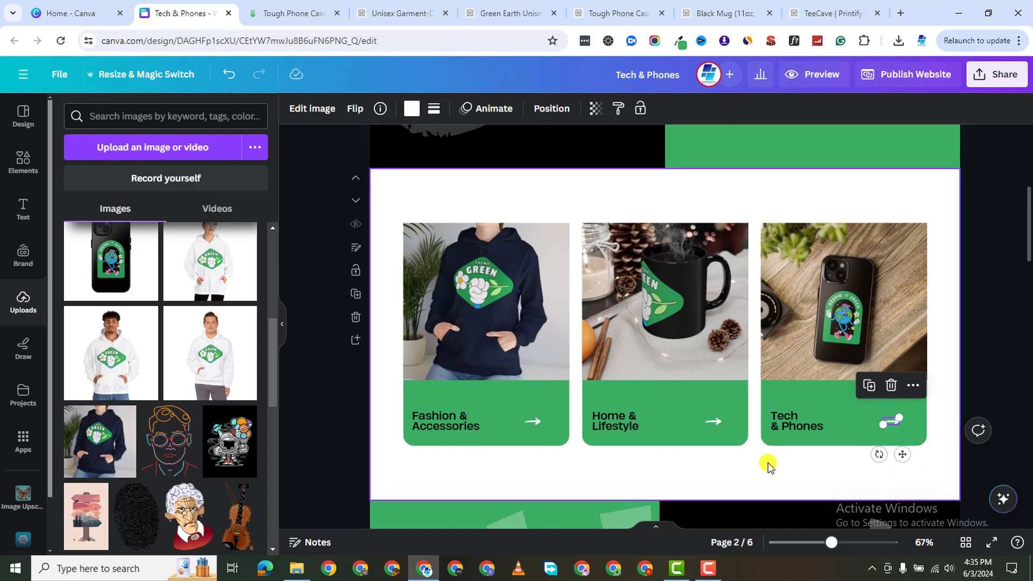
Delete the arrows from all three cards, undoing the accidental removal of Tech's green panel.
left_click(528, 418)
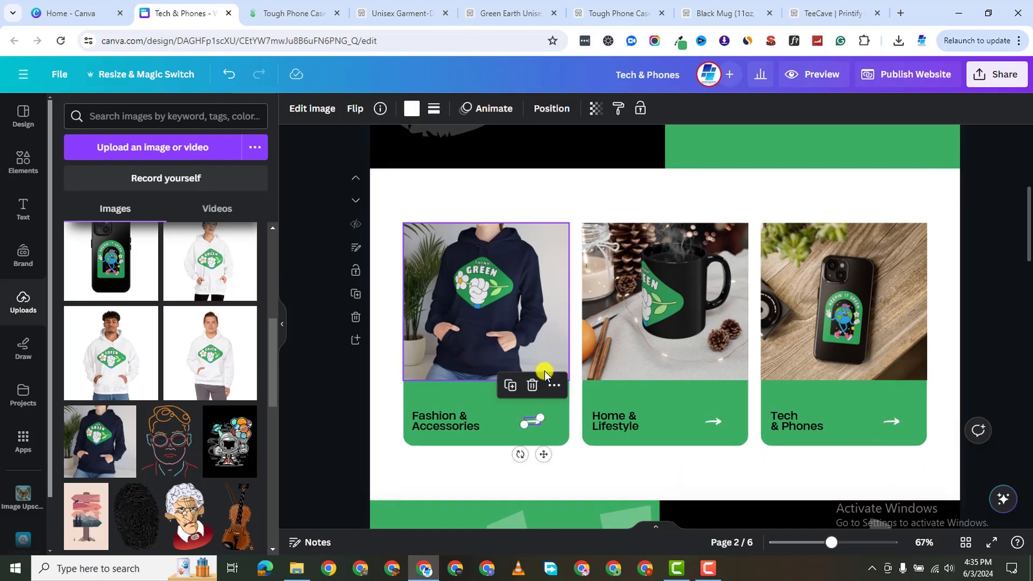
left_click(532, 385)
left_click(721, 419)
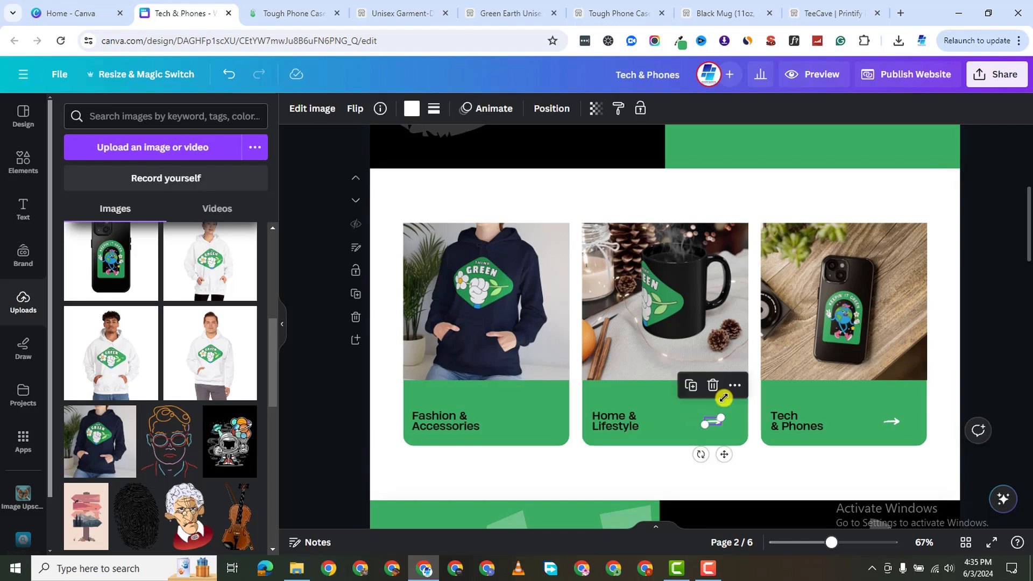
left_click(713, 385)
left_click(893, 417)
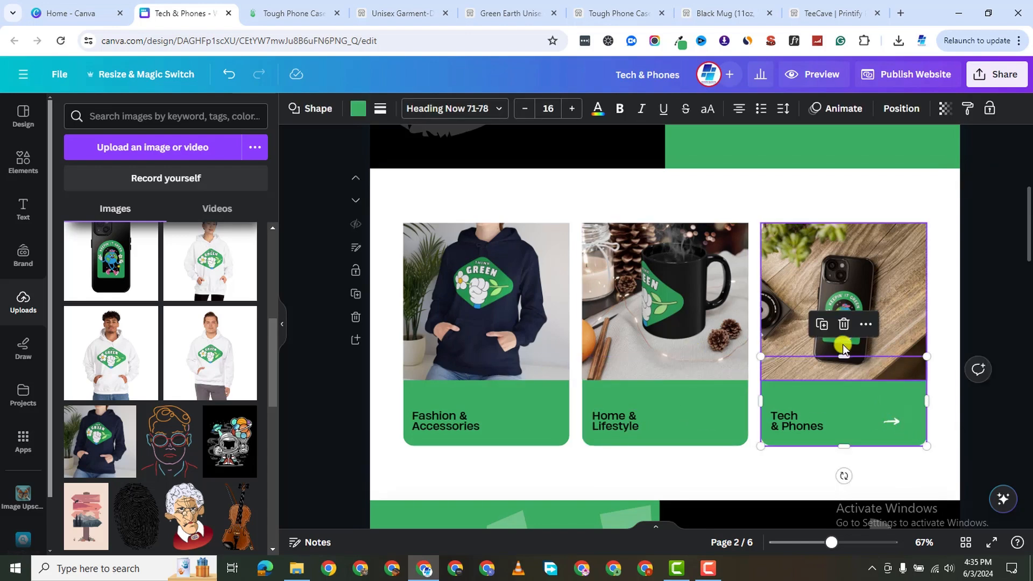
left_click(843, 325)
scroll(577, 418, "down", 2)
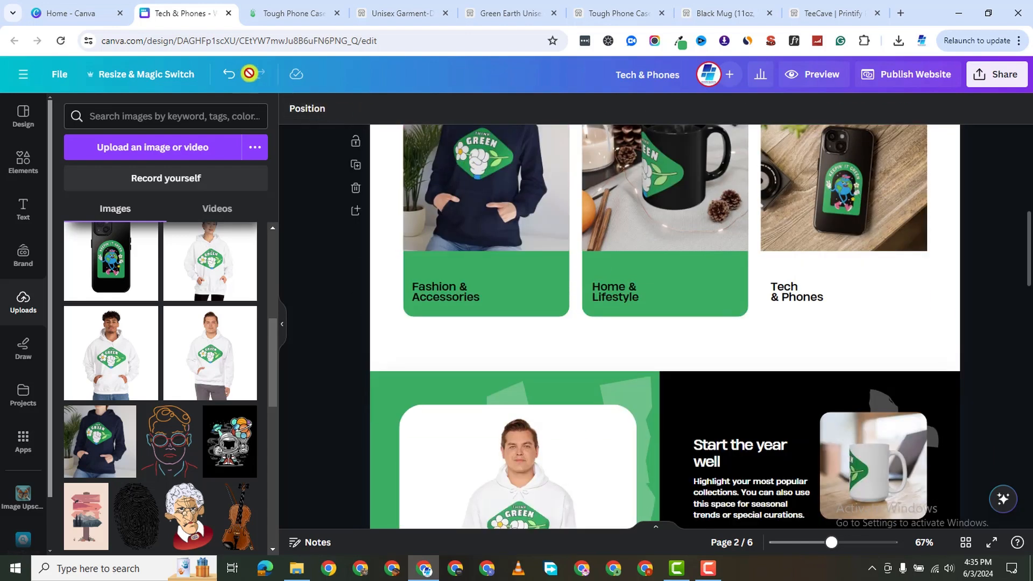
left_click(225, 76)
left_click(890, 293)
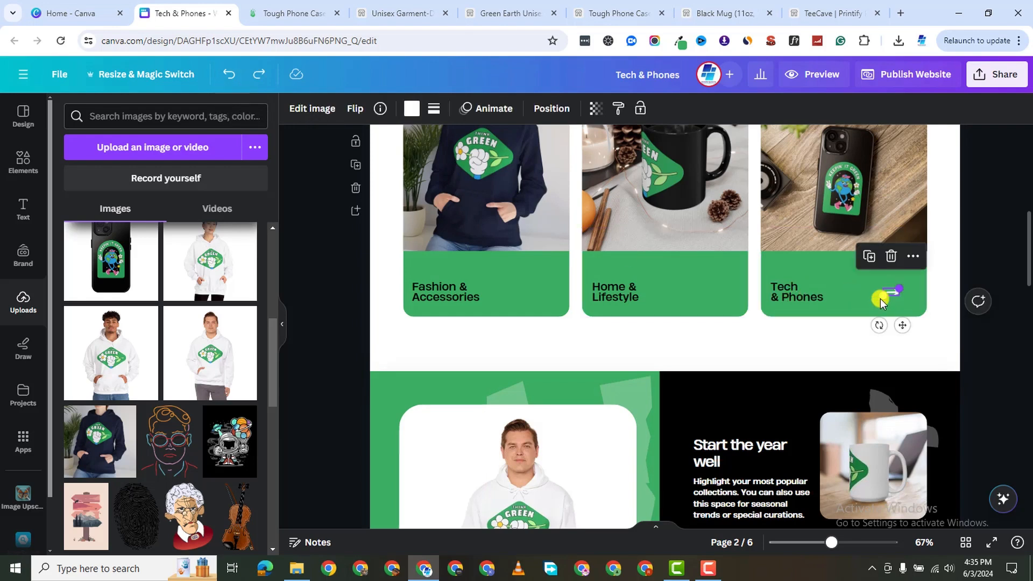
left_click(890, 257)
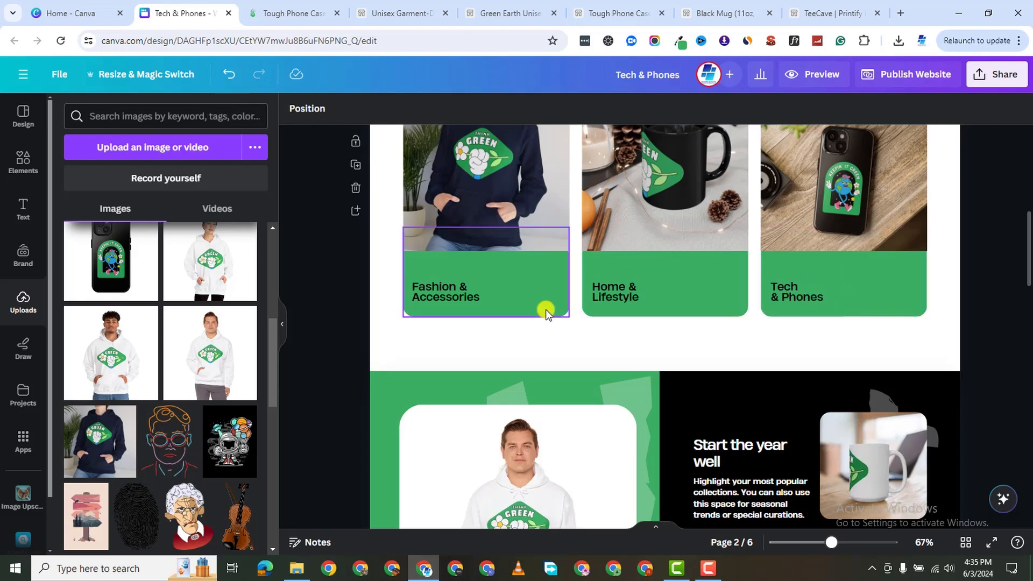
Set the Fashion & Accessories, Home & Lifestyle and Tech & Phones labels to the white swatch.
left_click(470, 291)
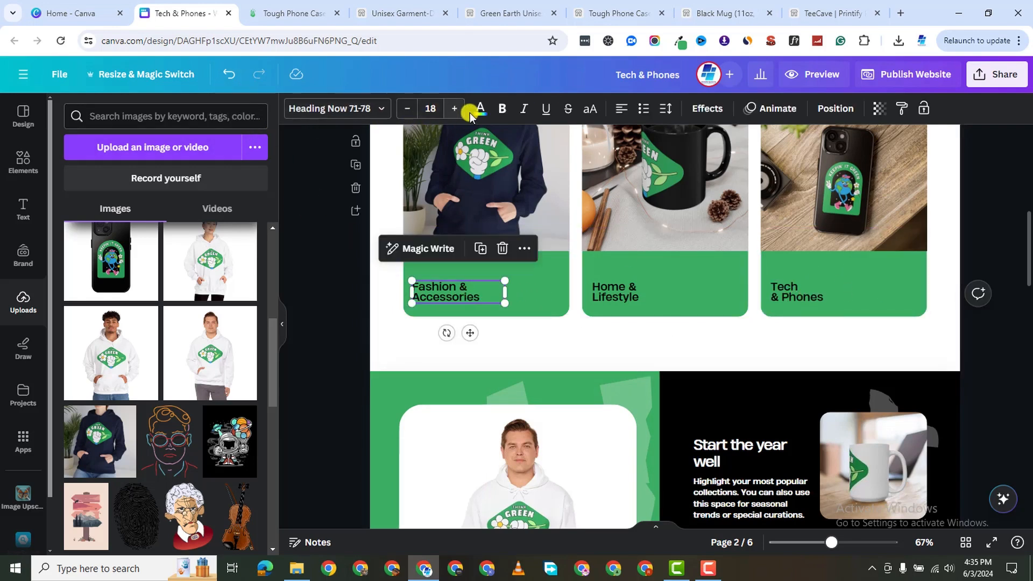
left_click(83, 225)
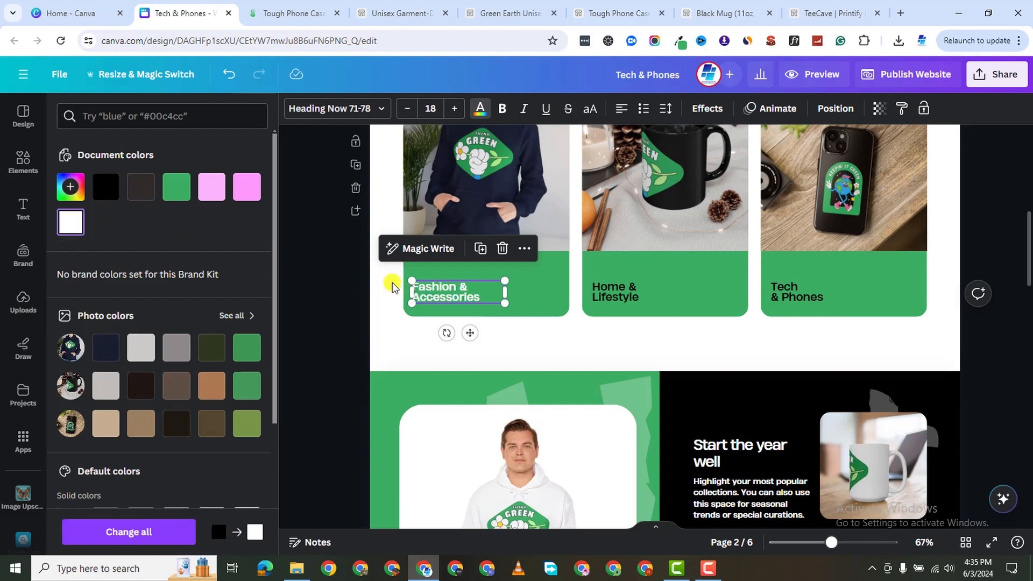
left_click(617, 289)
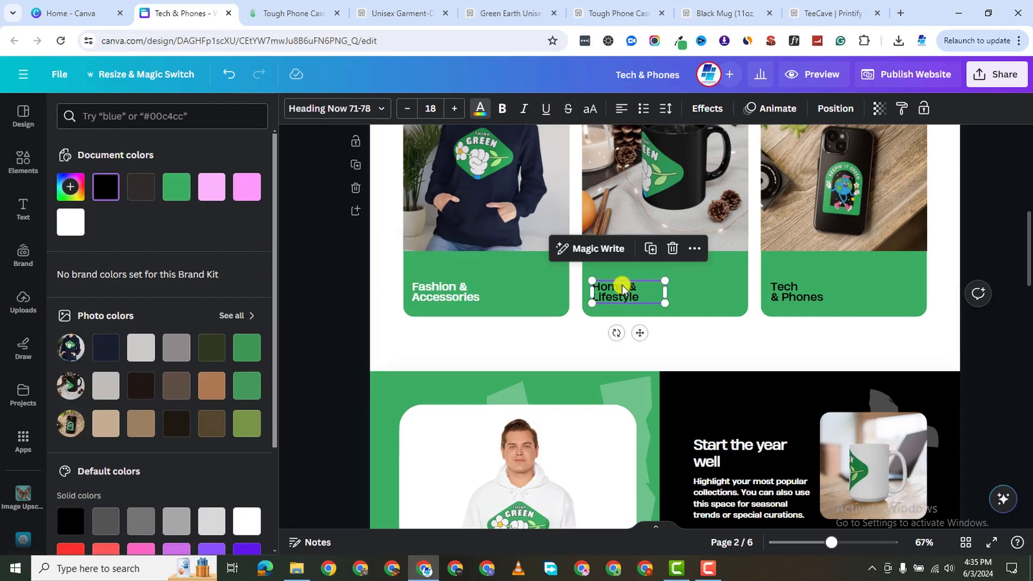
left_click(474, 111)
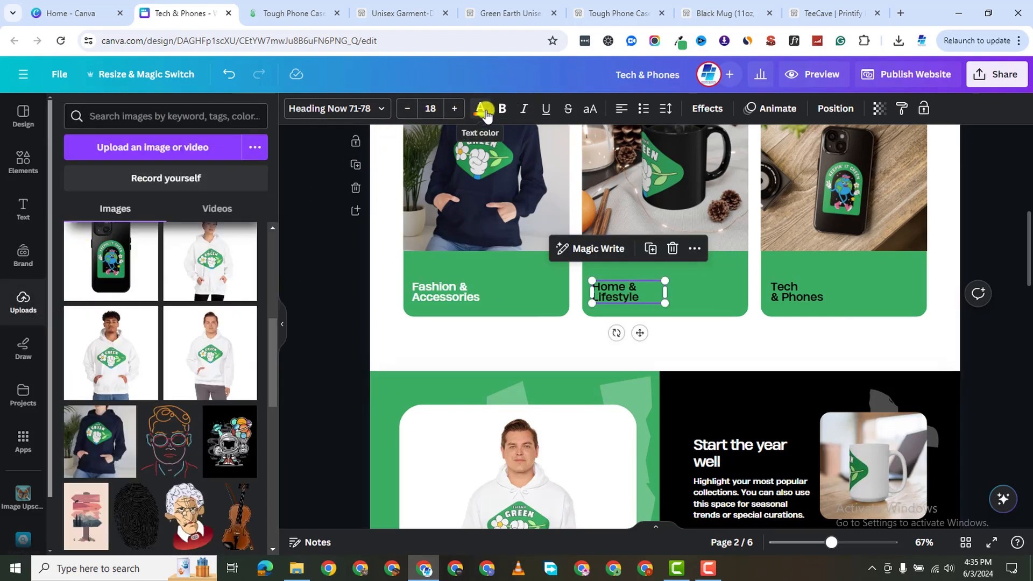
left_click(485, 110)
left_click(71, 226)
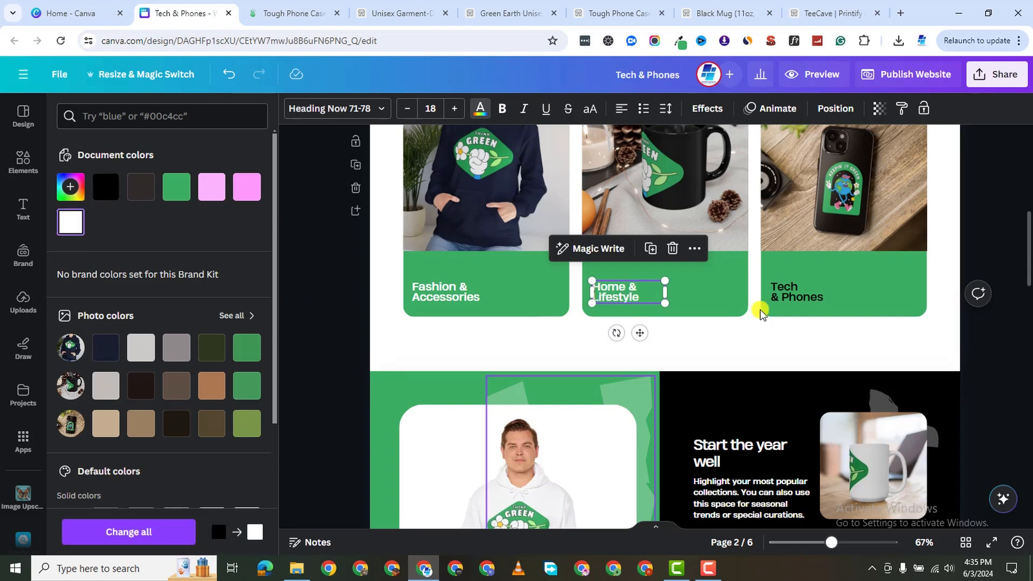
left_click(784, 291)
left_click(67, 233)
scroll(636, 372, "down", 1)
scroll(700, 457, "up", 4)
scroll(941, 180, "up", 4)
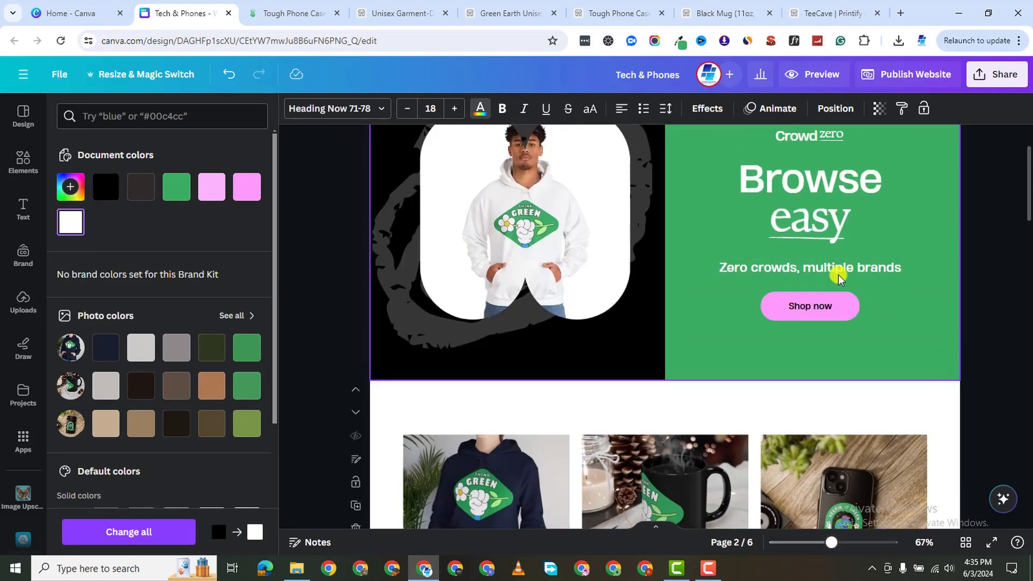
Fill the hero Shop now button black and change its text to the green document colour.
left_click(855, 357)
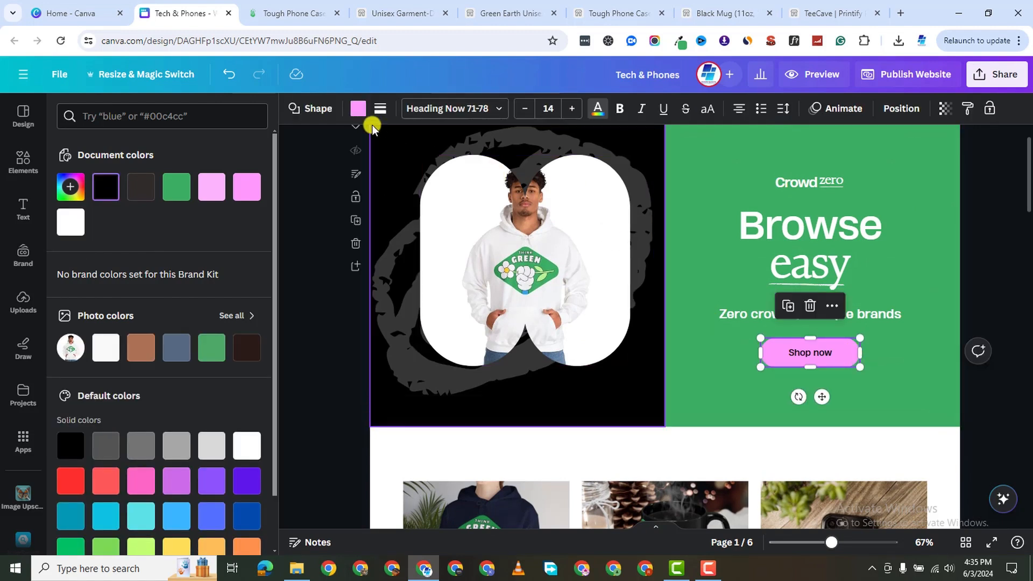
left_click(358, 109)
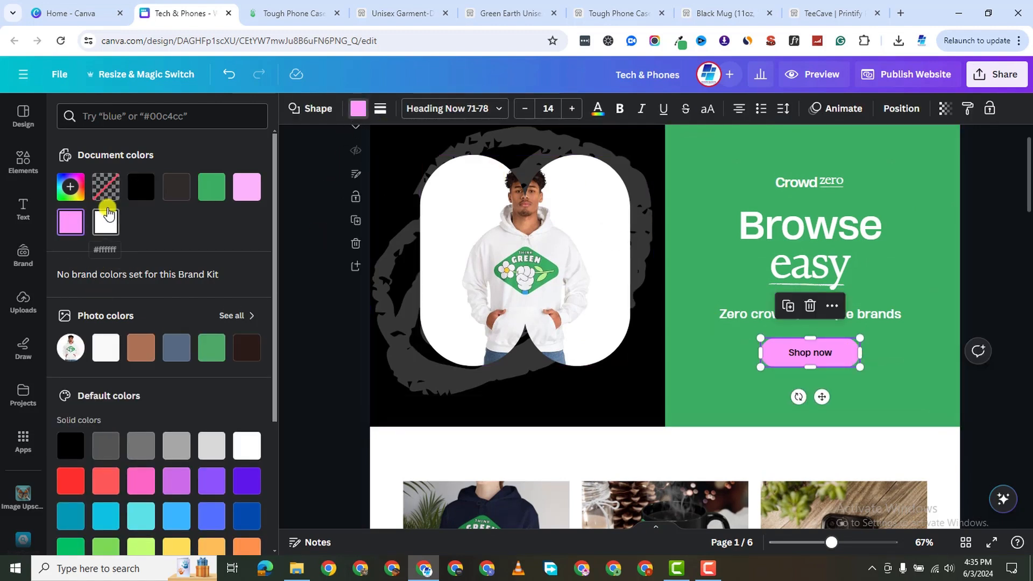
left_click(140, 194)
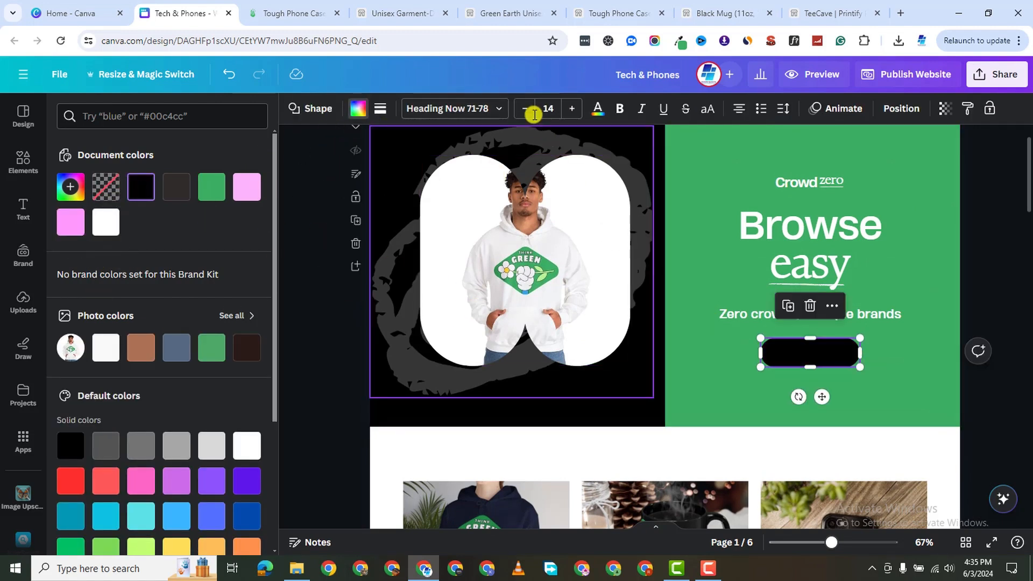
left_click(596, 119)
left_click(181, 195)
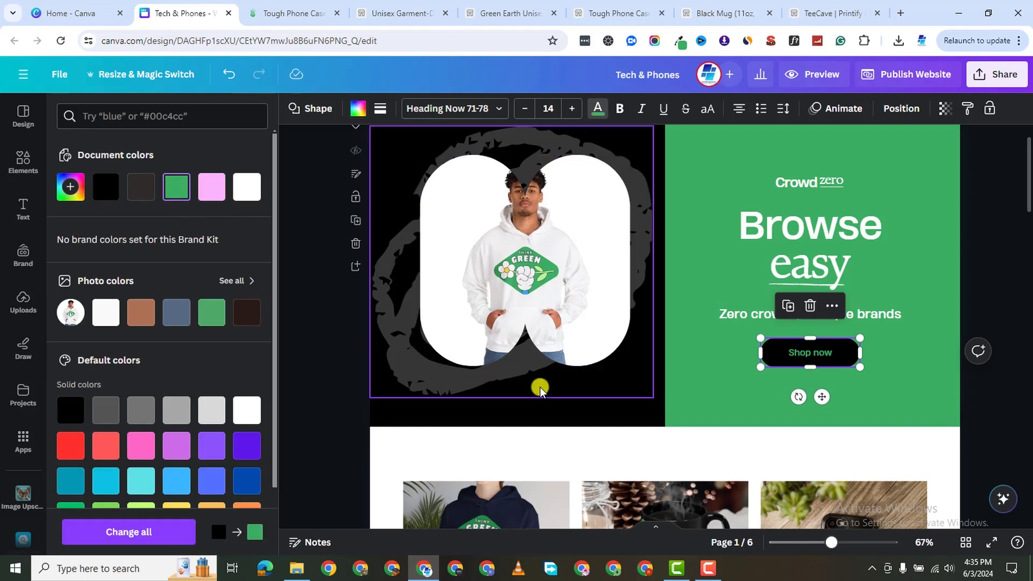
left_click(738, 388)
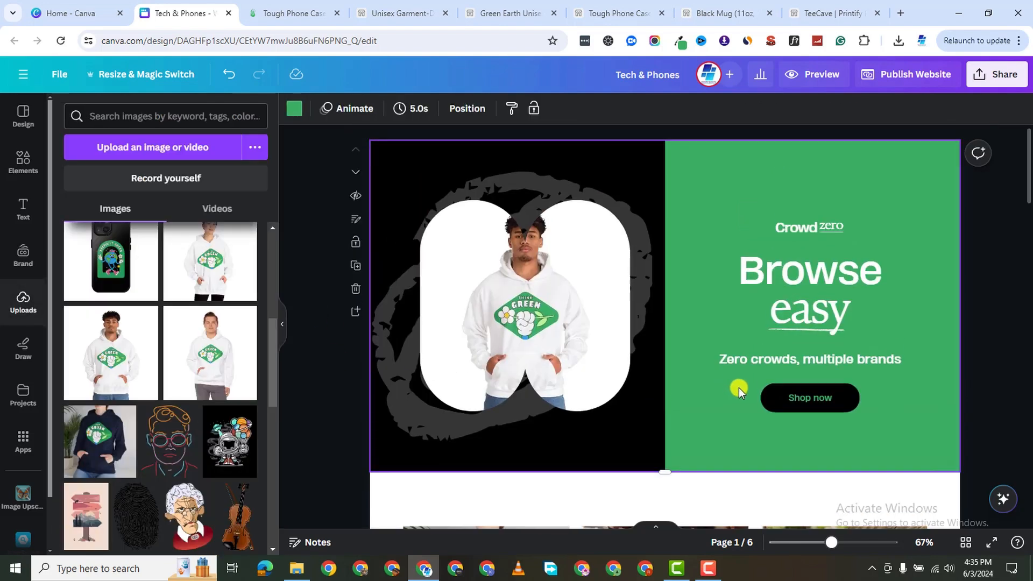
left_click(822, 228)
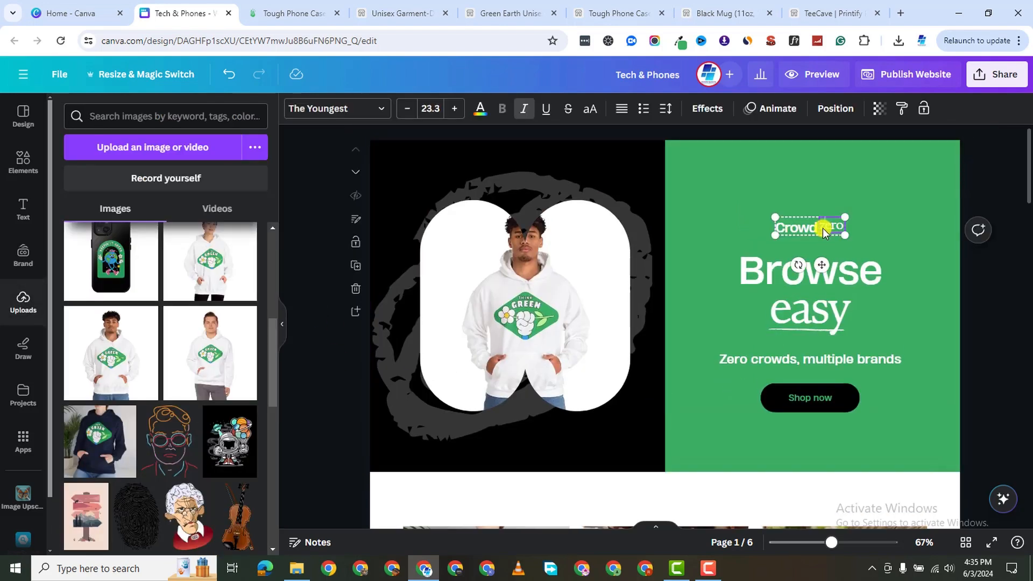
left_click(877, 237)
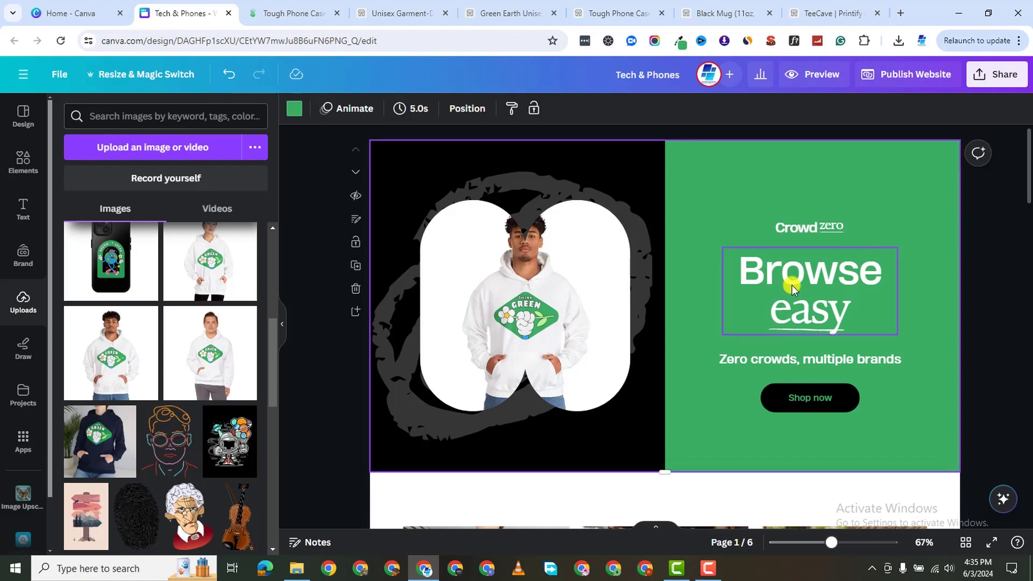
scroll(741, 392, "down", 5)
scroll(741, 392, "down", 20)
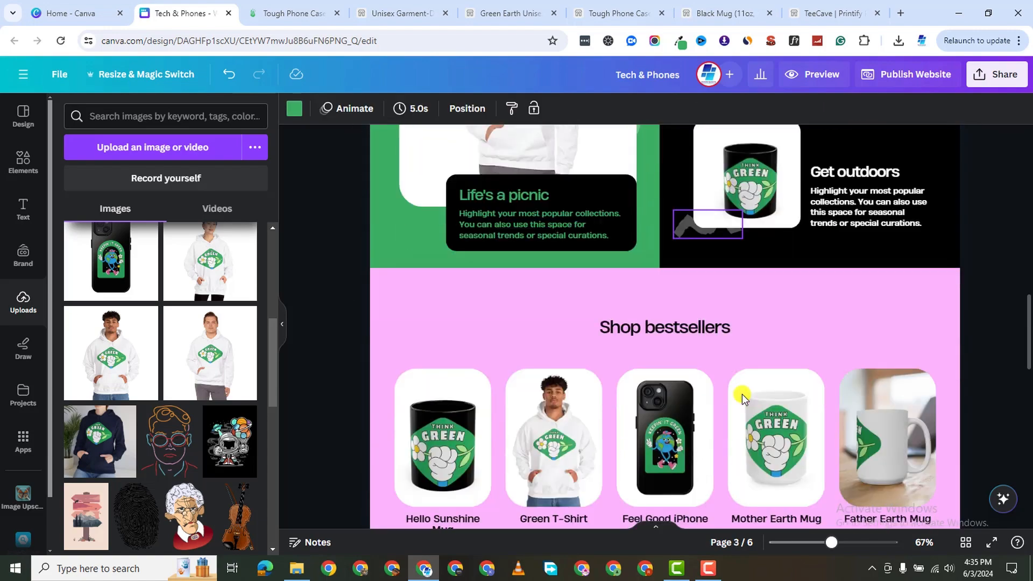
Set the bestsellers section background on page 4 to black.
scroll(741, 393, "up", 15)
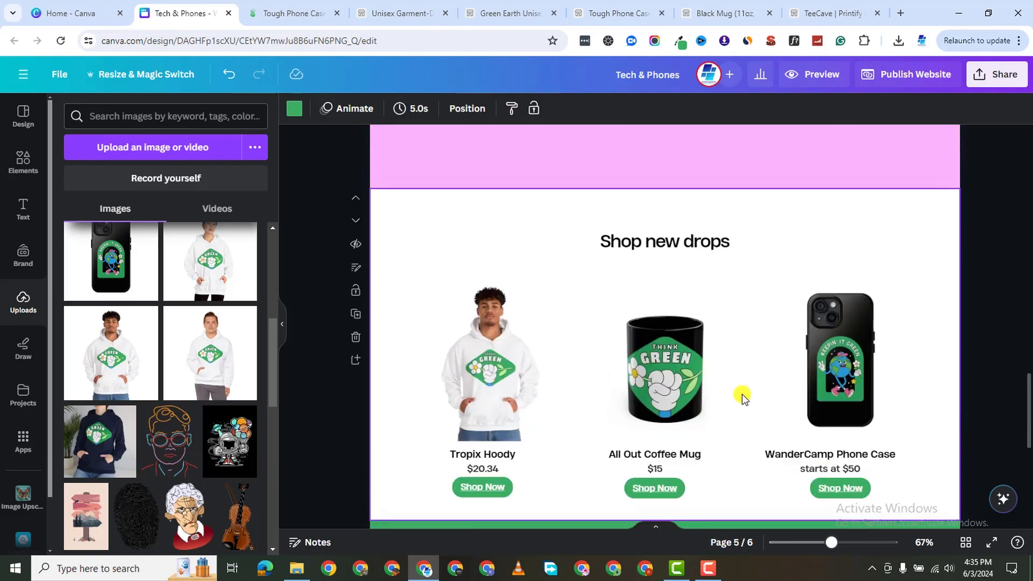
scroll(741, 394, "down", 10)
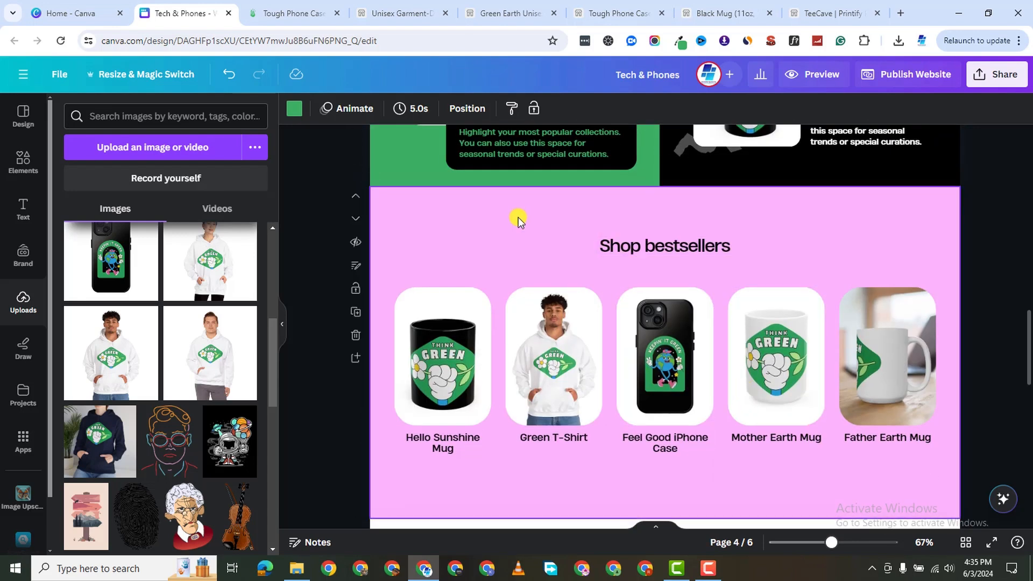
scroll(720, 224, "down", 3)
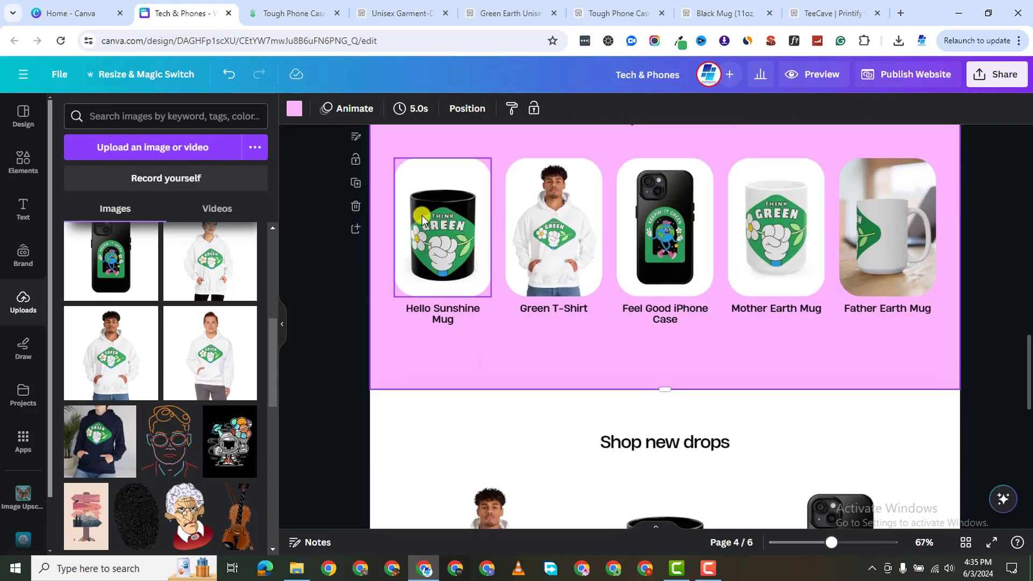
scroll(429, 225, "up", 2)
left_click(292, 110)
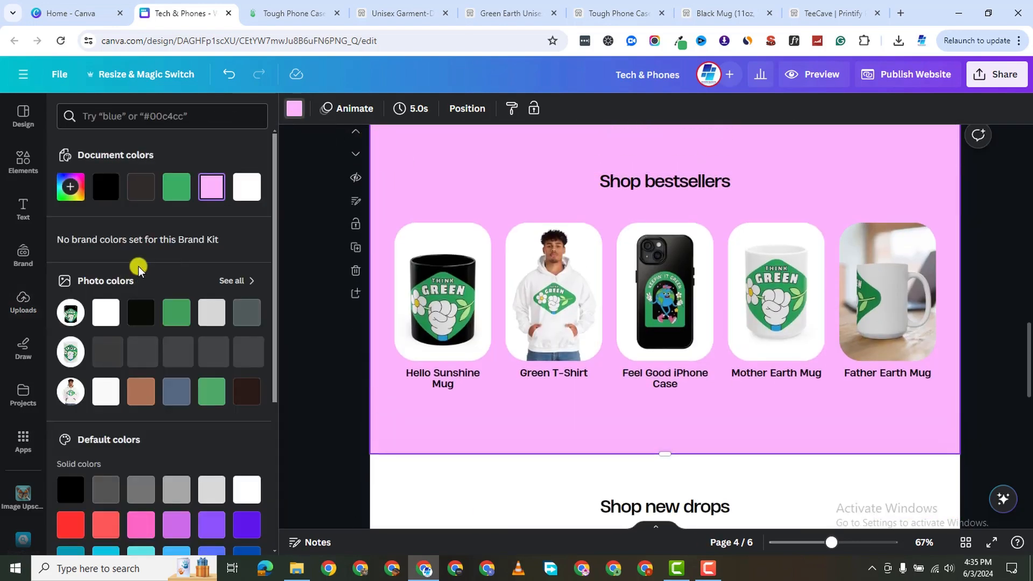
left_click(106, 187)
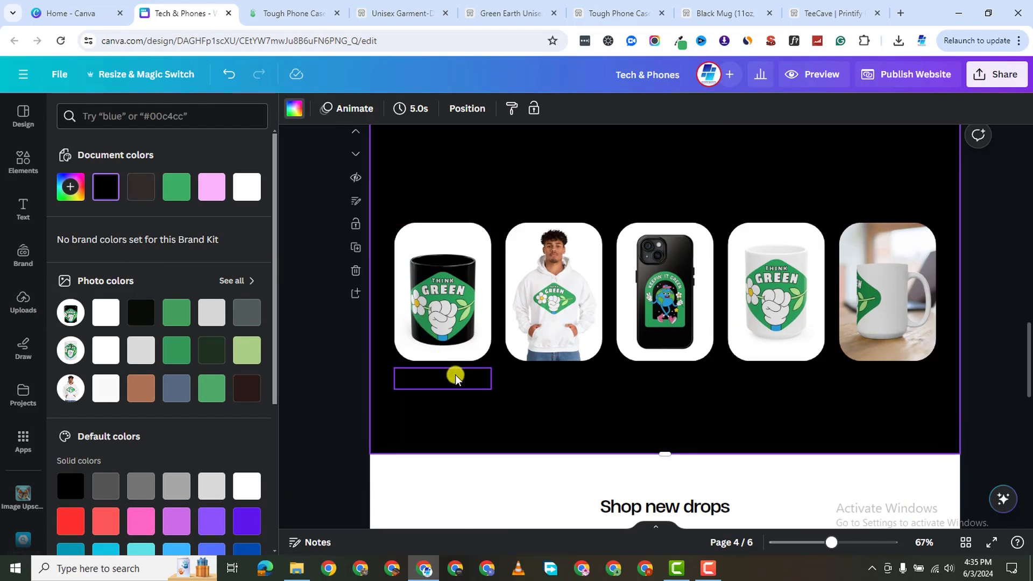
Make the product captions white: Hello Sunshine Mug, Green T-Shirt, Feel Good iPhone Case, Mother Earth Mug, Father Earth Mug.
left_click(455, 375)
left_click(480, 108)
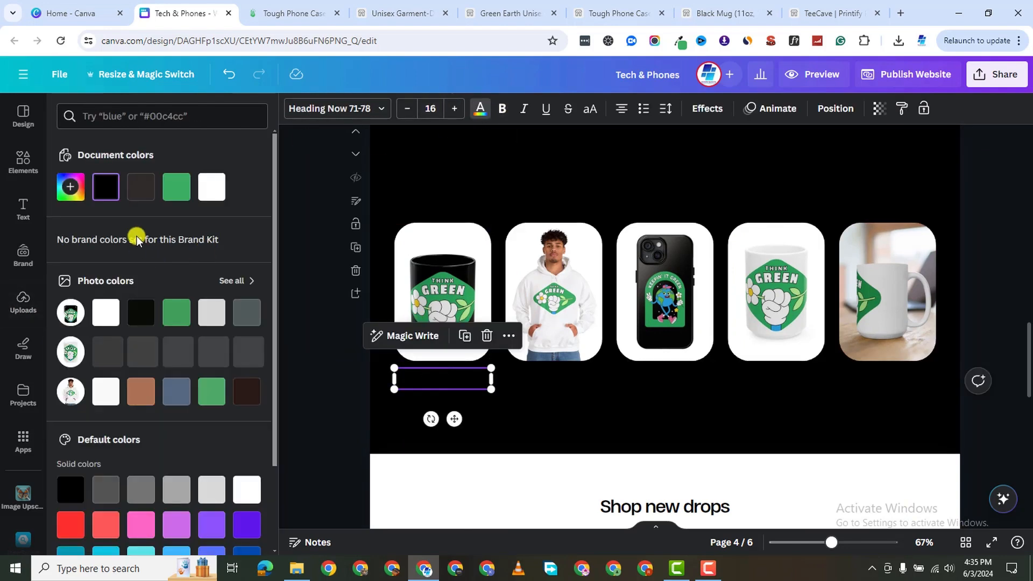
left_click(211, 187)
left_click(517, 396)
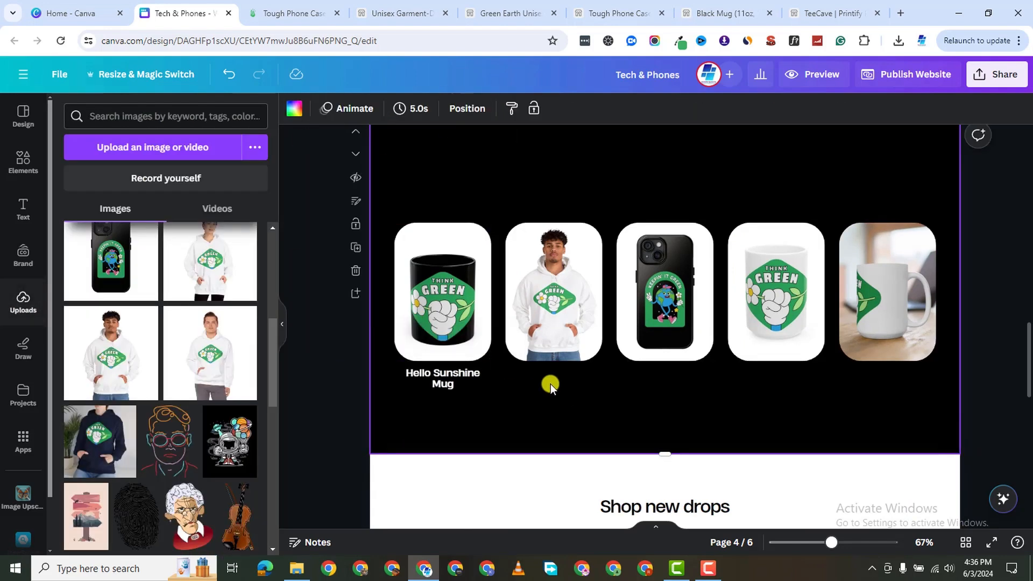
left_click(555, 376)
left_click(480, 108)
left_click(206, 194)
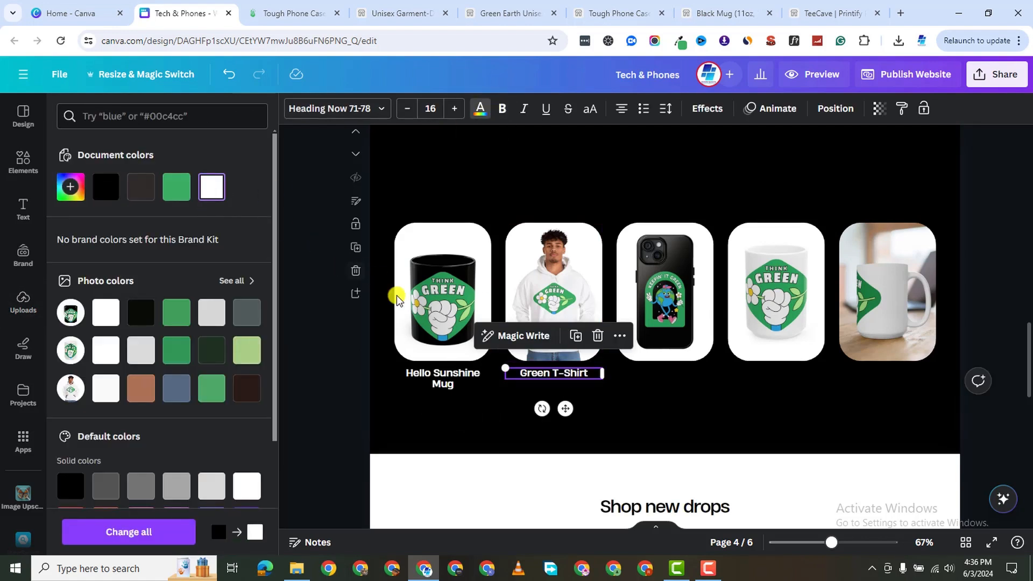
left_click(635, 377)
left_click(207, 196)
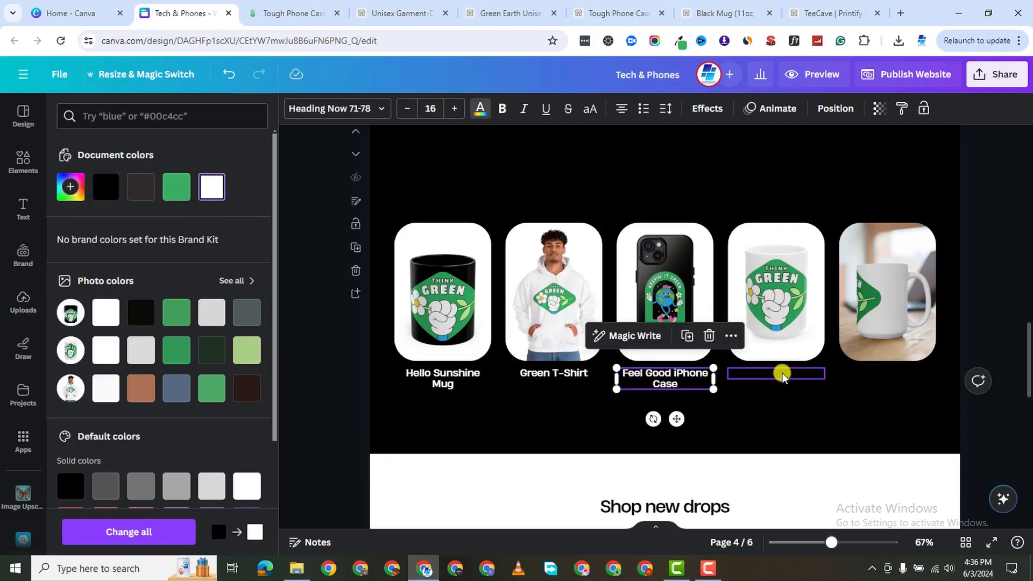
left_click(781, 375)
left_click(212, 199)
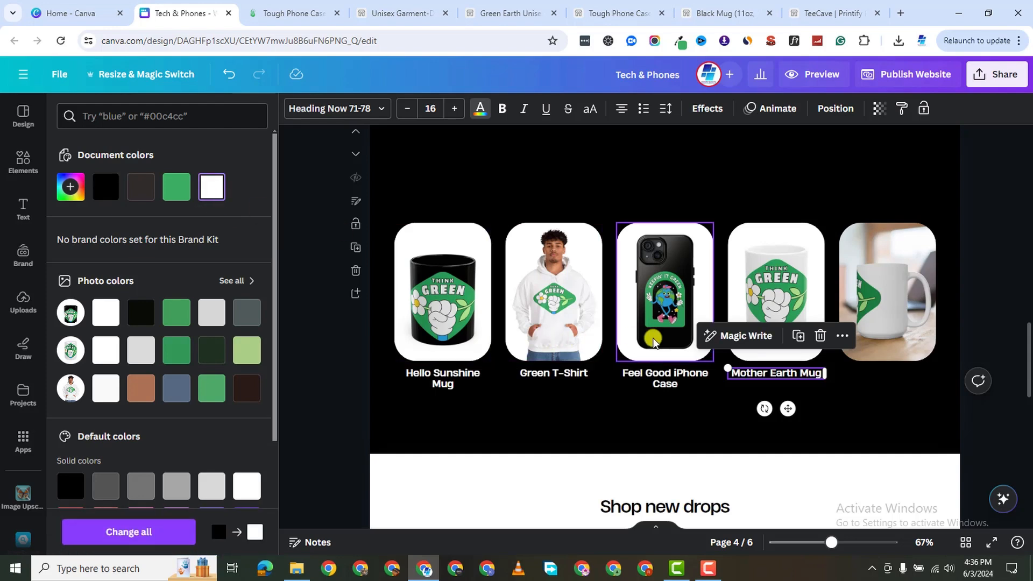
left_click(894, 375)
left_click(210, 186)
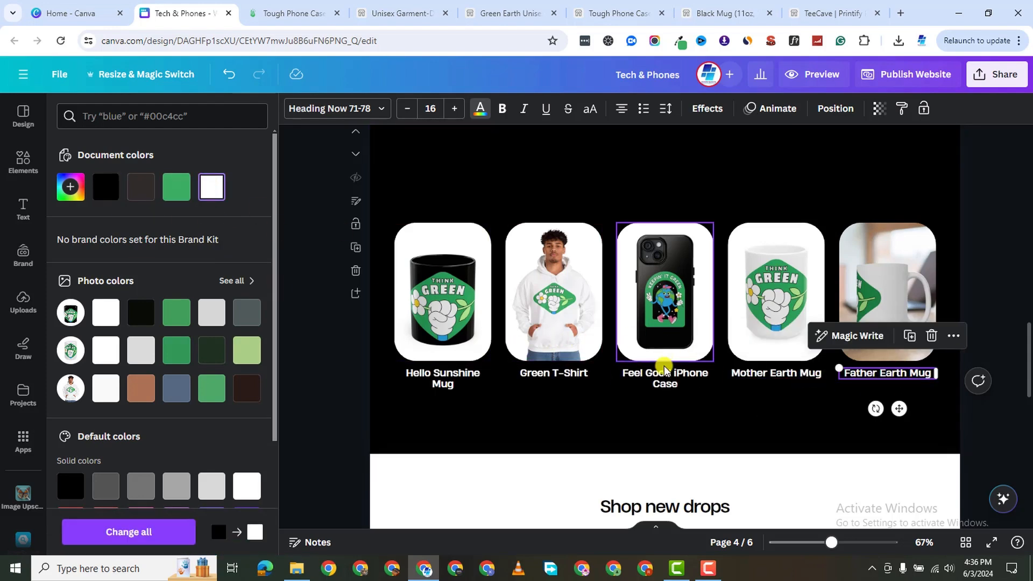
Turn the blank-looking Shop bestsellers heading text white.
scroll(577, 399, "up", 5)
left_click(647, 439)
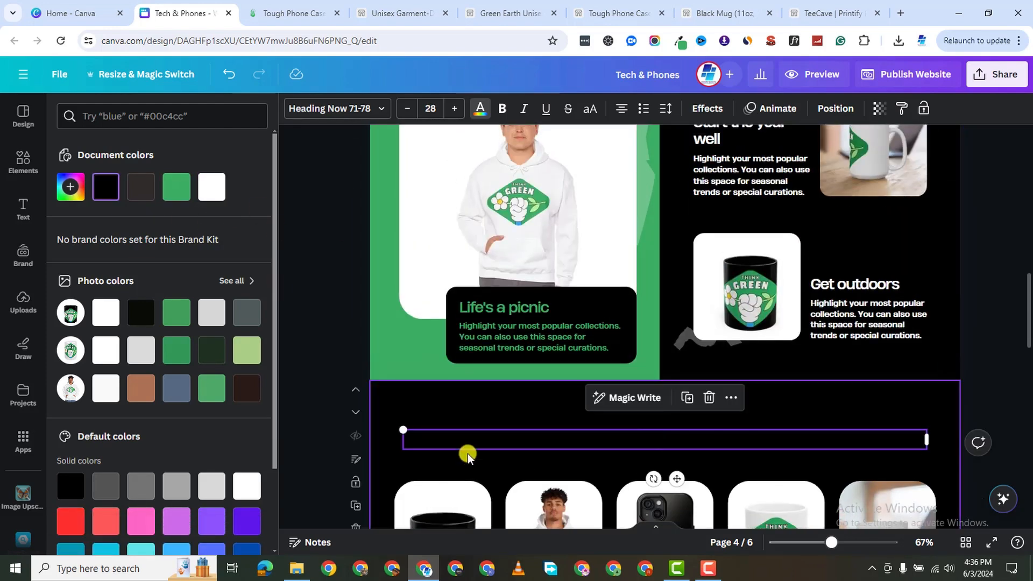
left_click(210, 194)
scroll(607, 406, "down", 10)
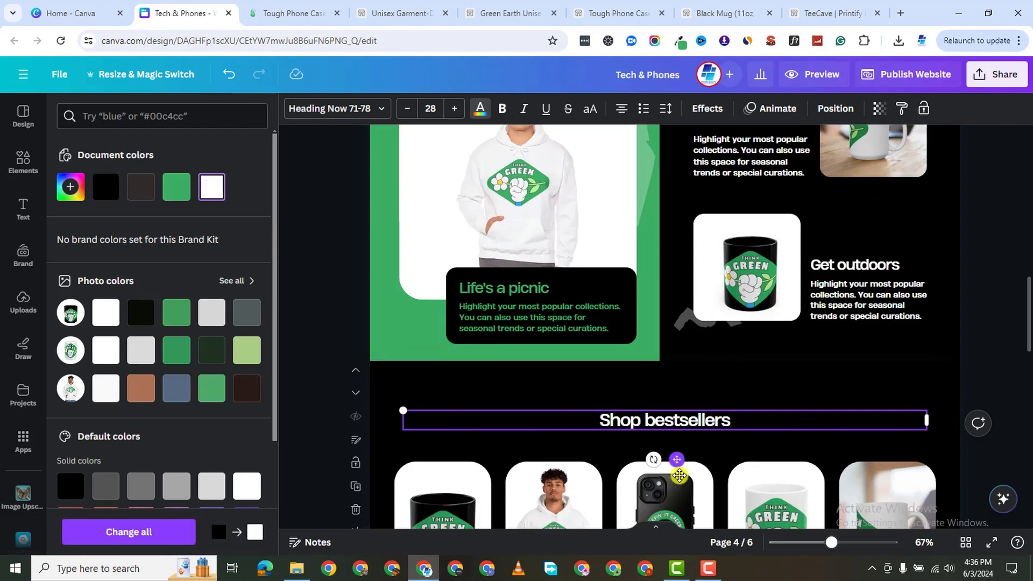
Look over the page notes panel for page 1 of the website design.
scroll(662, 425, "down", 5)
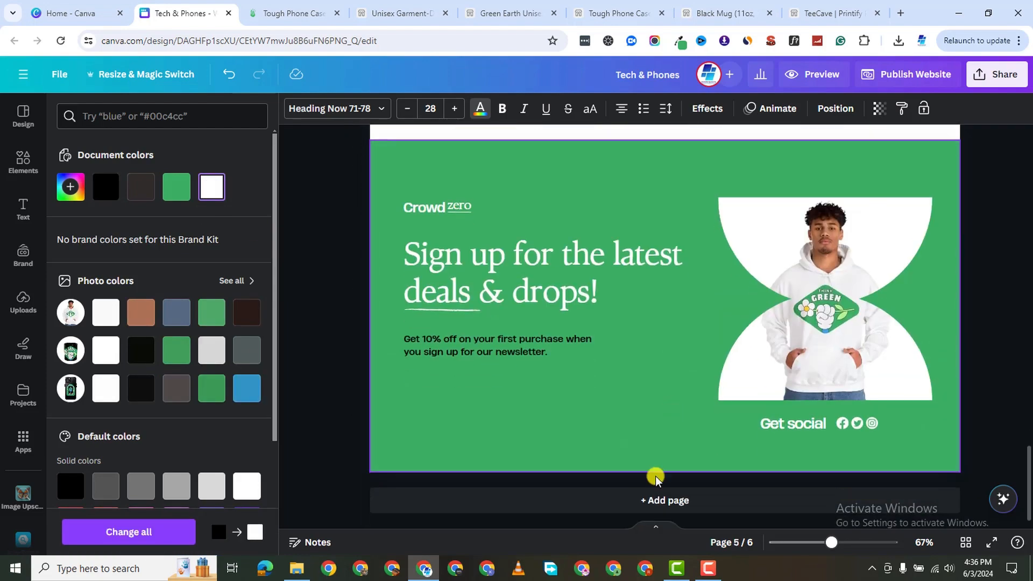
scroll(632, 425, "up", 5)
scroll(634, 435, "up", 20)
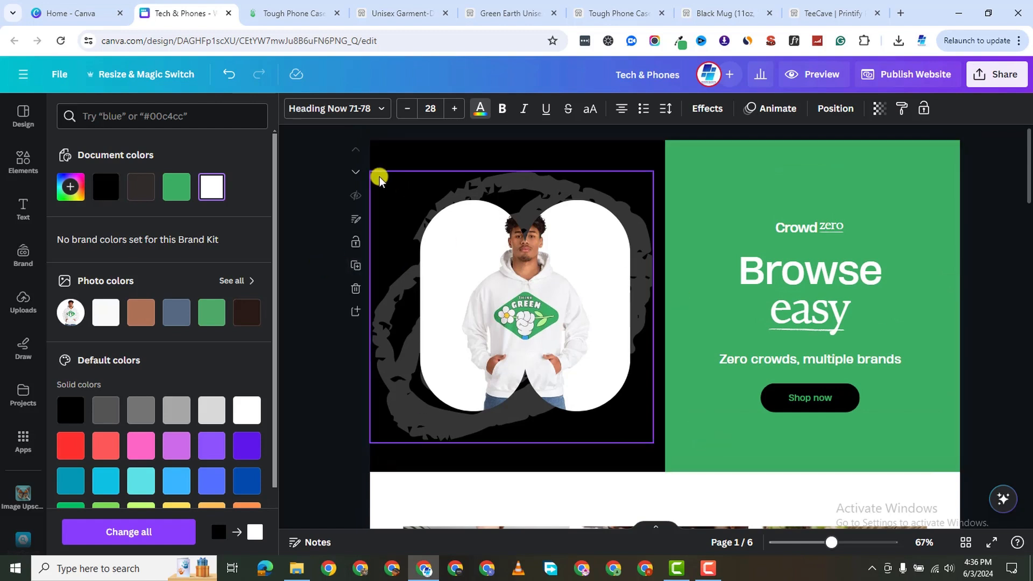
left_click(358, 222)
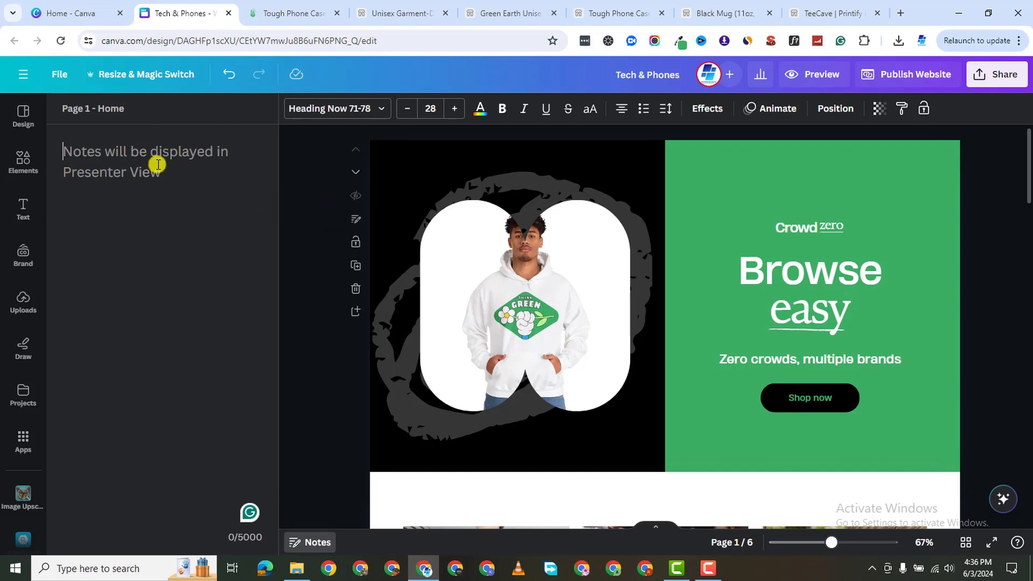
scroll(352, 398, "down", 5)
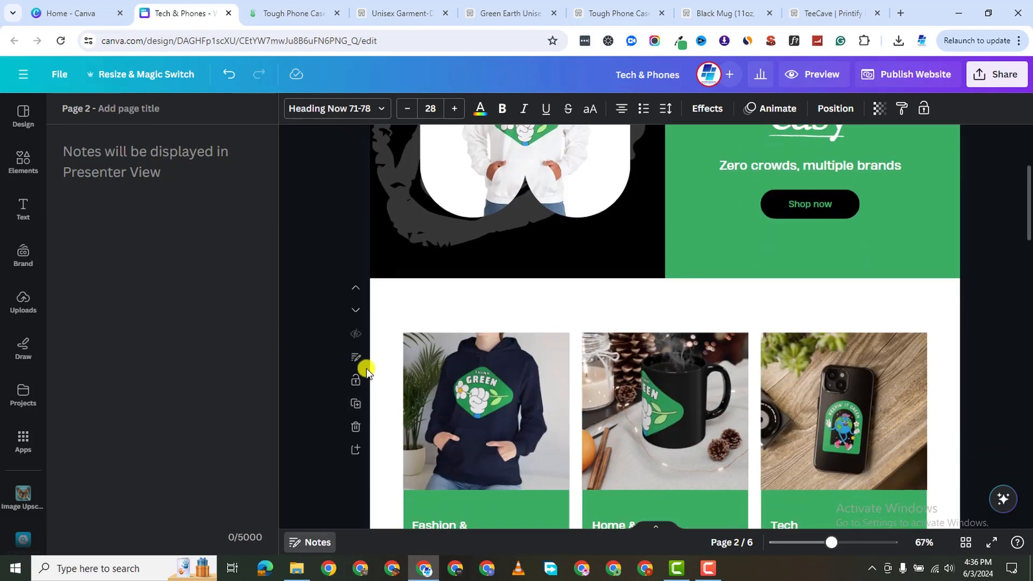
scroll(425, 397, "down", 3)
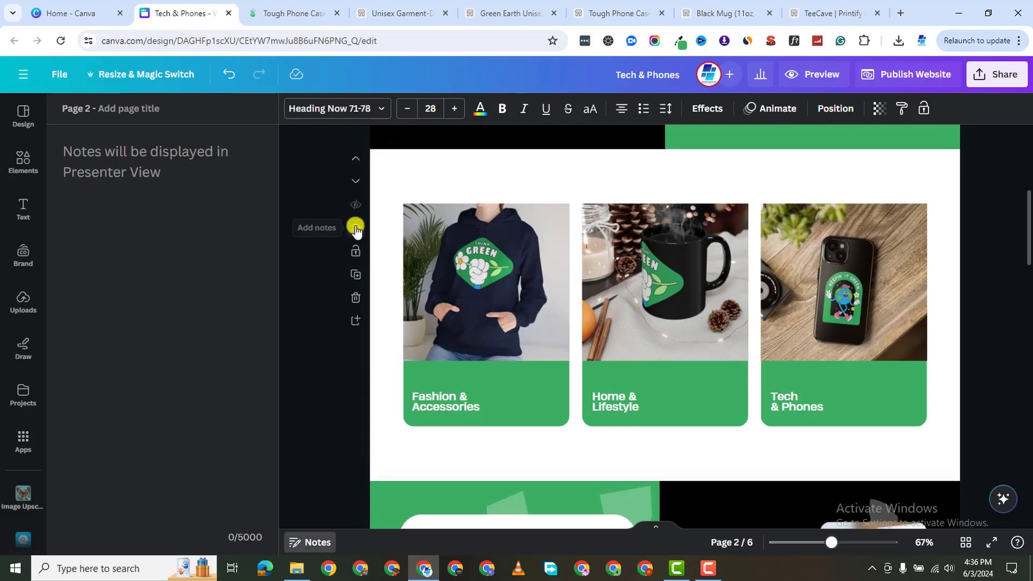
left_click(355, 229)
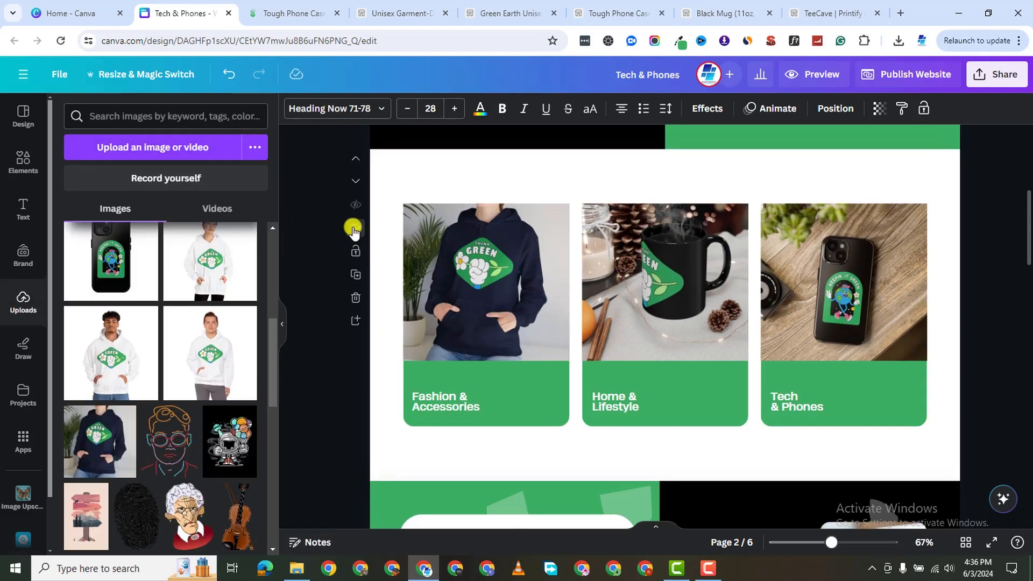
Check the notes panels for page 2 and page 3, which is titled 'Categories'.
left_click(356, 230)
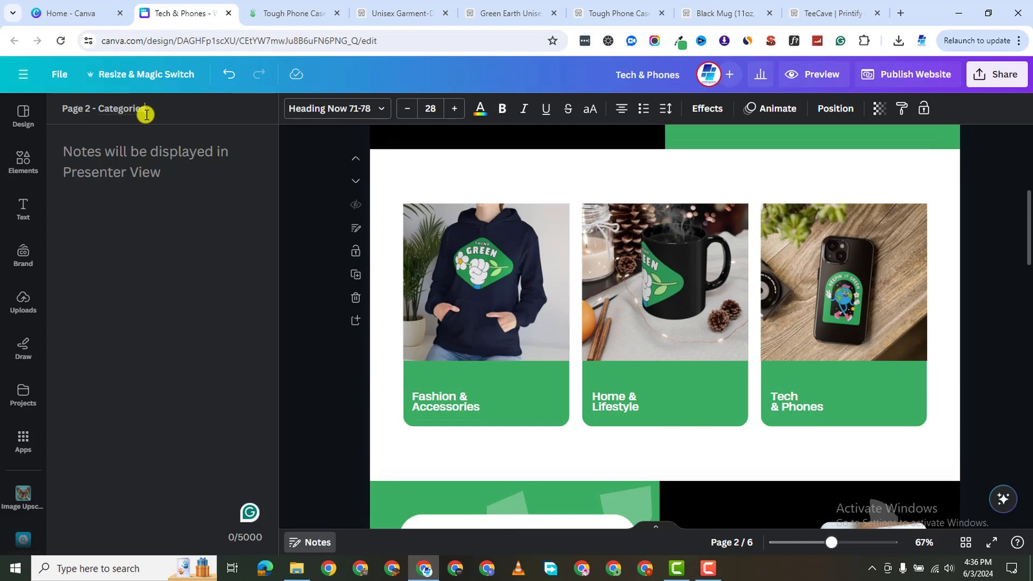
scroll(716, 331, "down", 4)
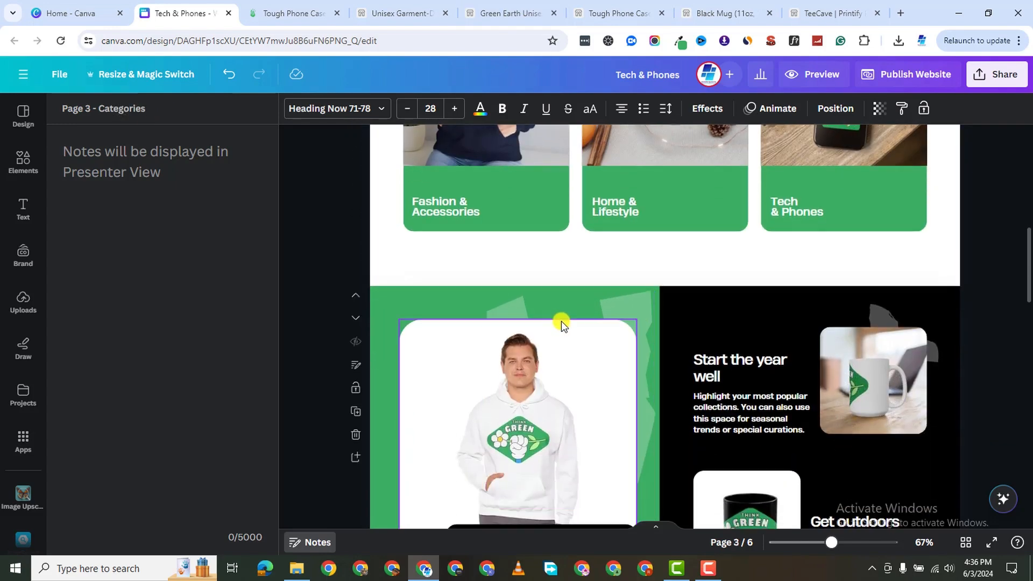
scroll(560, 323, "down", 4)
scroll(460, 168, "up", 1)
key("Escape")
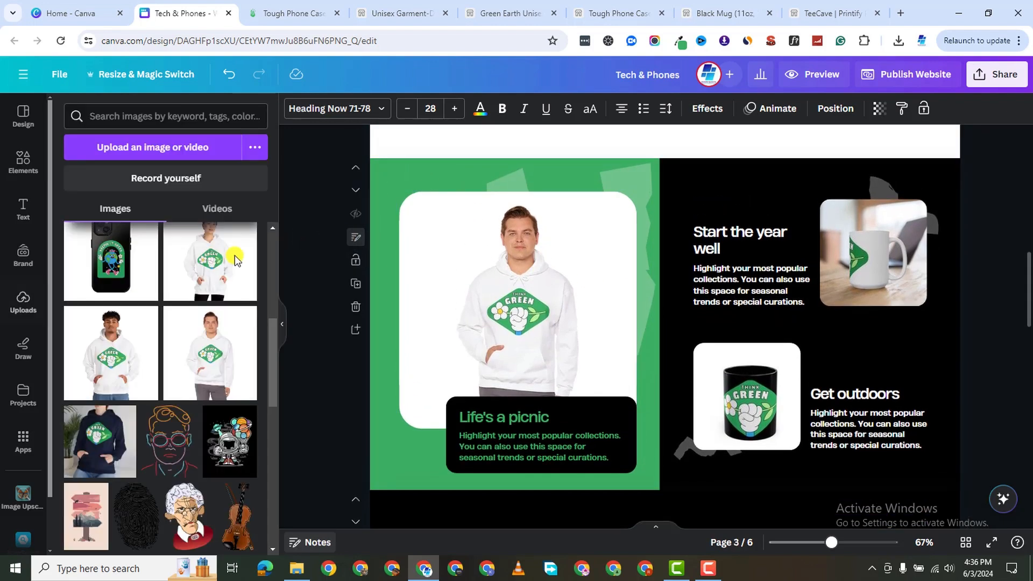
left_click(356, 238)
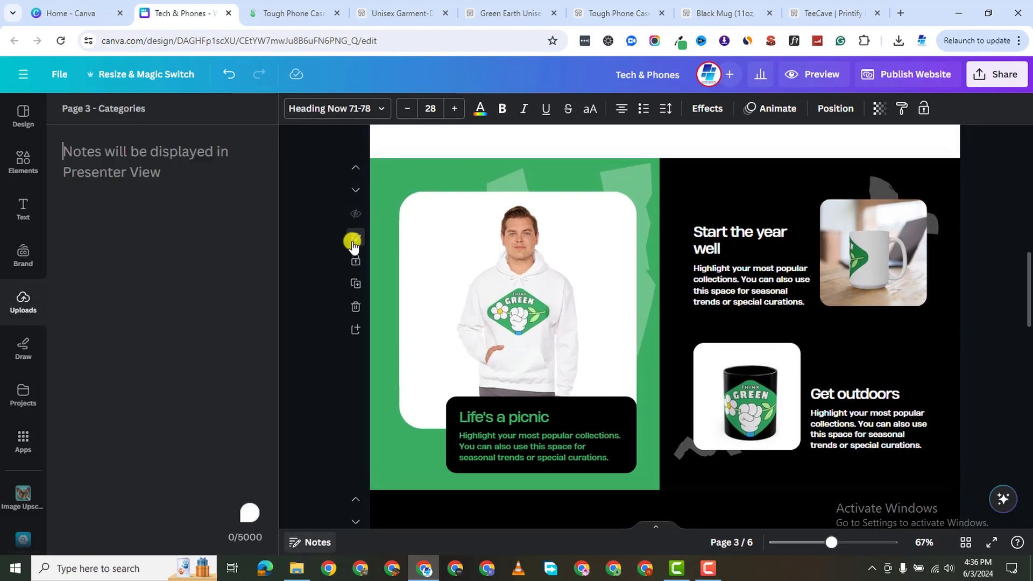
scroll(367, 190, "up", 8)
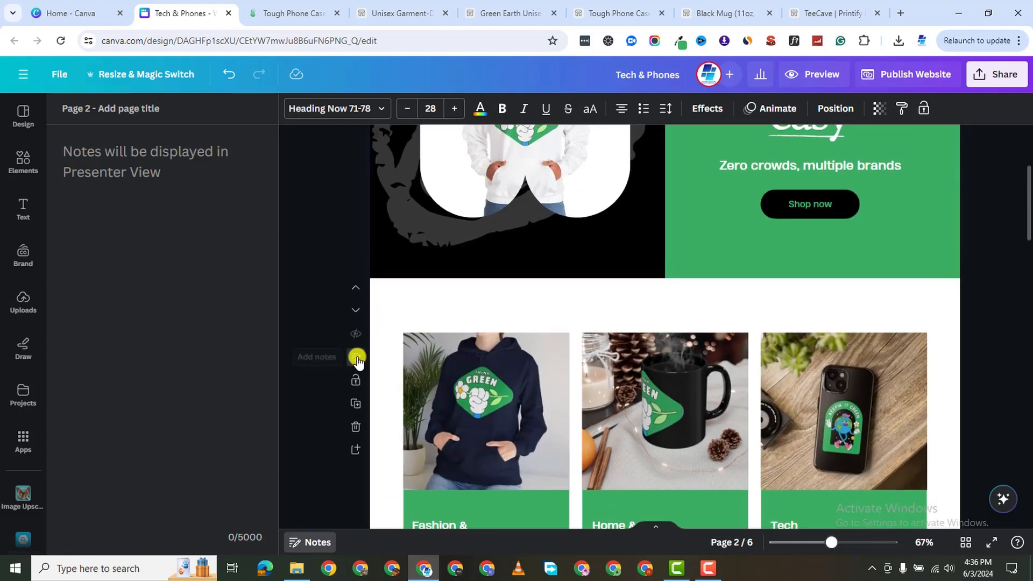
left_click(357, 358)
Review the notes for pages 2 and 3 and select the Shop bestsellers heading.
left_click(355, 360)
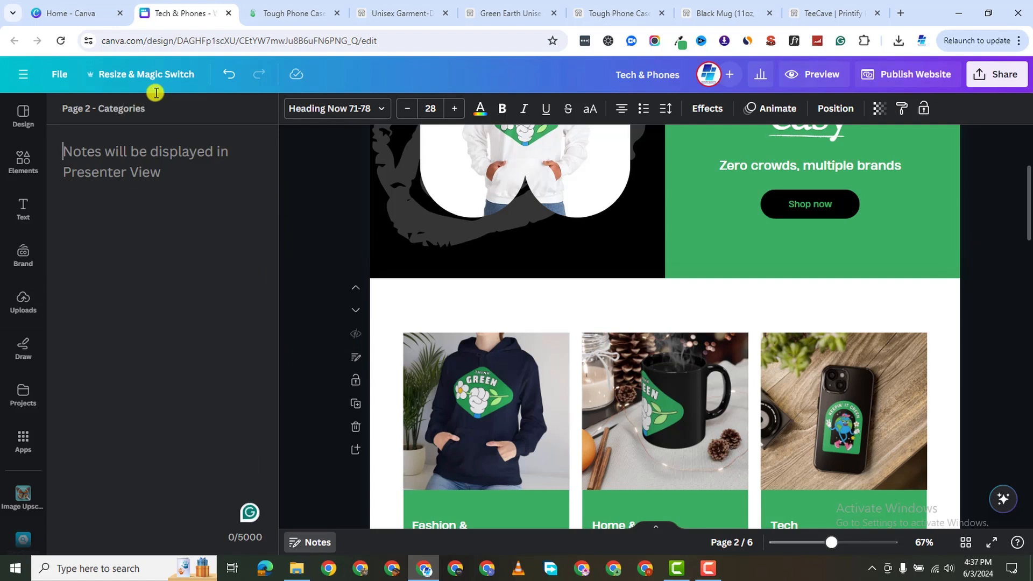
scroll(378, 397, "down", 5)
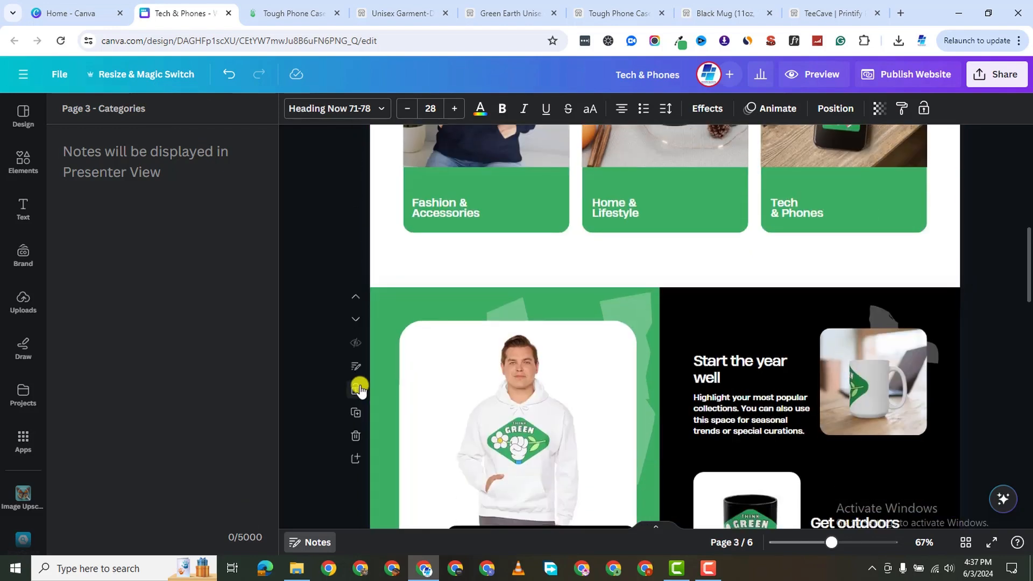
left_click(356, 369)
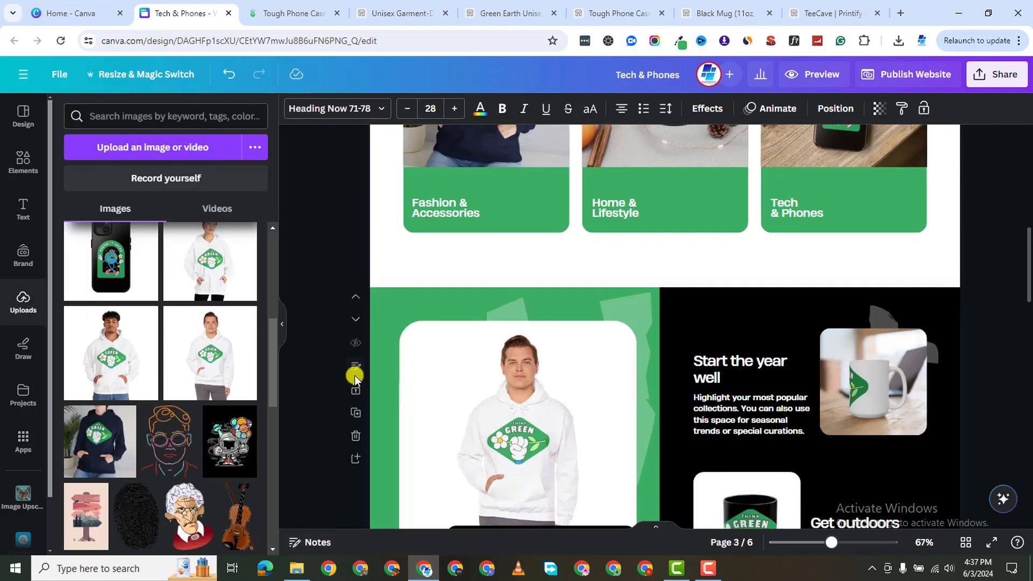
left_click(357, 371)
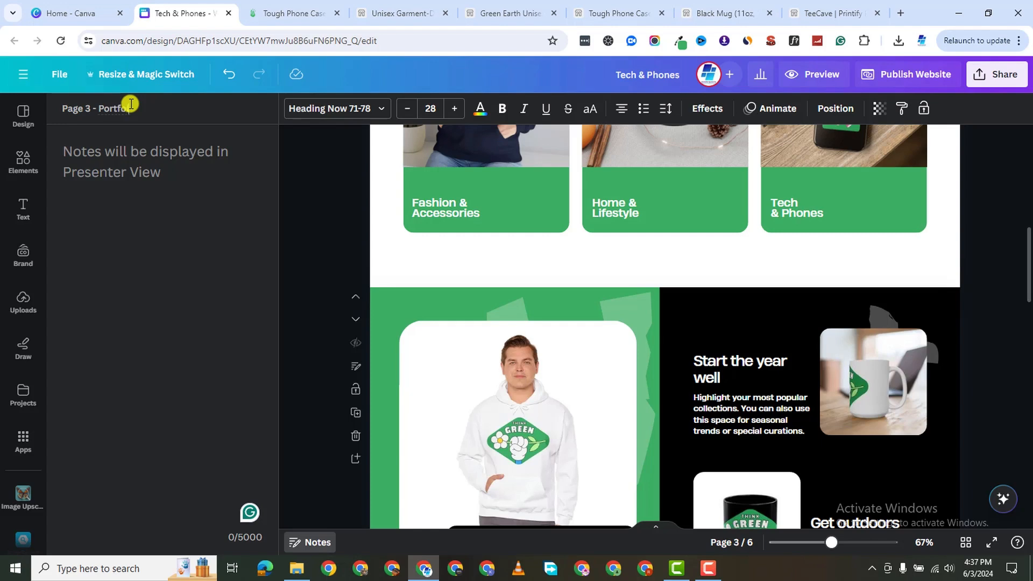
scroll(671, 192, "down", 6)
left_click(502, 344)
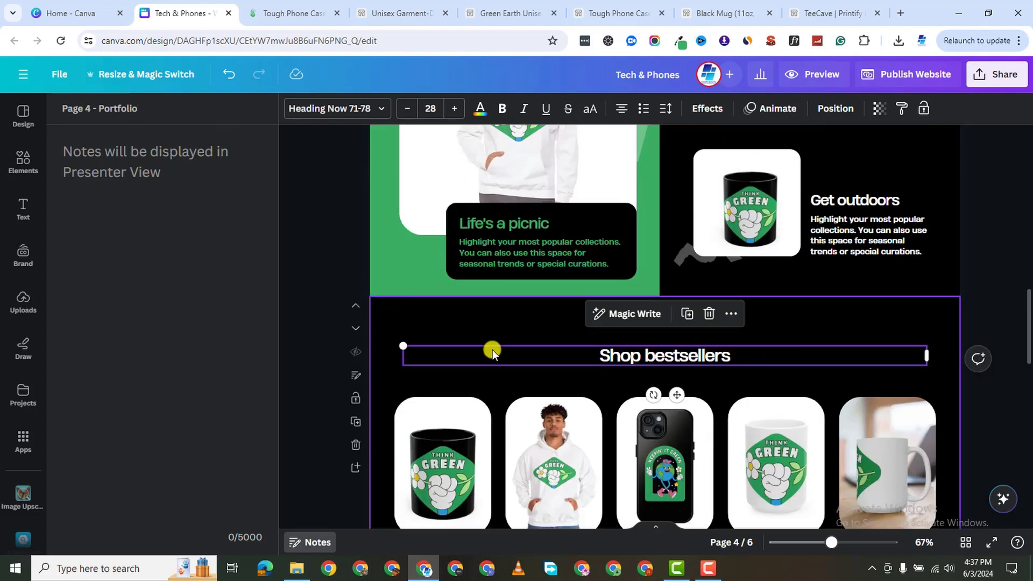
scroll(502, 337, "down", 1)
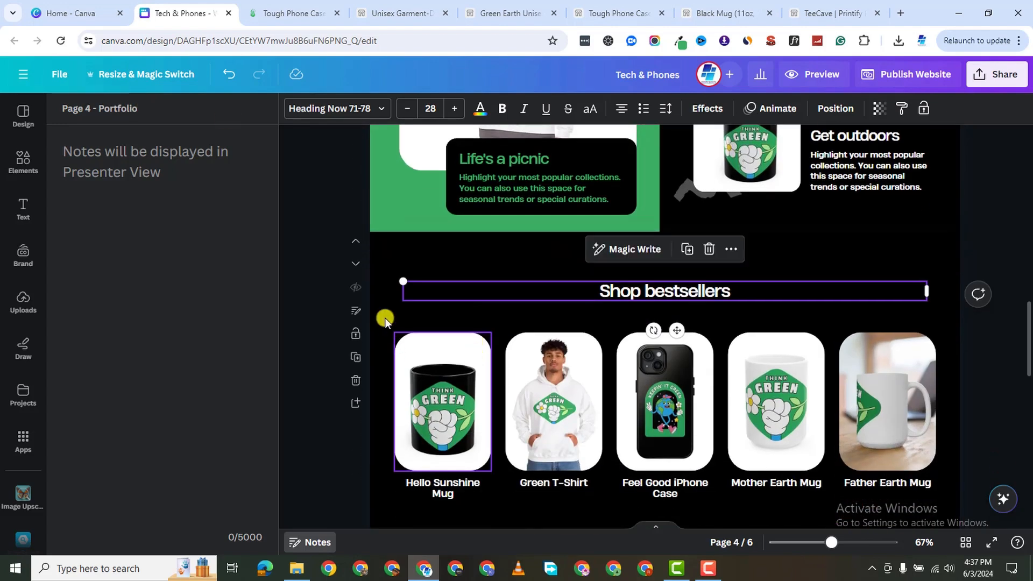
left_click(352, 315)
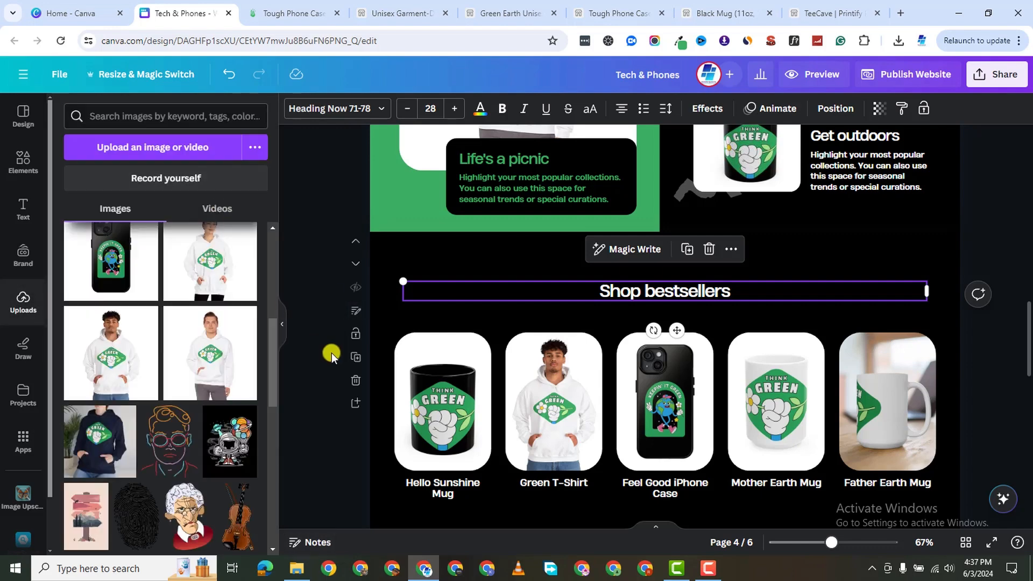
Check the title and notes panel for page 4.
left_click(354, 312)
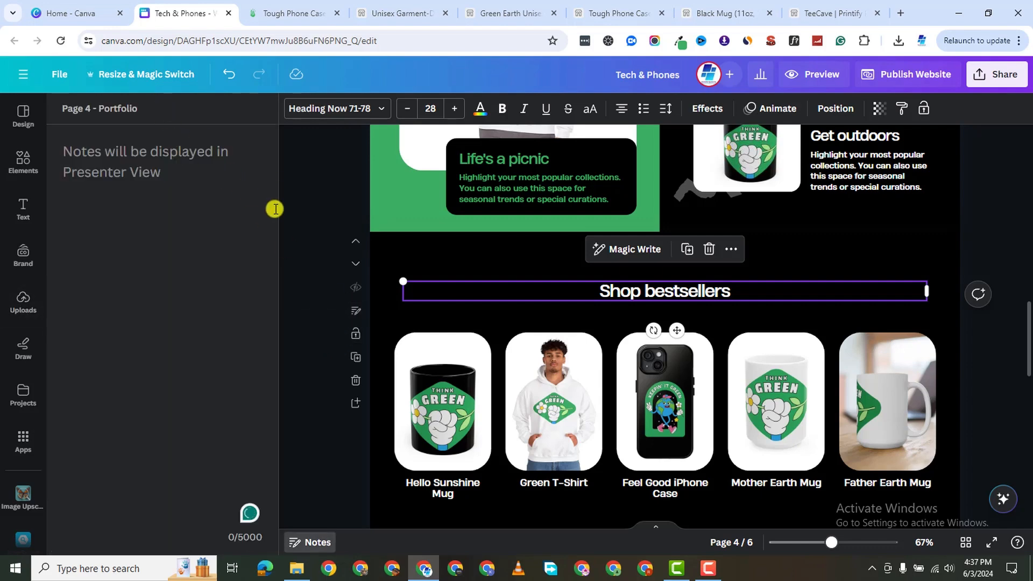
scroll(353, 311, "down", 1)
scroll(362, 295, "up", 4)
scroll(361, 296, "up", 3)
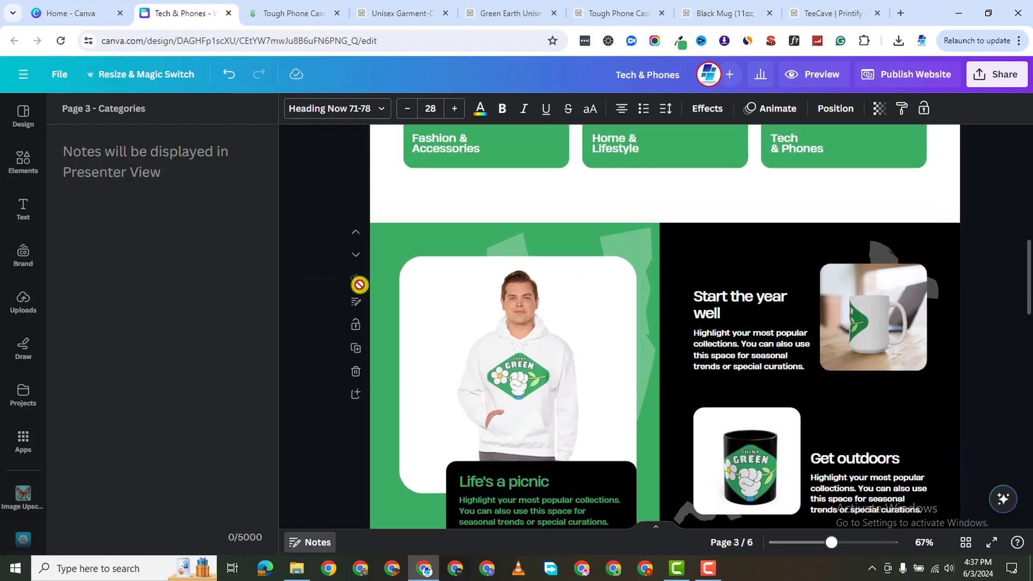
left_click(354, 305)
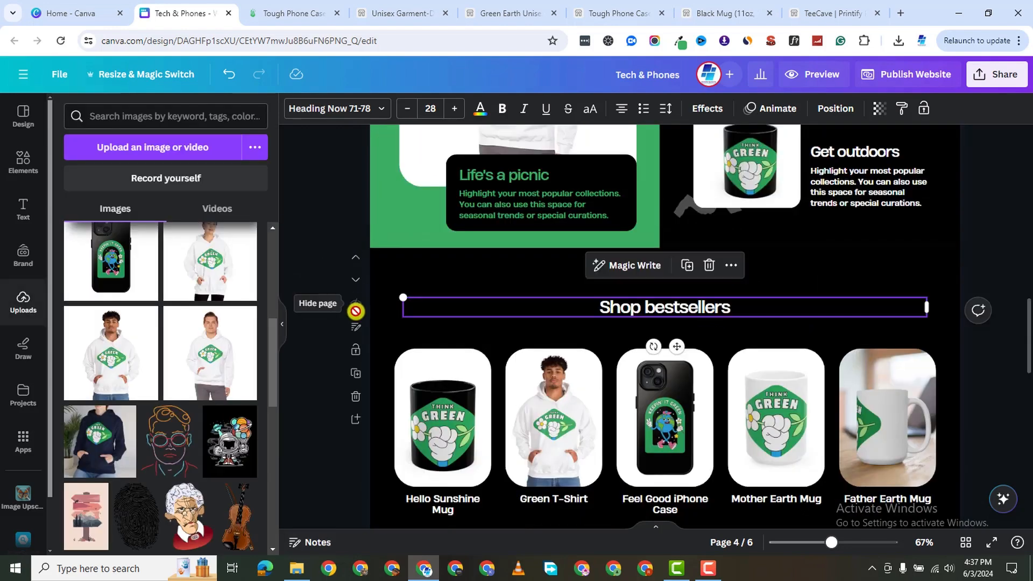
scroll(385, 279, "up", 5)
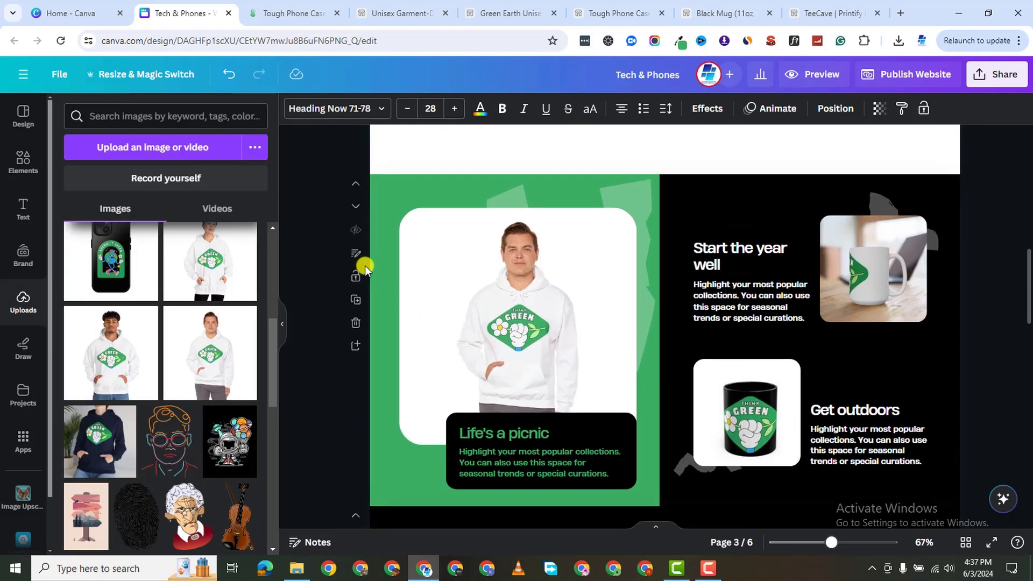
Type 'Po' in page 3's notes panel, then recheck page 2's notes.
left_click(357, 258)
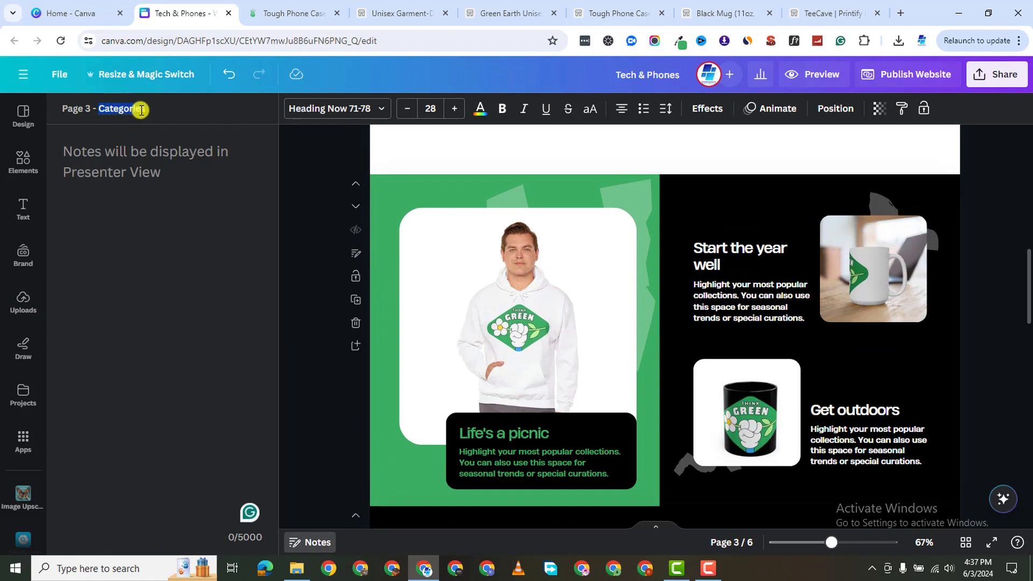
type("Portfolio")
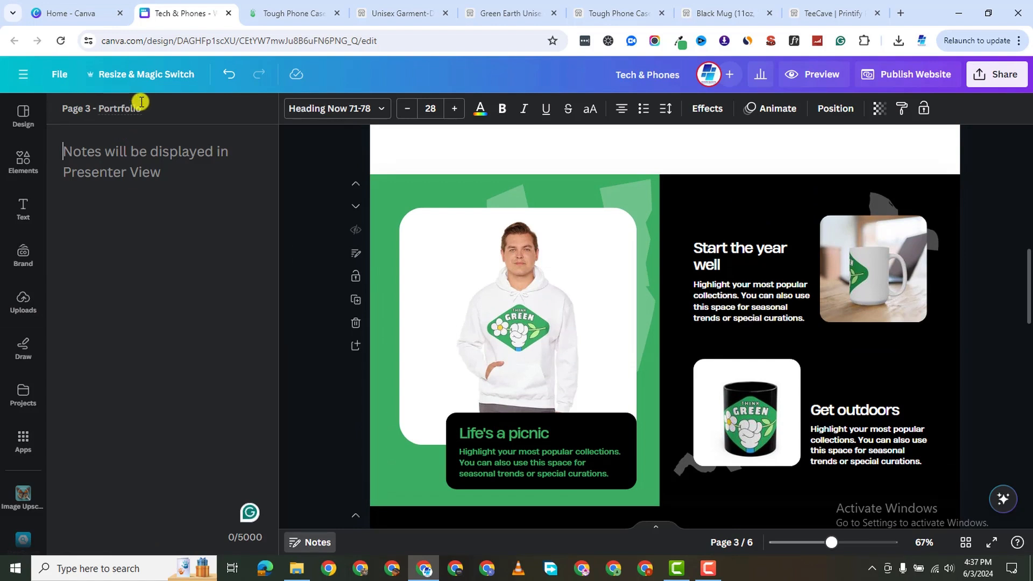
scroll(354, 253, "up", 5)
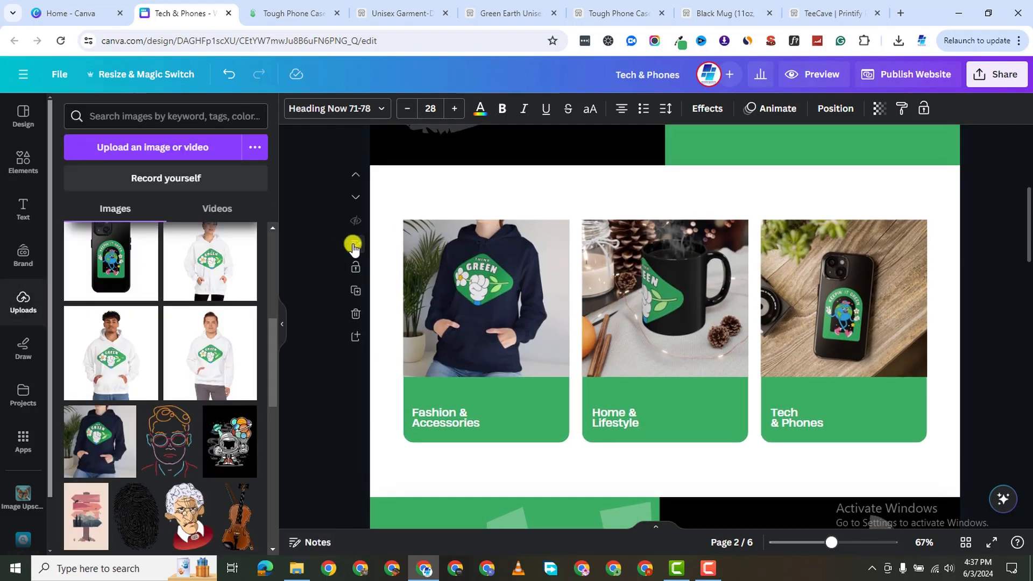
left_click(358, 245)
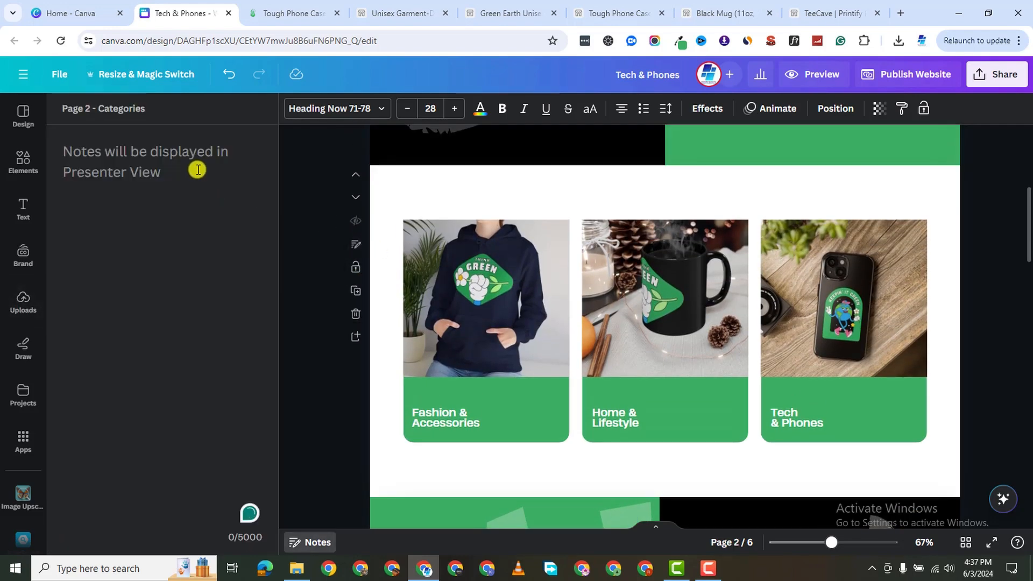
scroll(400, 419, "down", 10)
scroll(401, 418, "down", 2)
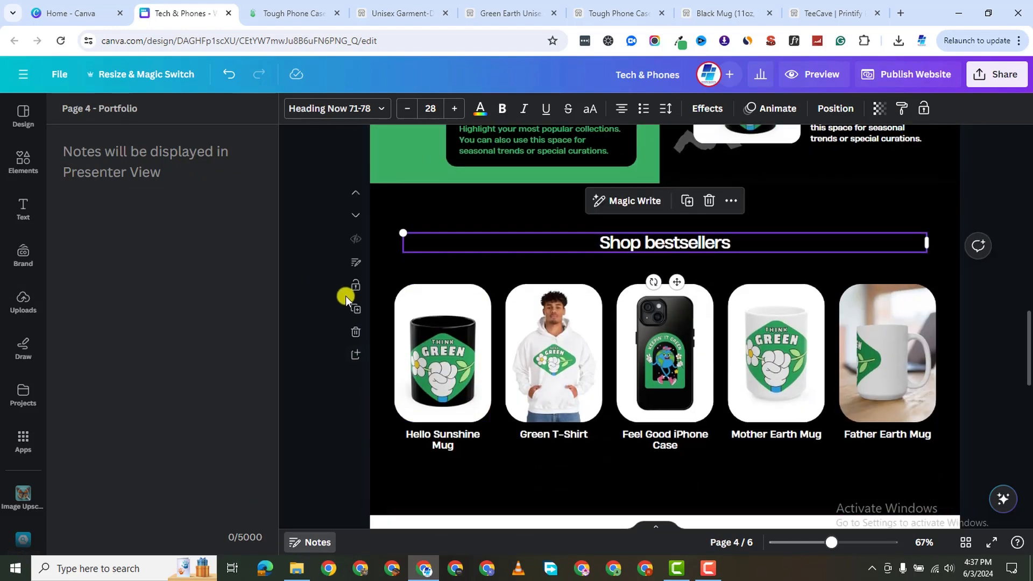
left_click(355, 266)
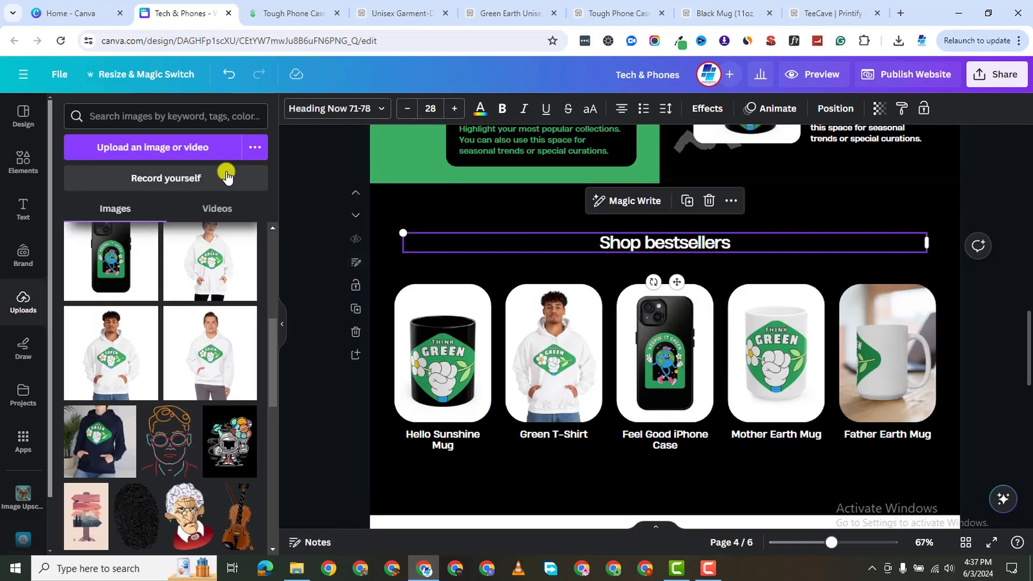
Select the word Portfolio in page 4's title.
left_click(357, 267)
double_click(135, 111)
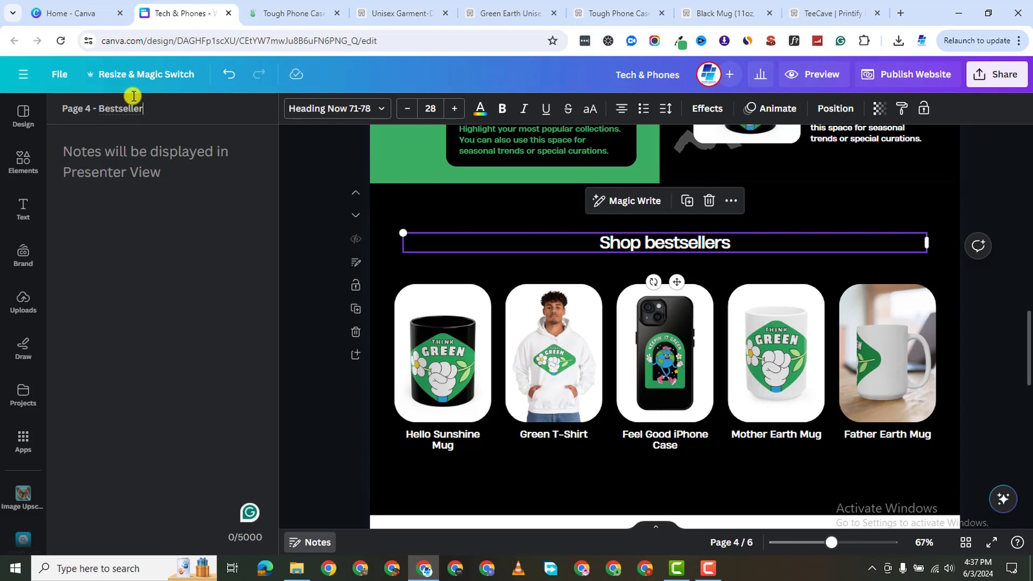
scroll(708, 276, "down", 7)
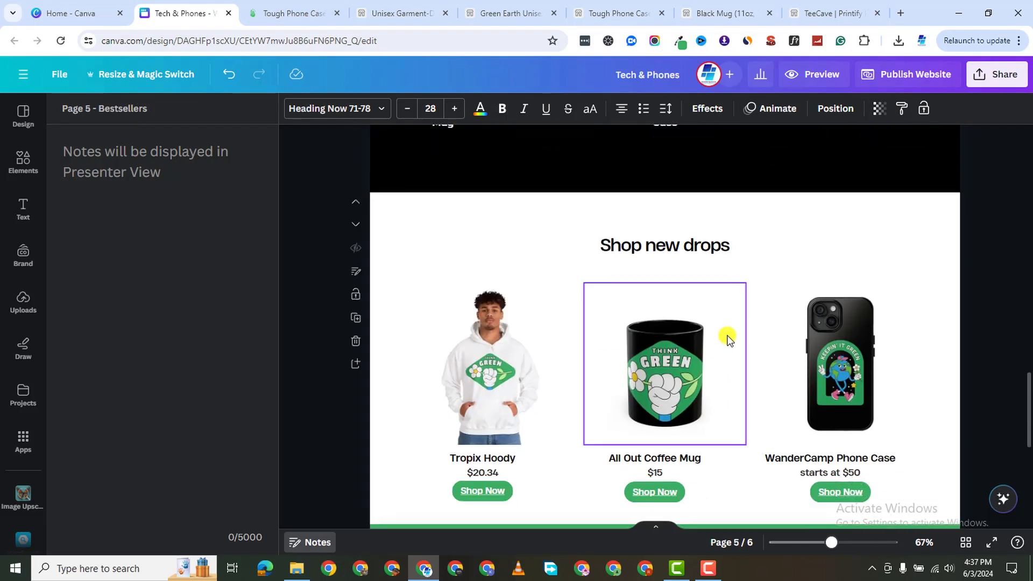
scroll(360, 177, "up", 3)
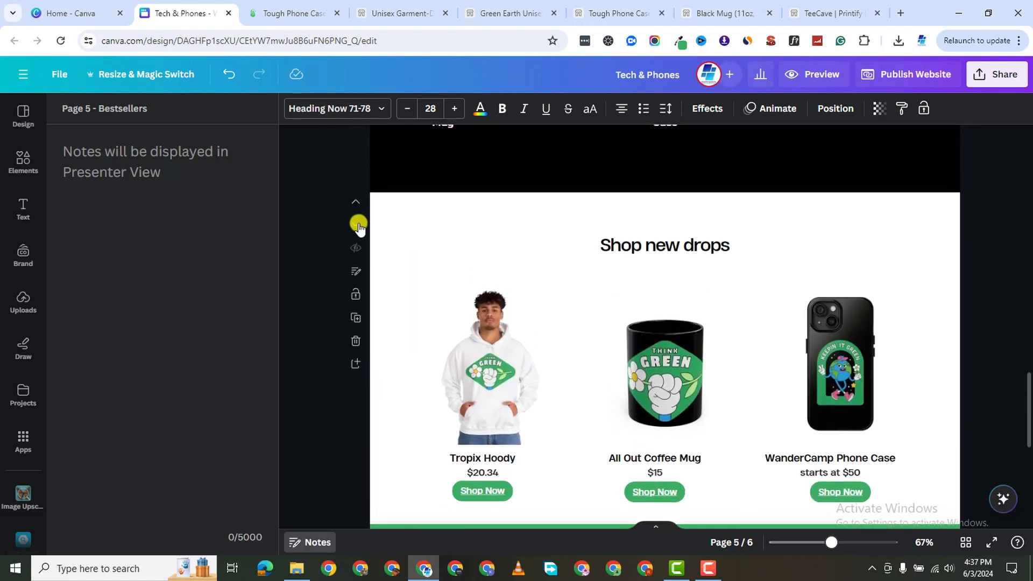
left_click(357, 273)
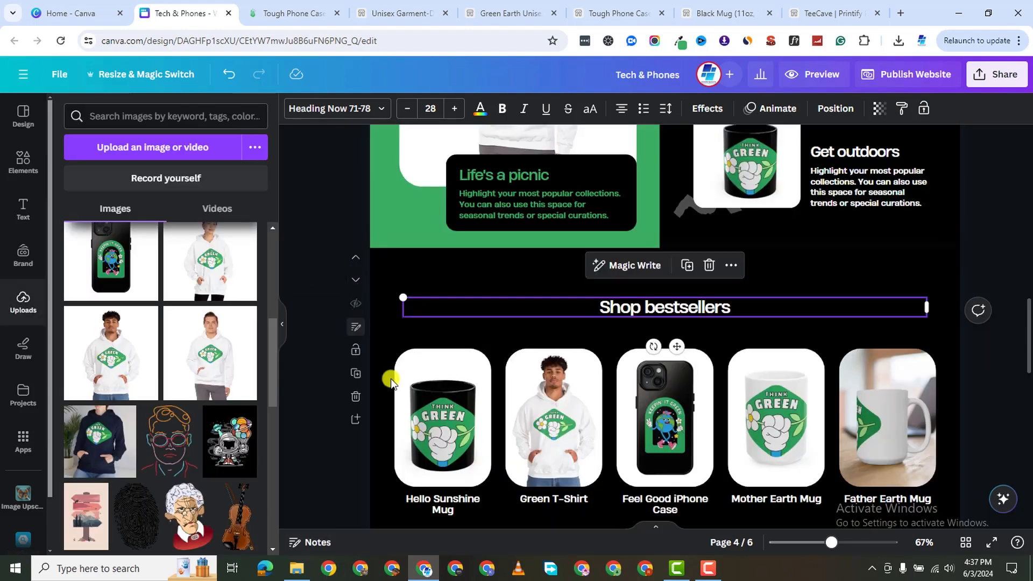
Begin retitling page 5 from Bestsellers, typing 'S' for Shop.
scroll(543, 298, "down", 1)
left_click(389, 219)
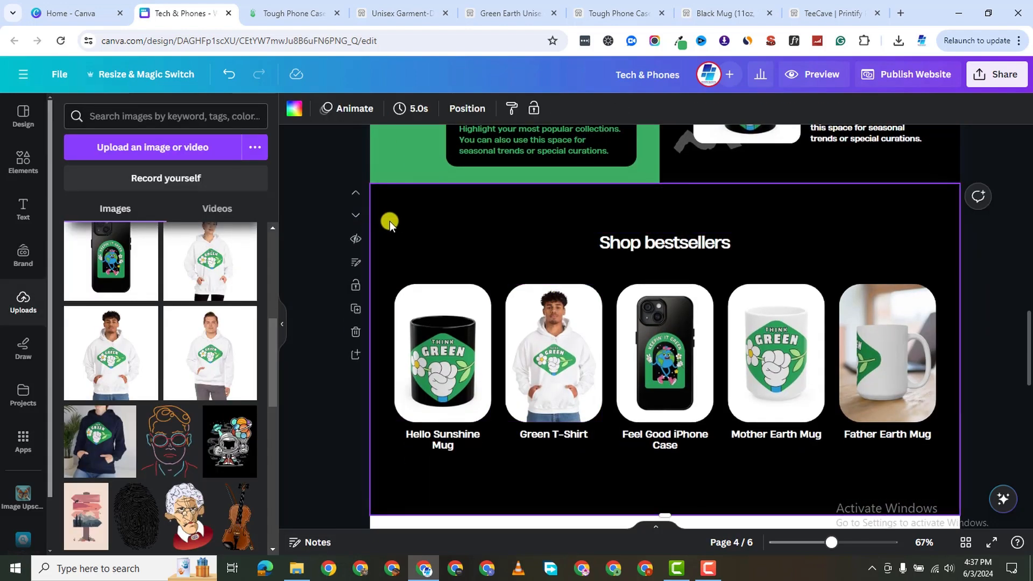
scroll(434, 308, "down", 3)
scroll(432, 323, "down", 5)
scroll(425, 301, "up", 2)
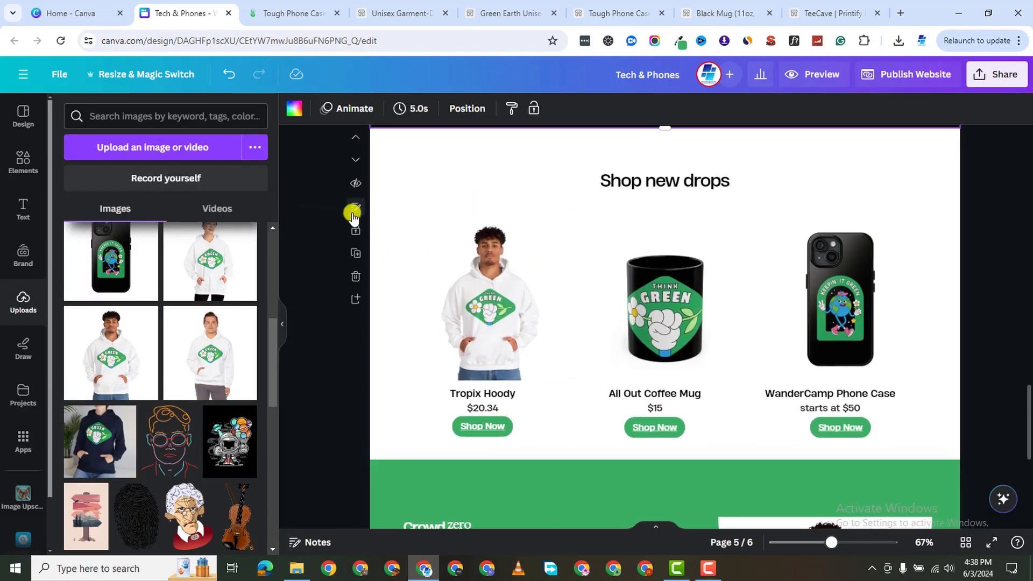
left_click(355, 211)
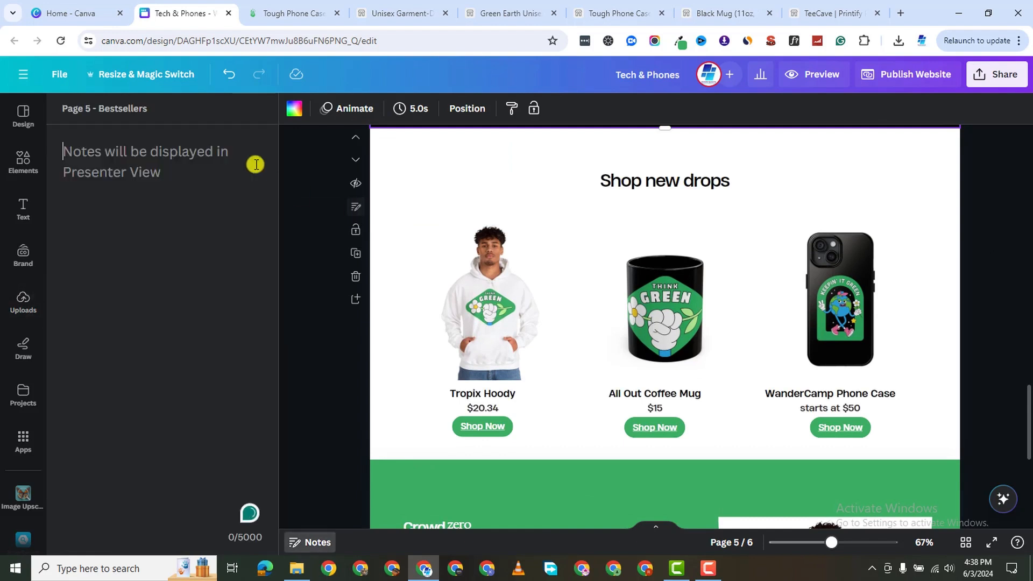
double_click(140, 104)
type("Shop")
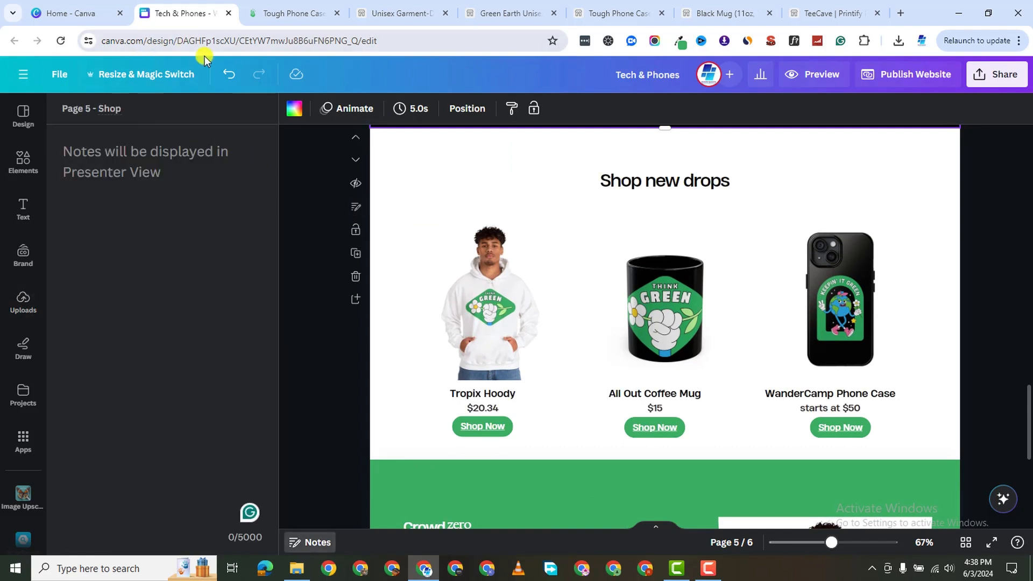
scroll(376, 281, "down", 3)
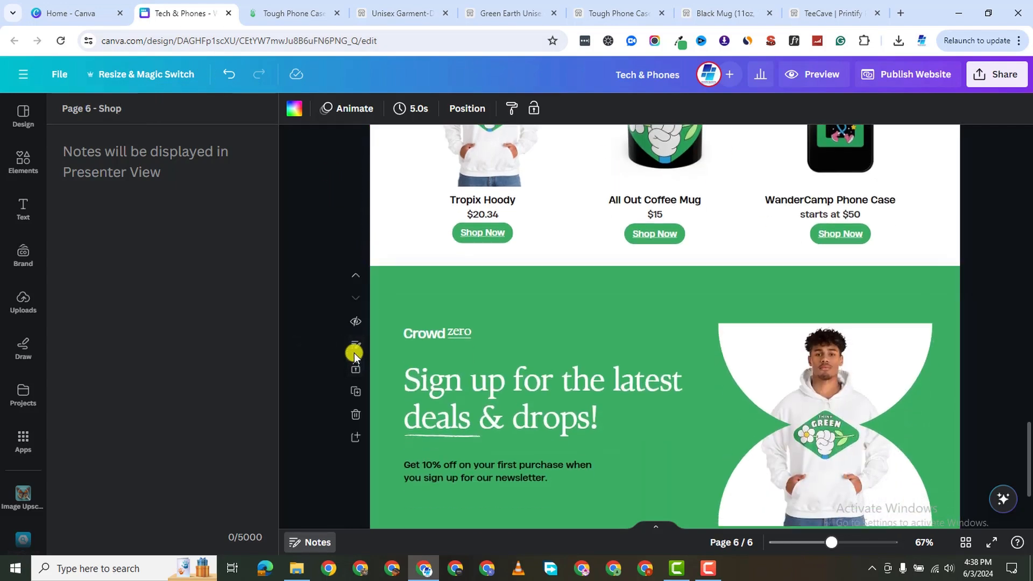
scroll(392, 396, "down", 3)
left_click(354, 220)
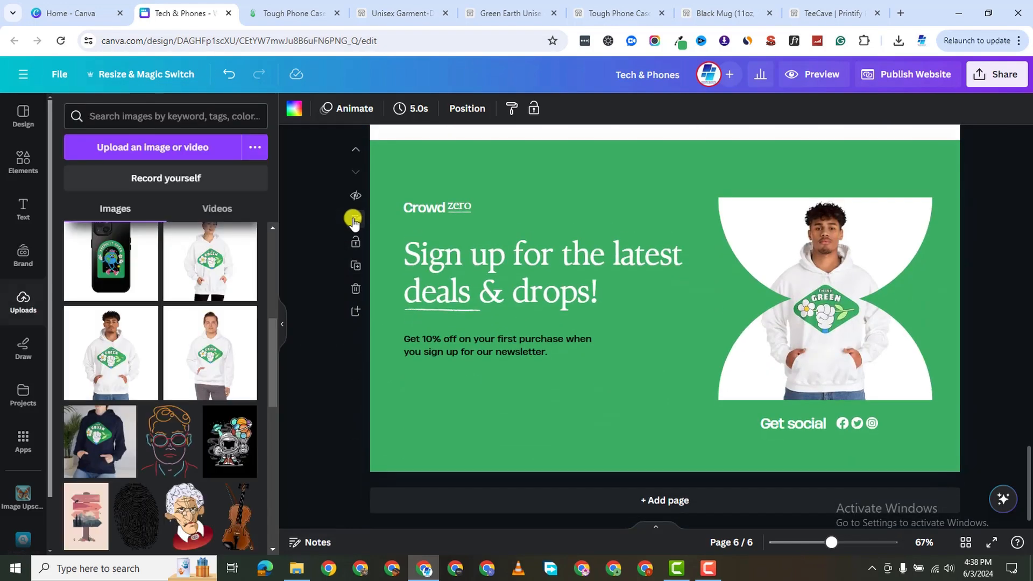
Put page 6's title into editing for the Connect name.
left_click(357, 220)
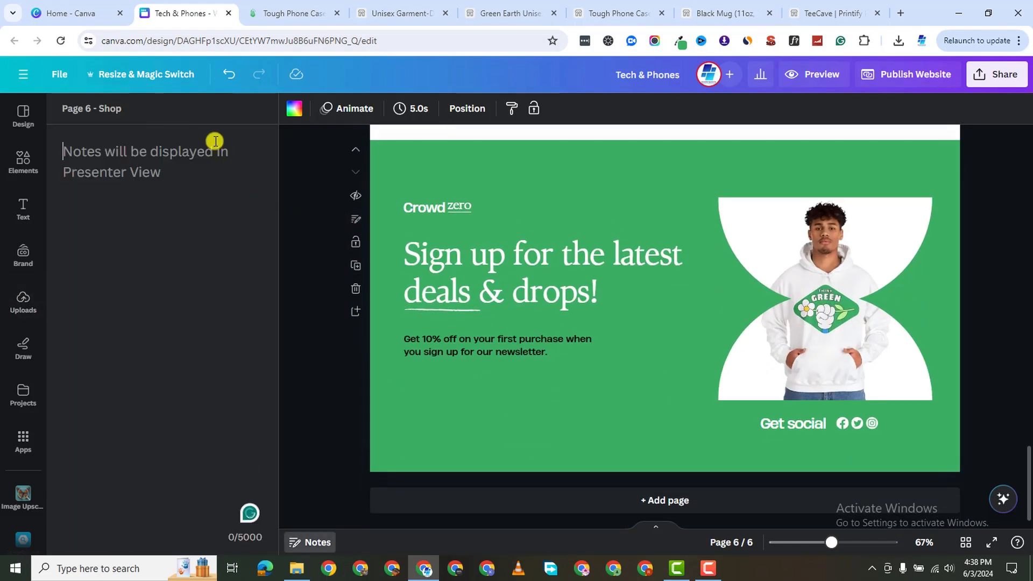
left_click(137, 105)
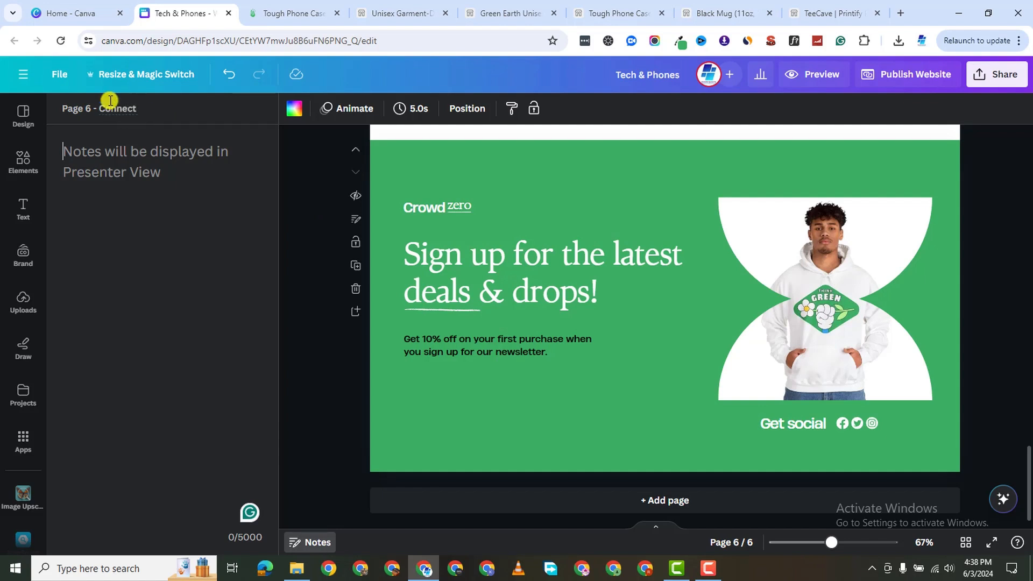
scroll(415, 288, "up", 5)
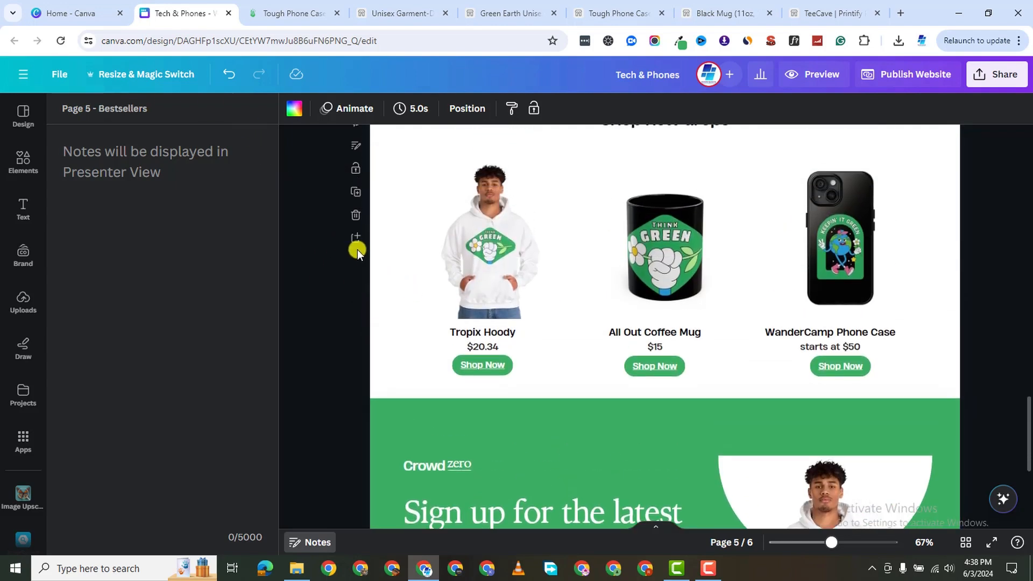
left_click(357, 209)
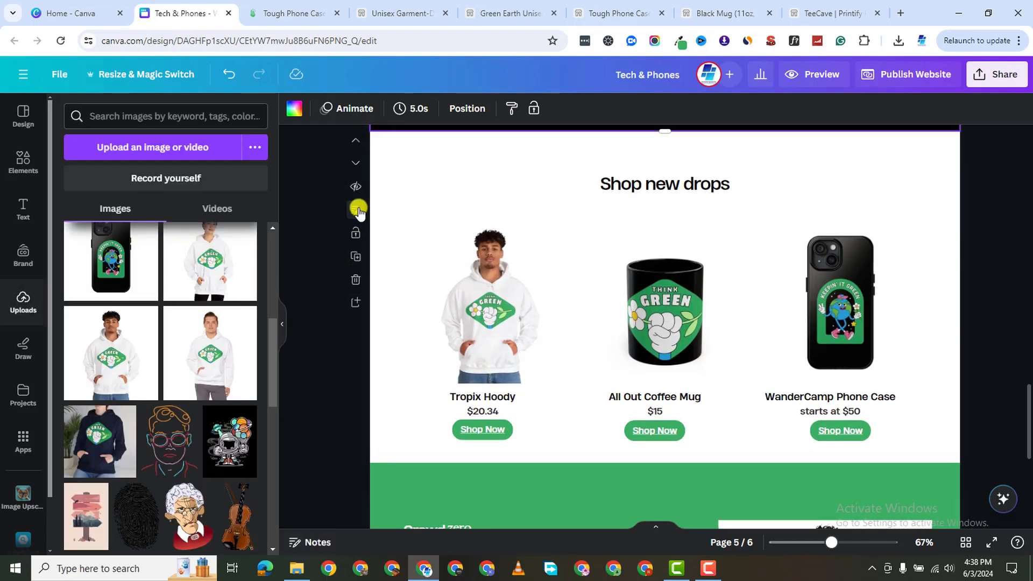
Replace Bestsellers in page 5's title, typing 'S' toward Shop.
left_click(357, 209)
double_click(142, 109)
type("Shop")
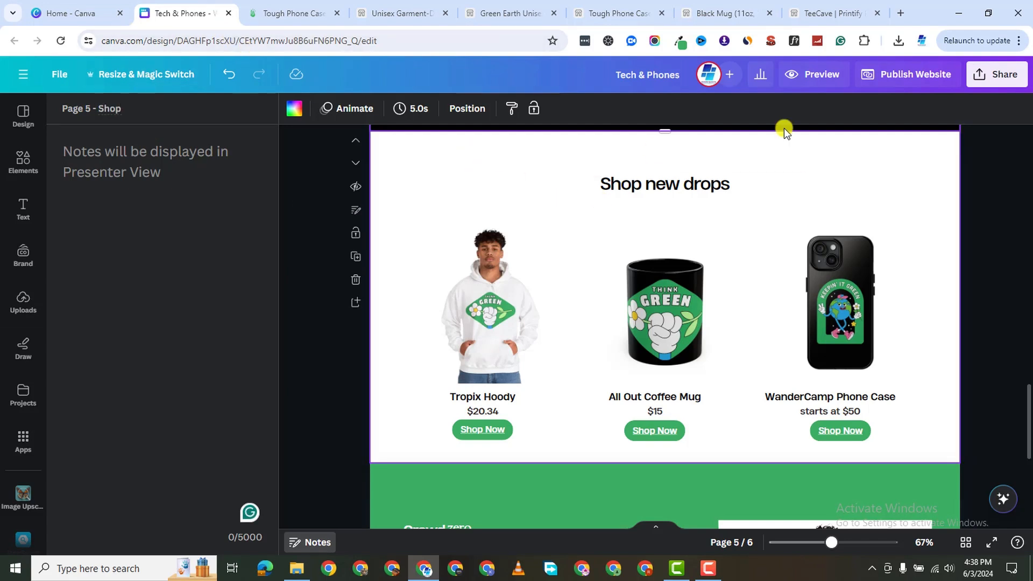
left_click(315, 237)
scroll(399, 258, "down", 2)
scroll(400, 234, "up", 5)
scroll(364, 182, "up", 5)
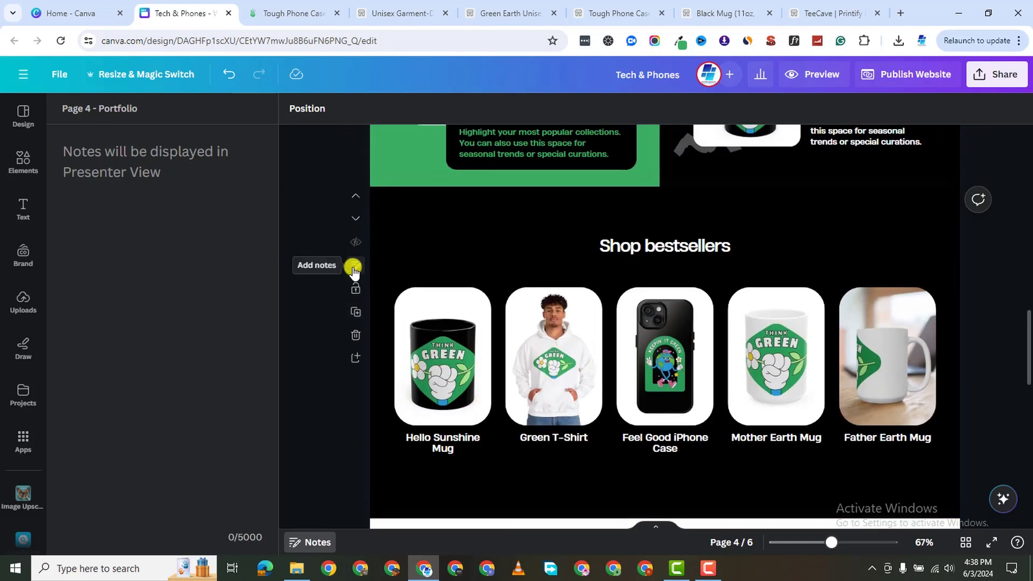
left_click(354, 269)
Retitle page 4 from Portfolio to Bestsellers.
left_click(354, 269)
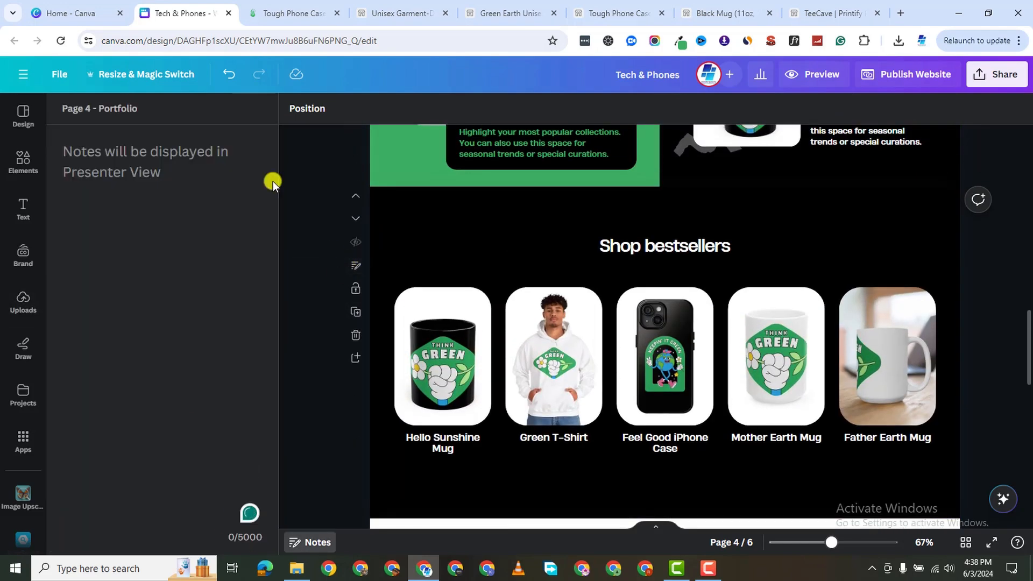
double_click(122, 107)
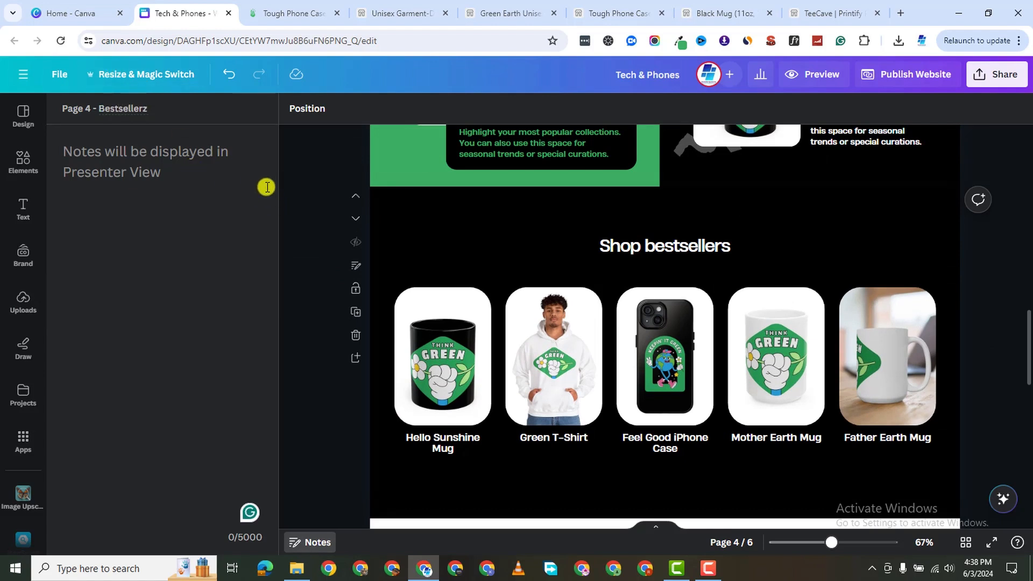
scroll(292, 232, "up", 3)
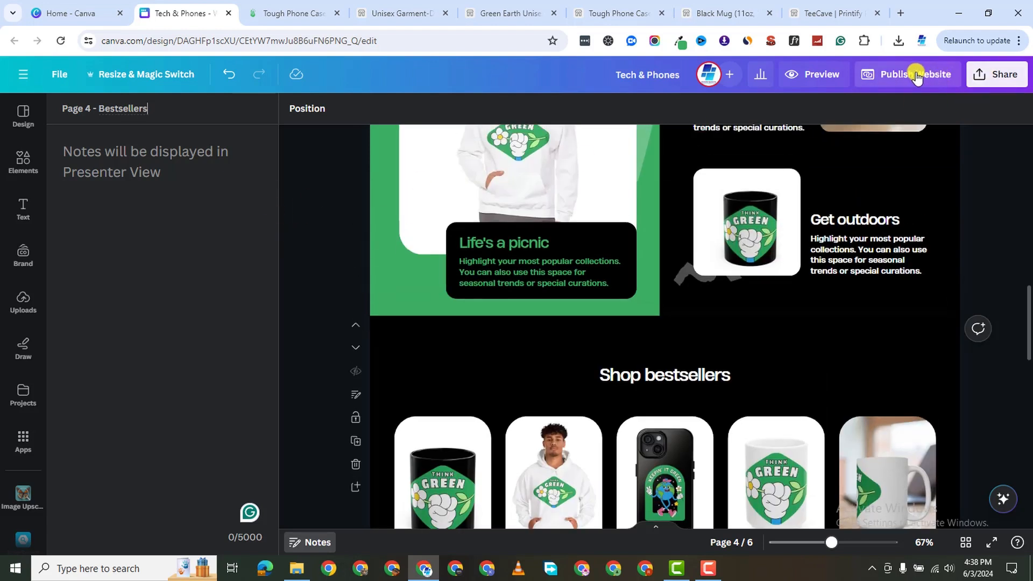
Set the website address to yes-test.my.canva.site/techcave and publish it.
left_click(913, 74)
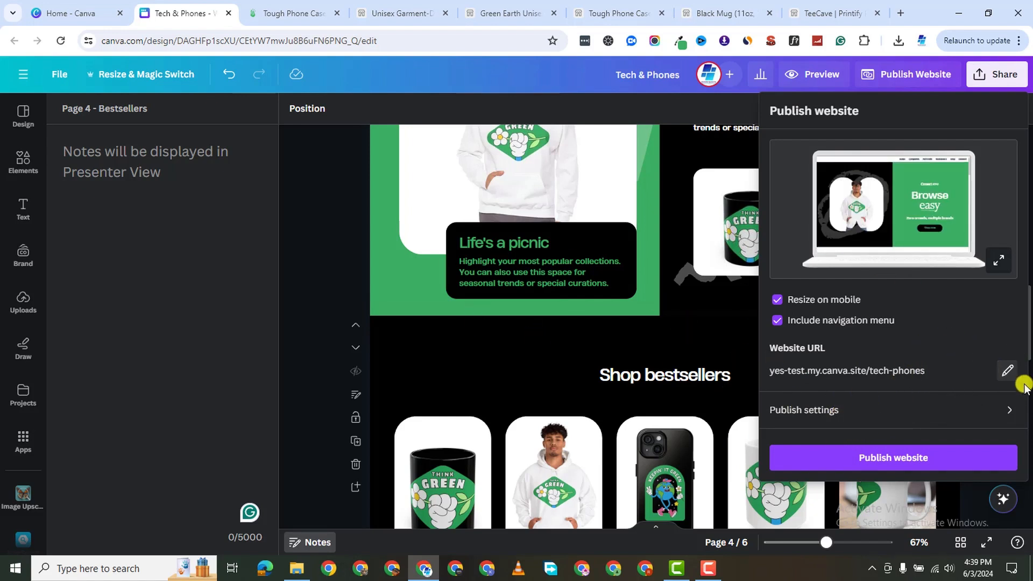
left_click(999, 371)
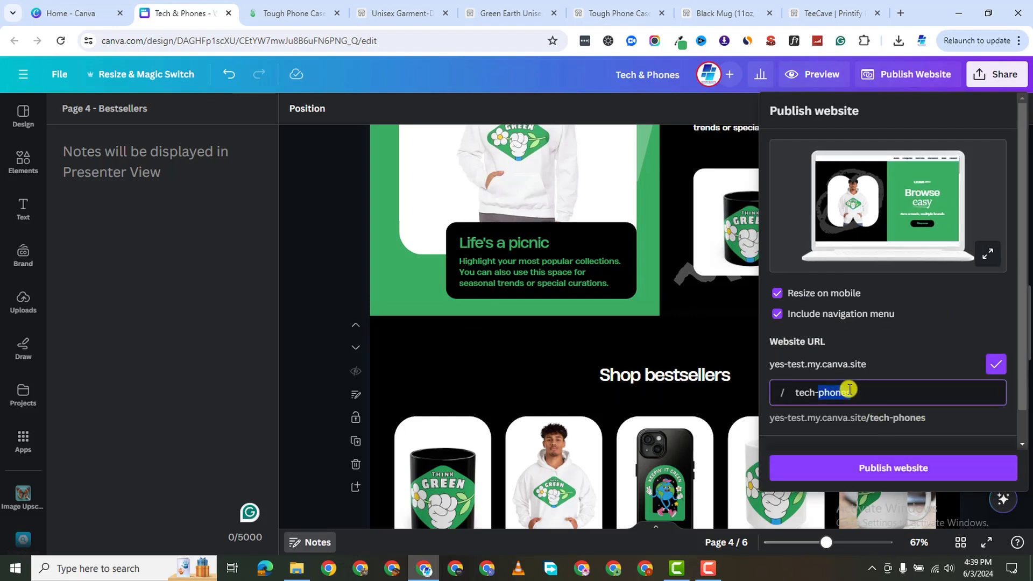
type("te")
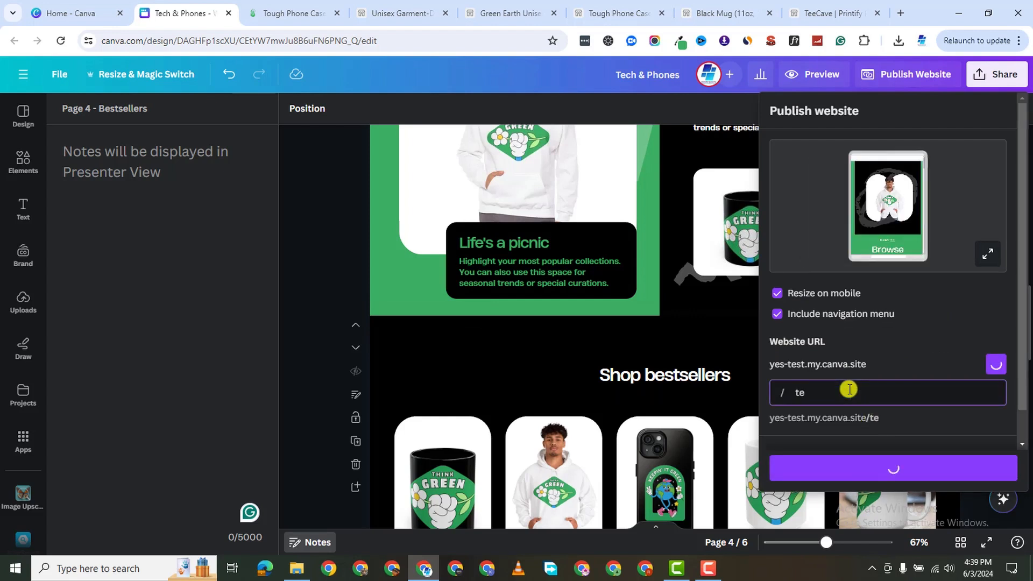
type("chcave")
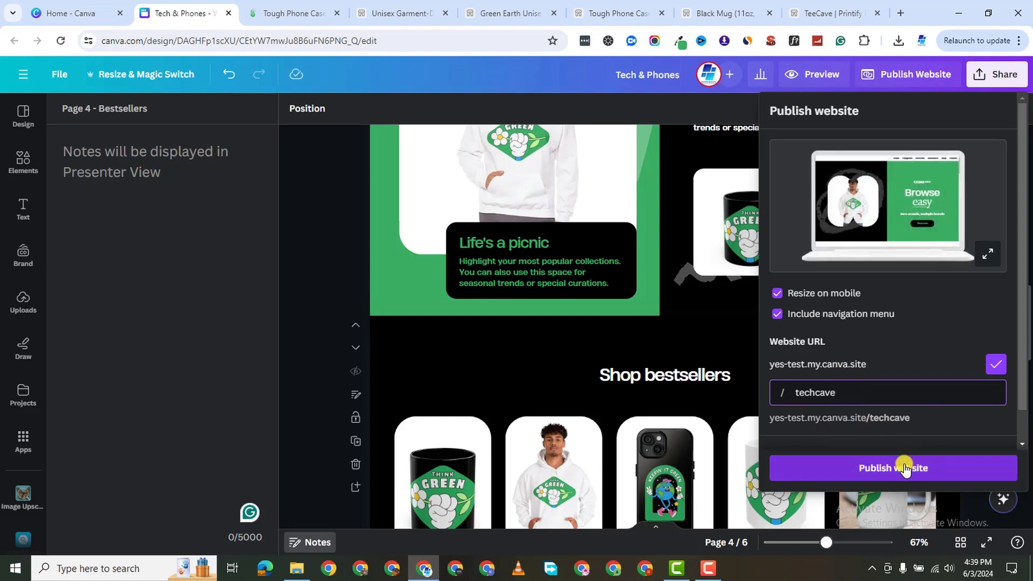
left_click(869, 467)
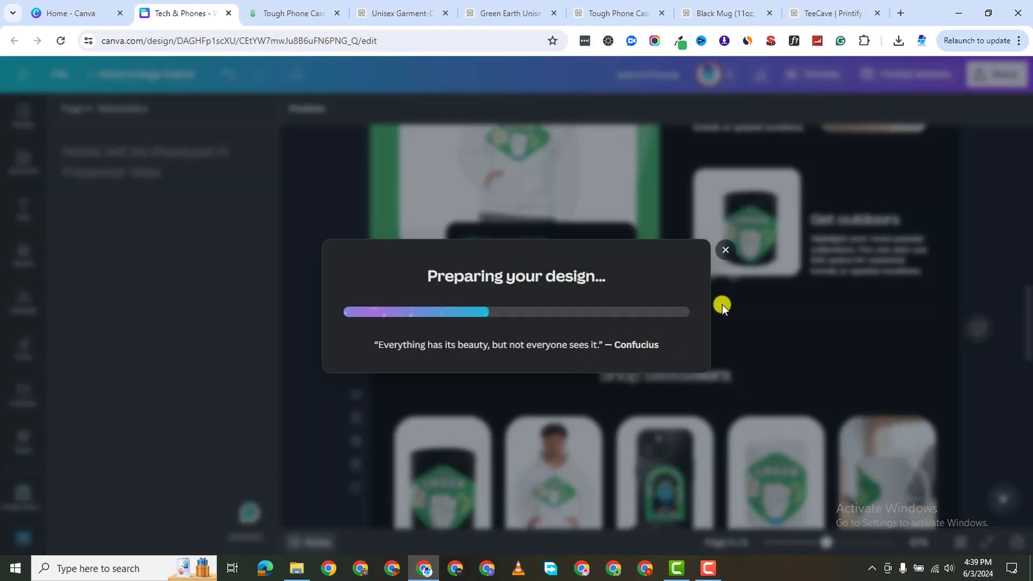
left_click(724, 250)
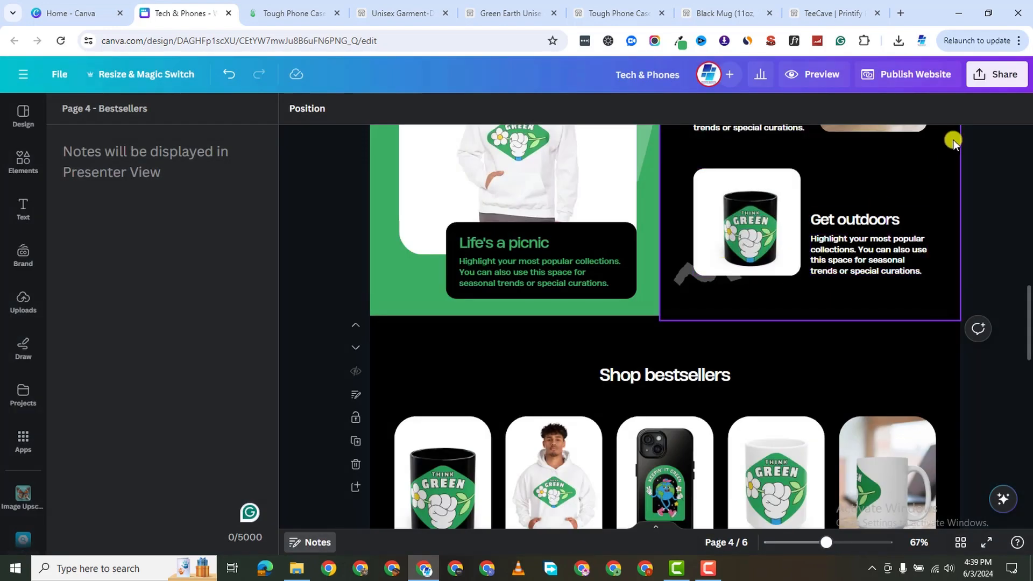
left_click(804, 76)
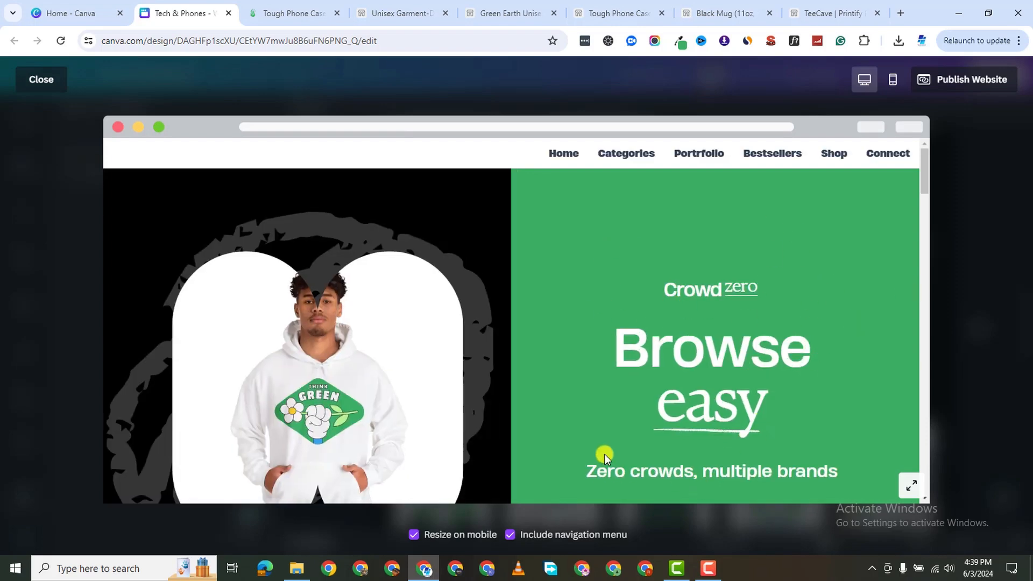
scroll(592, 337, "down", 10)
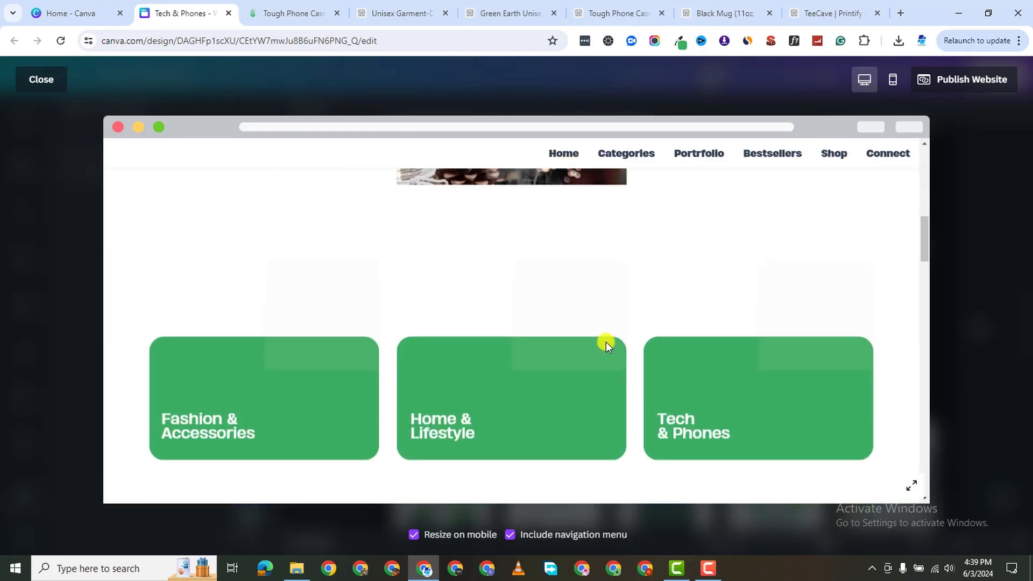
scroll(612, 344, "down", 8)
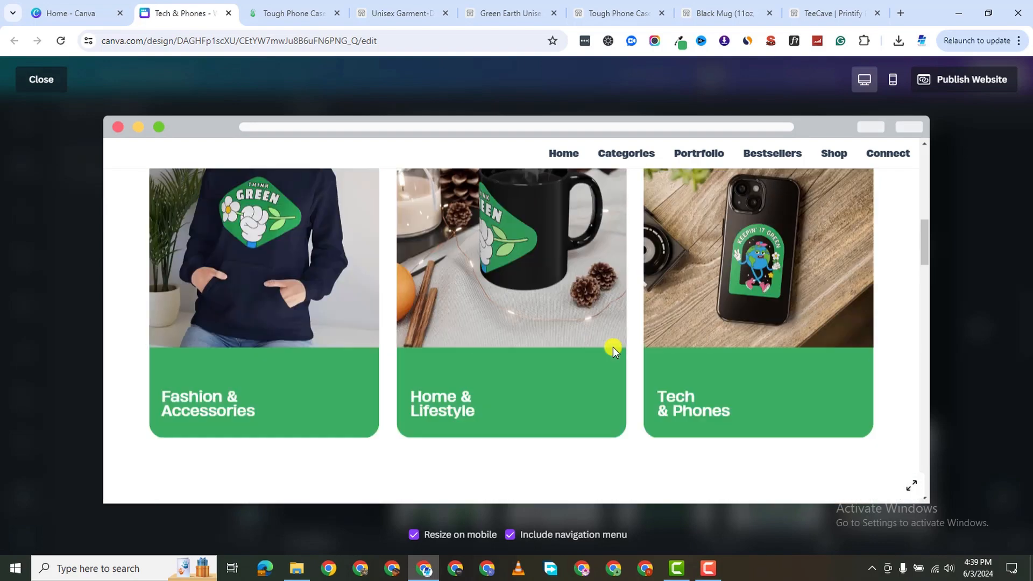
scroll(613, 346, "down", 15)
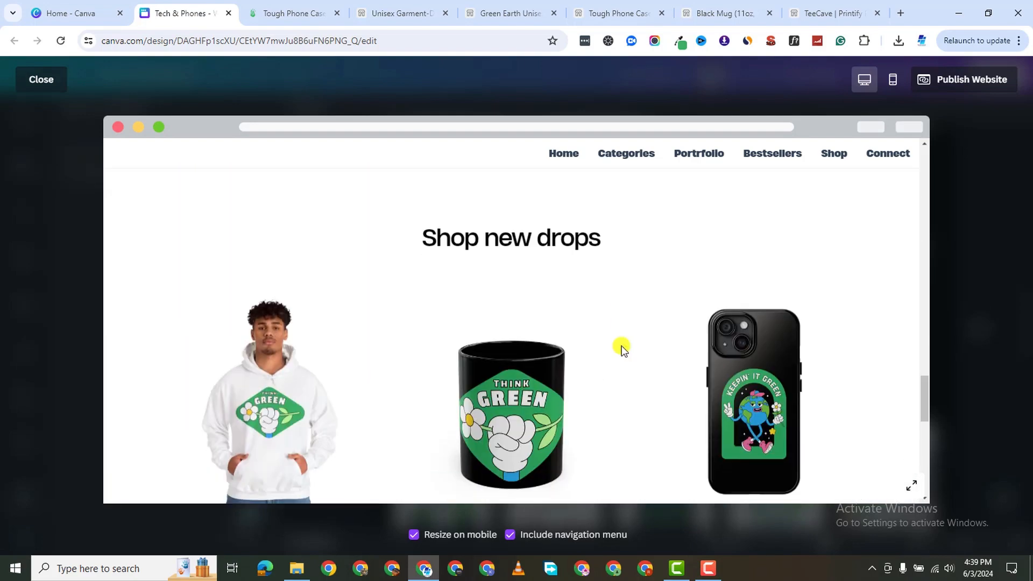
left_click(893, 79)
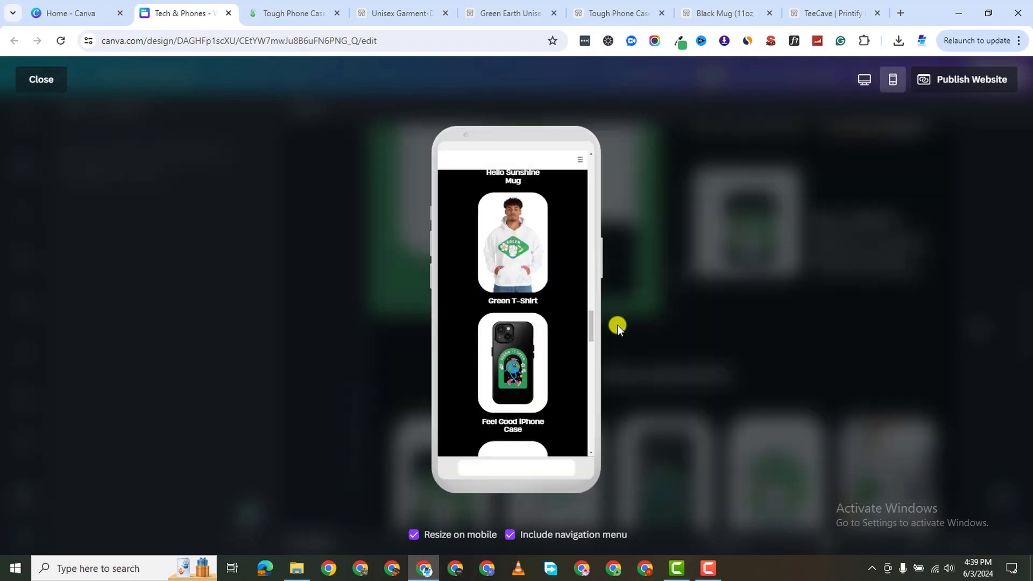
scroll(509, 253, "up", 10)
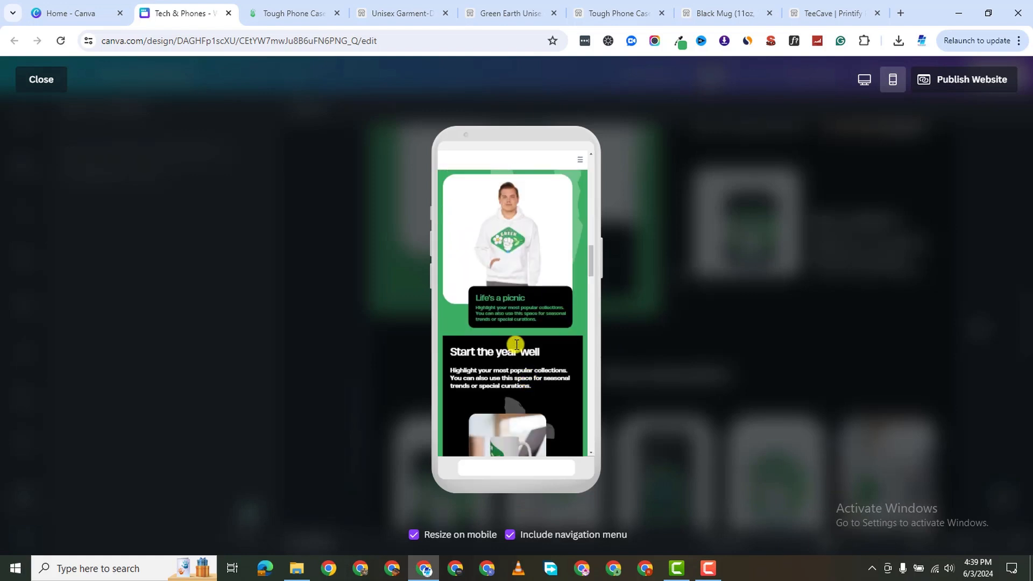
scroll(529, 307, "up", 10)
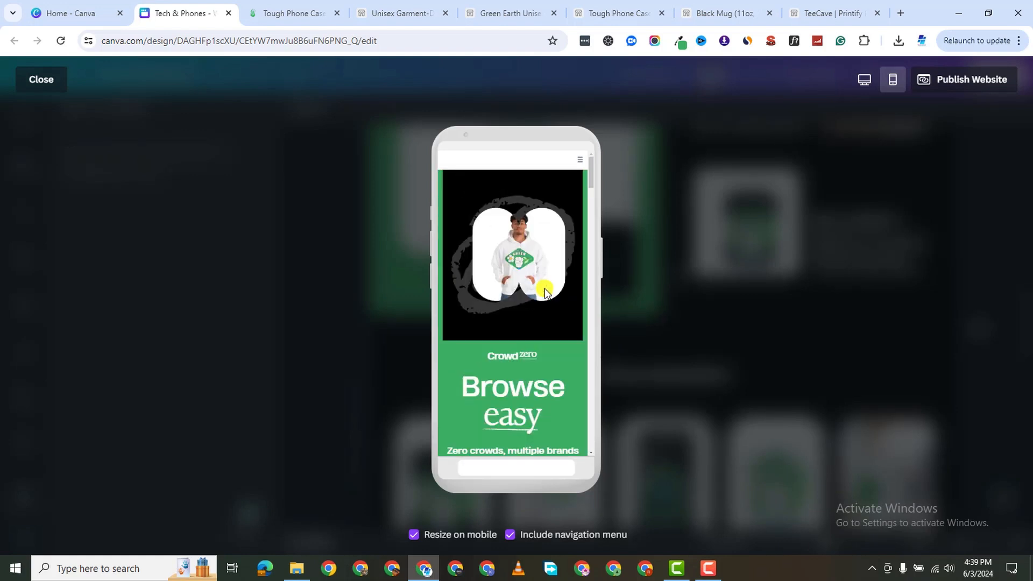
scroll(538, 312, "down", 15)
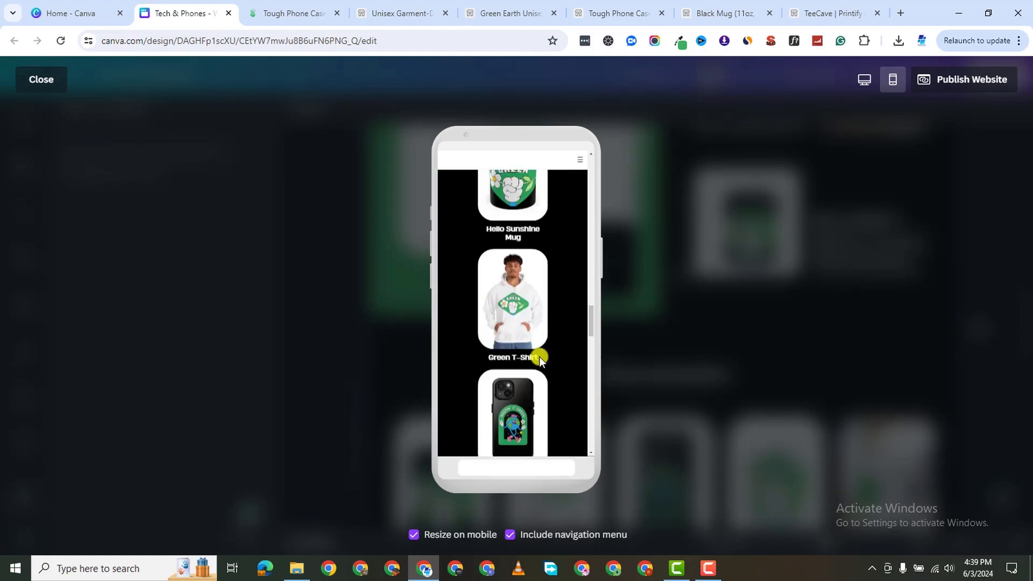
scroll(544, 361, "down", 5)
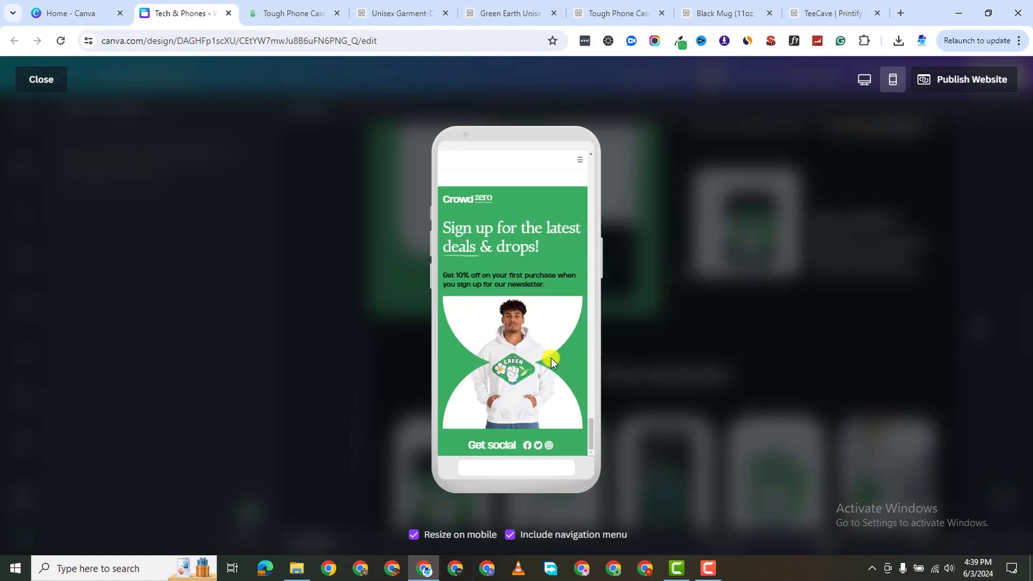
Replace tech-phones with teecave in the website URL and publish the site.
left_click(941, 82)
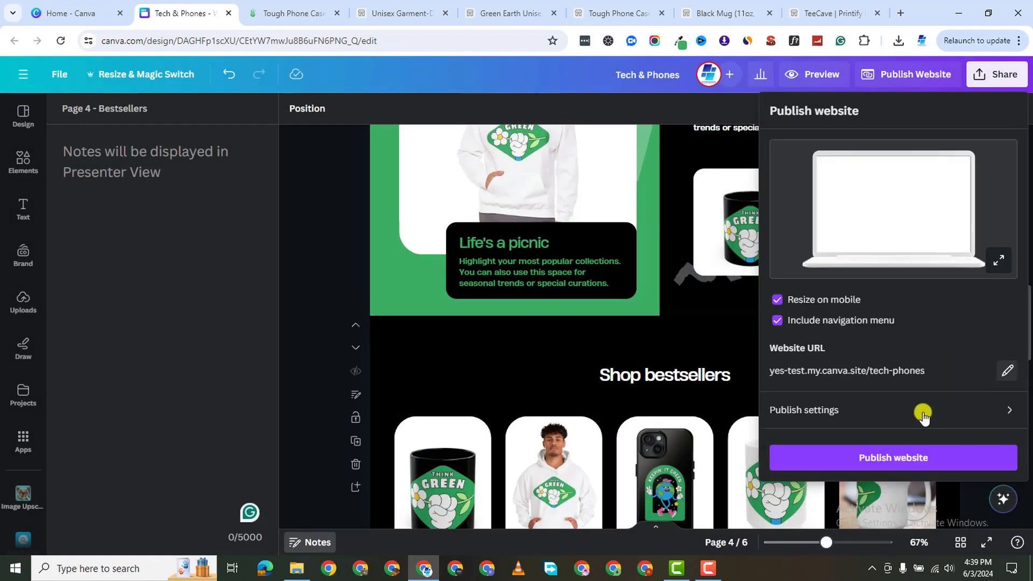
left_click(1006, 370)
double_click(915, 392)
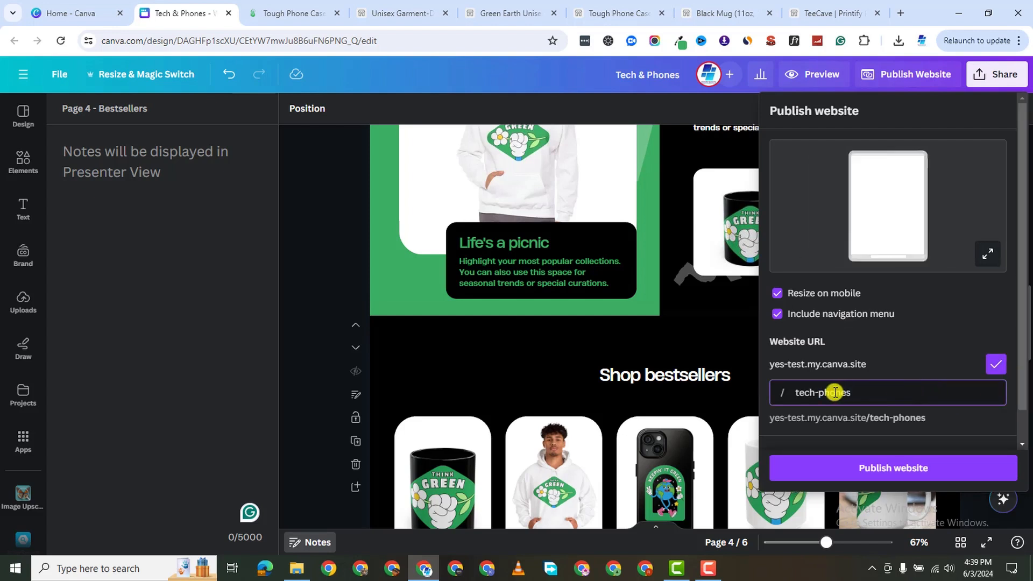
type("tech")
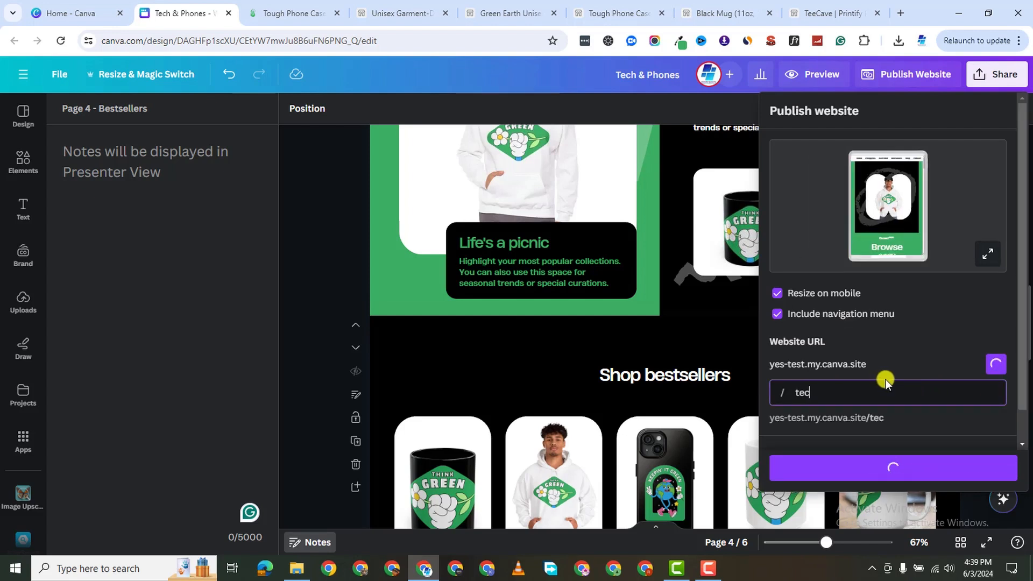
key("BackSpace")
key("BackSpace")
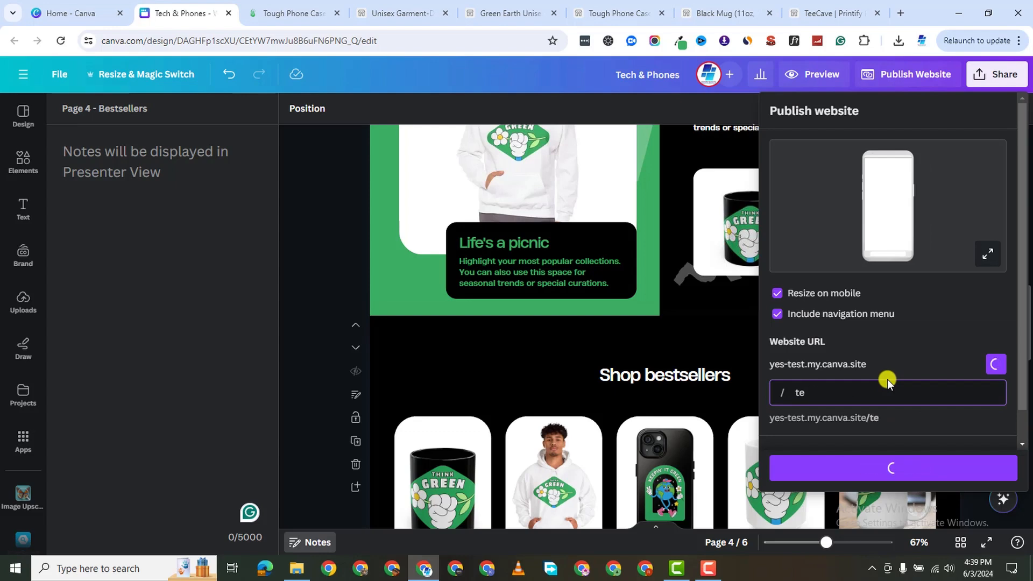
type("ecave")
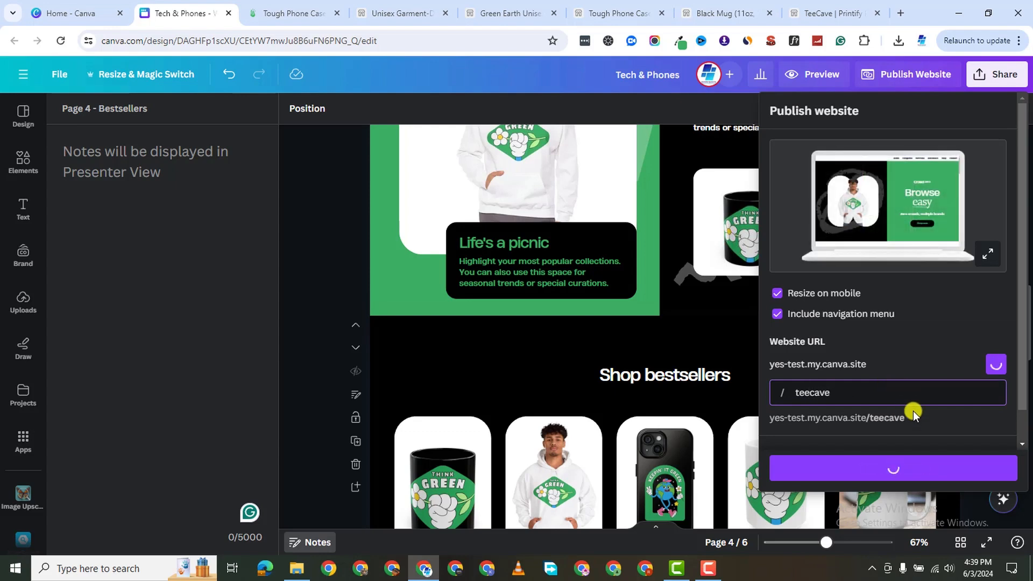
left_click(897, 476)
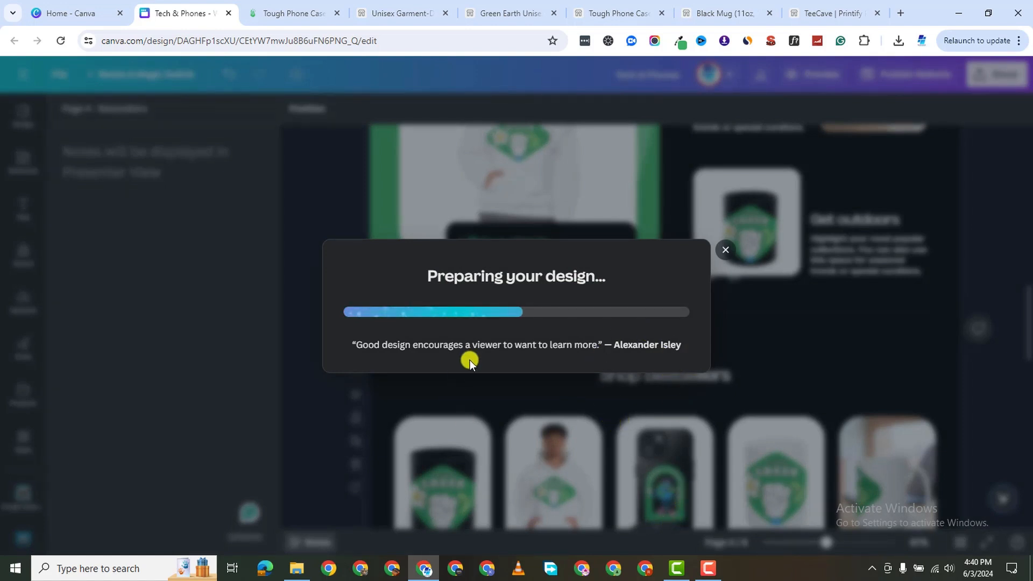
left_click(707, 566)
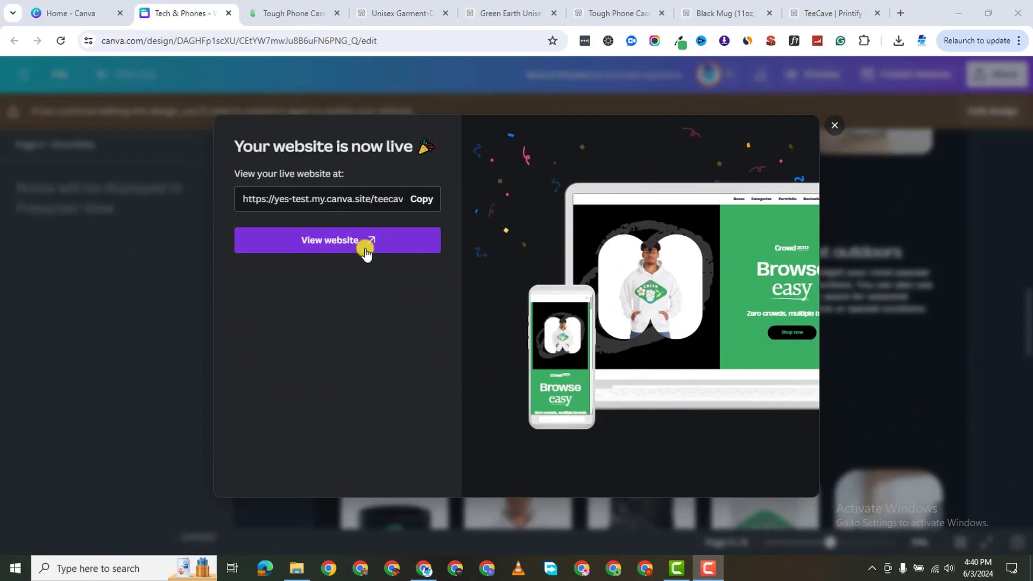
Open yes-test.my.canva.site/teecave in a new tab and scroll over its green hero.
right_click(333, 240)
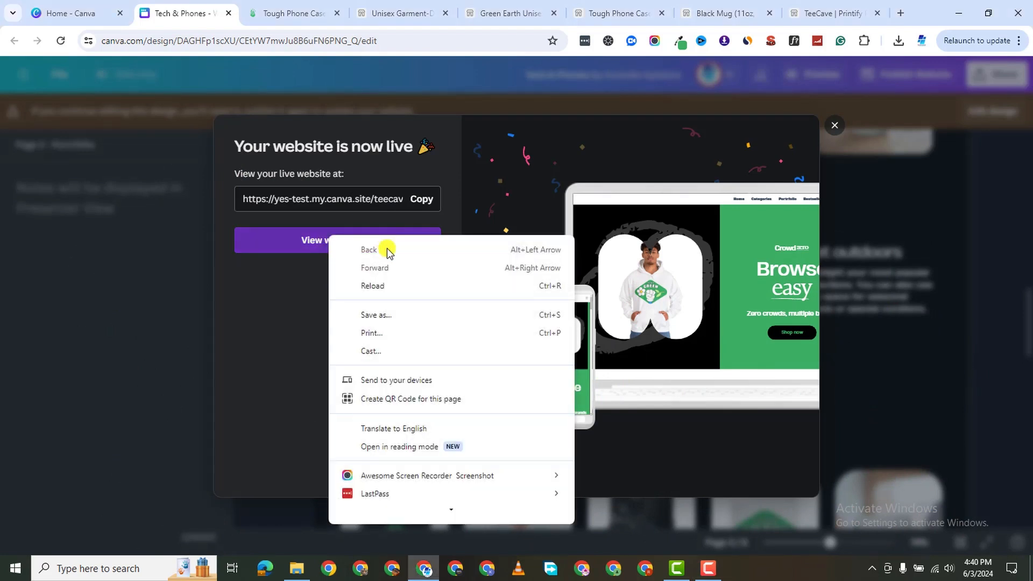
left_click(307, 244)
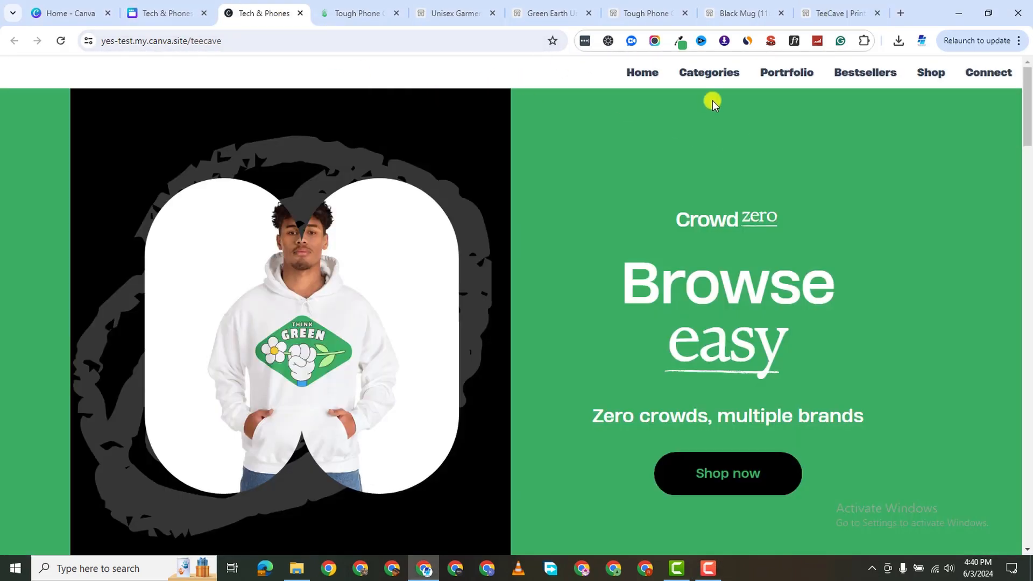
scroll(571, 253, "down", 5)
scroll(588, 265, "up", 5)
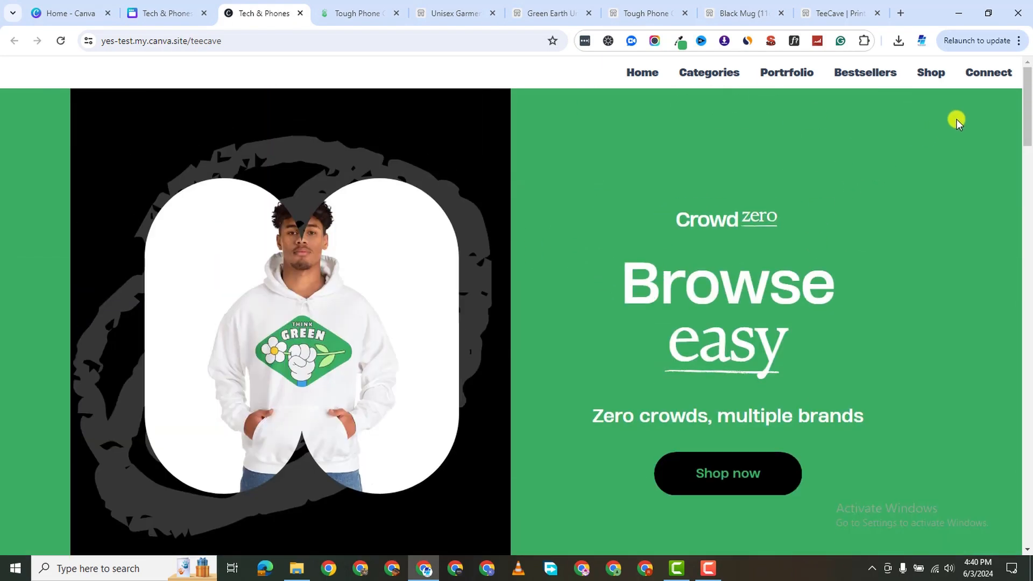
scroll(831, 239, "down", 1)
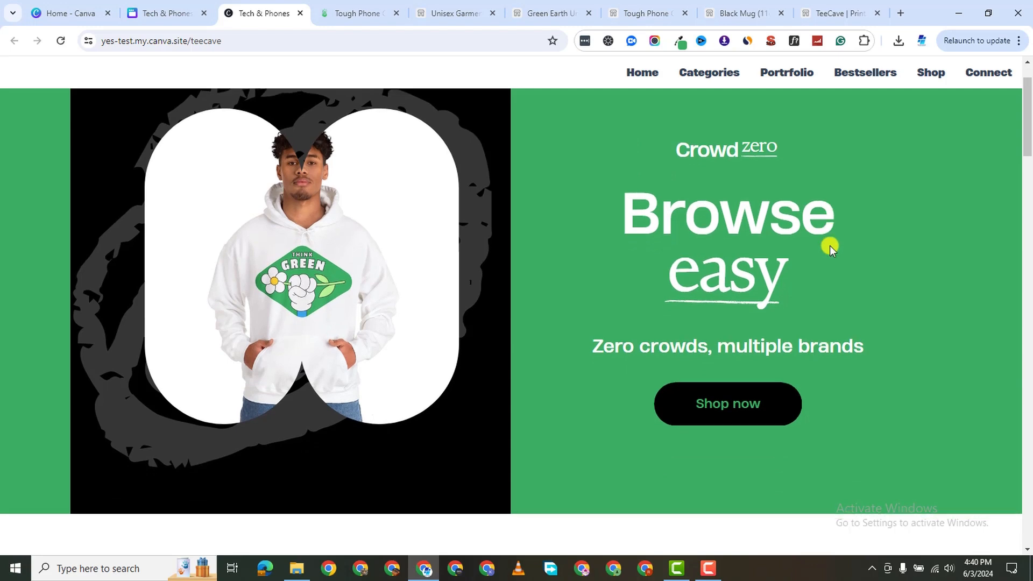
scroll(832, 242, "down", 6)
scroll(833, 250, "up", 7)
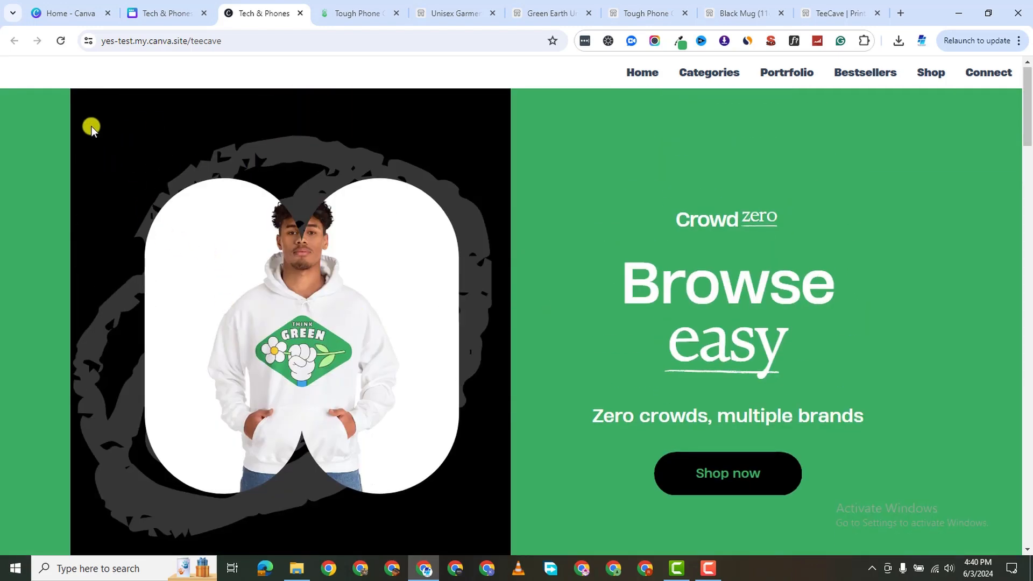
Return to the editor, dismiss the website-is-live message and select the whole Home page.
left_click(161, 14)
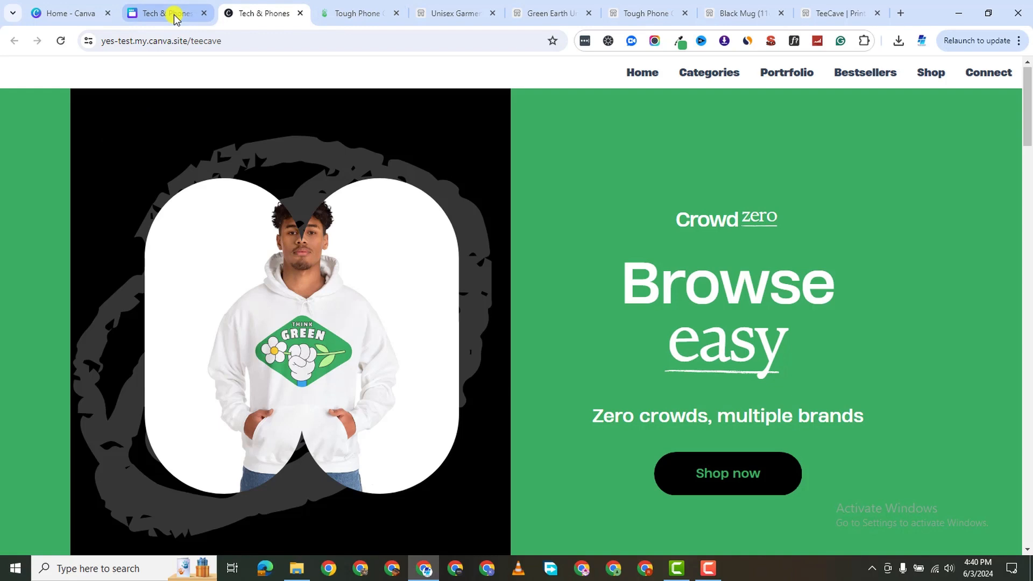
left_click(834, 129)
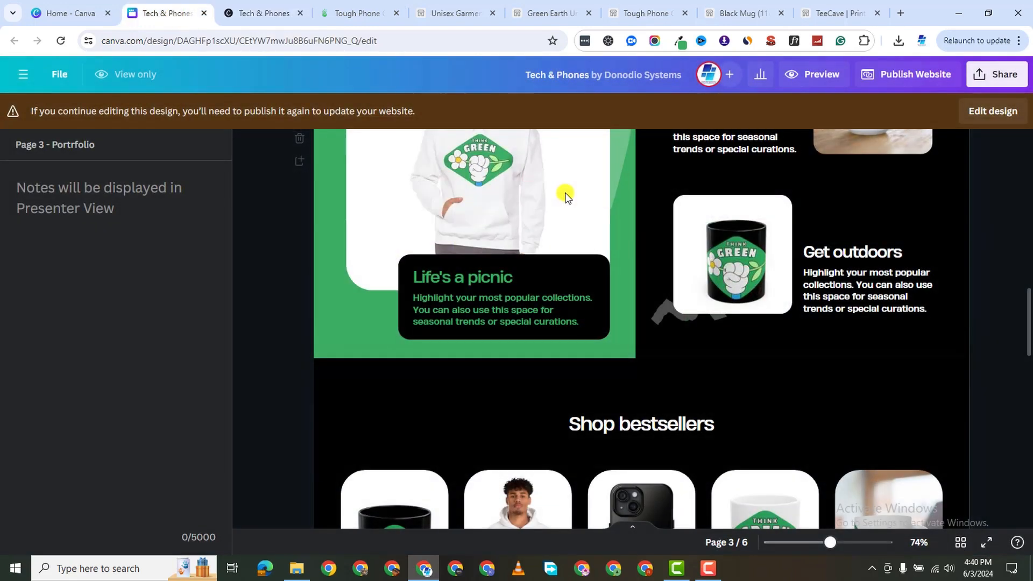
scroll(563, 204, "down", 3)
scroll(570, 202, "up", 8)
scroll(517, 239, "up", 5)
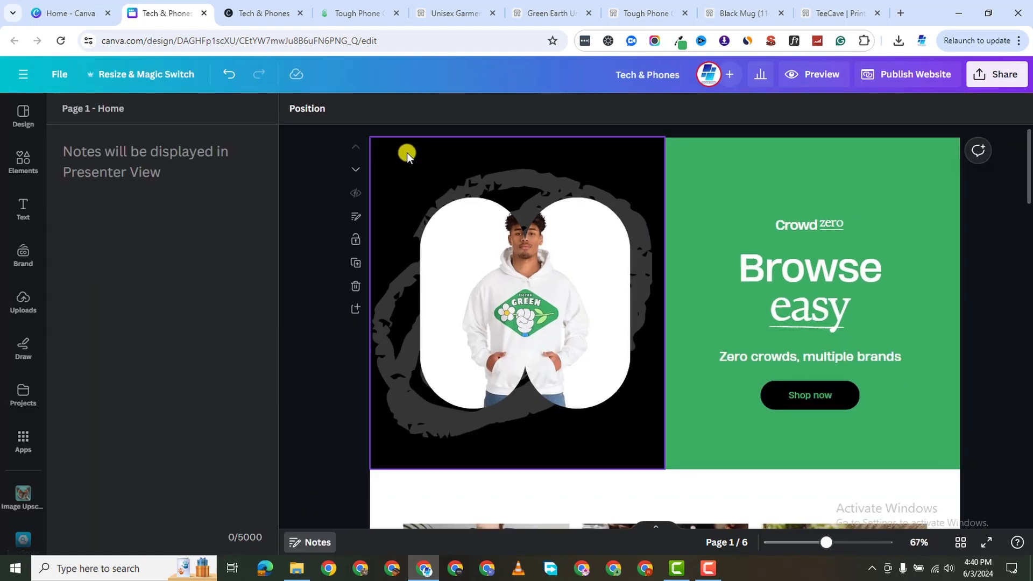
left_click(413, 153)
left_click(708, 143)
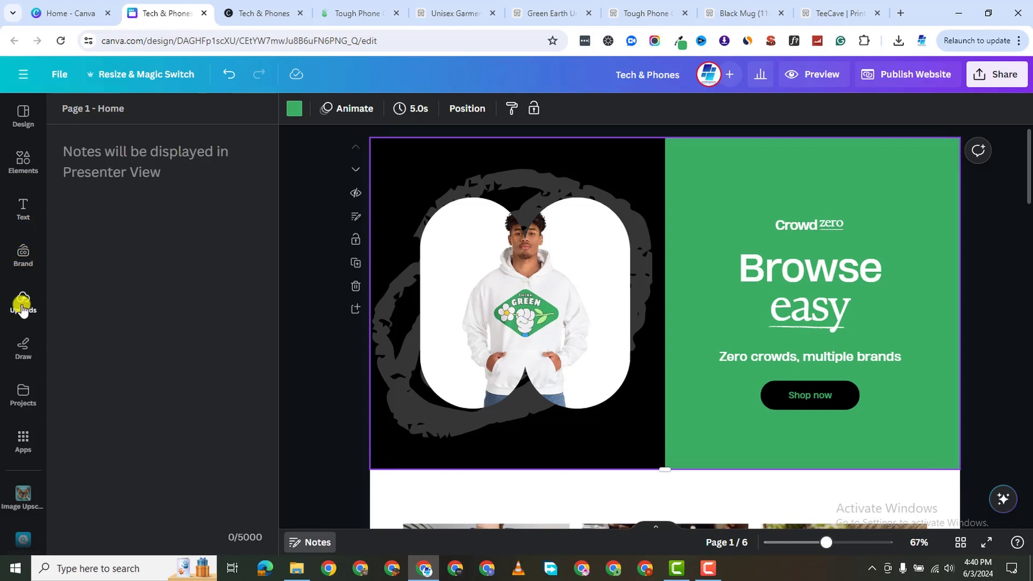
Add a square shape and stretch it over the hero's green panel.
left_click(18, 157)
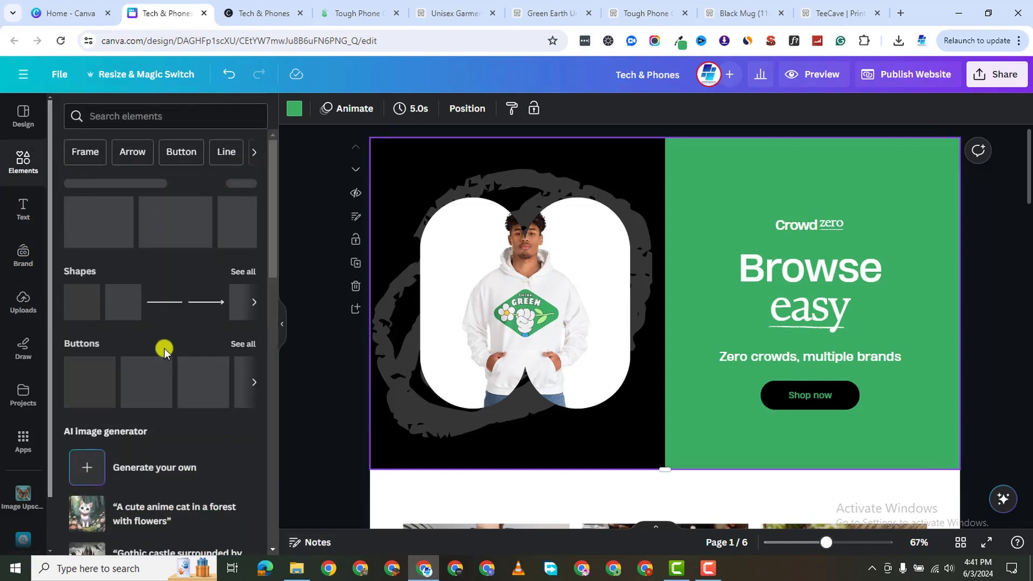
left_click(84, 309)
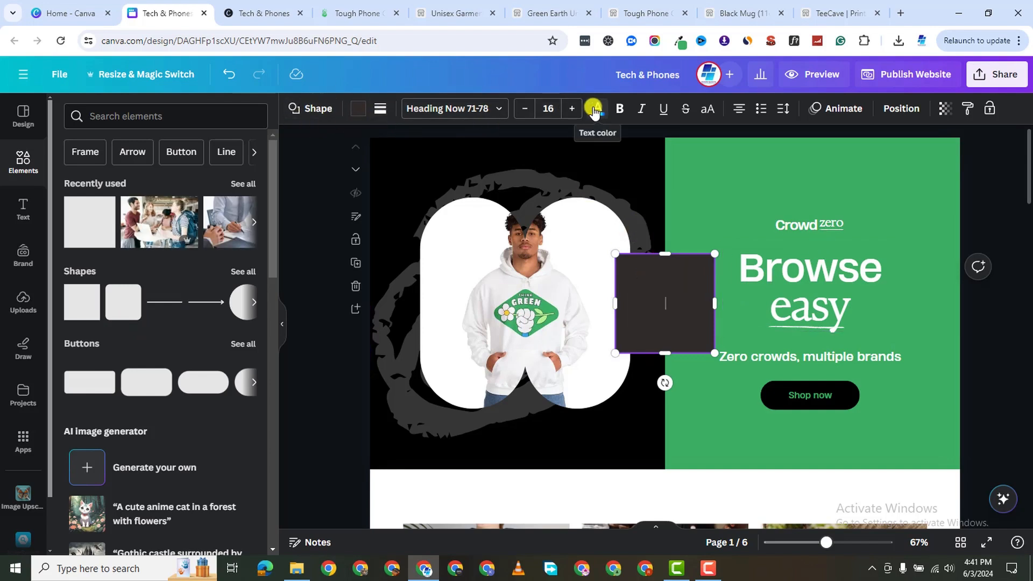
left_click_drag(692, 285, 743, 163)
left_click_drag(767, 232, 960, 468)
scroll(961, 468, "down", 2)
left_click(977, 293)
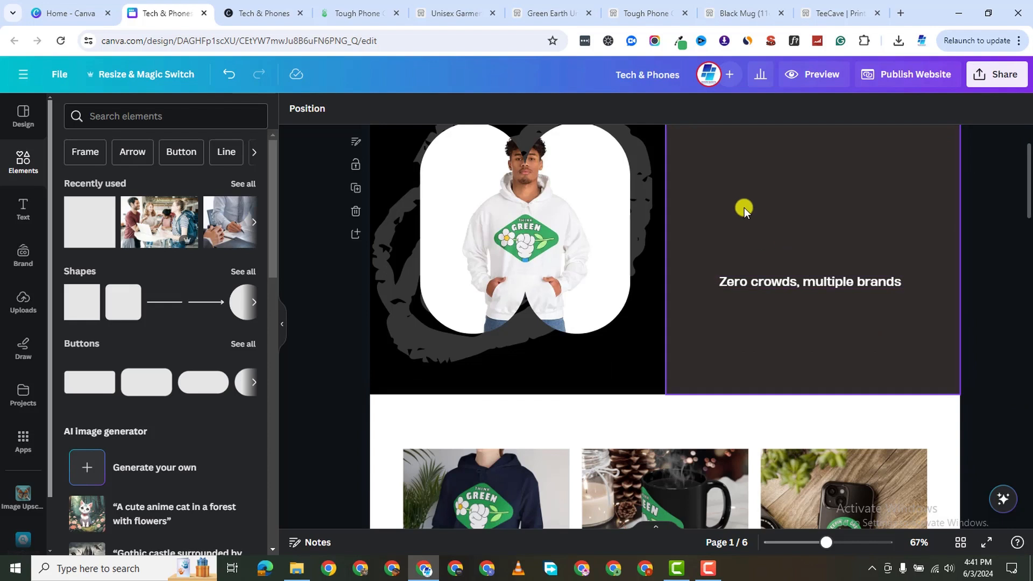
scroll(799, 258, "up", 2)
Send the dark box backward three times so the heading, tagline and Shop now button show.
right_click(780, 247)
mouse_move(869, 356)
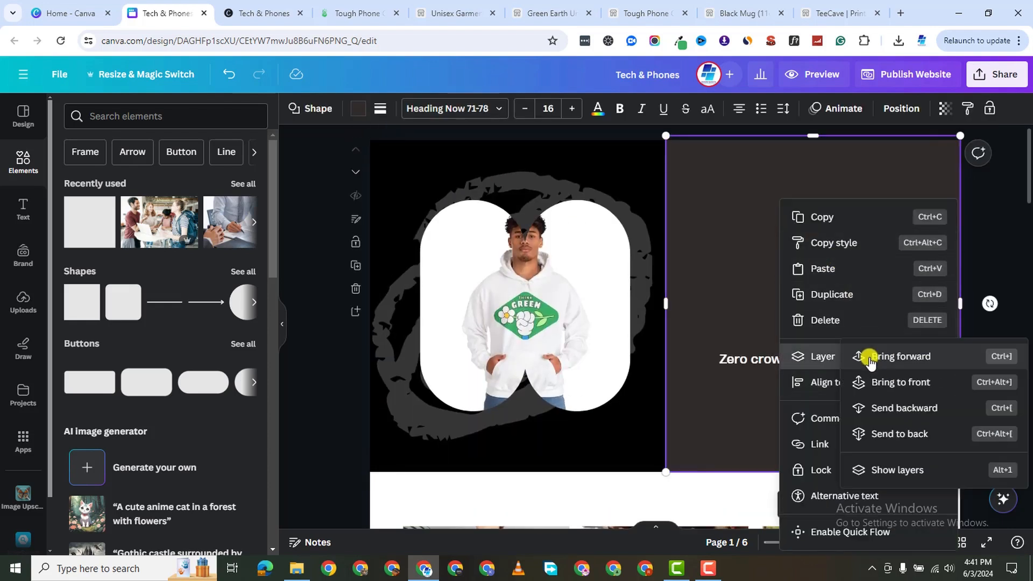
left_click(927, 407)
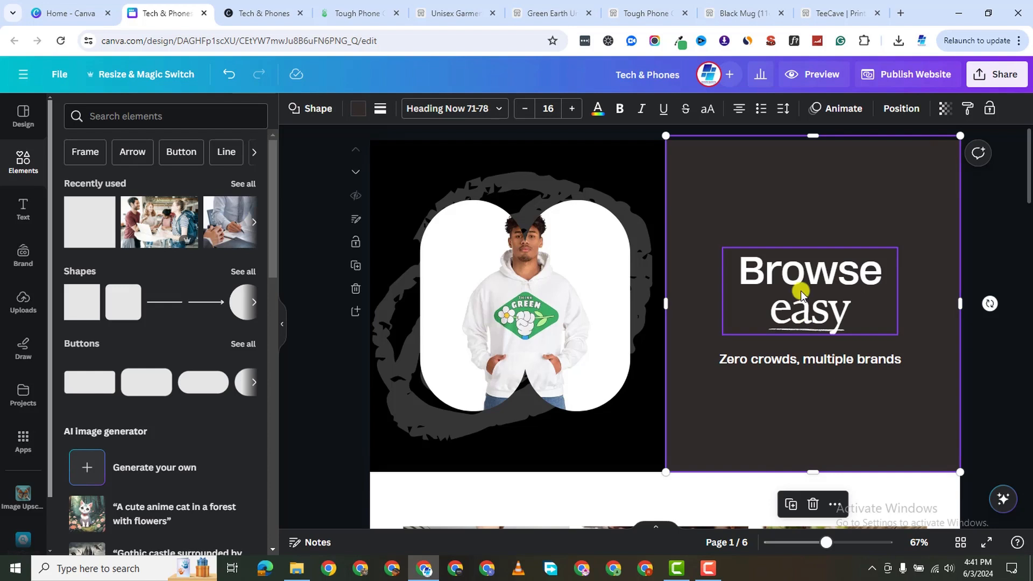
right_click(802, 202)
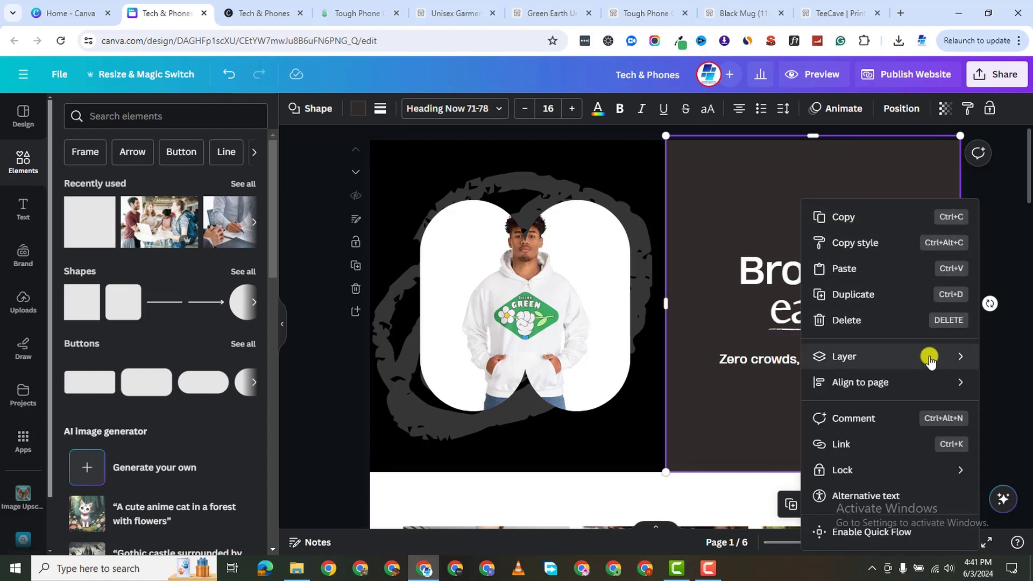
mouse_move(929, 357)
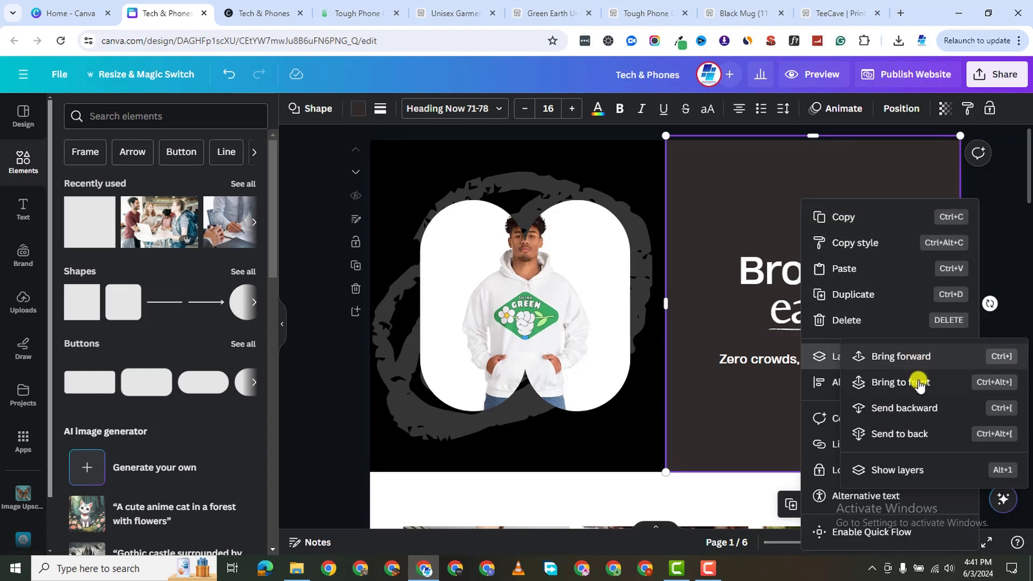
left_click(916, 408)
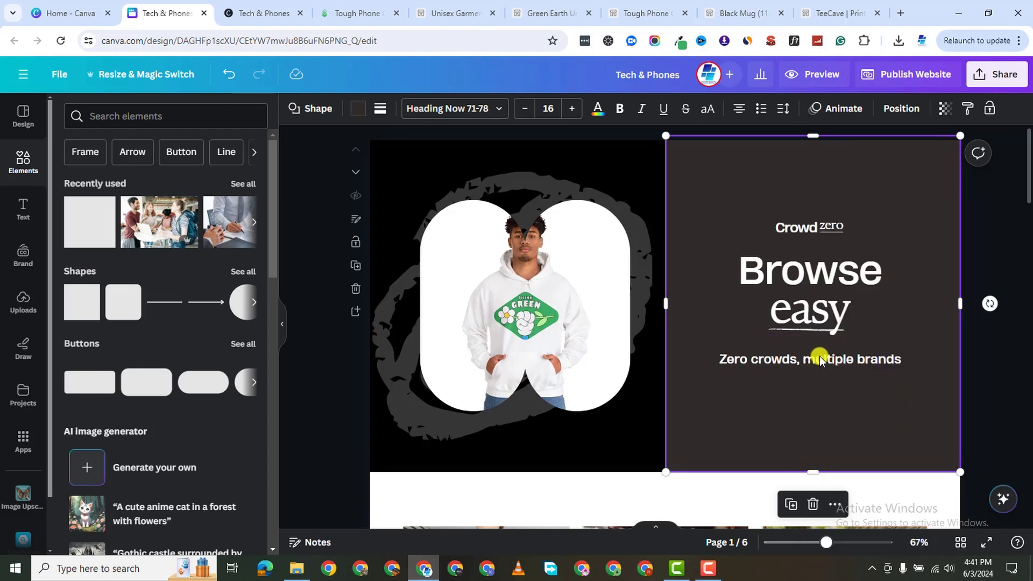
right_click(800, 409)
mouse_move(948, 357)
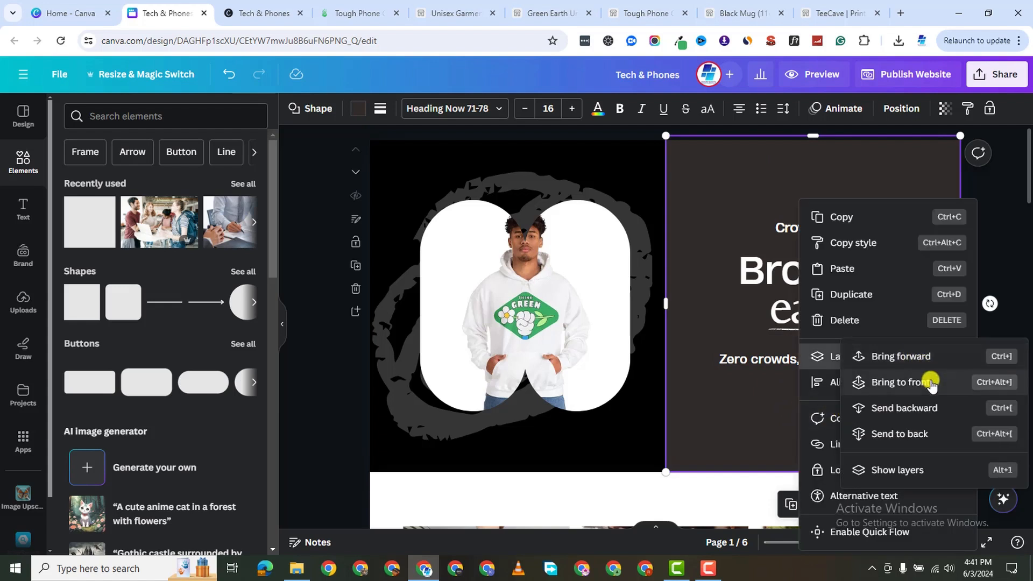
left_click(921, 408)
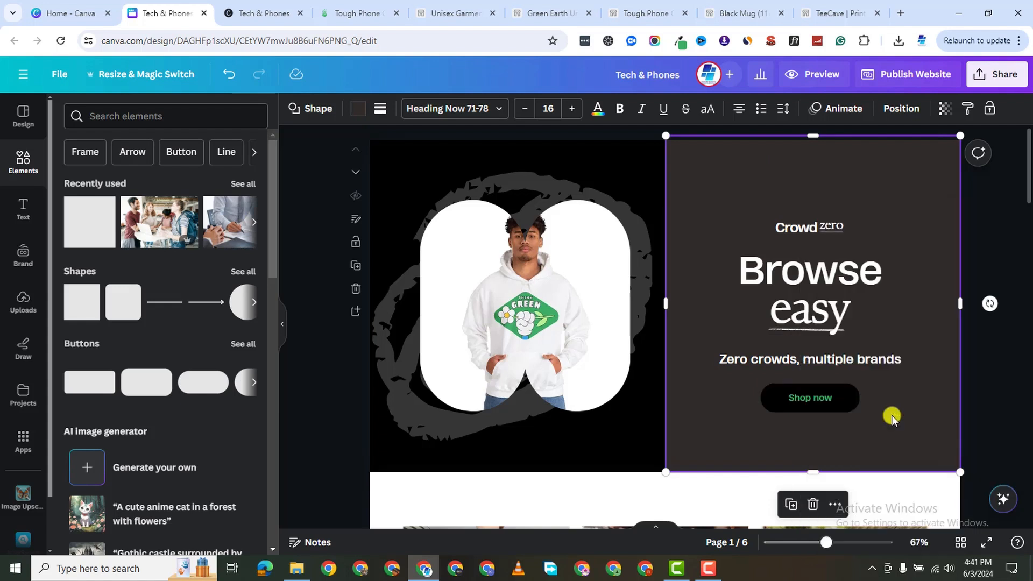
right_click(826, 437)
left_click(691, 194)
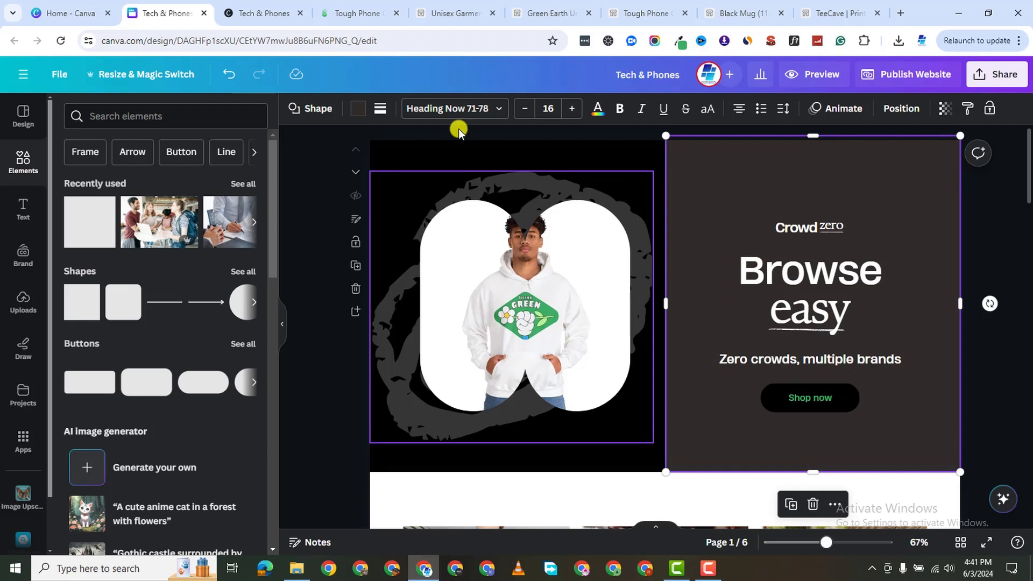
Make the text box's text colour green.
left_click(597, 109)
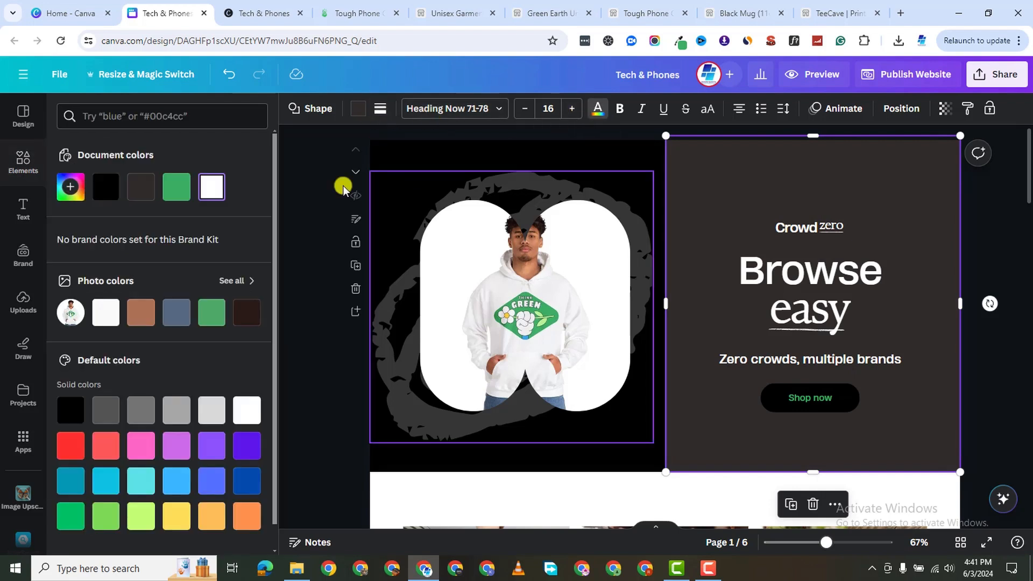
left_click(597, 109)
left_click(590, 112)
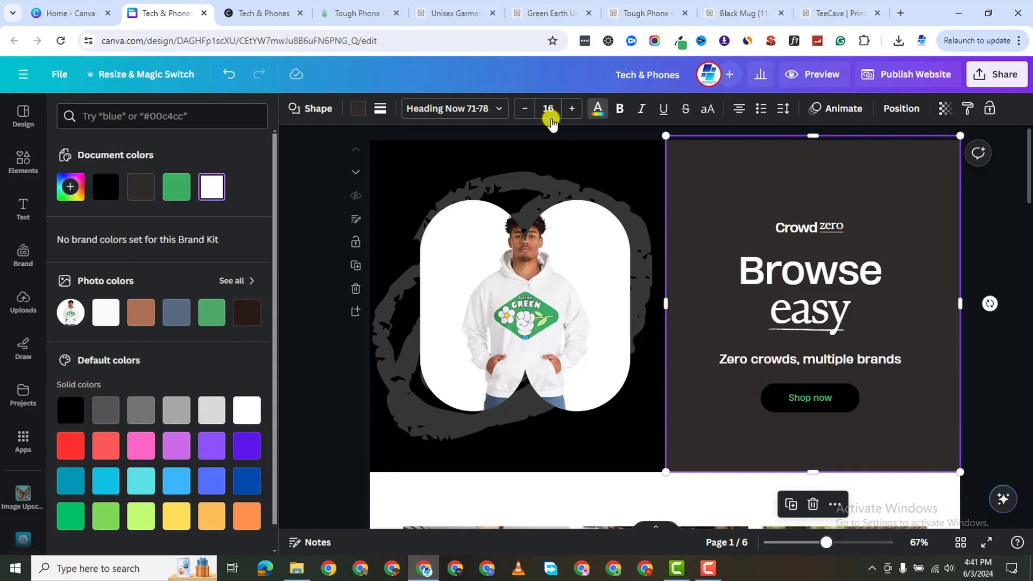
left_click(167, 196)
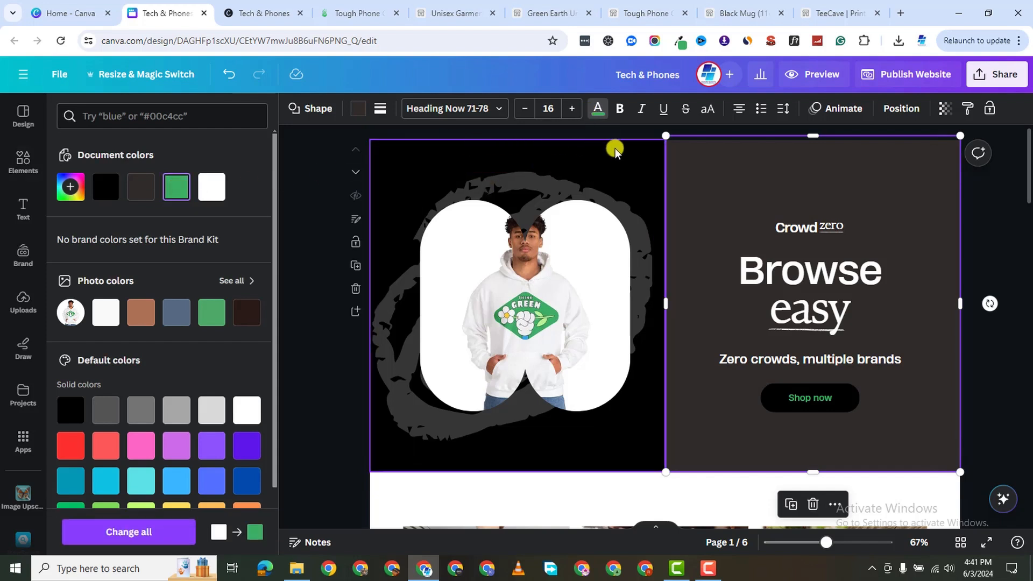
left_click(680, 155)
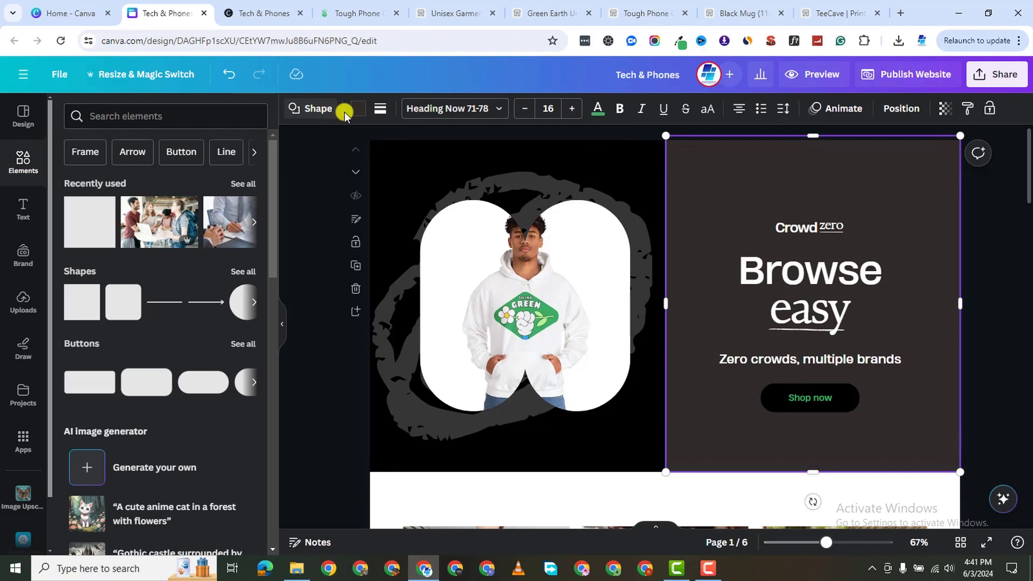
left_click(596, 109)
Shift the dark text panel and recolour it to the document green.
left_click_drag(682, 166, 725, 207)
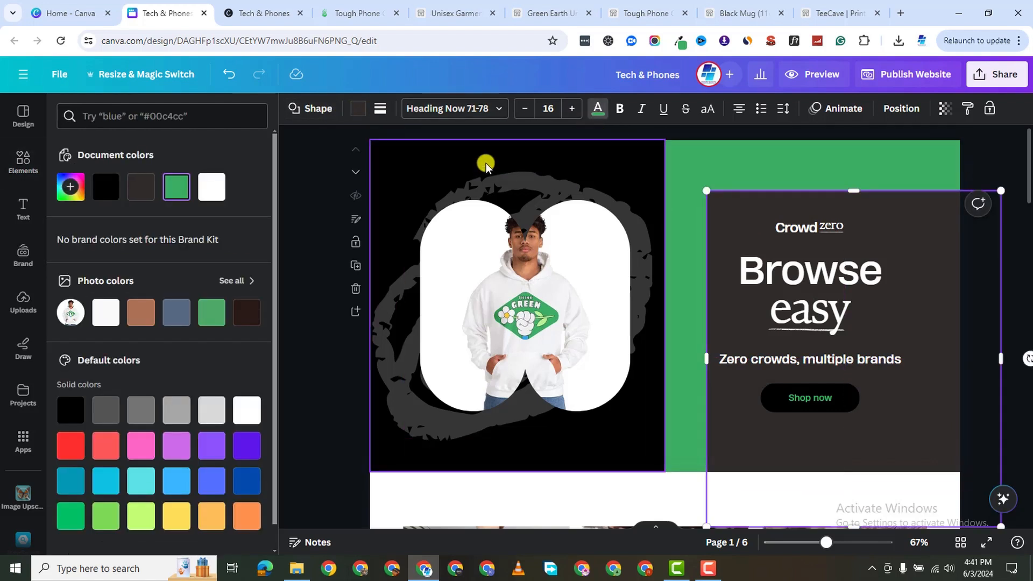
left_click(355, 111)
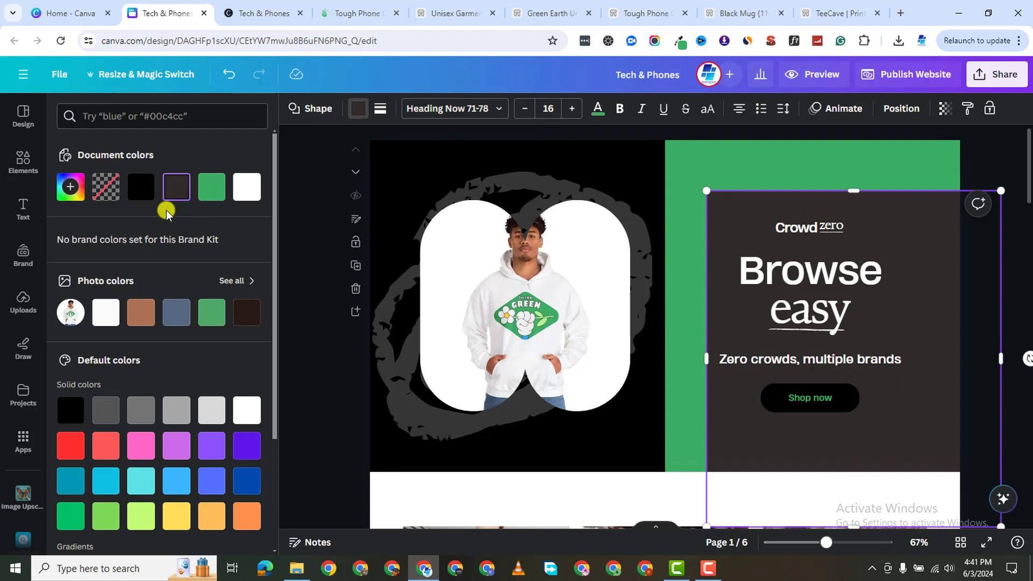
left_click(210, 198)
left_click(684, 148)
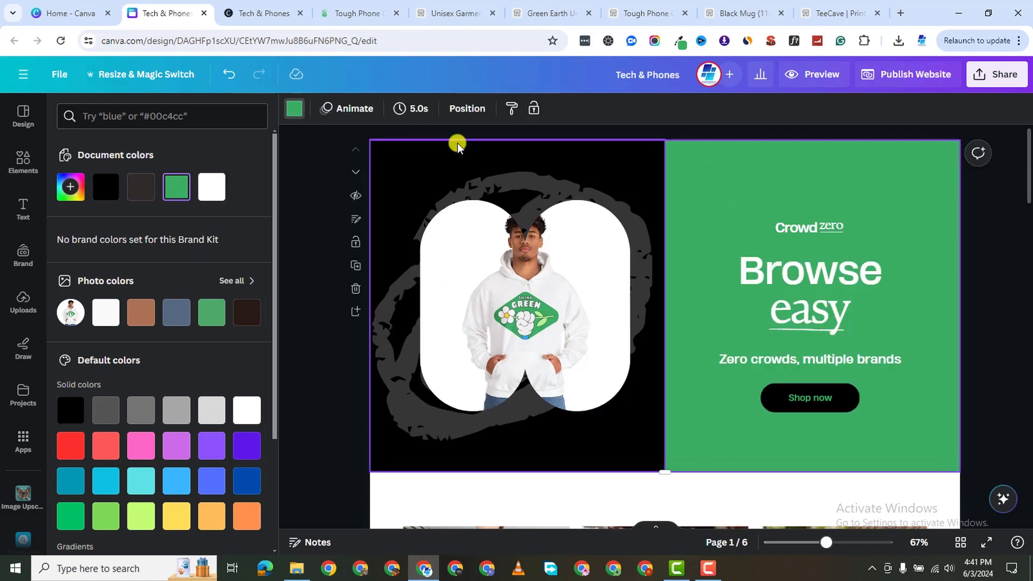
left_click(293, 109)
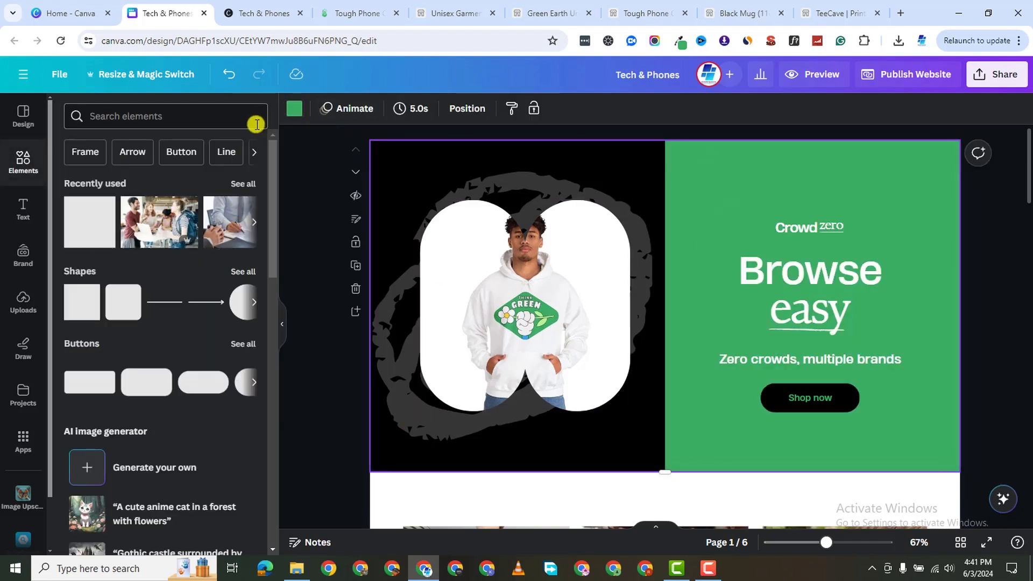
Set the page background to black and fit the green panel over the hero's right half.
left_click(292, 111)
left_click(105, 186)
left_click_drag(743, 209, 698, 158)
key("Escape")
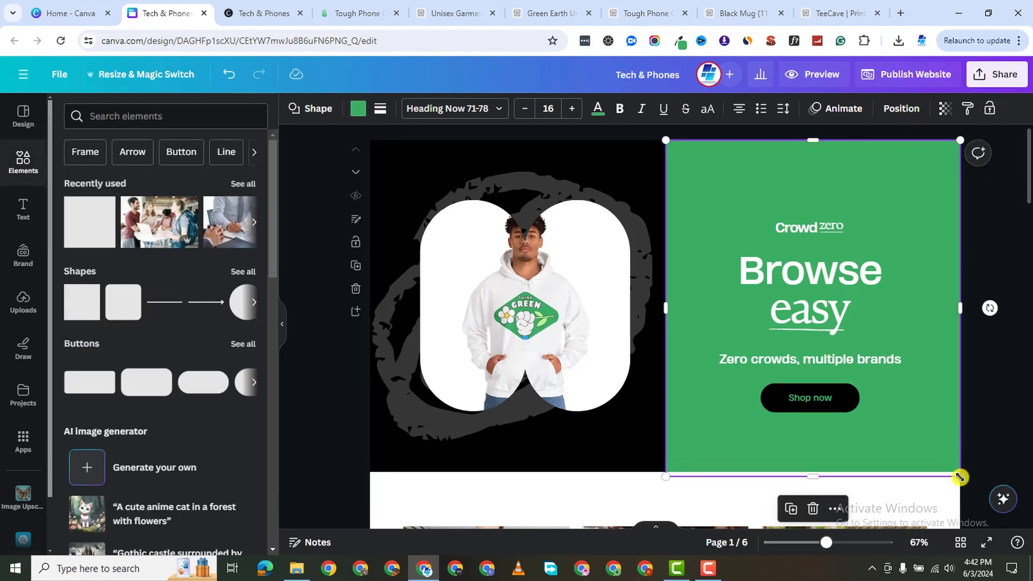
left_click_drag(960, 477, 958, 473)
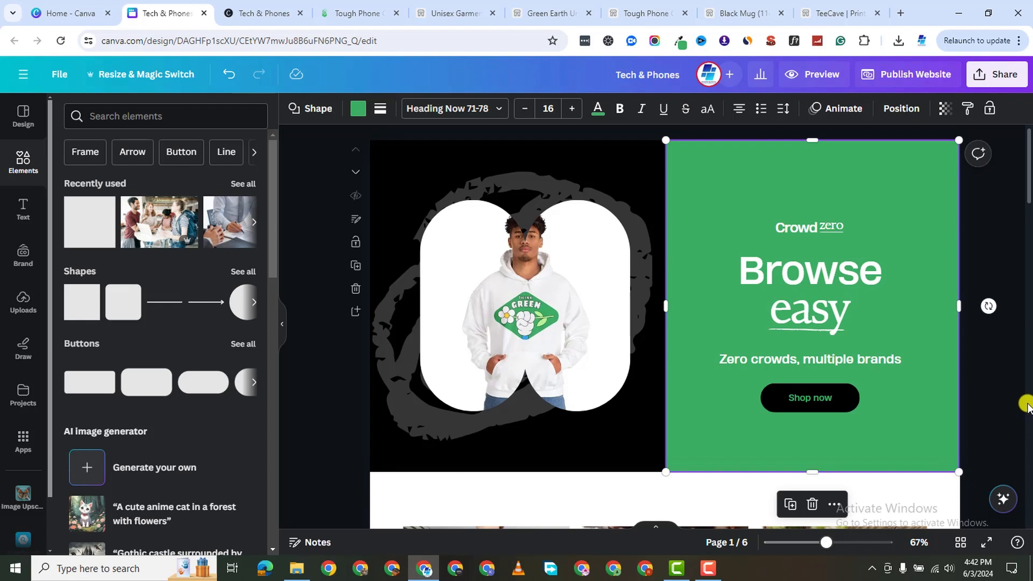
left_click(988, 401)
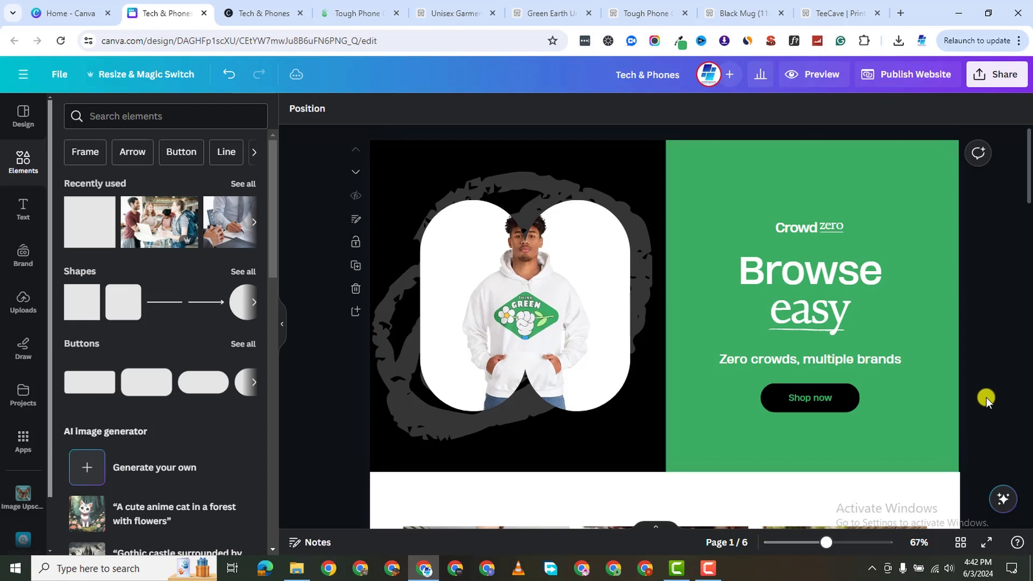
Republish the website and open the live site from the success dialog.
left_click(916, 79)
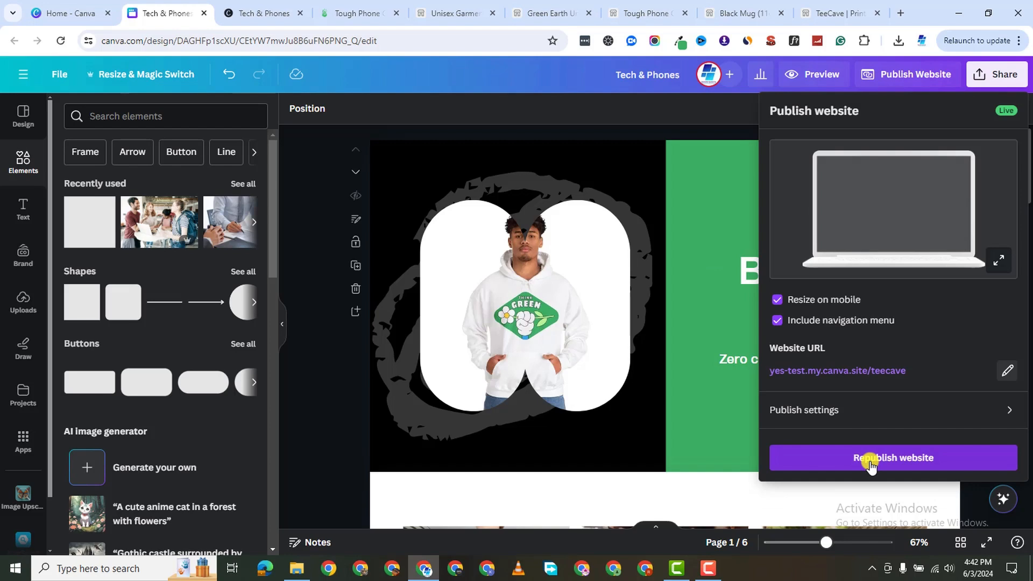
left_click(896, 460)
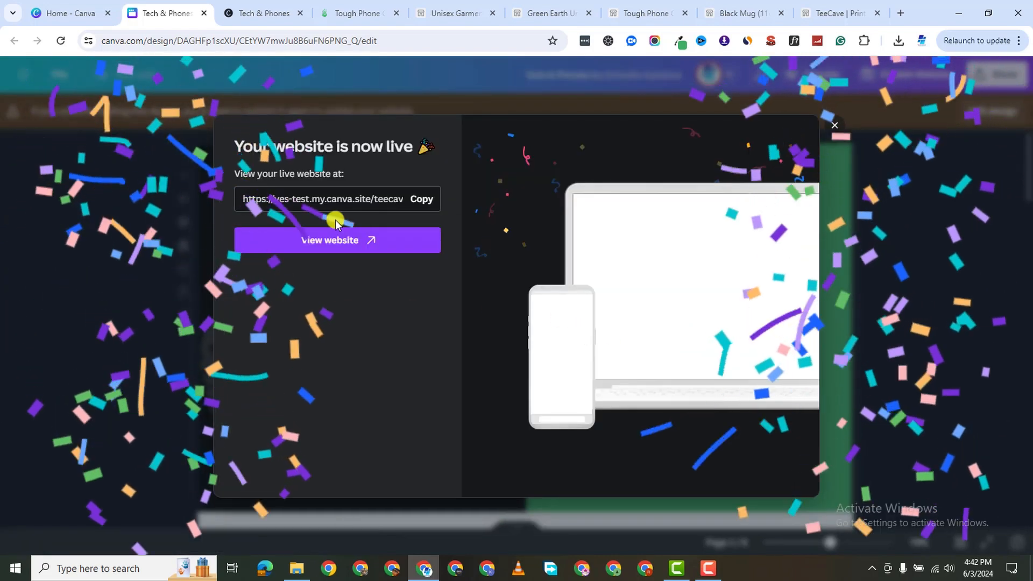
left_click(332, 241)
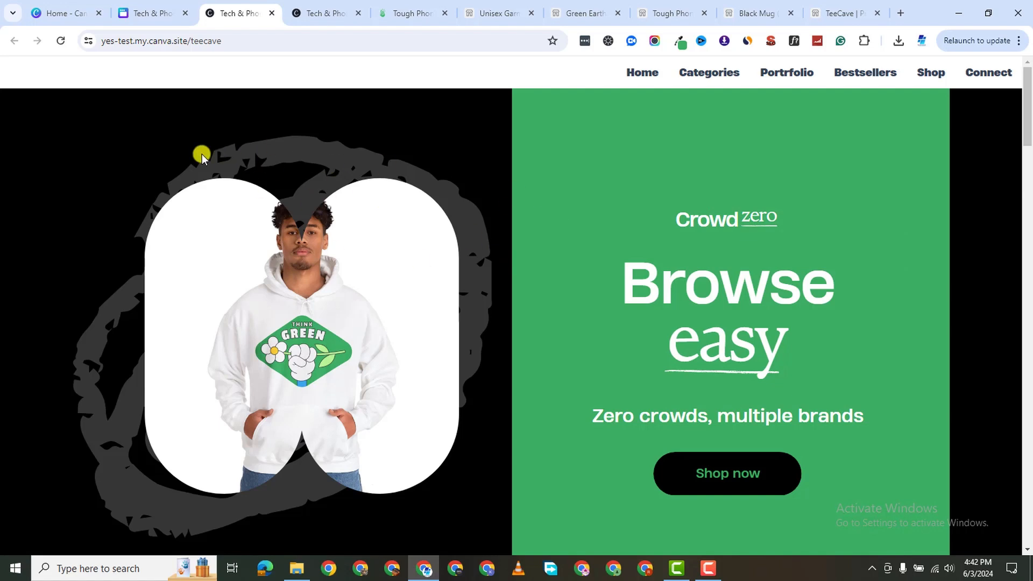
Return to the Canva editor tab, dismiss the website-live message and switch the design back to editing.
scroll(912, 279, "down", 3)
scroll(921, 337, "up", 3)
scroll(955, 250, "down", 3)
scroll(957, 256, "up", 3)
left_click(171, 14)
left_click(835, 125)
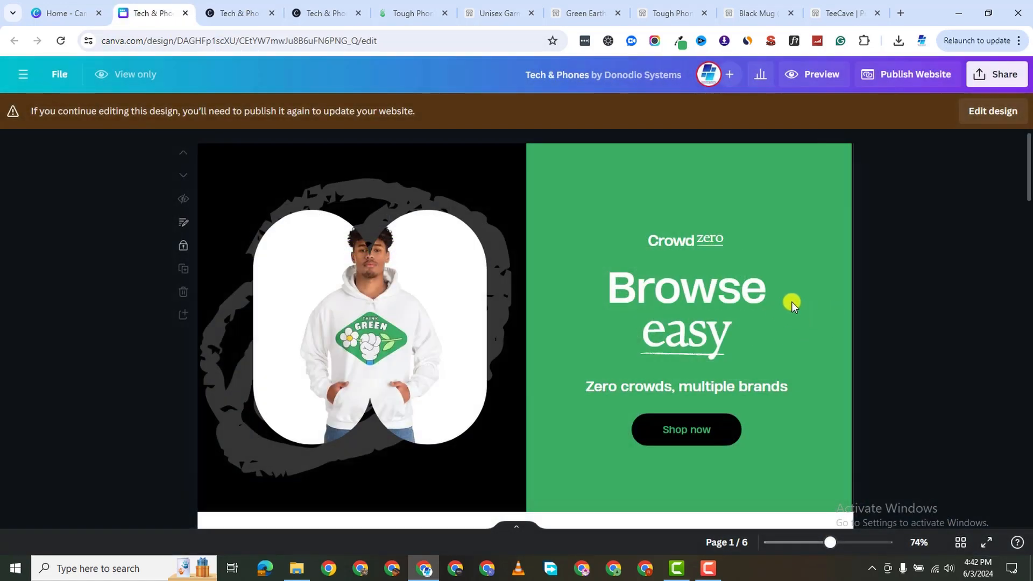
left_click(971, 113)
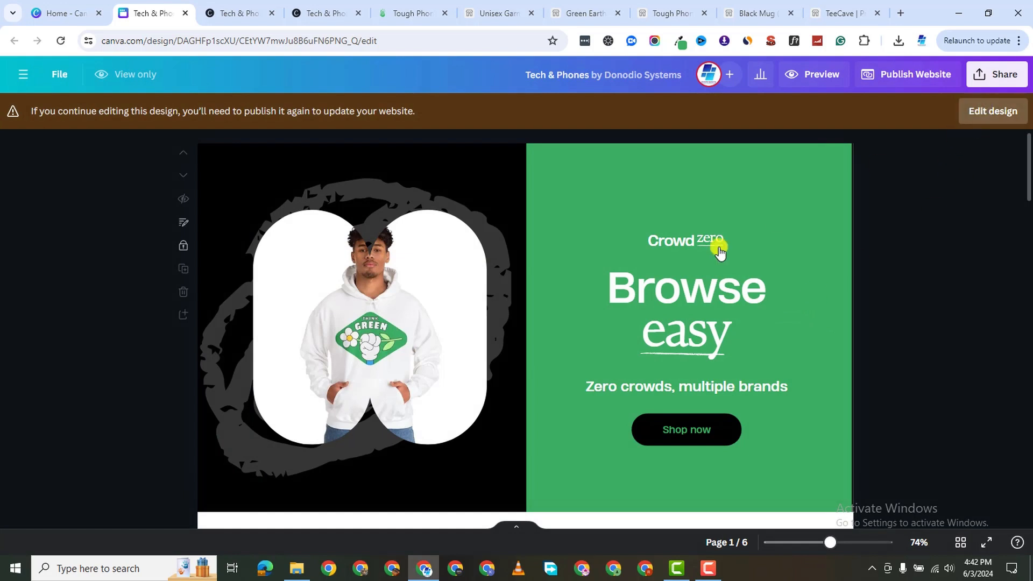
Widen the green hero panel to 815 × 768, past the page's right edge, and open publishing settings.
left_click(702, 191)
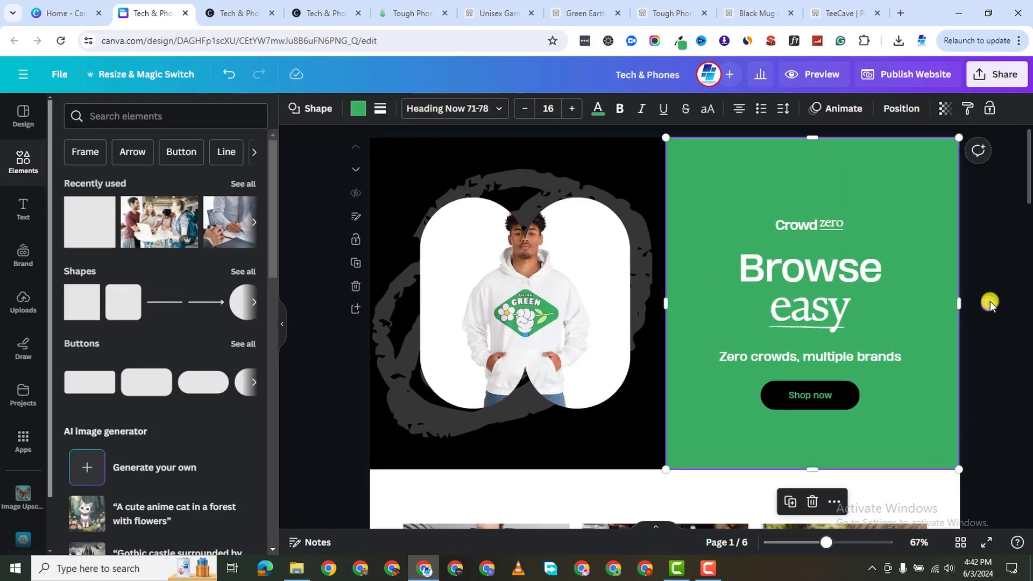
left_click_drag(708, 204, 710, 166)
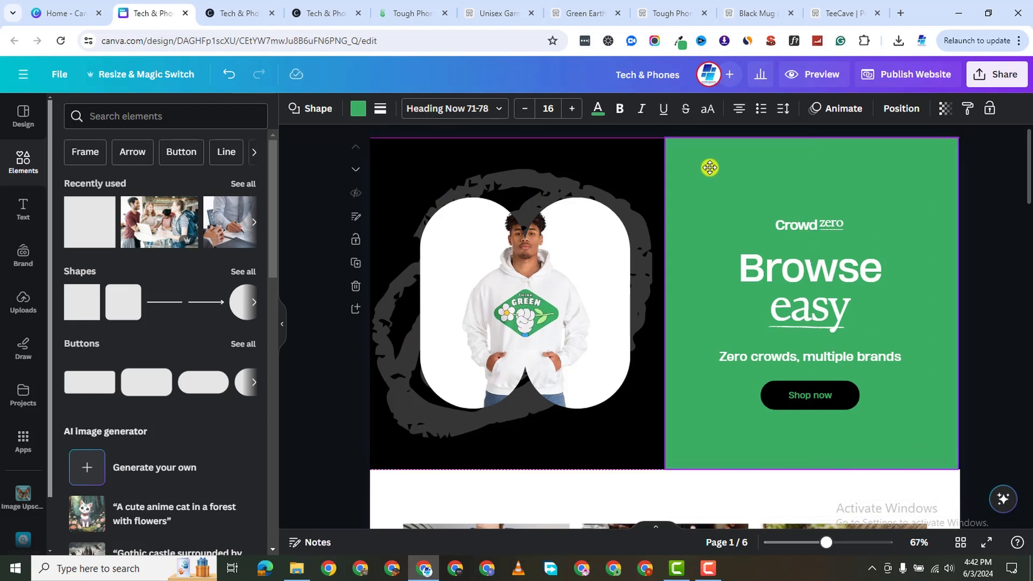
left_click_drag(958, 305, 1025, 302)
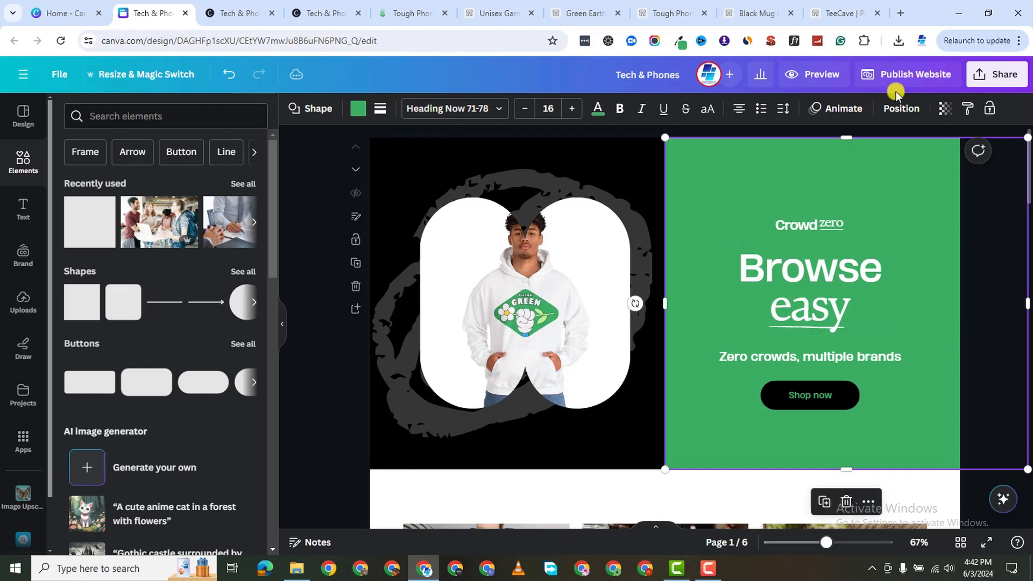
left_click(904, 83)
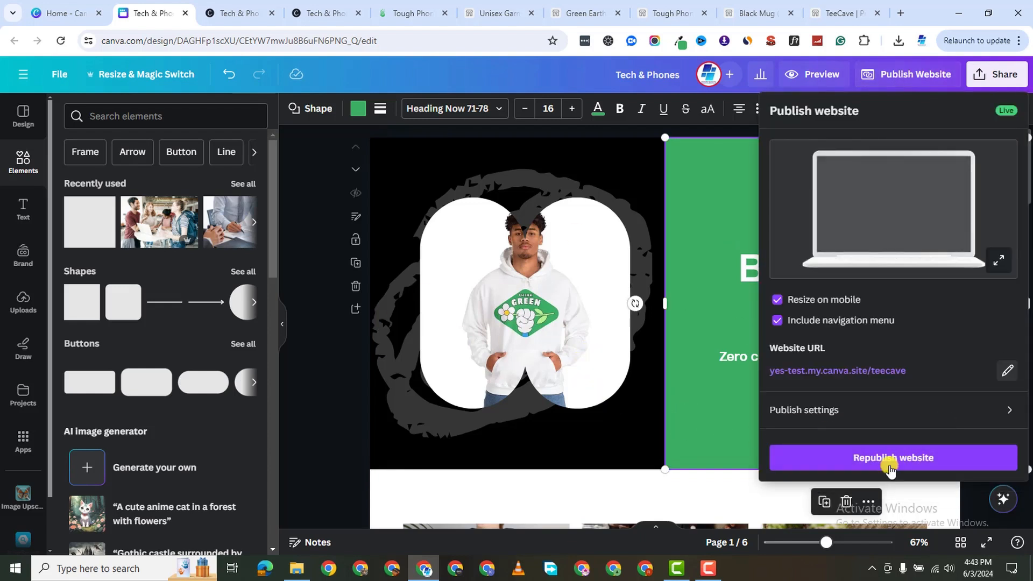
Republish the website with the wider panel and open the live site in a new tab.
left_click(889, 470)
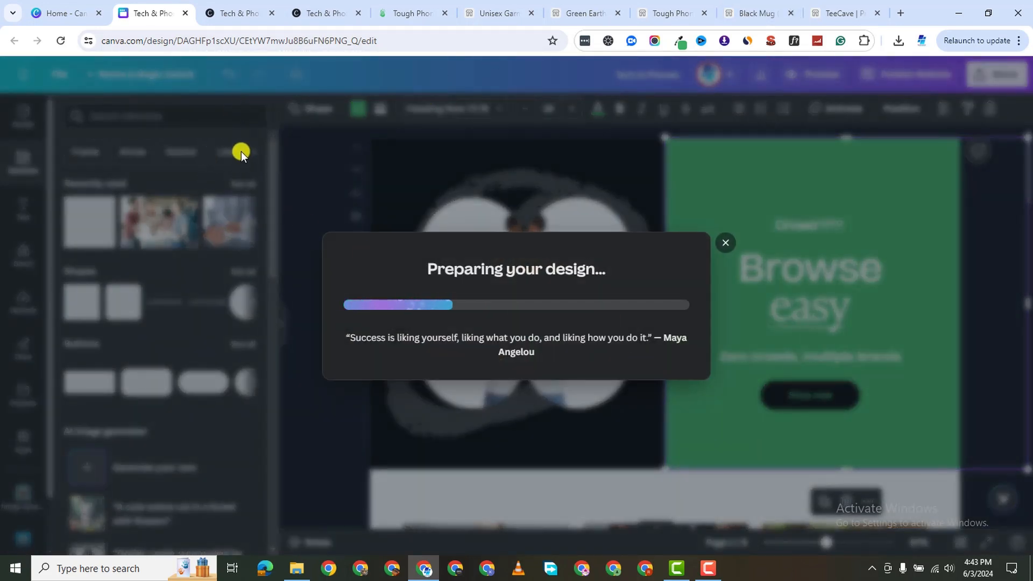
mouse_move(242, 19)
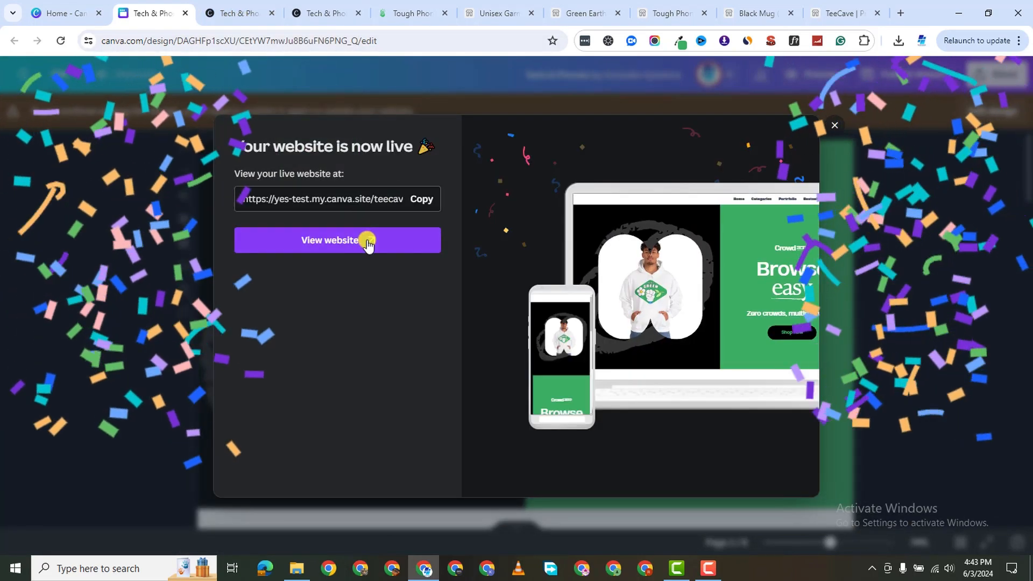
left_click(369, 240)
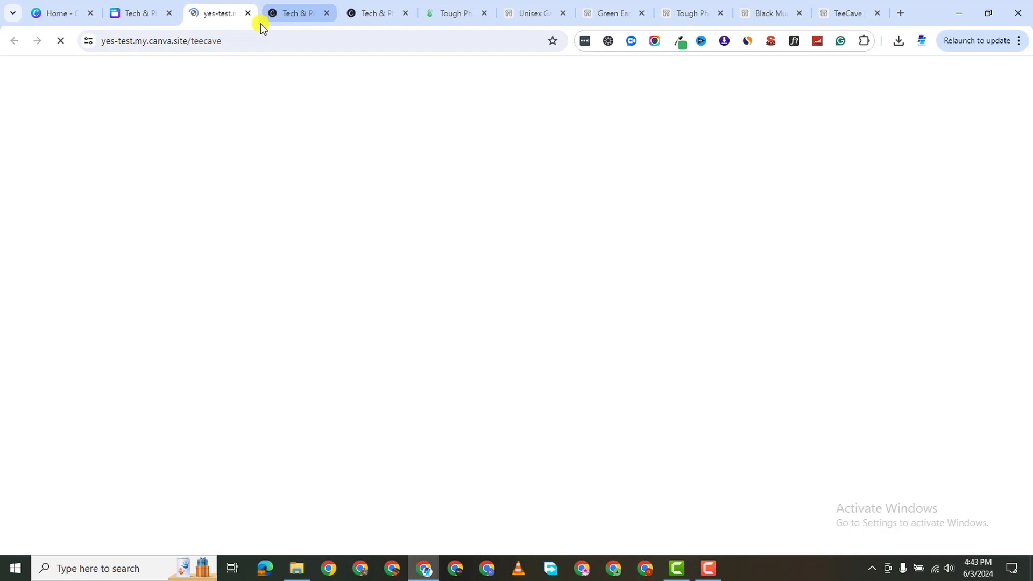
Scroll the live /teecave site from the hero down to the Tropix Hoody, coffee mug and phone case cards.
scroll(817, 318, "down", 4)
scroll(252, 111, "up", 4)
scroll(542, 328, "down", 2)
scroll(754, 345, "down", 6)
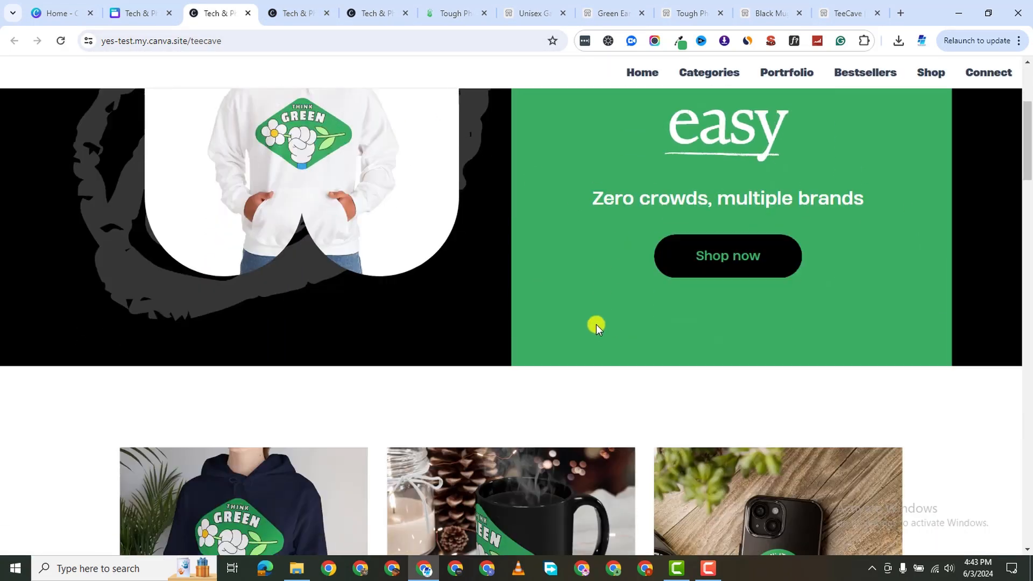
scroll(733, 196, "up", 3)
scroll(680, 230, "up", 1)
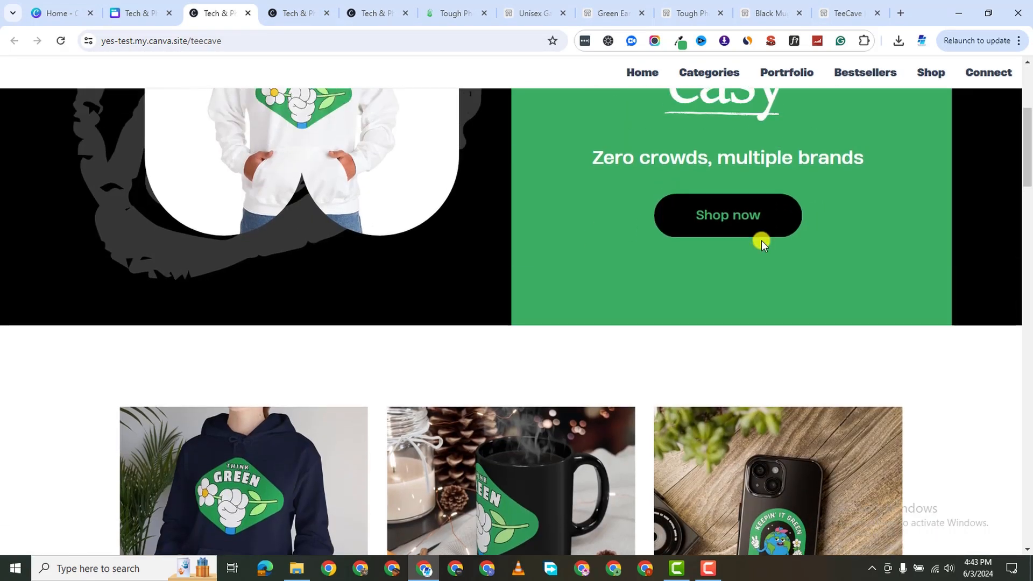
scroll(452, 414, "down", 6)
scroll(723, 213, "up", 4)
scroll(724, 211, "up", 2)
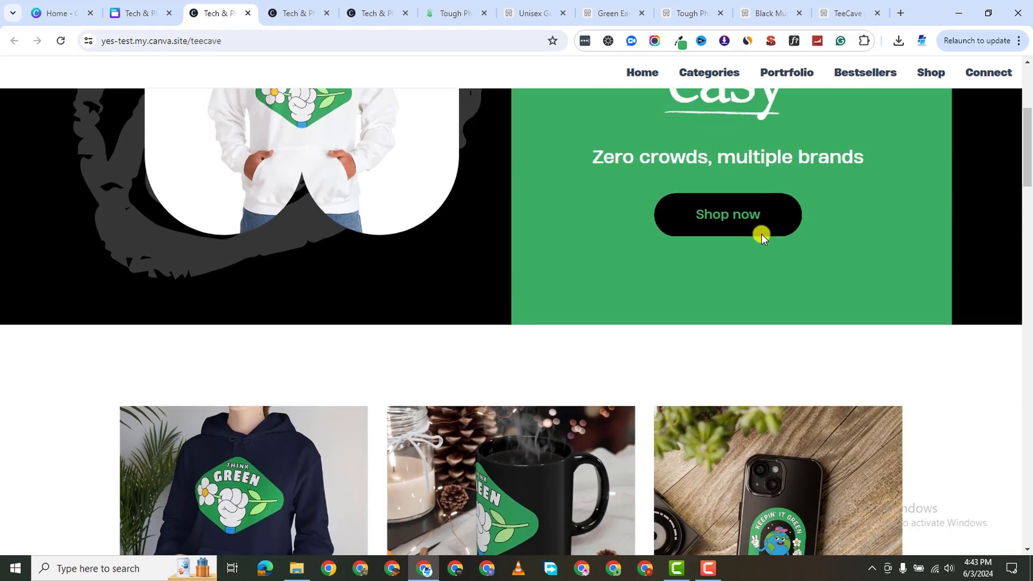
scroll(730, 223, "up", 1)
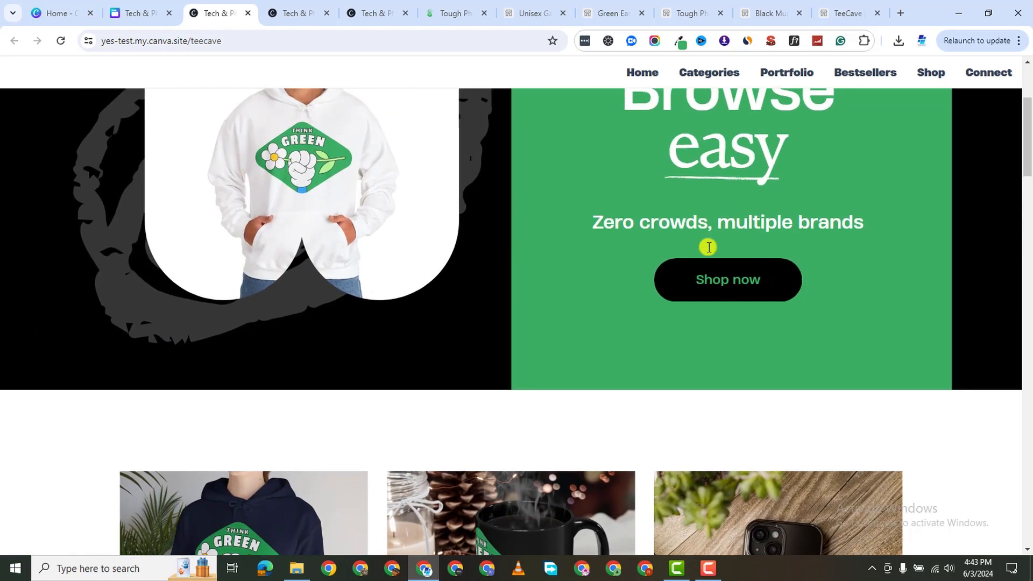
scroll(751, 297, "down", 1)
scroll(699, 219, "down", 10)
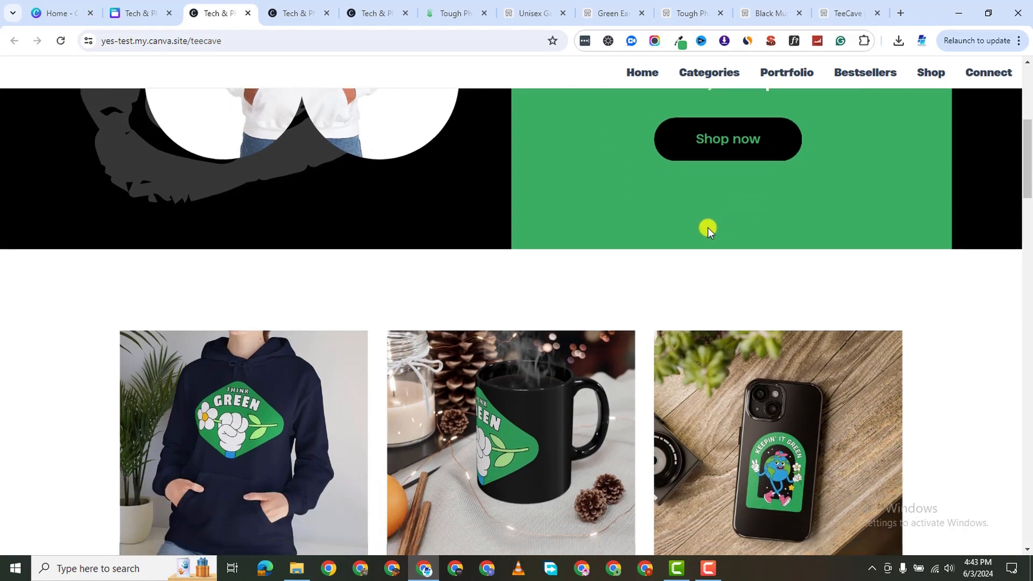
scroll(344, 421, "down", 15)
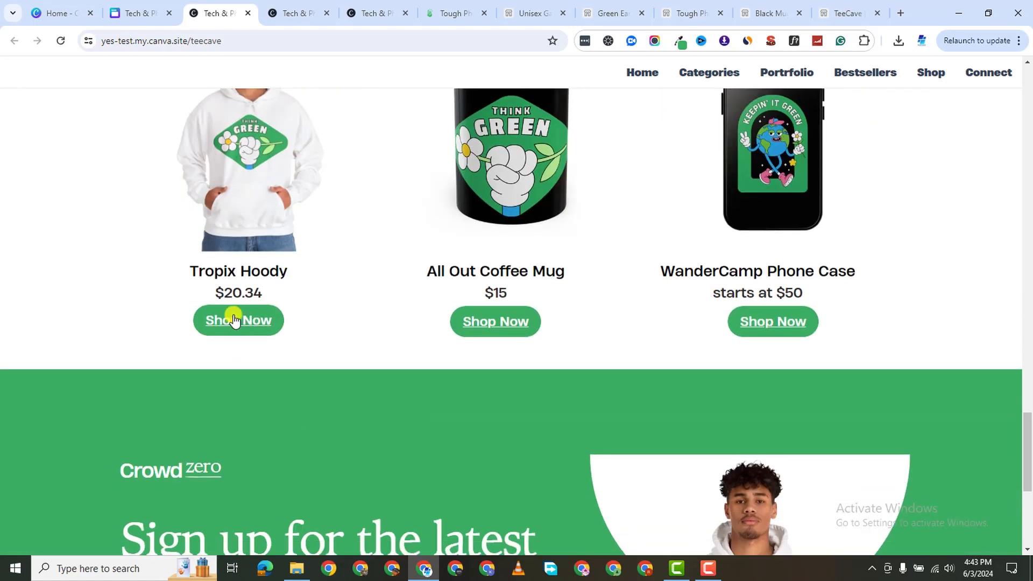
Test the Shop Now links for Tropix Hoody, All Out Coffee Mug and WanderCamp Phone Case.
left_click(235, 322)
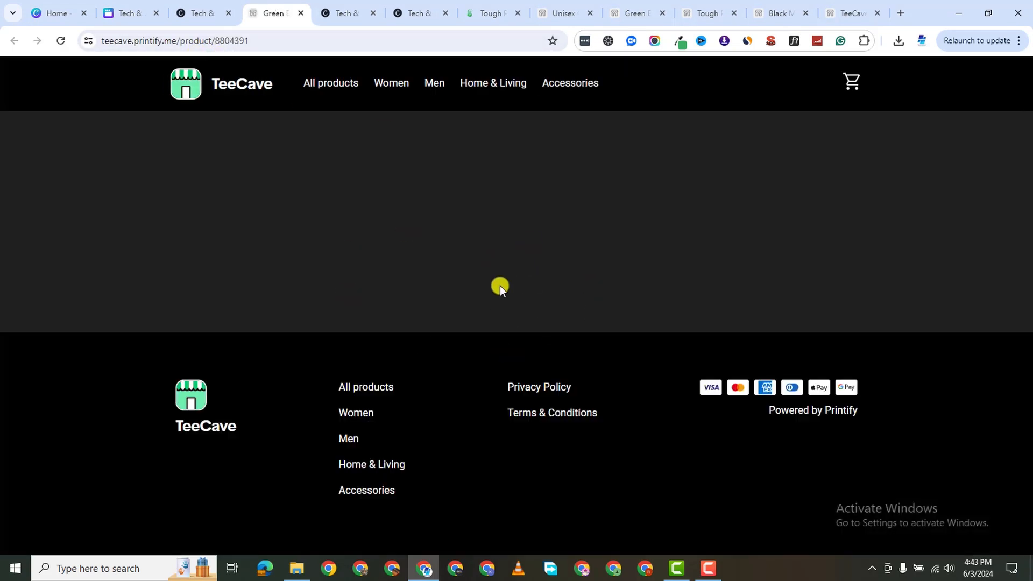
scroll(304, 136, "down", 1)
scroll(305, 136, "up", 1)
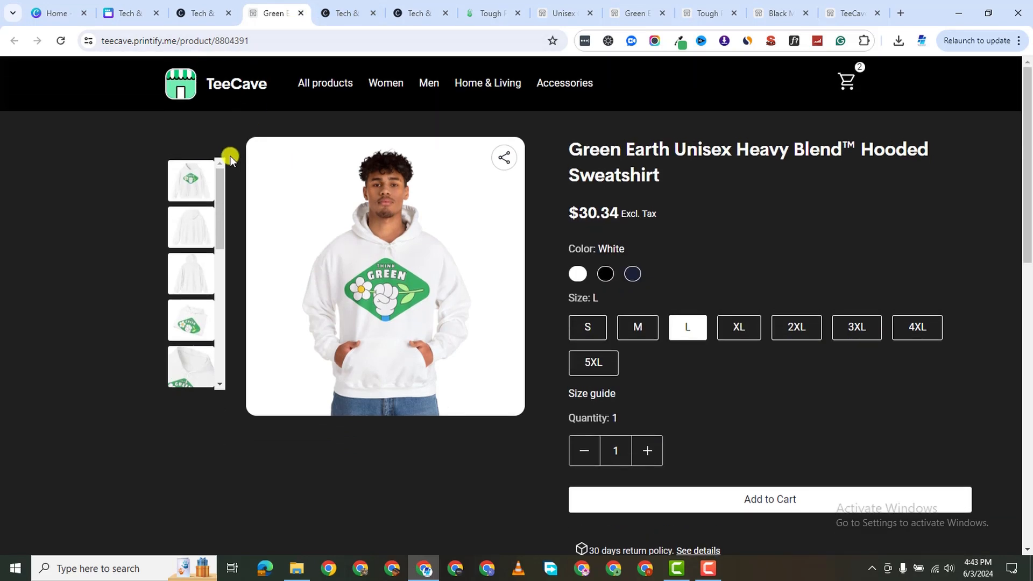
left_click(196, 13)
scroll(589, 362, "down", 1)
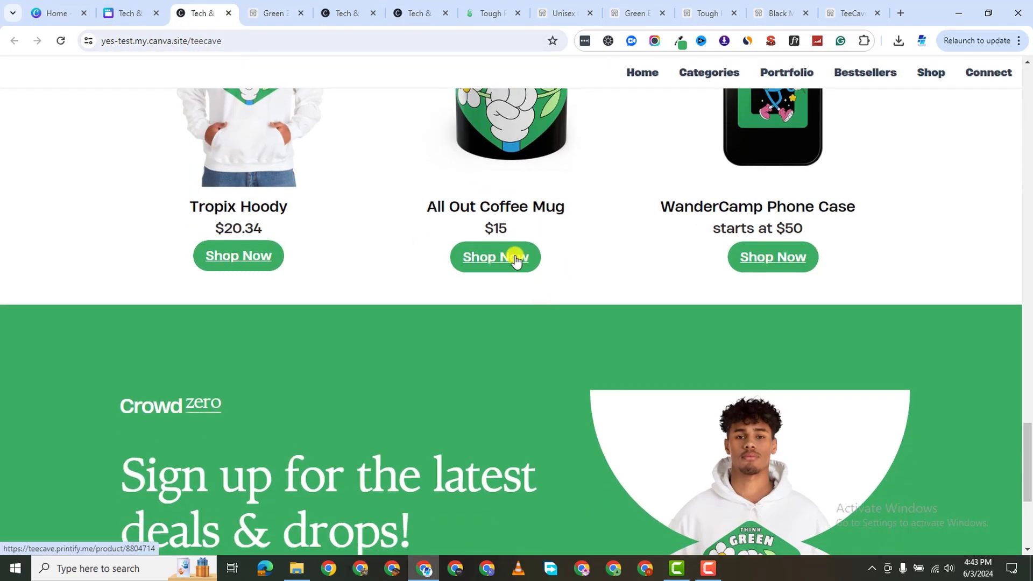
left_click(512, 255)
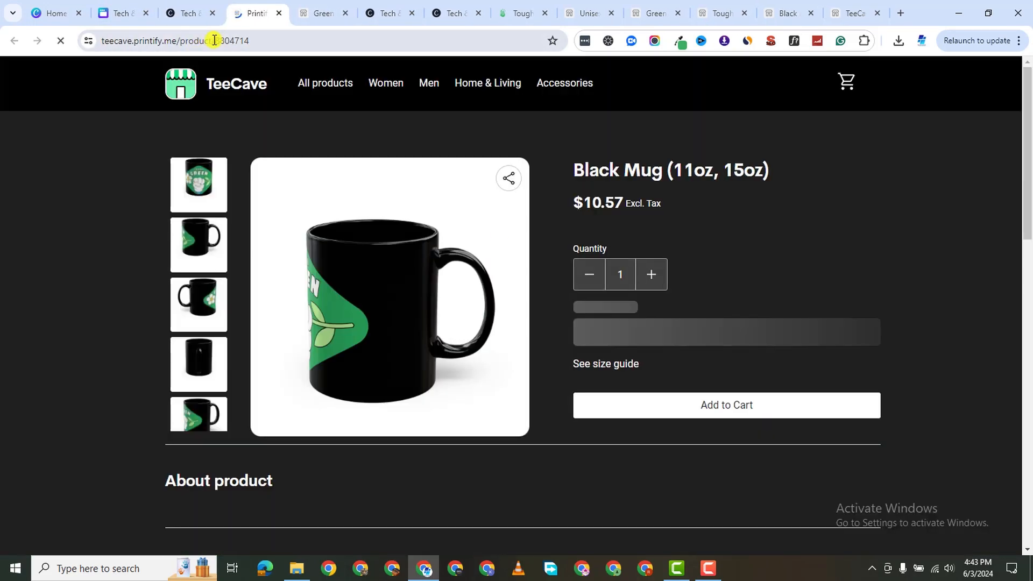
scroll(501, 226, "down", 1)
left_click(196, 13)
scroll(795, 323, "down", 2)
scroll(793, 323, "up", 3)
left_click(772, 325)
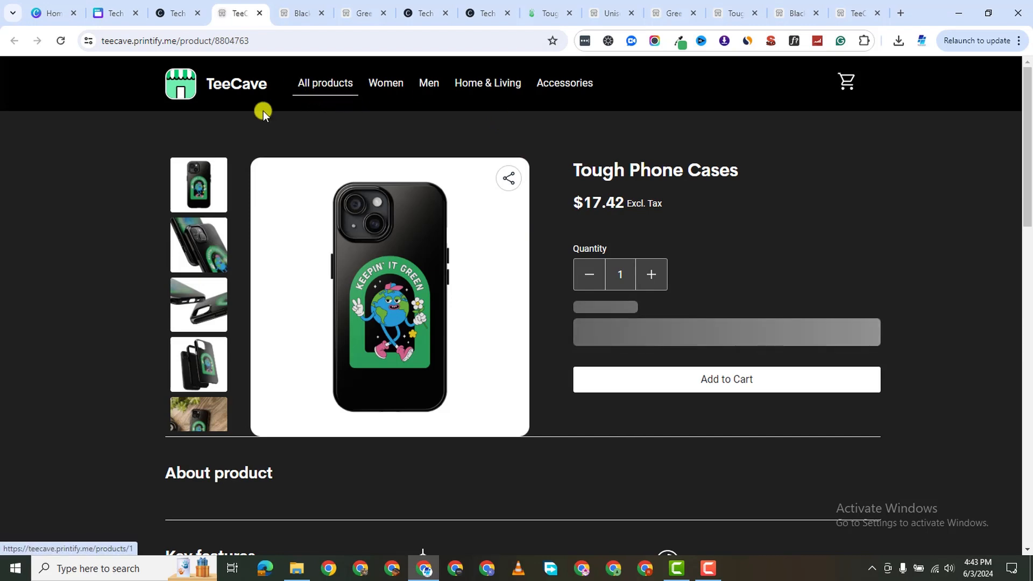
Copy the TeeCave all-products page address and return to the Canva design.
left_click(316, 95)
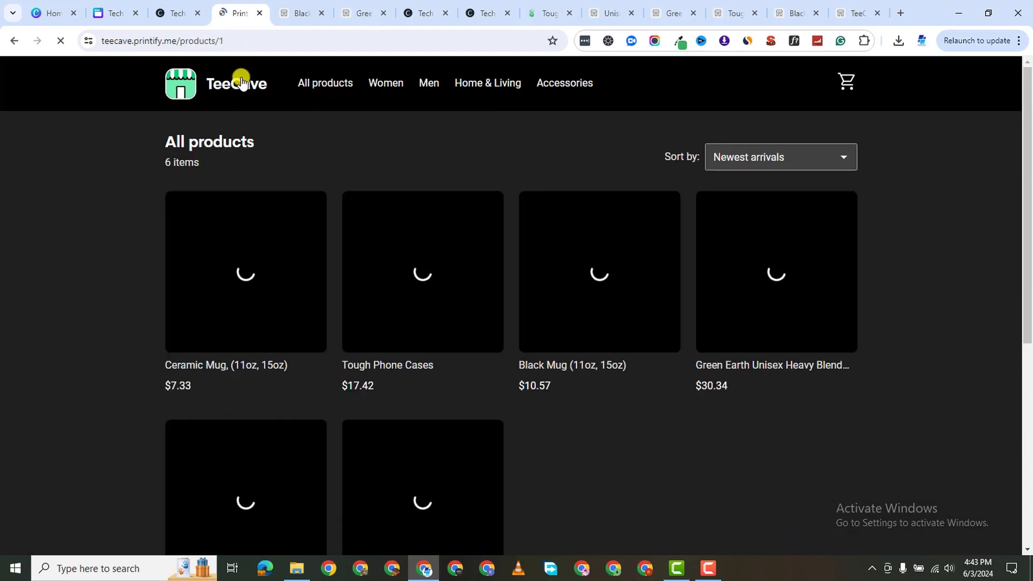
left_click(193, 42)
right_click(192, 43)
left_click(256, 158)
left_click(116, 13)
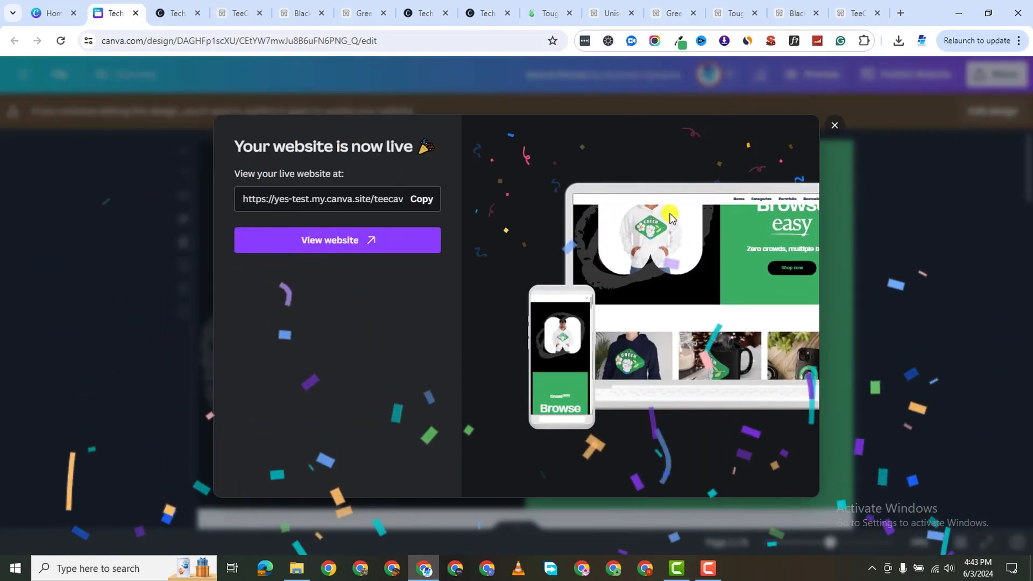
Dismiss the website-live notice and make the design editable again.
left_click(834, 127)
scroll(573, 300, "down", 3)
scroll(573, 300, "up", 3)
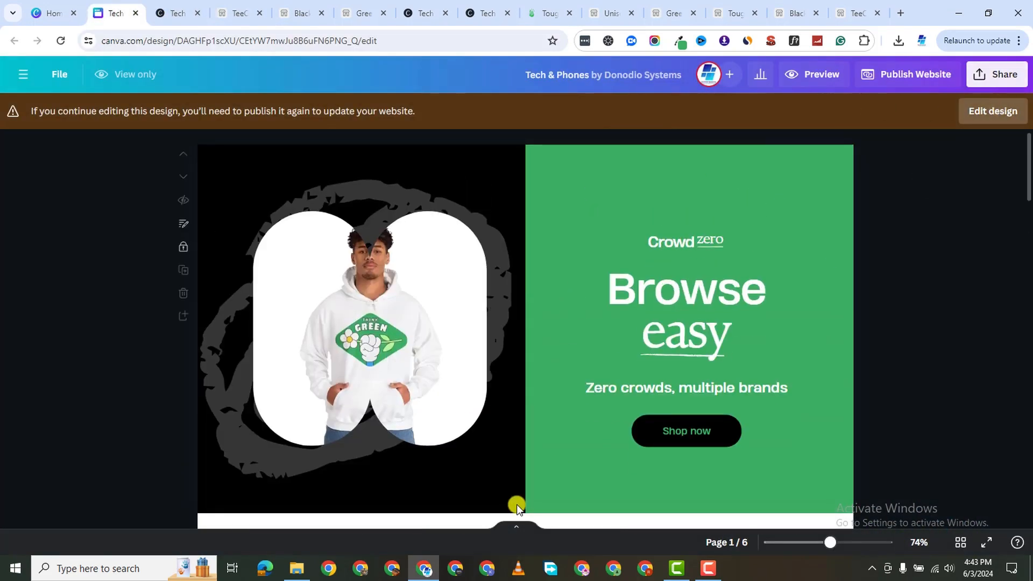
left_click(823, 388)
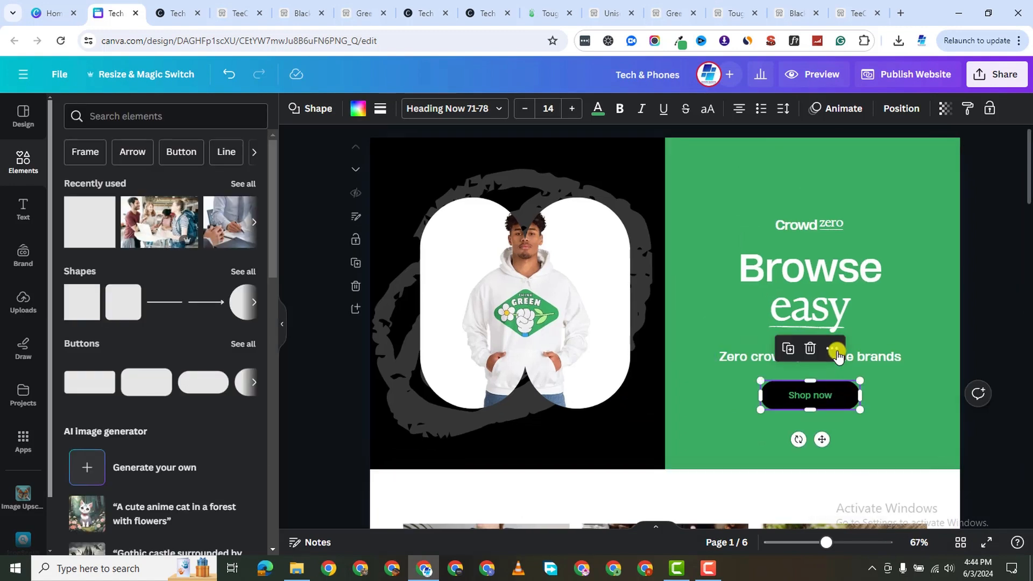
left_click(836, 355)
left_click(876, 307)
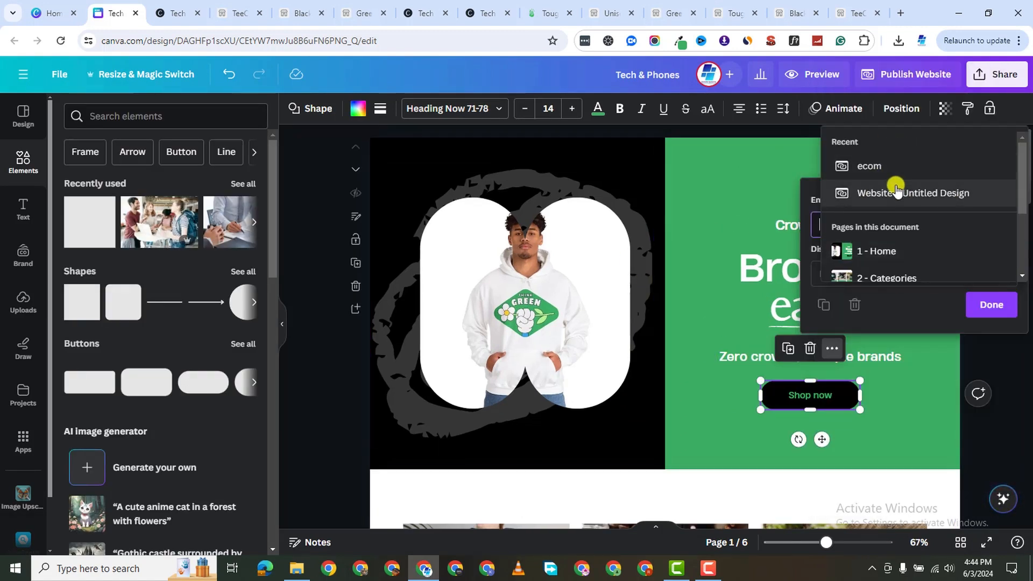
left_click(896, 192)
triple_click(927, 411)
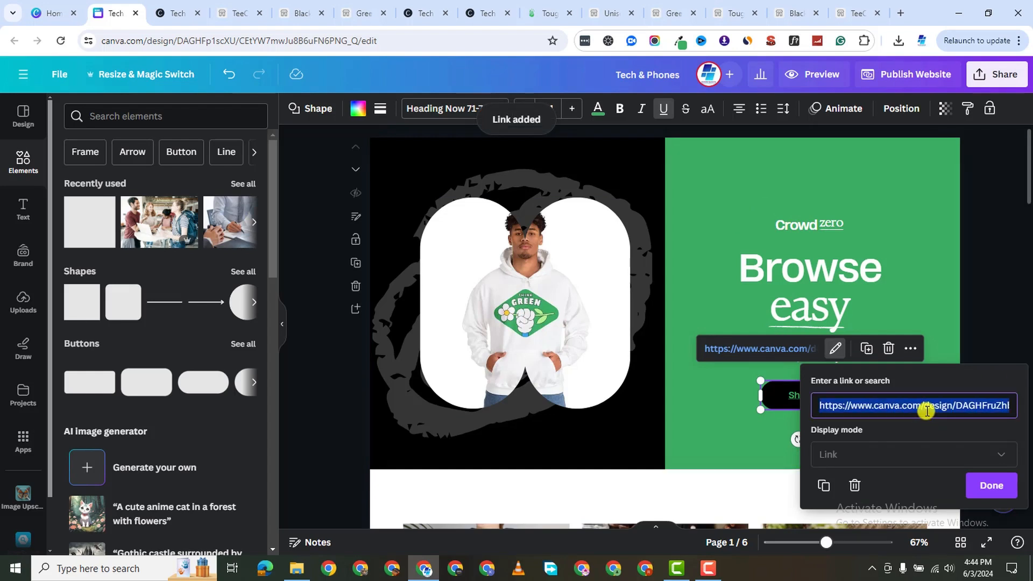
right_click(926, 411)
left_click(696, 160)
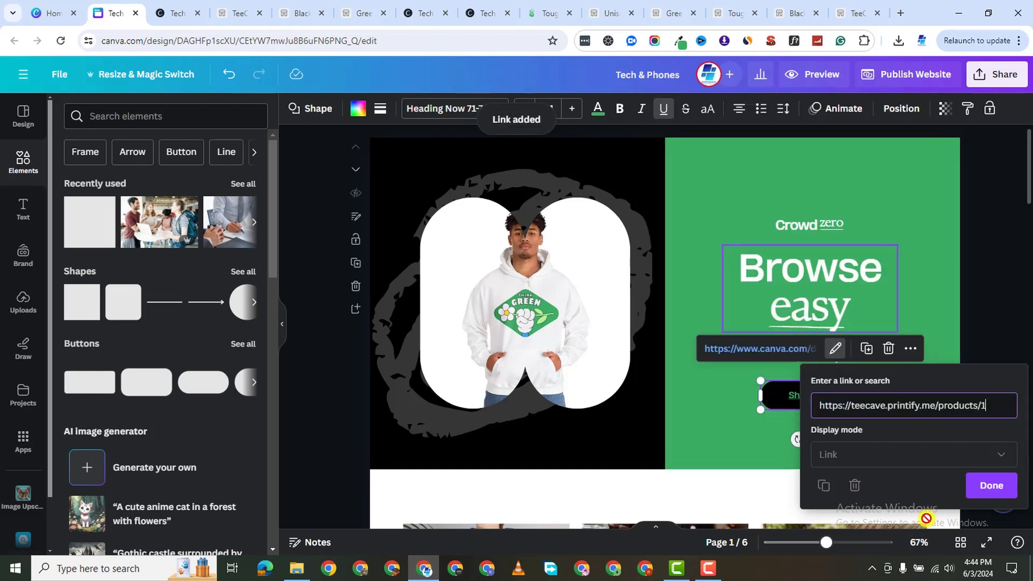
left_click(992, 485)
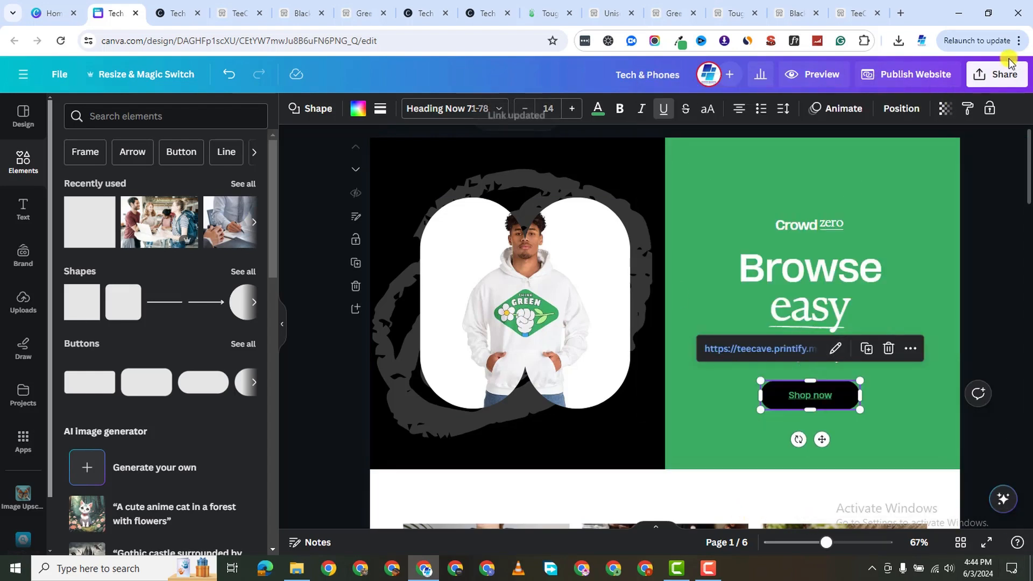
Republish the website with the new Shop now link and open the live site.
left_click(931, 72)
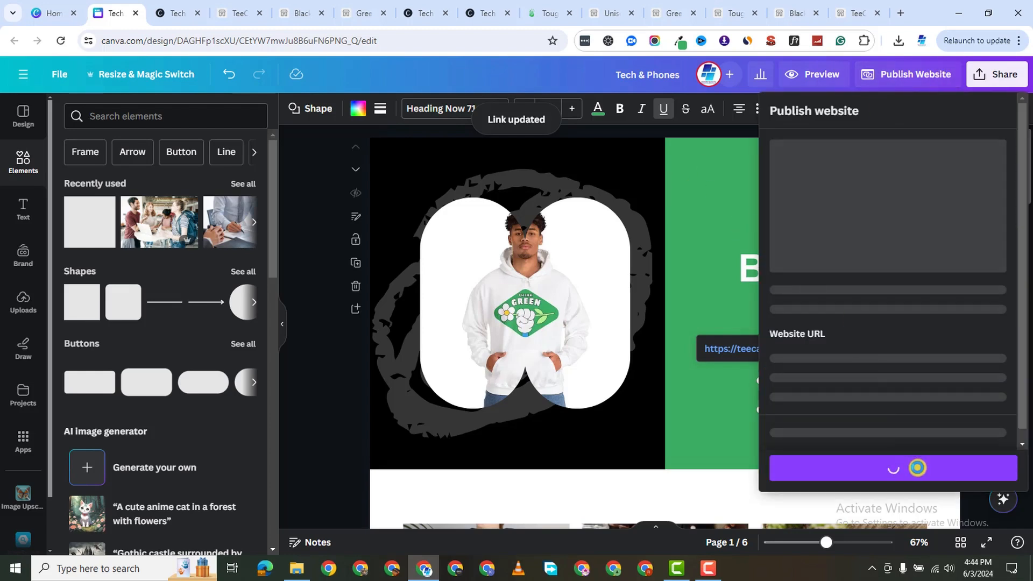
left_click(899, 466)
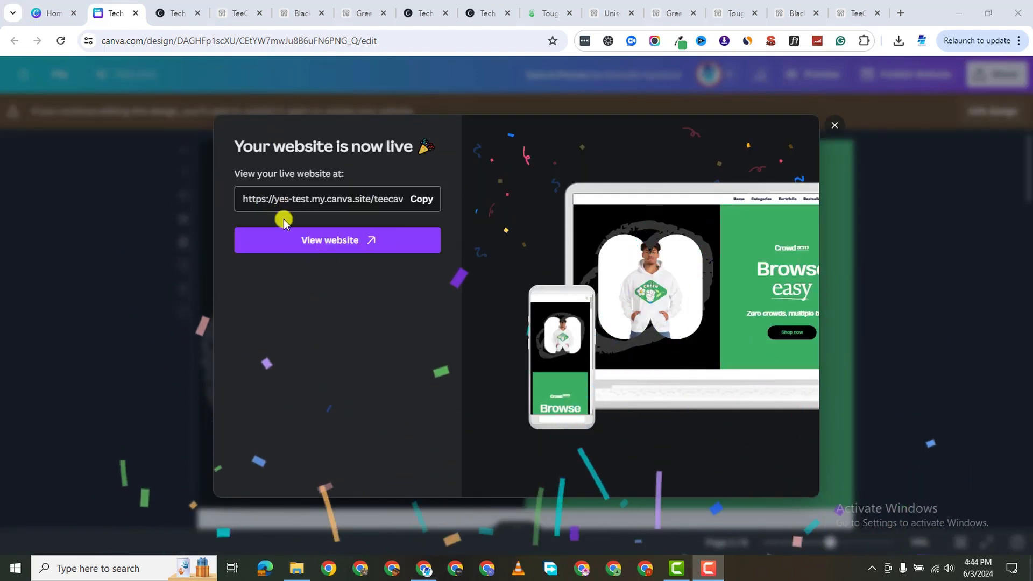
left_click(317, 242)
Test the hero Shop now link, then close the extra live-site and product tabs.
scroll(701, 334, "down", 2)
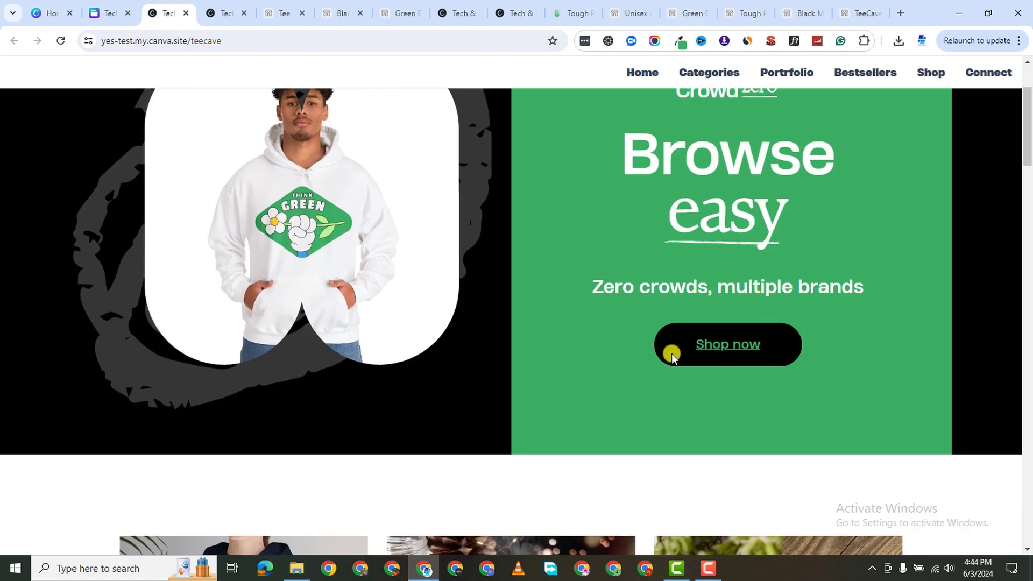
left_click(717, 347)
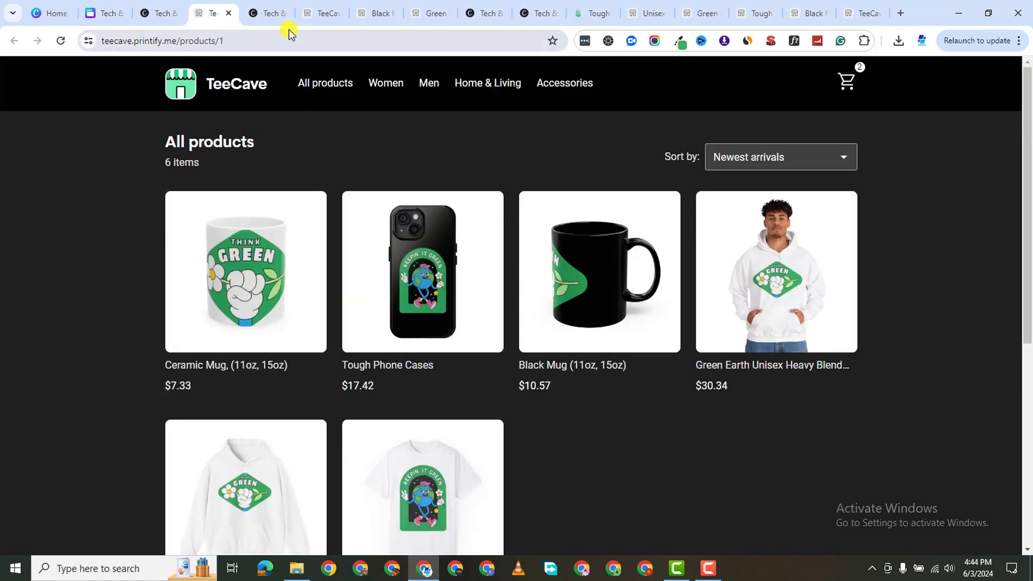
left_click(287, 19)
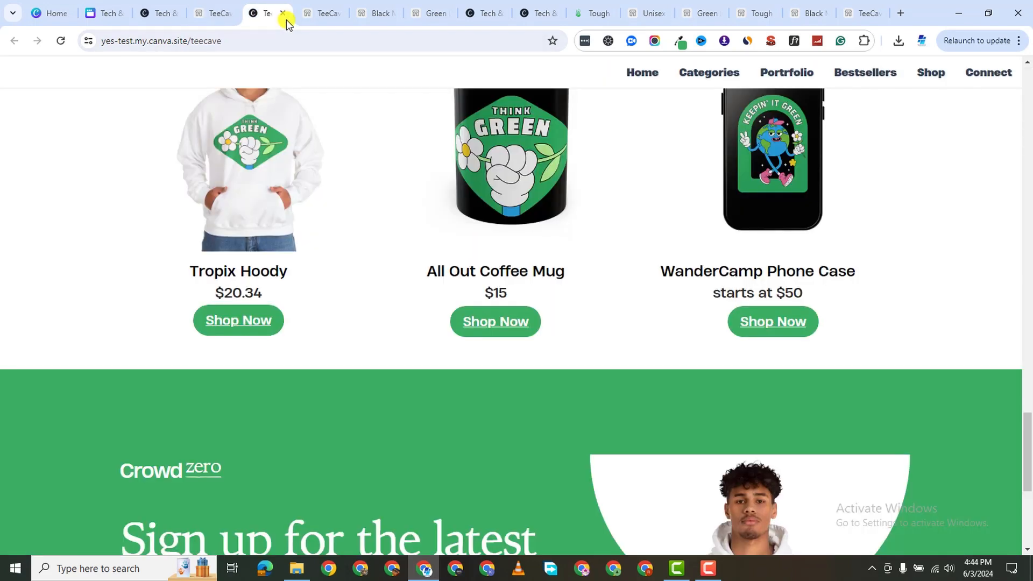
left_click(283, 15)
left_click(284, 15)
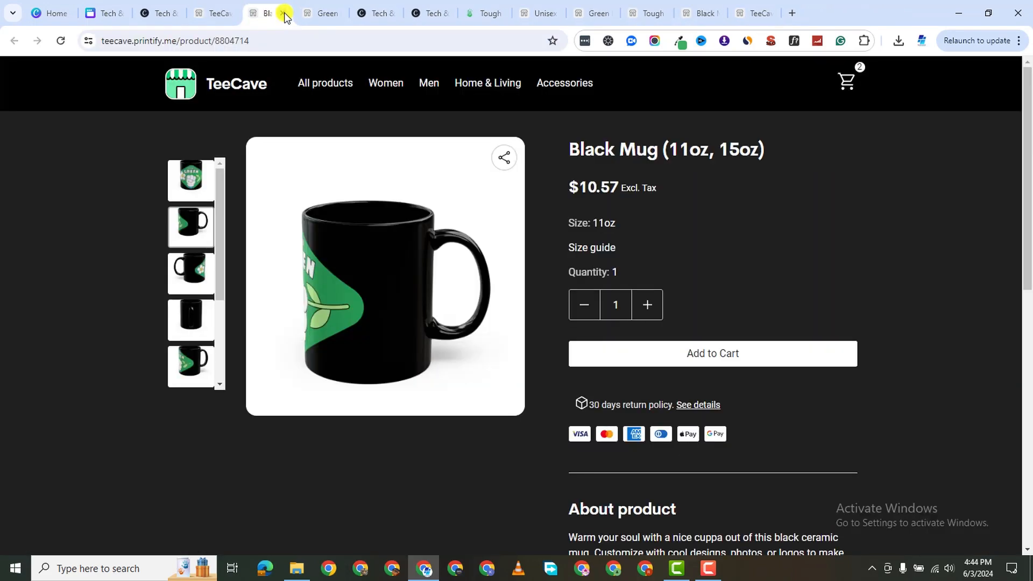
left_click(284, 13)
left_click(282, 13)
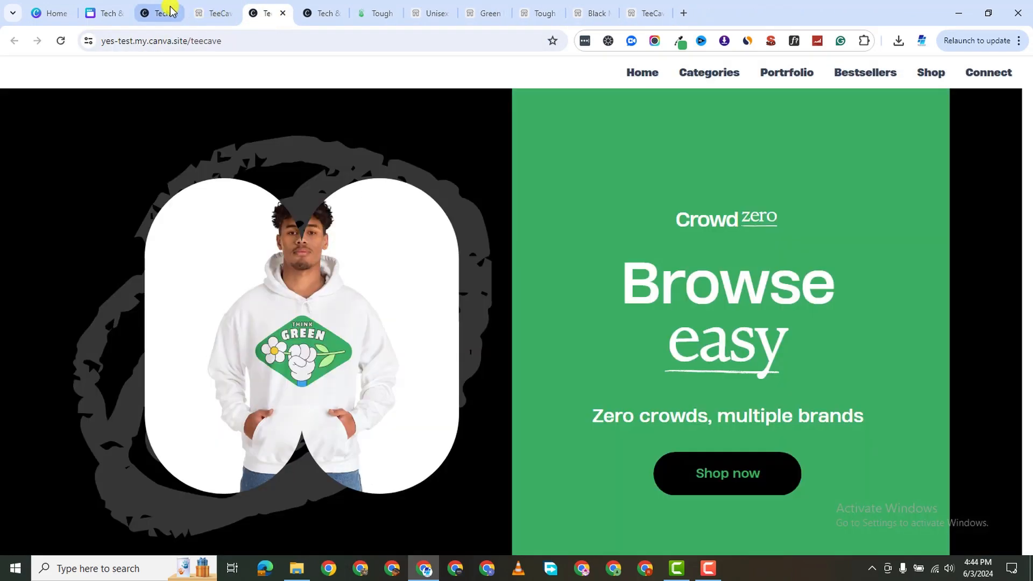
Test the Tropix Hoody Shop Now and hero Shop now links again, then return to Canva.
scroll(625, 299, "down", 3)
scroll(648, 323, "up", 3)
scroll(647, 323, "down", 15)
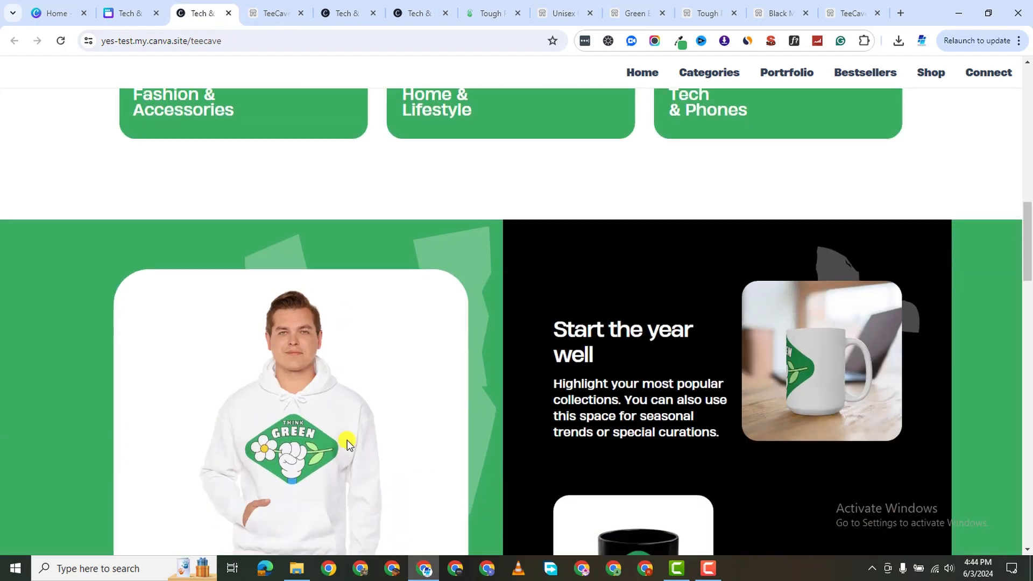
scroll(348, 430, "down", 10)
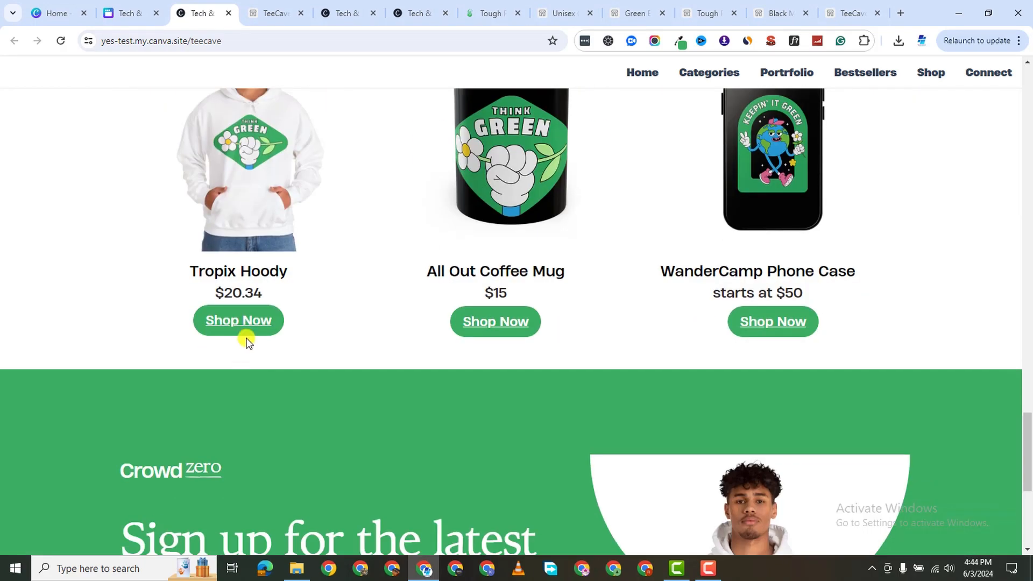
left_click(249, 319)
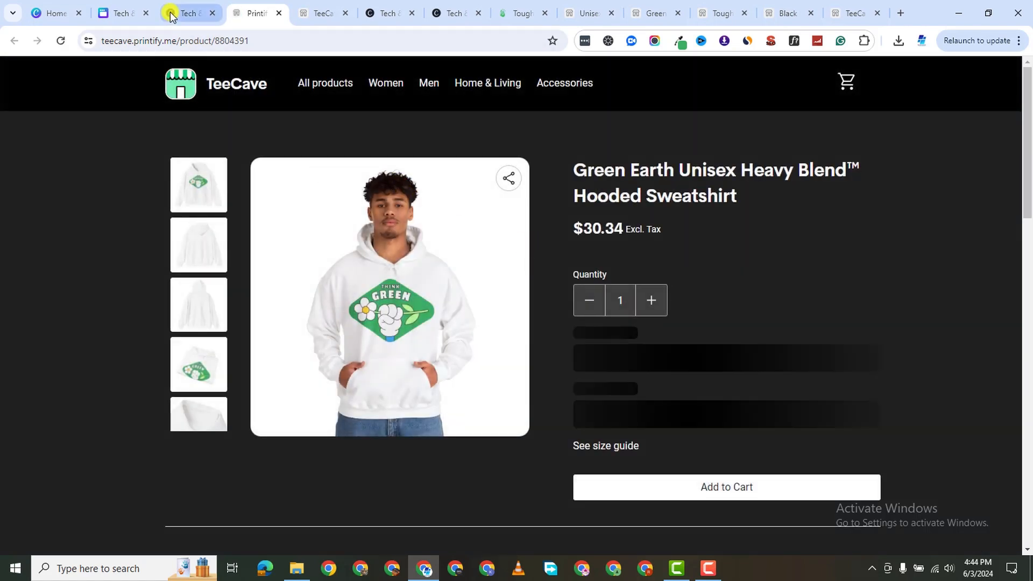
left_click(177, 13)
scroll(651, 293, "up", 5)
scroll(651, 293, "up", 15)
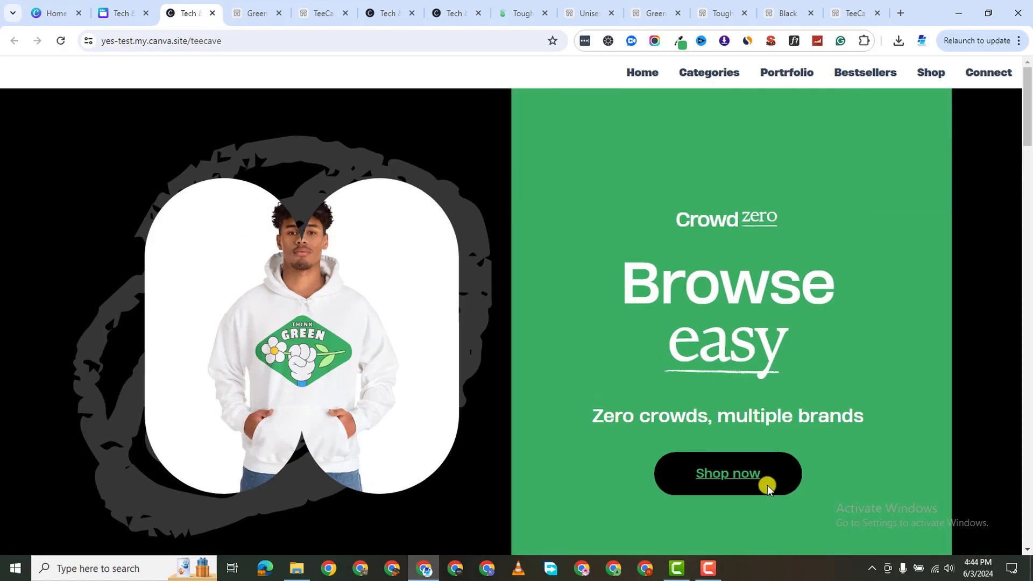
left_click(735, 476)
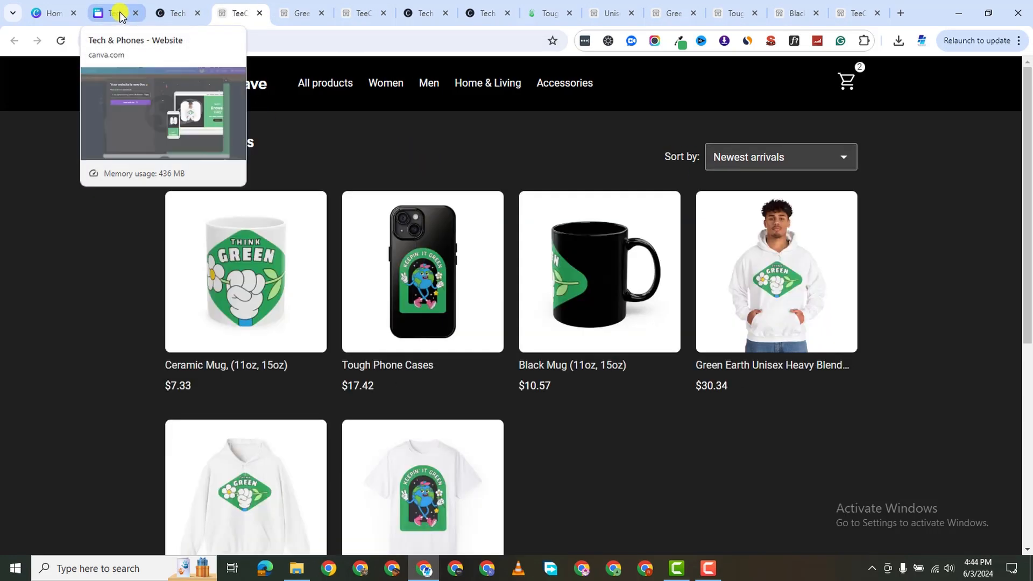
left_click(120, 14)
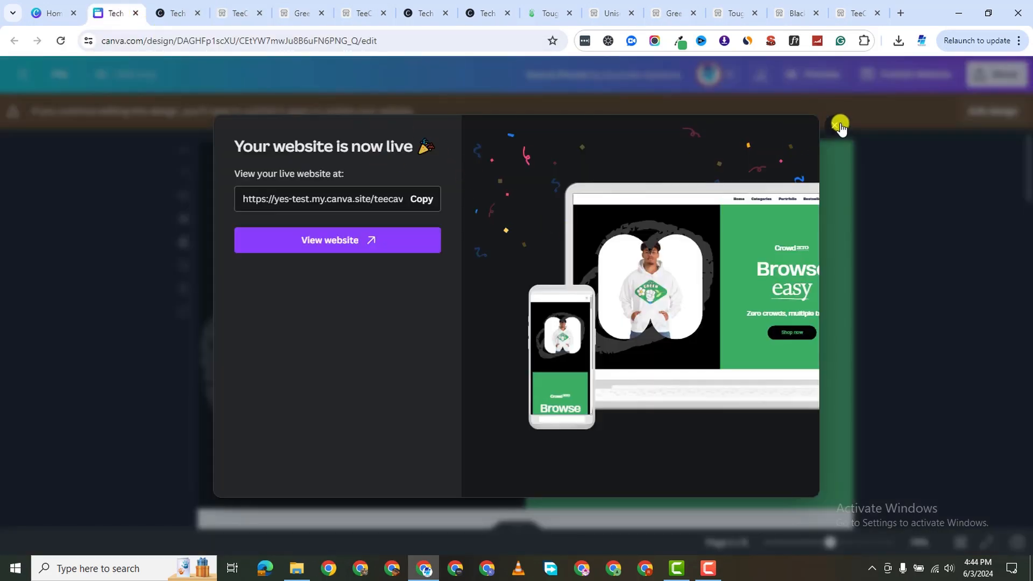
Close the 'Your website is now live' notice and view the live TeeCave site at yes-test.my.canva.site/teecave.
left_click(839, 126)
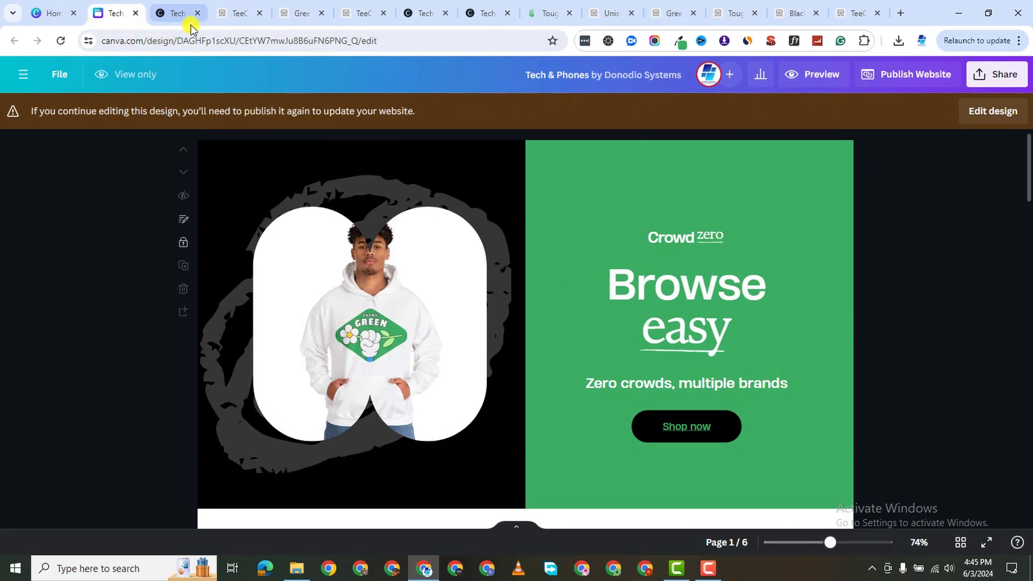
left_click(176, 21)
left_click(118, 13)
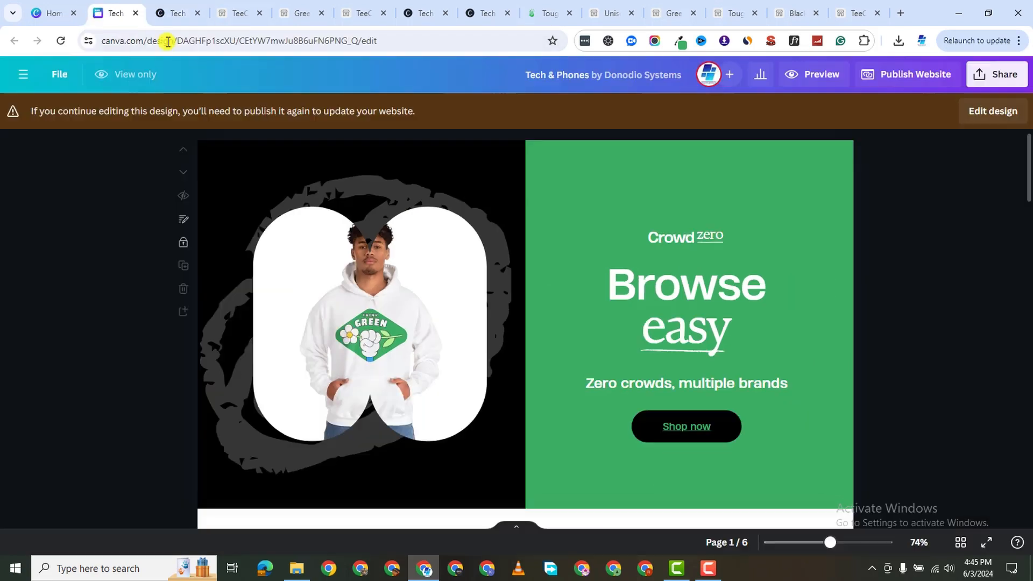
left_click(173, 14)
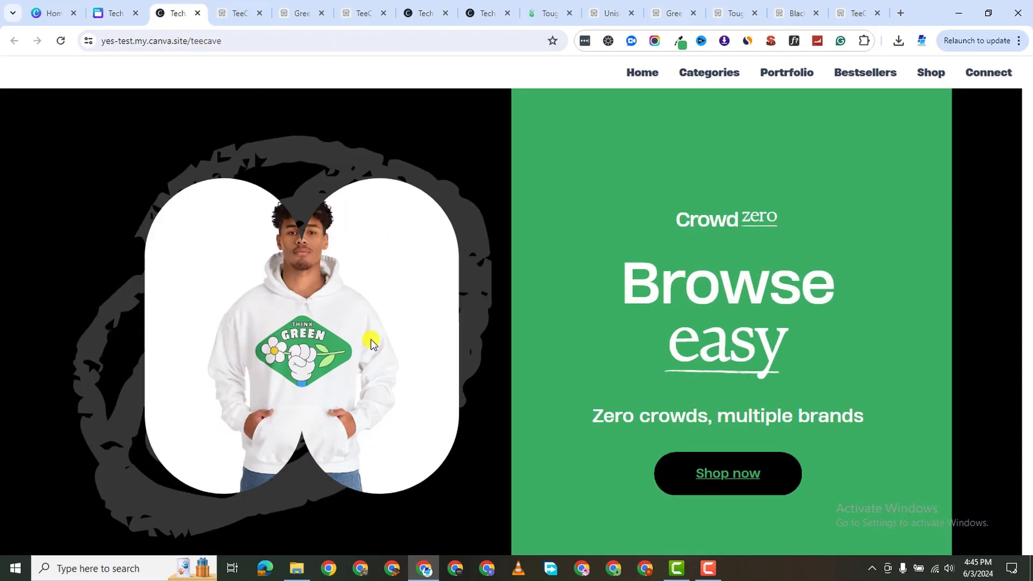